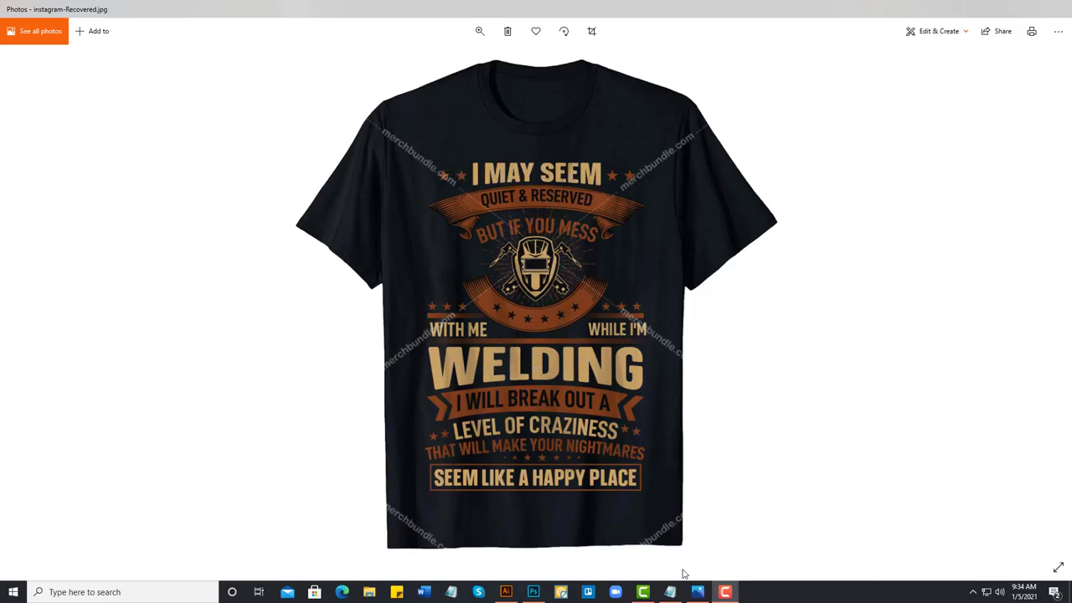
# Step: Switch from the Photos reference T-shirt to the Illustrator document with the black artboard
pyautogui.click(507, 593)
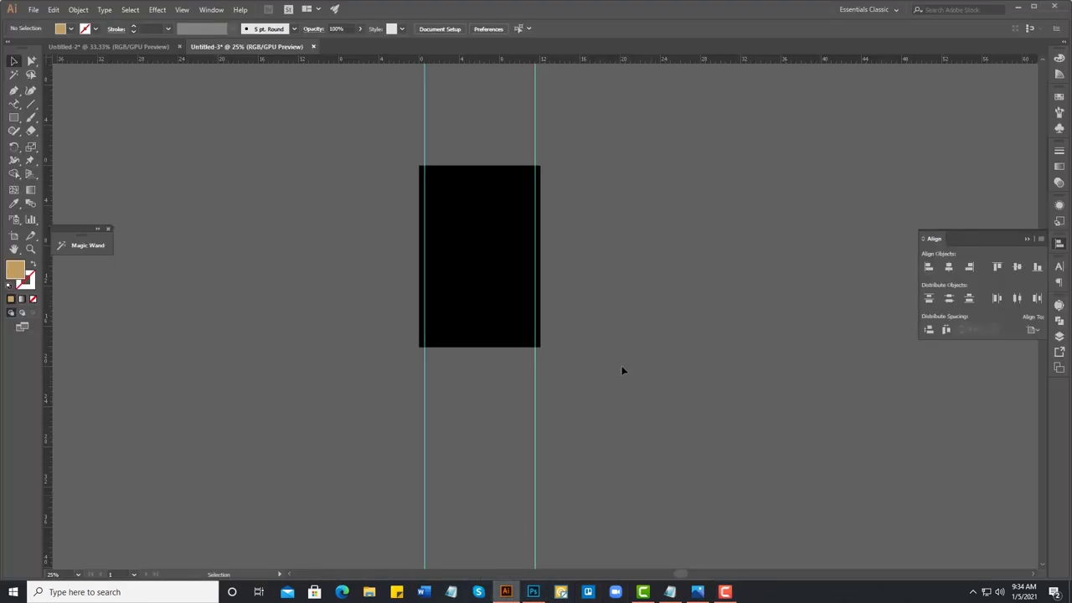
pyautogui.click(670, 593)
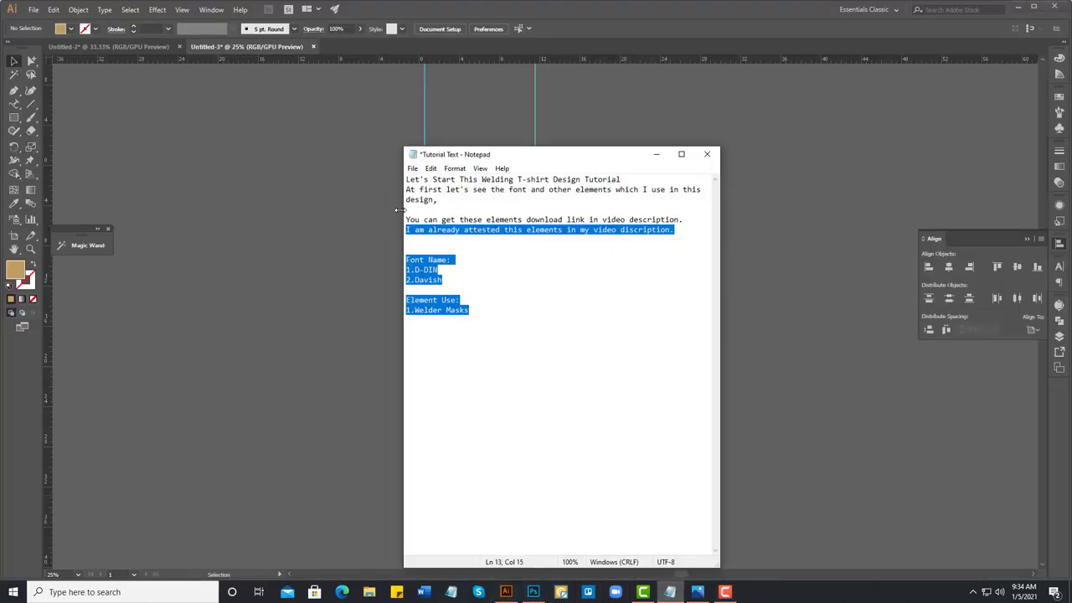
pyautogui.click(410, 180)
pyautogui.moveTo(407, 180); pyautogui.dragTo(492, 242)
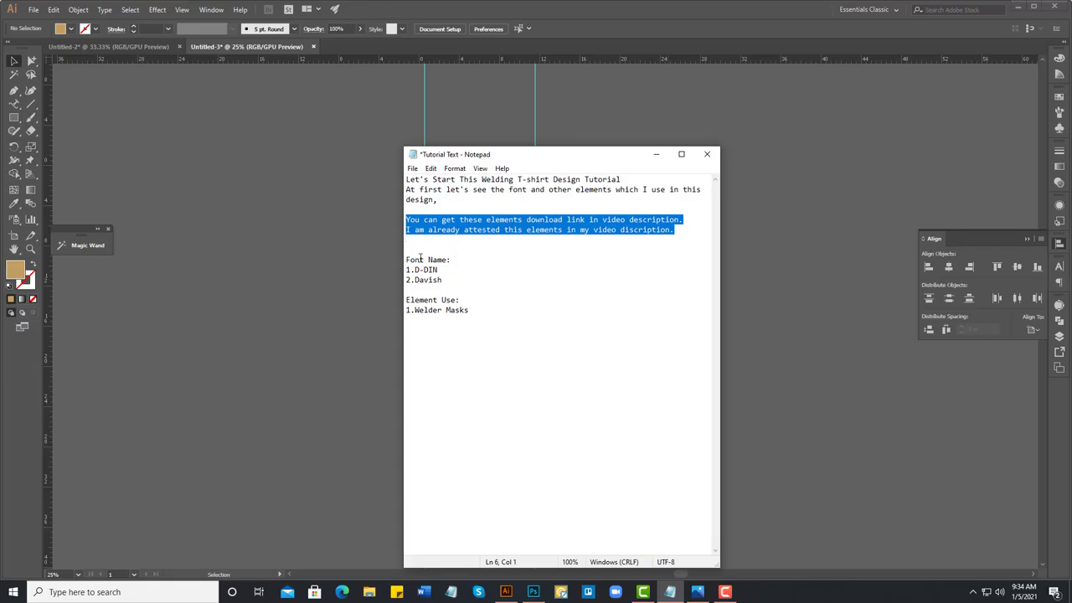
pyautogui.moveTo(407, 260)
pyautogui.mouseDown()
pyautogui.moveTo(450, 260)
pyautogui.moveTo(454, 281)
pyautogui.moveTo(419, 302)
pyautogui.moveTo(473, 310)
pyautogui.mouseUp()
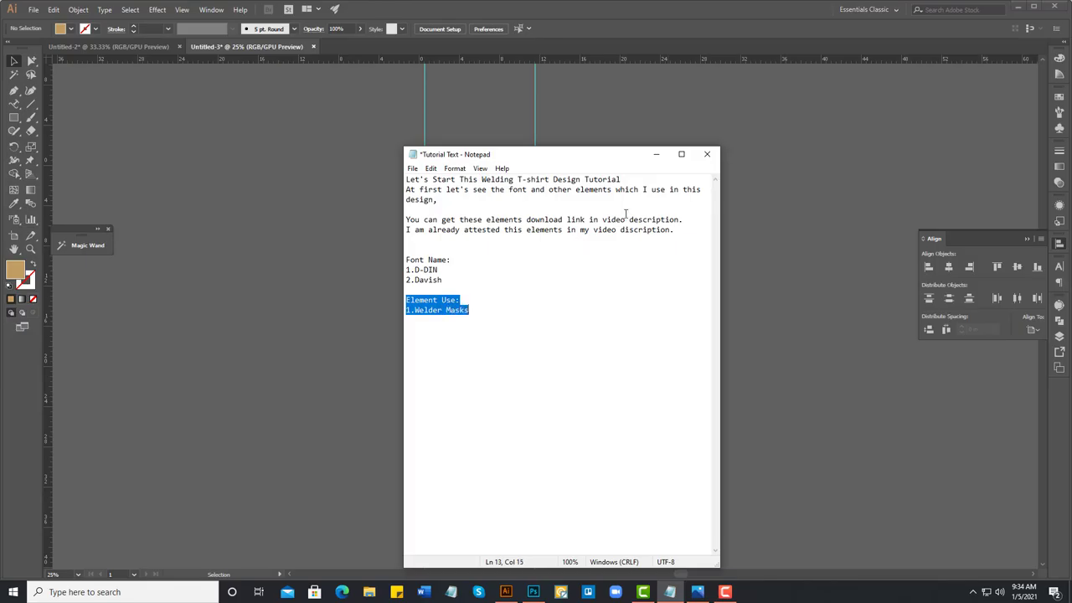
pyautogui.click(656, 155)
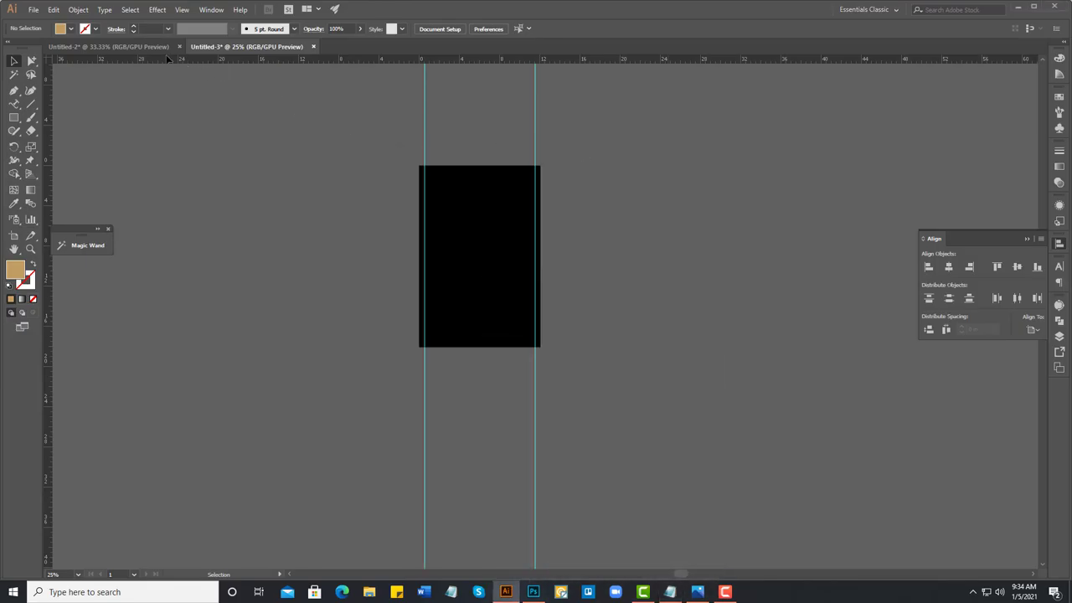
# Step: Paste the reference T-shirt image into Untitled-3 and place it left of the artboard
pyautogui.hotkey('ctrl', '0')
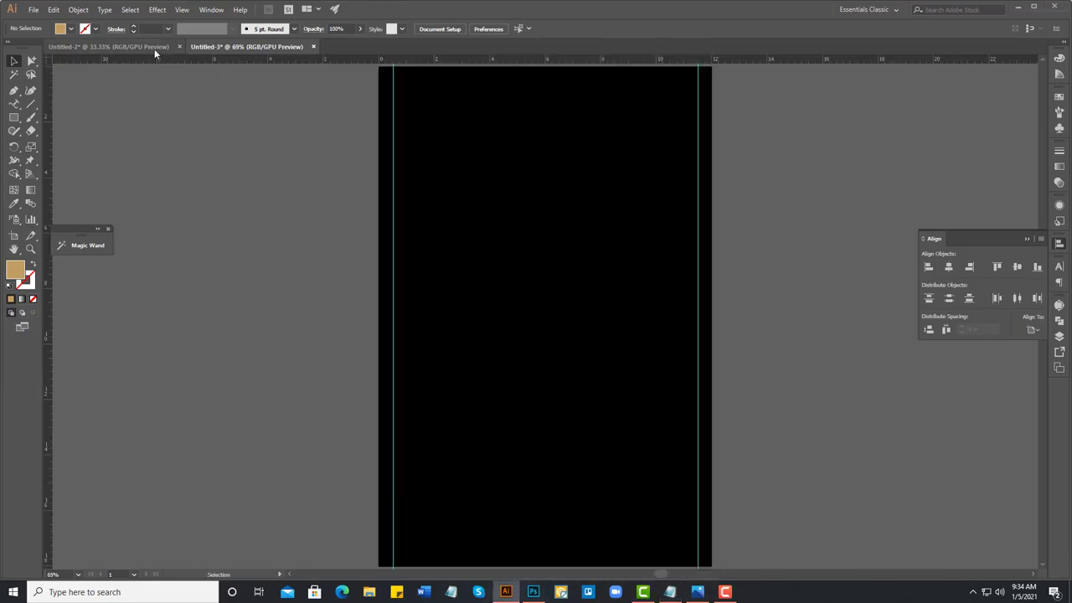
pyautogui.click(154, 49)
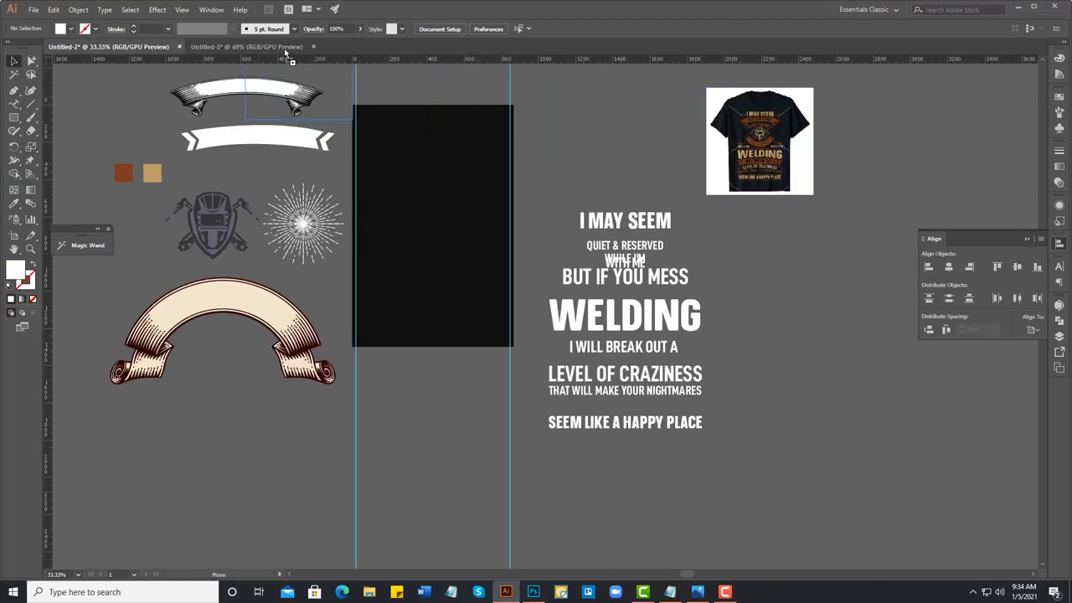
pyautogui.click(285, 50)
pyautogui.hotkey('ctrl', 'v')
pyautogui.moveTo(321, 118); pyautogui.dragTo(260, 139)
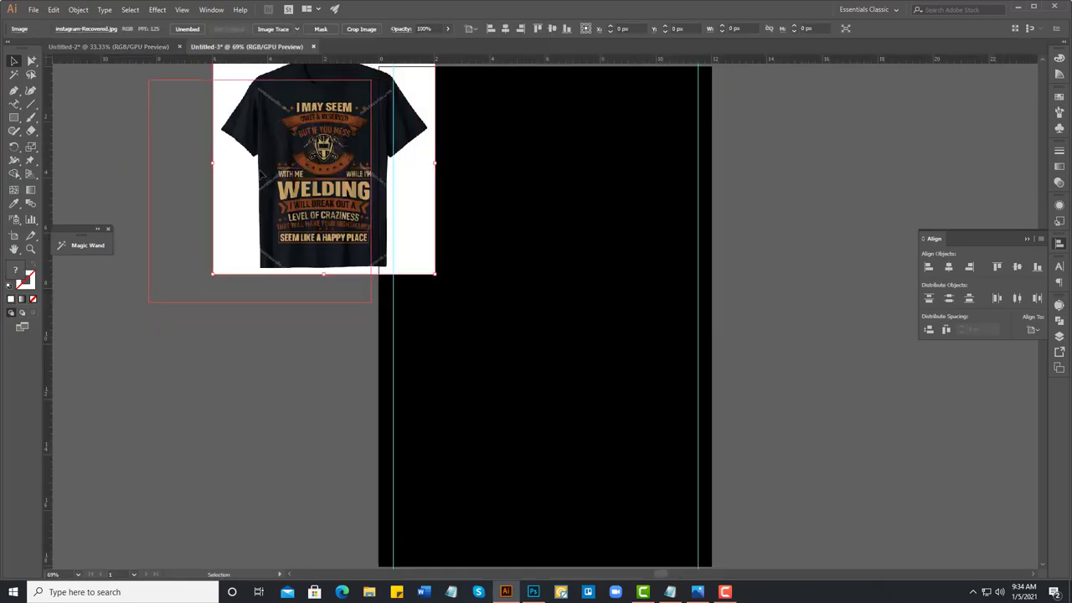
# Step: Bring the design text lines group from Untitled-2 and place it, smaller, beside the artboard
pyautogui.click(109, 46)
pyautogui.click(632, 373)
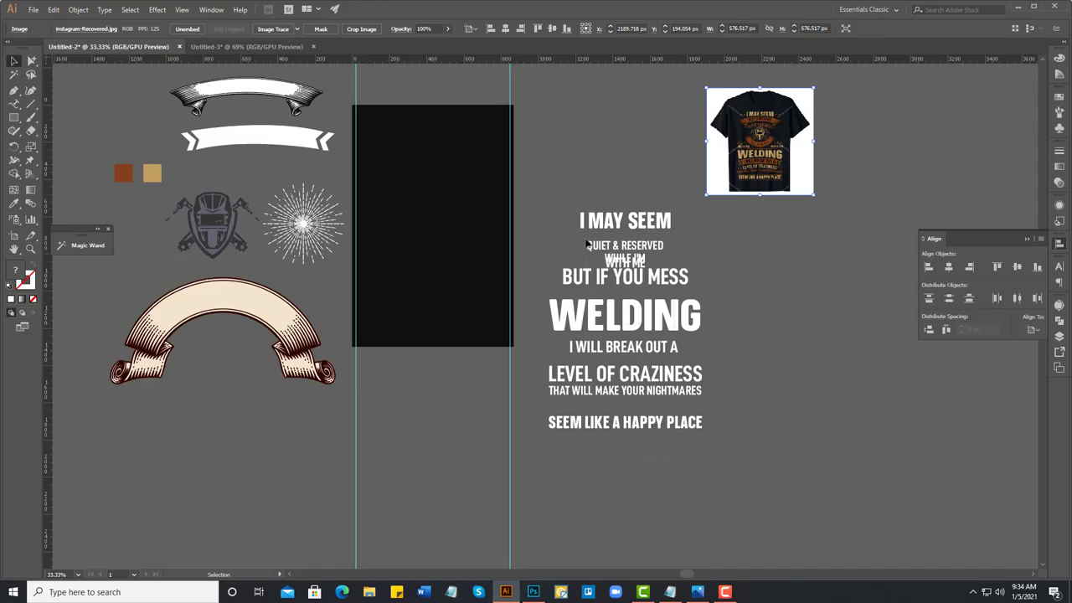
pyautogui.moveTo(620, 252)
pyautogui.mouseDown()
pyautogui.moveTo(368, 99)
pyautogui.moveTo(695, 289)
pyautogui.moveTo(822, 273)
pyautogui.mouseUp()
pyautogui.moveTo(707, 132); pyautogui.dragTo(778, 232)
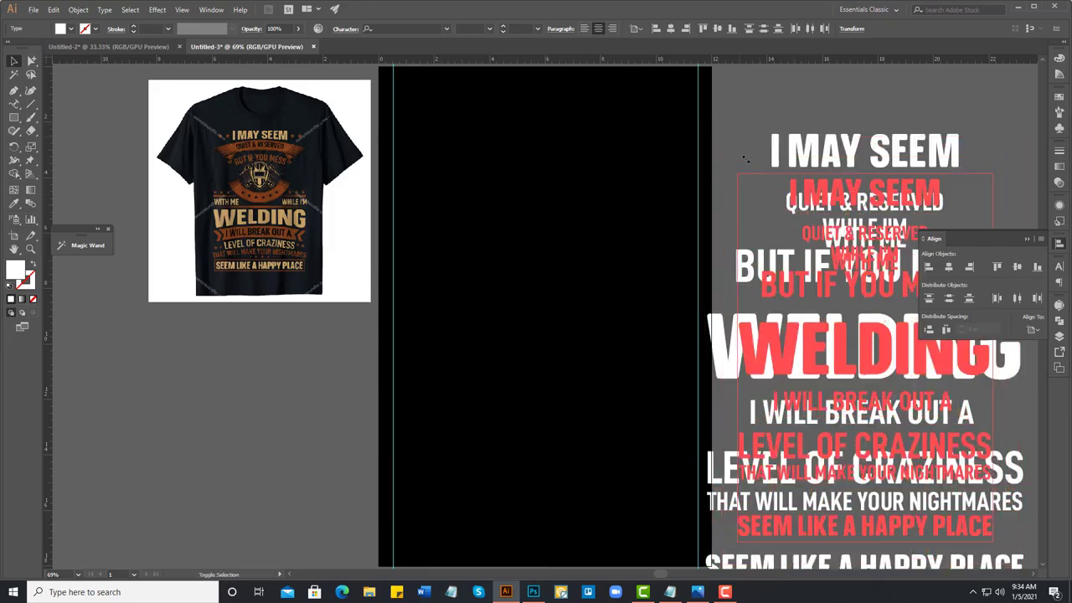
pyautogui.moveTo(828, 339); pyautogui.dragTo(790, 226)
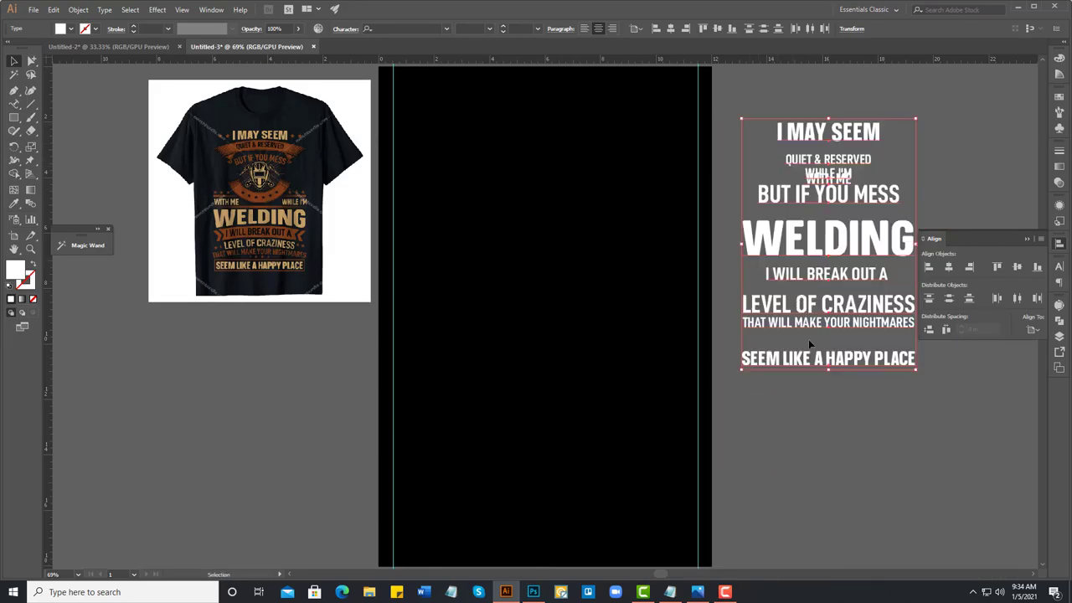
# Step: Bring the banners, welder mask, sunburst and swatches below the T-shirt, and place I MAY SEEM on the artboard
pyautogui.click(109, 46)
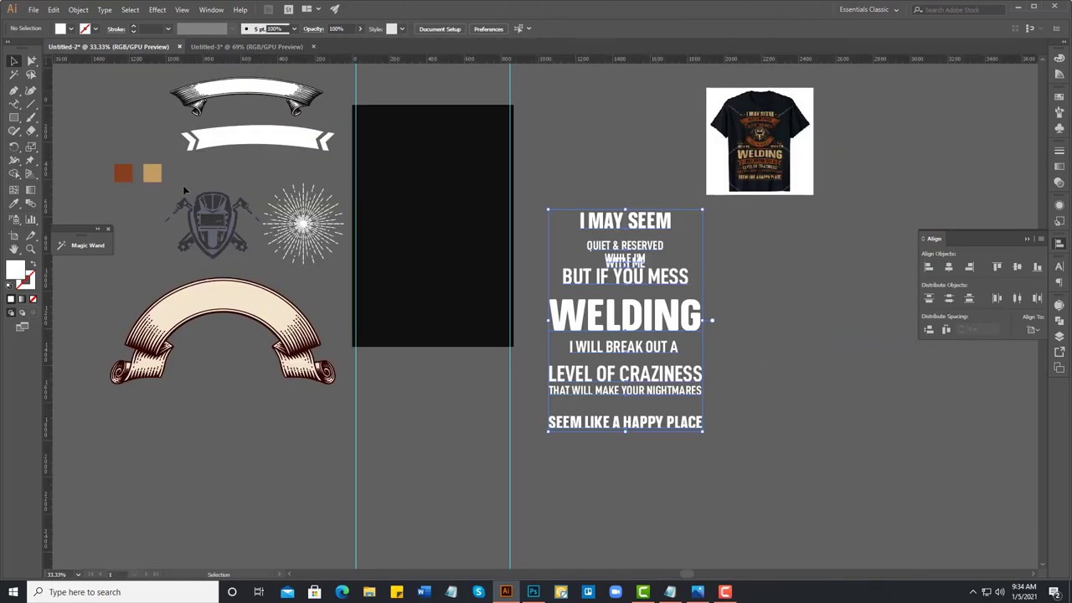
pyautogui.moveTo(92, 67); pyautogui.dragTo(348, 394)
pyautogui.moveTo(297, 220)
pyautogui.mouseDown()
pyautogui.moveTo(276, 48)
pyautogui.moveTo(263, 409)
pyautogui.mouseUp()
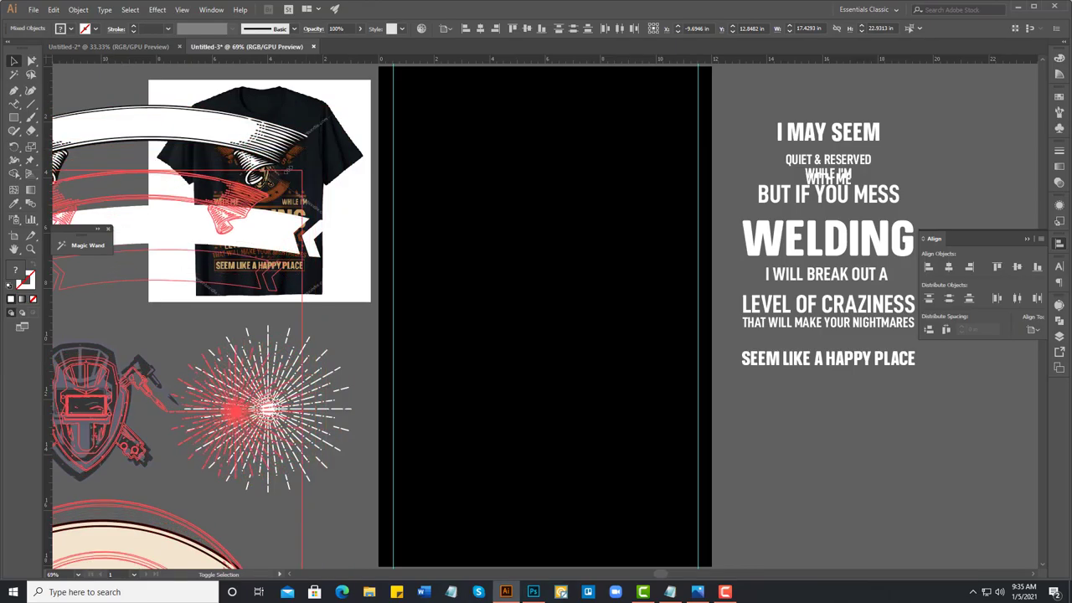
pyautogui.moveTo(351, 105); pyautogui.dragTo(216, 284)
pyautogui.moveTo(156, 347); pyautogui.dragTo(301, 381)
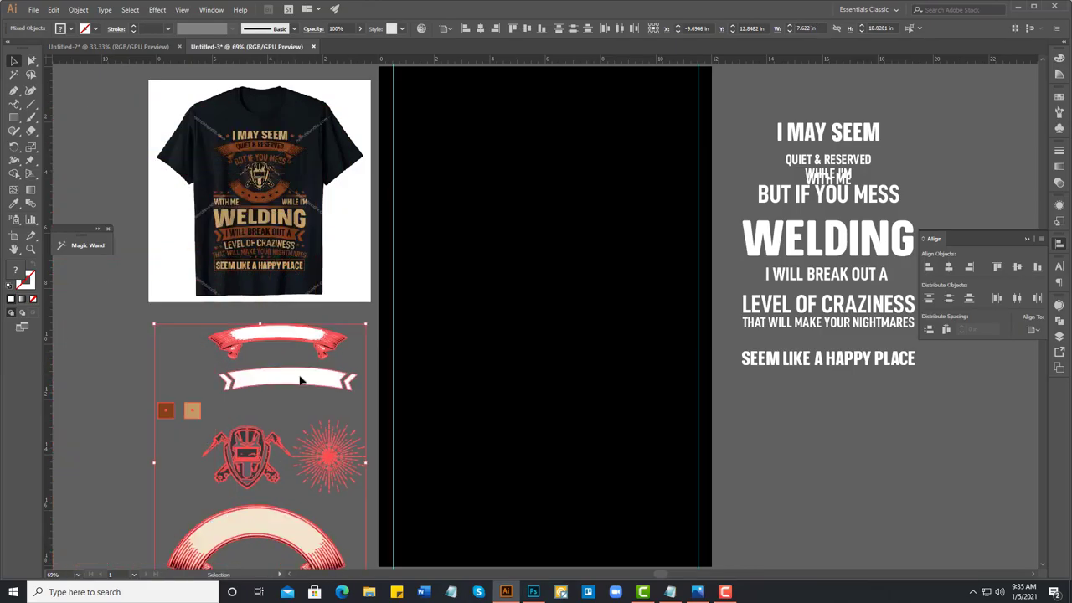
pyautogui.click(92, 339)
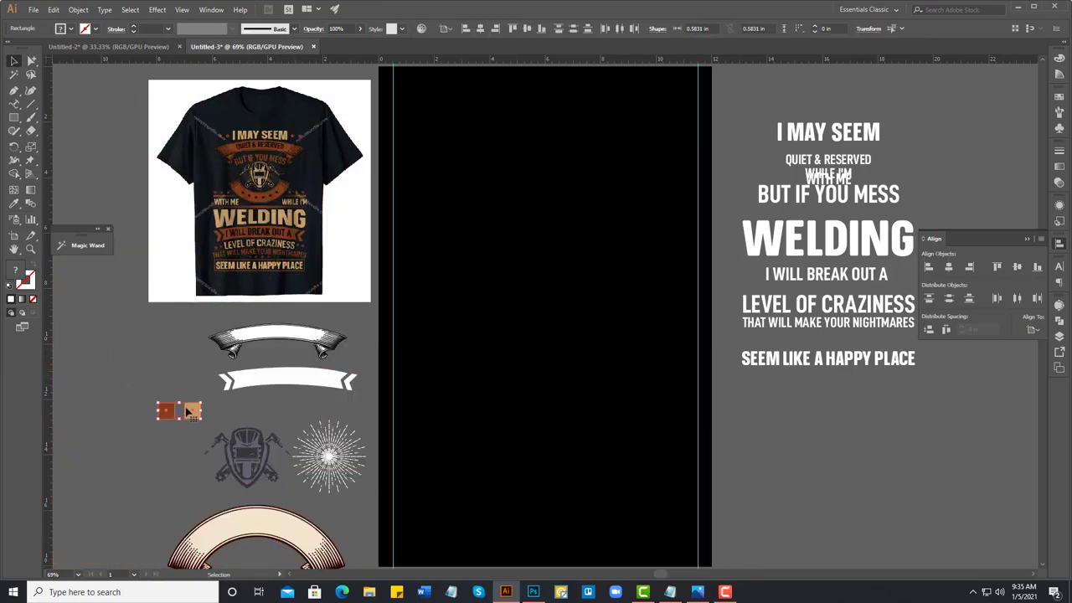
pyautogui.moveTo(187, 410); pyautogui.dragTo(145, 337)
pyautogui.click(146, 397)
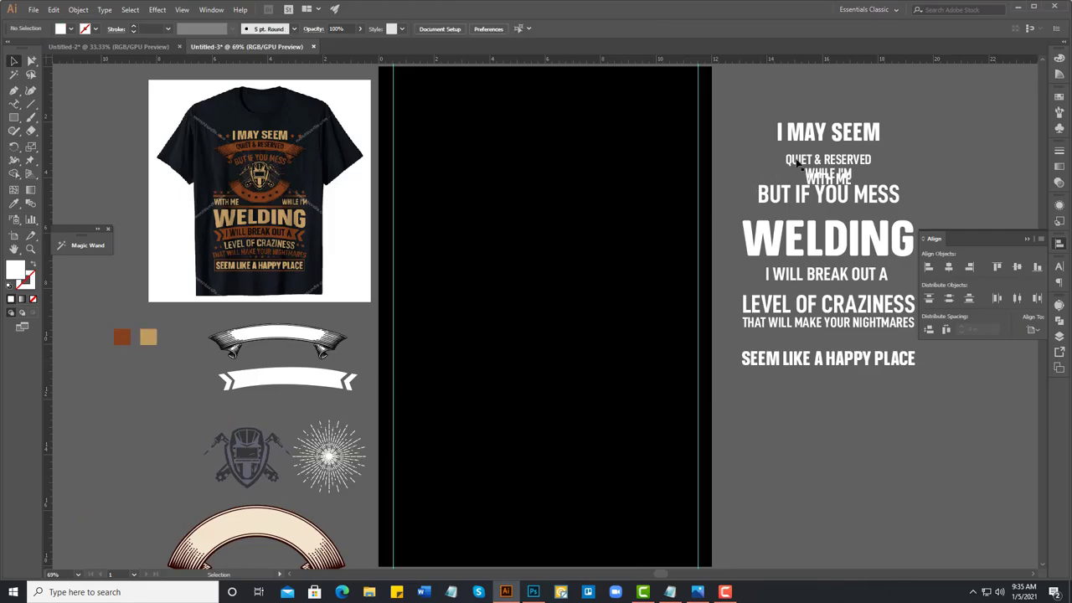
pyautogui.scroll(2, 742, 162)
pyautogui.moveTo(772, 188); pyautogui.dragTo(484, 163)
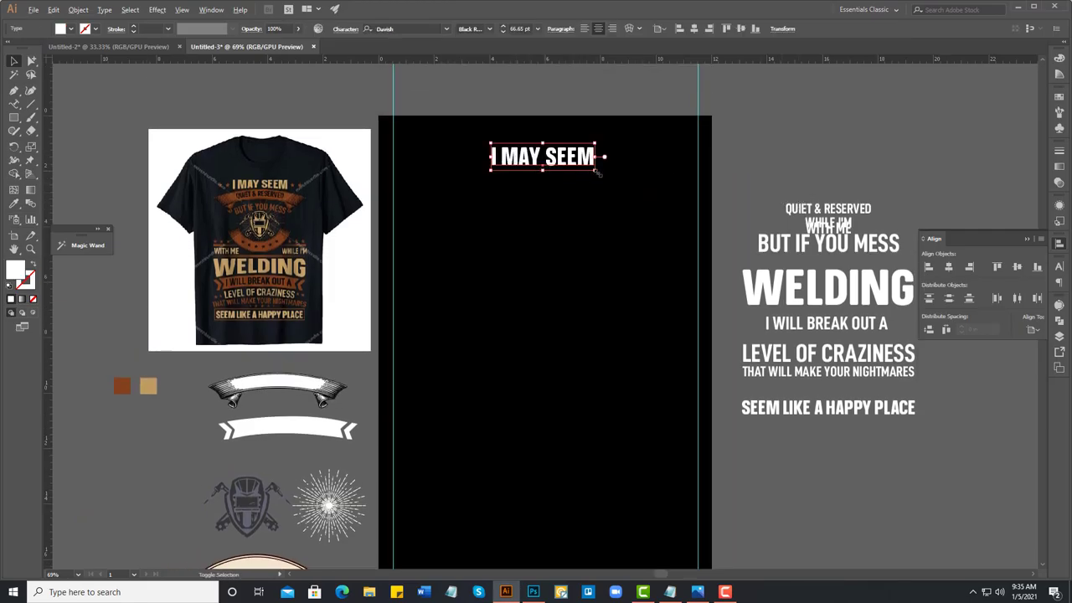
# Step: Enlarge the Davish-font I MAY SEEM heading to about 116 pt
pyautogui.moveTo(597, 171); pyautogui.dragTo(632, 205)
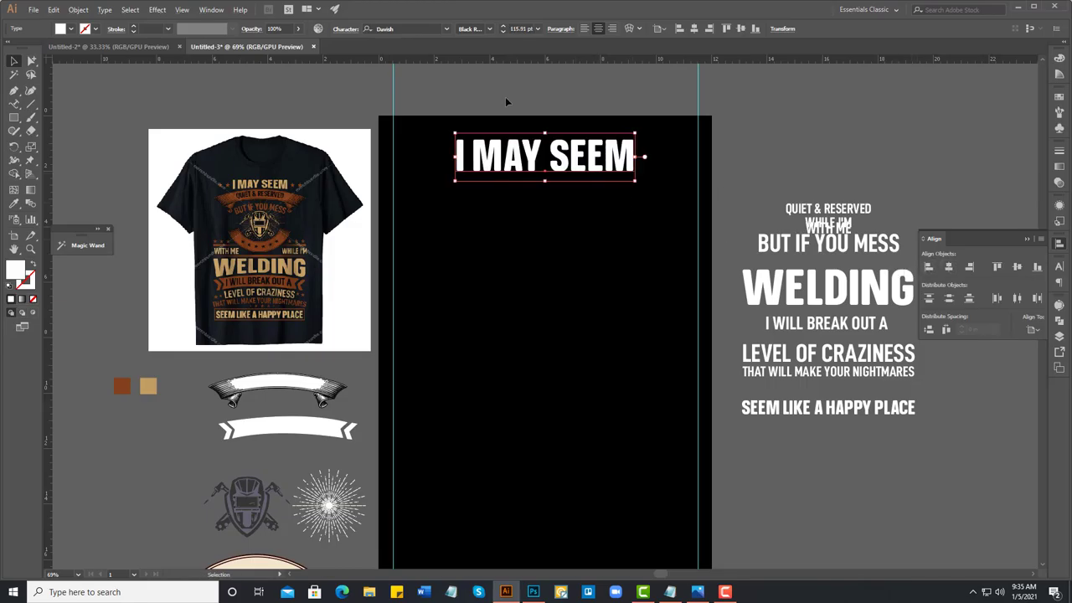
pyautogui.click(399, 28)
pyautogui.click(401, 28)
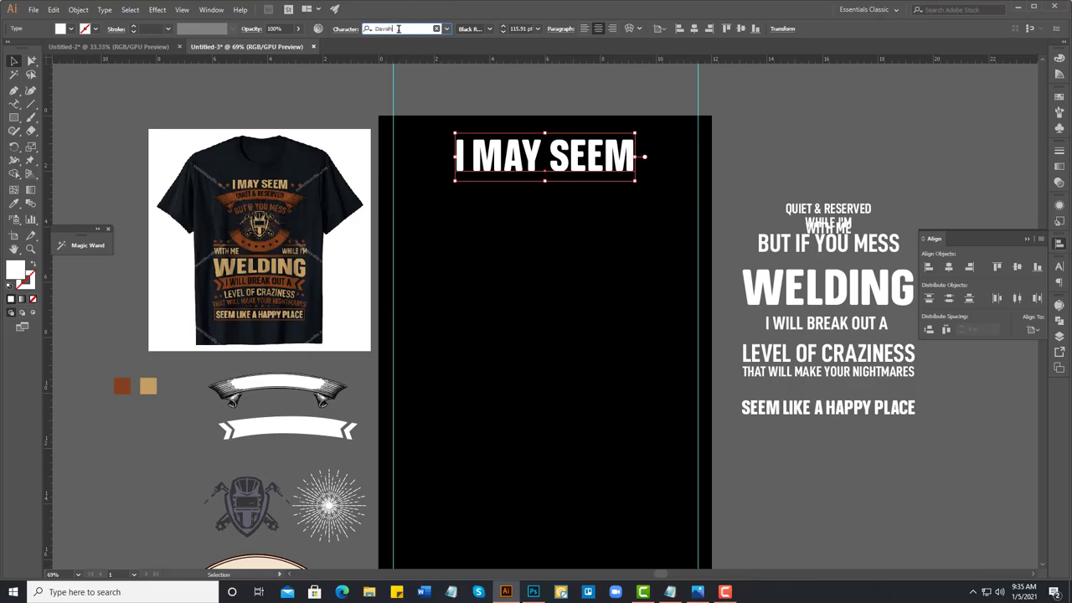
pyautogui.click(509, 234)
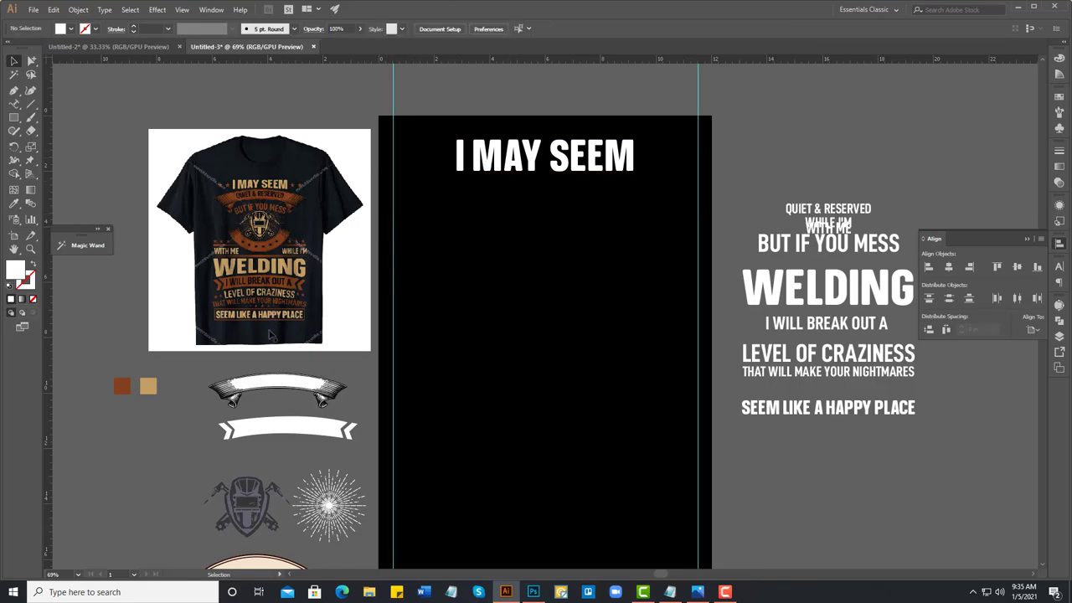
# Step: Place the ribbon banner beneath the heading, horizontally centred and enlarged across the artboard
pyautogui.moveTo(279, 382); pyautogui.dragTo(544, 239)
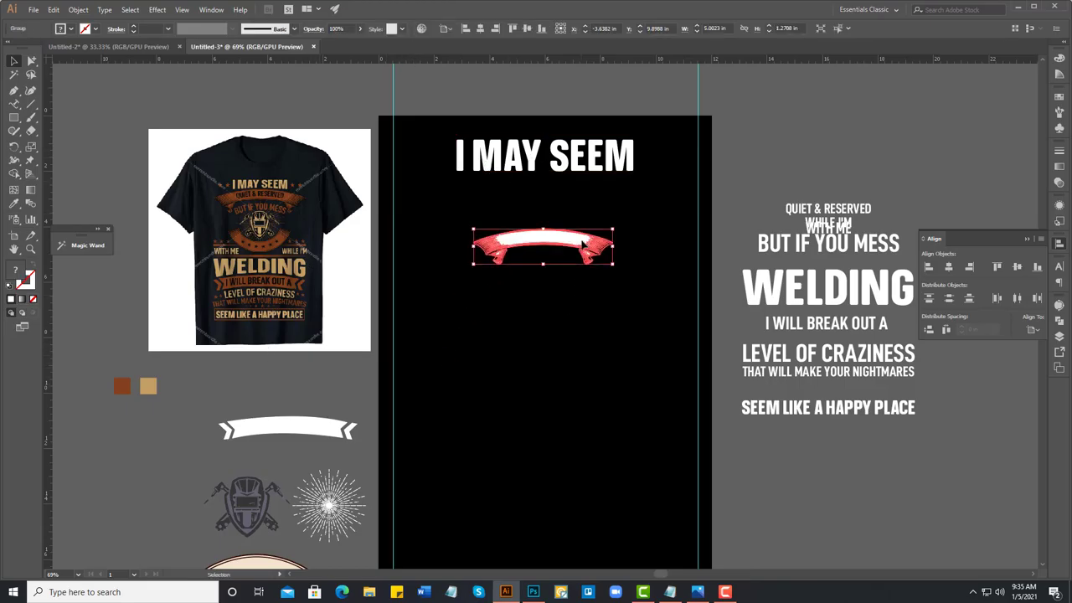
pyautogui.click(495, 30)
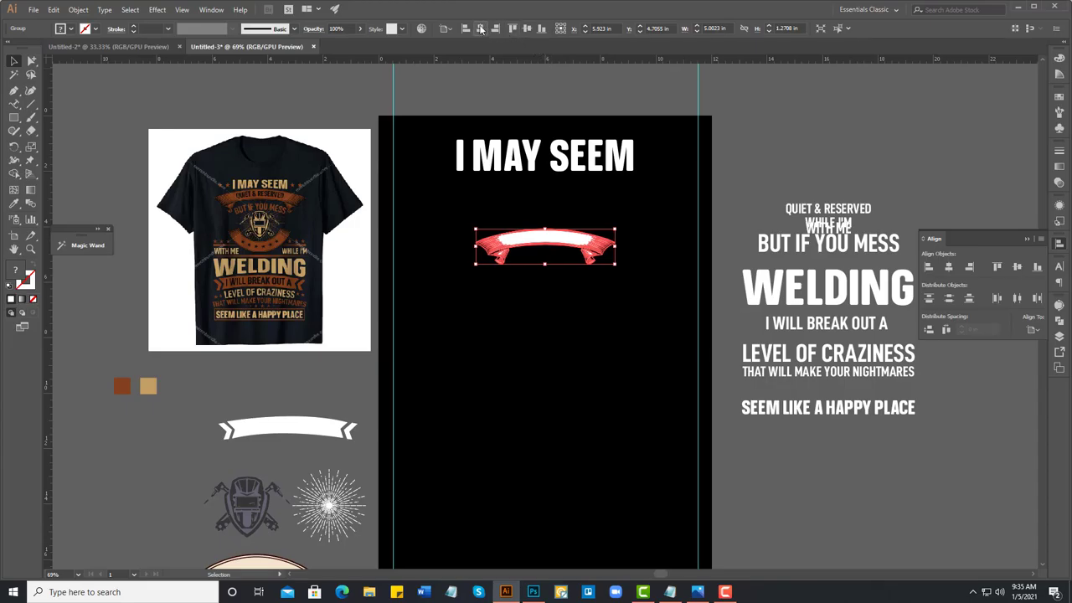
pyautogui.moveTo(615, 264)
pyautogui.mouseDown()
pyautogui.moveTo(653, 306)
pyautogui.moveTo(697, 329)
pyautogui.mouseUp()
pyautogui.moveTo(652, 242); pyautogui.dragTo(652, 211)
pyautogui.click(556, 157)
# Step: Warp I MAY SEEM with an Arc Lower effect at -12% bend
pyautogui.click(160, 10)
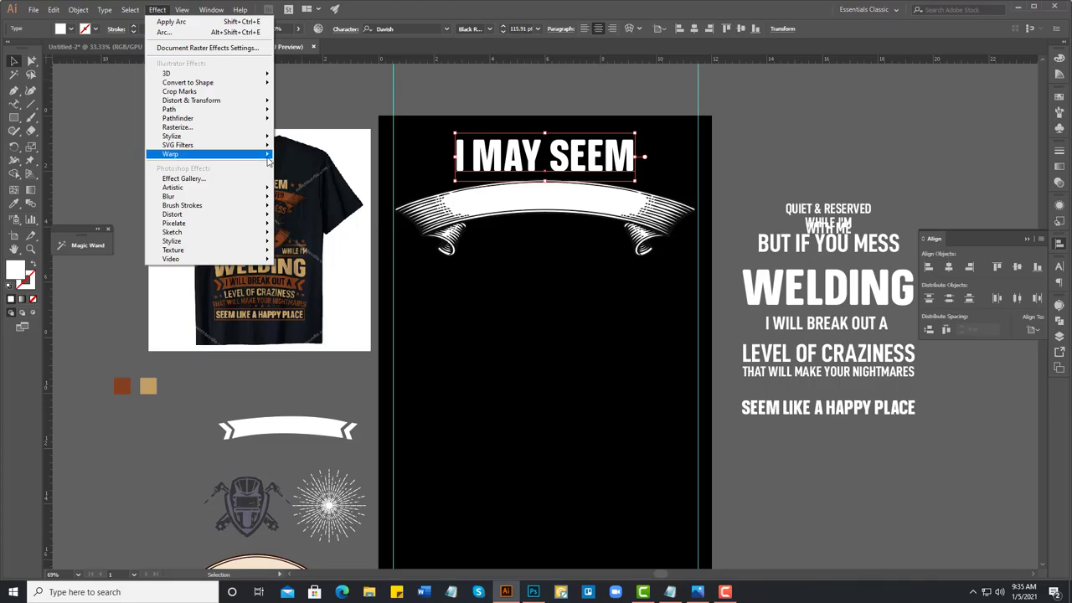
pyautogui.moveTo(209, 154)
pyautogui.click(305, 168)
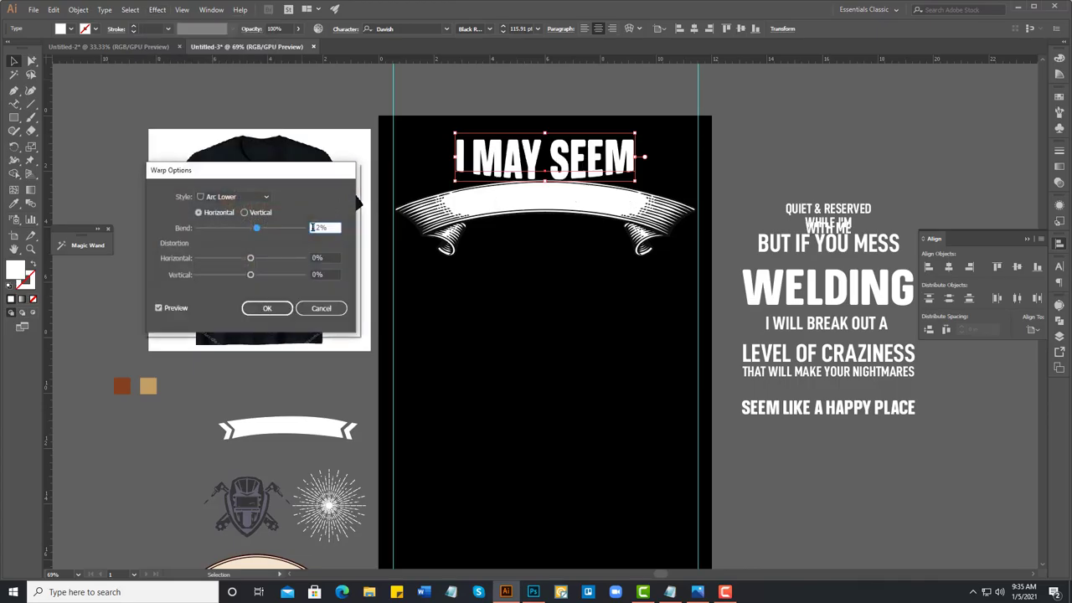
pyautogui.click(312, 227)
pyautogui.write('-')
pyautogui.click(159, 308)
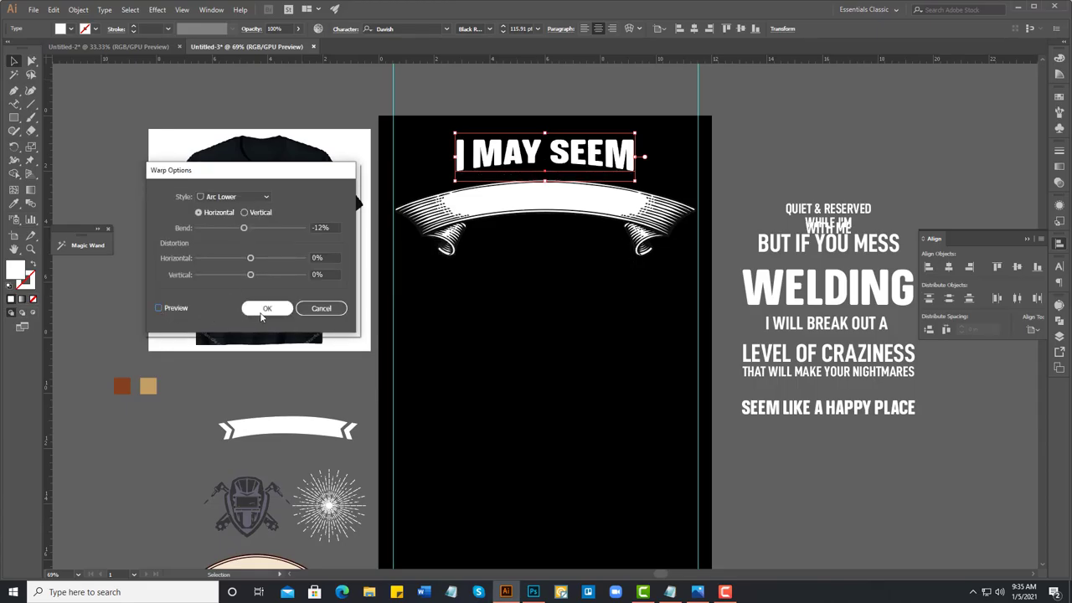
pyautogui.click(260, 310)
# Step: Strengthen the ribbon banner's arch and nudge it up under the heading
pyautogui.click(556, 203)
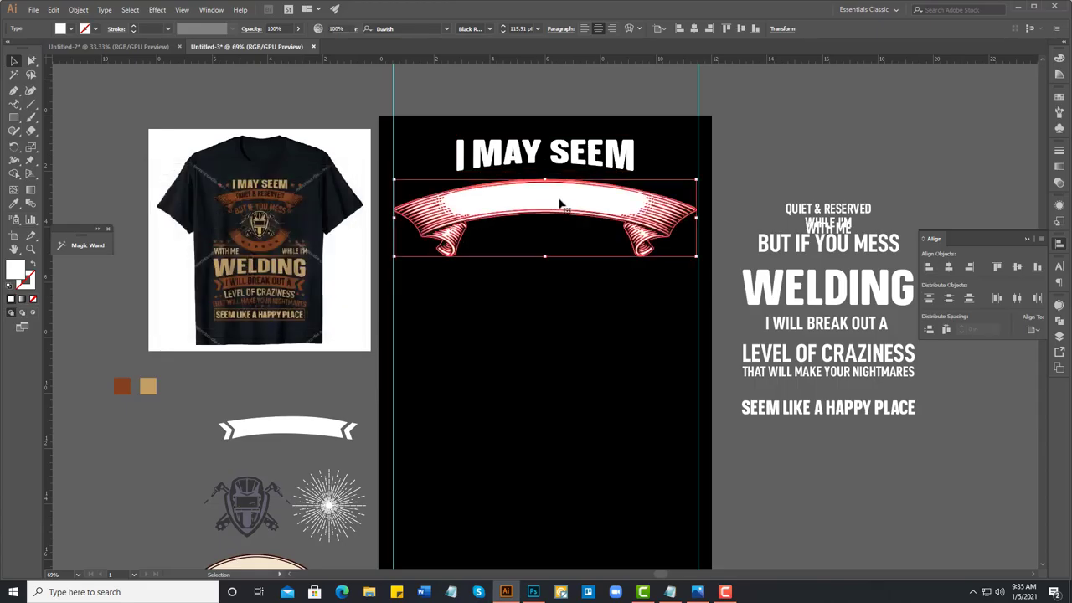
pyautogui.hotkey('shift', 'ctrl', 'e')
pyautogui.moveTo(576, 196); pyautogui.dragTo(575, 185)
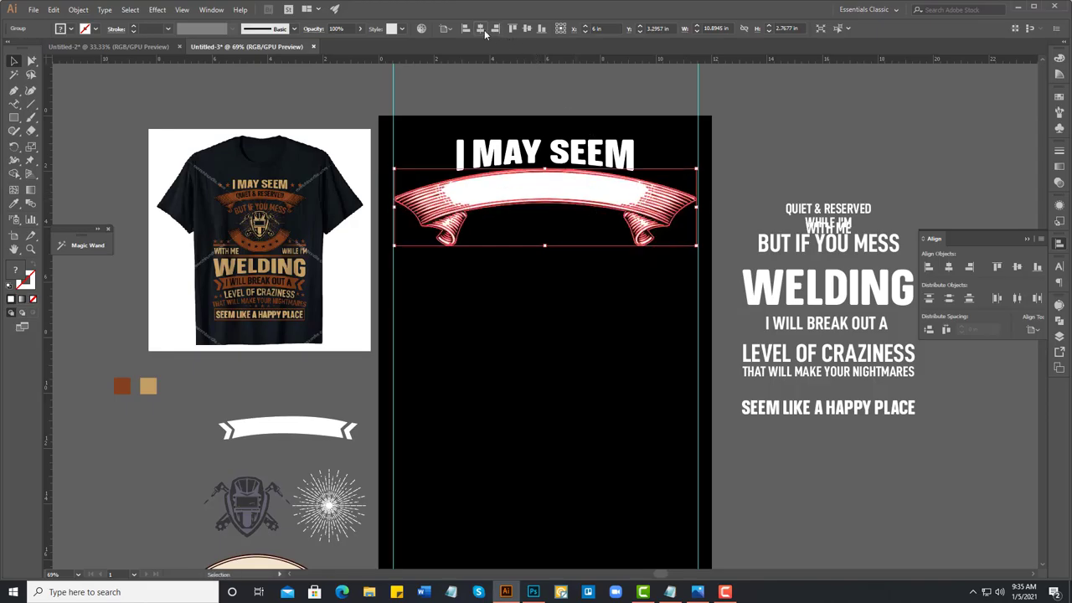
pyautogui.click(506, 89)
# Step: Enlarge I MAY SEEM slightly and draw a white star to its left
pyautogui.click(627, 157)
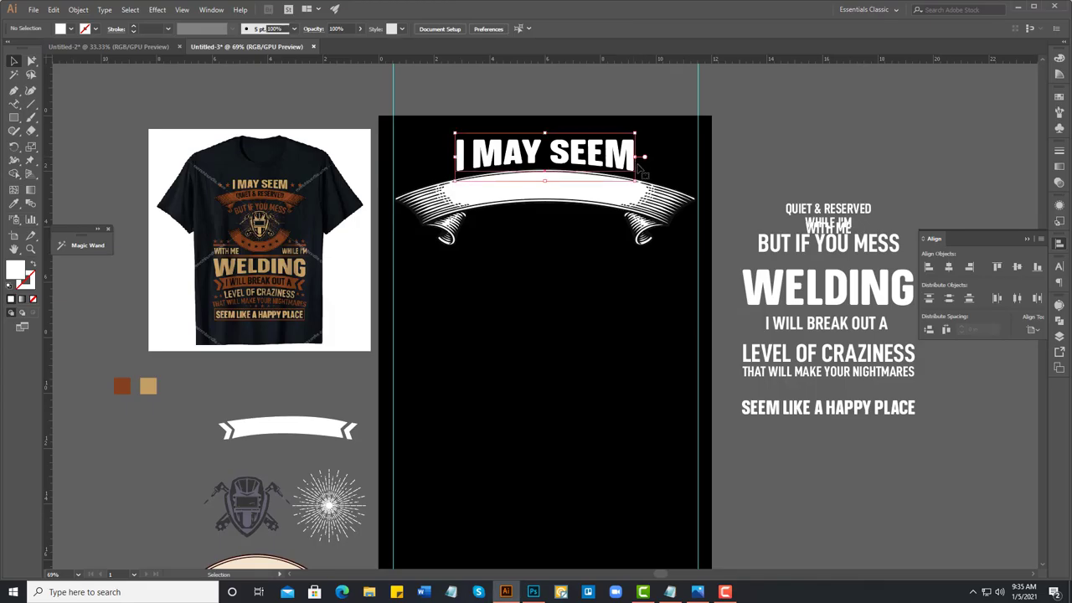
pyautogui.moveTo(637, 182); pyautogui.dragTo(641, 181)
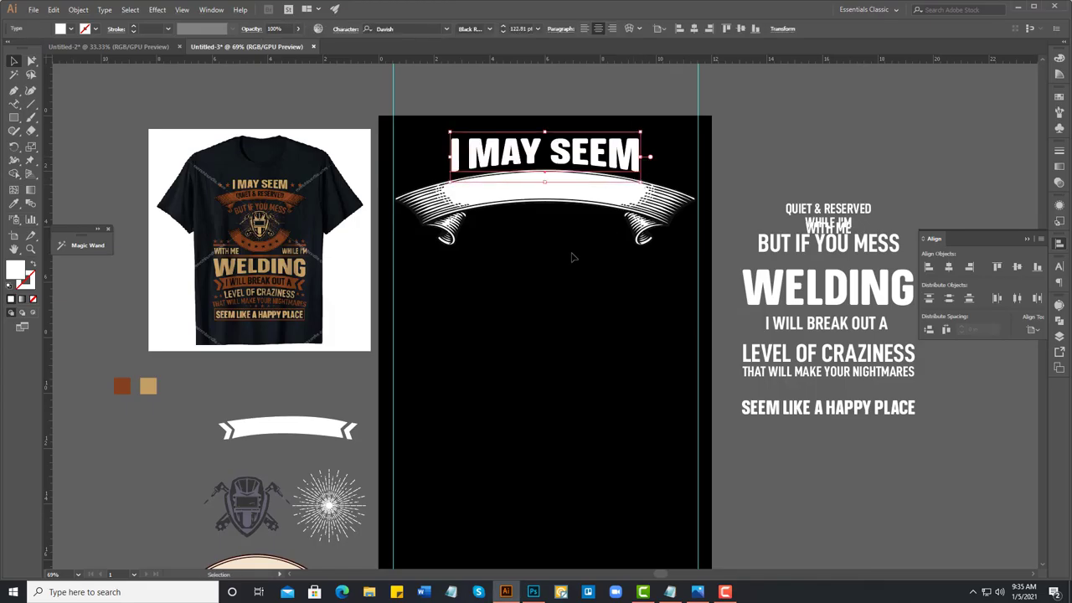
pyautogui.click(546, 279)
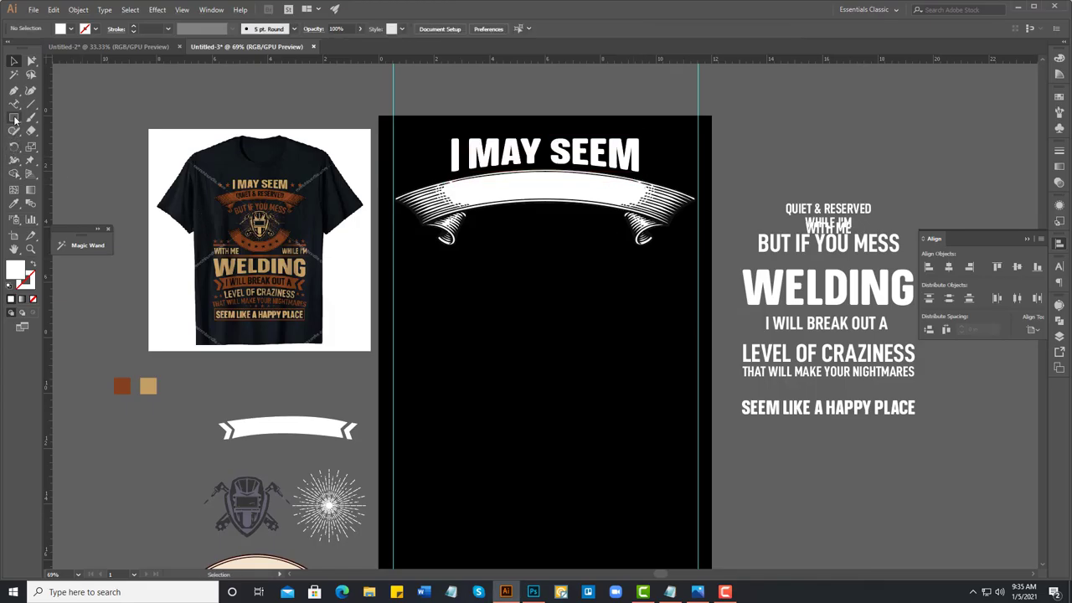
pyautogui.click(14, 118)
pyautogui.moveTo(14, 118); pyautogui.dragTo(62, 171)
pyautogui.moveTo(289, 99)
pyautogui.mouseDown()
pyautogui.moveTo(449, 172)
pyautogui.moveTo(408, 162)
pyautogui.moveTo(416, 164)
pyautogui.mouseUp()
pyautogui.press('v')
pyautogui.click(280, 104)
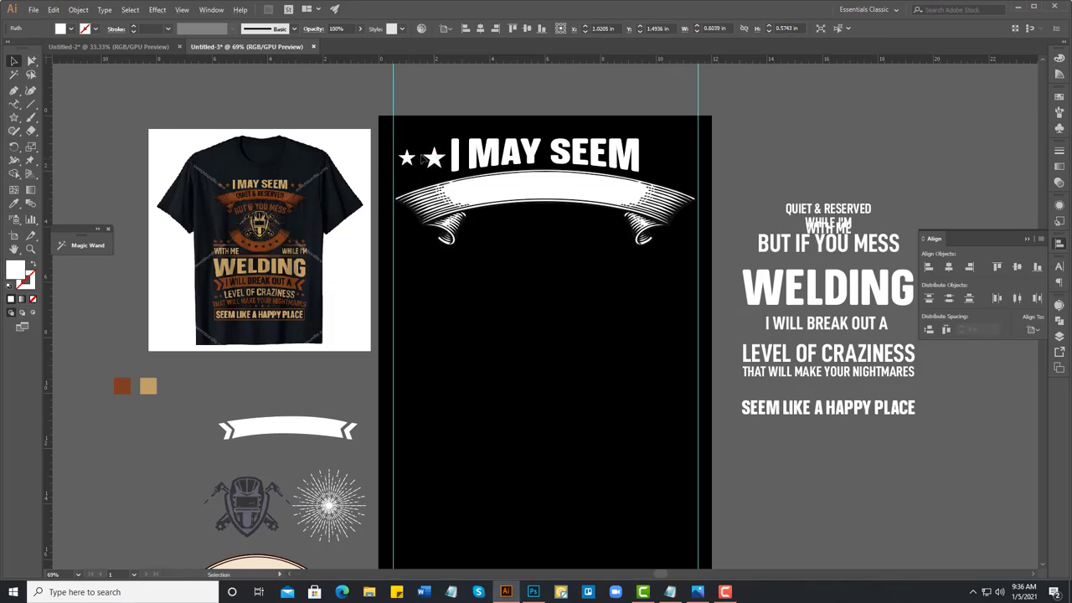
# Step: Vertically align the two left stars and group them
pyautogui.click(423, 157)
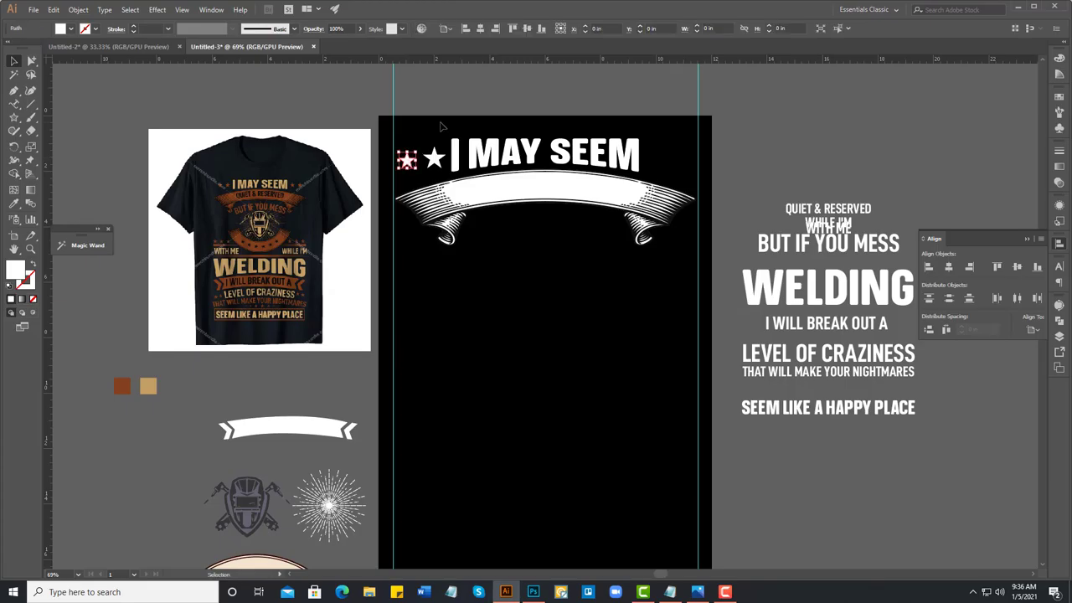
pyautogui.click(433, 158)
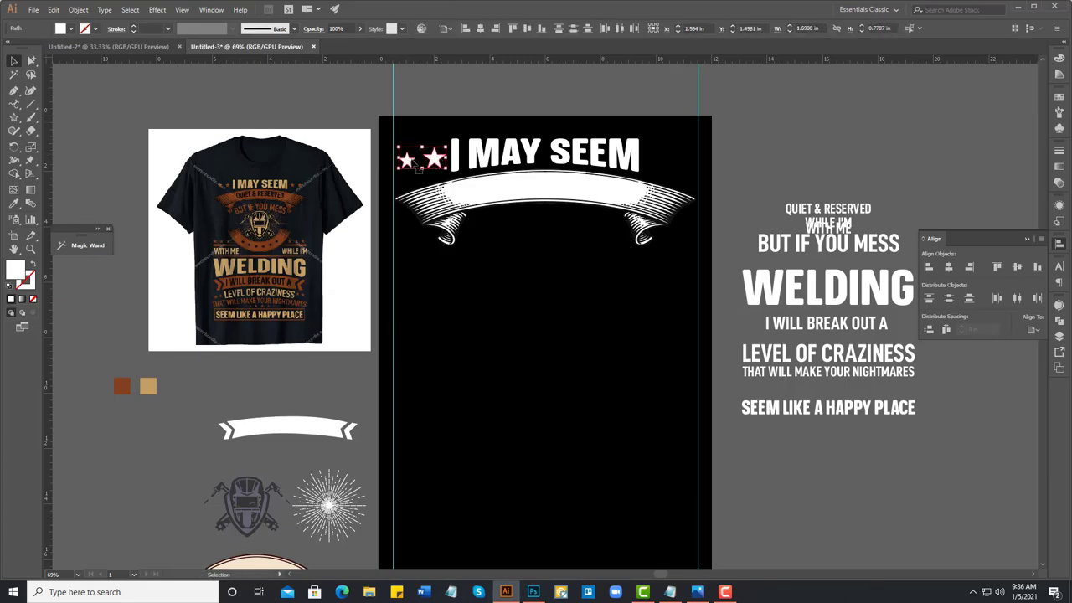
pyautogui.click(527, 28)
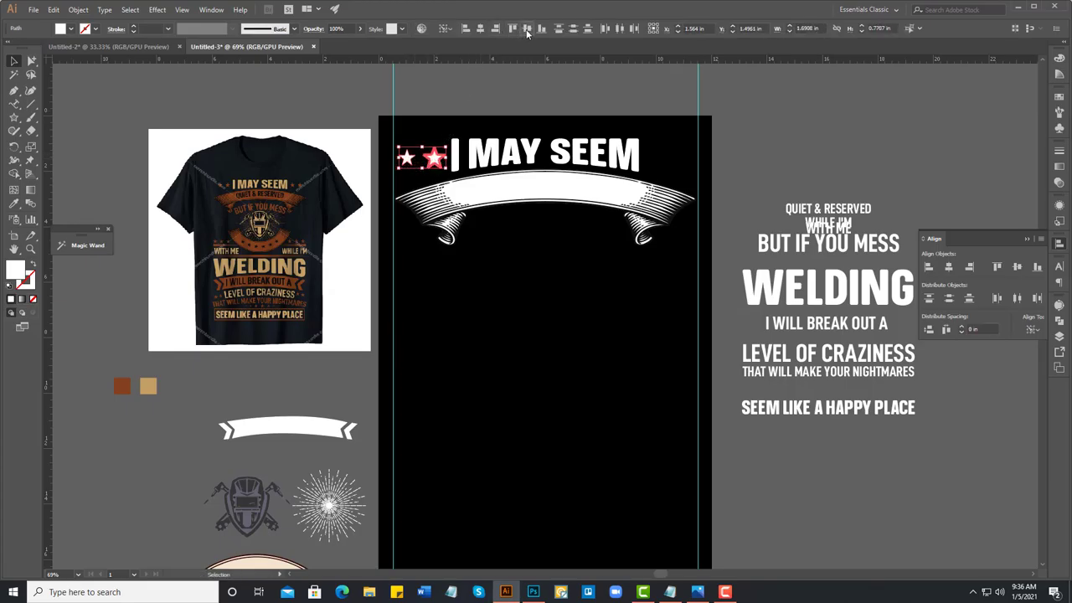
pyautogui.rightClick(432, 160)
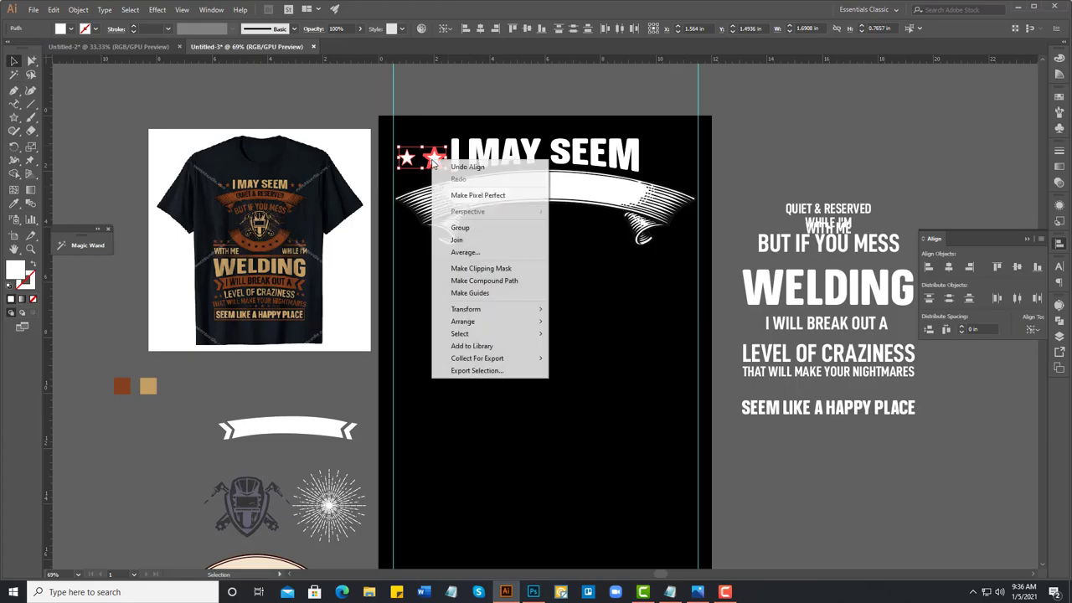
pyautogui.click(460, 227)
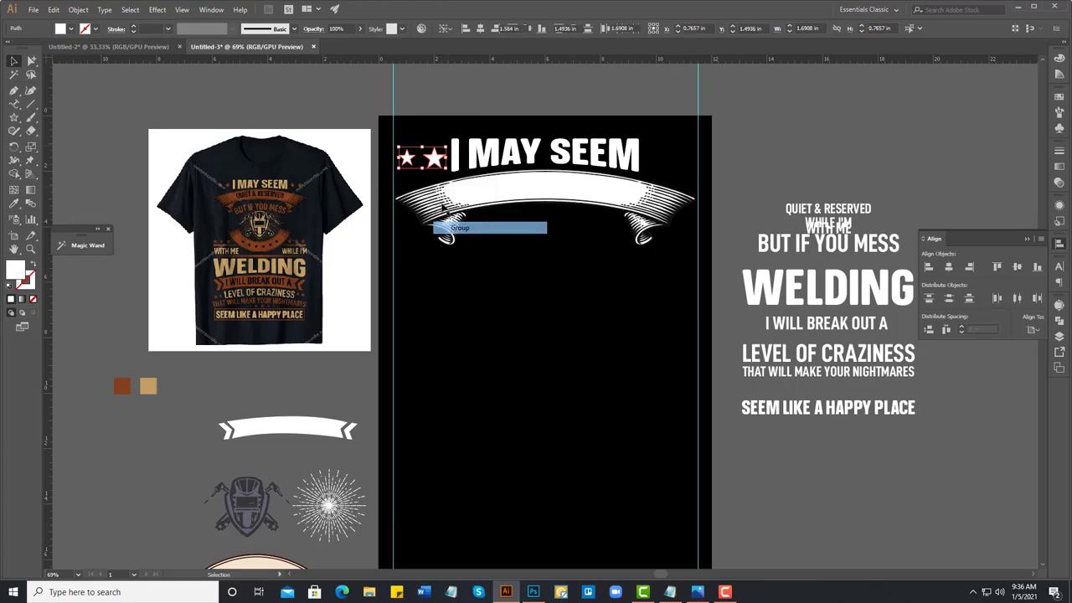
# Step: Make a reflected copy of the star pair and move it right of SEEM
pyautogui.rightClick(435, 157)
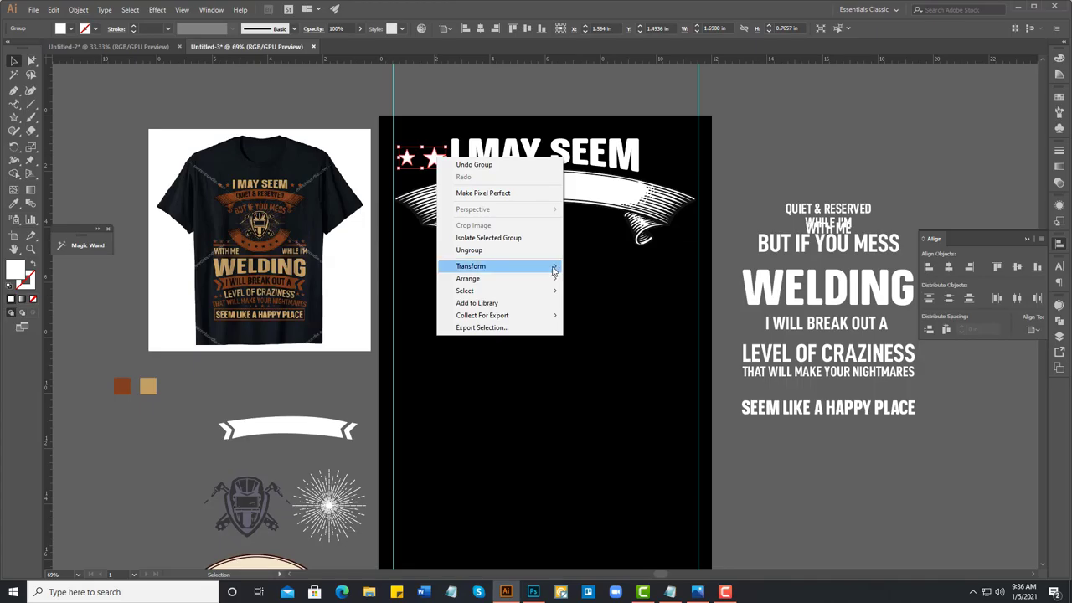
pyautogui.moveTo(470, 266)
pyautogui.click(589, 308)
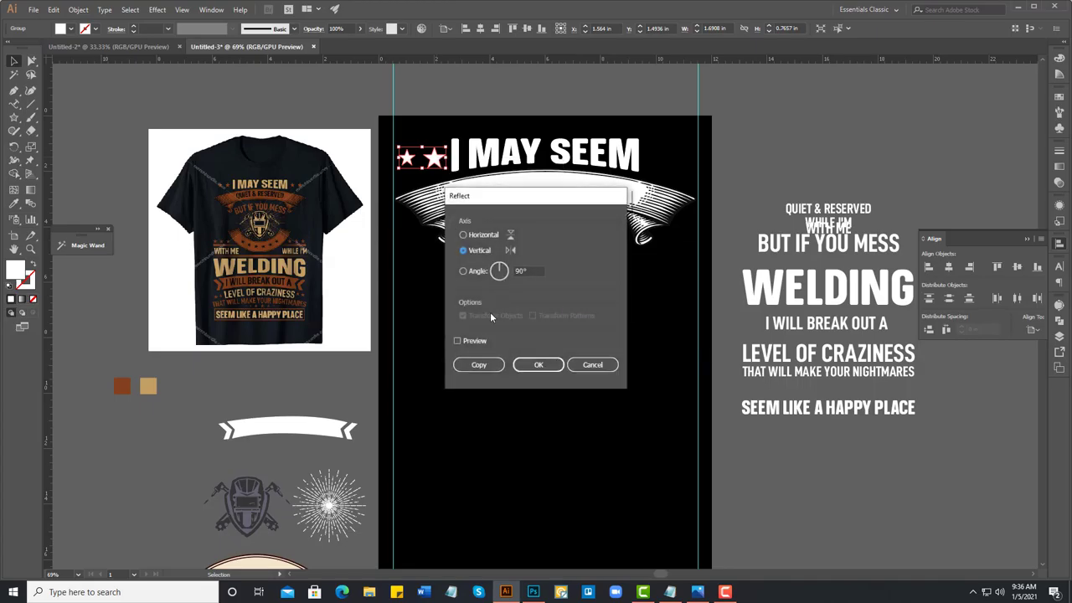
pyautogui.click(480, 365)
pyautogui.moveTo(417, 170); pyautogui.dragTo(663, 174)
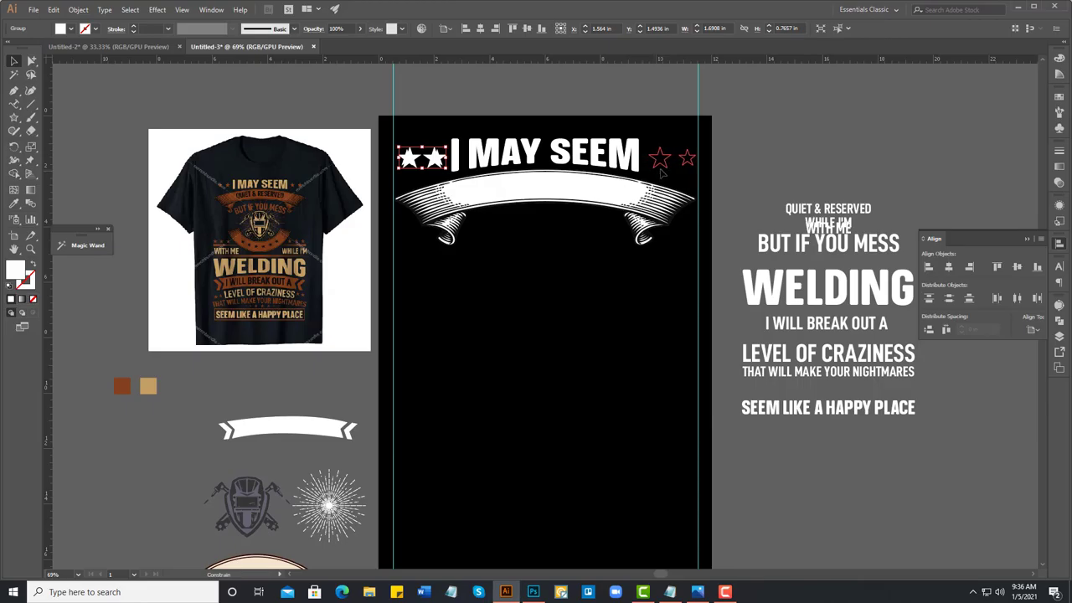
pyautogui.click(735, 165)
# Step: Nudge the left star pair slightly left to balance the headline
pyautogui.click(635, 159)
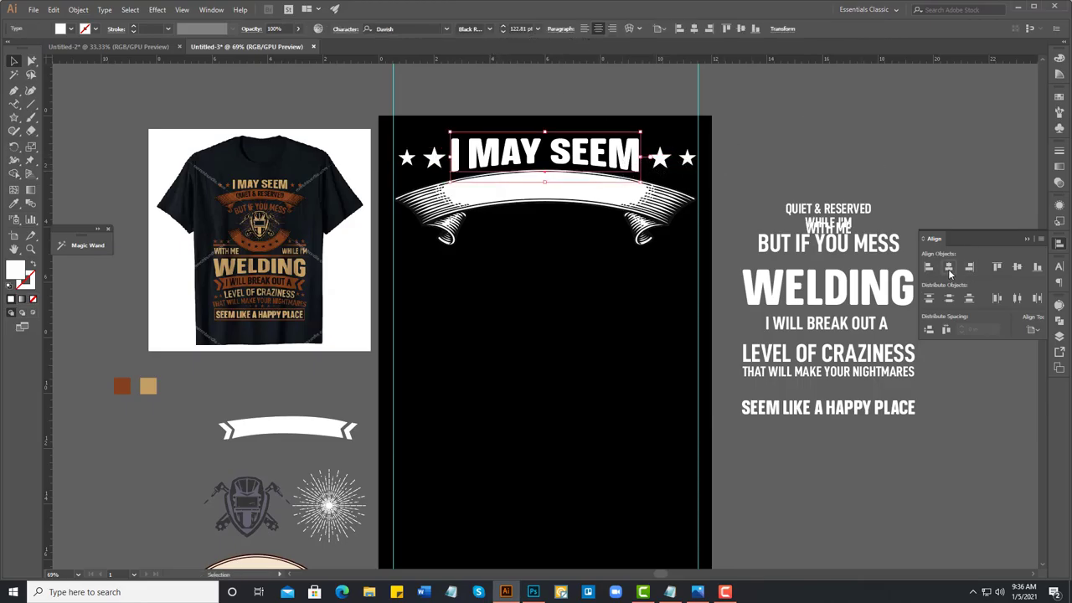
pyautogui.click(761, 146)
pyautogui.click(437, 160)
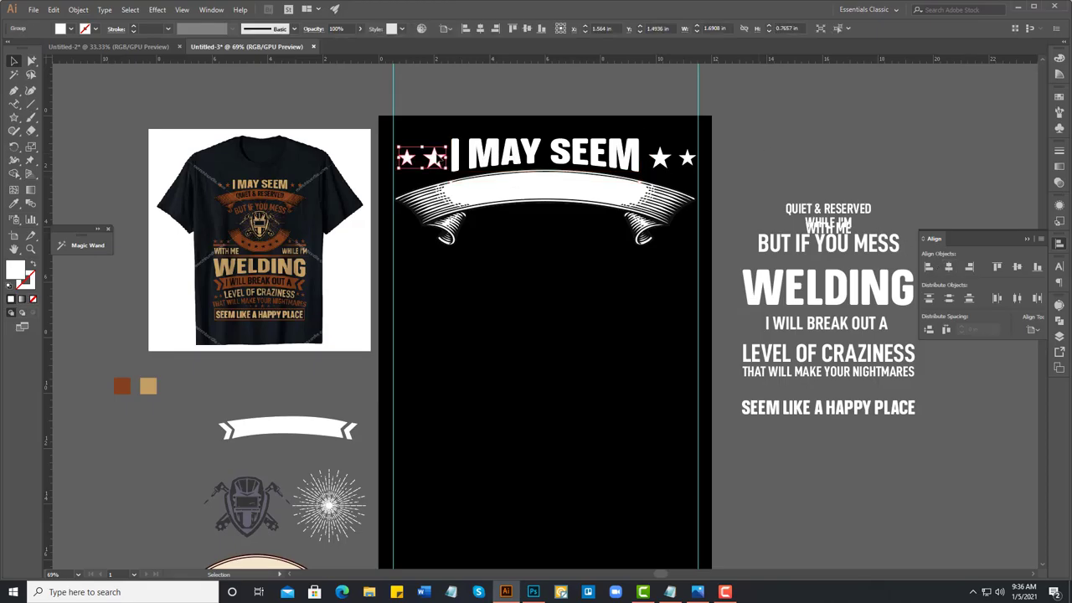
pyautogui.press('Left')
pyautogui.press('Left')
pyautogui.press('Left')
pyautogui.press('Left')
pyautogui.click(745, 150)
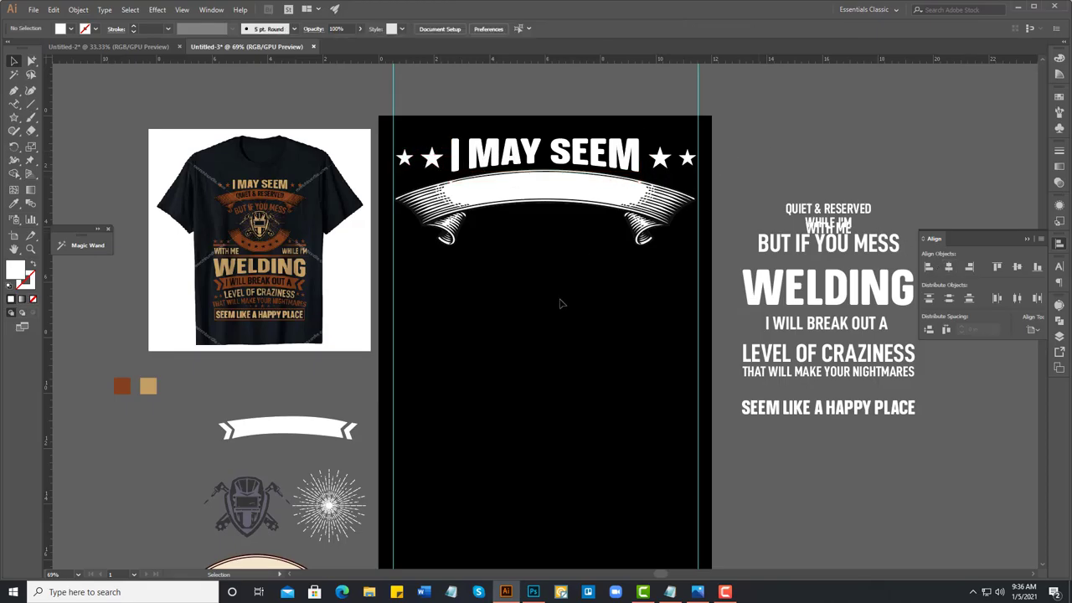
pyautogui.click(496, 213)
pyautogui.click(811, 187)
# Step: Fill QUIET & RESERVED black and bring it in front of the ribbon banner
pyautogui.moveTo(800, 214); pyautogui.dragTo(535, 255)
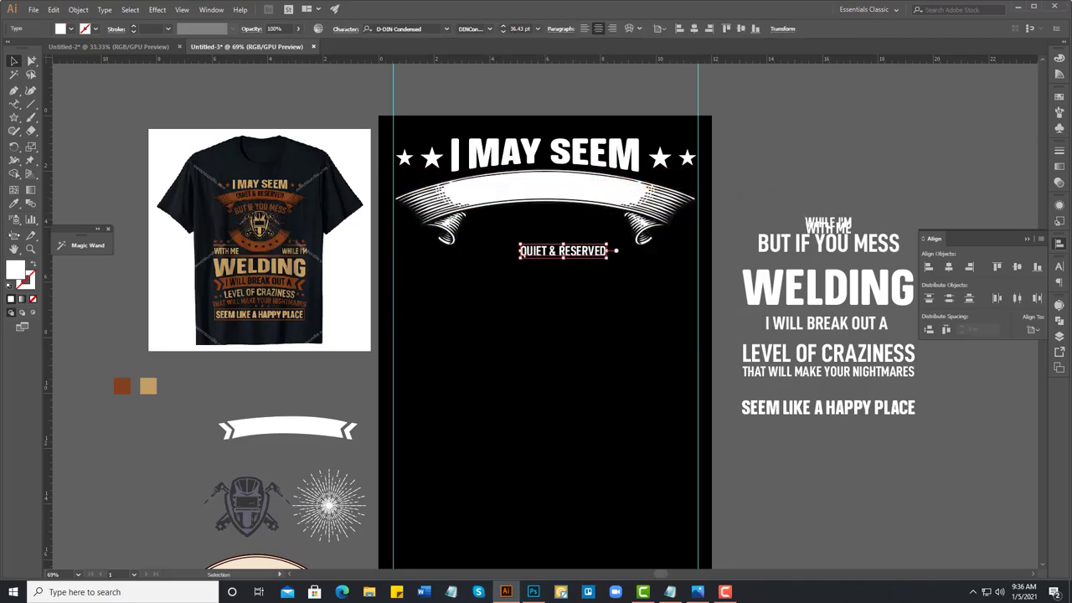
pyautogui.click(14, 203)
pyautogui.click(488, 307)
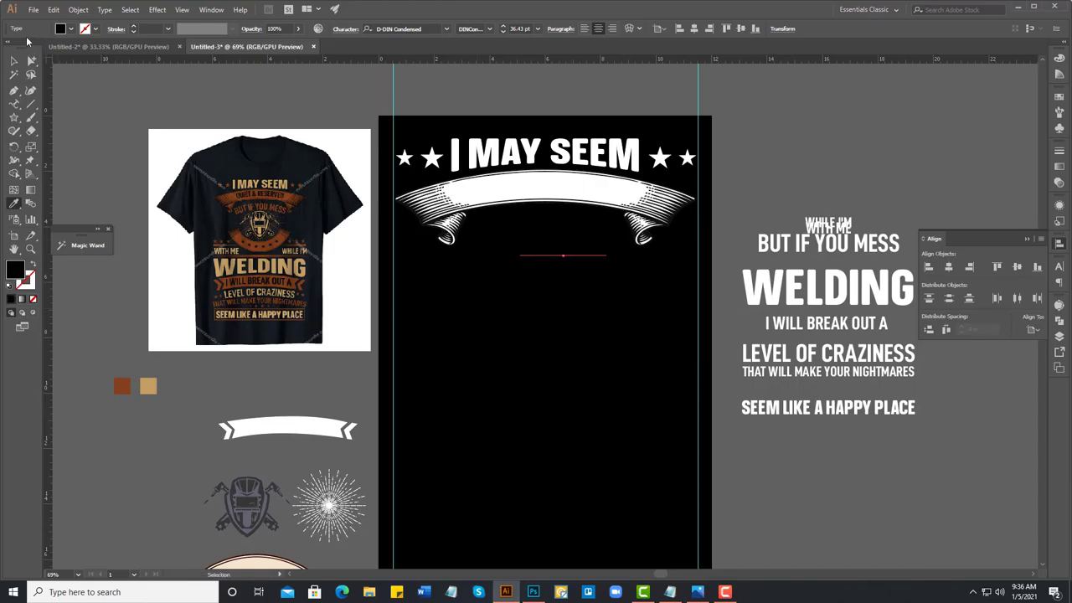
pyautogui.click(15, 61)
pyautogui.moveTo(554, 249); pyautogui.dragTo(540, 184)
pyautogui.rightClick(539, 184)
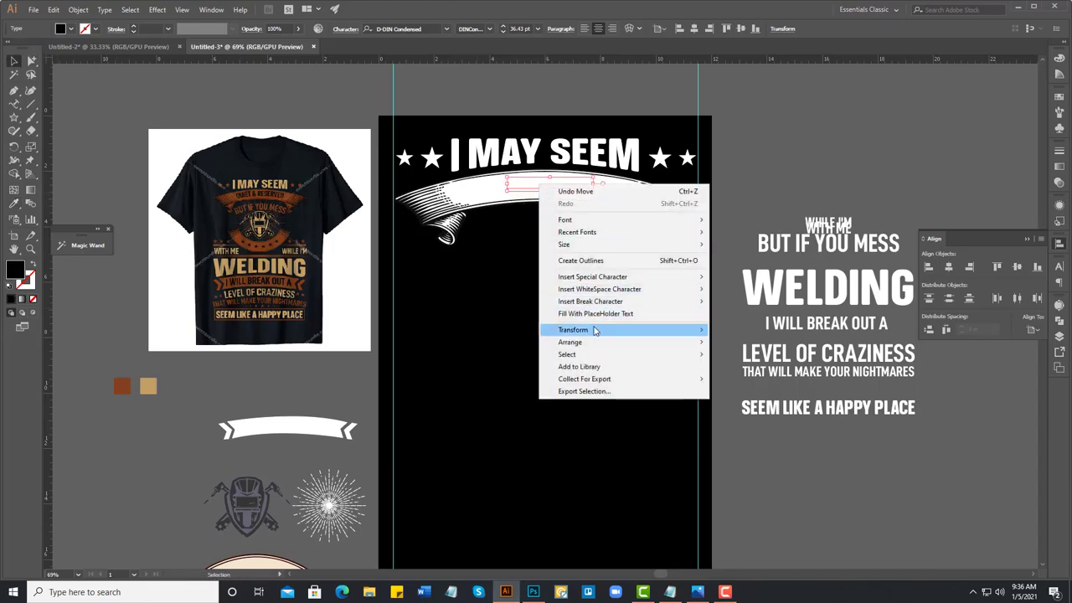
pyautogui.moveTo(571, 342)
pyautogui.click(733, 342)
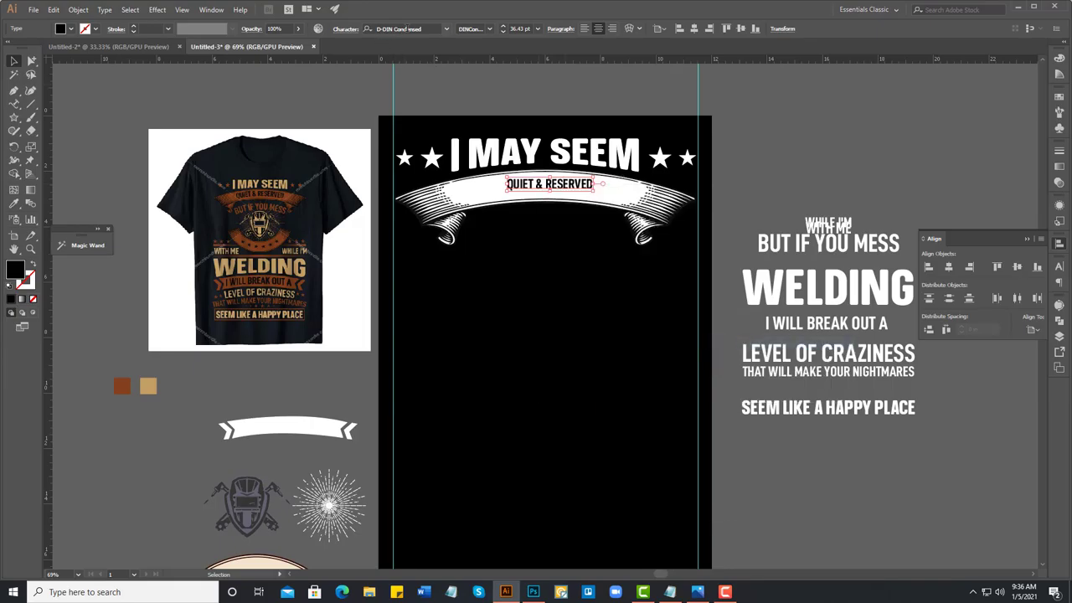
# Step: Enlarge QUIET & RESERVED to 66 pt and nudge it down slightly
pyautogui.click(379, 28)
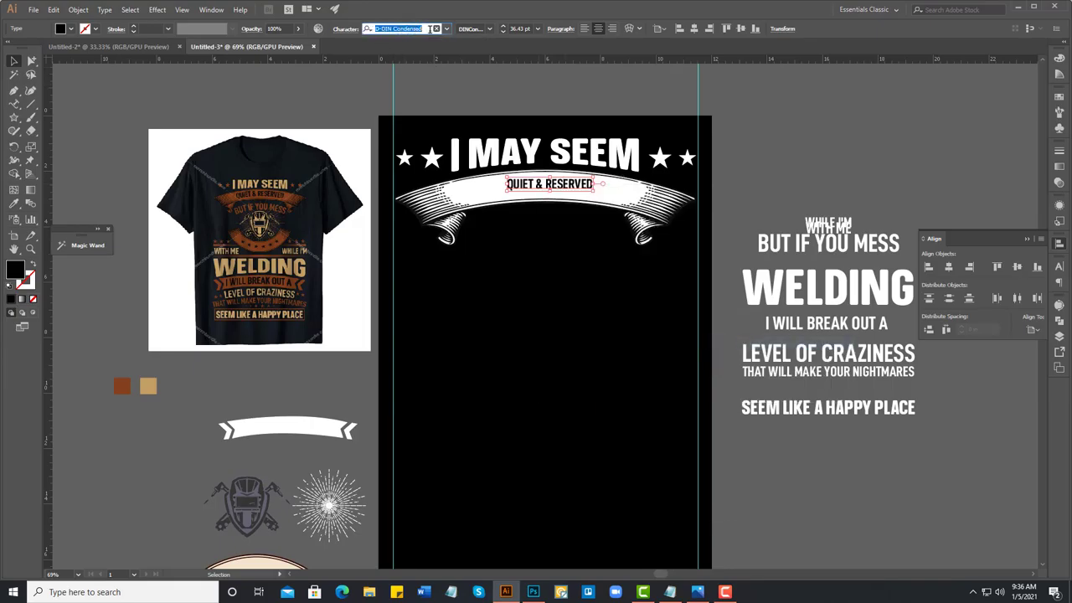
pyautogui.click(519, 107)
pyautogui.click(576, 188)
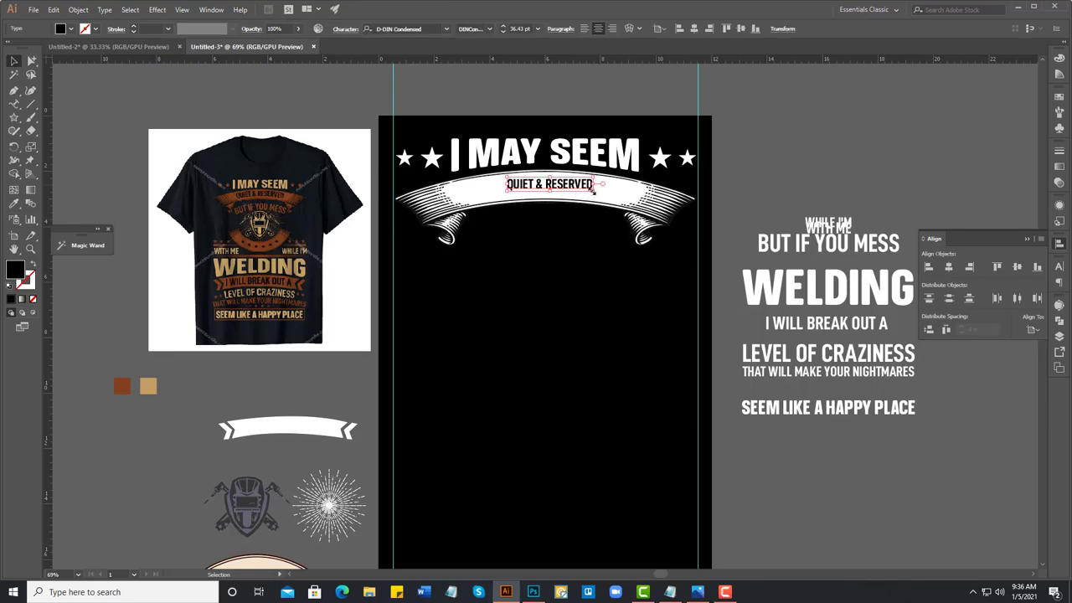
pyautogui.moveTo(594, 191); pyautogui.dragTo(622, 202)
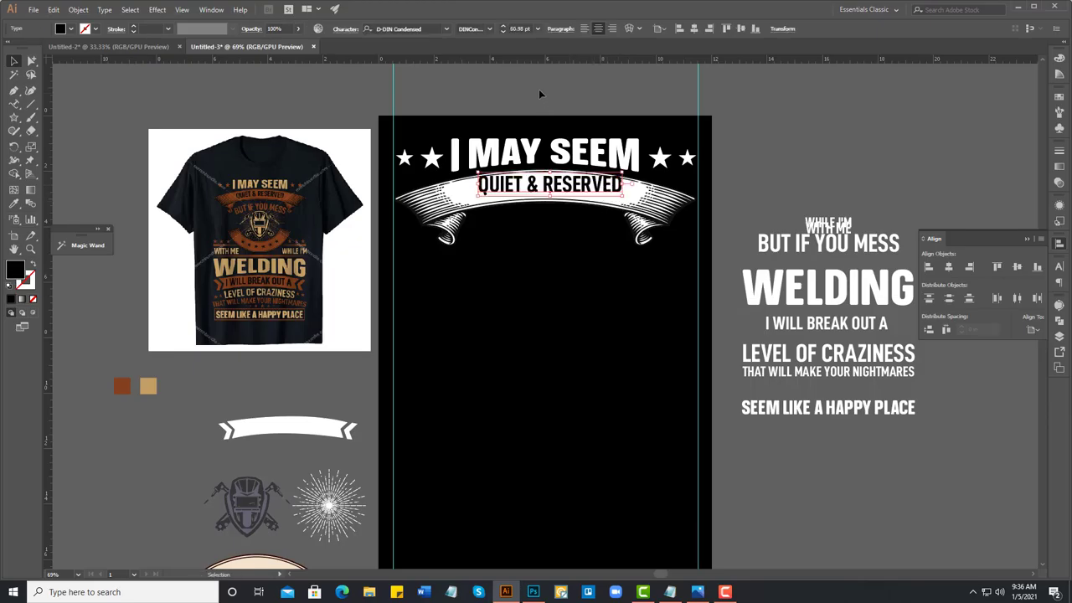
pyautogui.click(503, 26)
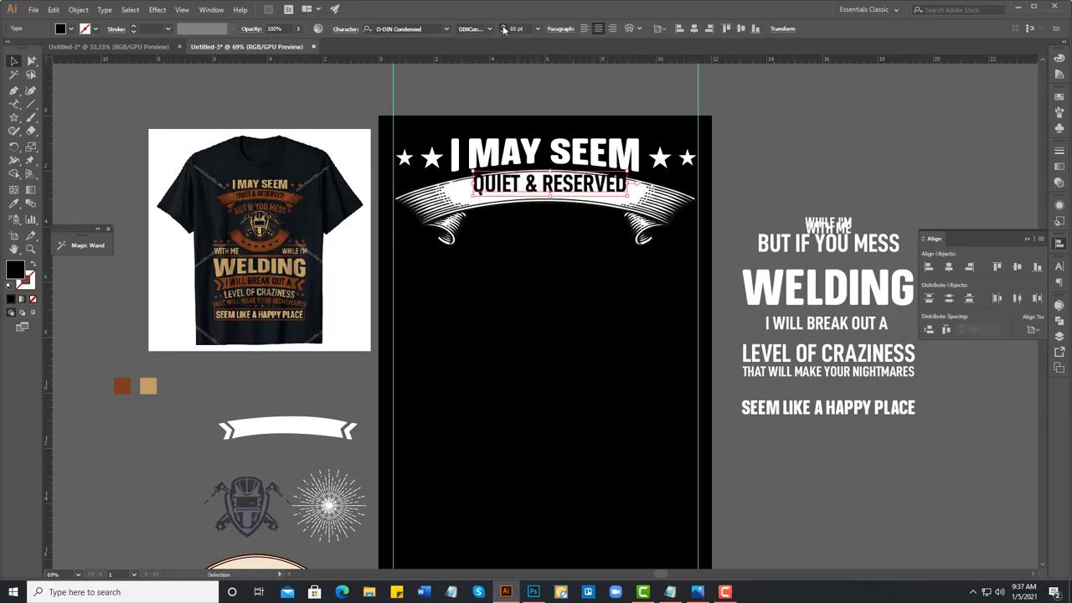
pyautogui.click(502, 26)
pyautogui.click(503, 25)
pyautogui.press('Down')
pyautogui.press('Down')
pyautogui.press('Down')
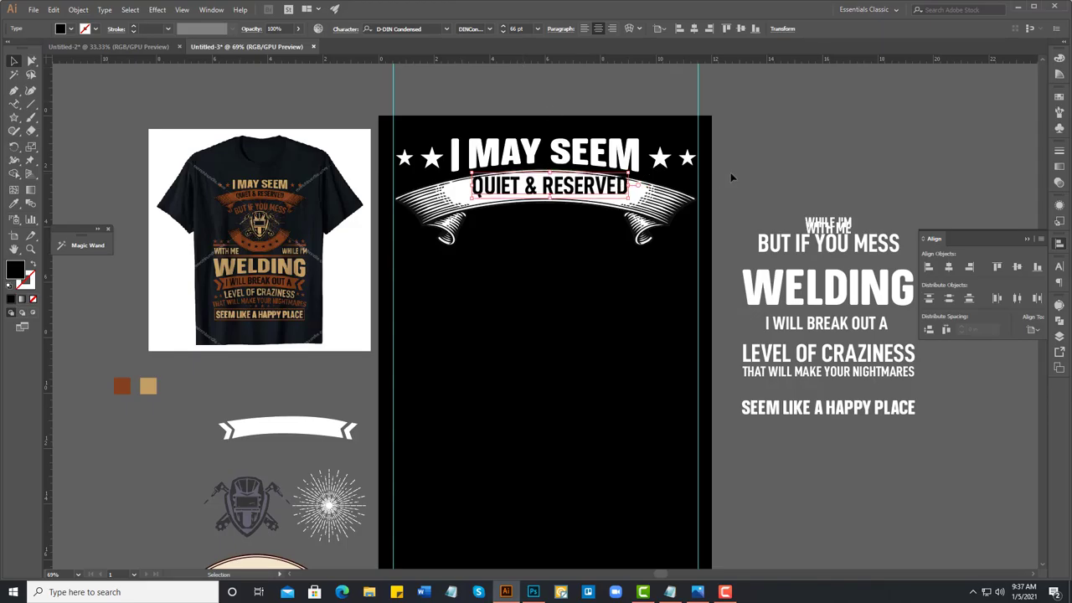
pyautogui.press('Down')
pyautogui.press('Down')
pyautogui.press('Down')
pyautogui.press('Down')
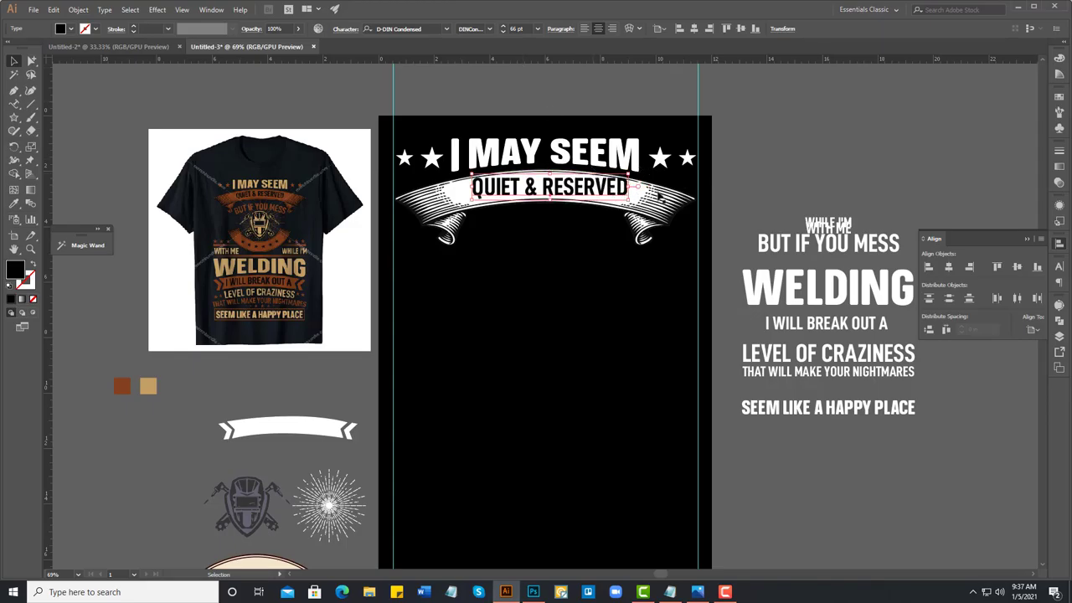
# Step: Centre QUIET & RESERVED horizontally on the ribbon banner
pyautogui.keyDown('shift'); pyautogui.click(659, 204); pyautogui.keyUp('shift')
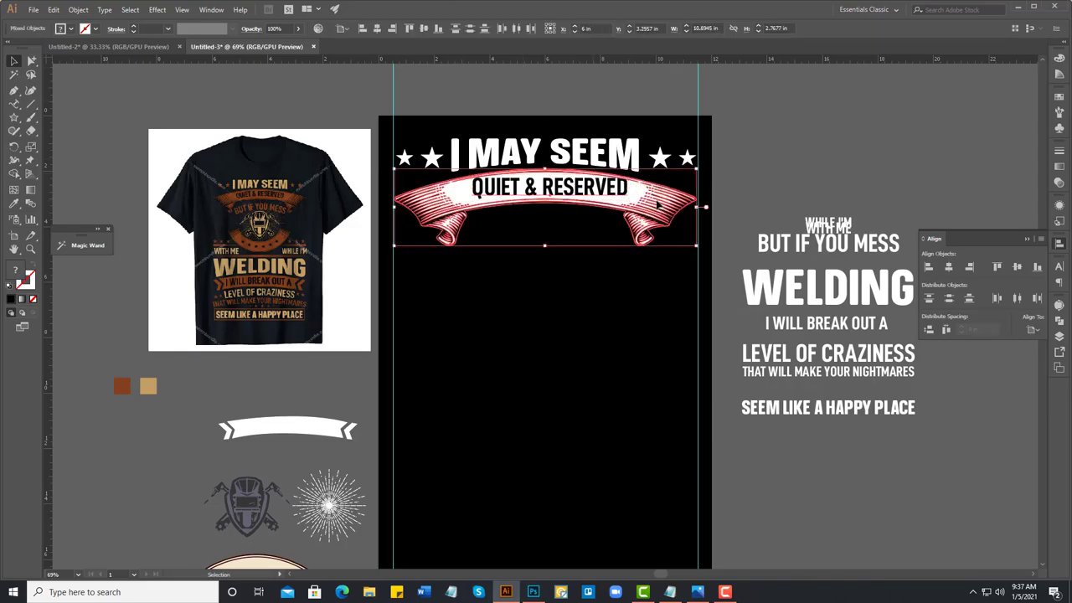
pyautogui.click(378, 31)
pyautogui.click(340, 89)
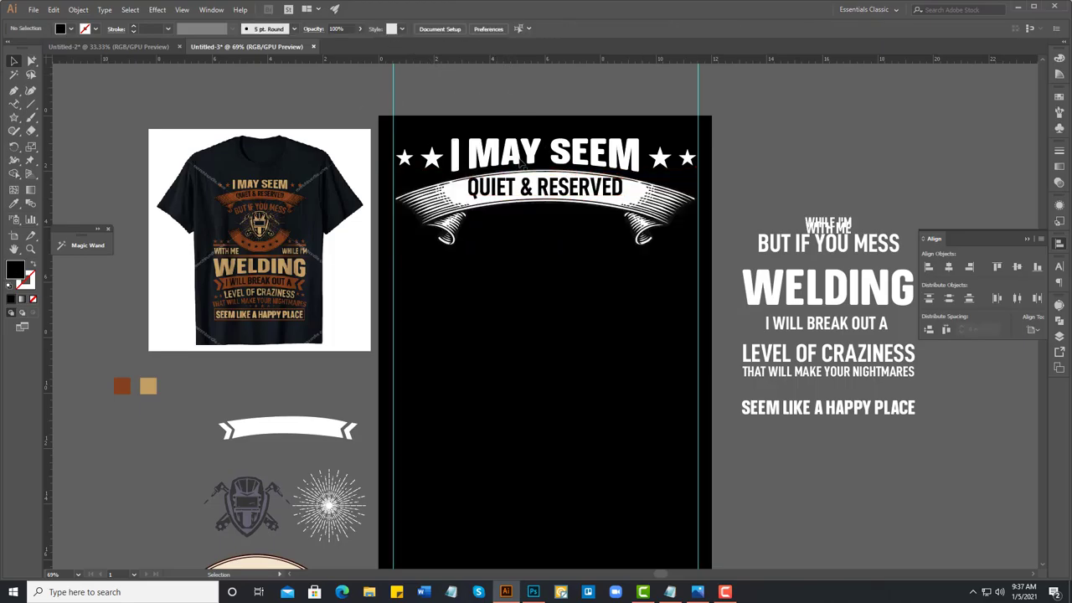
pyautogui.click(540, 188)
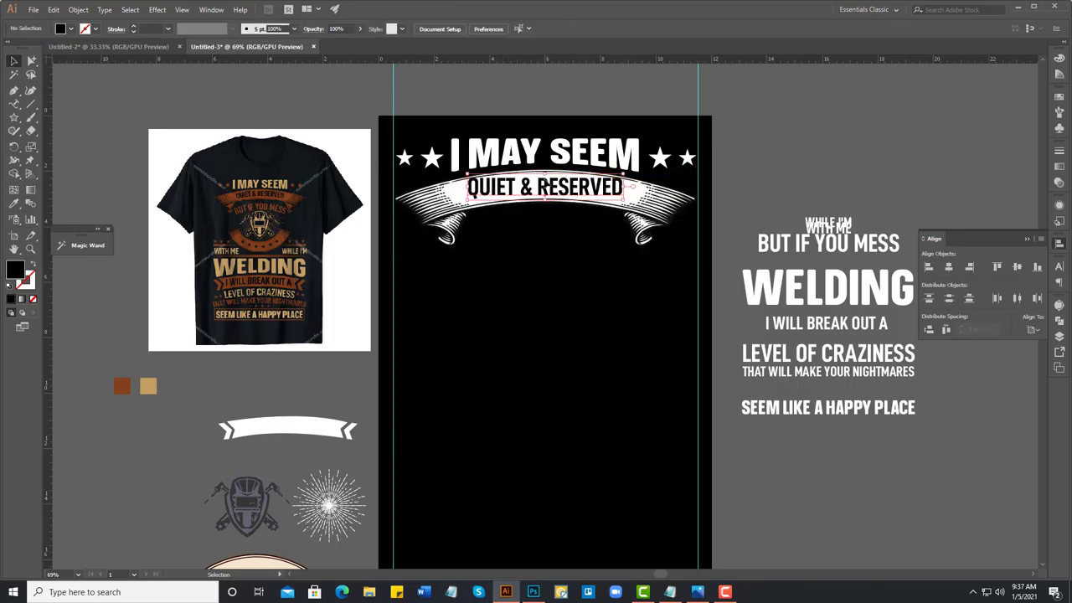
# Step: Apply an Arc warp with 12% bend to QUIET & RESERVED
pyautogui.click(156, 10)
pyautogui.moveTo(209, 154)
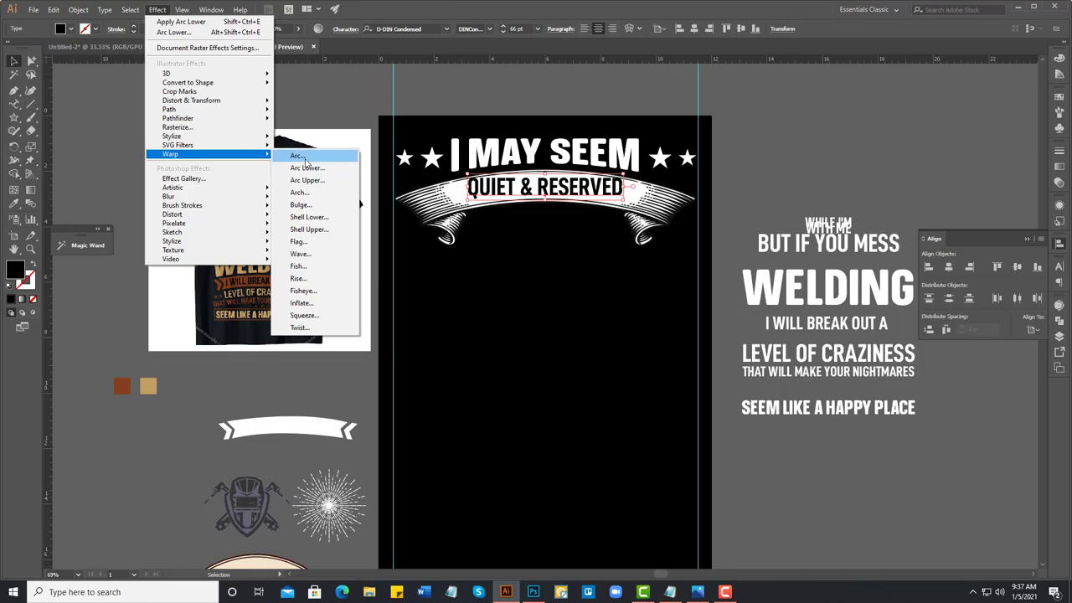
pyautogui.click(300, 156)
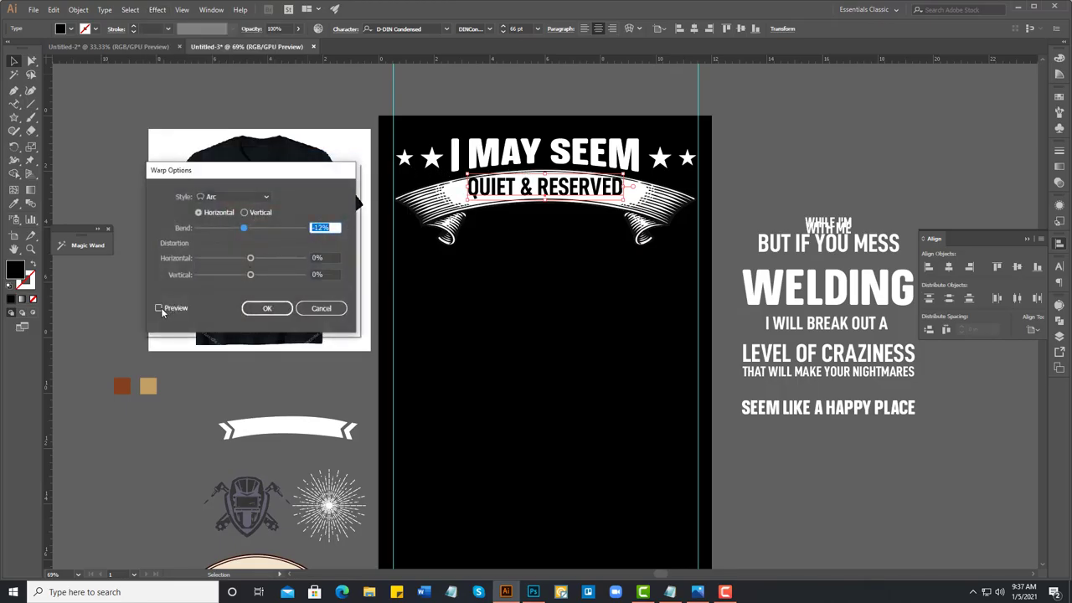
pyautogui.click(159, 307)
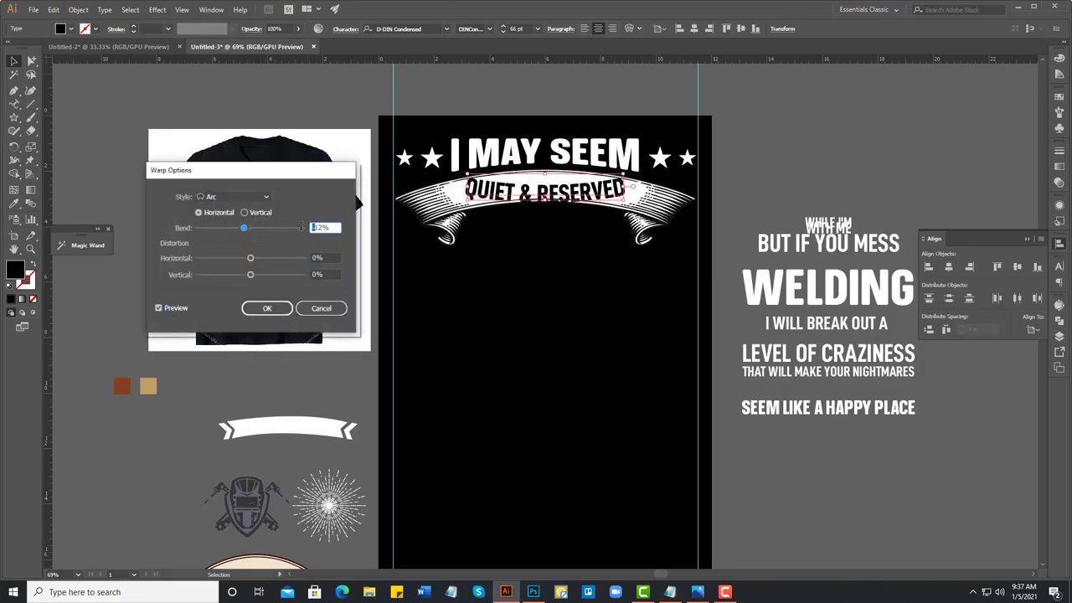
pyautogui.press('Tab')
pyautogui.click(159, 307)
pyautogui.click(267, 309)
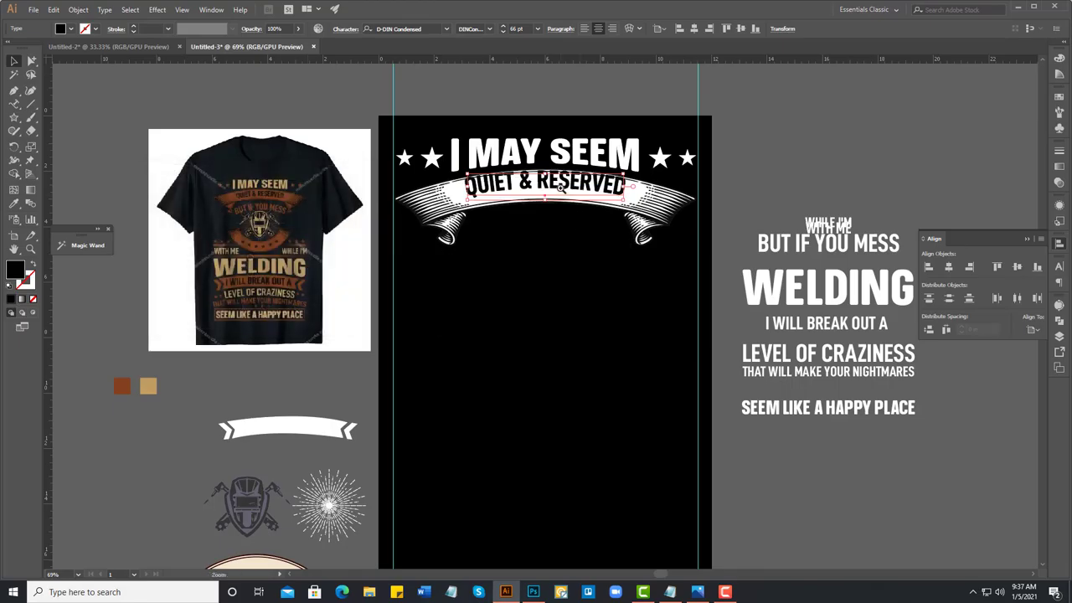
# Step: Nudge the warped QUIET & RESERVED text three steps down on the banner
pyautogui.moveTo(562, 186); pyautogui.dragTo(609, 223)
pyautogui.press('v')
pyautogui.press('Down')
pyautogui.press('Down')
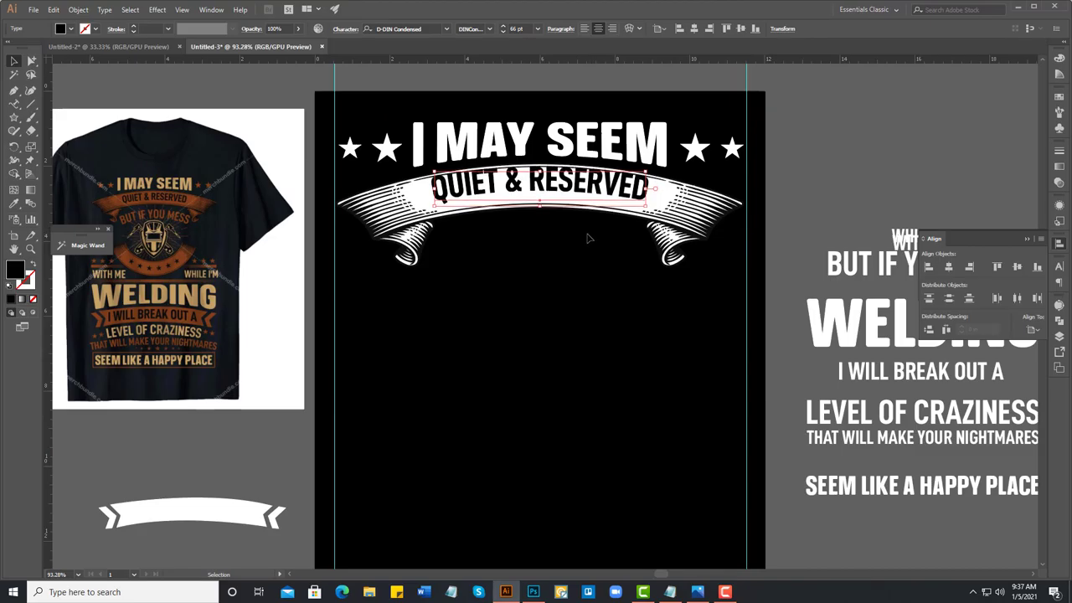
pyautogui.press('Down')
pyautogui.press('Down')
pyautogui.press('Down')
pyautogui.press('Down')
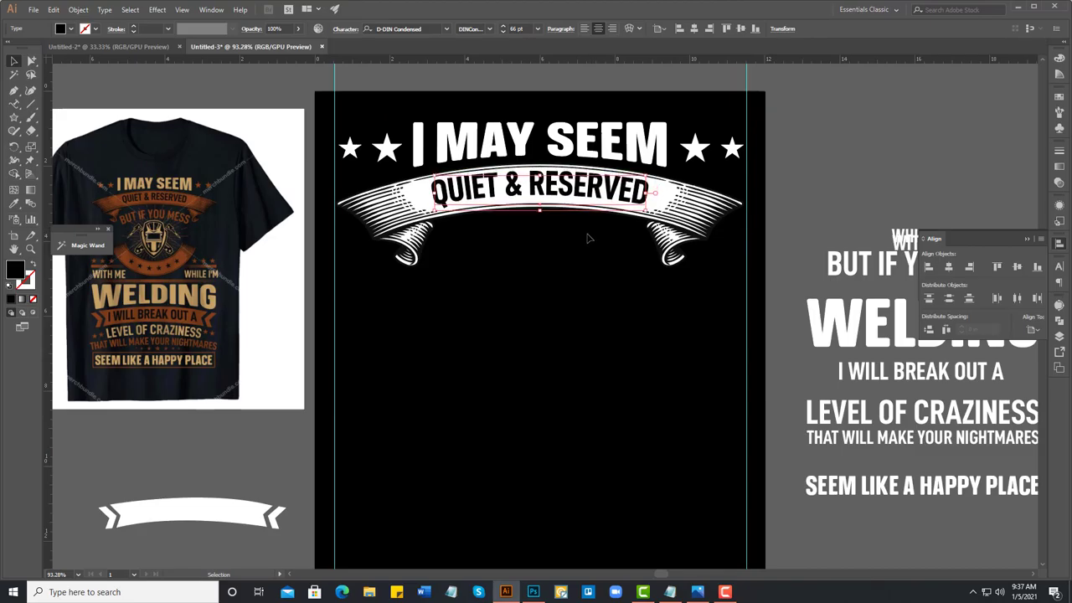
pyautogui.press('Down')
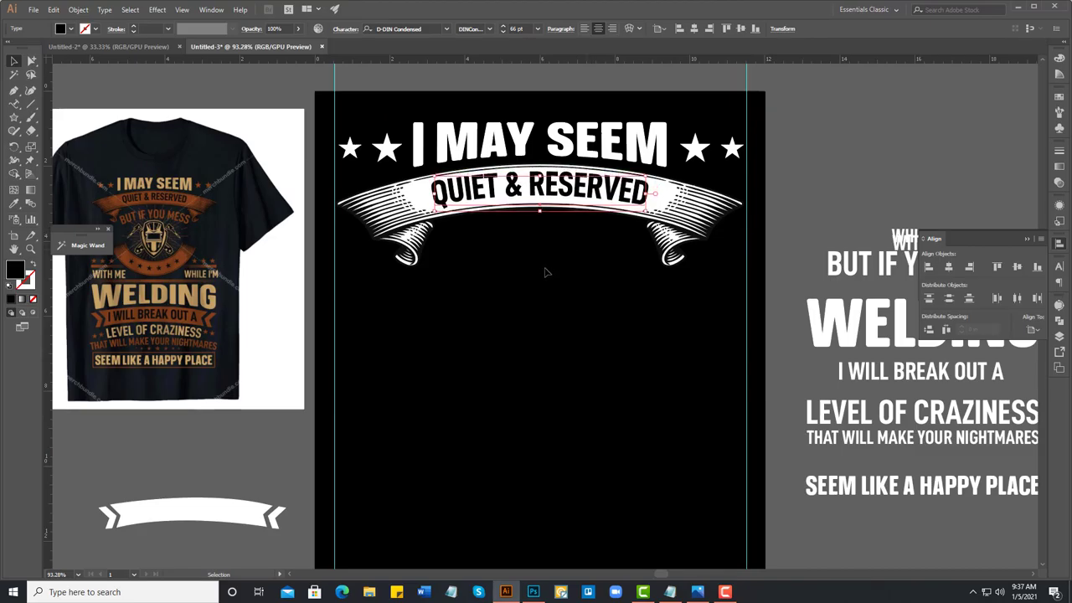
pyautogui.click(544, 272)
# Step: Ungroup the banner artwork and select the ribbon shape
pyautogui.scroll(-1, 542, 273)
pyautogui.scroll(-1, 536, 277)
pyautogui.scroll(-1, 517, 283)
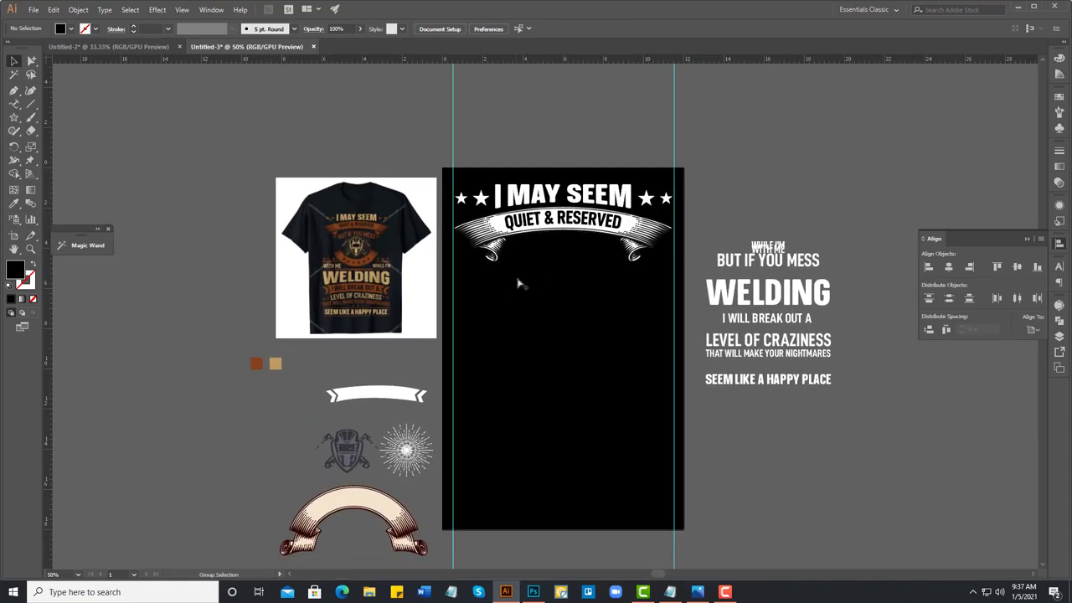
pyautogui.scroll(1, 536, 285)
pyautogui.scroll(1, 506, 235)
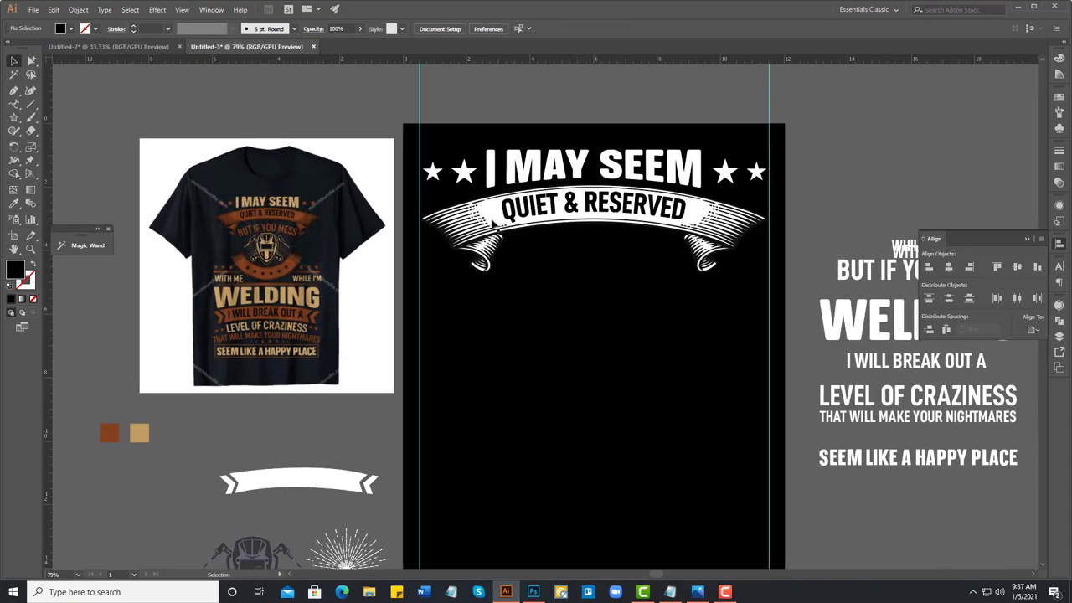
pyautogui.rightClick(491, 219)
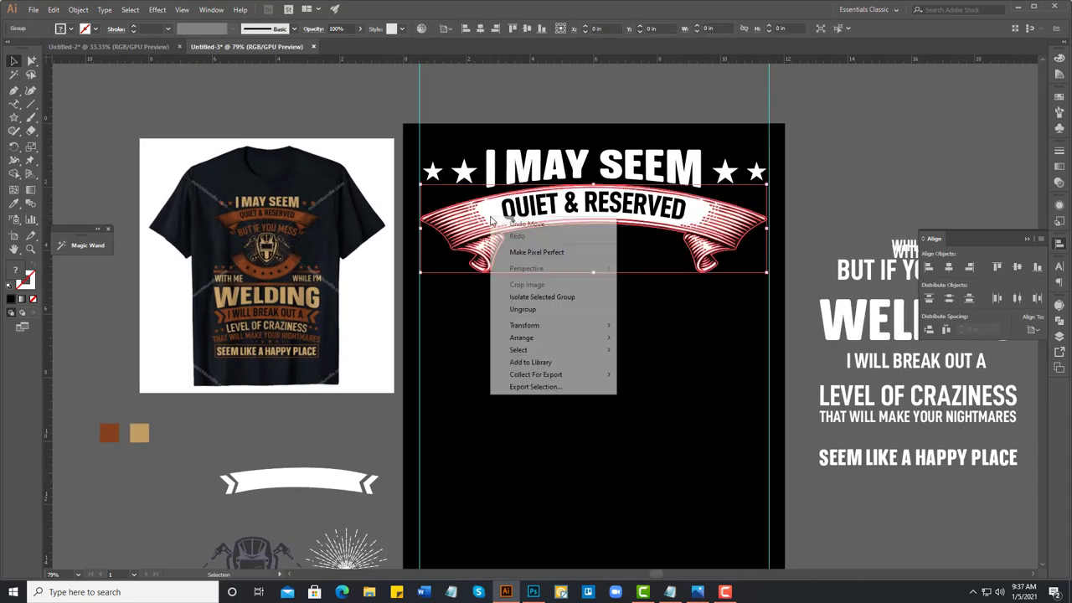
pyautogui.click(503, 305)
pyautogui.click(491, 219)
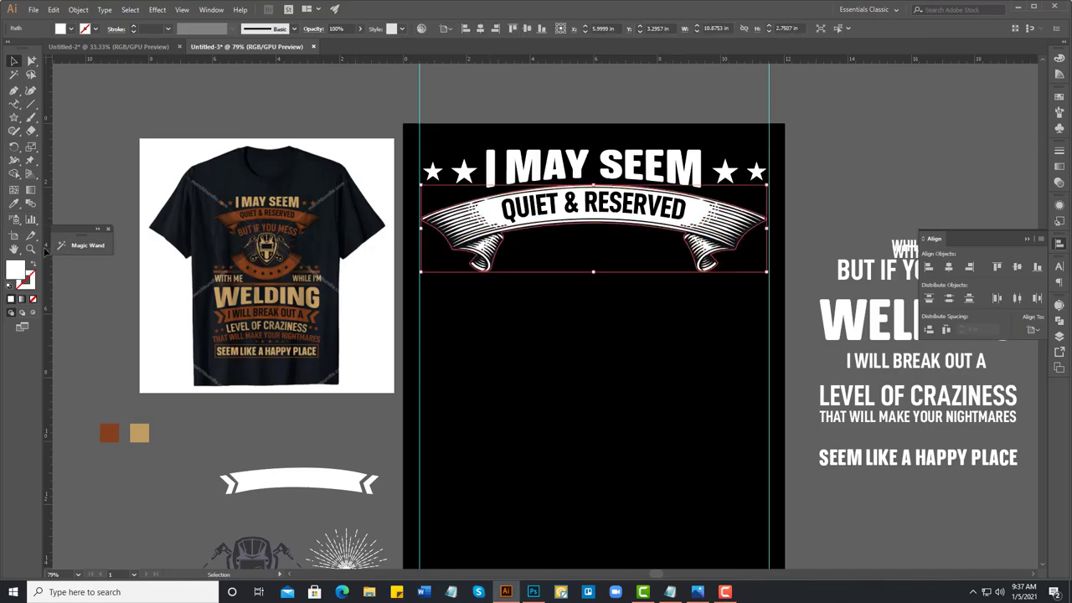
# Step: Fill the ribbon banner with the brown swatch colour using the Eyedropper
pyautogui.click(13, 206)
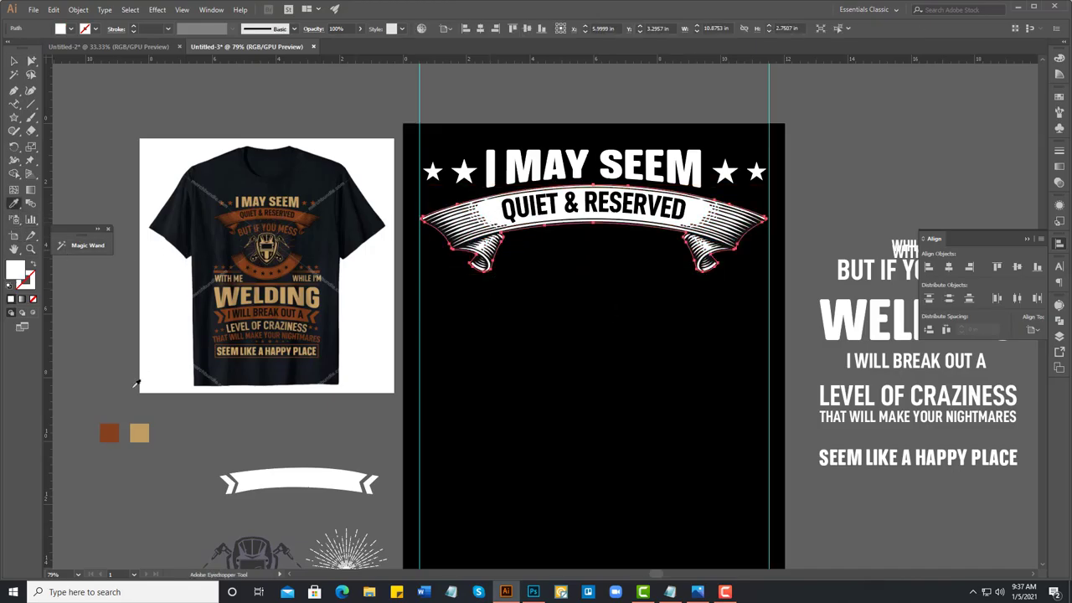
pyautogui.click(110, 433)
pyautogui.press('v')
pyautogui.click(232, 447)
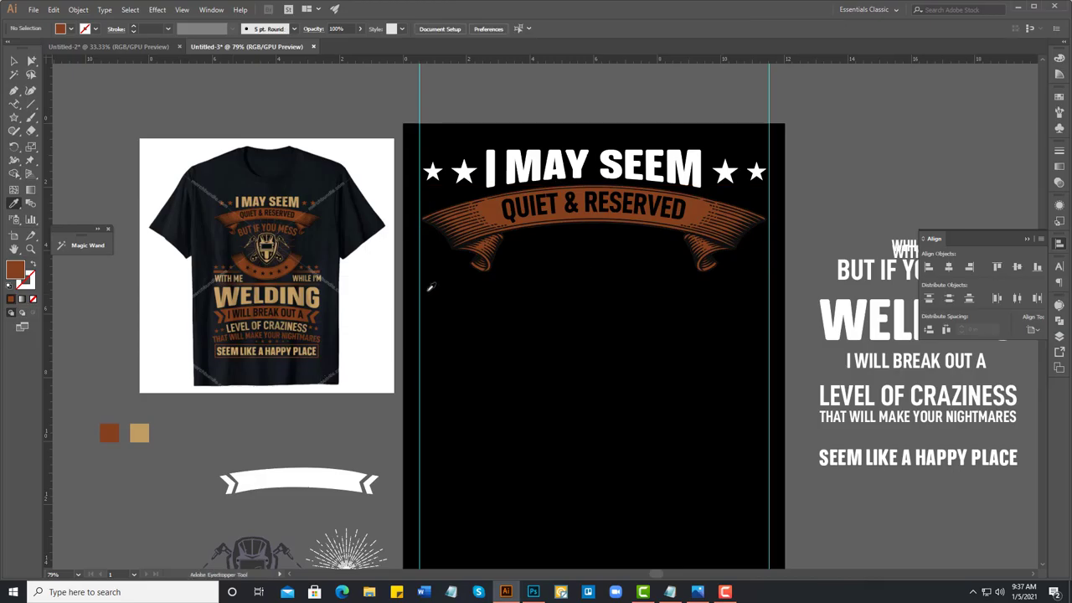
pyautogui.click(14, 61)
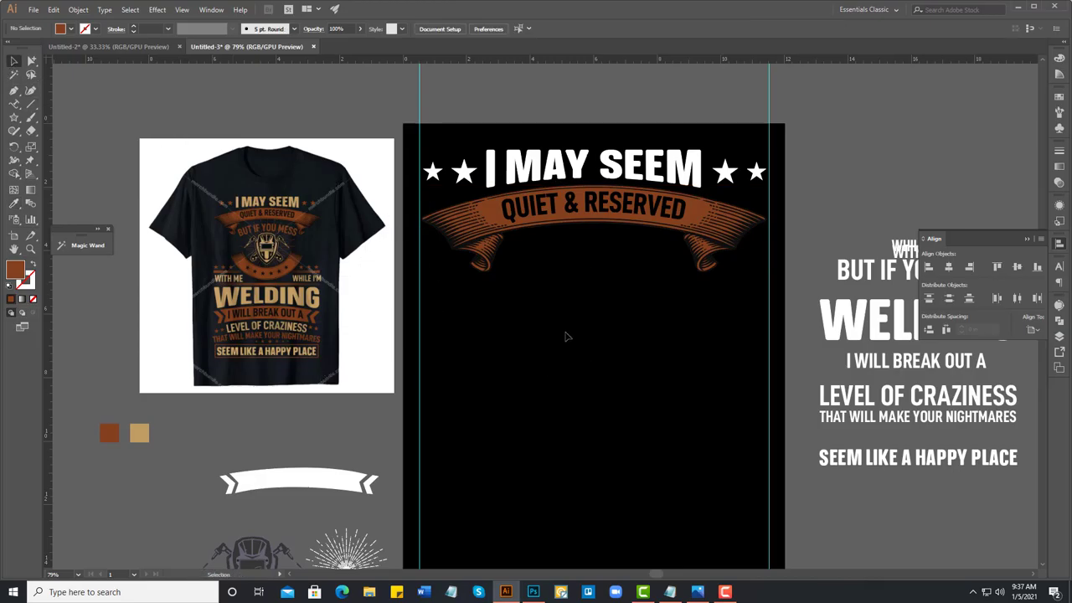
pyautogui.hscroll(2, 565, 326)
pyautogui.scroll(-1, 553, 311)
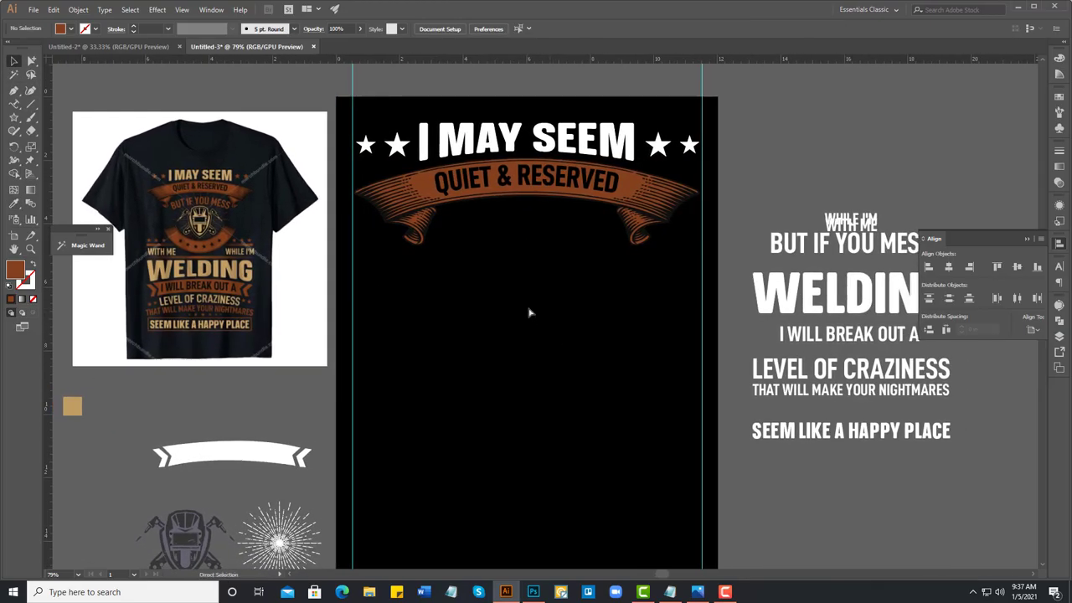
pyautogui.scroll(-1, 521, 344)
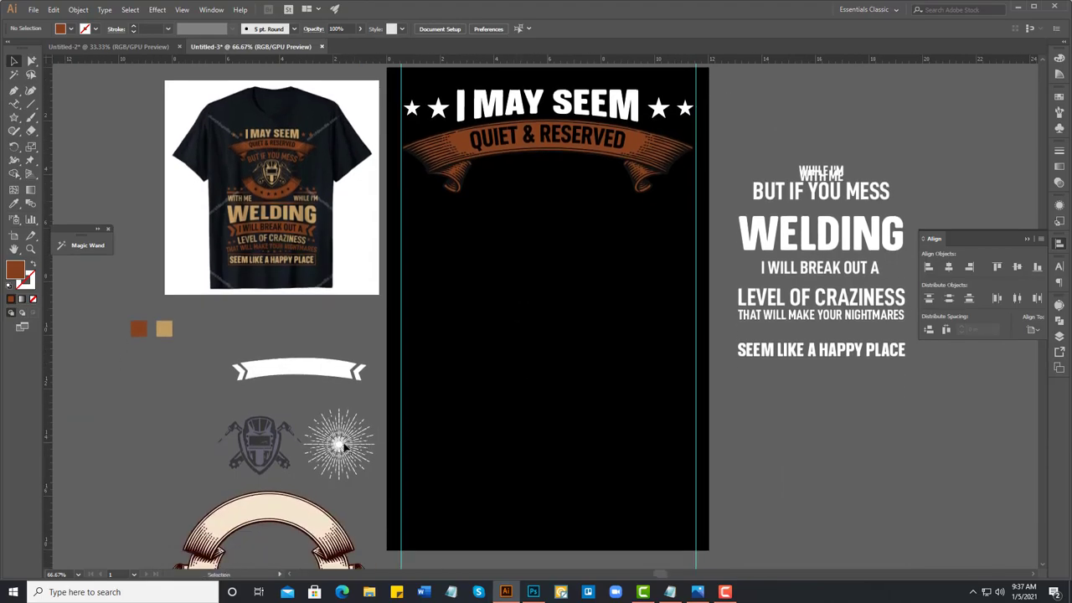
# Step: Place the starburst below the banner at X 6 in and enlarge it
pyautogui.moveTo(343, 446); pyautogui.dragTo(556, 215)
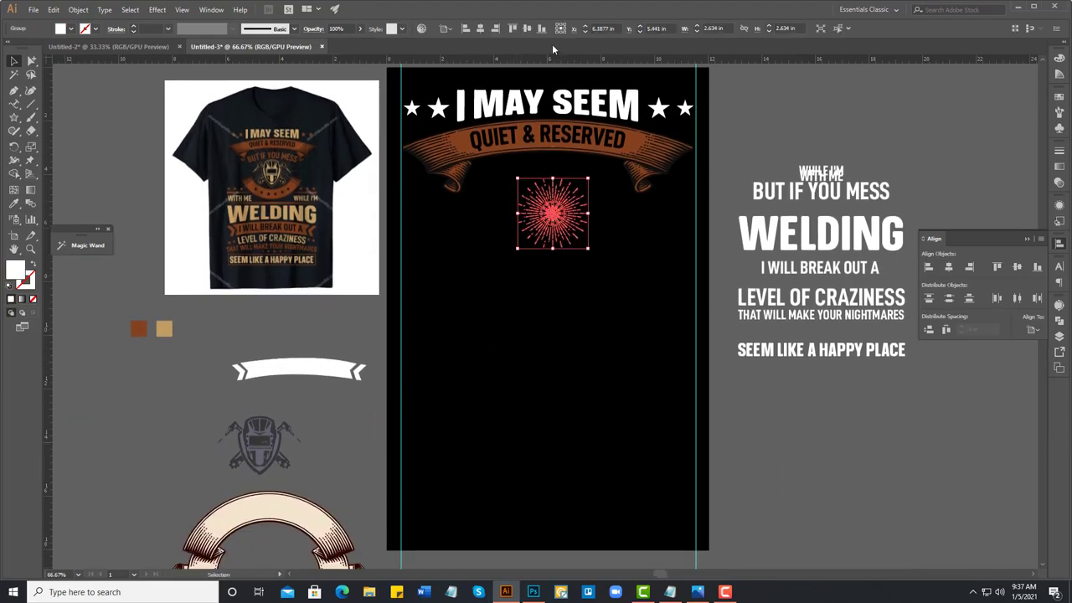
pyautogui.doubleClick(596, 28)
pyautogui.write('6')
pyautogui.press('Return')
pyautogui.moveTo(589, 249); pyautogui.dragTo(604, 274)
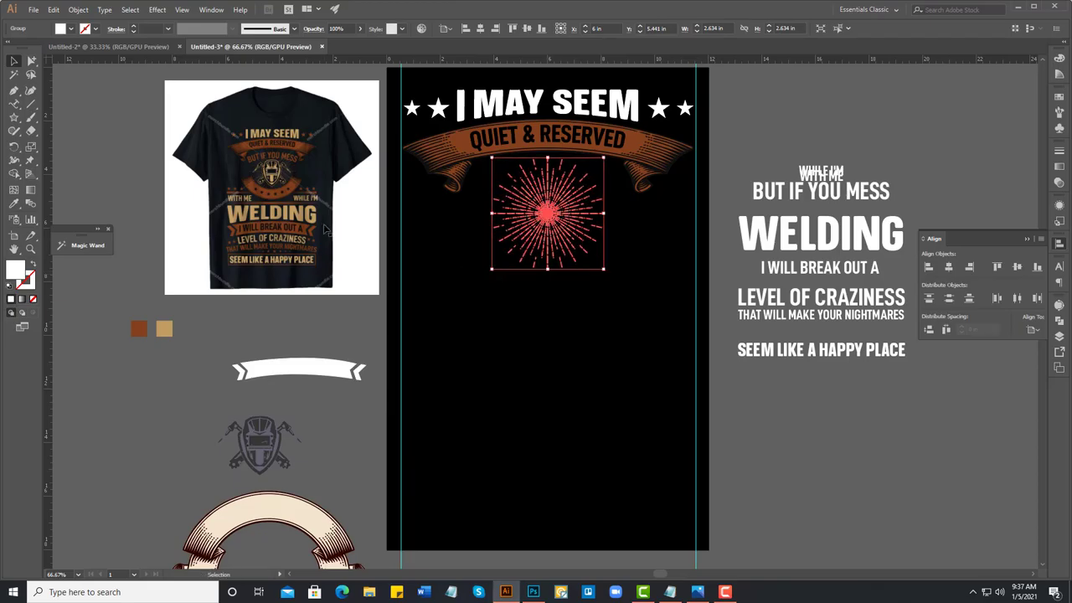
# Step: Enlarge the reference T-shirt image
pyautogui.click(374, 293)
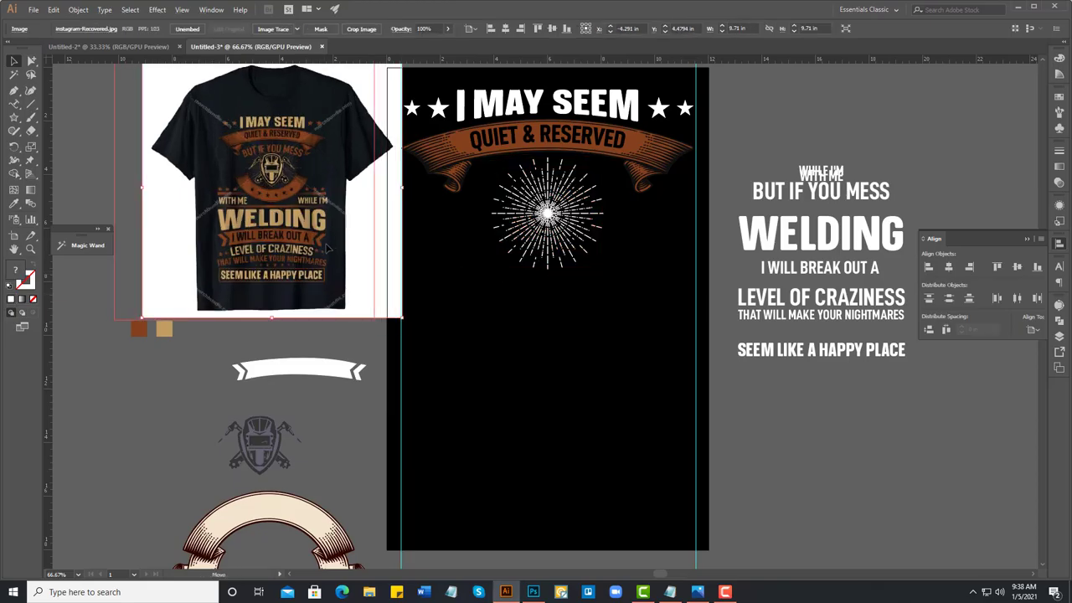
pyautogui.moveTo(376, 293); pyautogui.dragTo(183, 396)
pyautogui.click(172, 408)
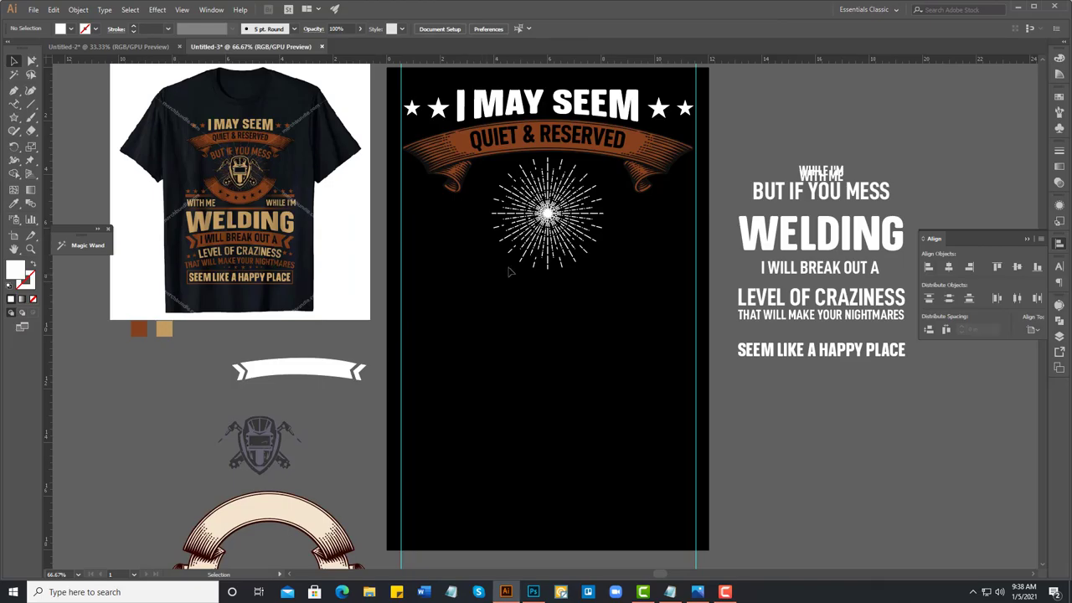
# Step: Shift the starburst down slightly and scale it a little larger
pyautogui.click(549, 210)
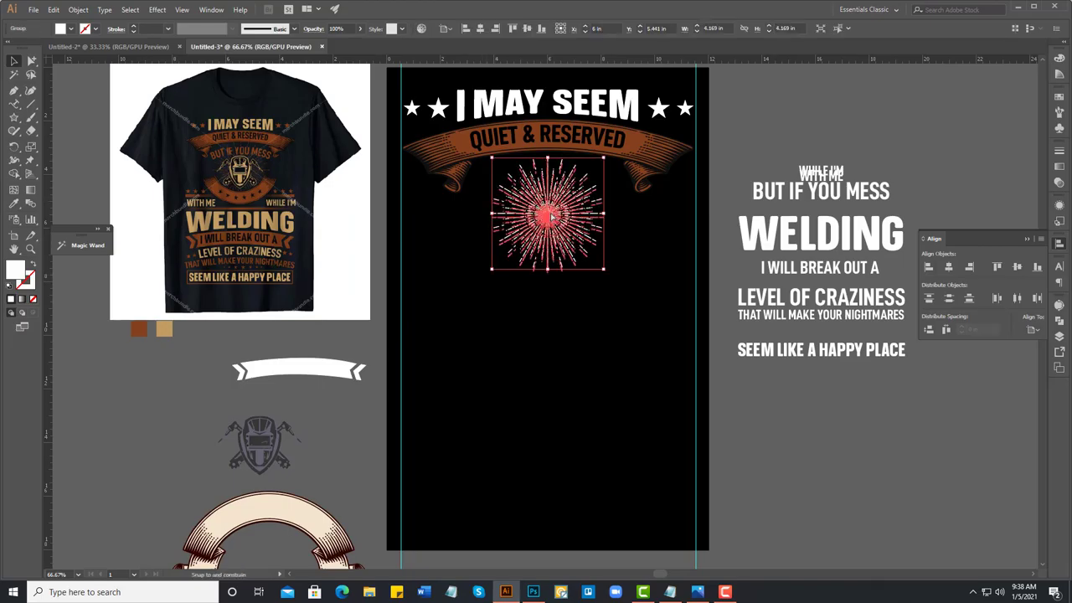
pyautogui.moveTo(549, 210); pyautogui.dragTo(550, 222)
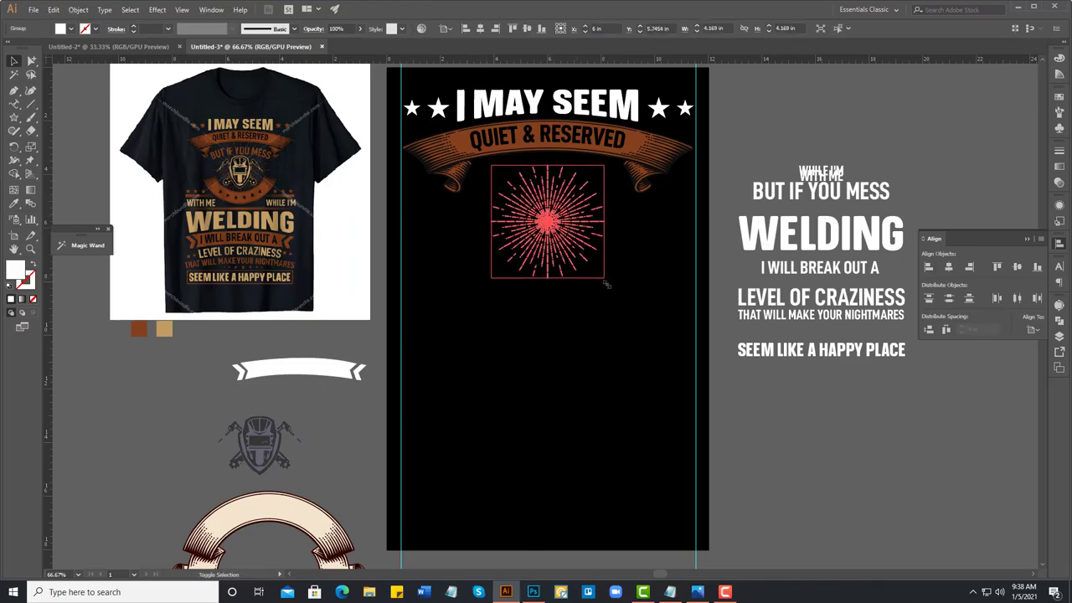
pyautogui.moveTo(602, 279); pyautogui.dragTo(606, 283)
pyautogui.click(295, 438)
pyautogui.click(256, 448)
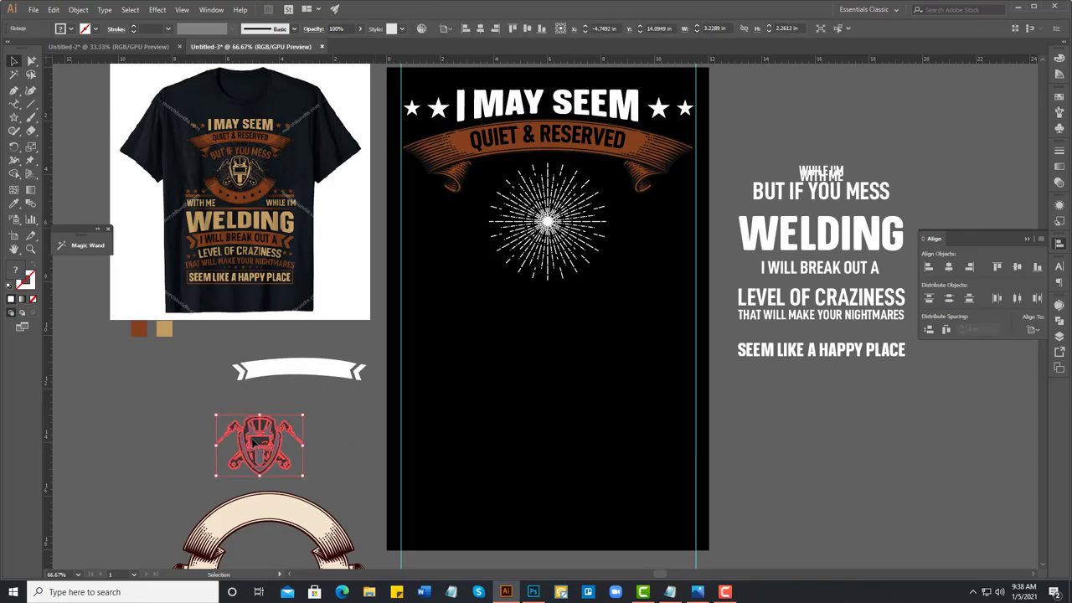
# Step: Move the helmet emblem onto the artboard and recolour its matching parts with the tan swatch
pyautogui.moveTo(256, 448); pyautogui.dragTo(536, 365)
pyautogui.click(278, 450)
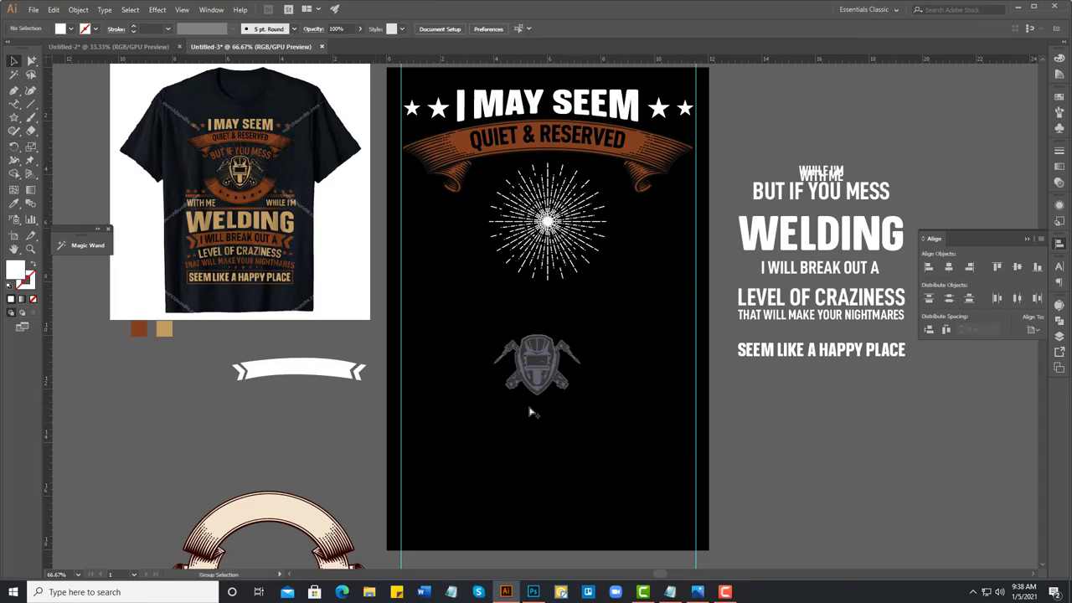
pyautogui.scroll(1, 512, 379)
pyautogui.click(14, 73)
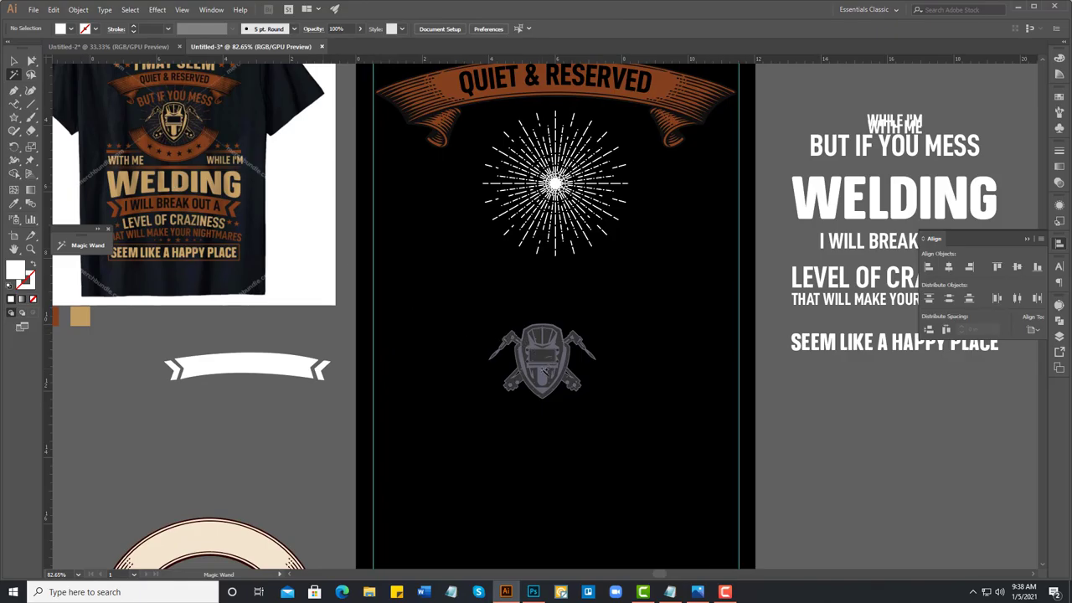
pyautogui.click(544, 373)
pyautogui.click(13, 203)
pyautogui.click(80, 315)
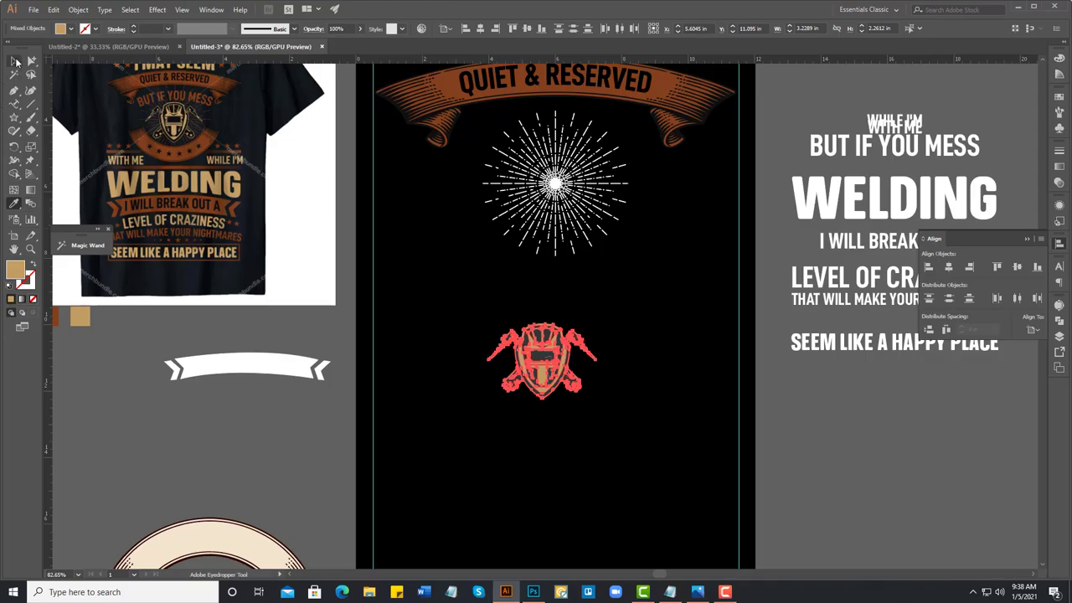
pyautogui.click(15, 61)
pyautogui.click(180, 325)
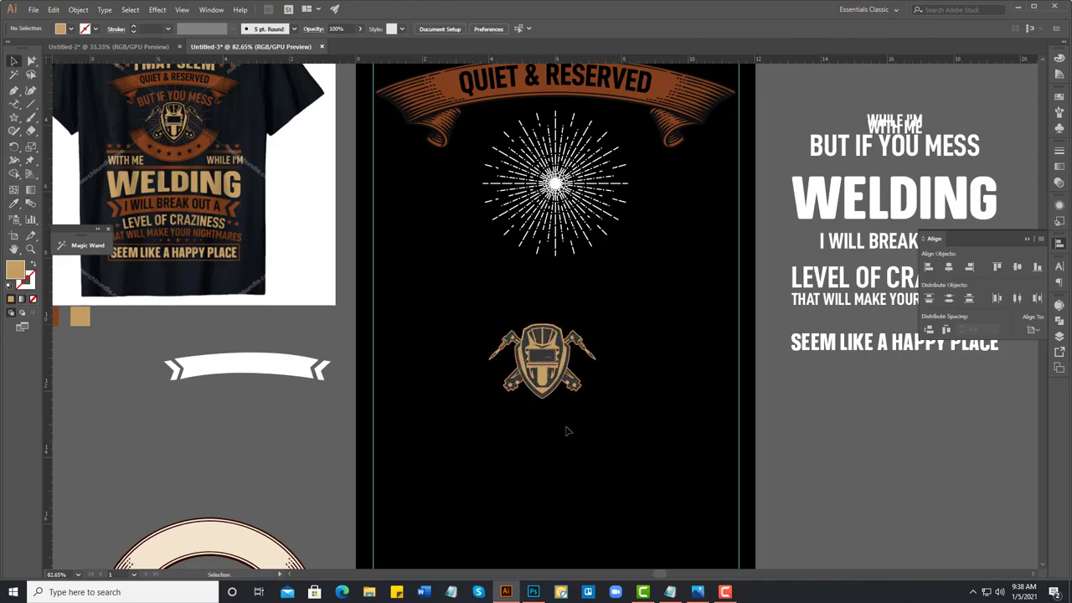
# Step: Colour the starburst with the rust-brown swatch
pyautogui.click(566, 373)
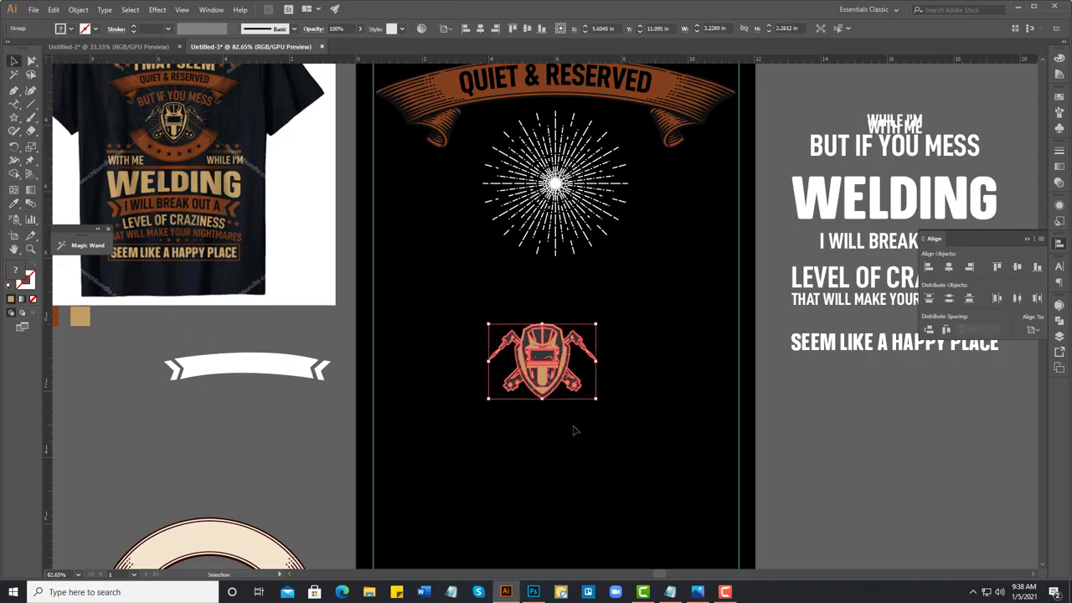
pyautogui.click(507, 312)
pyautogui.moveTo(547, 359); pyautogui.dragTo(567, 377)
pyautogui.click(567, 377)
pyautogui.click(593, 249)
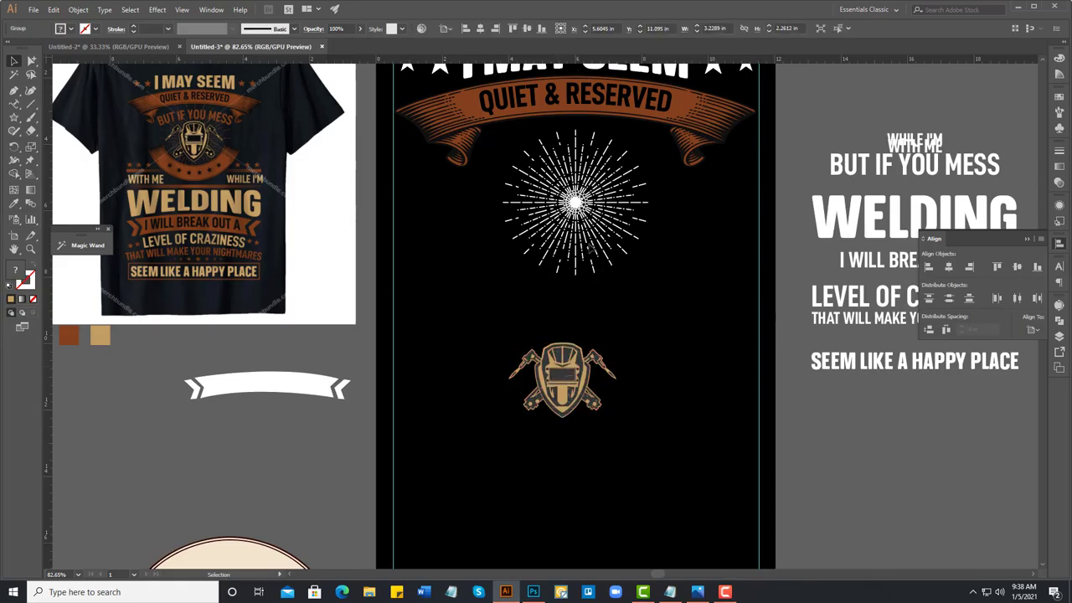
pyautogui.click(570, 194)
pyautogui.click(13, 203)
pyautogui.click(388, 132)
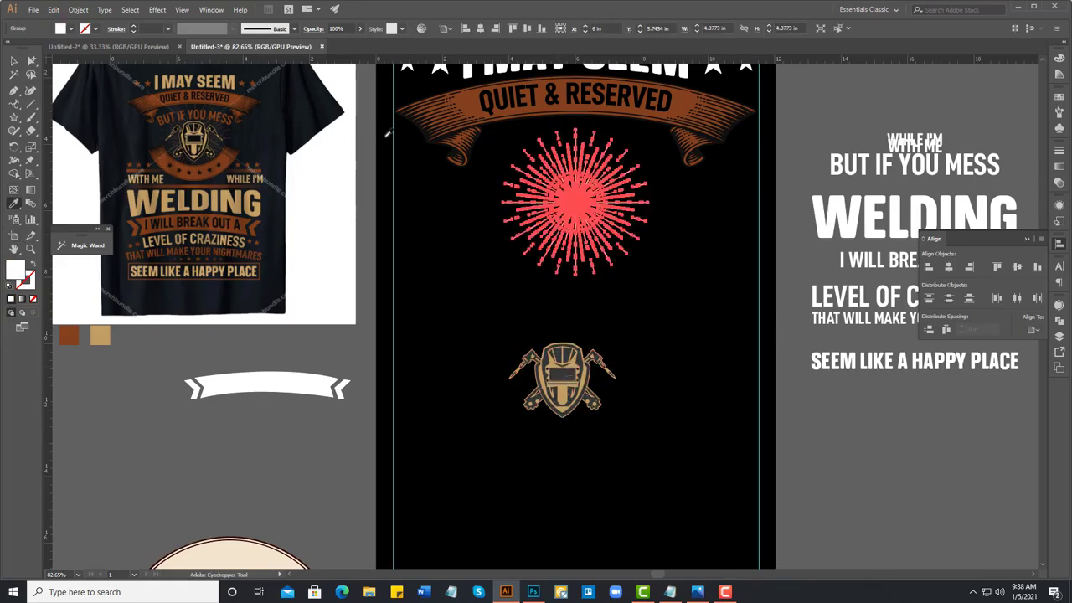
pyautogui.click(475, 98)
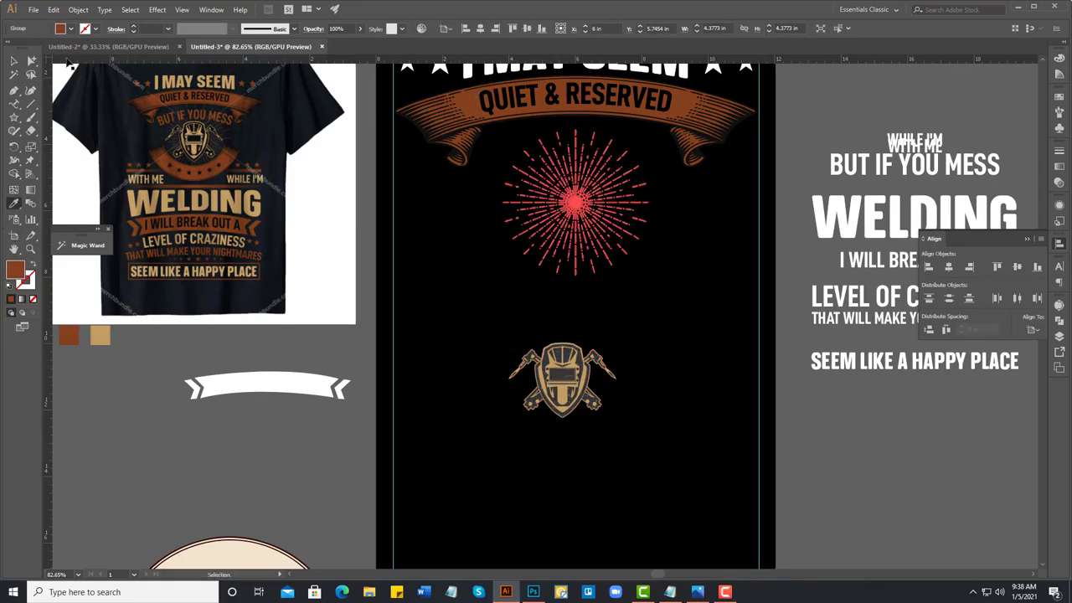
pyautogui.press('v')
pyautogui.click(499, 319)
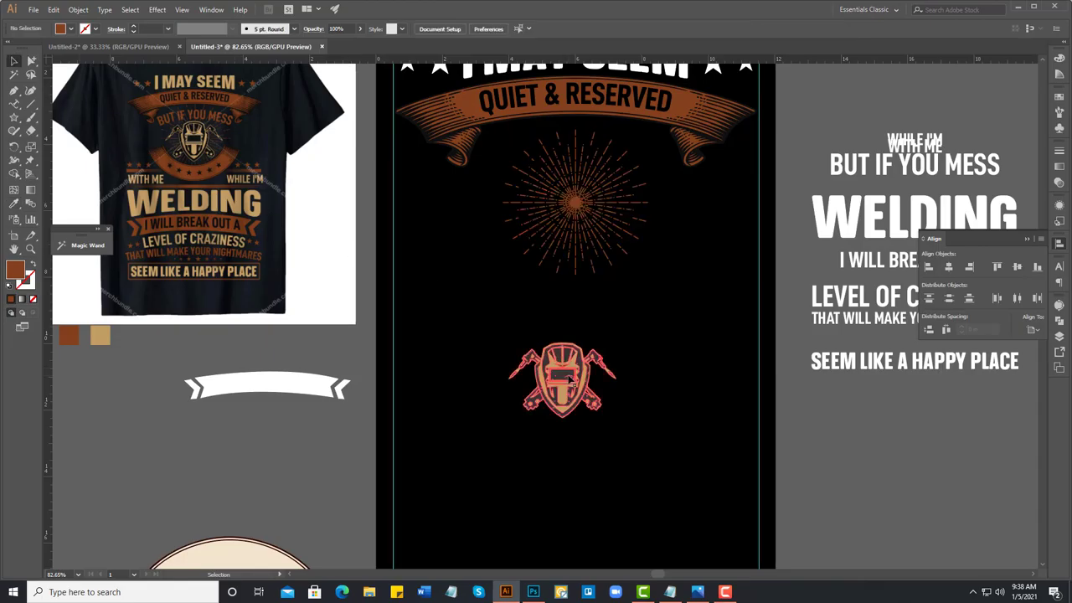
# Step: Place the welder emblem over the starburst and align both centred horizontally and vertically
pyautogui.moveTo(569, 381); pyautogui.dragTo(583, 198)
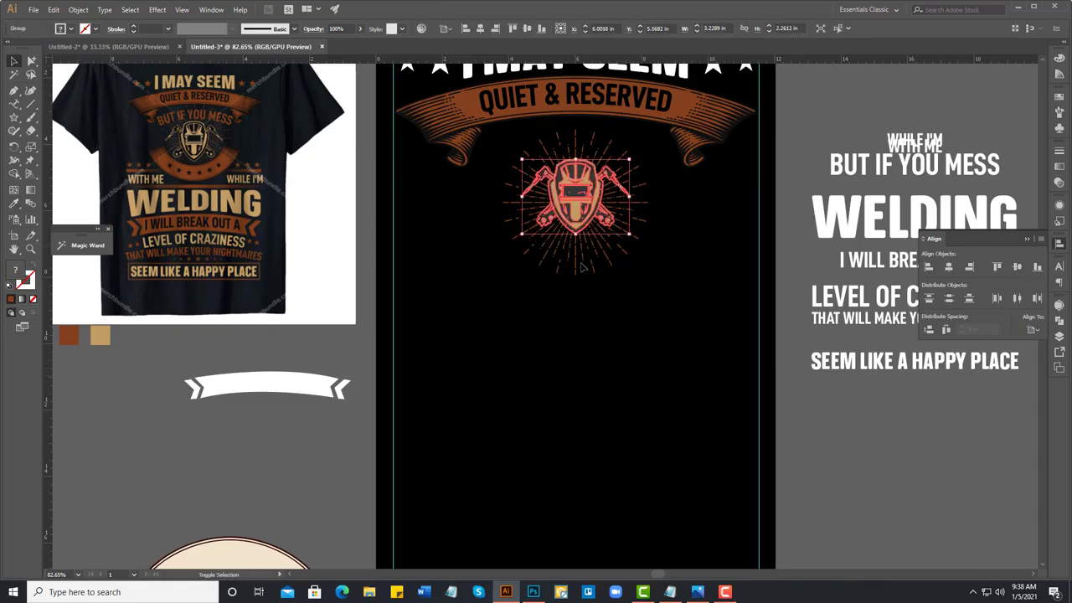
pyautogui.doubleClick(577, 262)
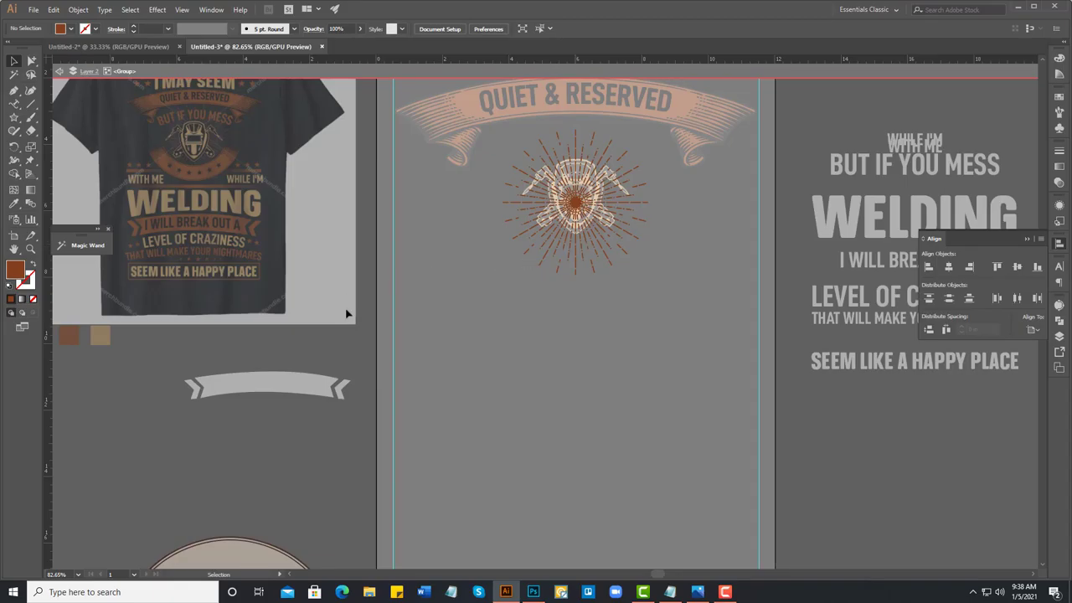
pyautogui.doubleClick(344, 358)
pyautogui.moveTo(610, 316); pyautogui.dragTo(577, 253)
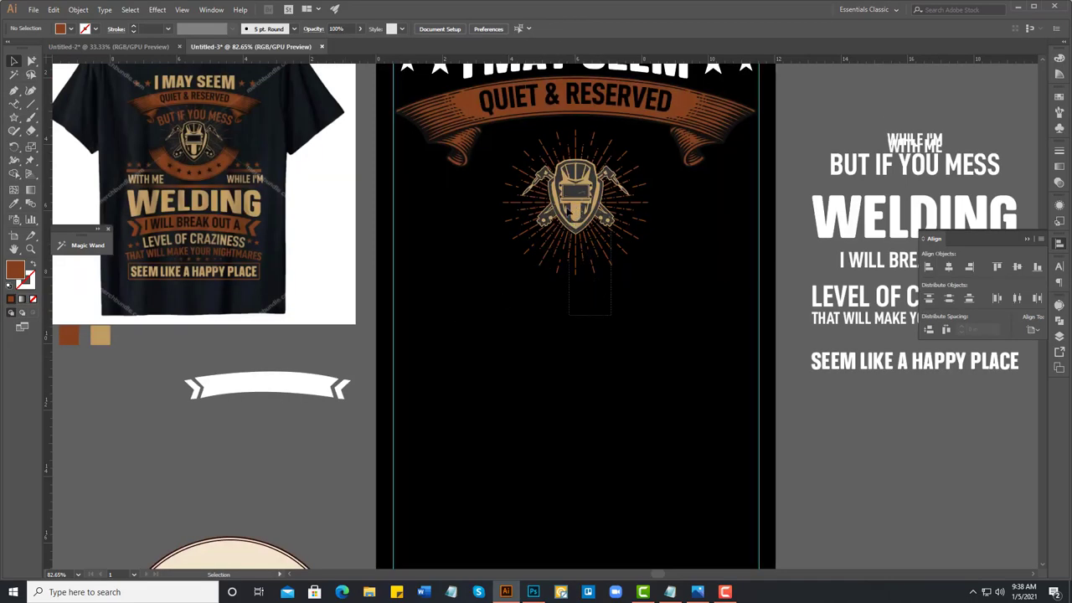
pyautogui.hotkey('ctrl', '8')
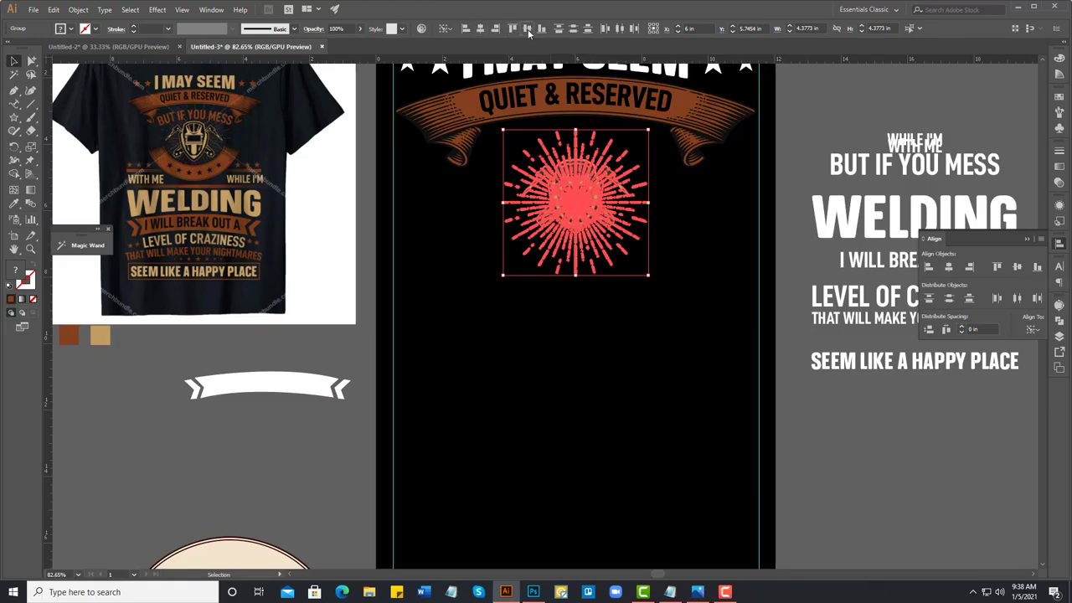
pyautogui.click(529, 30)
pyautogui.click(613, 362)
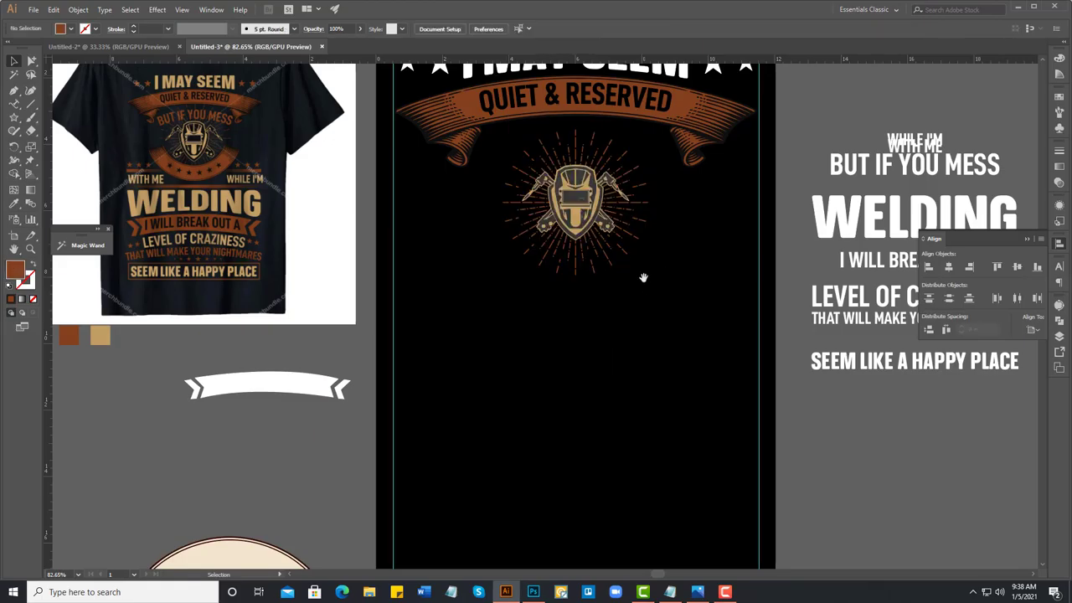
pyautogui.moveTo(643, 278); pyautogui.dragTo(646, 292)
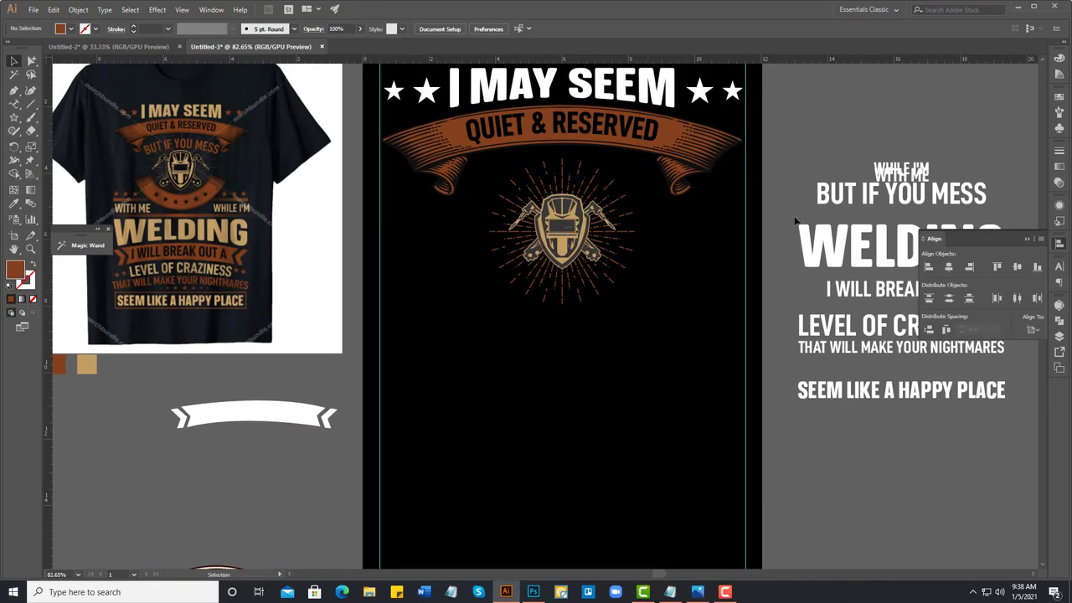
# Step: Bring the white BUT IF YOU MESS text onto the artboard, enlarge it to about 82.69 pt, and set it beneath the ribbon
pyautogui.moveTo(848, 199); pyautogui.dragTo(519, 354)
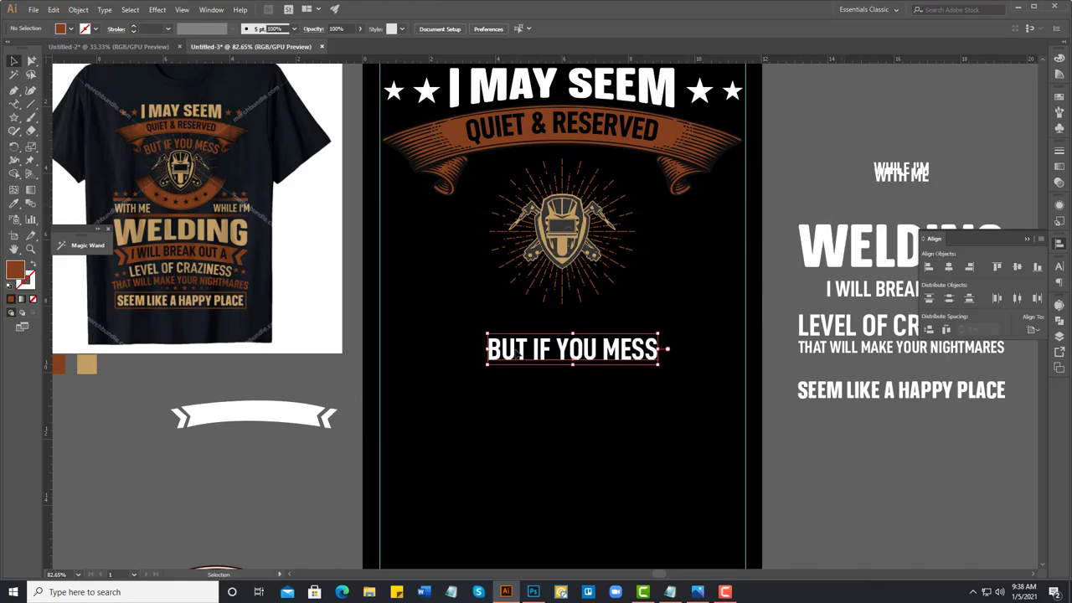
pyautogui.click(428, 28)
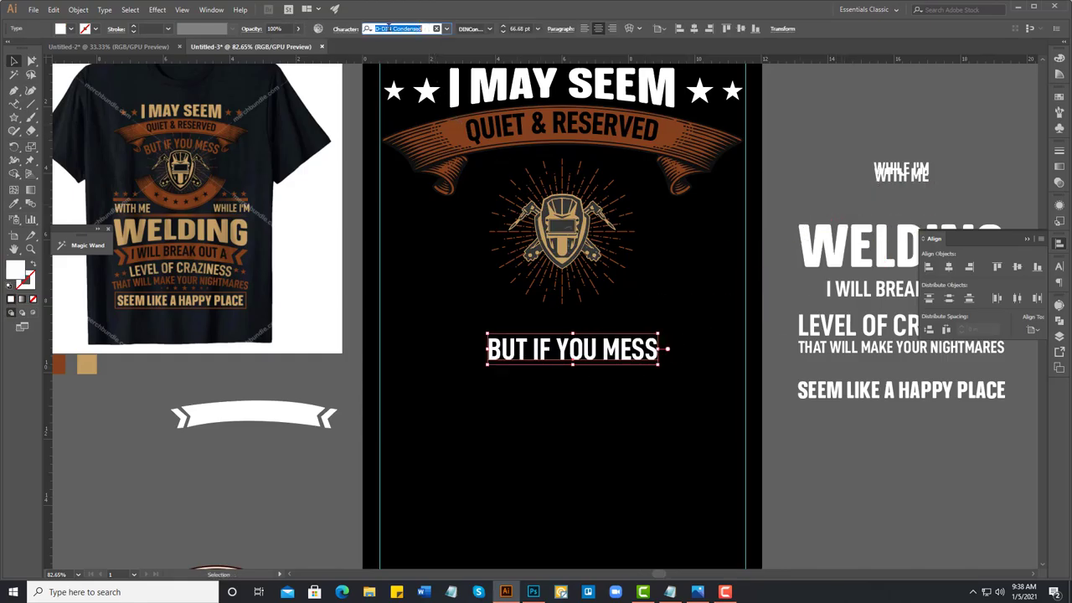
pyautogui.click(433, 300)
pyautogui.click(559, 353)
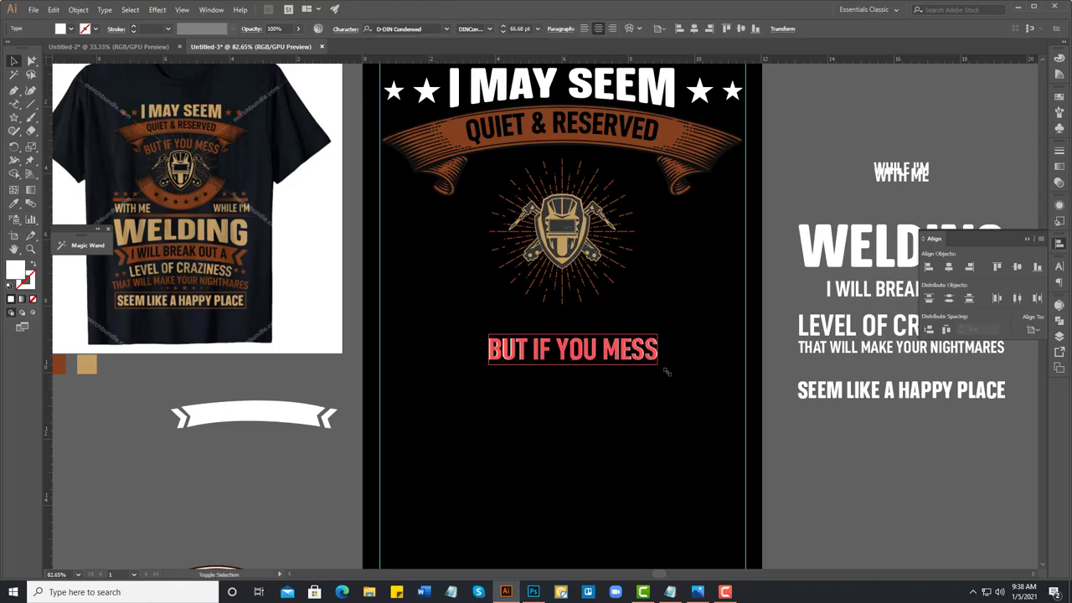
pyautogui.moveTo(662, 366); pyautogui.dragTo(663, 387)
pyautogui.click(583, 433)
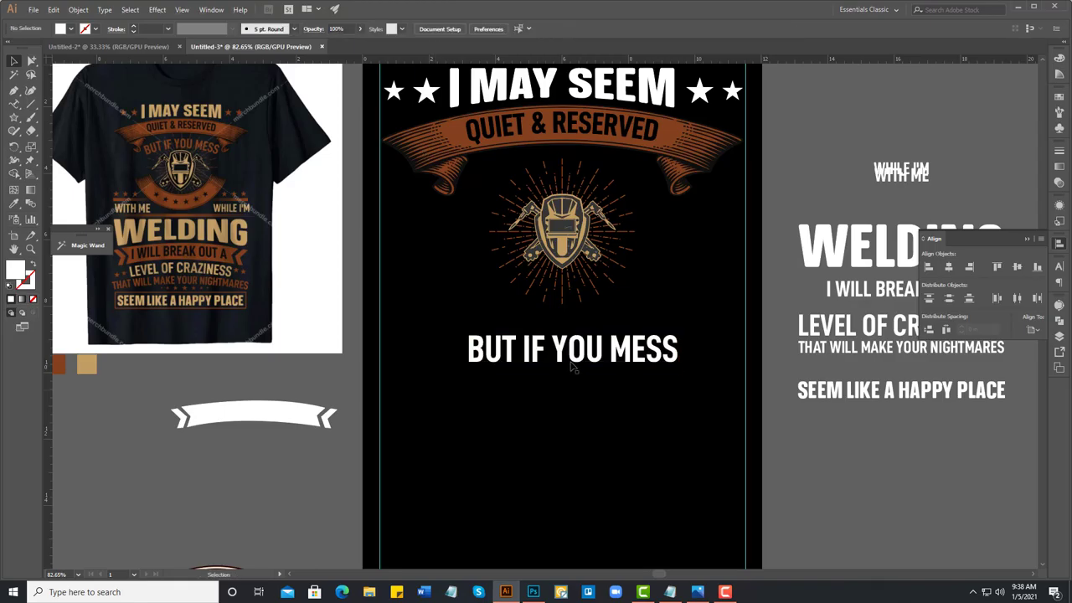
pyautogui.moveTo(572, 366); pyautogui.dragTo(567, 209)
pyautogui.click(157, 10)
pyautogui.moveTo(180, 17)
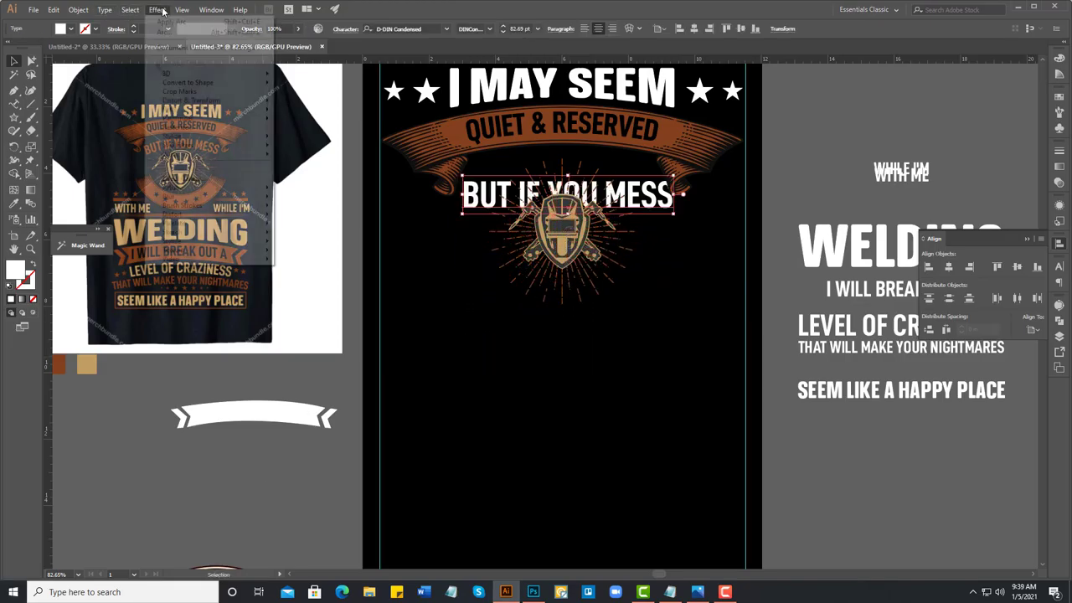
# Step: Apply an Arc warp with 16% bend to the BUT IF YOU MESS text
pyautogui.click(295, 156)
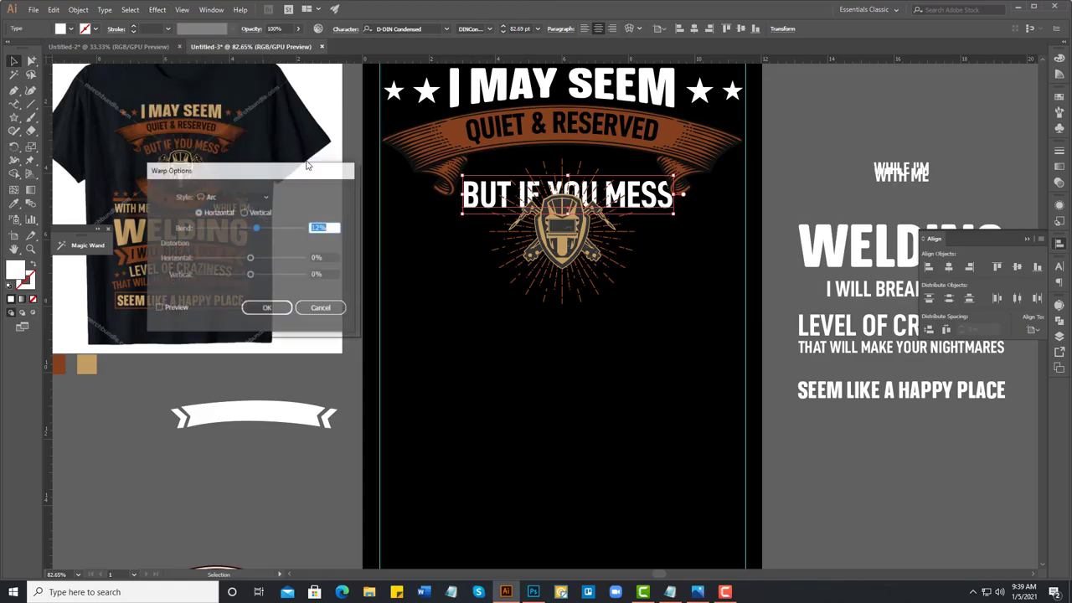
pyautogui.click(159, 307)
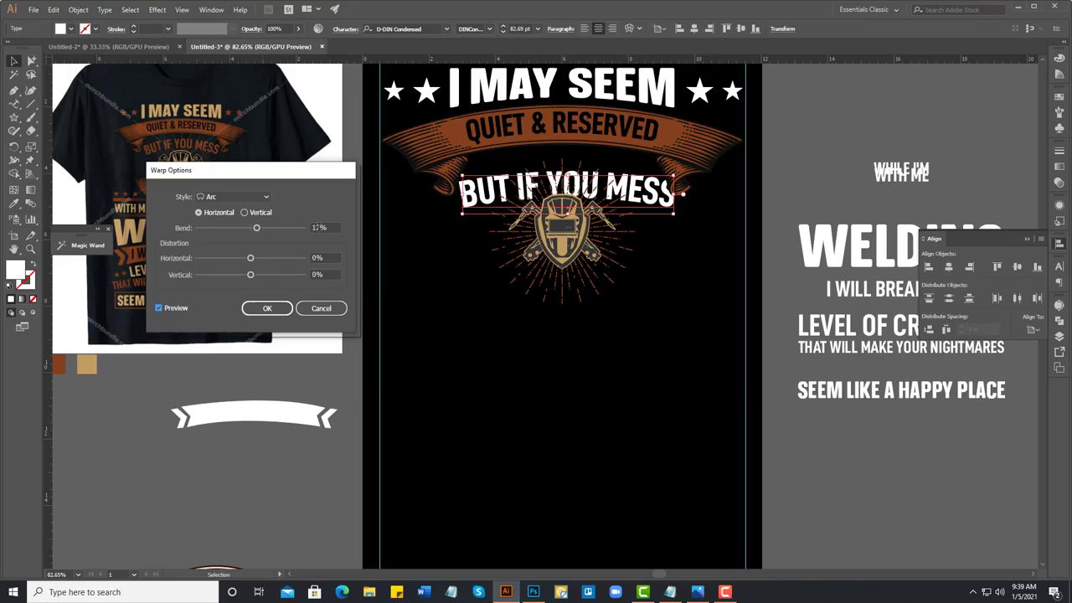
pyautogui.doubleClick(318, 227)
pyautogui.press('Up')
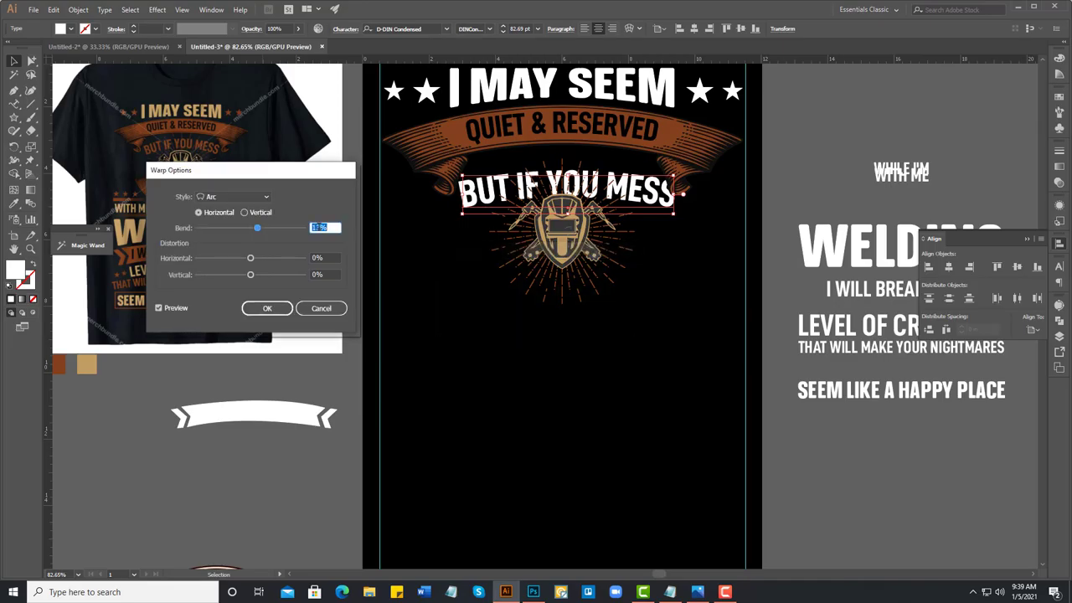
pyautogui.press('Up')
pyautogui.press('Up')
pyautogui.press('Up')
pyautogui.press('Up')
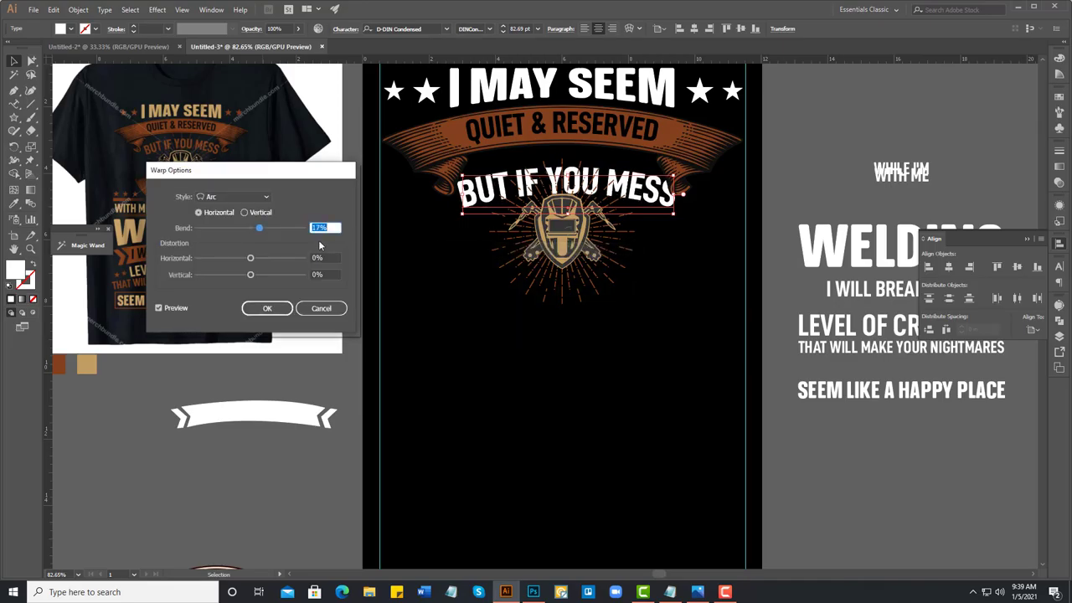
pyautogui.press('Up')
pyautogui.press('Down')
pyautogui.press('Down')
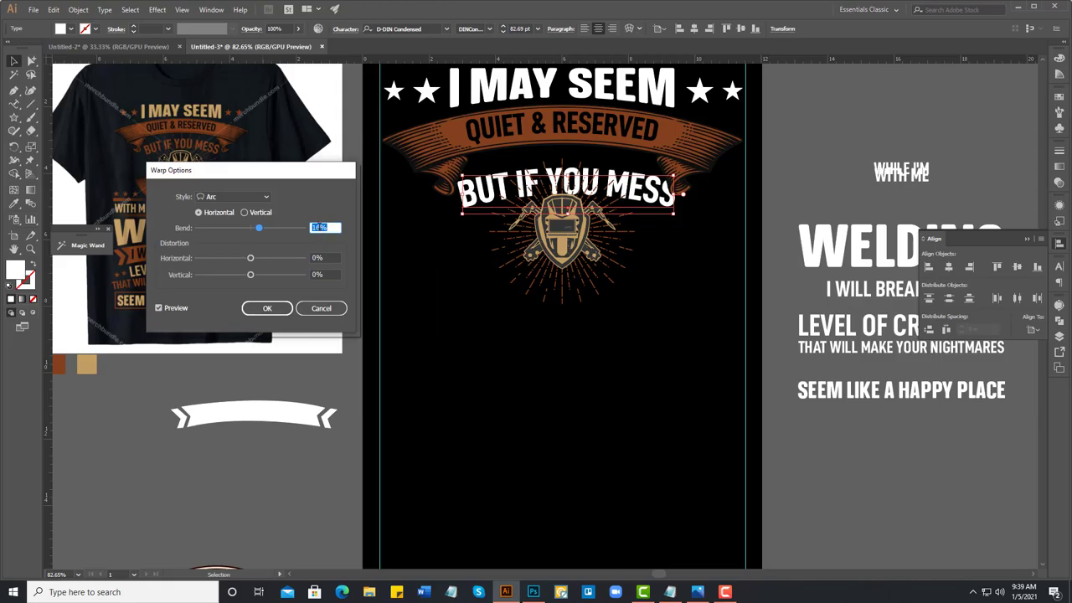
pyautogui.click(267, 309)
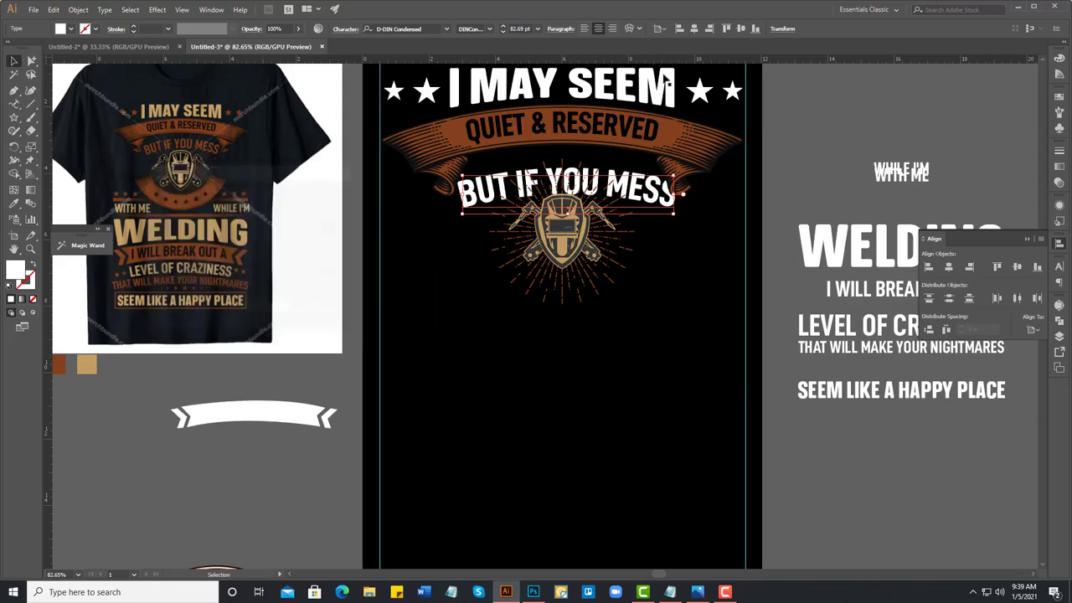
# Step: Reduce the arched text to 77 pt and nudge it up and left under the ribbon
pyautogui.click(503, 32)
pyautogui.write('77')
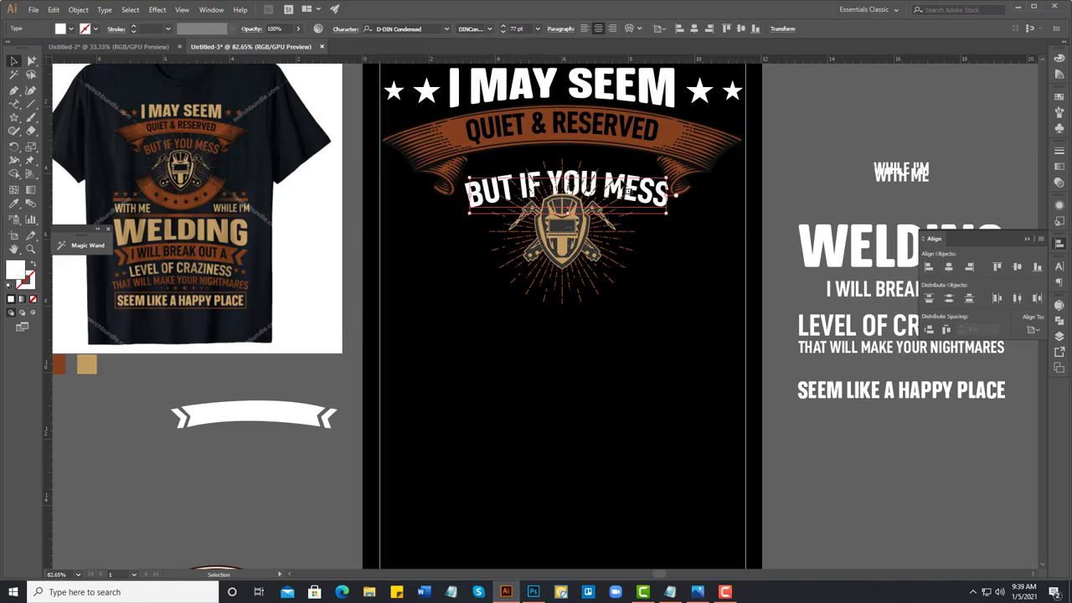
pyautogui.press('Up')
pyautogui.press('Up')
pyautogui.press('Up')
pyautogui.press('Up')
pyautogui.press('Up')
pyautogui.press('Up')
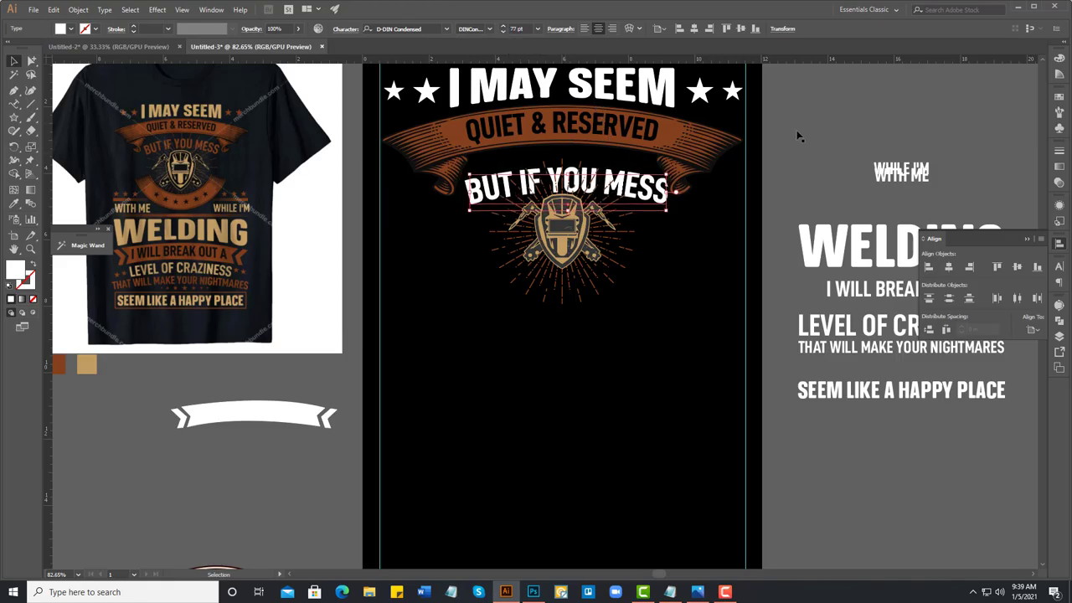
pyautogui.press('Up')
pyautogui.press('Up')
pyautogui.press('Left')
pyautogui.press('Left')
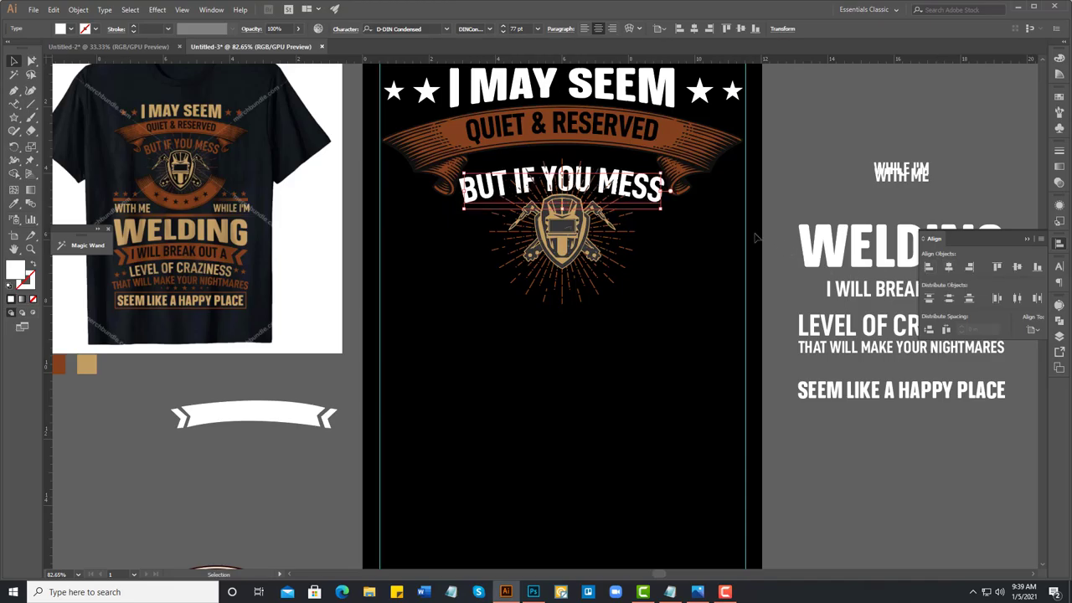
pyautogui.press('Left')
pyautogui.press('Left')
pyautogui.press('Up')
pyautogui.press('Up')
pyautogui.press('Up')
pyautogui.press('Up')
pyautogui.press('Up')
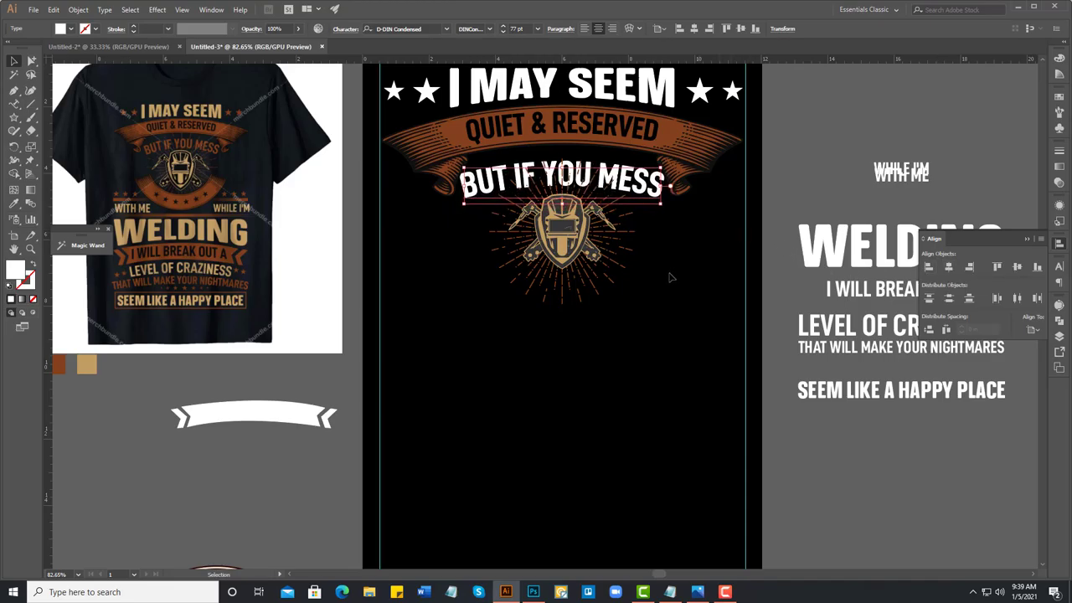
pyautogui.press('Up')
pyautogui.press('Up')
pyautogui.press('Up')
pyautogui.press('Up')
pyautogui.press('Up')
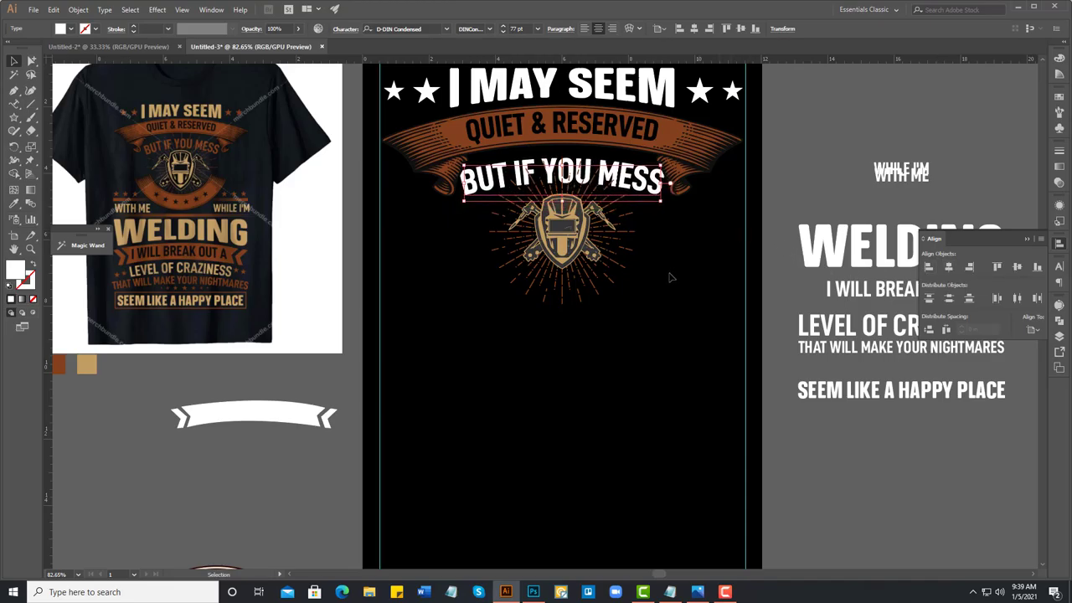
pyautogui.click(661, 268)
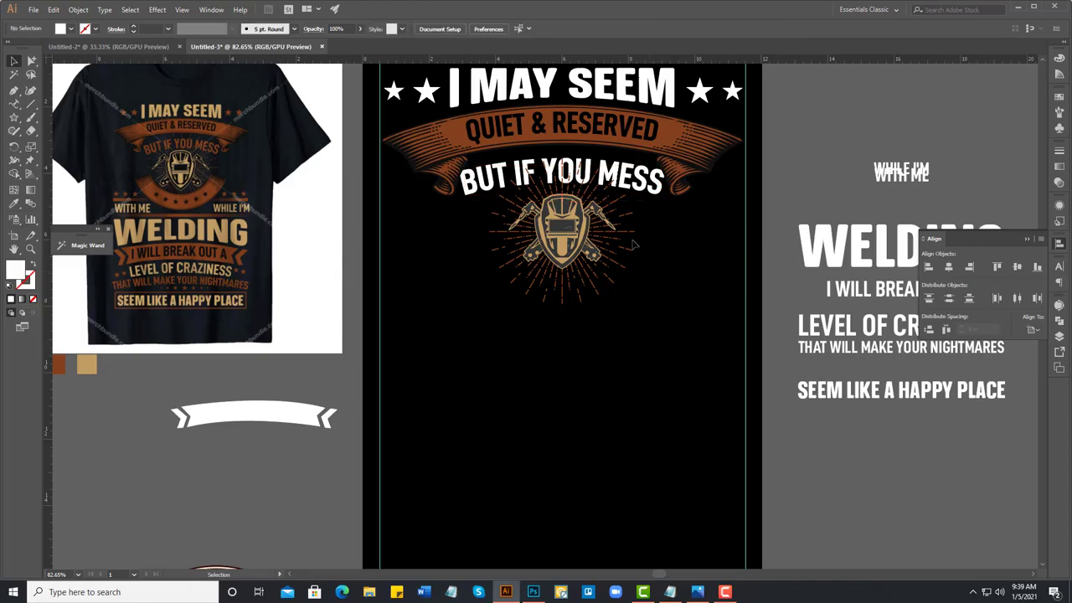
# Step: Bring the BUT IF YOU MESS text to the front and reduce it to 73 pt
pyautogui.rightClick(613, 170)
pyautogui.moveTo(645, 326)
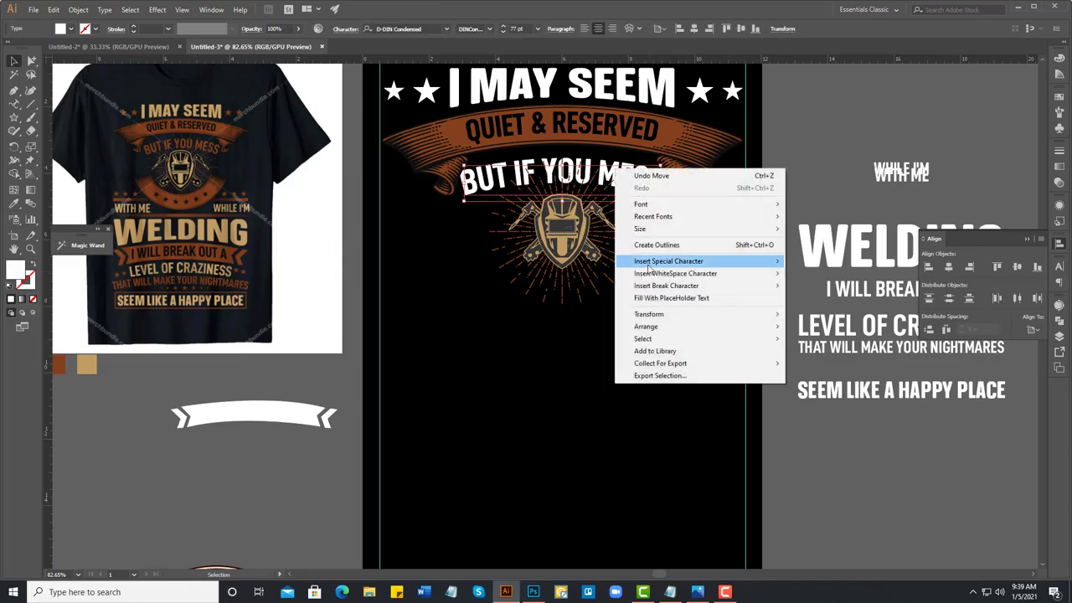
pyautogui.click(798, 328)
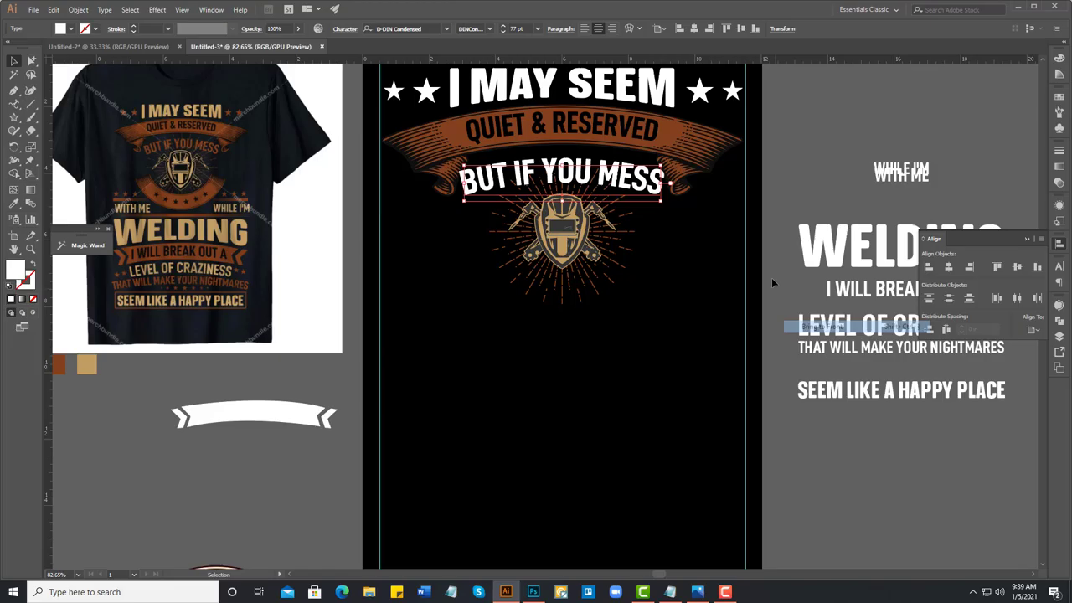
pyautogui.click(783, 170)
pyautogui.click(641, 186)
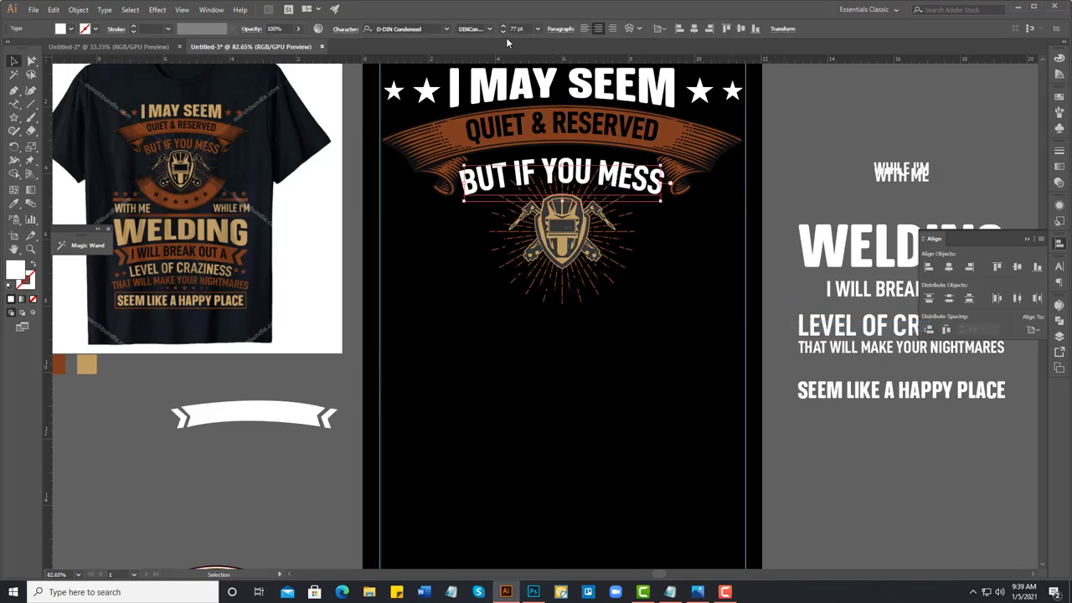
pyautogui.click(503, 32)
pyautogui.click(503, 32)
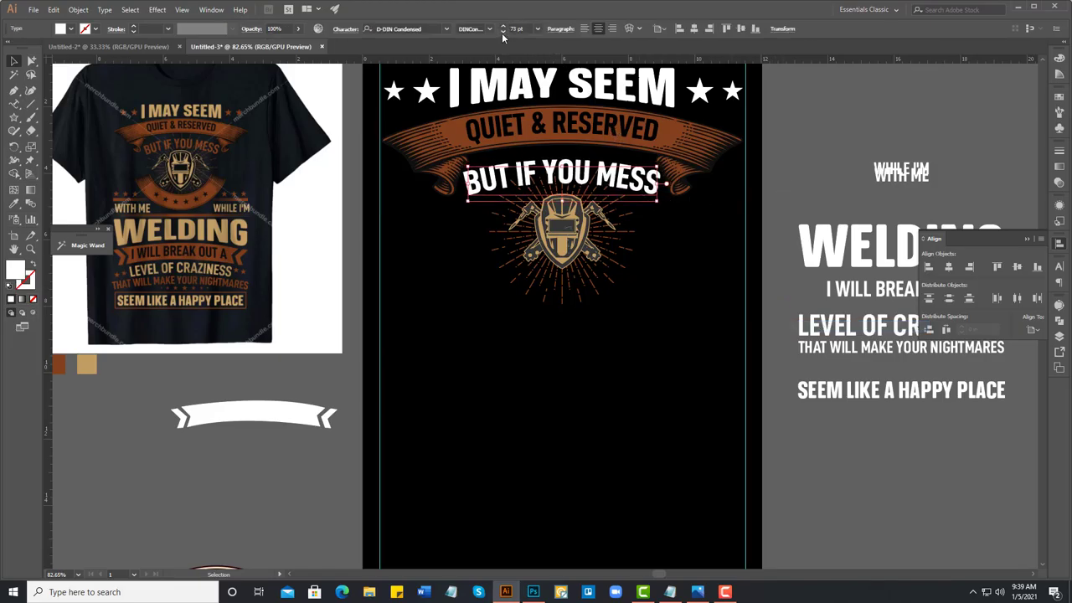
pyautogui.click(502, 32)
pyautogui.click(662, 299)
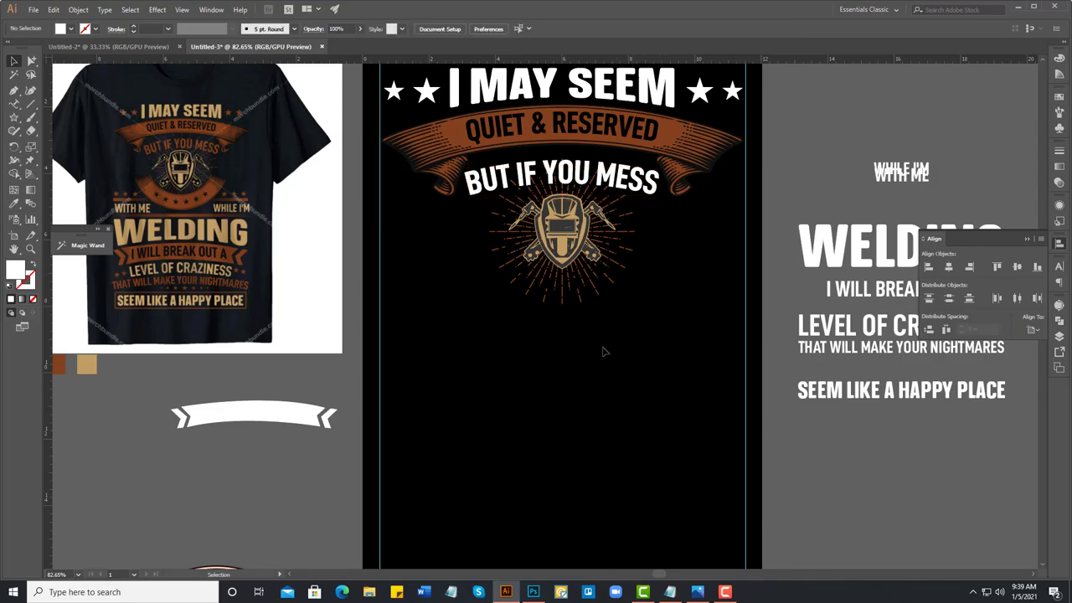
# Step: Recolour BUT IF YOU MESS with the ribbon's orange-brown using the Eyedropper
pyautogui.click(474, 188)
pyautogui.press('i')
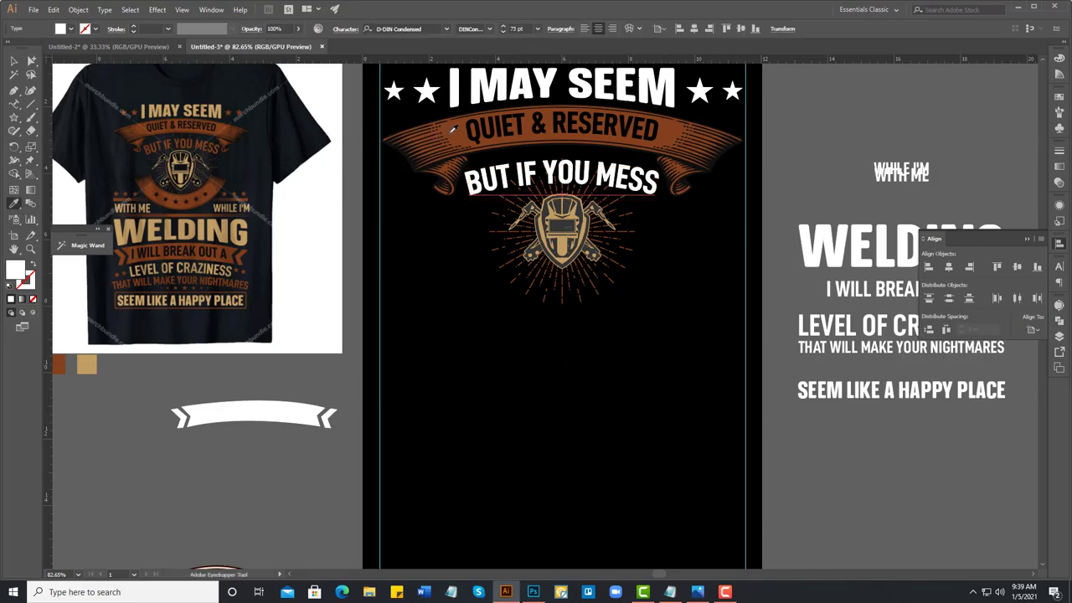
pyautogui.click(452, 128)
pyautogui.hotkey('ctrl', 'shift', 'a')
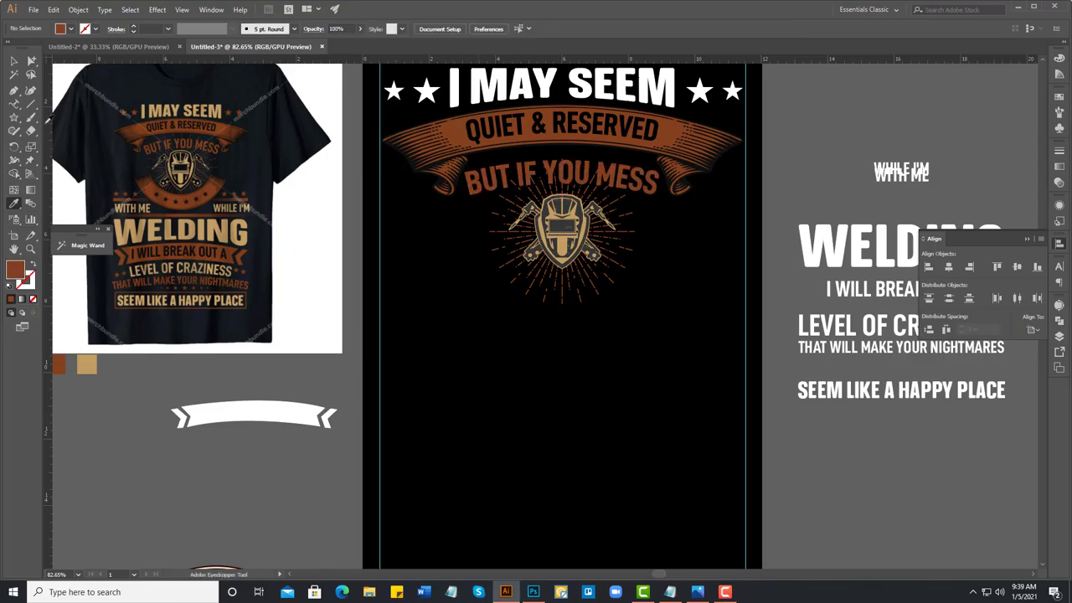
# Step: Enlarge the welder helmet emblem around its centre
pyautogui.click(14, 61)
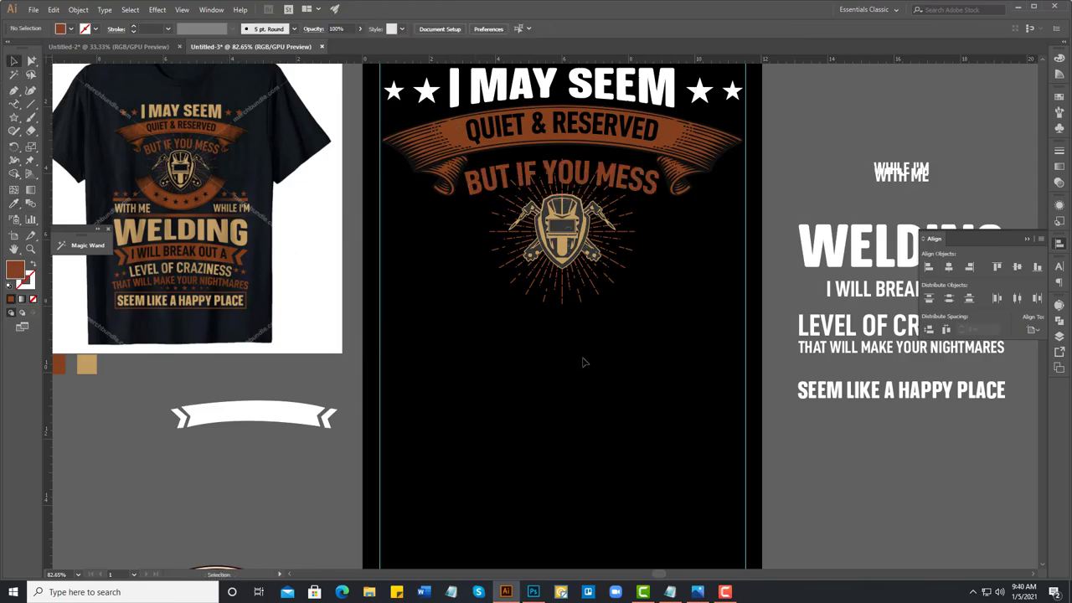
pyautogui.click(611, 266)
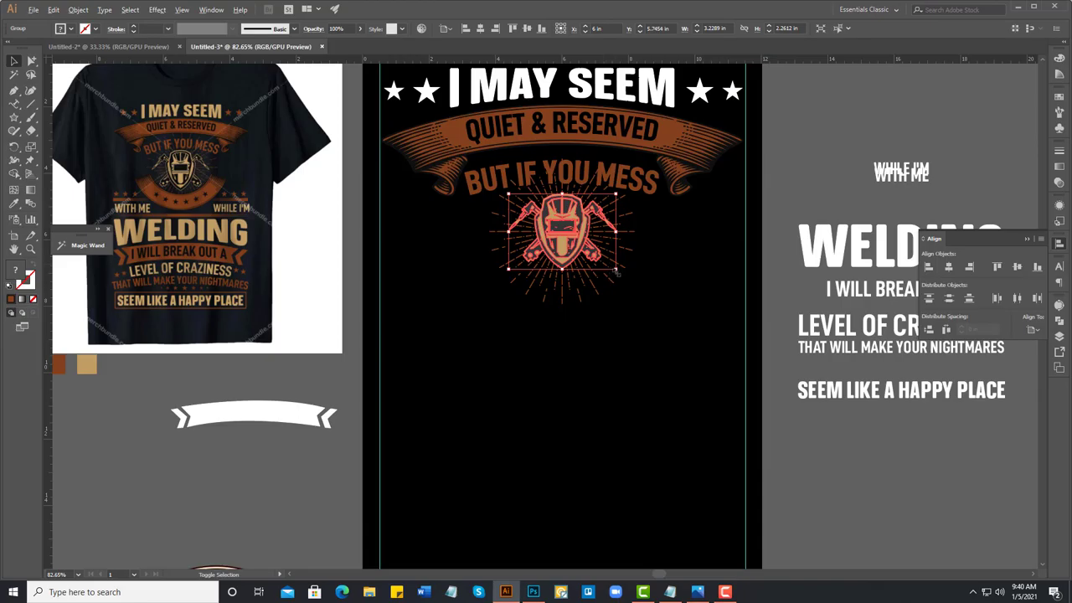
pyautogui.moveTo(618, 271); pyautogui.dragTo(625, 283)
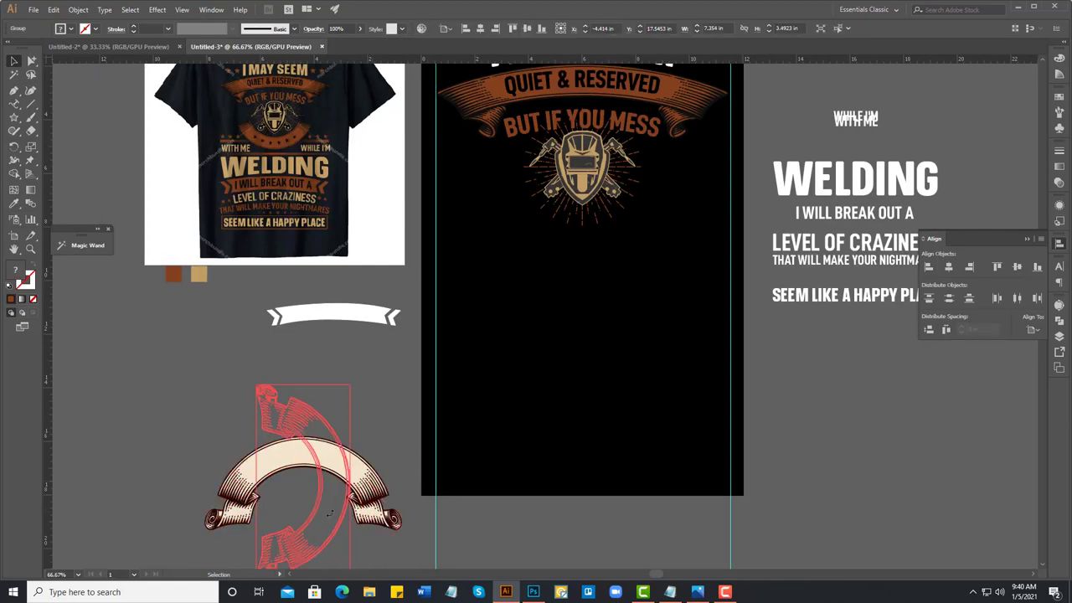
# Step: Rotate the ribbon 180° into a smile shape and move it aside
pyautogui.moveTo(404, 434); pyautogui.dragTo(201, 531)
pyautogui.moveTo(394, 469)
pyautogui.mouseDown()
pyautogui.moveTo(517, 437)
pyautogui.moveTo(363, 403)
pyautogui.moveTo(544, 482)
pyautogui.mouseUp()
pyautogui.click(392, 409)
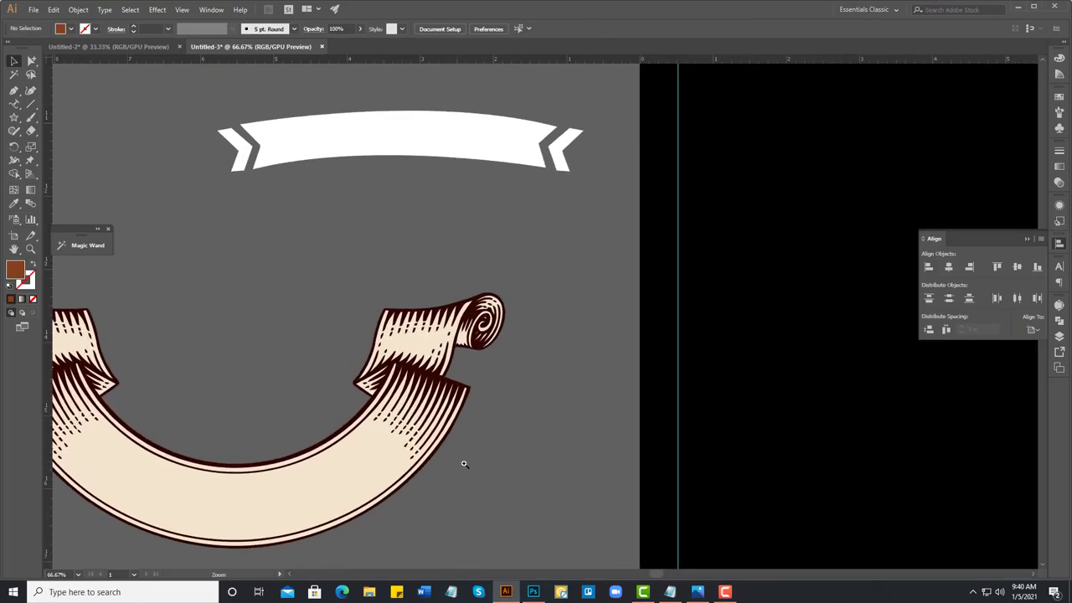
# Step: Erase the rolled scroll at one end of the ribbon
pyautogui.hotkey('ctrl', 'a')
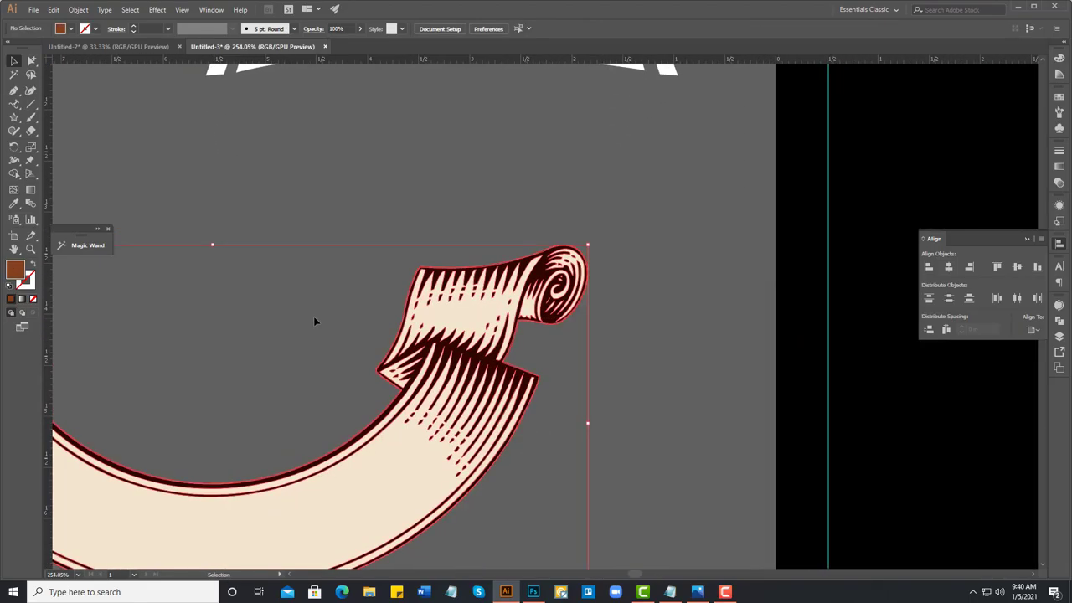
pyautogui.click(31, 132)
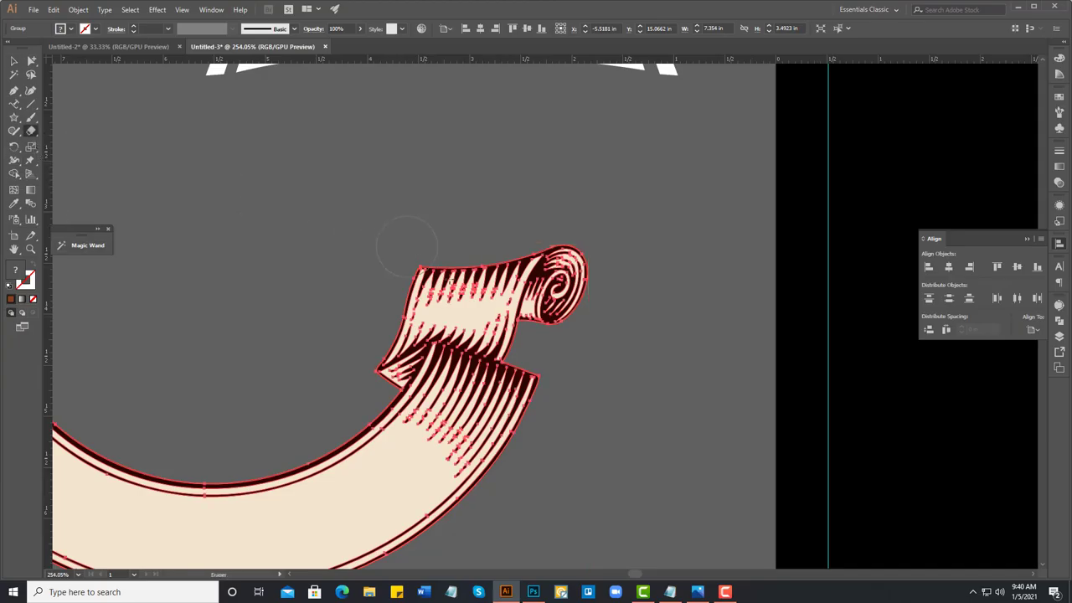
pyautogui.moveTo(511, 331)
pyautogui.mouseDown()
pyautogui.moveTo(502, 326)
pyautogui.moveTo(516, 258)
pyautogui.moveTo(501, 280)
pyautogui.mouseUp()
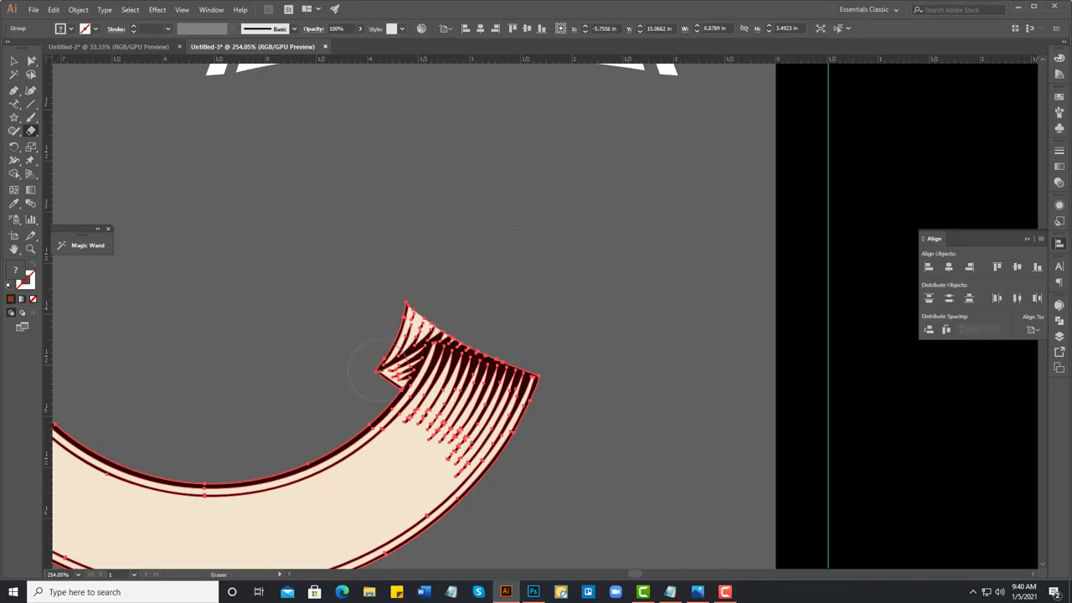
pyautogui.moveTo(376, 369); pyautogui.dragTo(393, 346)
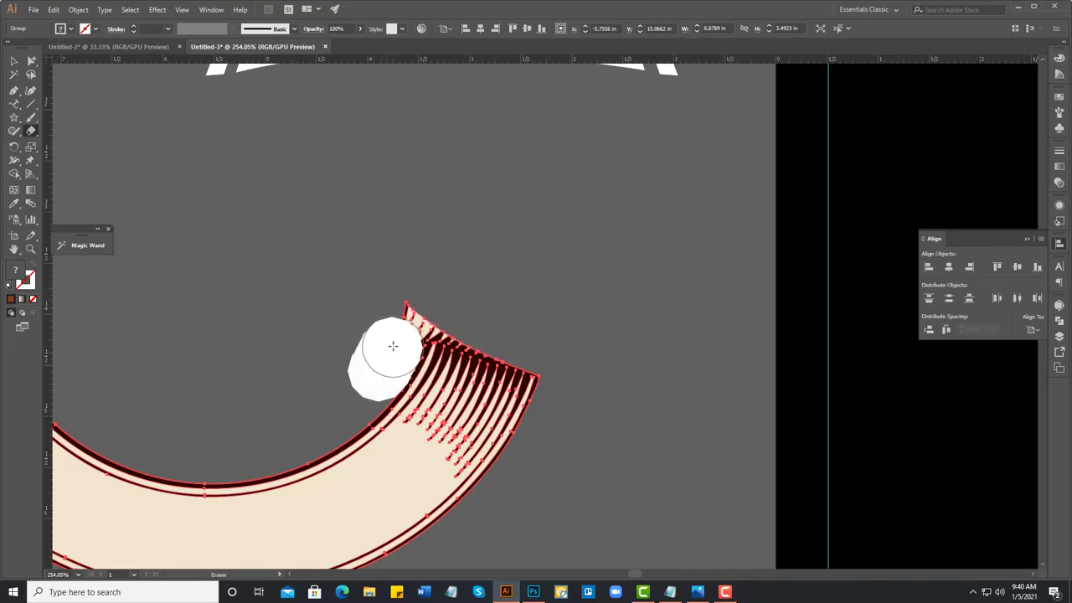
pyautogui.moveTo(393, 346); pyautogui.dragTo(403, 301)
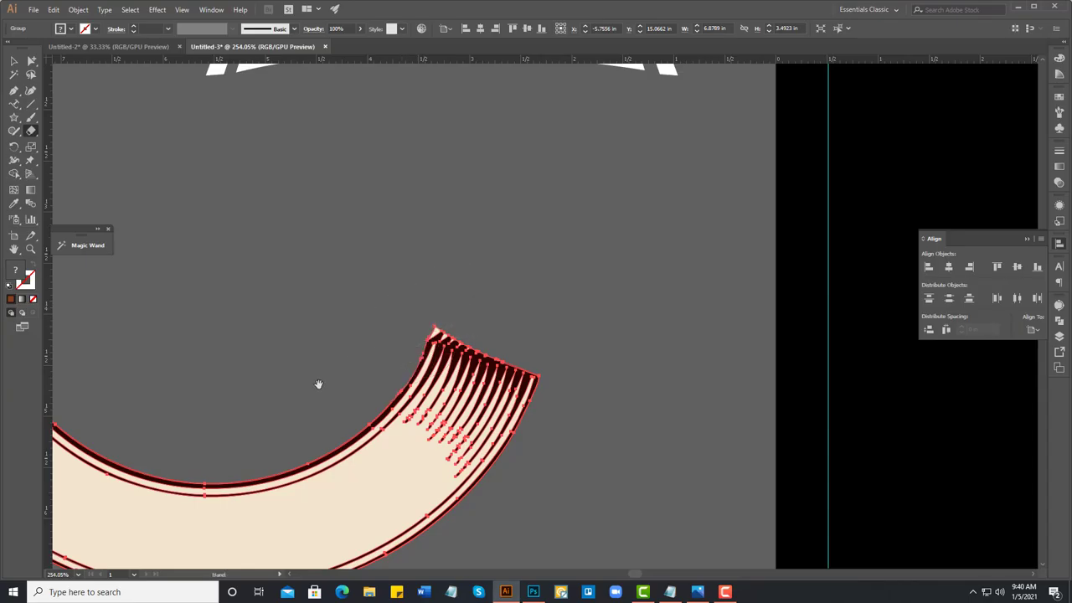
# Step: Erase the opposite scroll end, the notch edges, and the leftover cone-shaped piece
pyautogui.moveTo(319, 385)
pyautogui.mouseDown()
pyautogui.moveTo(642, 416)
pyautogui.moveTo(577, 392)
pyautogui.mouseUp()
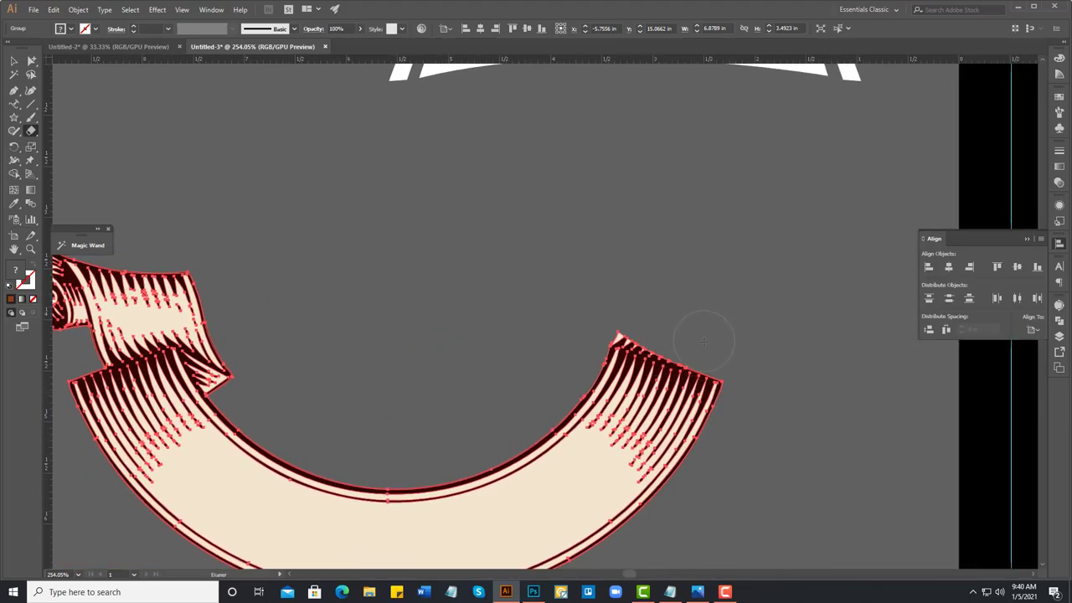
pyautogui.moveTo(703, 342); pyautogui.dragTo(598, 299)
pyautogui.moveTo(421, 361); pyautogui.dragTo(639, 382)
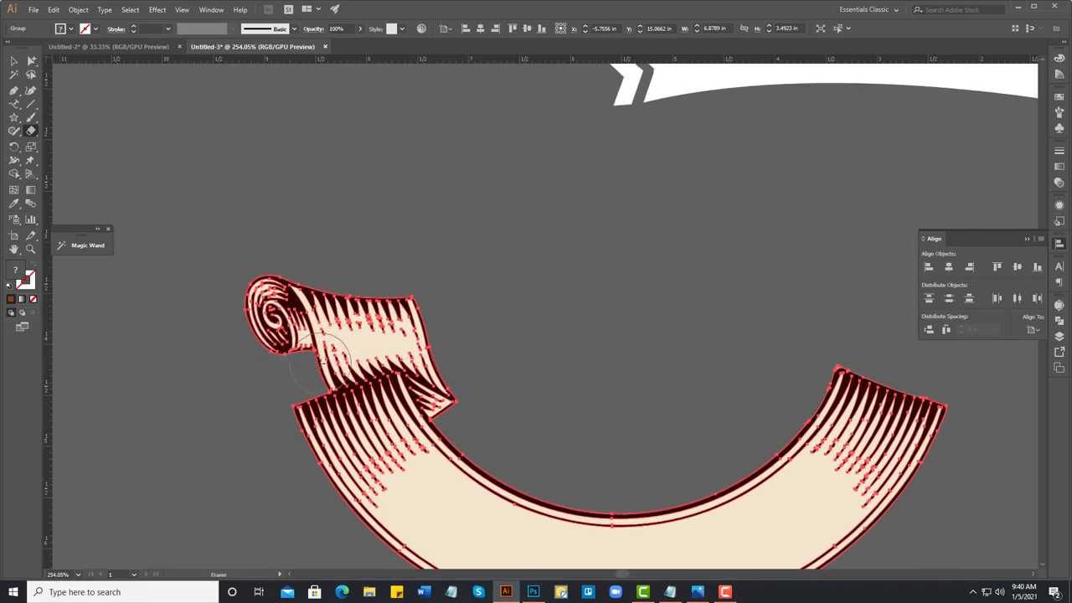
pyautogui.moveTo(323, 363)
pyautogui.mouseDown()
pyautogui.moveTo(414, 327)
pyautogui.moveTo(442, 336)
pyautogui.mouseUp()
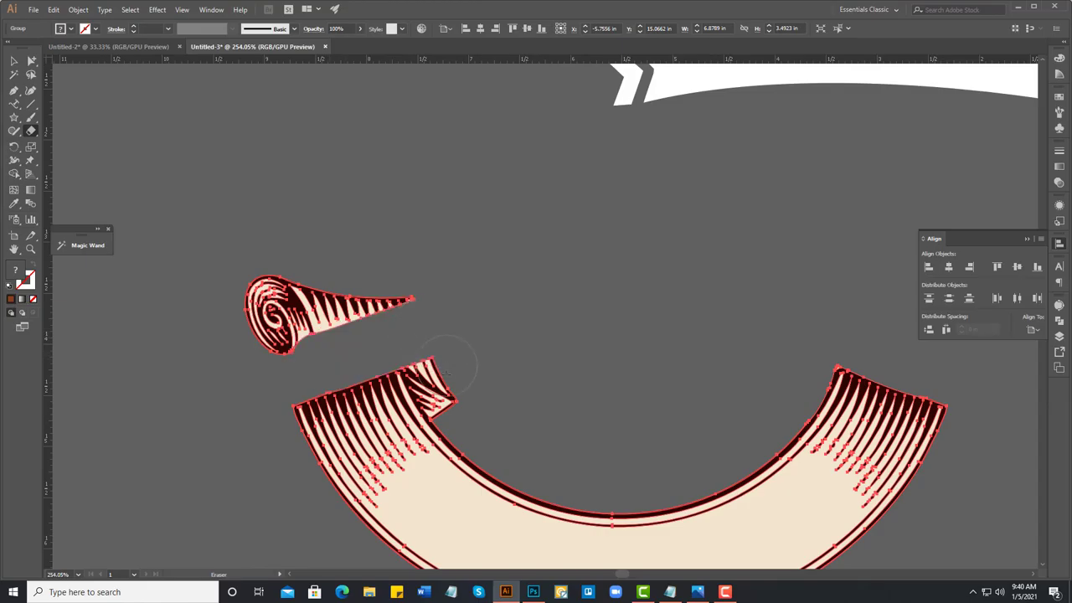
pyautogui.moveTo(456, 402)
pyautogui.mouseDown()
pyautogui.moveTo(441, 371)
pyautogui.moveTo(450, 381)
pyautogui.mouseUp()
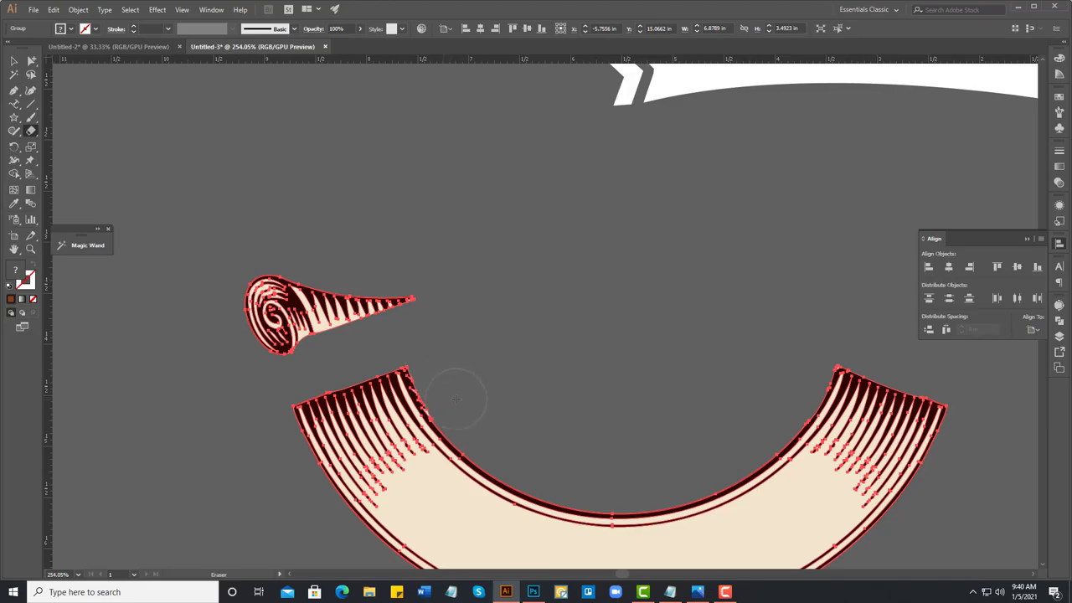
pyautogui.moveTo(456, 402); pyautogui.dragTo(429, 356)
pyautogui.moveTo(434, 300)
pyautogui.mouseDown()
pyautogui.moveTo(257, 313)
pyautogui.moveTo(289, 335)
pyautogui.mouseUp()
# Step: Zoom out to view the whole trimmed arc and bring up its context menu
pyautogui.click(11, 62)
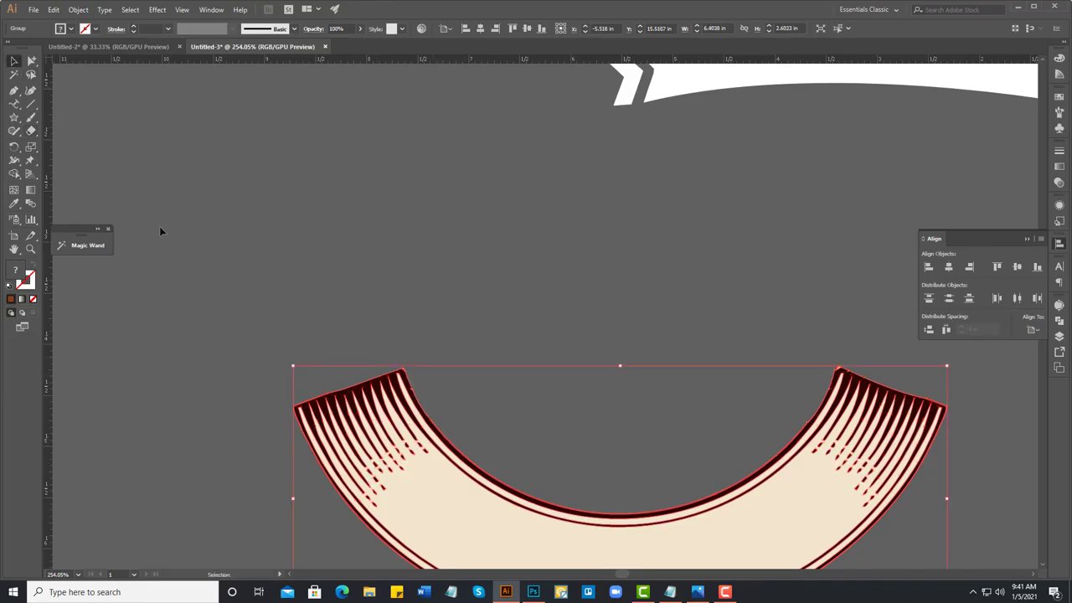
pyautogui.click(519, 429)
pyautogui.hotkey('ctrl', '1')
pyautogui.moveTo(596, 419)
pyautogui.mouseDown()
pyautogui.moveTo(583, 303)
pyautogui.moveTo(538, 441)
pyautogui.mouseUp()
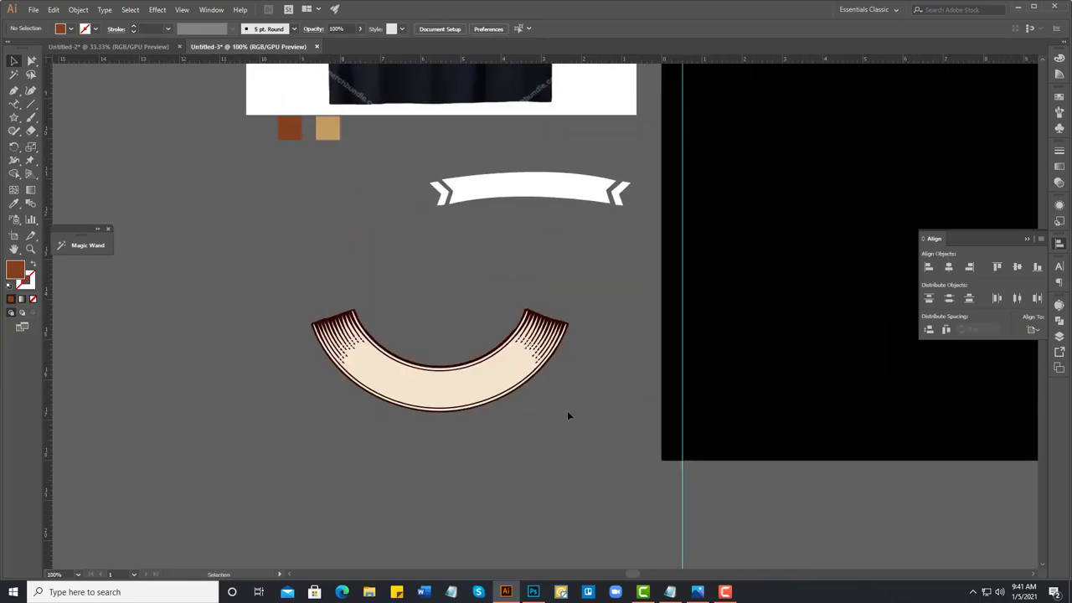
pyautogui.click(351, 351)
pyautogui.rightClick(353, 336)
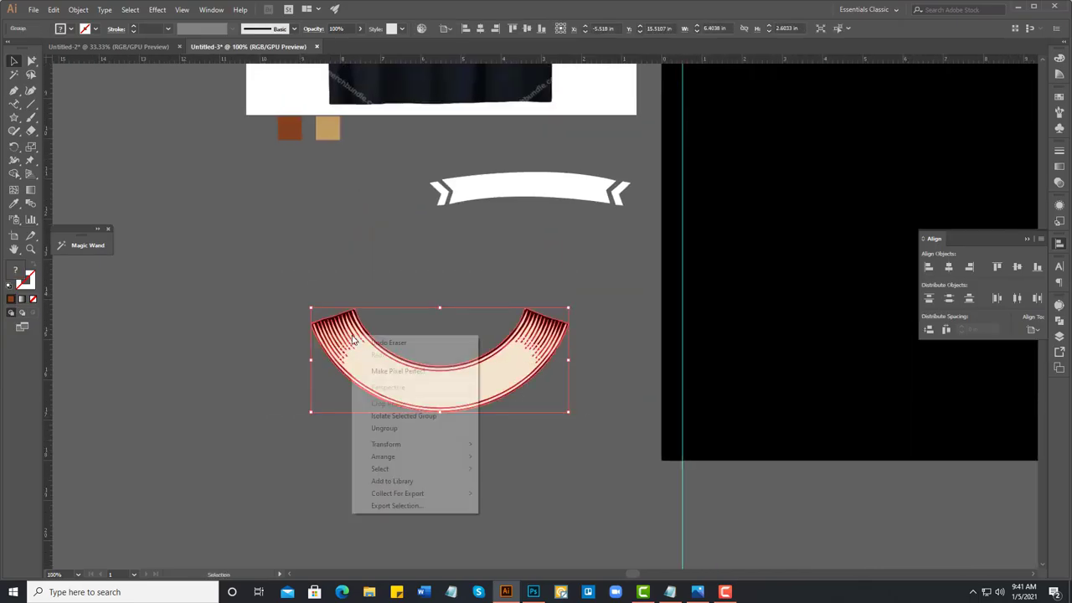
# Step: Reposition the trimmed arc to the left of the artboard
pyautogui.click(294, 424)
pyautogui.click(354, 376)
pyautogui.hotkey('ctrl', '-')
pyautogui.keyDown('alt'); pyautogui.click(506, 313); pyautogui.keyUp('alt')
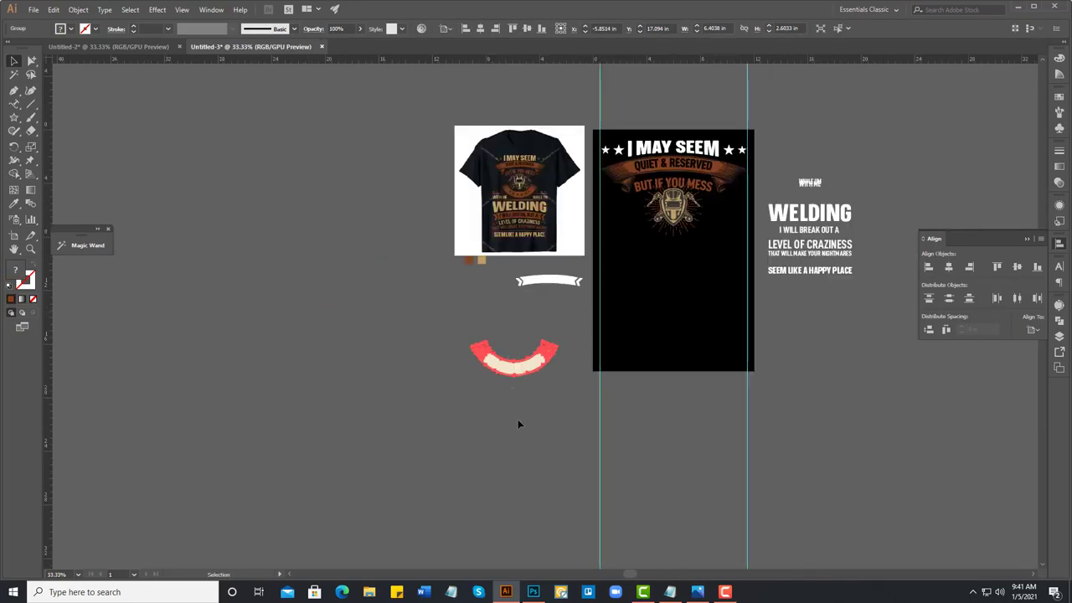
pyautogui.moveTo(517, 369)
pyautogui.mouseDown()
pyautogui.moveTo(682, 302)
pyautogui.moveTo(489, 358)
pyautogui.mouseUp()
pyautogui.click(507, 419)
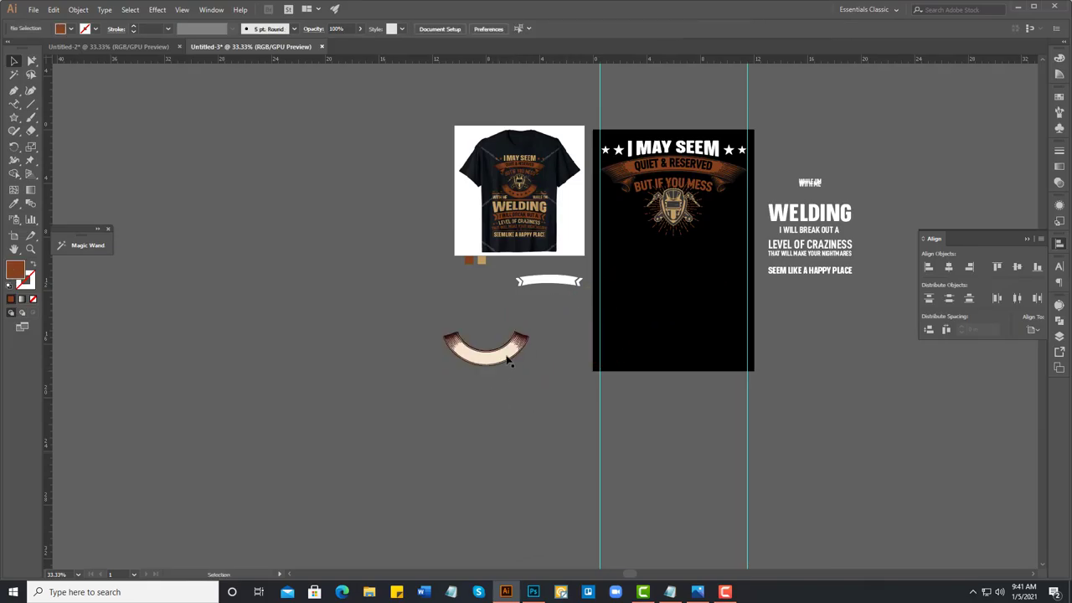
# Step: Ungroup the arc's pieces
pyautogui.press('v')
pyautogui.click(563, 338)
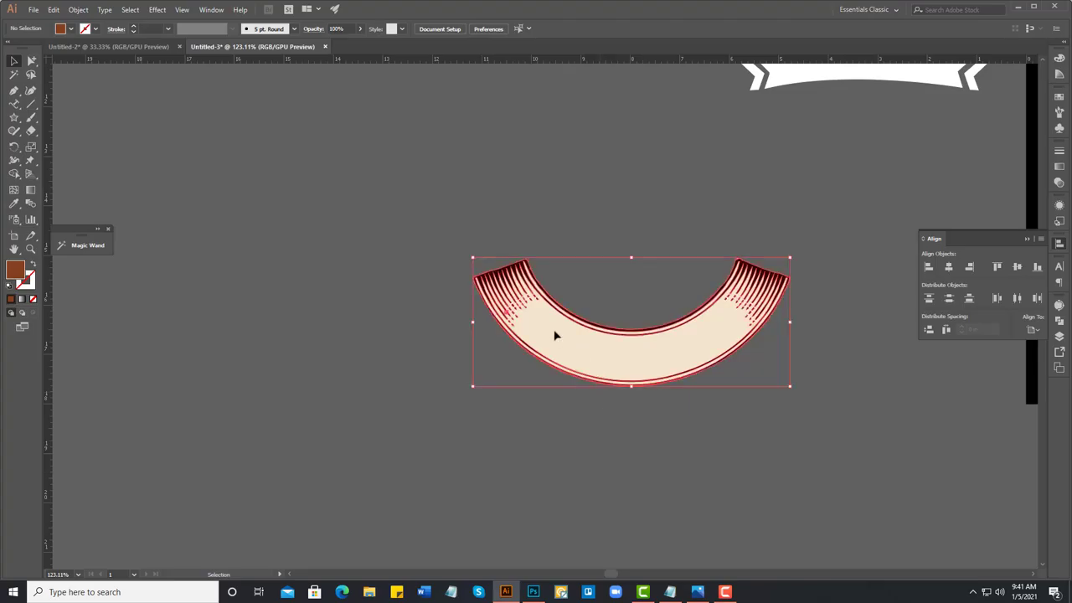
pyautogui.rightClick(561, 336)
pyautogui.click(578, 425)
pyautogui.click(518, 439)
pyautogui.scroll(-2, 545, 419)
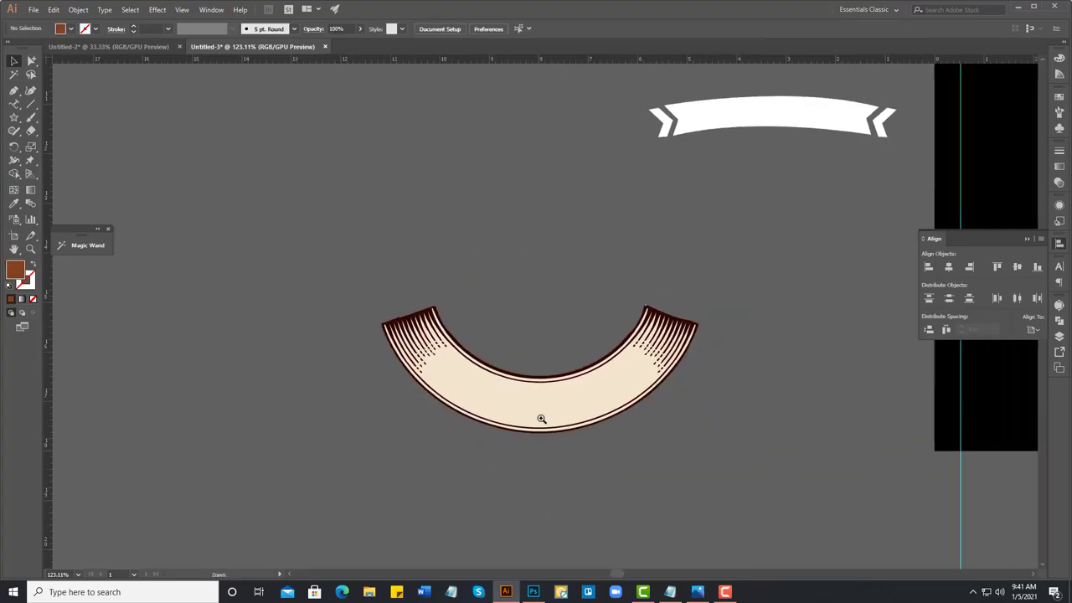
pyautogui.scroll(-2, 505, 310)
pyautogui.scroll(-2, 586, 326)
pyautogui.scroll(-2, 622, 217)
pyautogui.scroll(2, 622, 217)
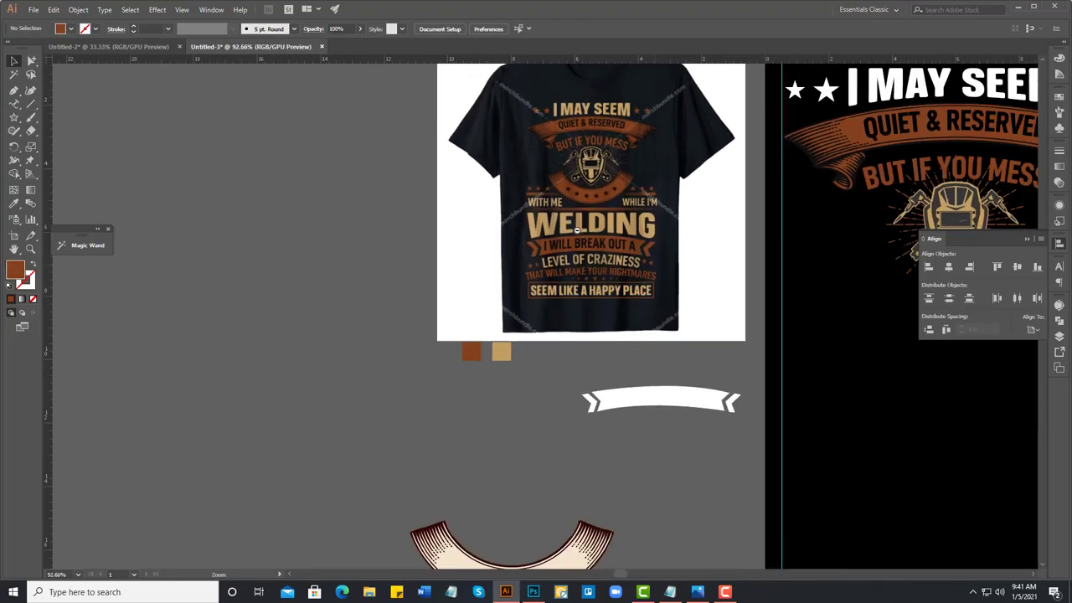
pyautogui.scroll(-3, 542, 404)
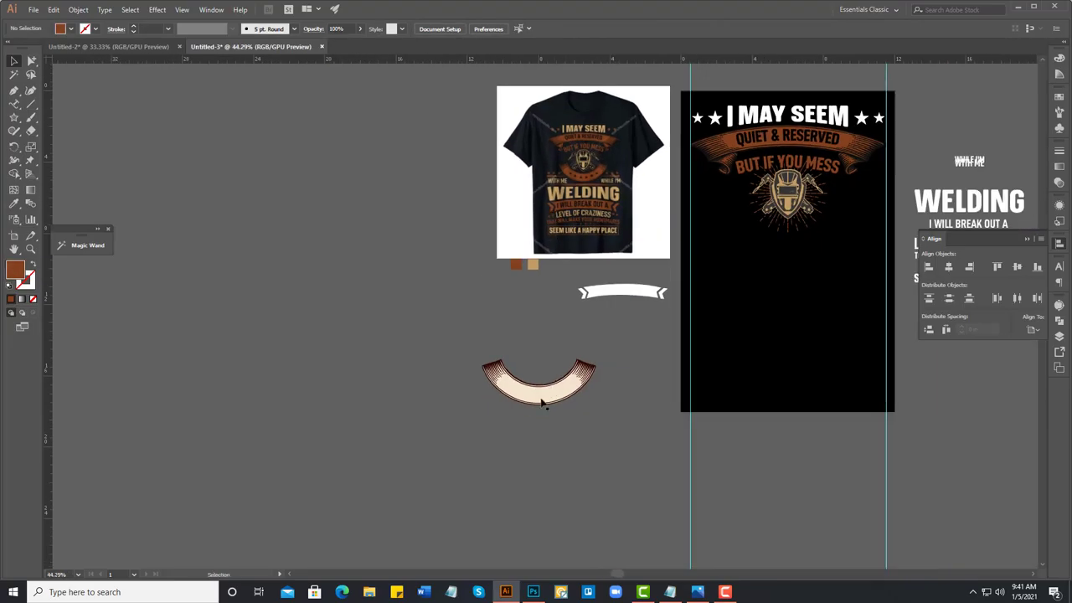
# Step: Give the arc a black outline and fill its inner band with the banner's brown
pyautogui.click(500, 371)
pyautogui.press('i')
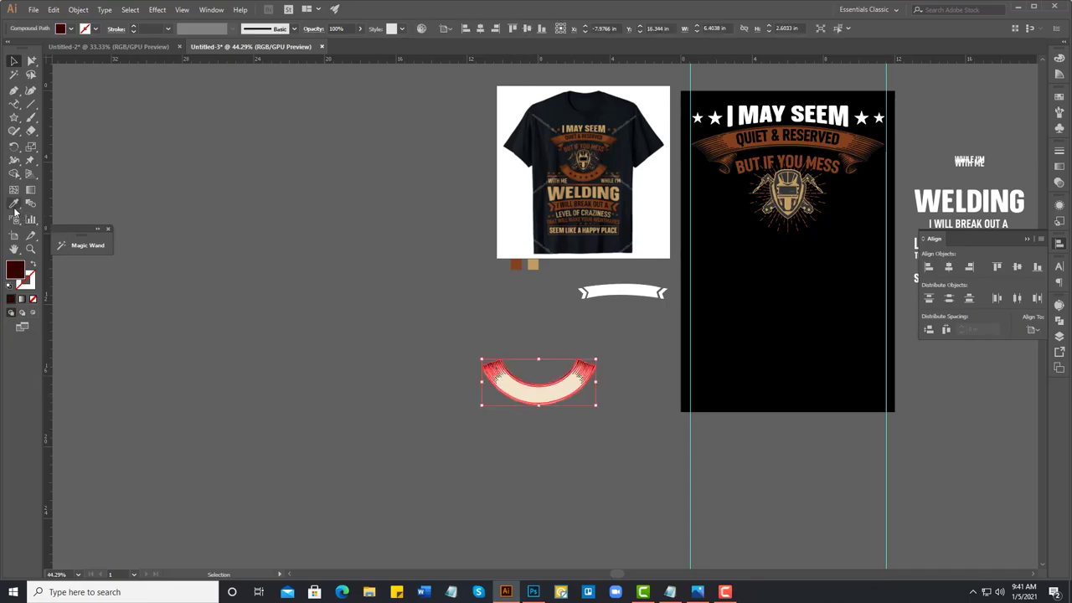
pyautogui.click(790, 331)
pyautogui.click(13, 61)
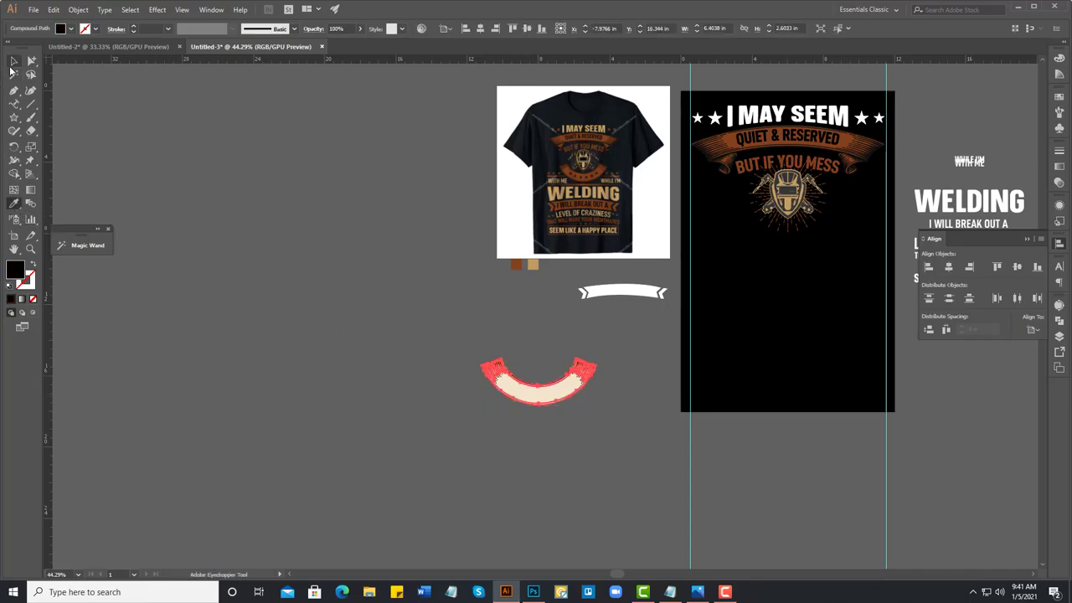
pyautogui.click(206, 290)
pyautogui.click(522, 392)
pyautogui.click(15, 204)
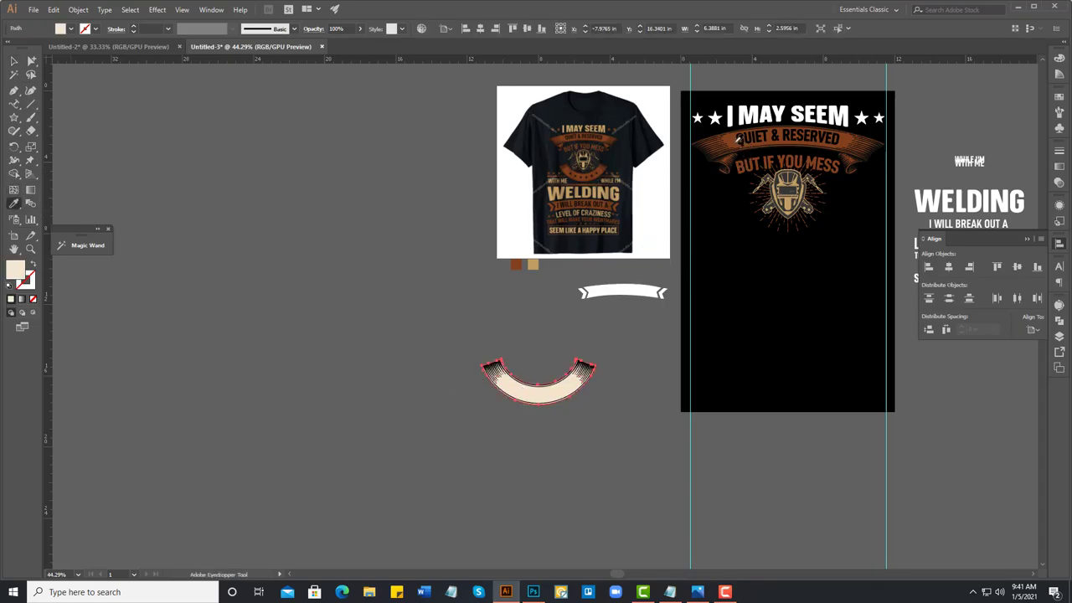
pyautogui.click(739, 140)
pyautogui.click(14, 61)
pyautogui.click(390, 314)
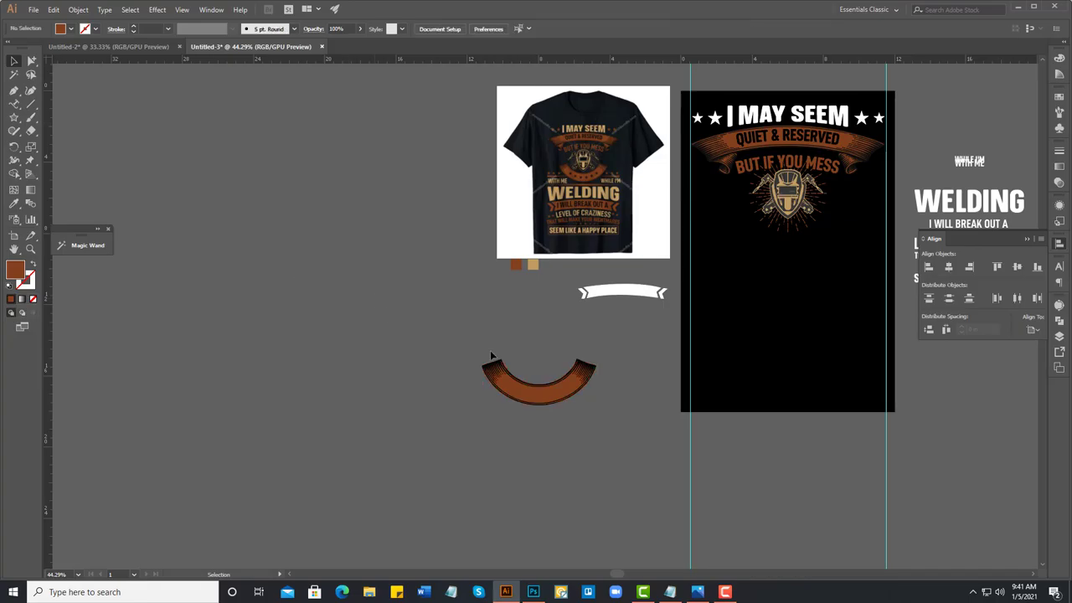
# Step: Group all the brown arc pieces together
pyautogui.moveTo(492, 356); pyautogui.dragTo(587, 394)
pyautogui.rightClick(583, 375)
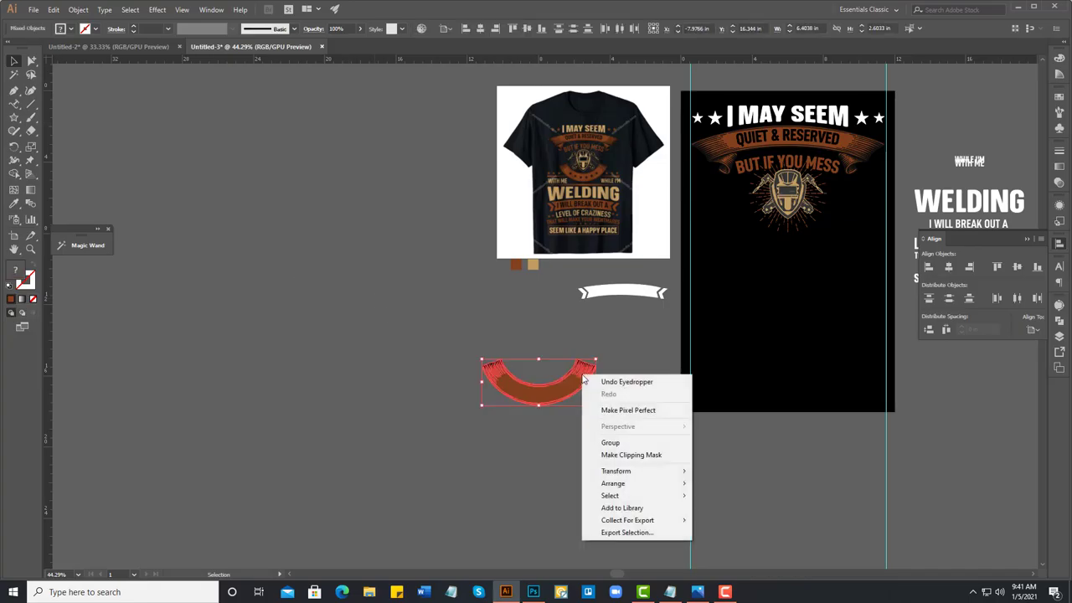
pyautogui.click(603, 443)
# Step: Move the grouped orange arc onto the black artboard below the welder emblem and enlarge it
pyautogui.click(538, 438)
pyautogui.moveTo(539, 402)
pyautogui.mouseDown()
pyautogui.moveTo(791, 263)
pyautogui.moveTo(792, 248)
pyautogui.mouseUp()
pyautogui.moveTo(758, 334)
pyautogui.mouseDown()
pyautogui.moveTo(625, 356)
pyautogui.moveTo(490, 356)
pyautogui.mouseUp()
pyautogui.click(500, 299)
pyautogui.scroll(3, 500, 299)
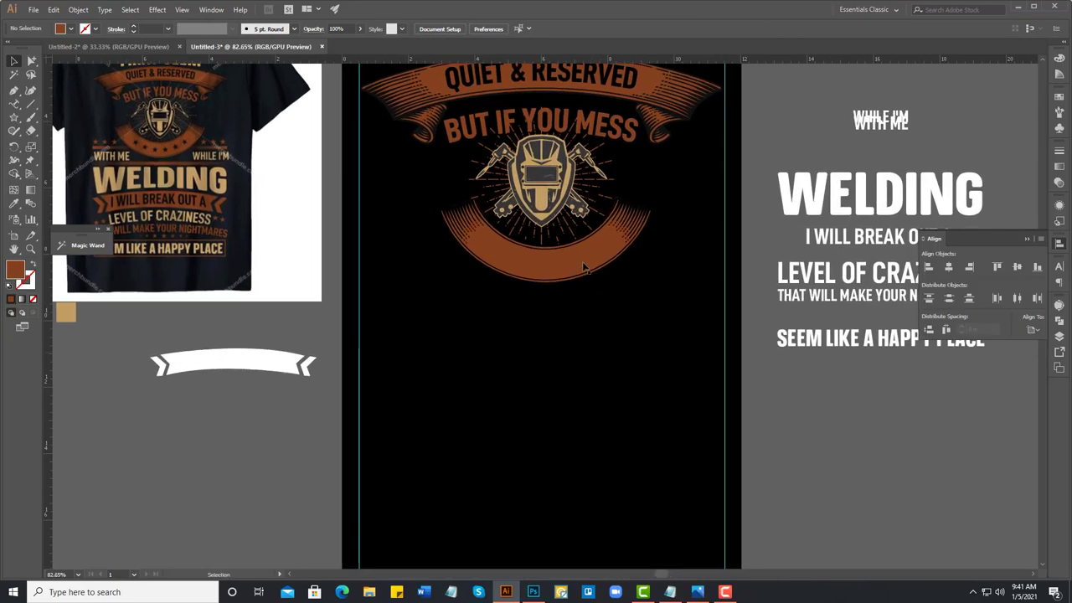
pyautogui.click(584, 266)
pyautogui.moveTo(677, 282)
pyautogui.mouseDown()
pyautogui.moveTo(708, 331)
pyautogui.moveTo(695, 325)
pyautogui.mouseUp()
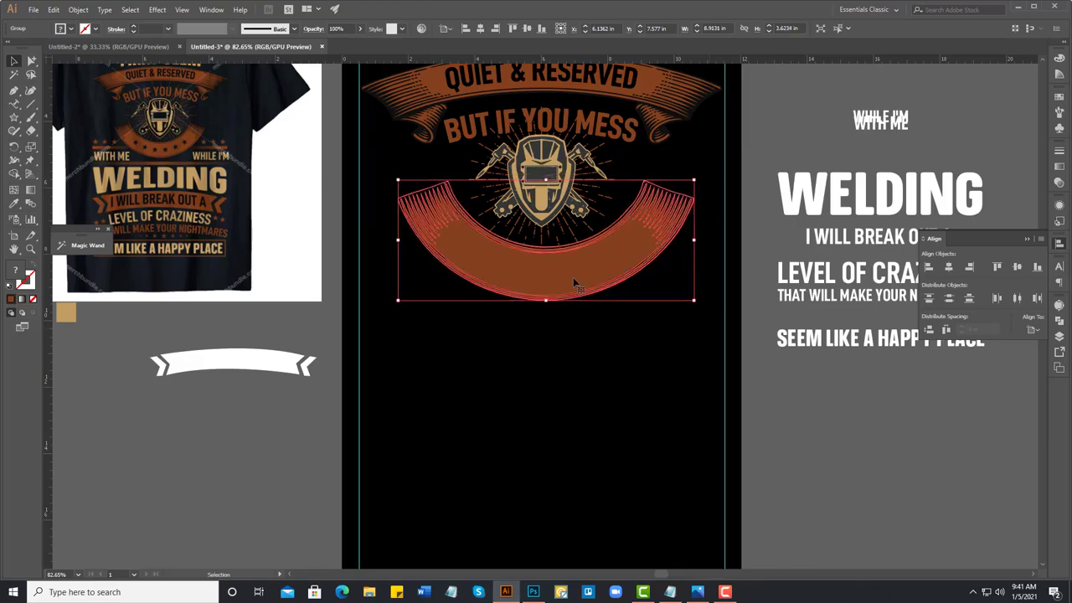
# Step: Raise the arc banner slightly and shrink it proportionally
pyautogui.hotkey('ctrl', 'shift', 'a')
pyautogui.click(569, 276)
pyautogui.moveTo(561, 268); pyautogui.dragTo(561, 256)
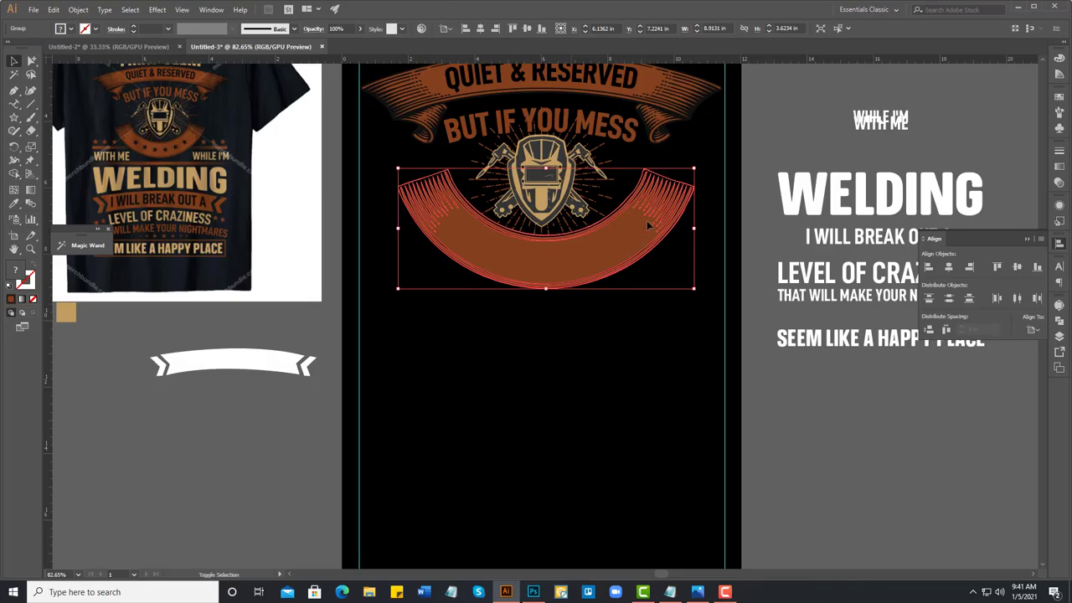
pyautogui.moveTo(693, 168); pyautogui.dragTo(677, 182)
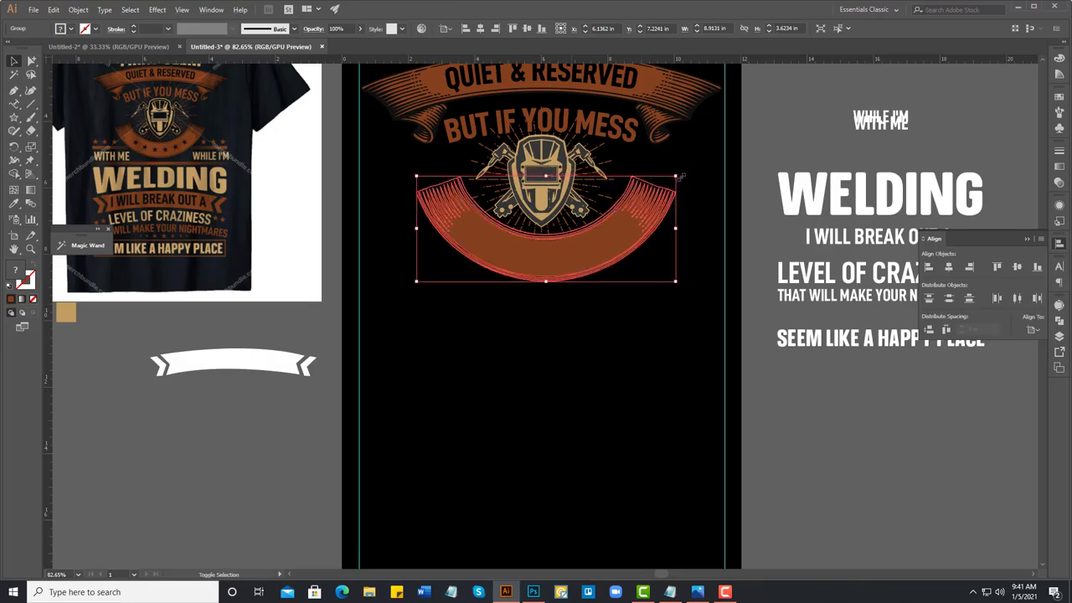
pyautogui.hotkey('ctrl', 'shift', 'a')
# Step: Enlarge the welder emblem around its centre and nudge the arc banner down
pyautogui.click(574, 265)
pyautogui.click(604, 175)
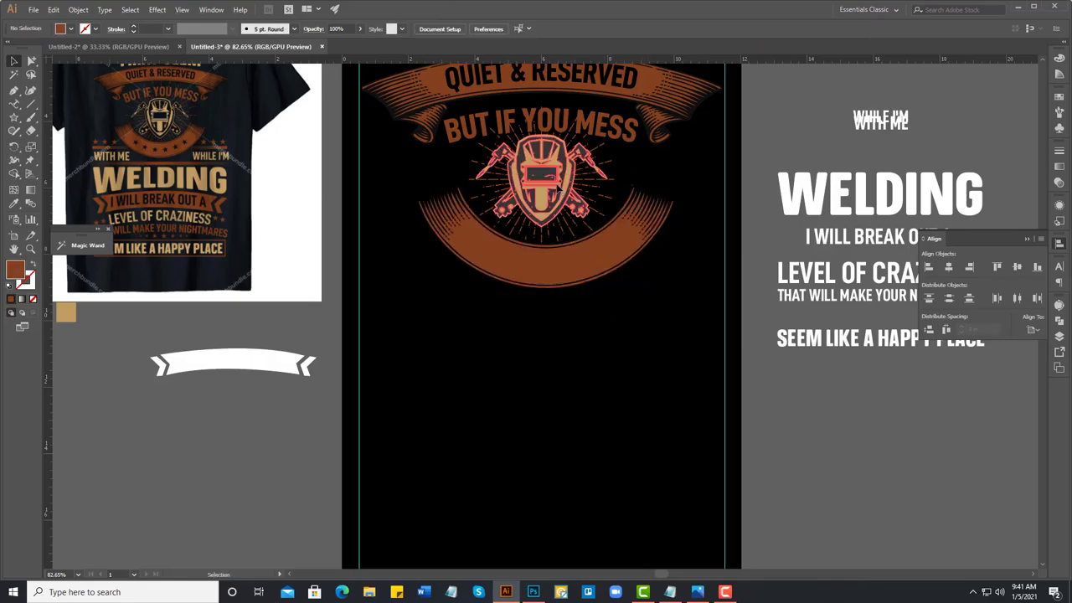
pyautogui.moveTo(613, 231); pyautogui.dragTo(618, 240)
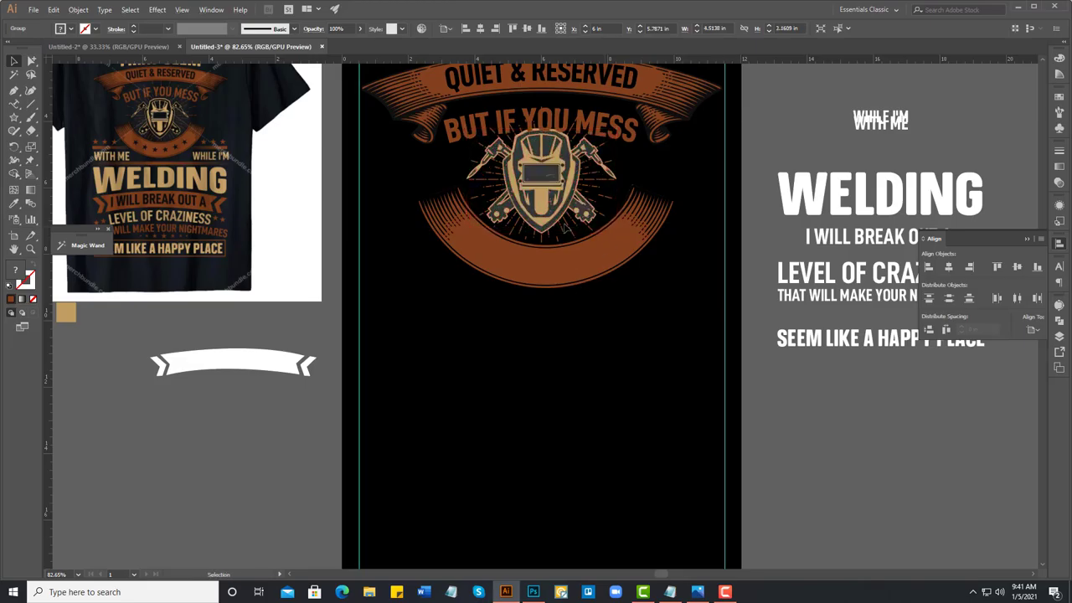
pyautogui.hotkey('ctrl', 'shift', 'a')
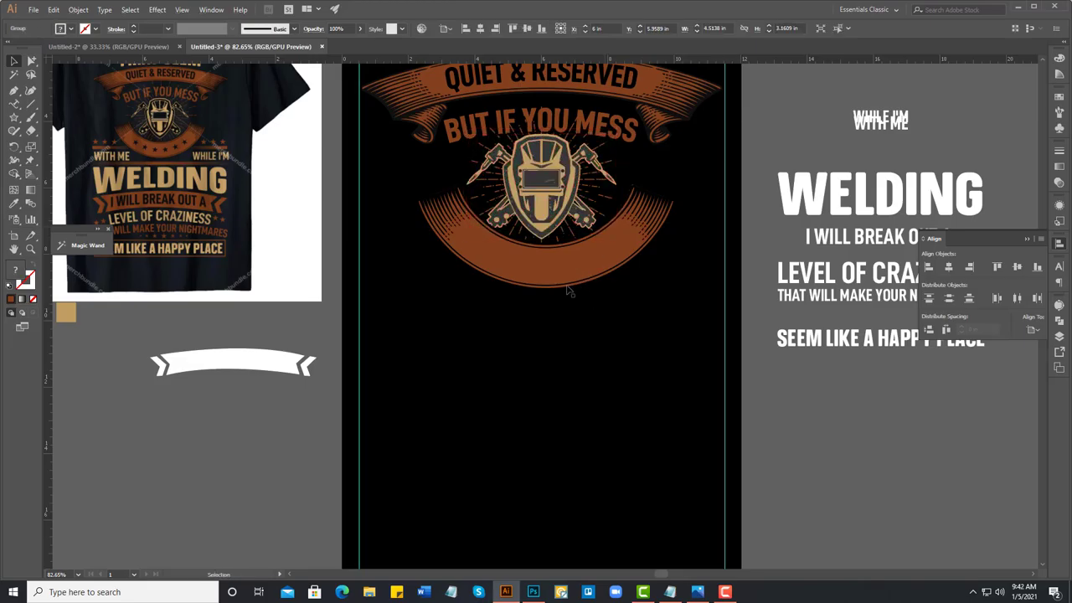
pyautogui.moveTo(552, 270); pyautogui.dragTo(571, 369)
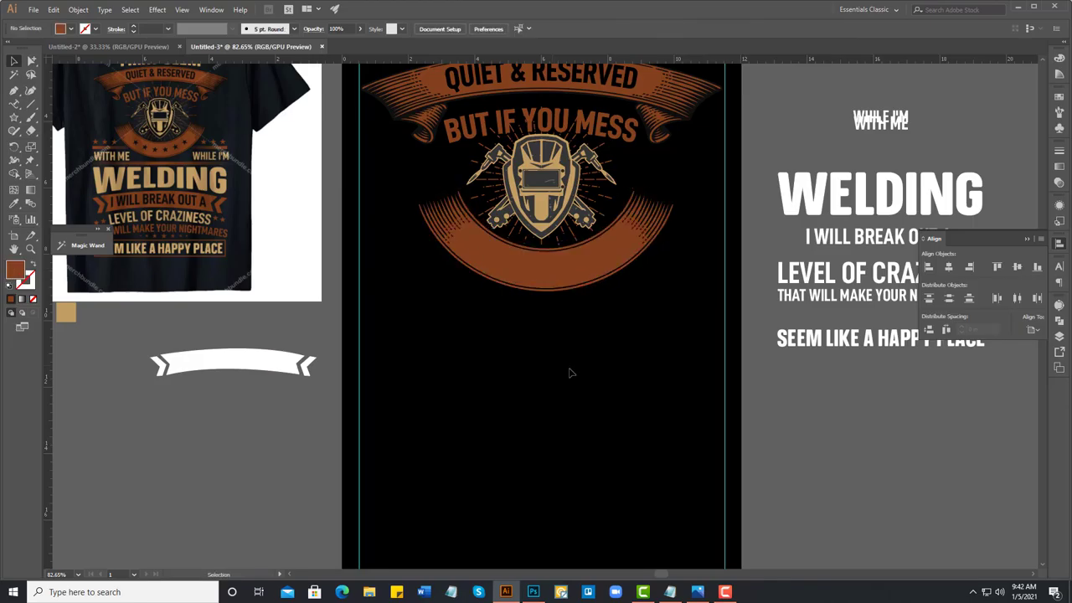
# Step: Zoom out and place a copy of the orange arc left of the artboard
pyautogui.press('space')
pyautogui.moveTo(498, 310); pyautogui.dragTo(510, 311)
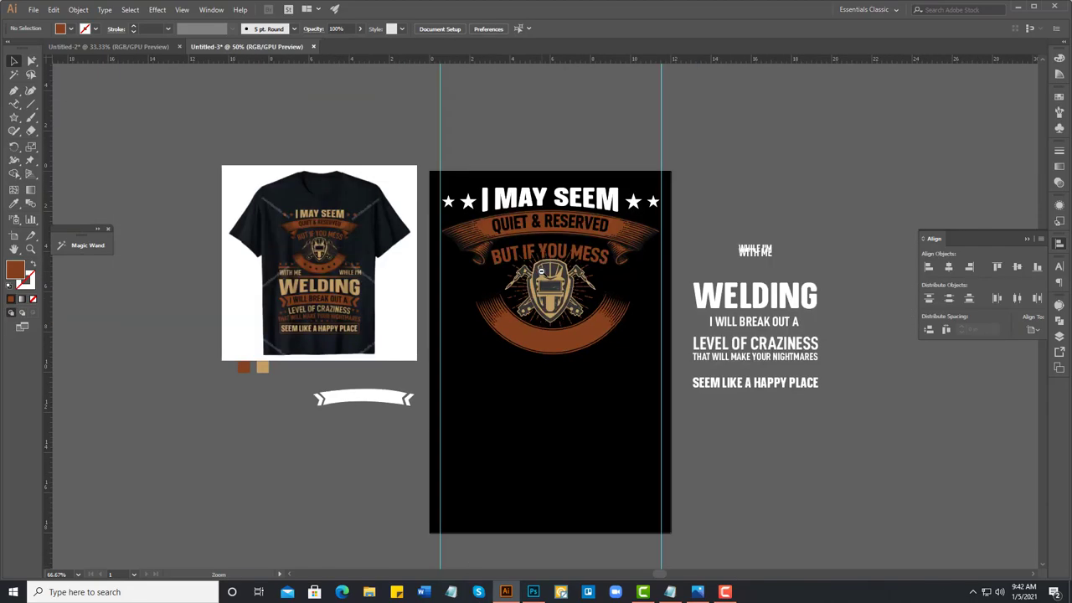
pyautogui.hotkey('ctrl', '-')
pyautogui.hotkey('ctrl', '-')
pyautogui.moveTo(540, 423); pyautogui.dragTo(565, 359)
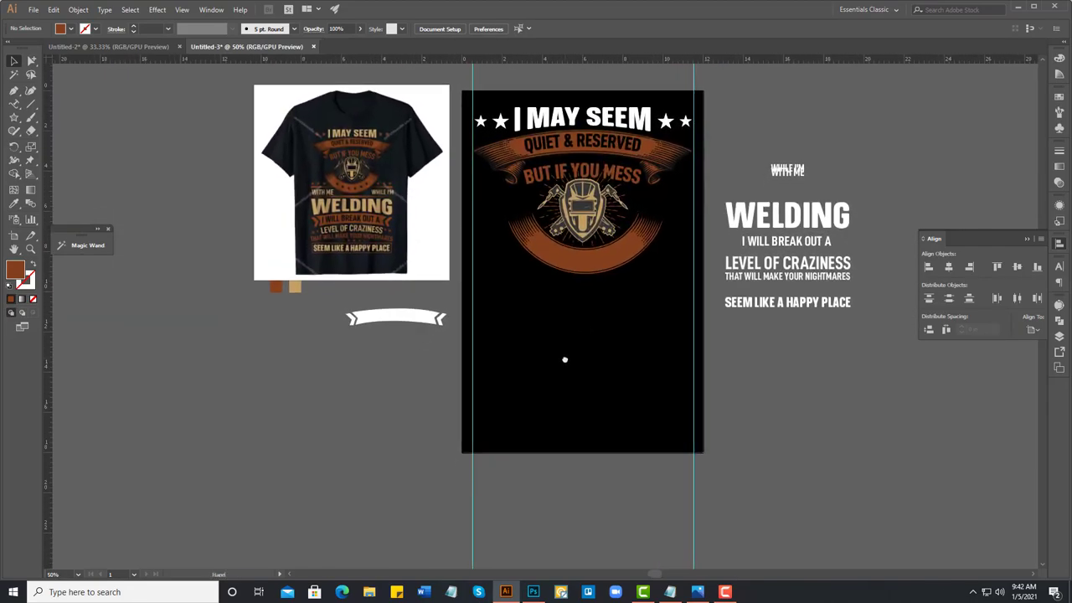
pyautogui.click(604, 268)
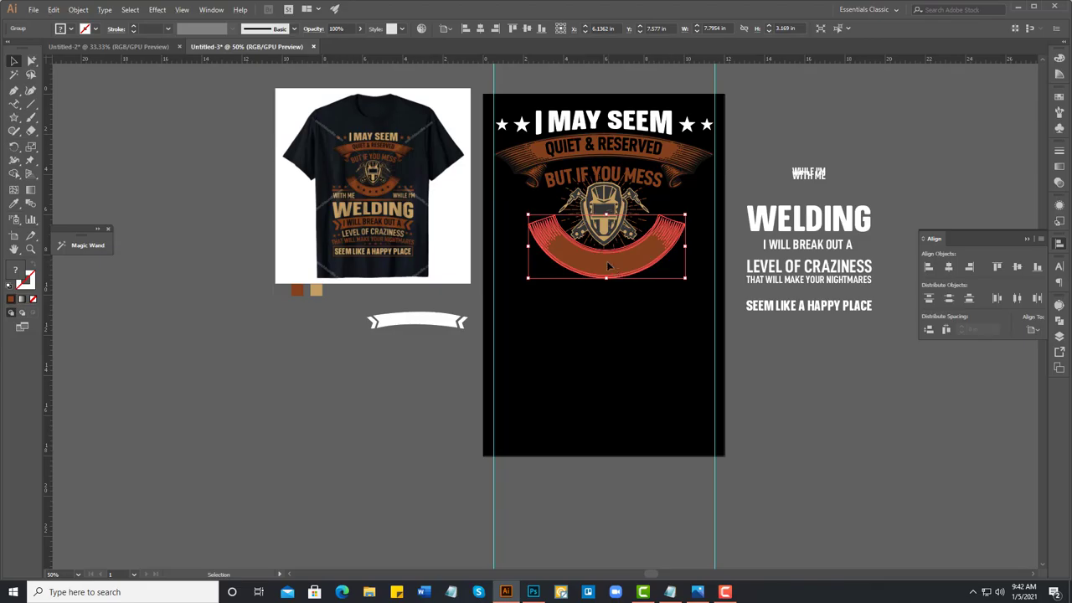
pyautogui.moveTo(608, 266); pyautogui.dragTo(285, 399)
pyautogui.click(210, 407)
# Step: Draw a stroke-only curved path with the Pen tool following the copied arc's bend
pyautogui.scroll(3, 276, 419)
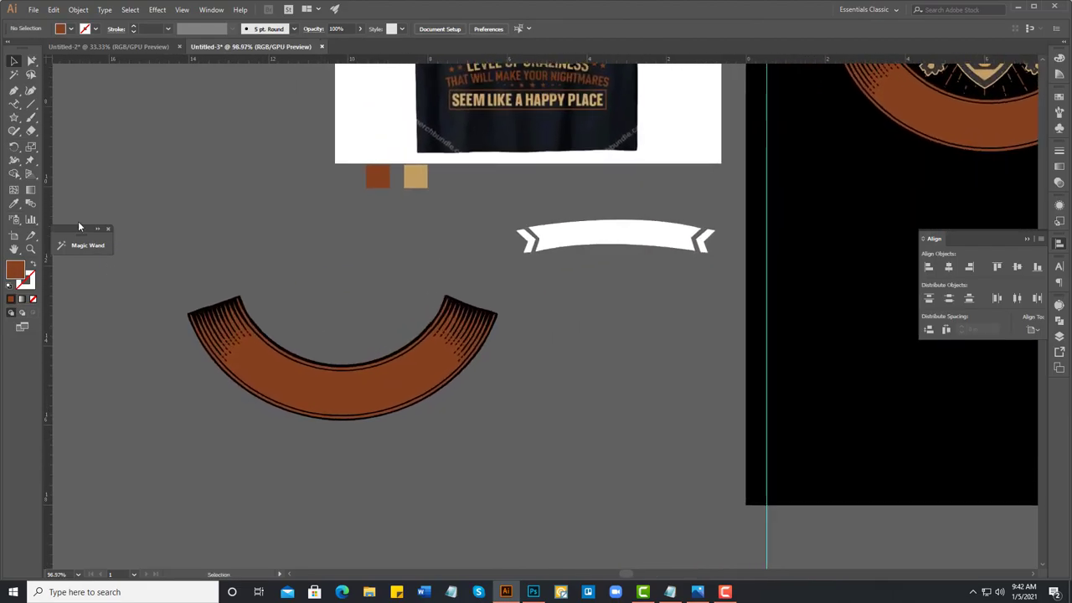
pyautogui.click(13, 89)
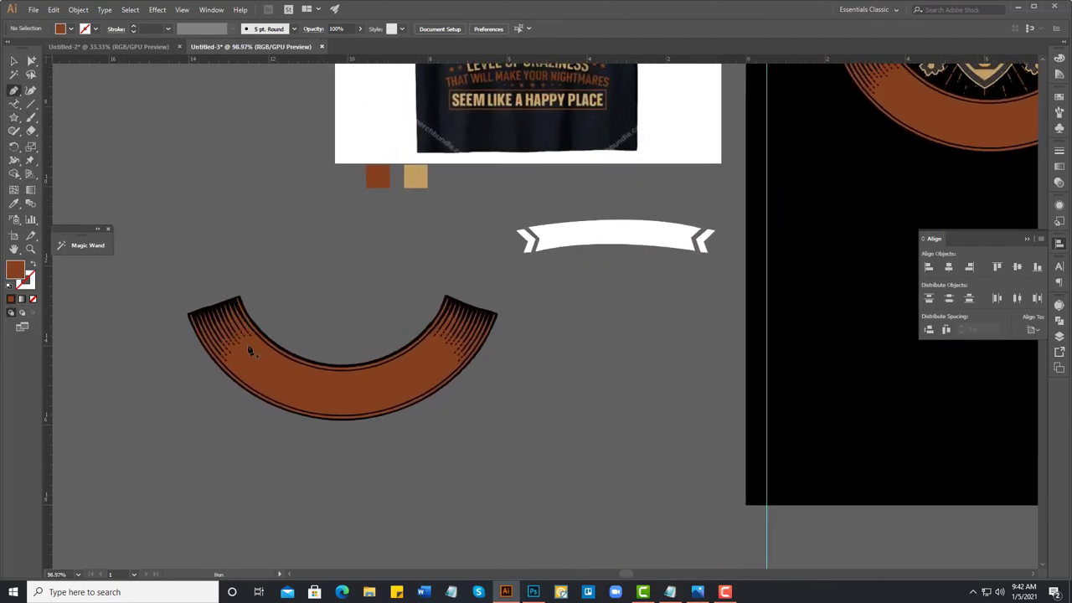
pyautogui.click(241, 355)
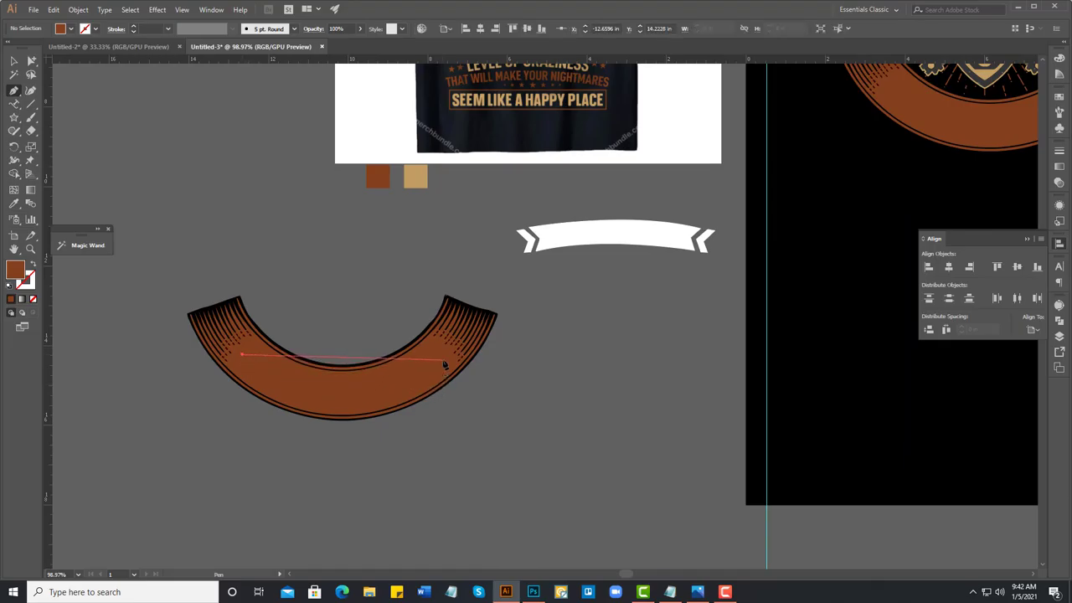
pyautogui.moveTo(445, 357)
pyautogui.mouseDown()
pyautogui.moveTo(569, 281)
pyautogui.moveTo(565, 270)
pyautogui.mouseUp()
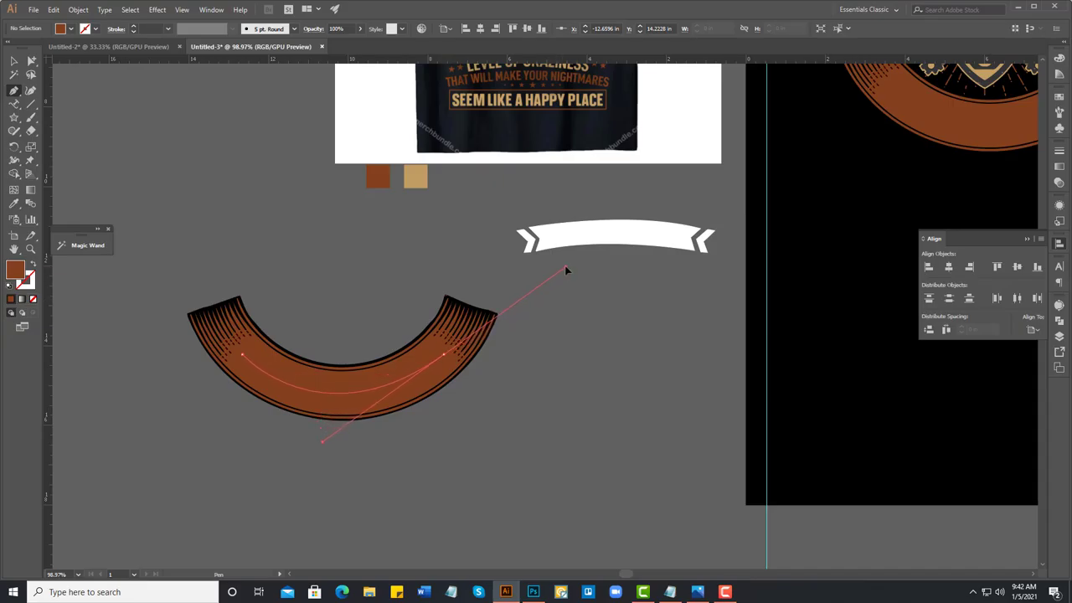
pyautogui.click(32, 264)
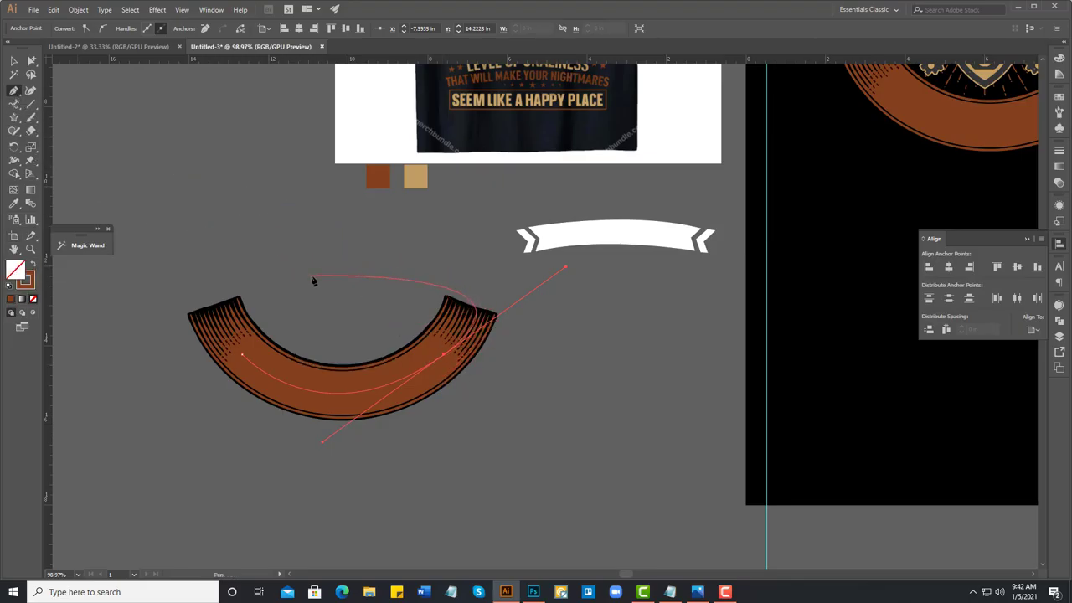
pyautogui.press('Escape')
# Step: Move the thin brown curve down just below the copied arc
pyautogui.click(14, 60)
pyautogui.moveTo(359, 390); pyautogui.dragTo(377, 467)
pyautogui.click(482, 473)
pyautogui.moveTo(460, 488); pyautogui.dragTo(371, 394)
pyautogui.click(14, 118)
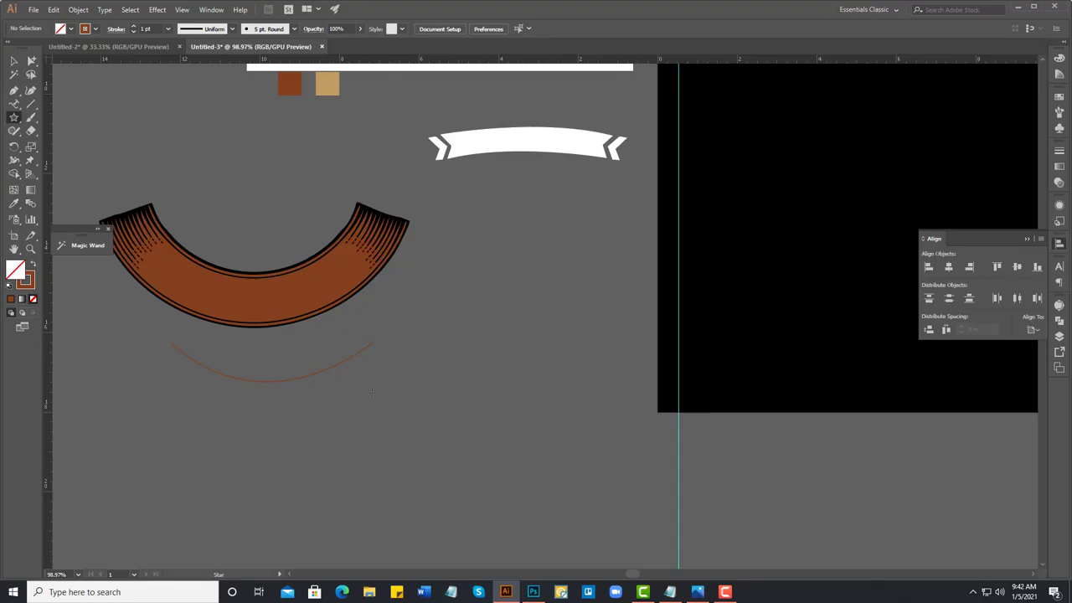
# Step: Draw a small star below the curve and fill it with white
pyautogui.moveTo(378, 397); pyautogui.dragTo(381, 401)
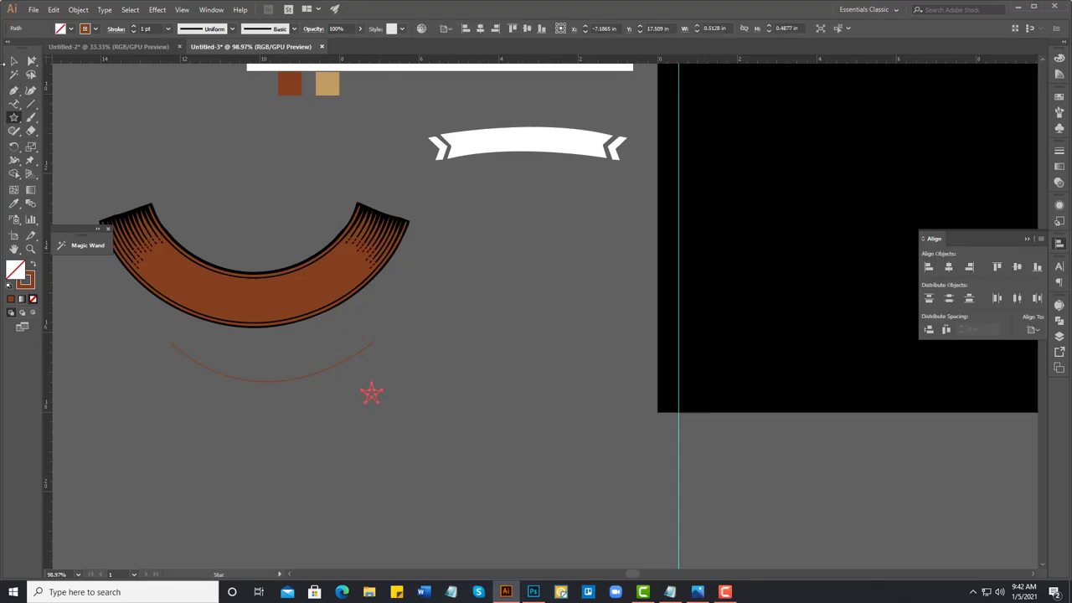
pyautogui.click(13, 62)
pyautogui.click(32, 266)
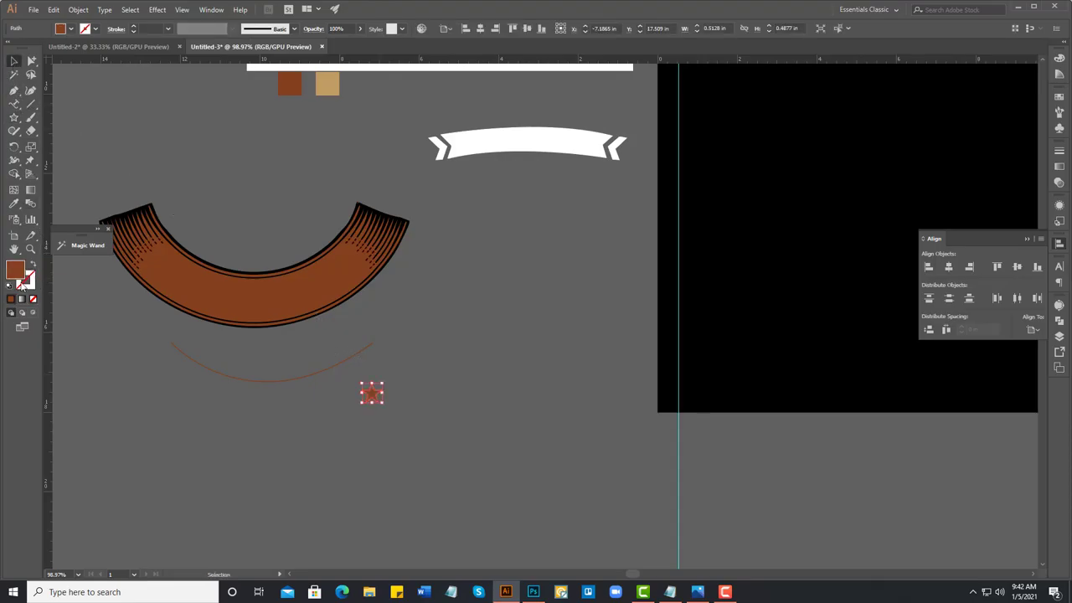
pyautogui.click(71, 28)
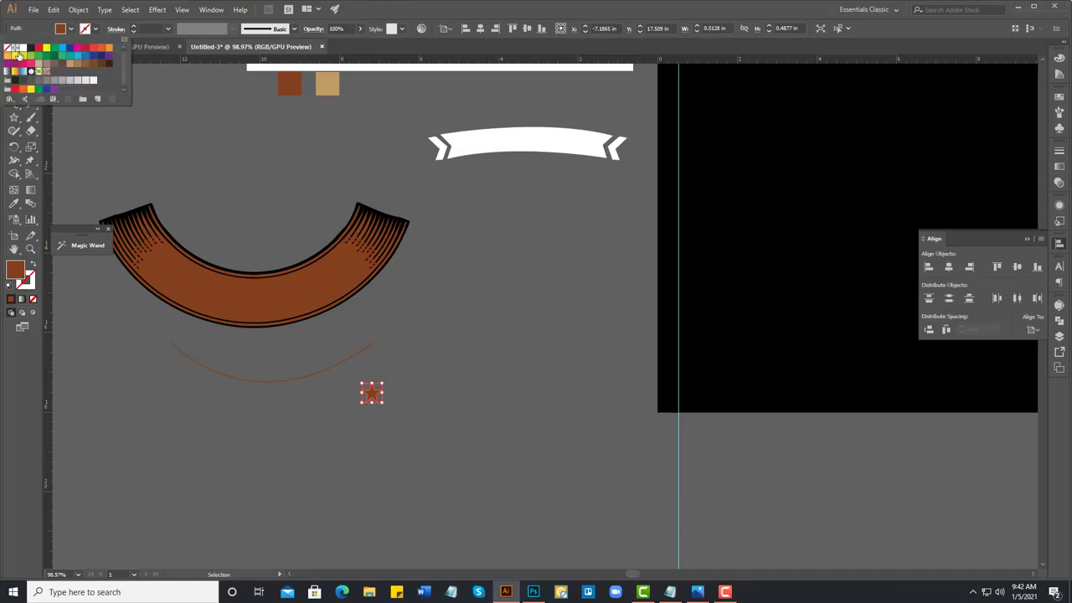
pyautogui.click(21, 48)
pyautogui.click(362, 443)
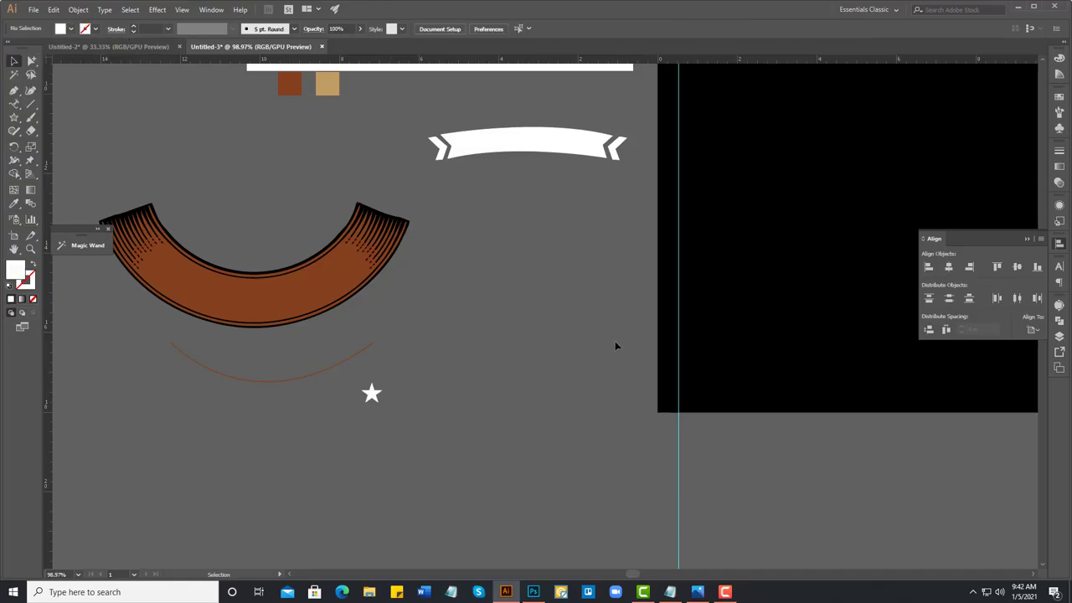
# Step: Drag the white star into the Brushes panel to create 'Pattern Brush 1'
pyautogui.click(1060, 111)
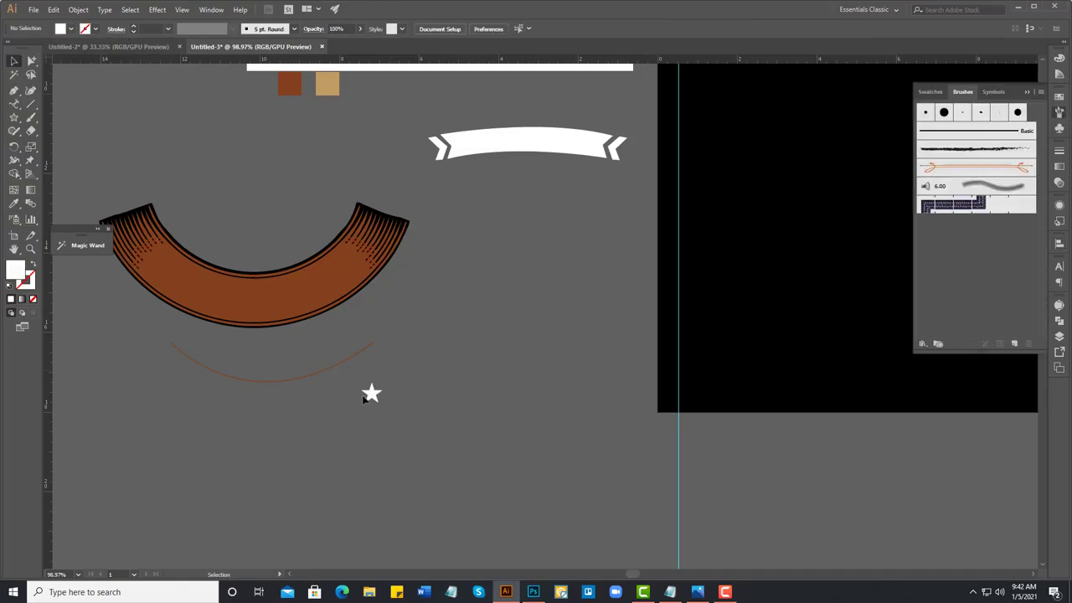
pyautogui.moveTo(488, 364)
pyautogui.mouseDown()
pyautogui.moveTo(950, 266)
pyautogui.moveTo(953, 238)
pyautogui.mouseUp()
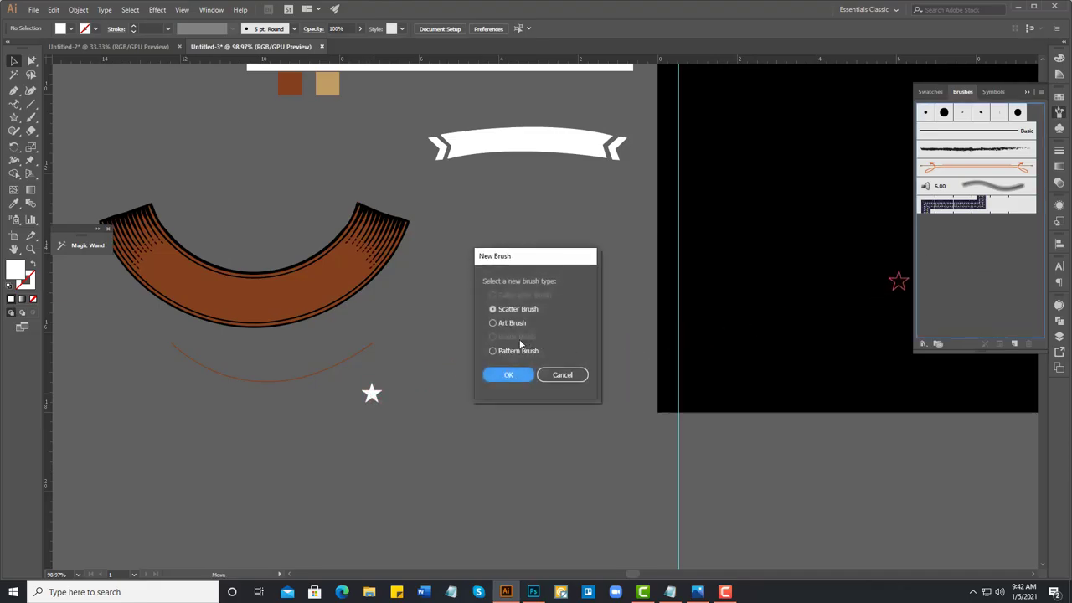
pyautogui.click(493, 351)
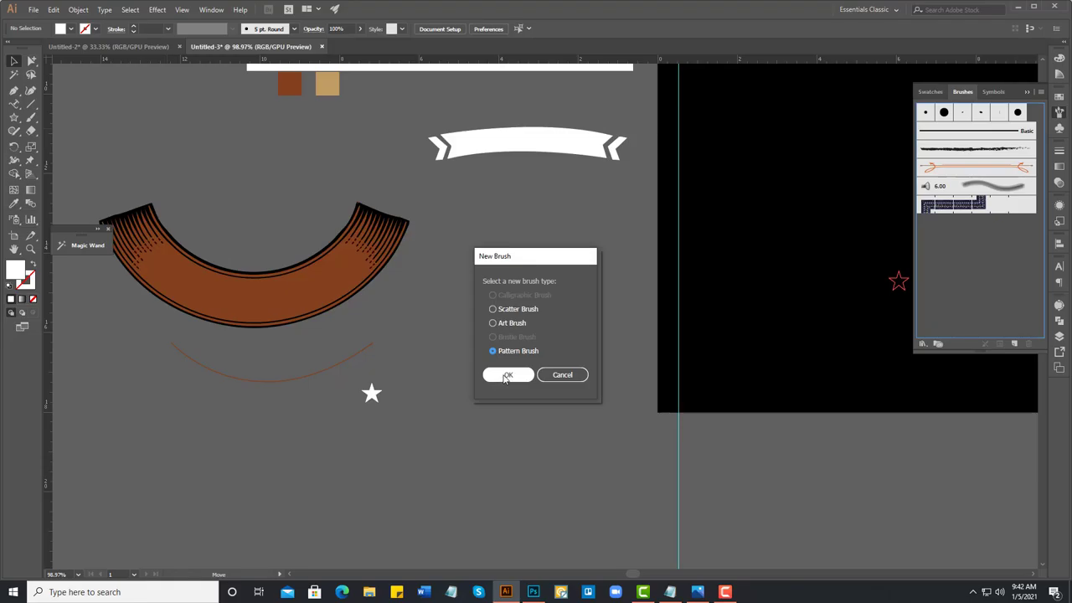
pyautogui.click(508, 376)
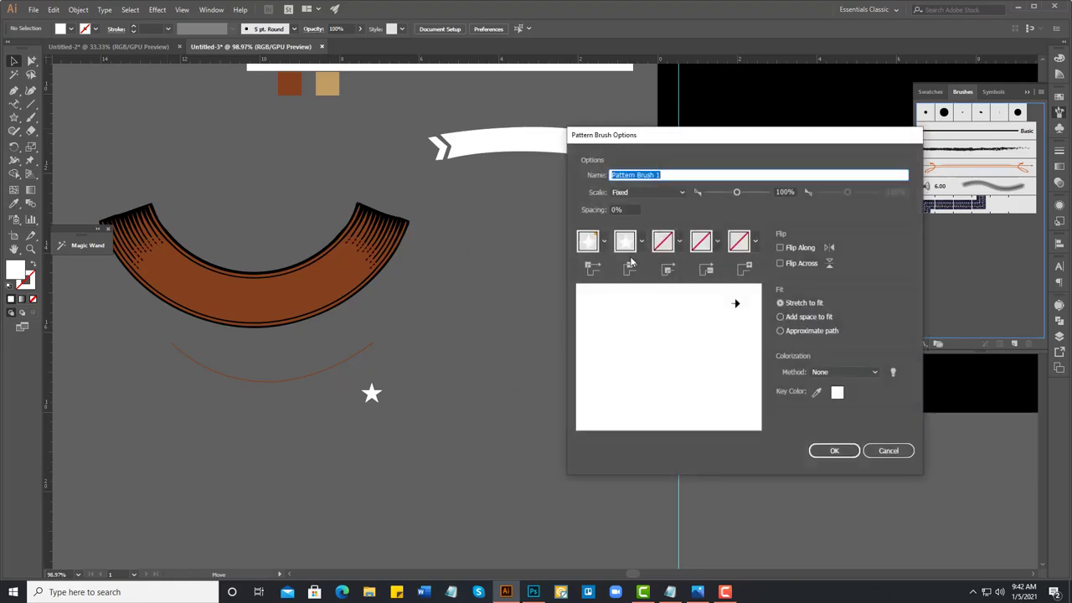
pyautogui.click(826, 452)
pyautogui.click(834, 450)
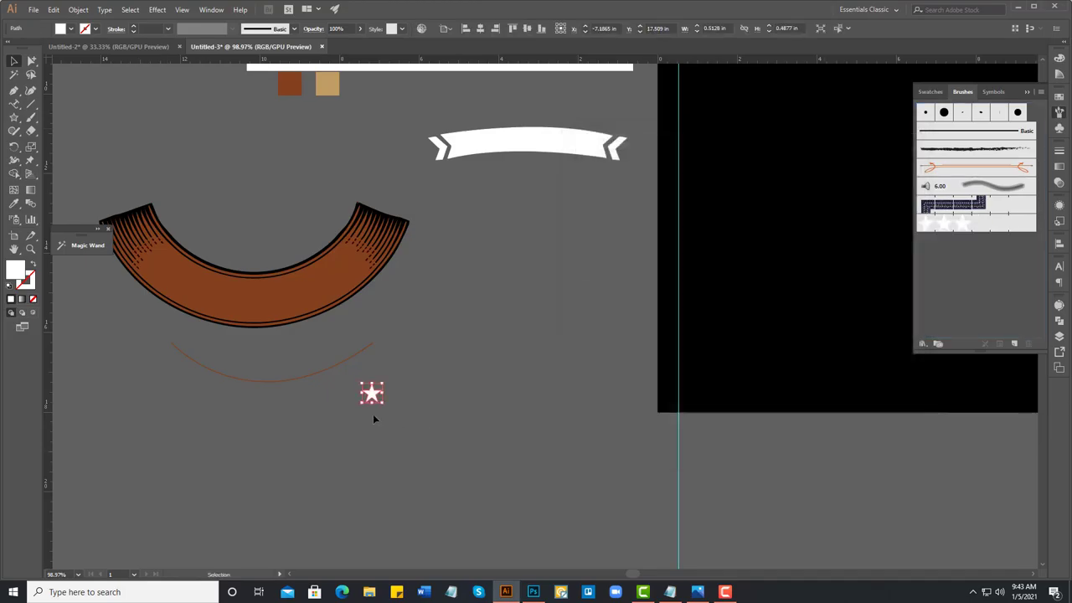
pyautogui.click(306, 379)
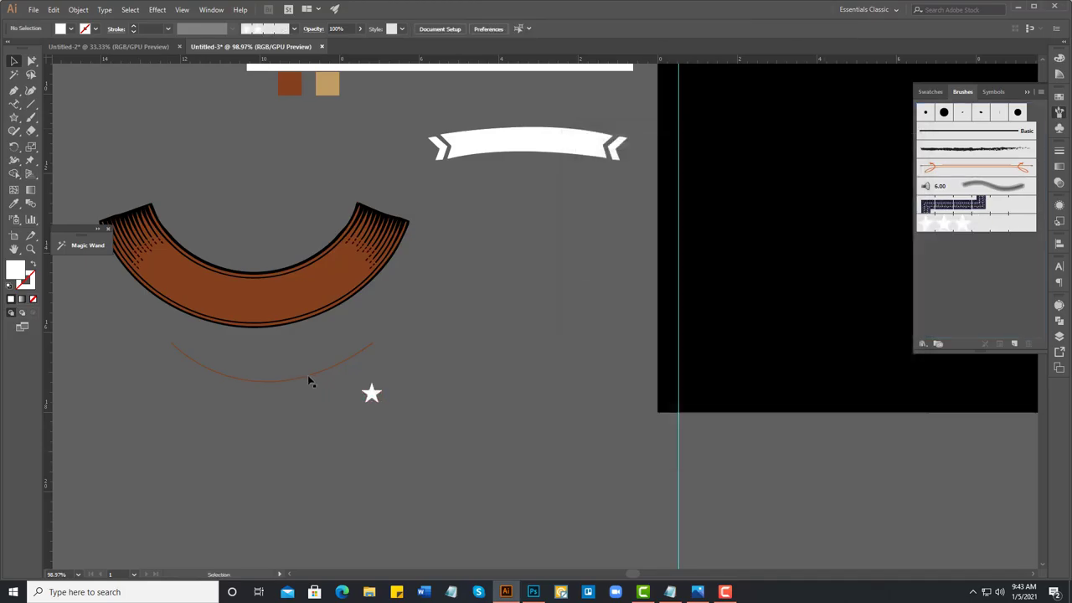
# Step: Apply the star pattern brush to the thin curve below the arc
pyautogui.click(950, 223)
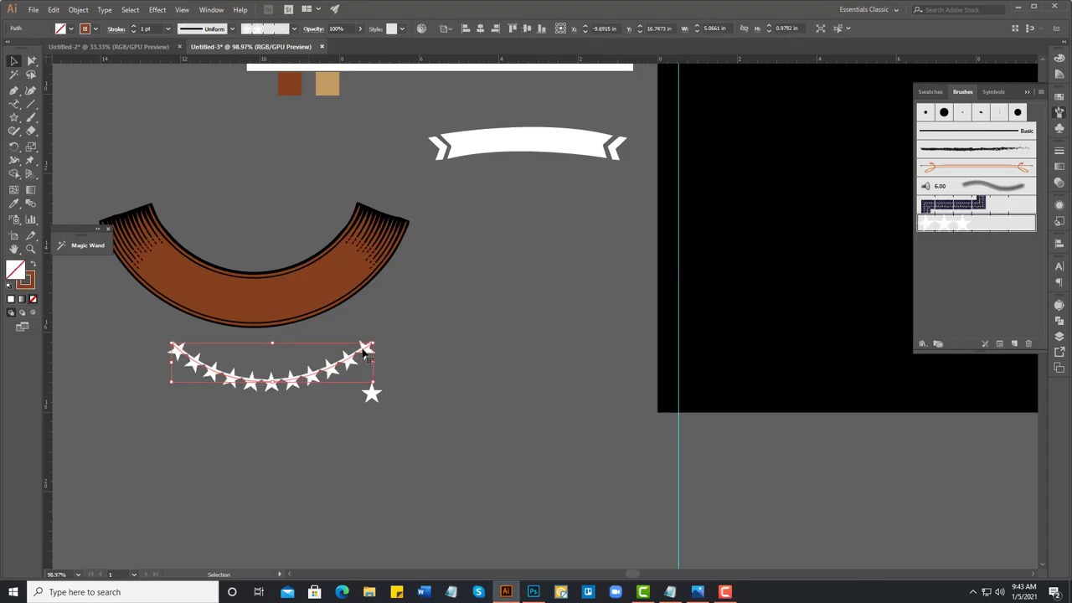
pyautogui.doubleClick(363, 354)
pyautogui.doubleClick(553, 327)
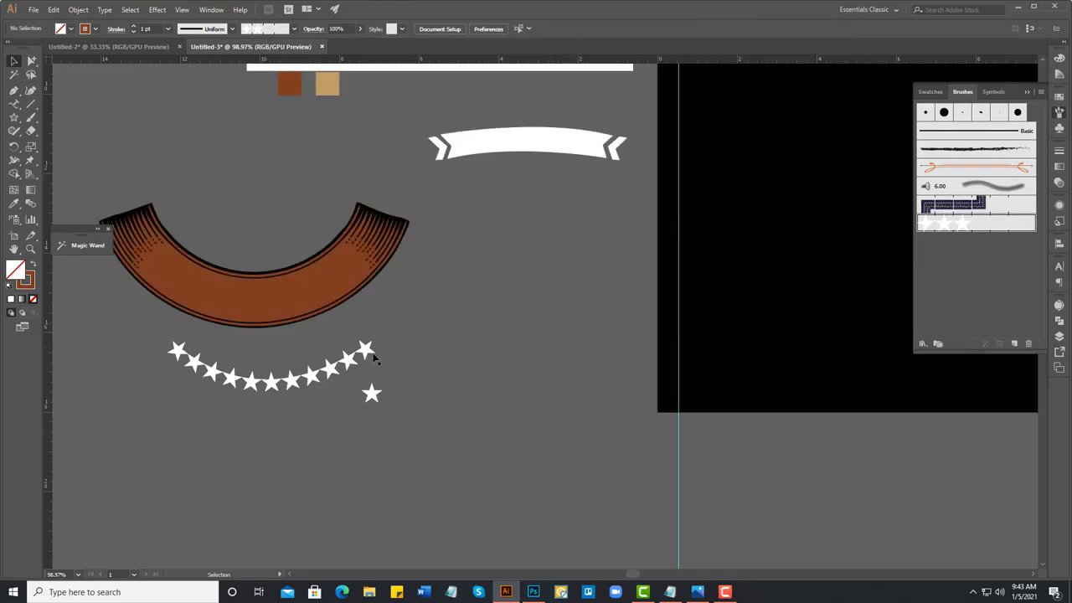
pyautogui.click(369, 355)
# Step: Set the star brush spacing to about 58% and apply it to existing strokes
pyautogui.doubleClick(946, 224)
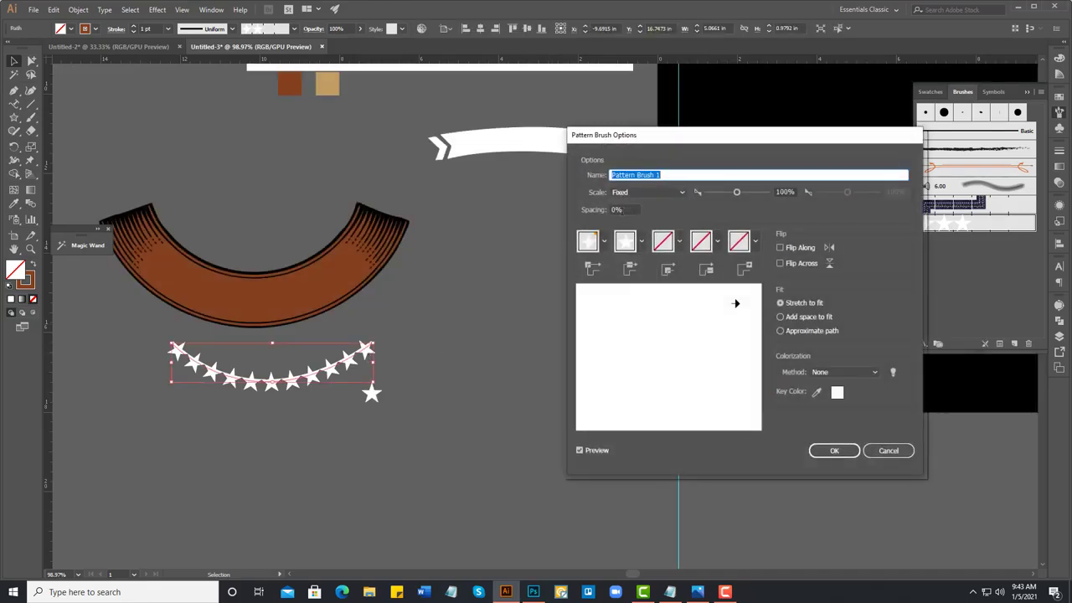
pyautogui.click(618, 210)
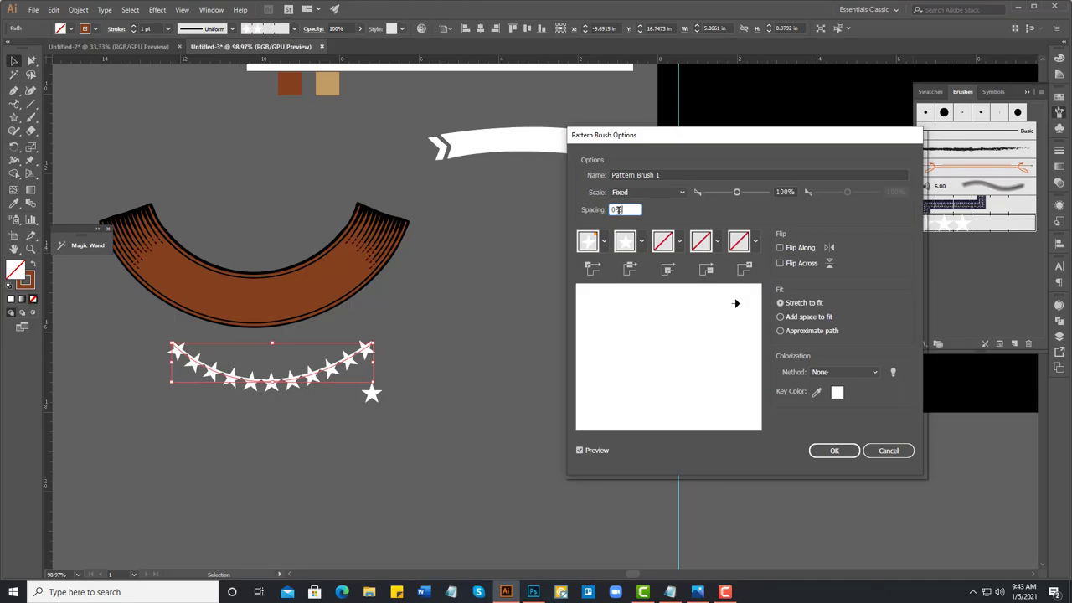
pyautogui.hotkey('shift', 'Up')
pyautogui.hotkey('shift', 'Up')
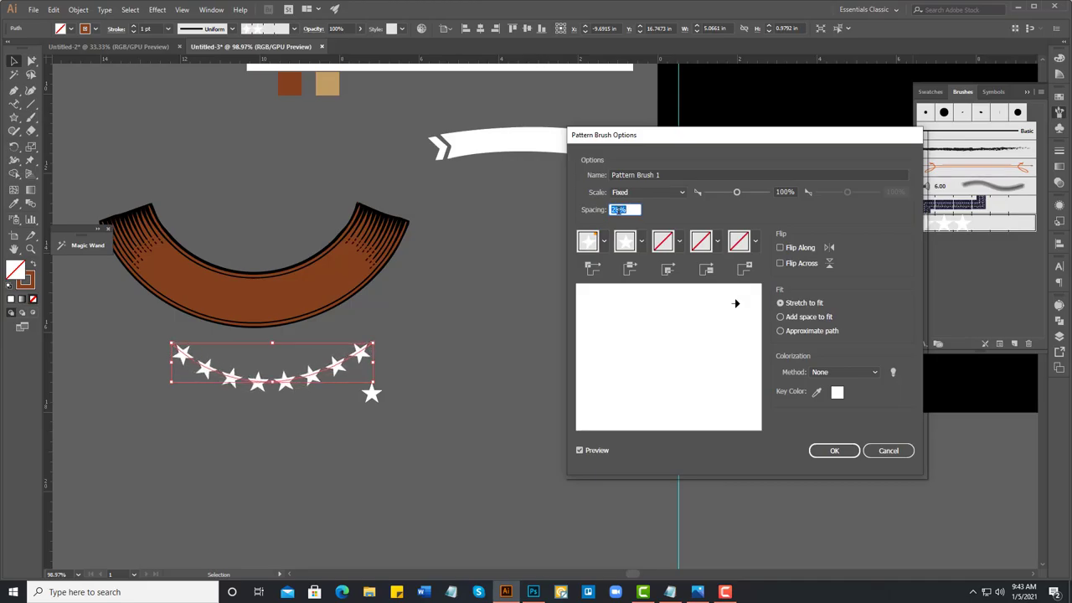
pyautogui.hotkey('shift', 'Up')
pyautogui.hotkey('shift', 'Up')
pyautogui.hotkey('shift', 'Up')
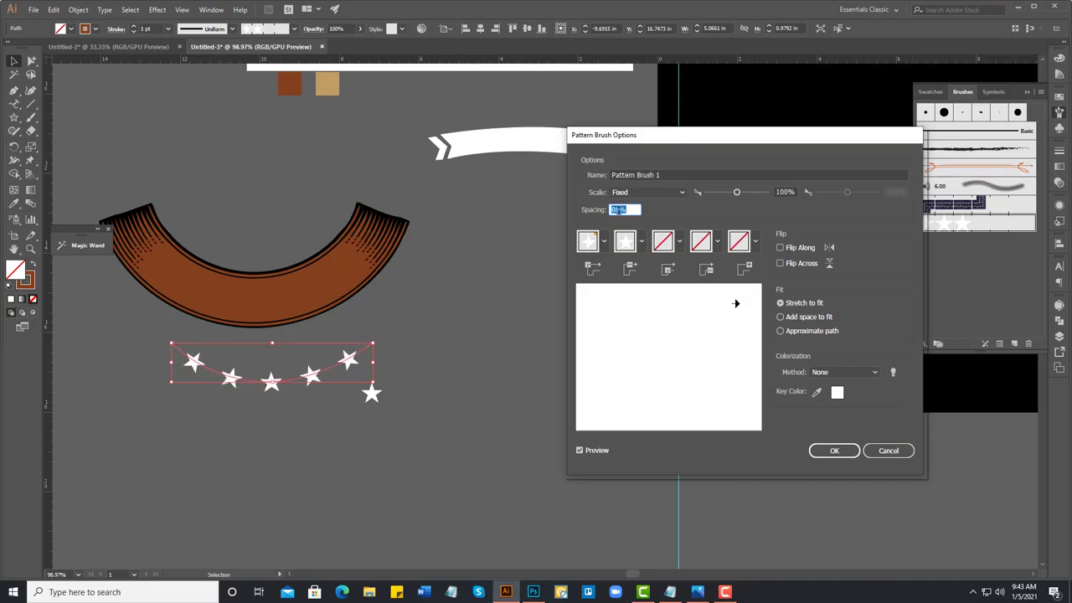
pyautogui.hotkey('shift', 'Down')
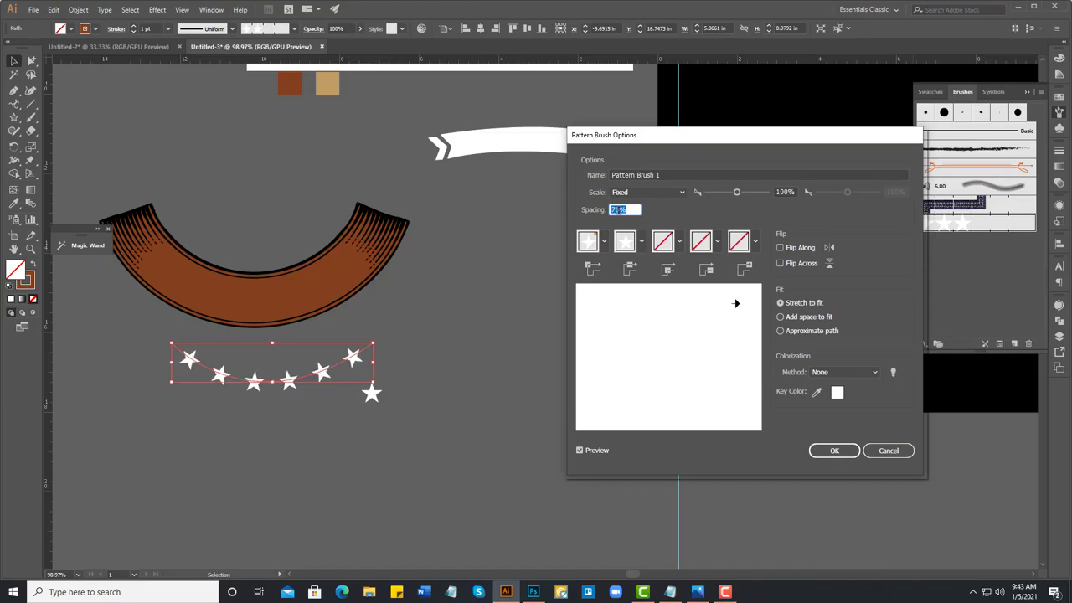
pyautogui.hotkey('shift', 'Down')
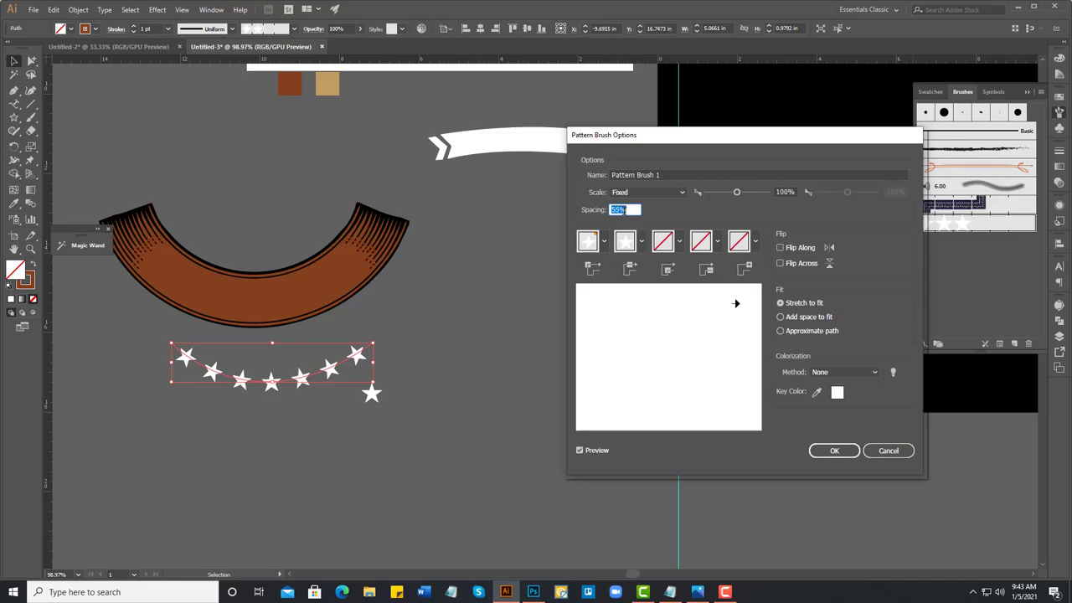
pyautogui.hotkey('shift', 'Up')
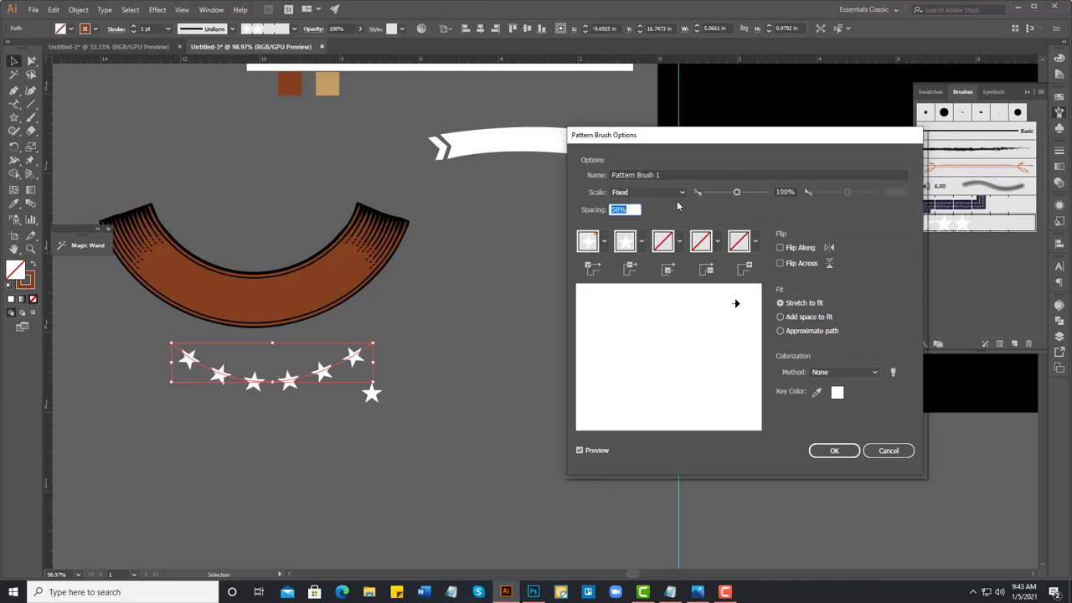
pyautogui.click(834, 453)
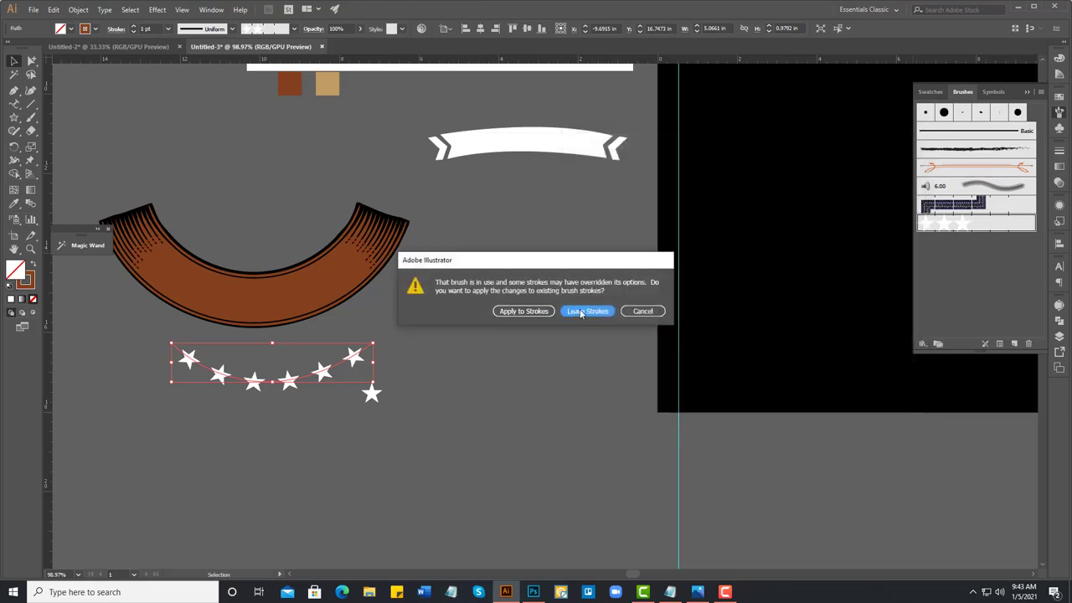
pyautogui.click(525, 312)
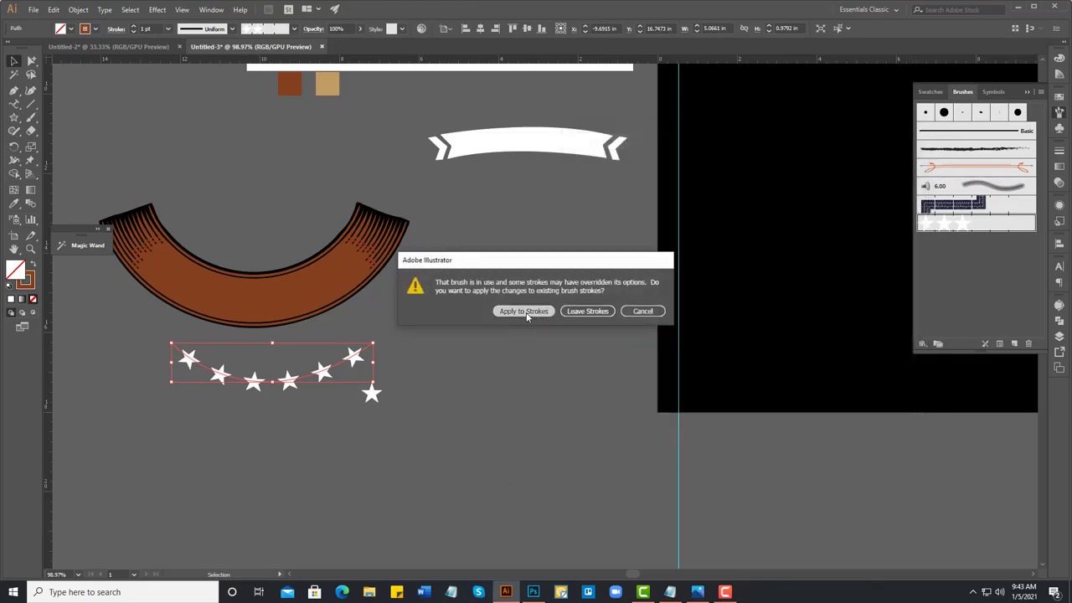
pyautogui.click(460, 331)
pyautogui.moveTo(469, 263)
pyautogui.mouseDown()
pyautogui.moveTo(506, 487)
pyautogui.moveTo(494, 389)
pyautogui.mouseUp()
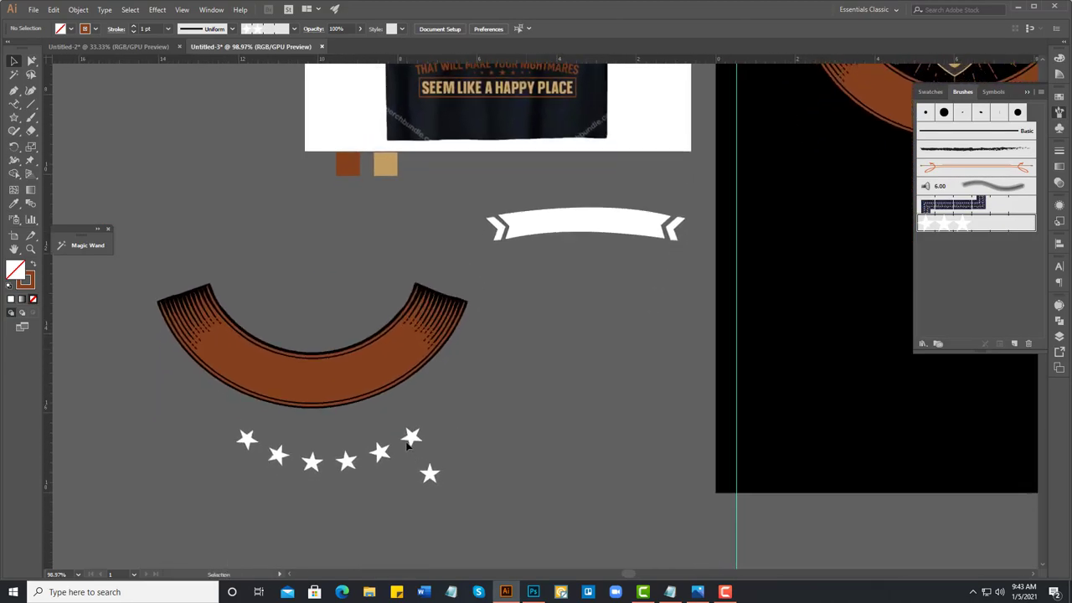
# Step: Nudge the star row up onto the brown arc and expand its appearance into star shapes
pyautogui.click(392, 364)
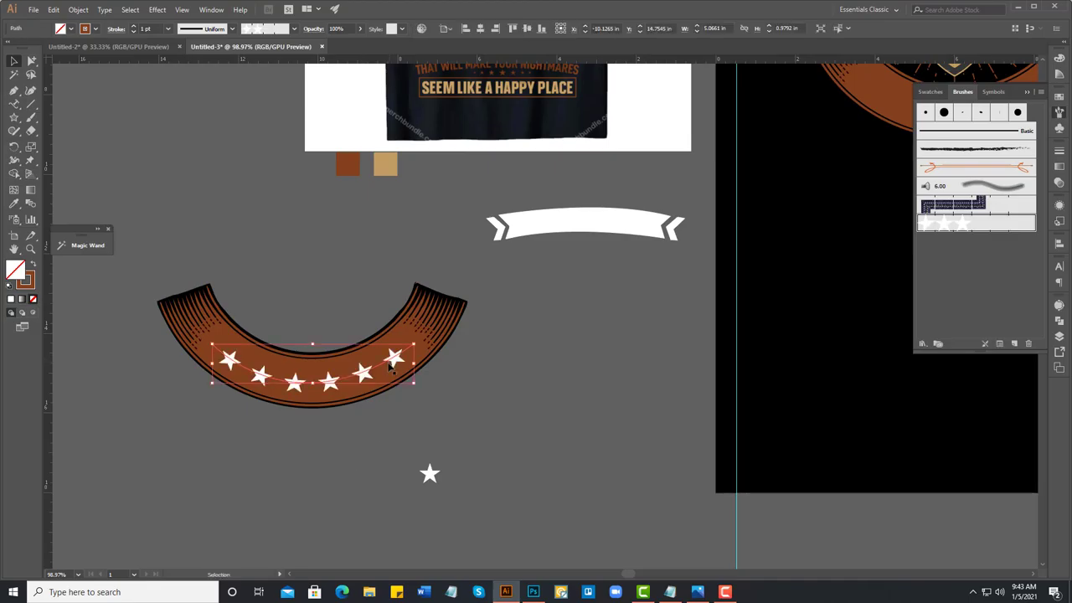
pyautogui.press('Up')
pyautogui.press('Up')
pyautogui.press('Up')
pyautogui.press('Up')
pyautogui.press('Up')
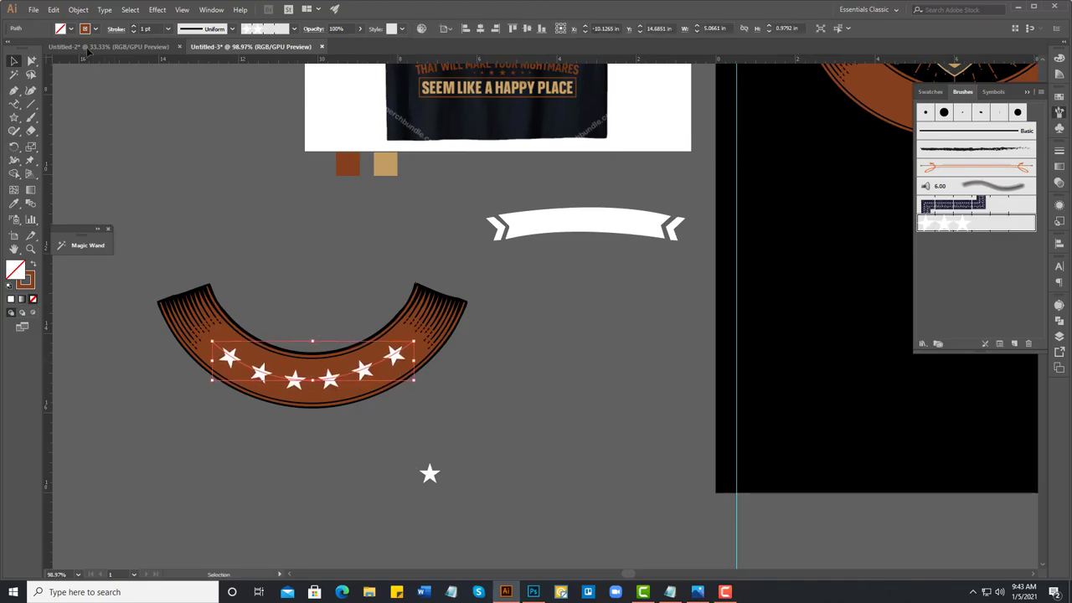
pyautogui.click(77, 10)
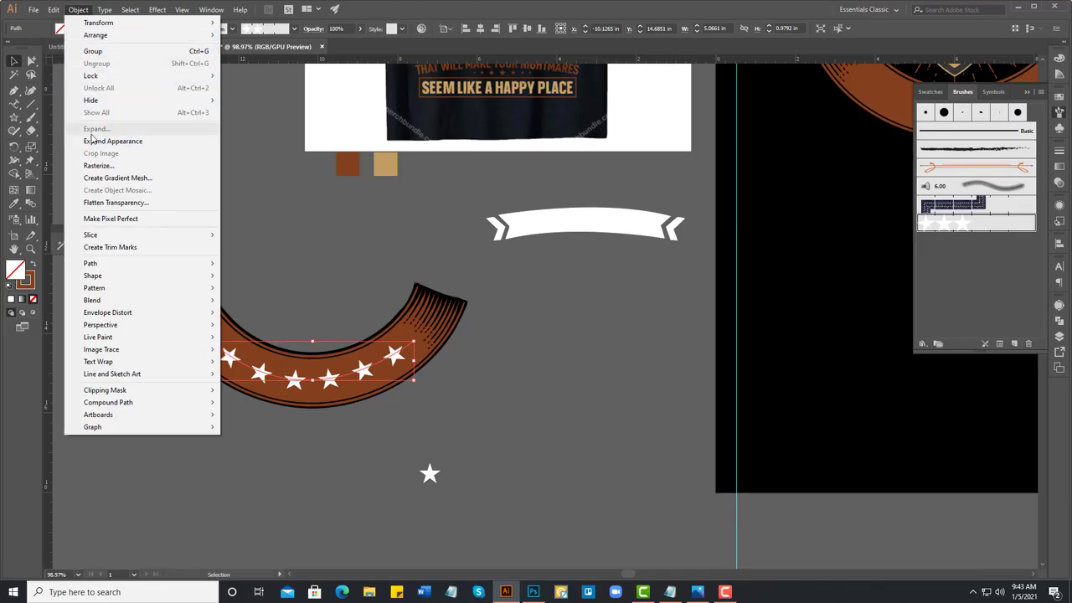
pyautogui.click(95, 143)
pyautogui.click(248, 340)
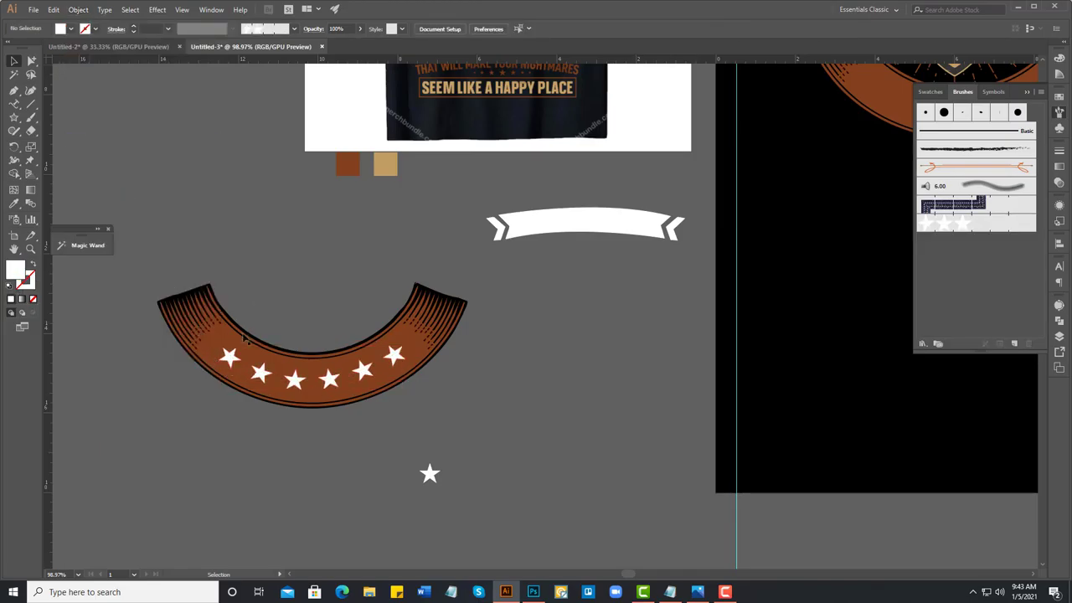
pyautogui.click(233, 360)
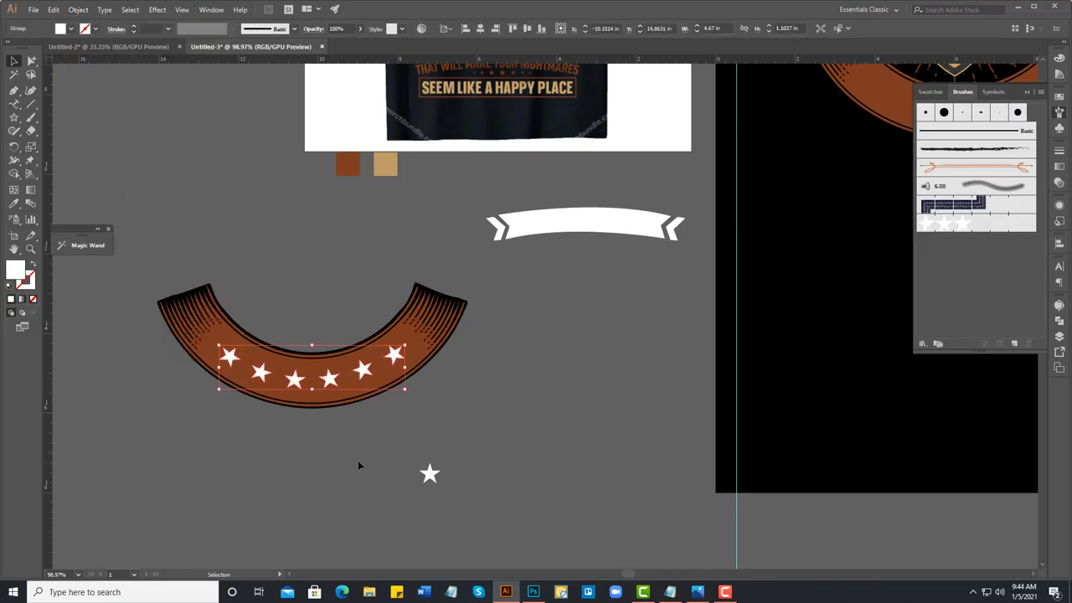
pyautogui.click(441, 400)
pyautogui.scroll(-3, 441, 402)
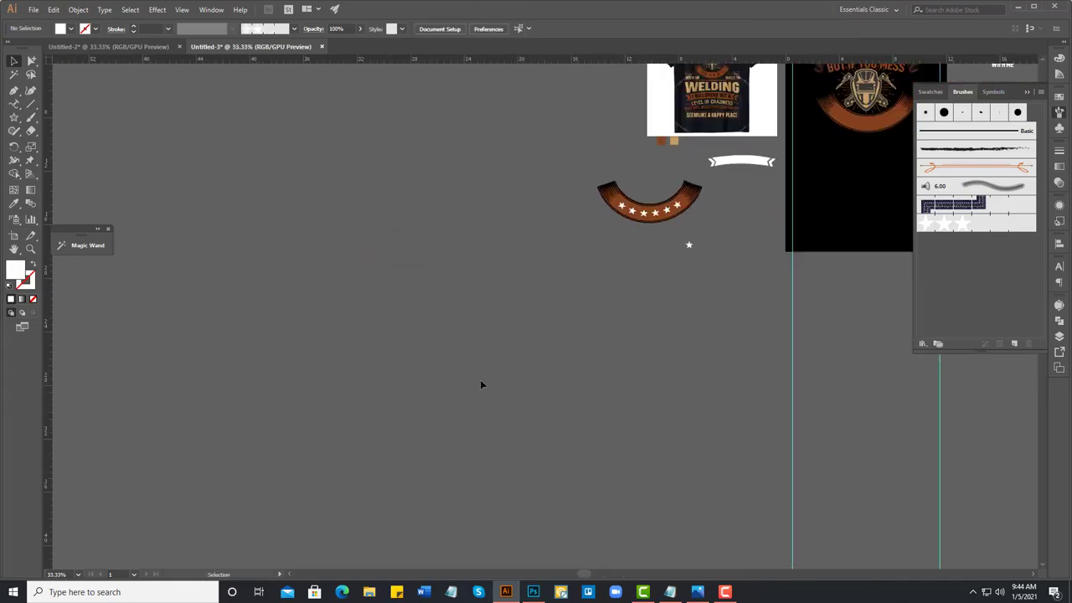
# Step: Group the brown arc with its stars and move it onto the artboard beneath the emblem
pyautogui.moveTo(600, 360); pyautogui.dragTo(536, 438)
pyautogui.click(536, 384)
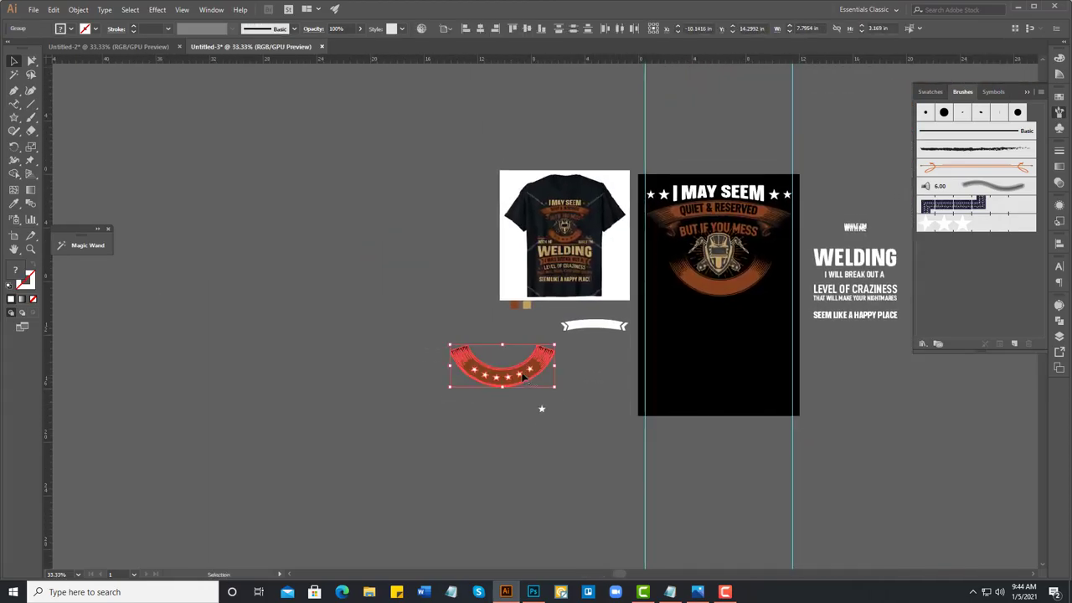
pyautogui.rightClick(523, 374)
pyautogui.click(540, 441)
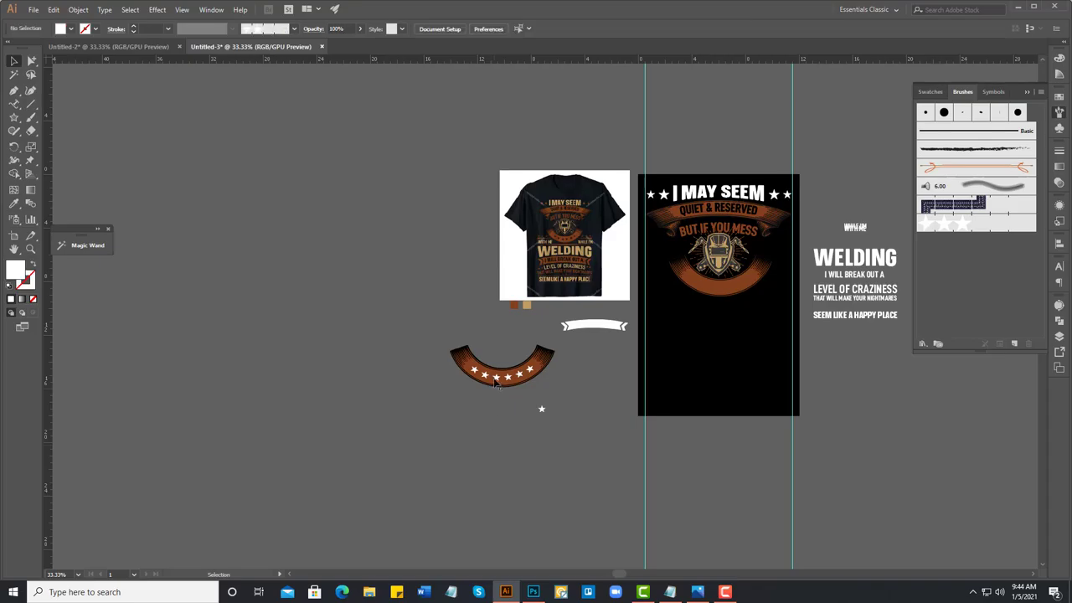
pyautogui.moveTo(500, 363)
pyautogui.mouseDown()
pyautogui.moveTo(712, 333)
pyautogui.moveTo(418, 397)
pyautogui.mouseUp()
pyautogui.scroll(2, 790, 411)
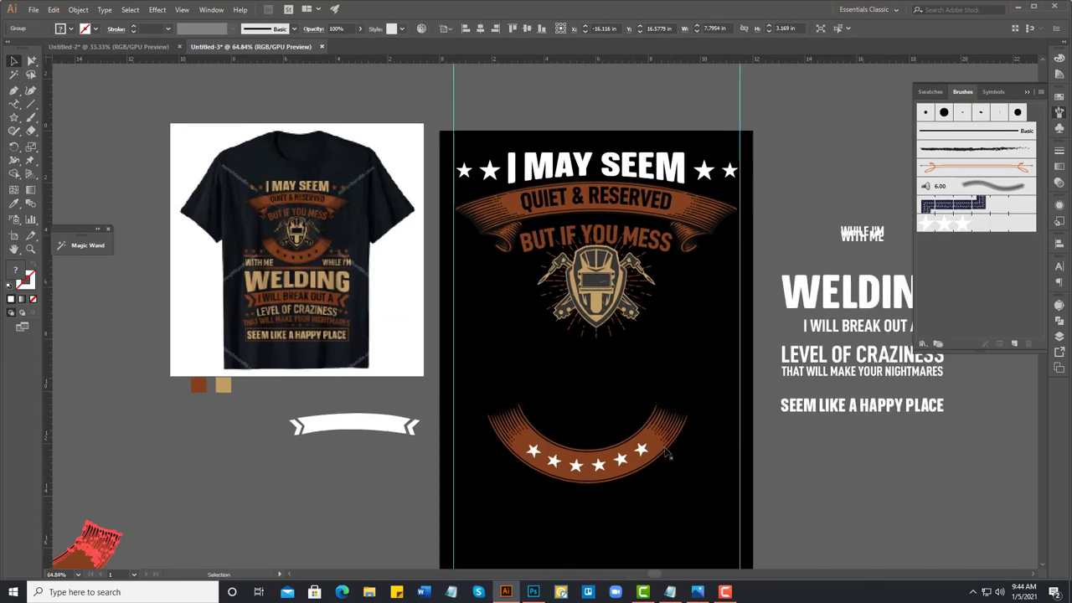
pyautogui.moveTo(117, 532); pyautogui.dragTo(670, 332)
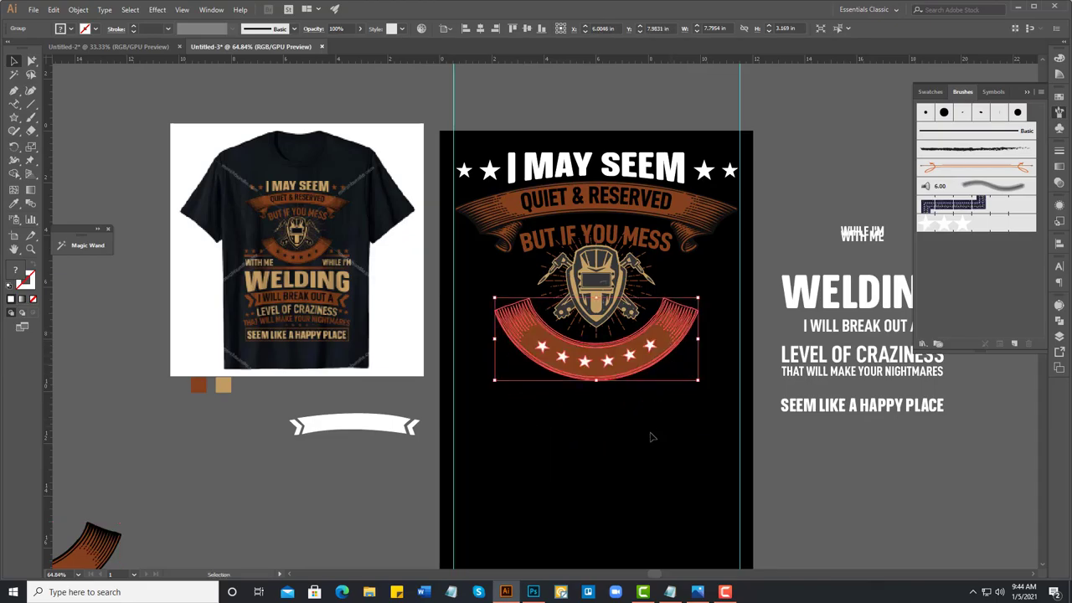
pyautogui.click(652, 437)
# Step: Enlarge the welding-helmet emblem from its centre, then reselect the bottom star banner
pyautogui.scroll(2, 591, 440)
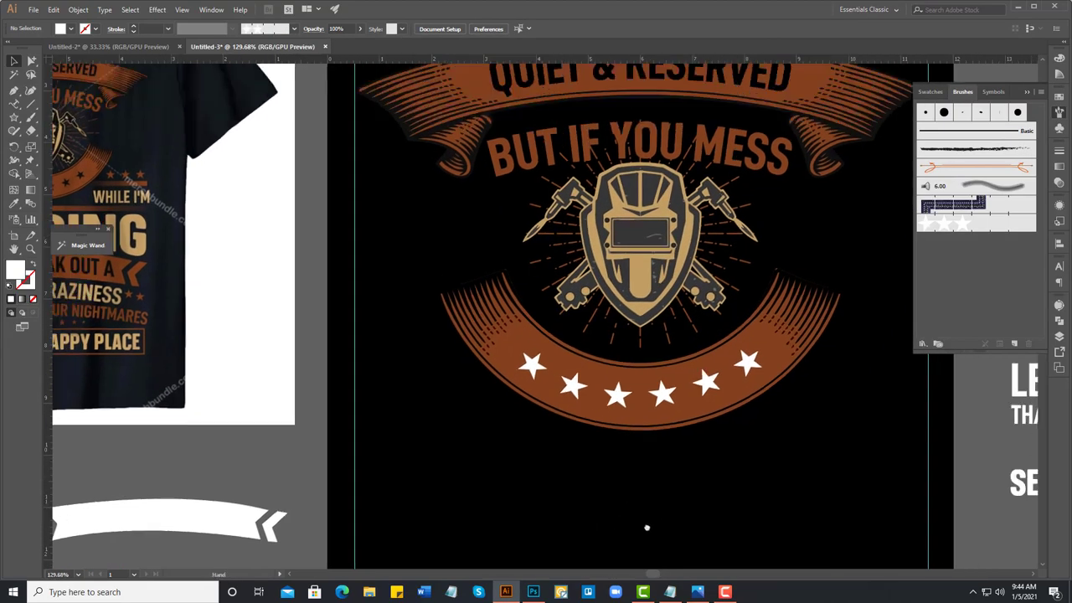
pyautogui.moveTo(703, 306); pyautogui.dragTo(649, 381)
pyautogui.click(668, 315)
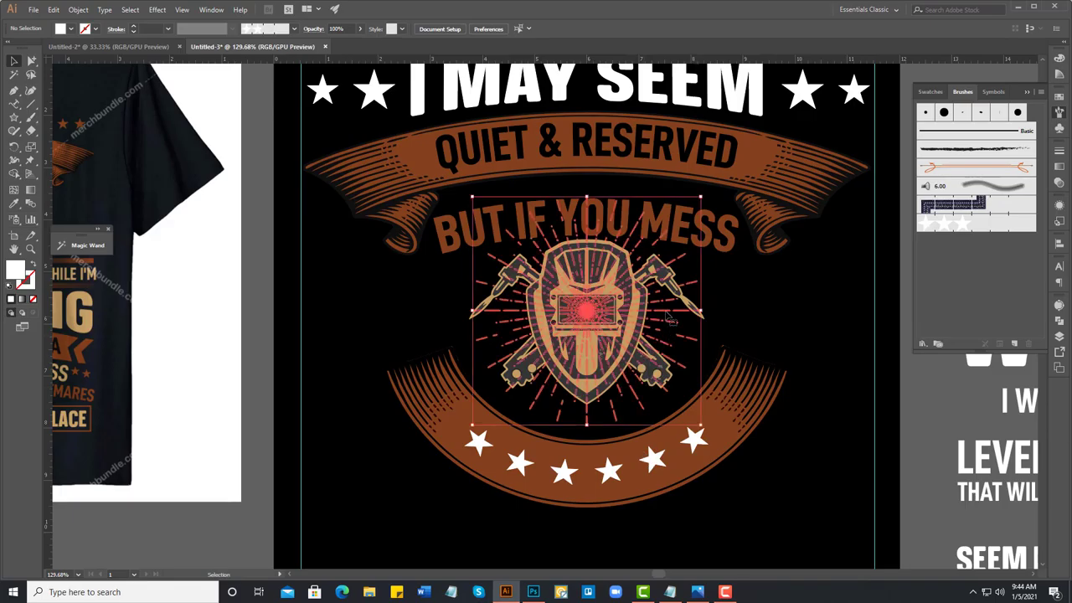
pyautogui.moveTo(702, 427); pyautogui.dragTo(715, 439)
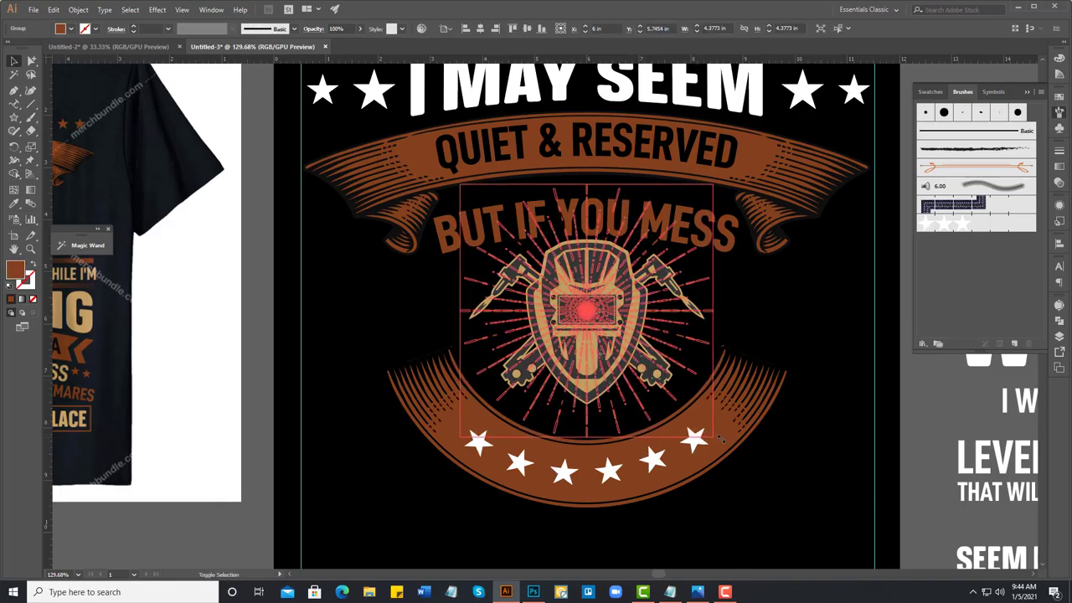
pyautogui.click(711, 509)
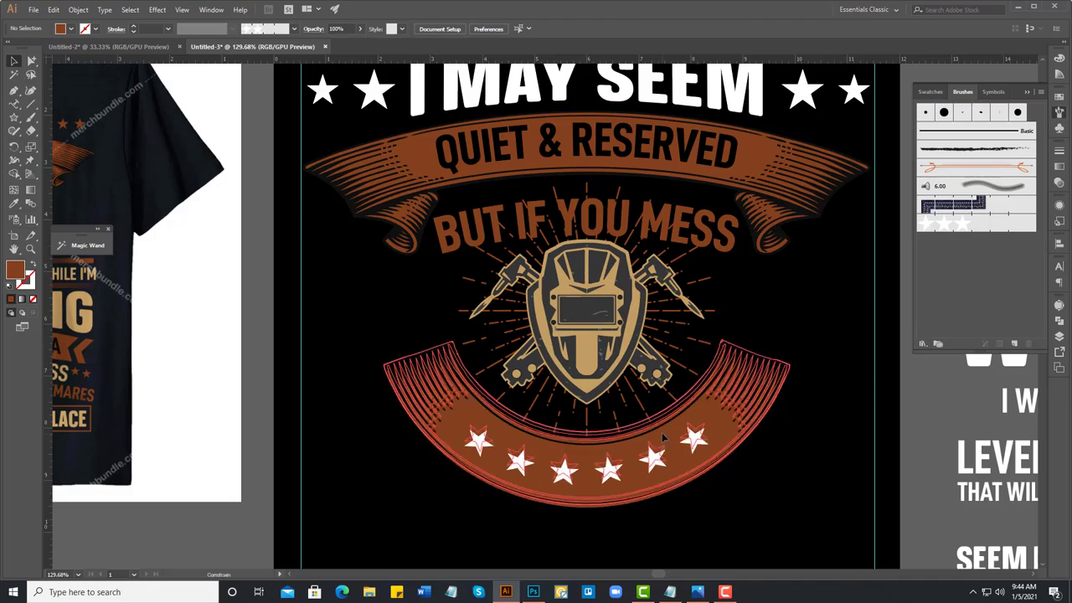
pyautogui.click(681, 503)
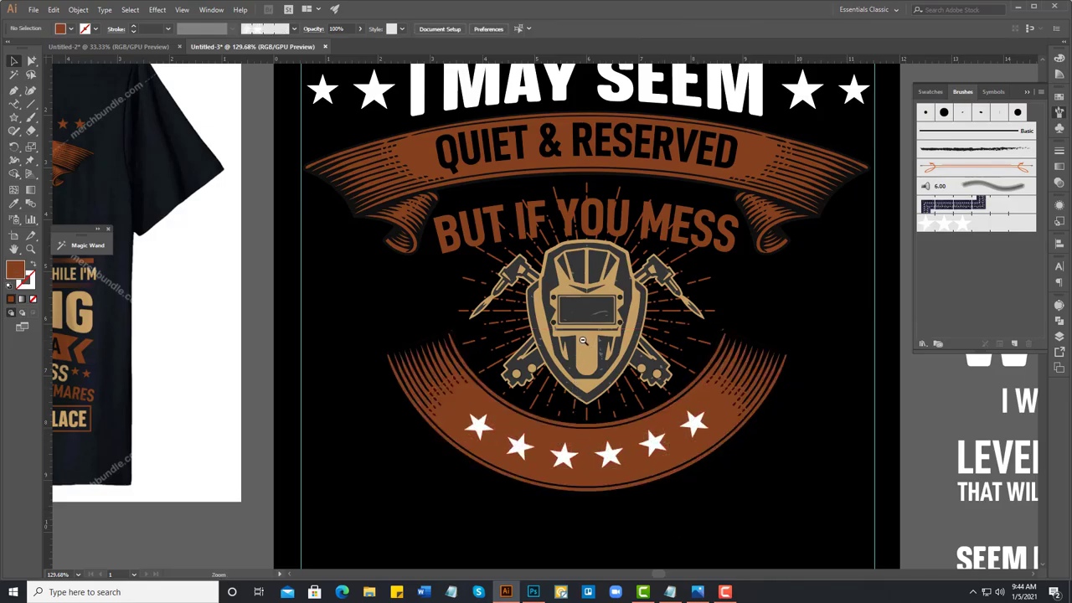
pyautogui.keyDown('ctrl'); pyautogui.keyDown('alt'); pyautogui.click(560, 347); pyautogui.keyUp('alt'); pyautogui.keyUp('ctrl')
pyautogui.click(607, 323)
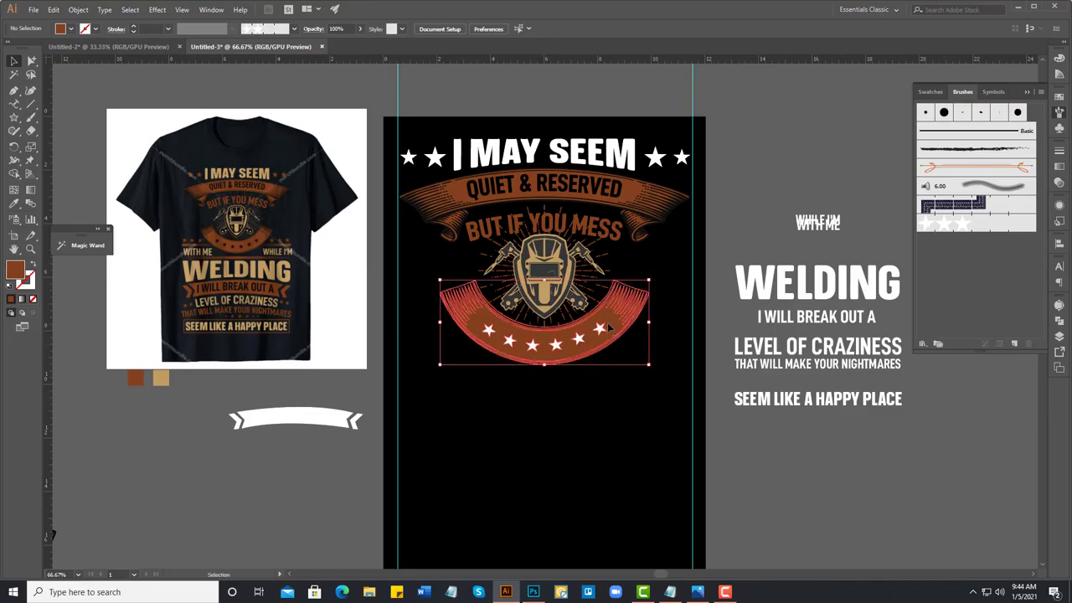
# Step: Collapse the Brushes panel and open the Align panel's Align To options
pyautogui.click(1028, 95)
pyautogui.click(1059, 245)
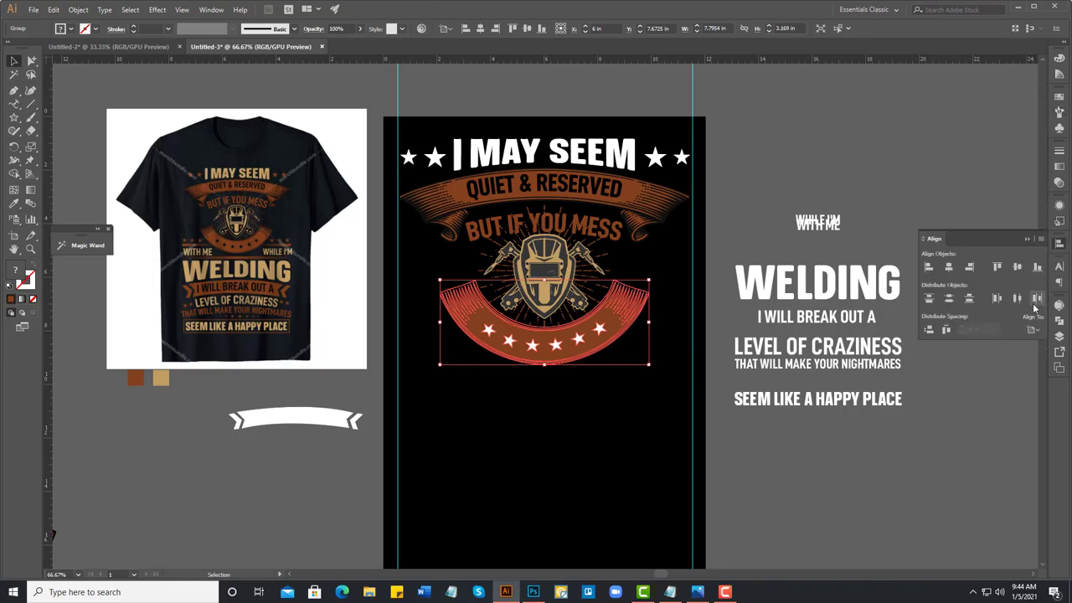
pyautogui.click(1037, 333)
pyautogui.click(1001, 367)
pyautogui.click(857, 510)
pyautogui.keyDown('alt'); pyautogui.click(557, 331); pyautogui.keyUp('alt')
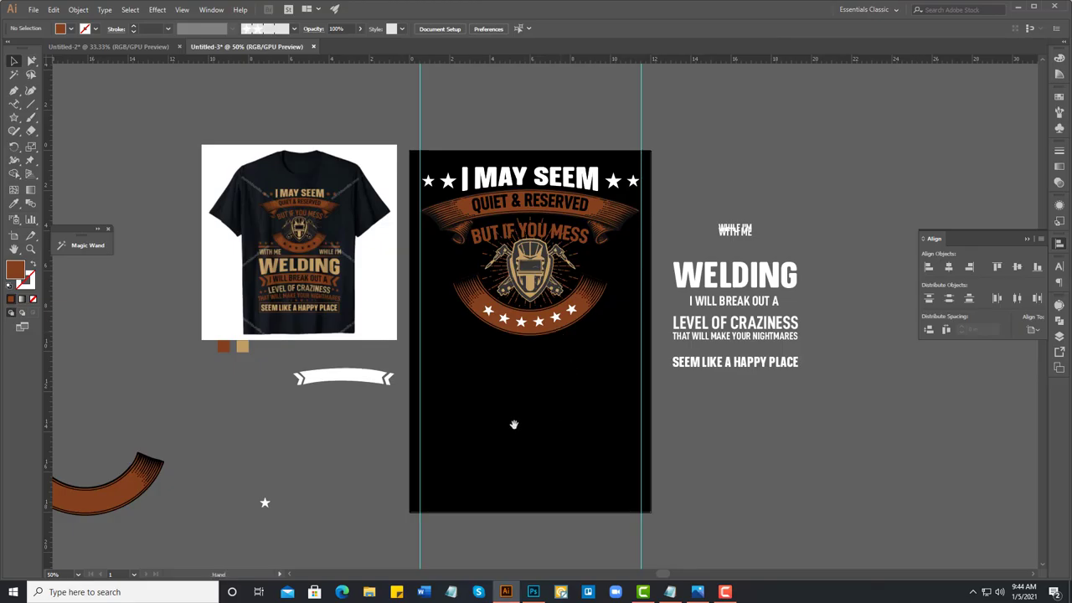
pyautogui.moveTo(509, 428); pyautogui.dragTo(541, 408)
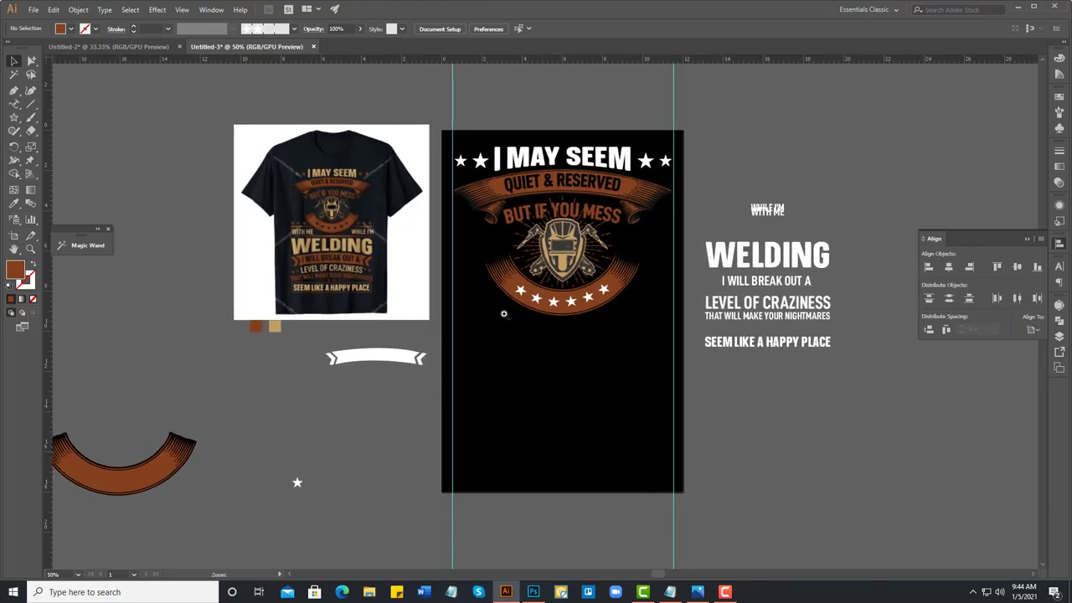
pyautogui.hotkey('ctrl', '+')
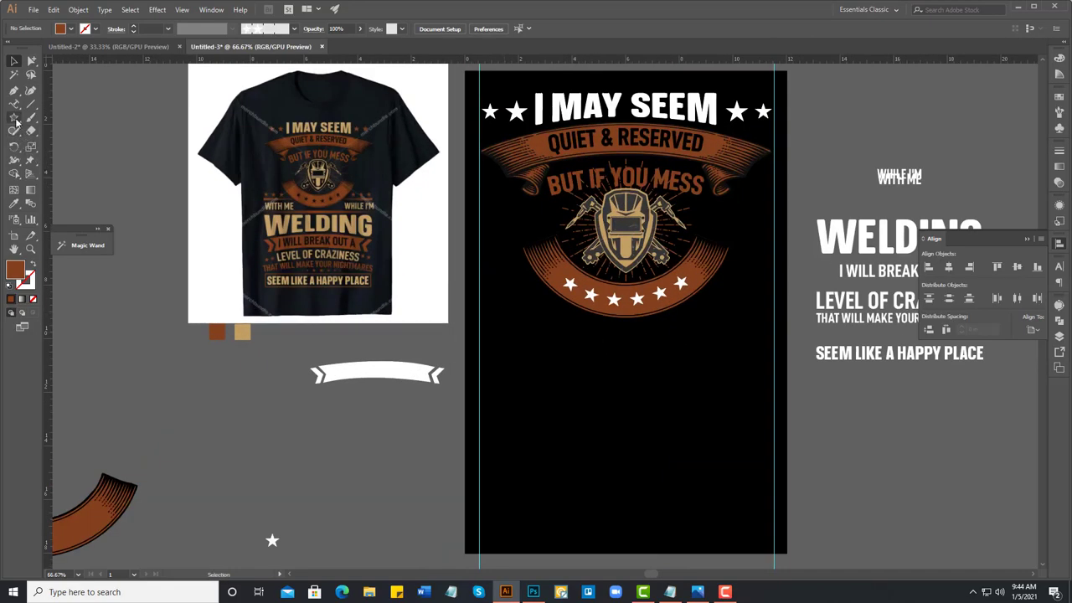
pyautogui.click(13, 117)
pyautogui.click(65, 118)
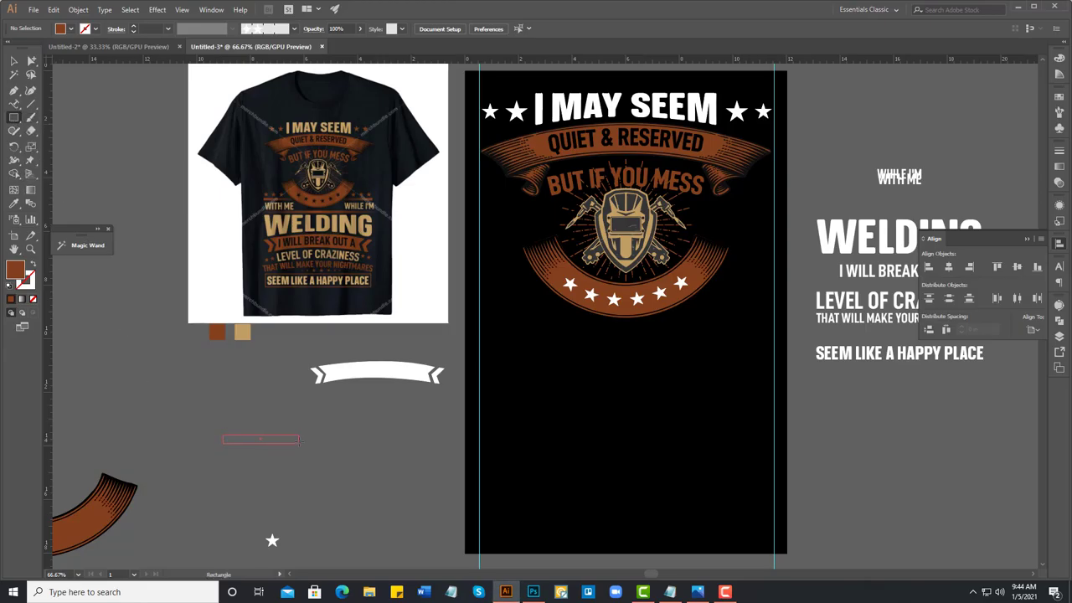
# Step: Draw a thin rectangle below the white ribbon and zoom in on it
pyautogui.moveTo(265, 444); pyautogui.dragTo(301, 440)
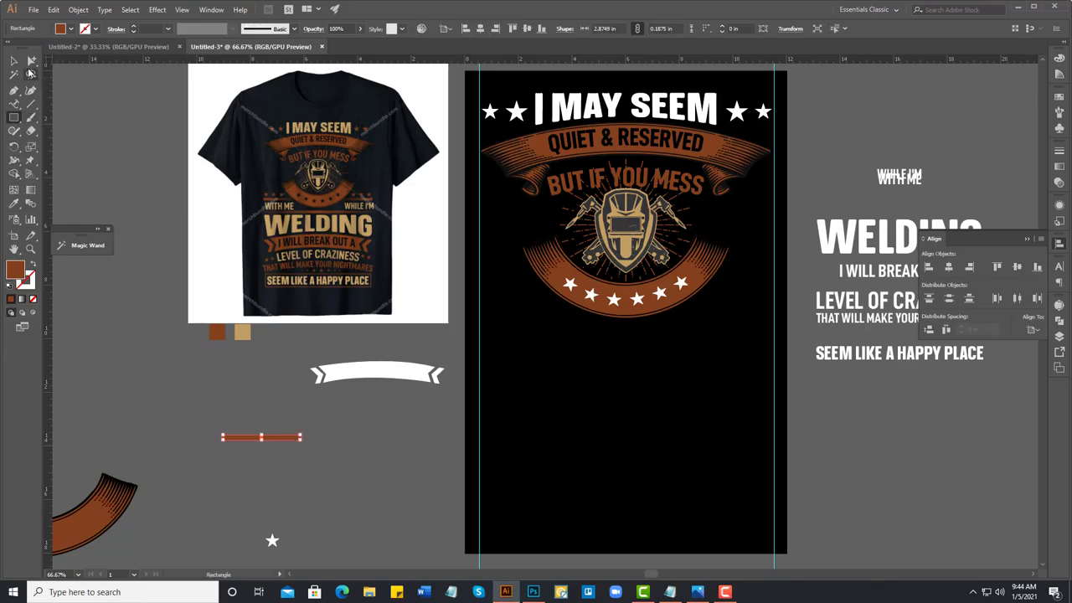
pyautogui.press('v')
pyautogui.press('z')
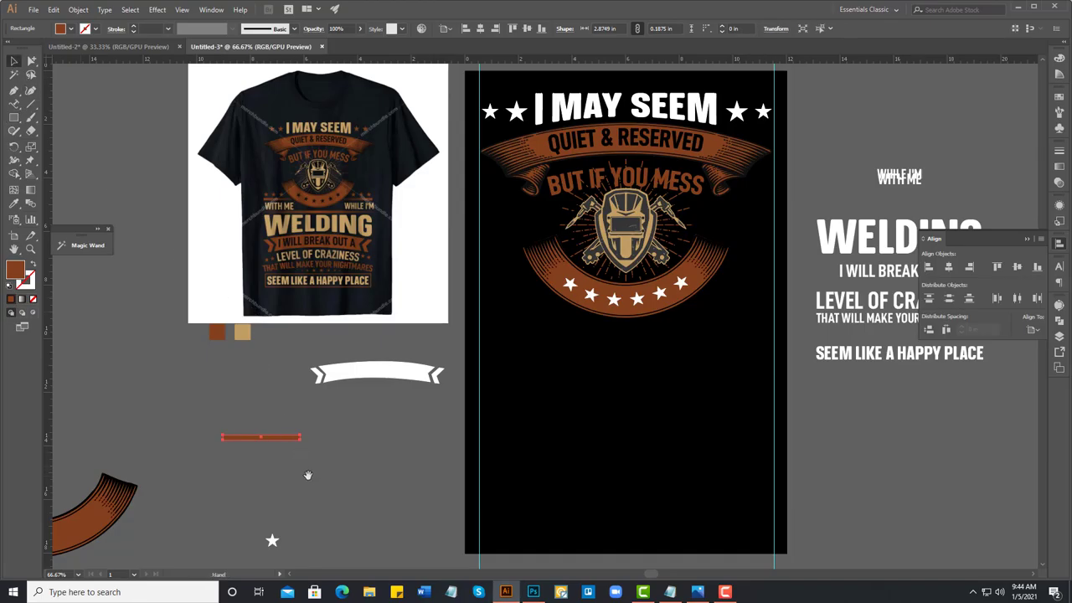
pyautogui.click(371, 438)
pyautogui.moveTo(371, 438)
pyautogui.mouseDown()
pyautogui.moveTo(518, 424)
pyautogui.moveTo(1019, 240)
pyautogui.mouseUp()
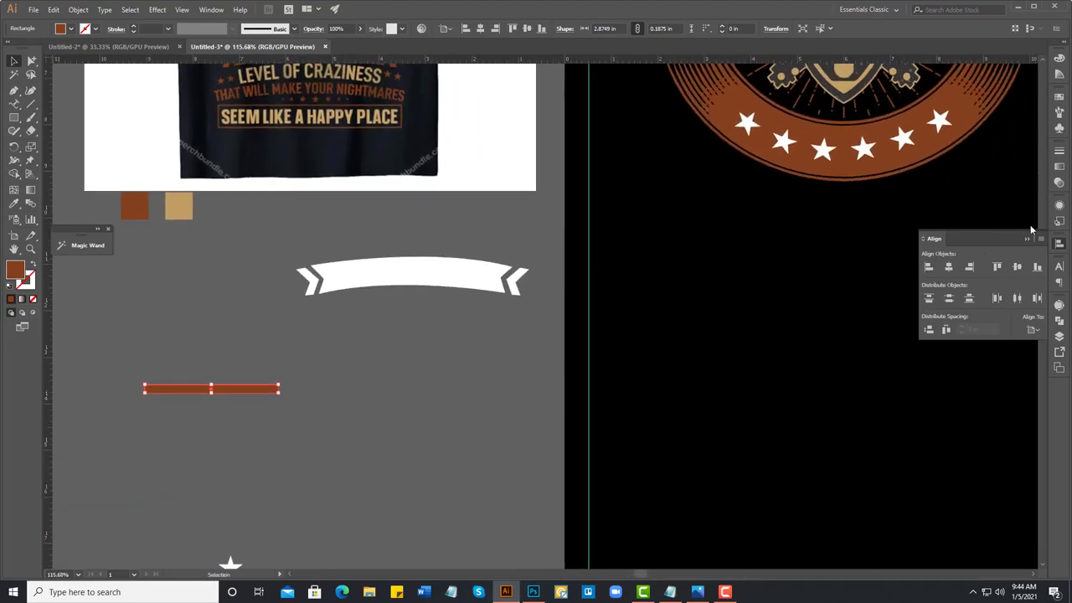
# Step: Fill the bar with a linear gradient from the ring's brown to 10% opacity
pyautogui.click(1059, 168)
pyautogui.click(957, 228)
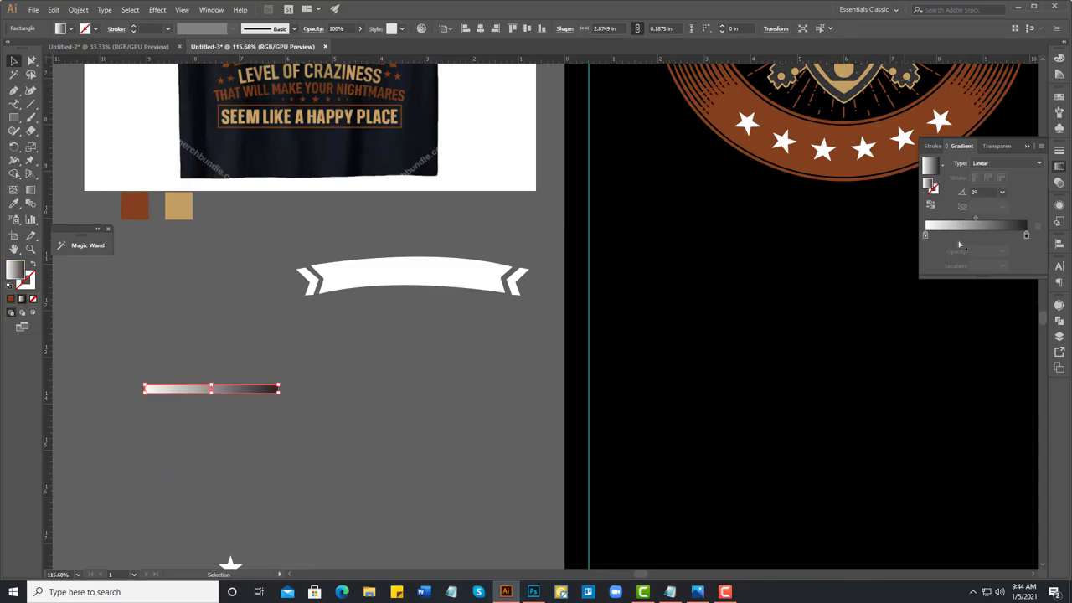
pyautogui.click(926, 236)
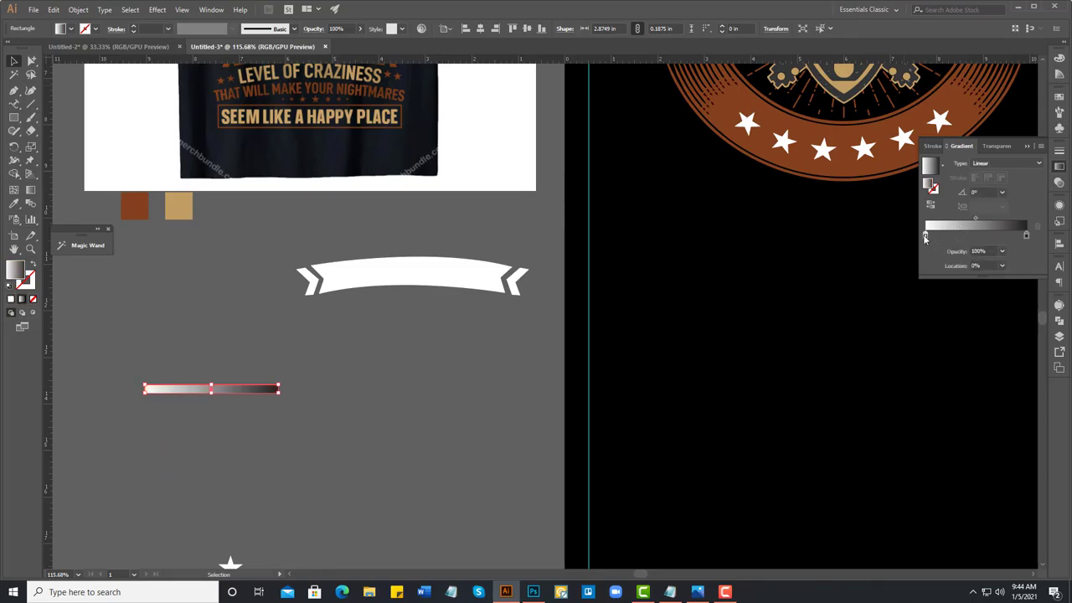
pyautogui.press('i')
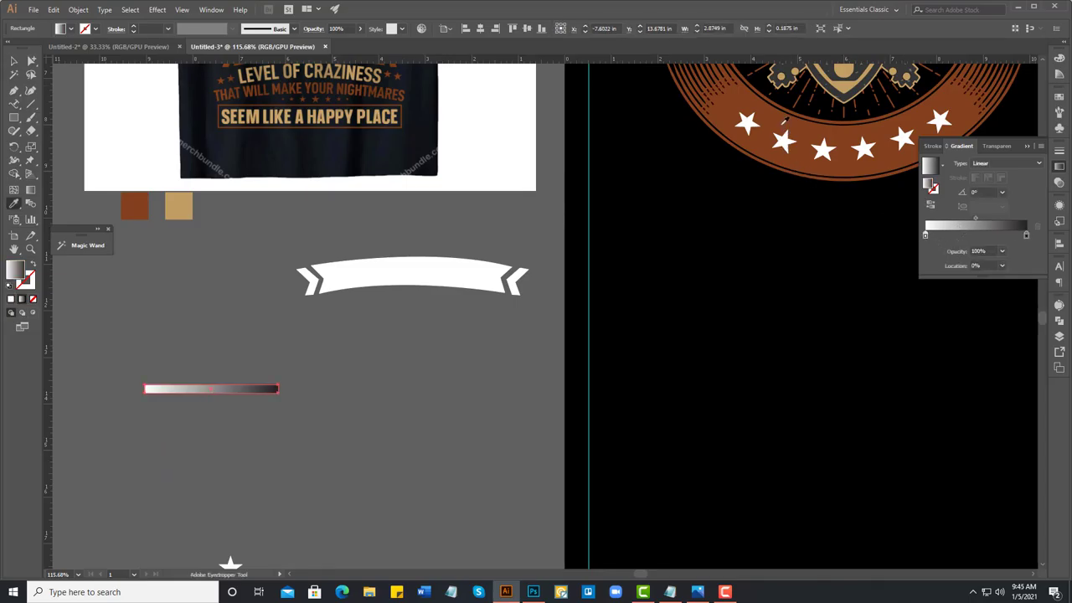
pyautogui.click(777, 143)
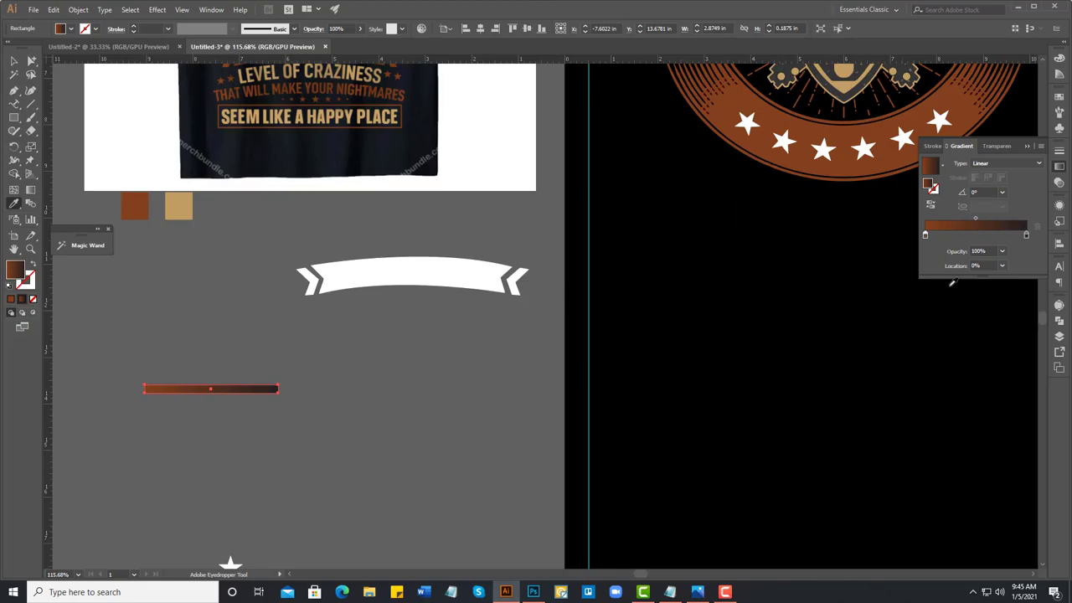
pyautogui.click(1003, 251)
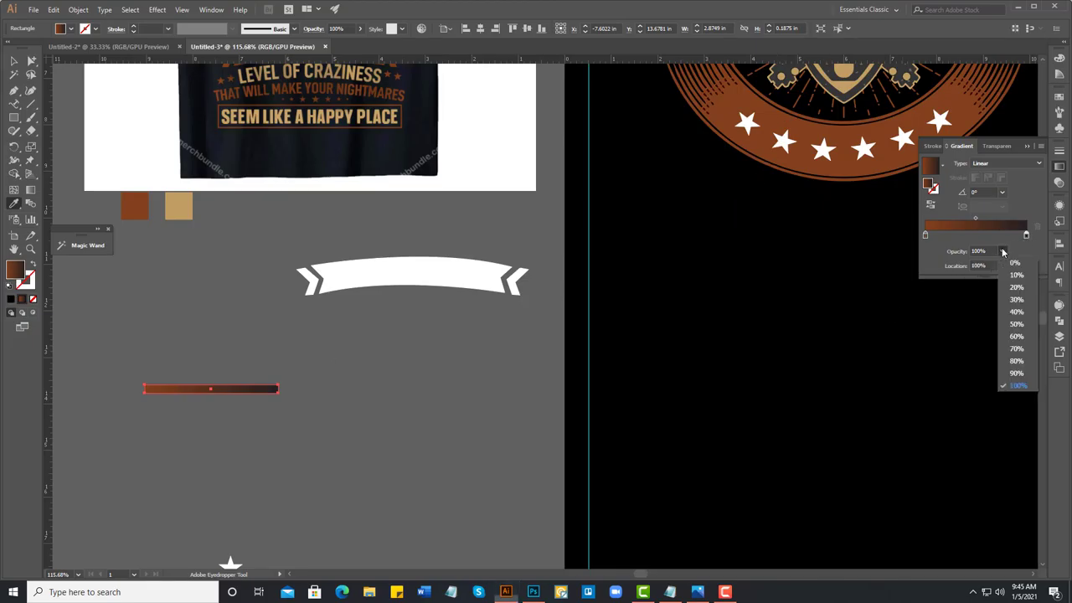
pyautogui.click(1017, 276)
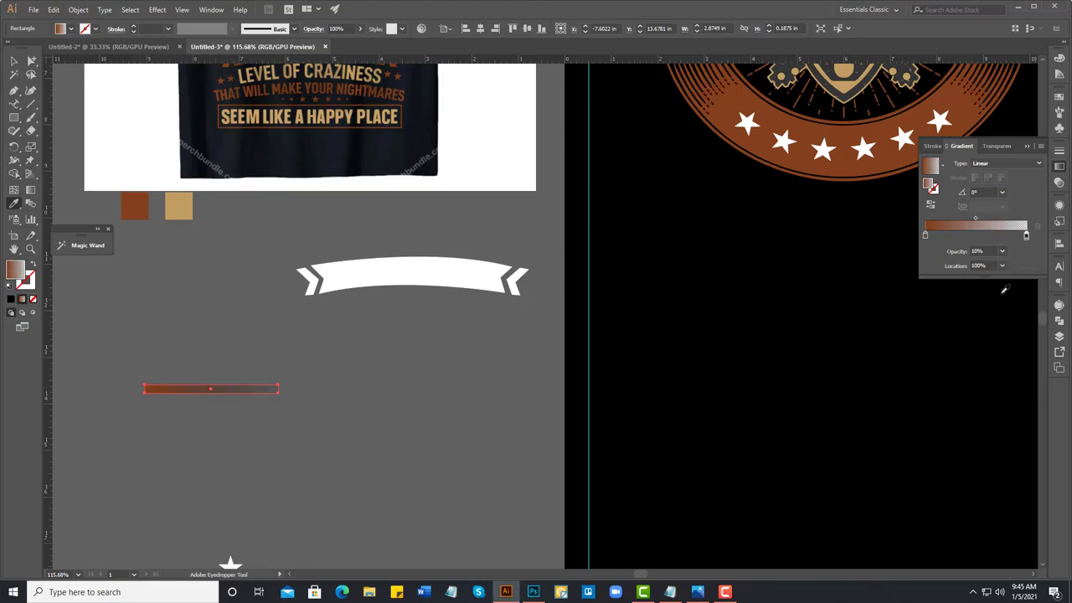
# Step: Copy the gradient bar onto the black artboard
pyautogui.click(13, 61)
pyautogui.click(173, 299)
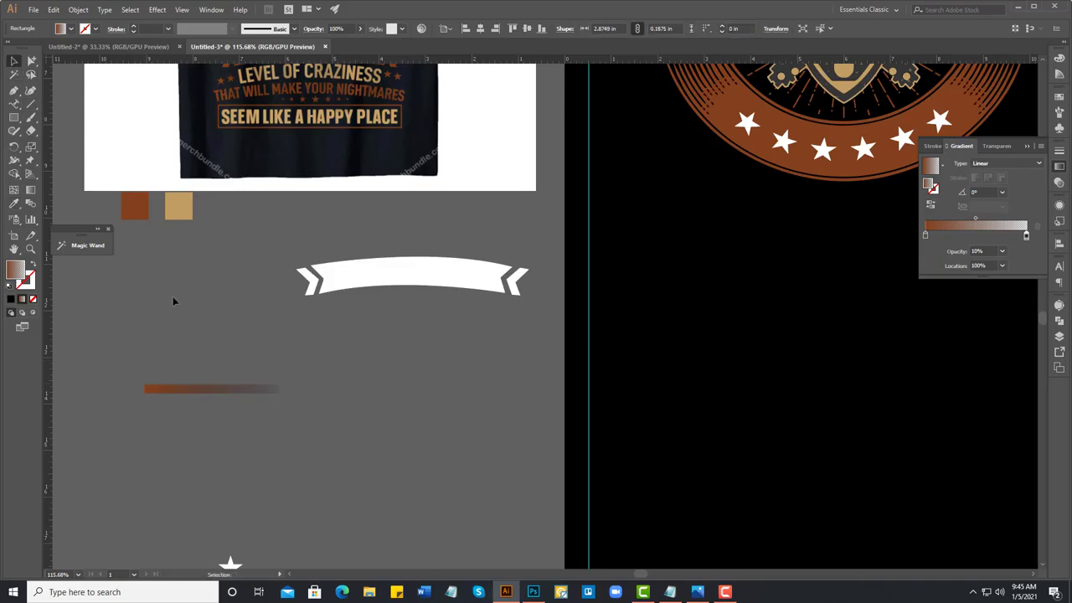
pyautogui.moveTo(376, 352); pyautogui.dragTo(410, 403)
pyautogui.moveTo(280, 443); pyautogui.dragTo(769, 294)
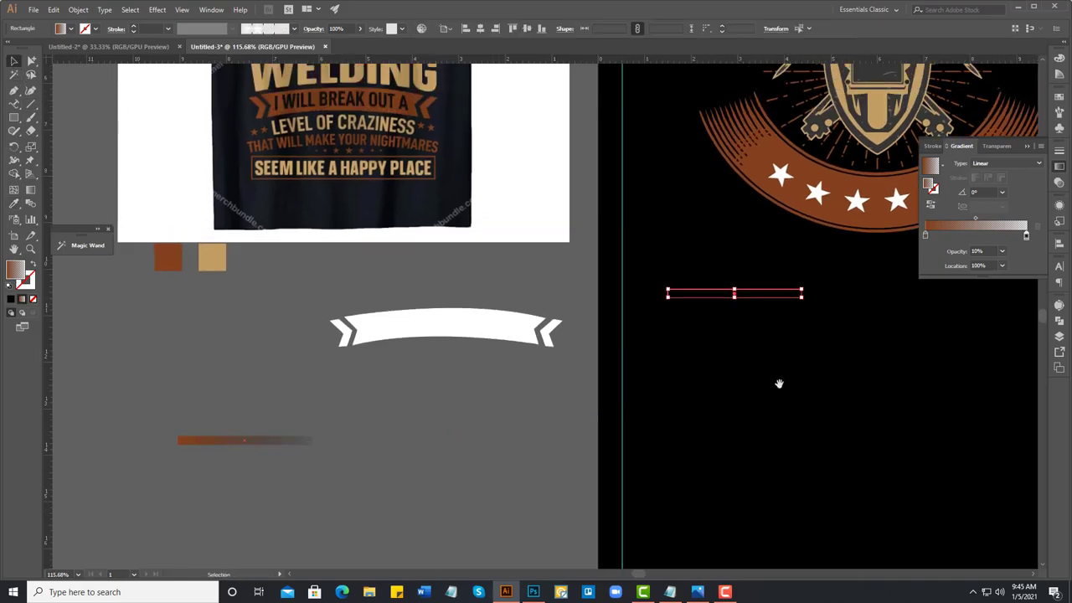
# Step: Move the gradient bar to the artboard's left edge and resize it
pyautogui.scroll(2, 628, 333)
pyautogui.keyDown('alt'); pyautogui.click(628, 333); pyautogui.keyUp('alt')
pyautogui.scroll(3, 699, 371)
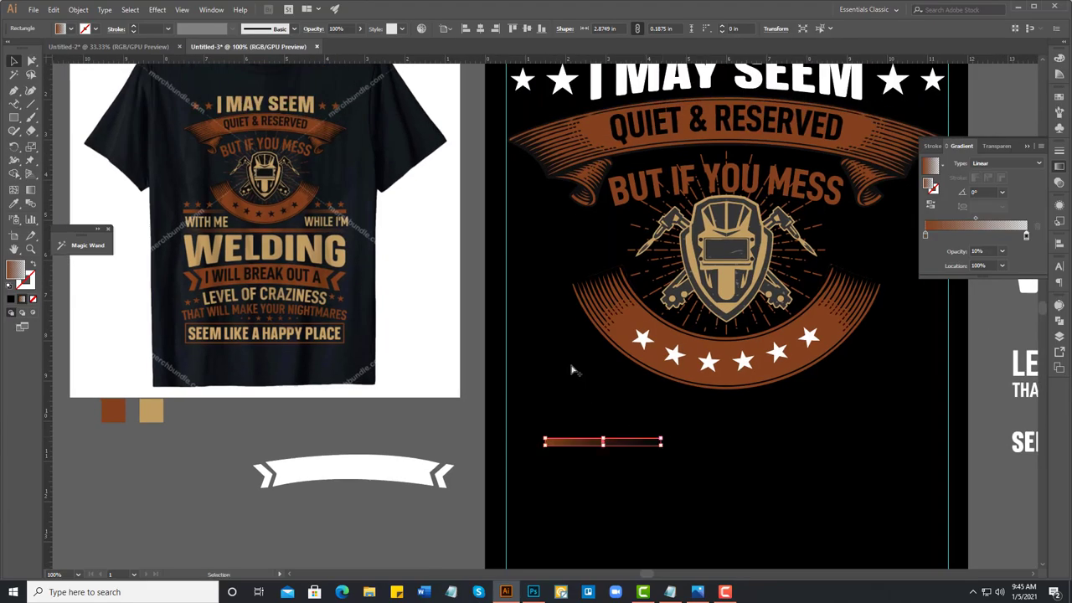
pyautogui.keyDown('alt'); pyautogui.click(572, 369); pyautogui.keyUp('alt')
pyautogui.press('v')
pyautogui.moveTo(554, 376); pyautogui.dragTo(530, 340)
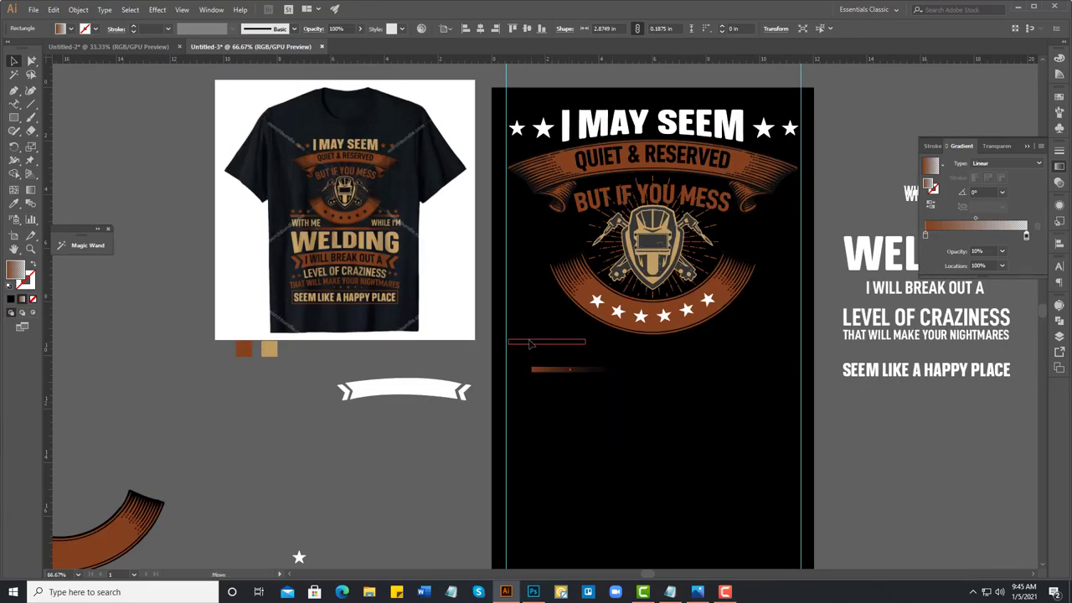
pyautogui.scroll(2, 556, 335)
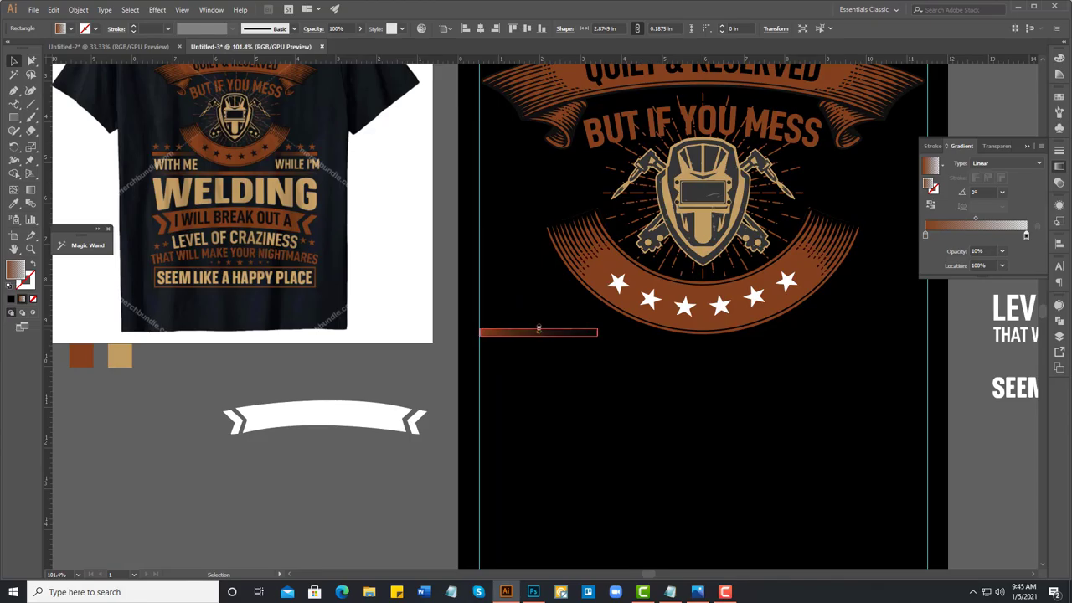
pyautogui.moveTo(538, 331); pyautogui.dragTo(538, 327)
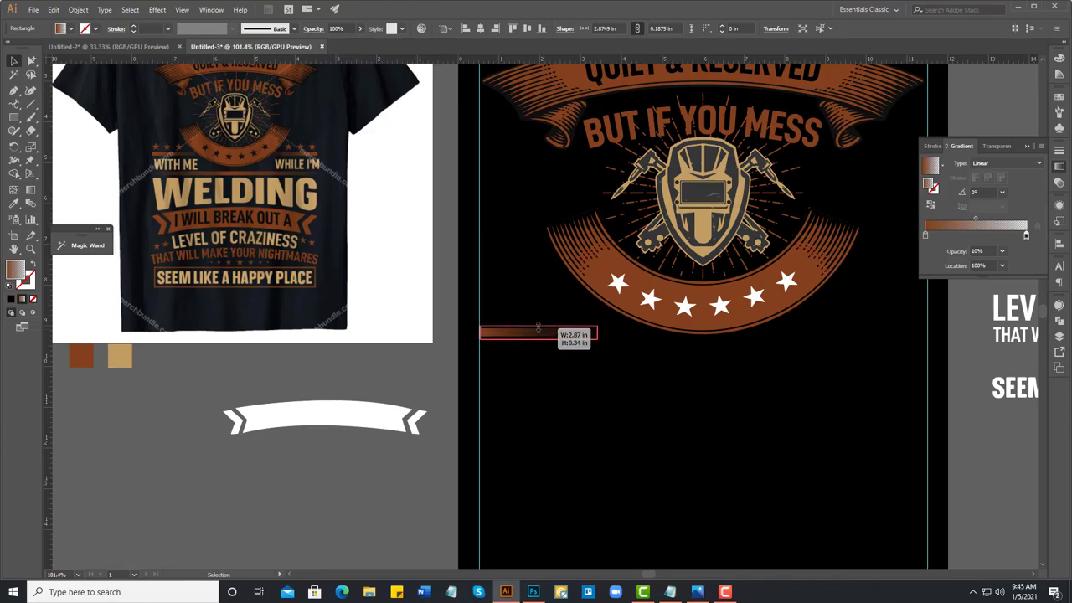
pyautogui.click(586, 364)
pyautogui.click(567, 335)
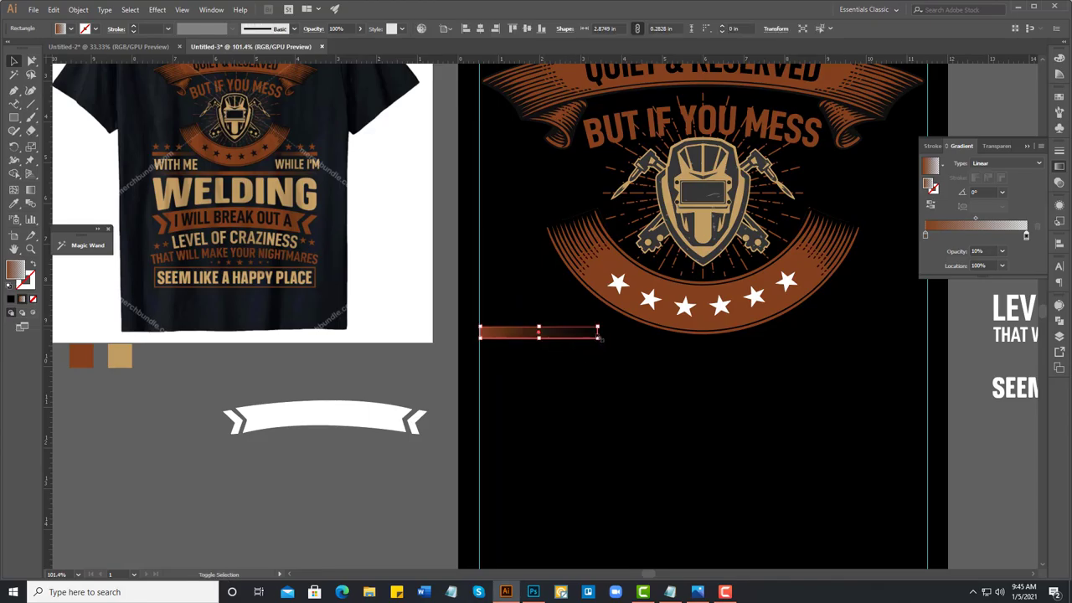
pyautogui.moveTo(598, 335); pyautogui.dragTo(627, 340)
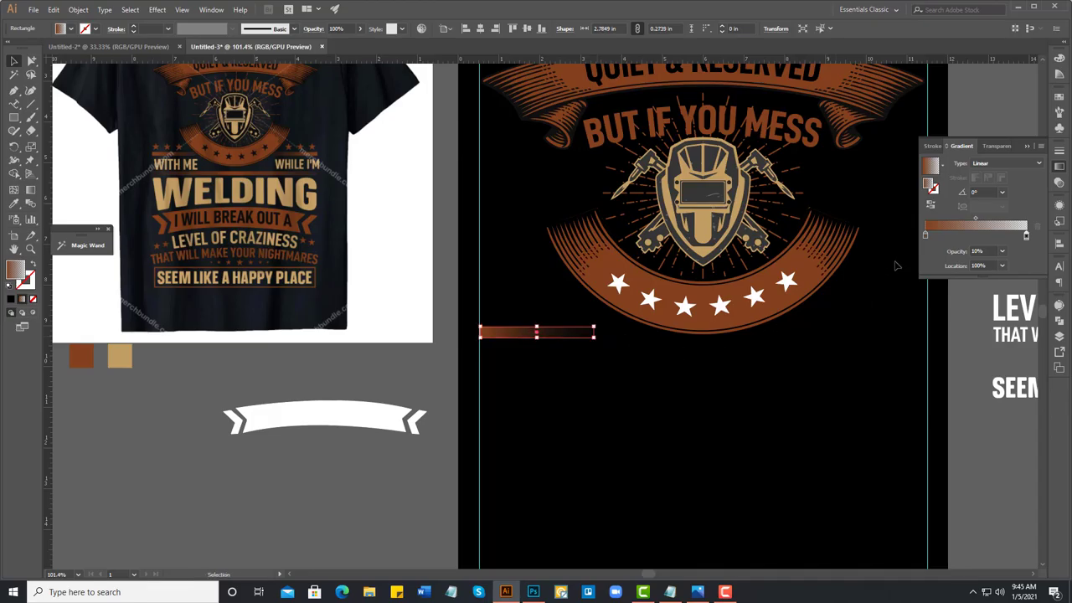
# Step: Shift the brown gradient stop slightly right and set the fading end to 30% opacity
pyautogui.click(927, 235)
pyautogui.moveTo(944, 236); pyautogui.dragTo(951, 236)
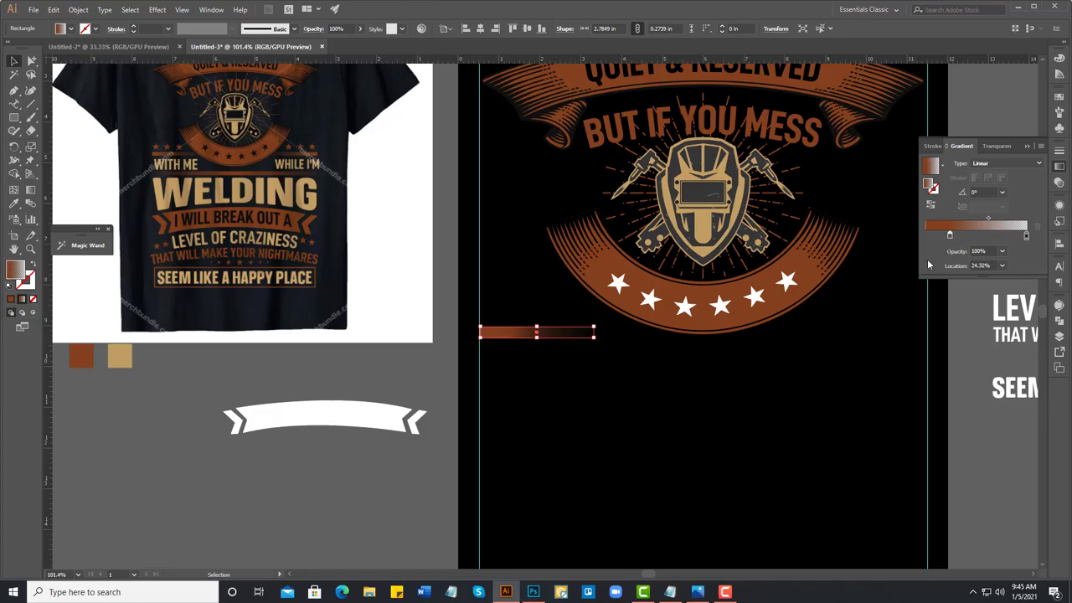
pyautogui.click(421, 368)
pyautogui.click(518, 335)
pyautogui.click(1024, 240)
pyautogui.click(1002, 251)
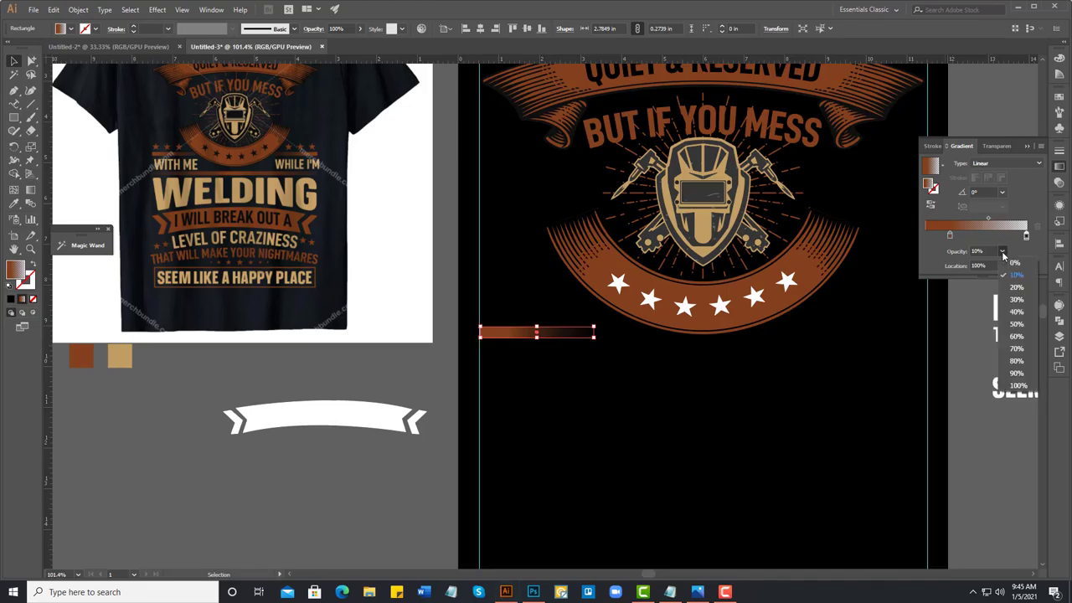
pyautogui.click(1016, 299)
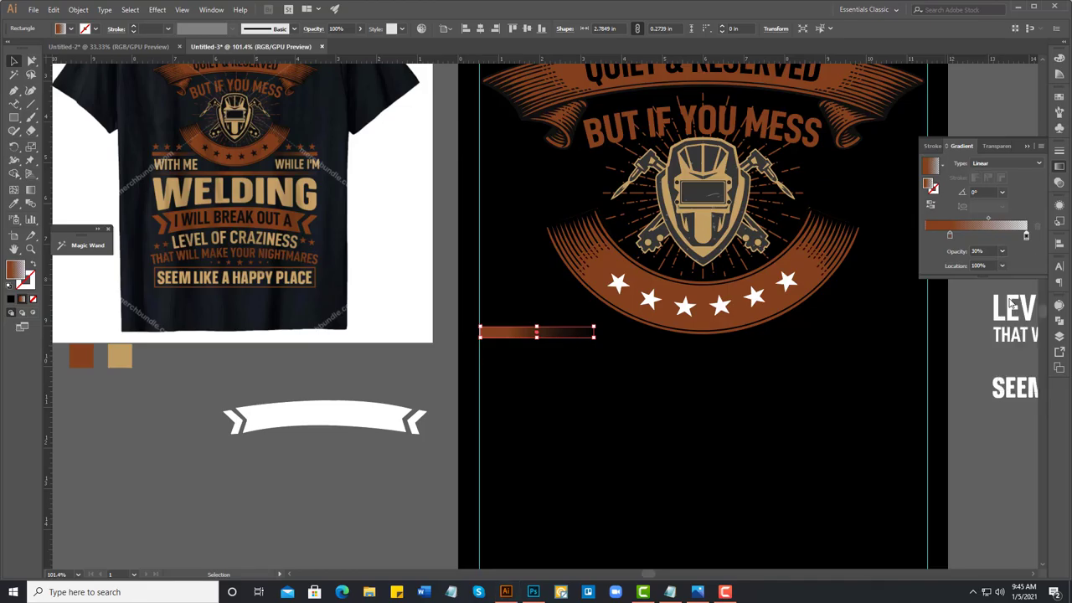
pyautogui.click(395, 380)
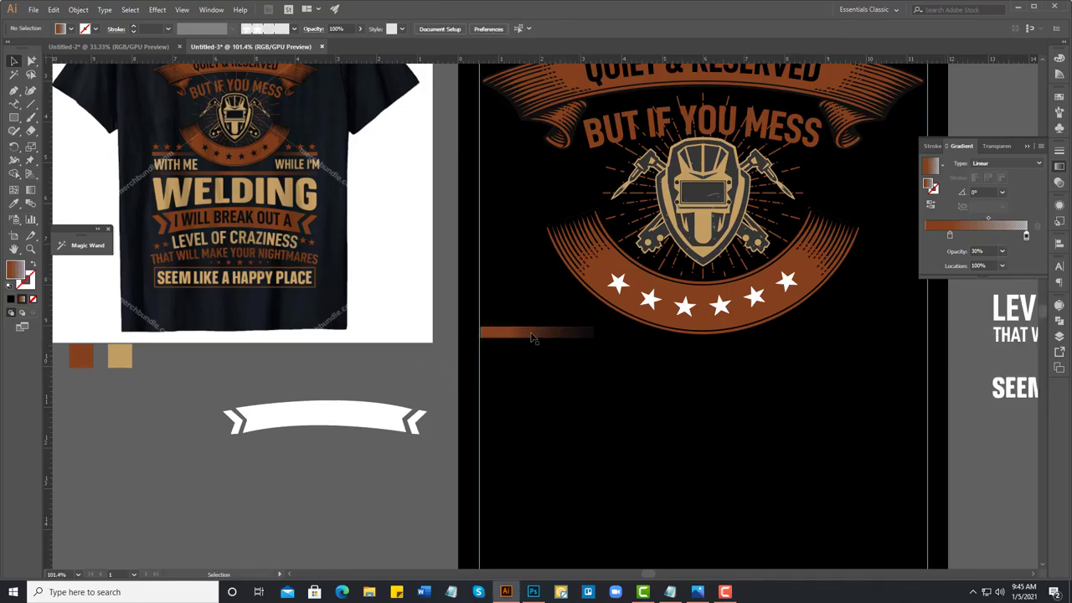
# Step: Raise the gradient bar slightly and make it a little thicker
pyautogui.moveTo(533, 338); pyautogui.dragTo(530, 318)
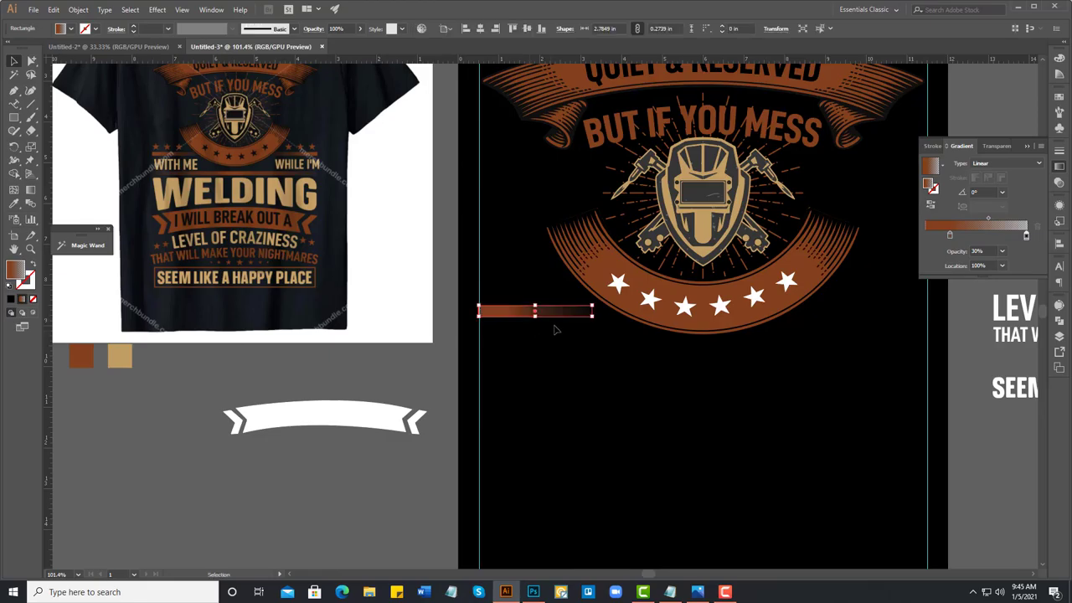
pyautogui.click(587, 352)
pyautogui.hotkey('ctrl', '1')
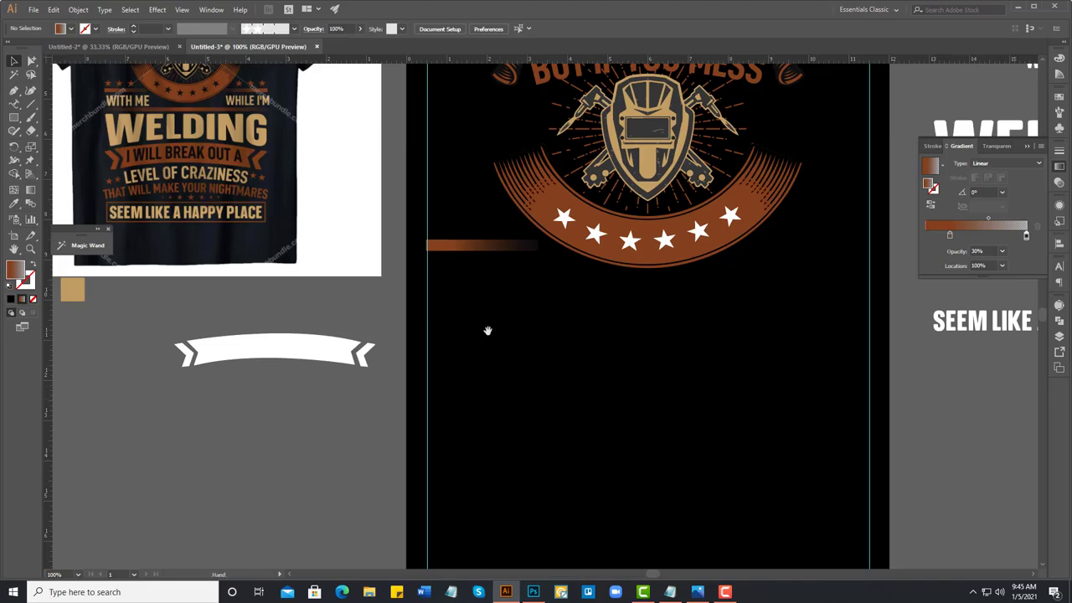
pyautogui.click(467, 297)
pyautogui.scroll(5, 467, 297)
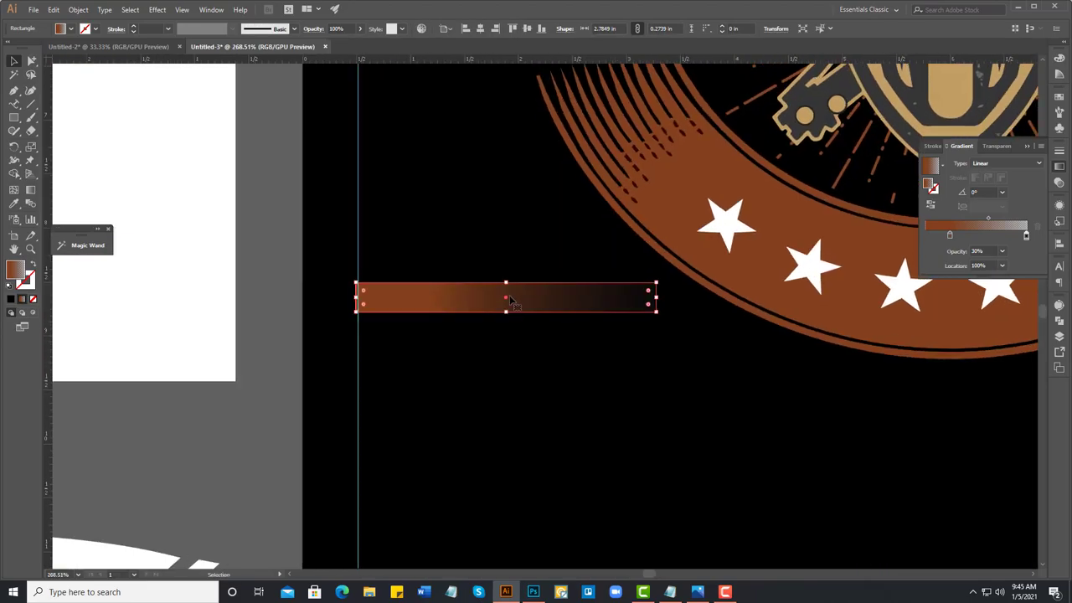
pyautogui.moveTo(505, 283); pyautogui.dragTo(505, 284)
pyautogui.click(523, 369)
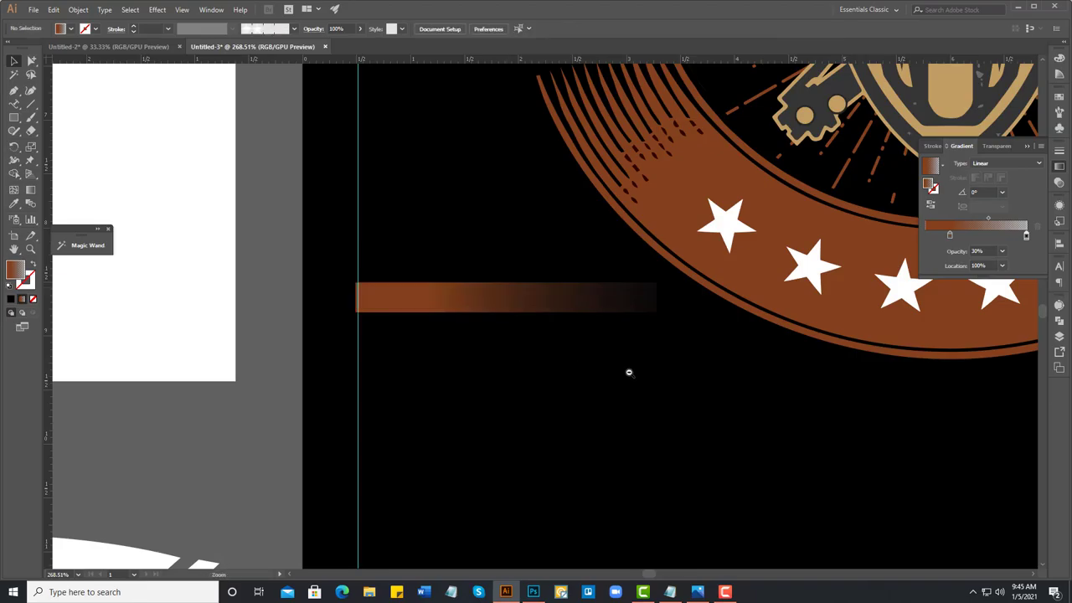
pyautogui.hotkey('ctrl', '-')
pyautogui.hotkey('ctrl', '-')
pyautogui.hotkey('ctrl', '-')
pyautogui.hotkey('ctrl', '-')
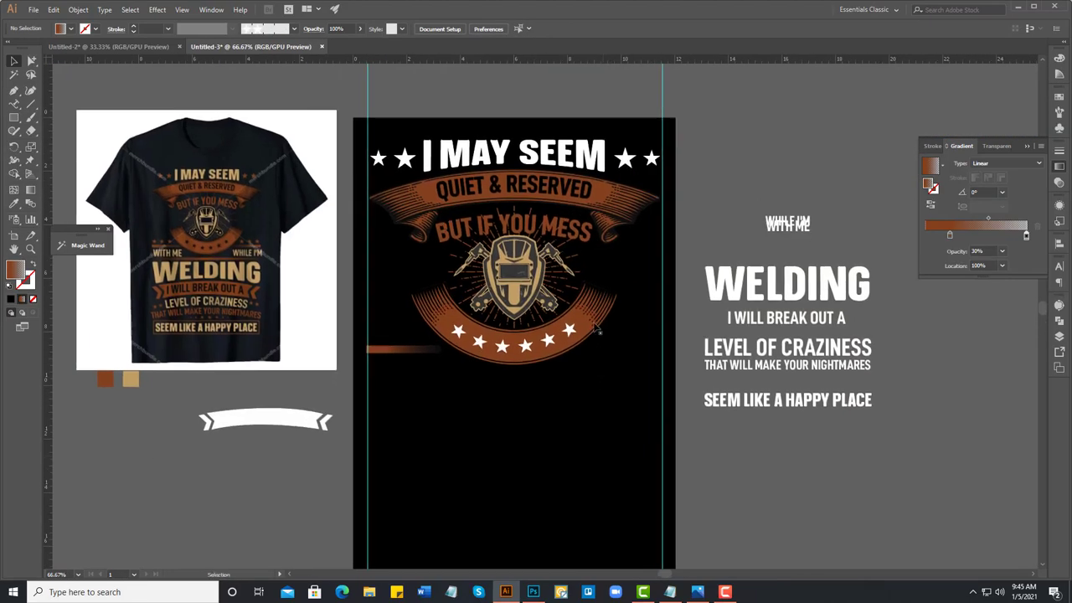
# Step: Select the gradient bar, inspect its context menu, zoom in, and pick the Star tool
pyautogui.click(616, 286)
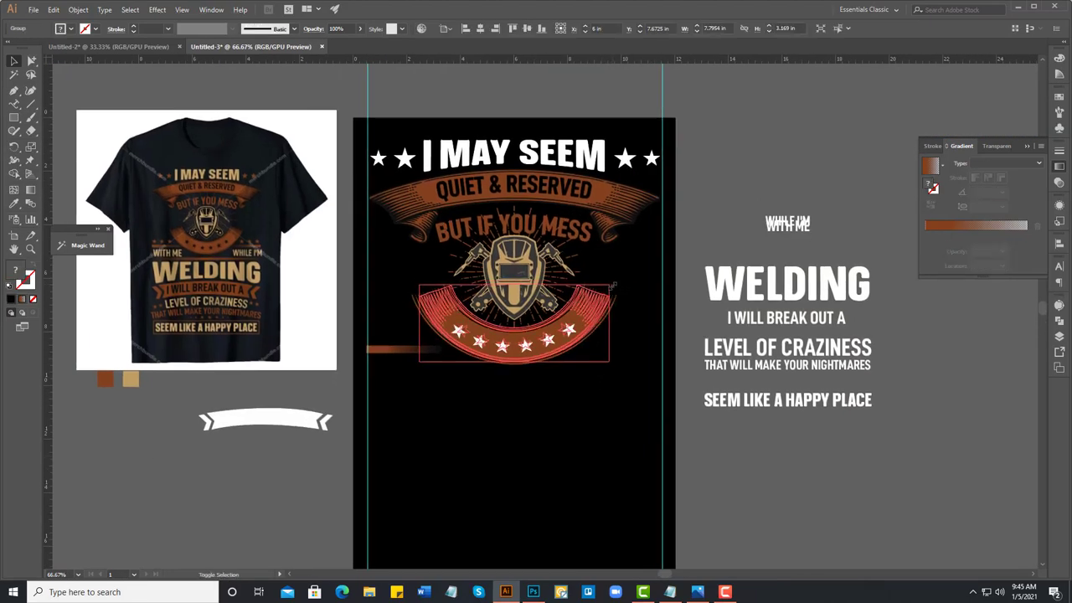
pyautogui.click(508, 399)
pyautogui.click(410, 353)
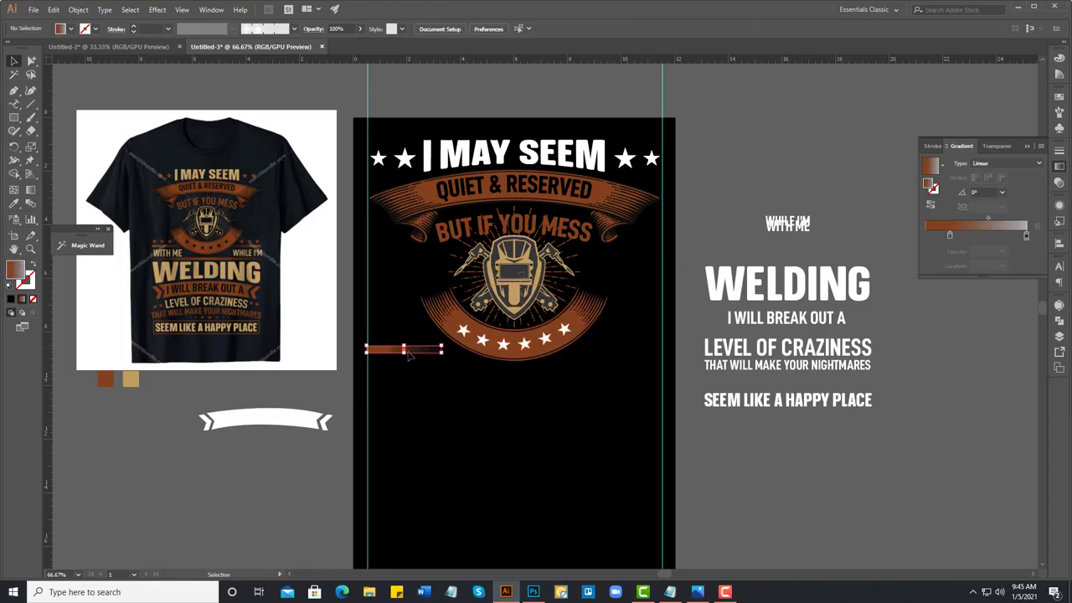
pyautogui.rightClick(402, 351)
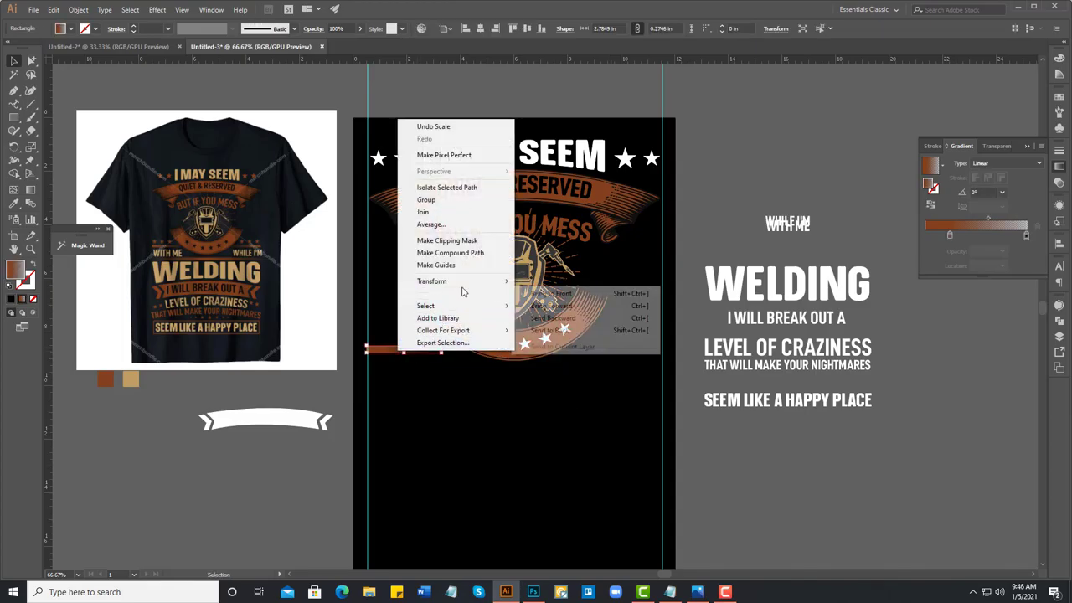
pyautogui.click(409, 412)
pyautogui.moveTo(358, 363); pyautogui.dragTo(394, 363)
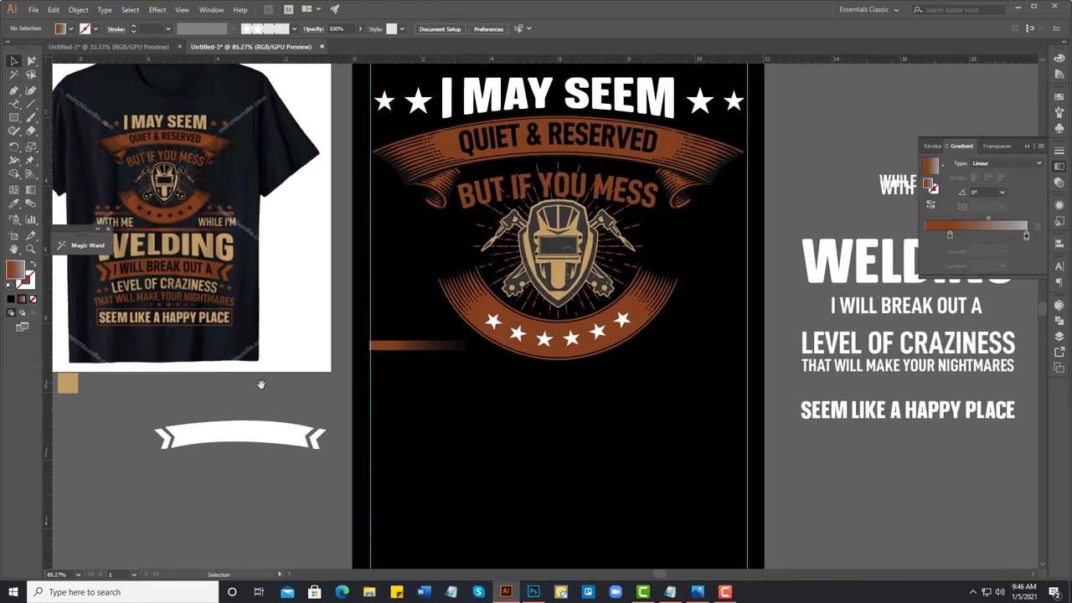
pyautogui.moveTo(16, 121); pyautogui.dragTo(51, 169)
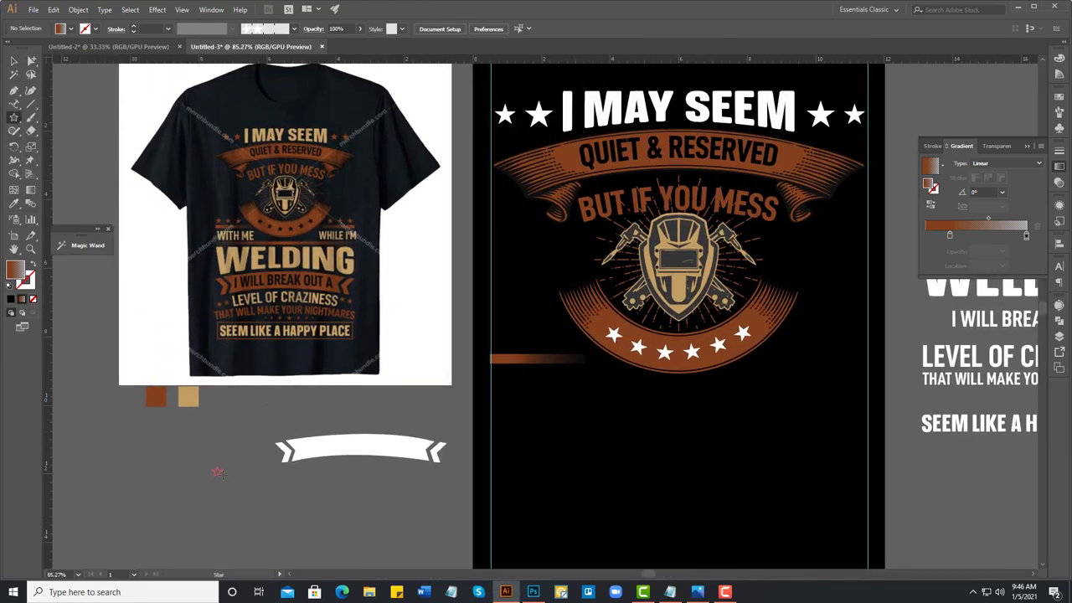
# Step: Draw a small star and give it the brown swatch colour with the Eyedropper
pyautogui.moveTo(217, 471); pyautogui.dragTo(220, 474)
pyautogui.press('v')
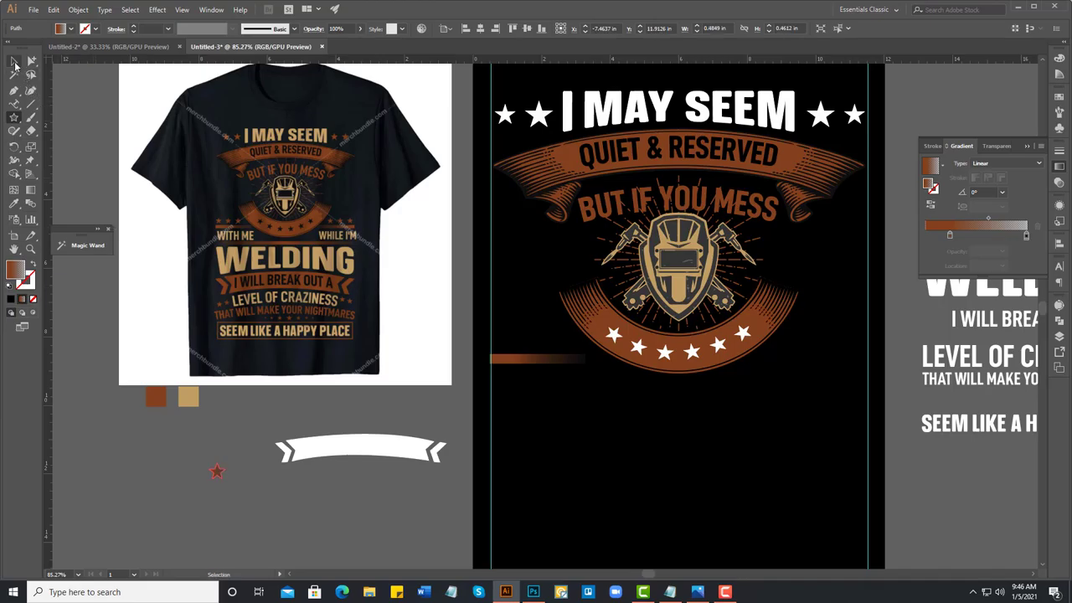
pyautogui.click(174, 483)
pyautogui.click(217, 475)
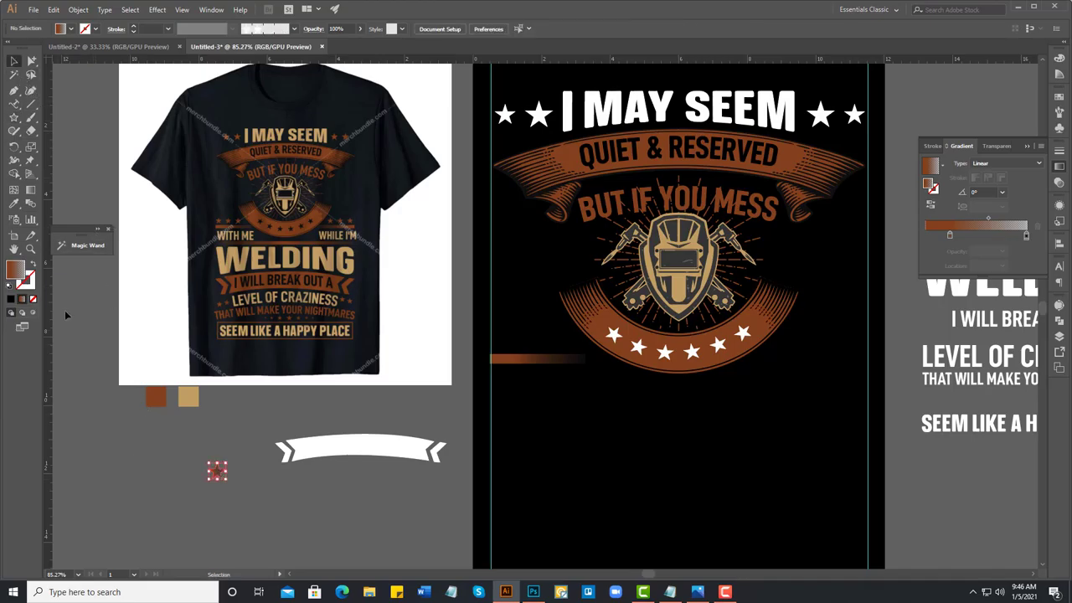
pyautogui.click(11, 299)
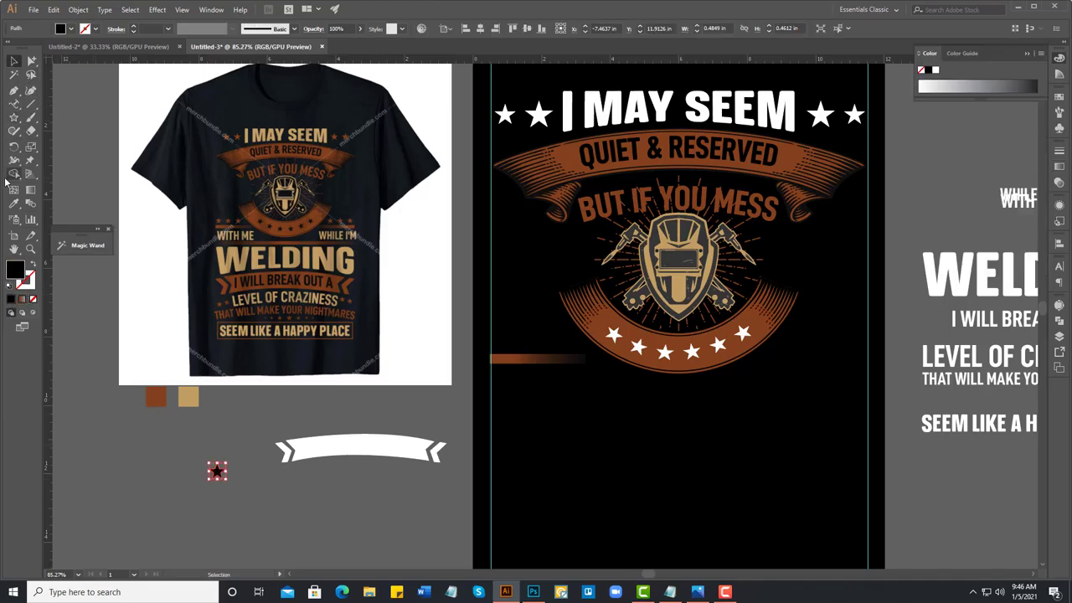
pyautogui.click(13, 203)
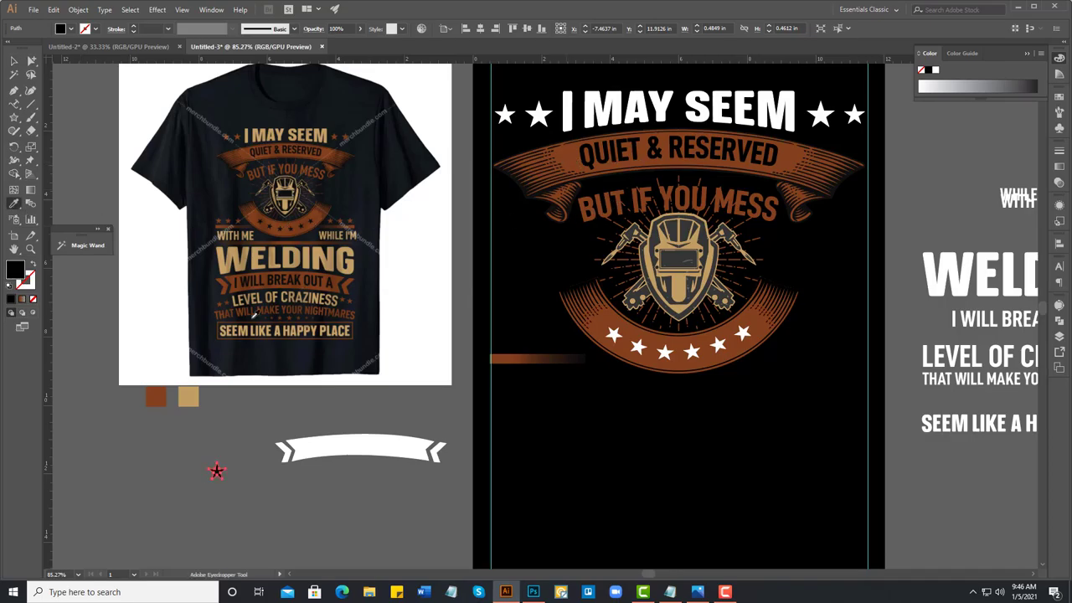
pyautogui.click(158, 390)
pyautogui.click(13, 60)
pyautogui.click(127, 475)
# Step: Place the brown star just above the left gradient bar and duplicate it into three
pyautogui.moveTo(215, 472); pyautogui.dragTo(502, 341)
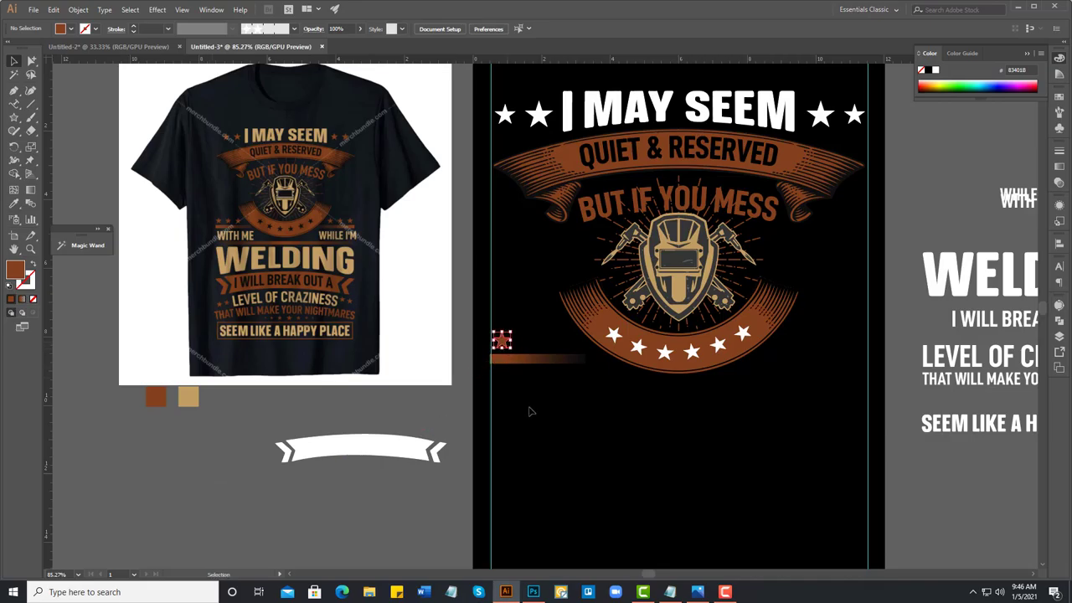
pyautogui.scroll(5, 492, 338)
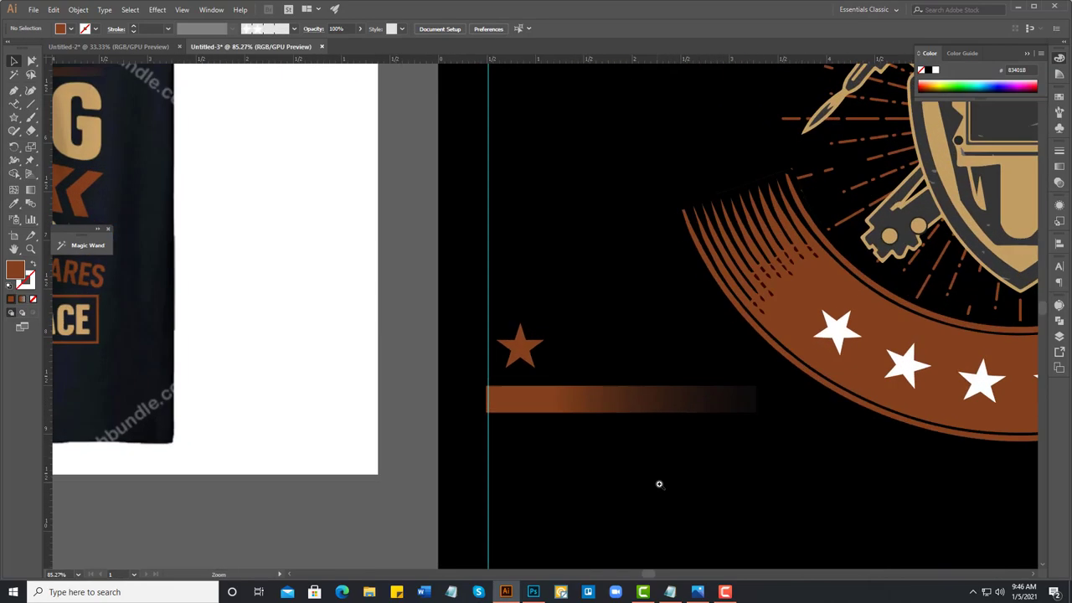
pyautogui.moveTo(521, 346)
pyautogui.mouseDown()
pyautogui.moveTo(512, 353)
pyautogui.moveTo(582, 354)
pyautogui.mouseUp()
pyautogui.press('a')
pyautogui.hotkey('ctrl', 'd')
pyautogui.press('v')
pyautogui.click(526, 330)
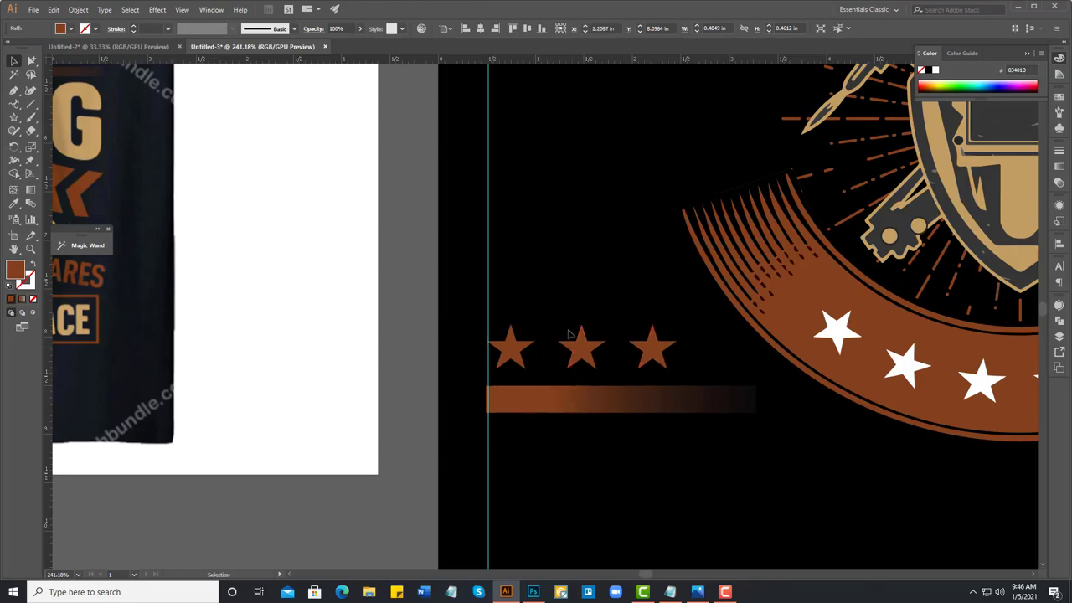
# Step: Nudge the third star right so the three stars are evenly spaced
pyautogui.moveTo(657, 349); pyautogui.dragTo(667, 350)
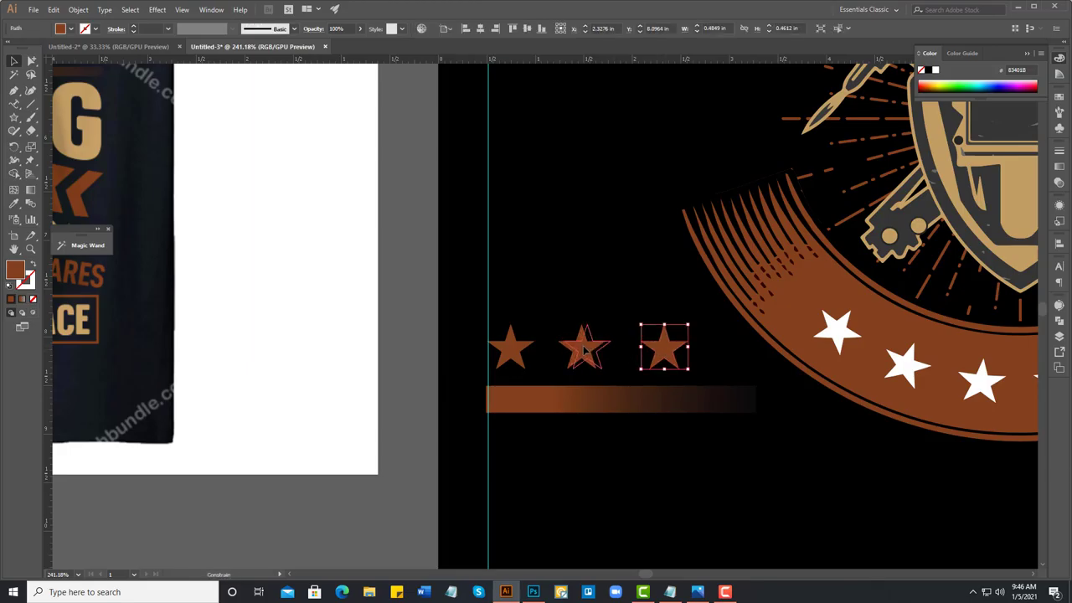
pyautogui.click(588, 355)
pyautogui.click(606, 299)
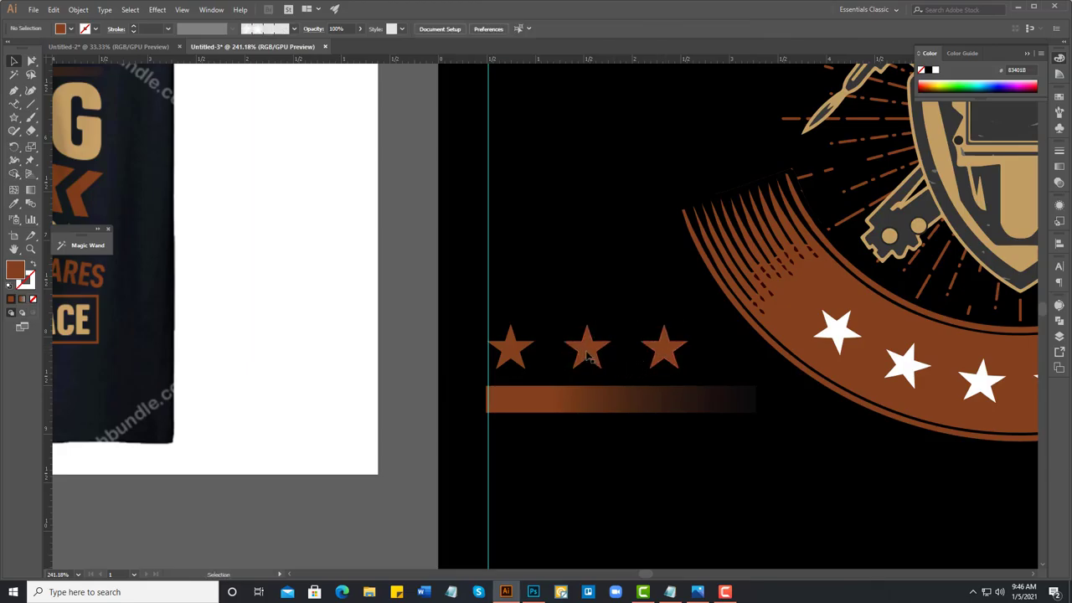
pyautogui.click(588, 356)
pyautogui.click(627, 359)
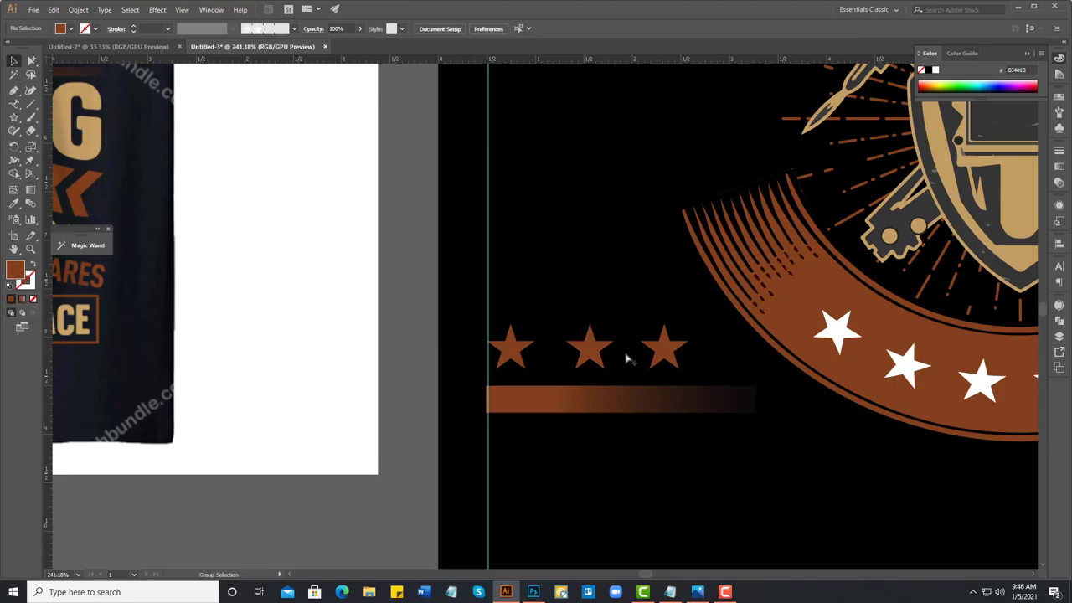
pyautogui.hotkey('ctrl', '-')
pyautogui.hotkey('ctrl', '-')
pyautogui.hotkey('ctrl', '-')
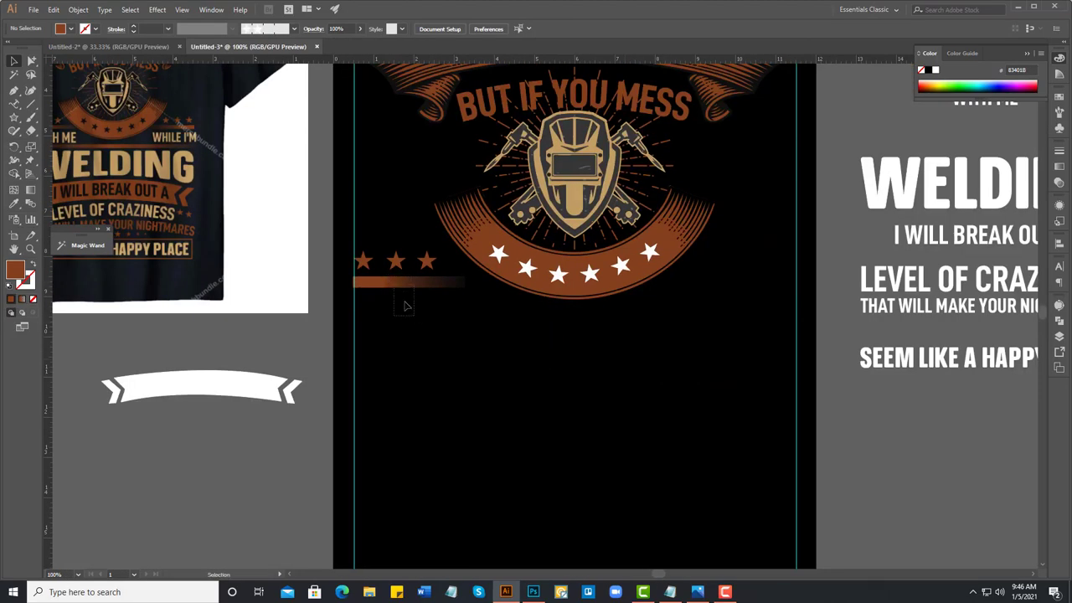
# Step: Group the three stars with their gradient bar
pyautogui.moveTo(433, 307); pyautogui.dragTo(362, 259)
pyautogui.rightClick(362, 259)
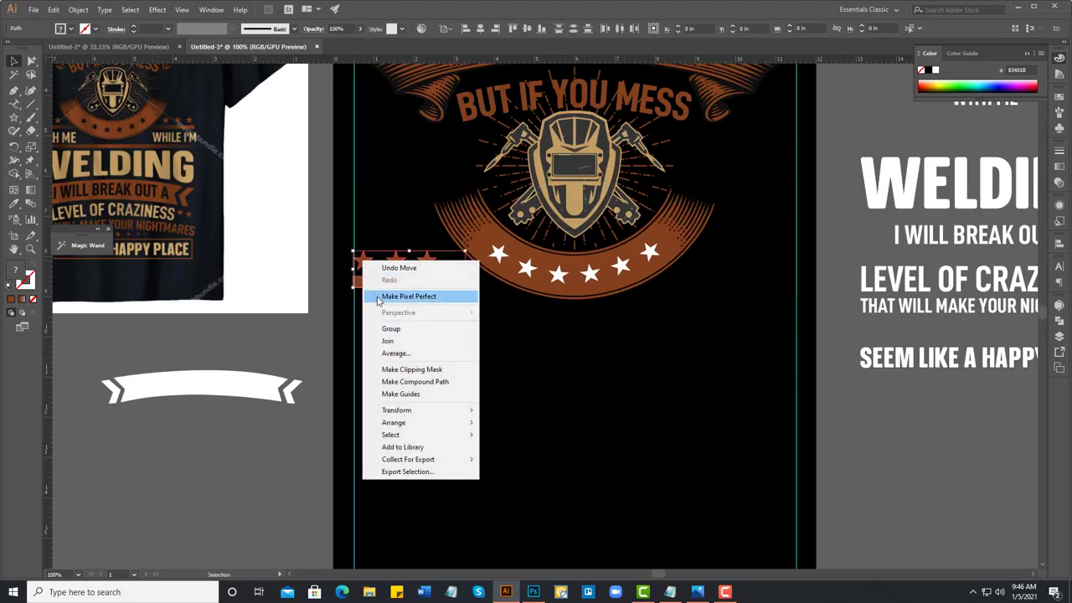
pyautogui.click(381, 328)
# Step: Reflect a vertical copy of the group and move it to the artboard's right edge
pyautogui.rightClick(407, 284)
pyautogui.moveTo(437, 389)
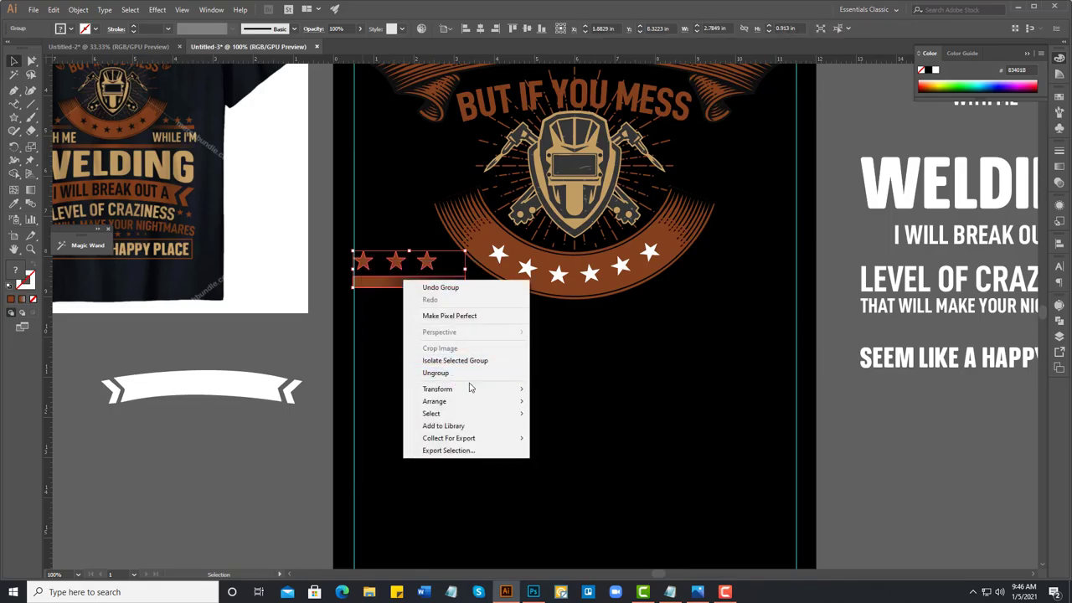
pyautogui.click(558, 417)
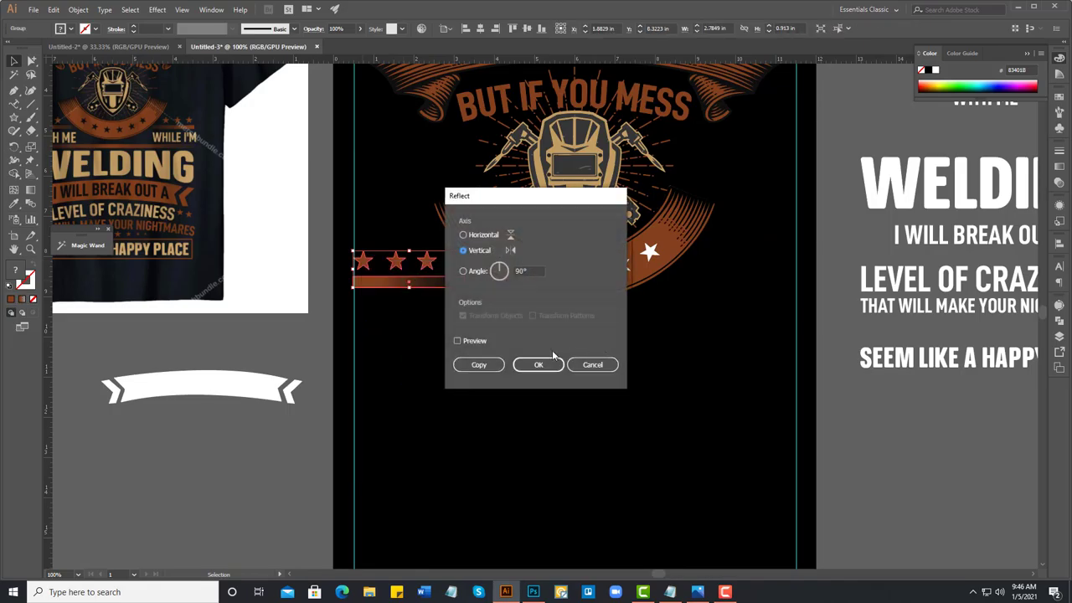
pyautogui.click(476, 365)
pyautogui.moveTo(440, 281); pyautogui.dragTo(767, 279)
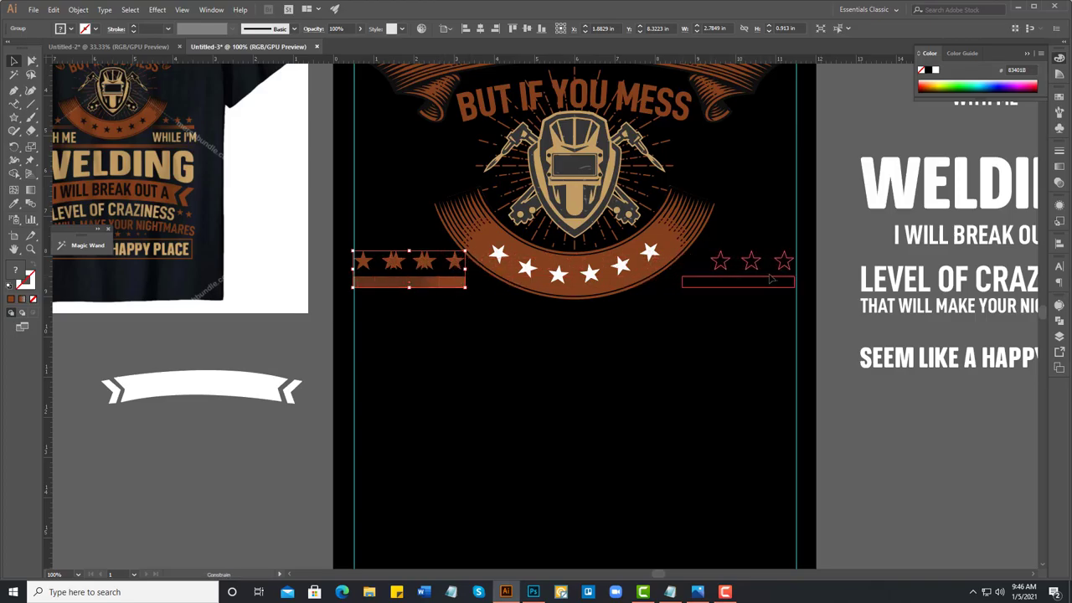
pyautogui.moveTo(767, 280); pyautogui.dragTo(772, 280)
pyautogui.click(680, 357)
pyautogui.hotkey('ctrl', '-')
pyautogui.hotkey('ctrl', '-')
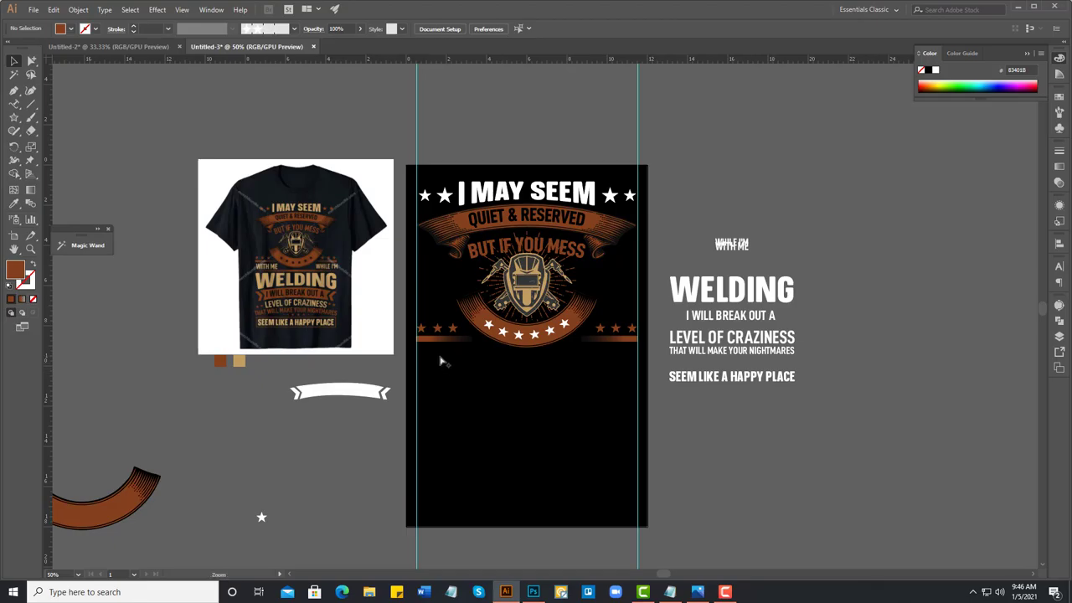
pyautogui.scroll(1, 439, 359)
pyautogui.scroll(-1, 131, 386)
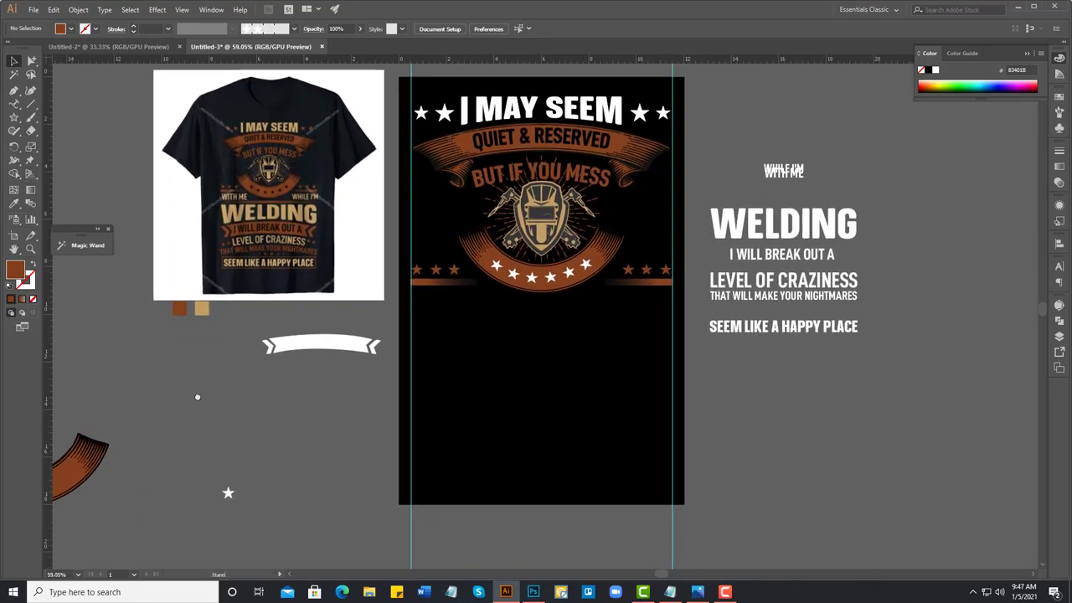
# Step: Draw a thin full-width rectangle just below the emblem
pyautogui.click(12, 121)
pyautogui.click(68, 117)
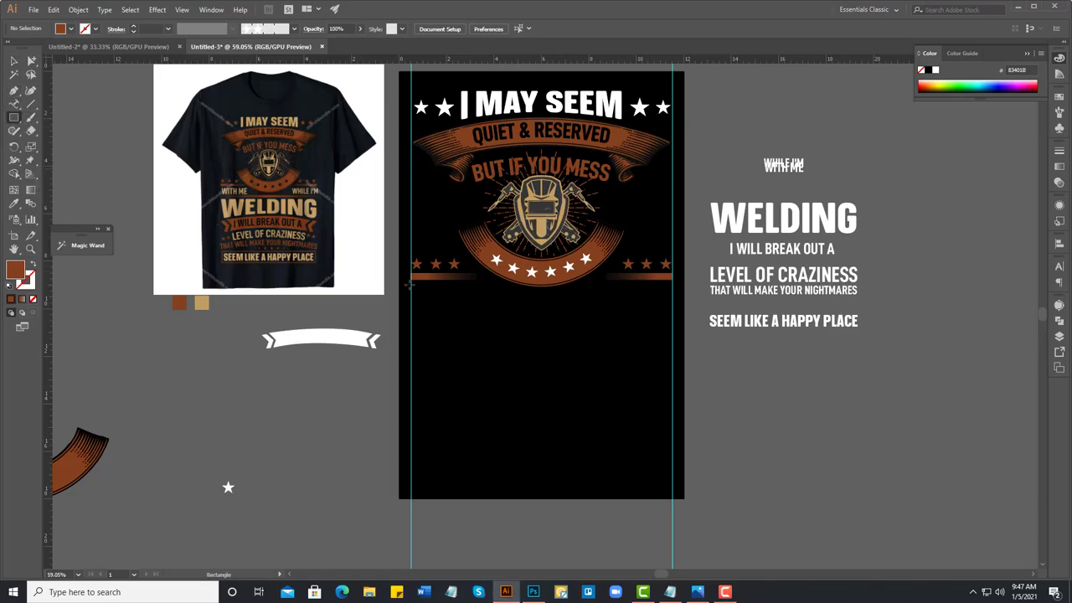
pyautogui.moveTo(415, 285); pyautogui.dragTo(674, 292)
pyautogui.press('v')
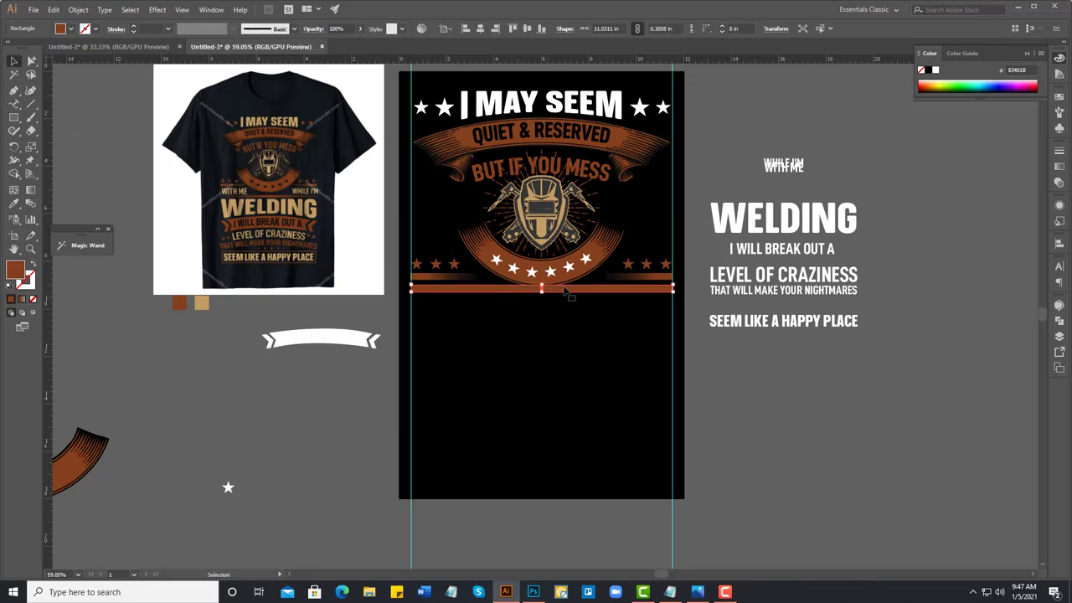
pyautogui.moveTo(571, 292); pyautogui.dragTo(575, 316)
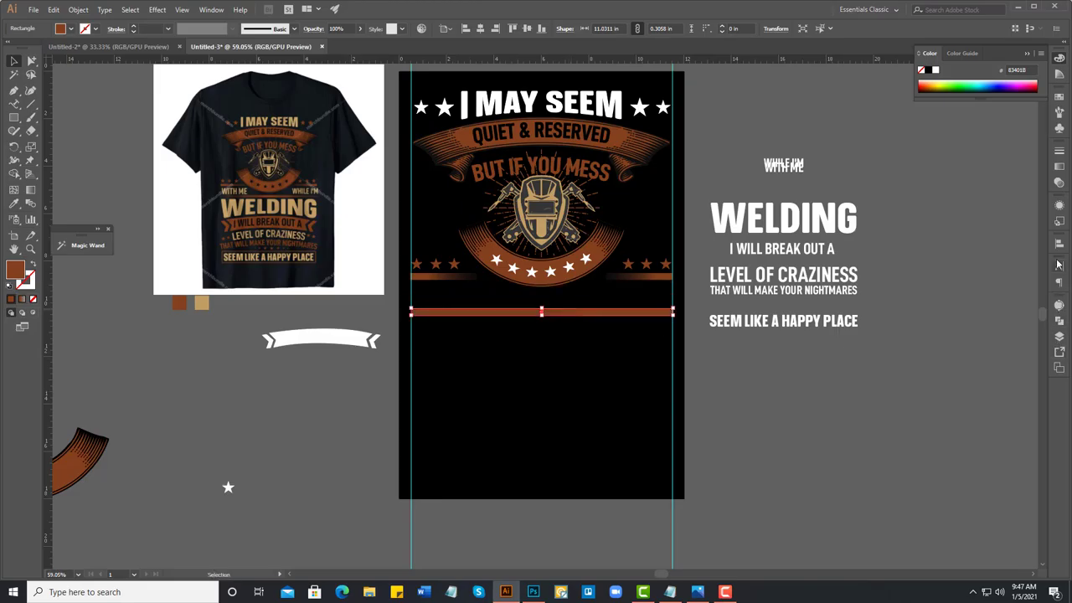
# Step: Fill the bar with a brown linear gradient, fading the middle stop to 30% opacity
pyautogui.click(1060, 169)
pyautogui.click(989, 231)
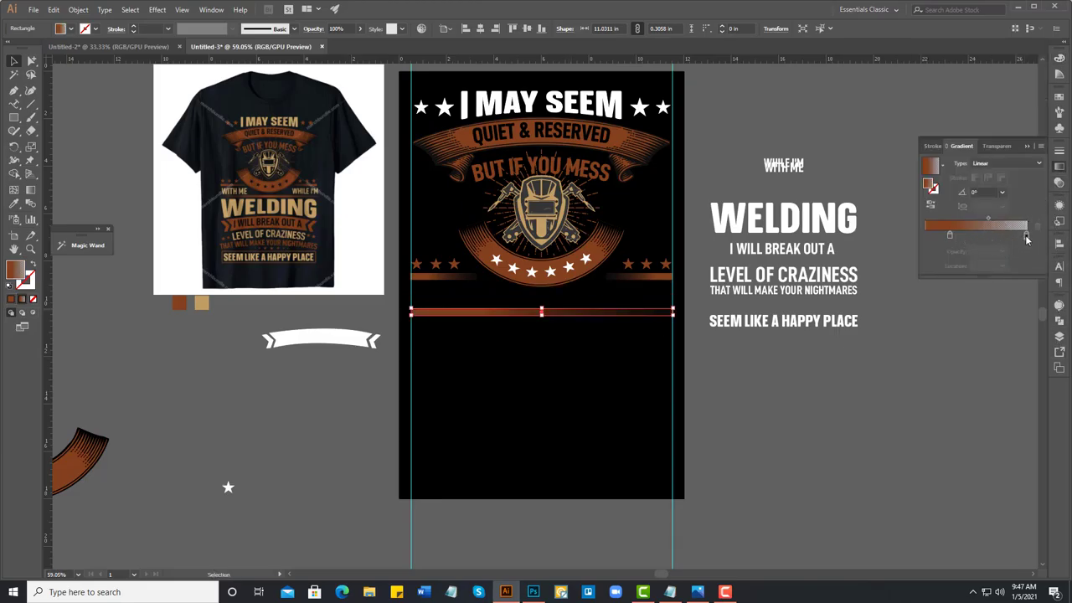
pyautogui.moveTo(1027, 236); pyautogui.dragTo(981, 236)
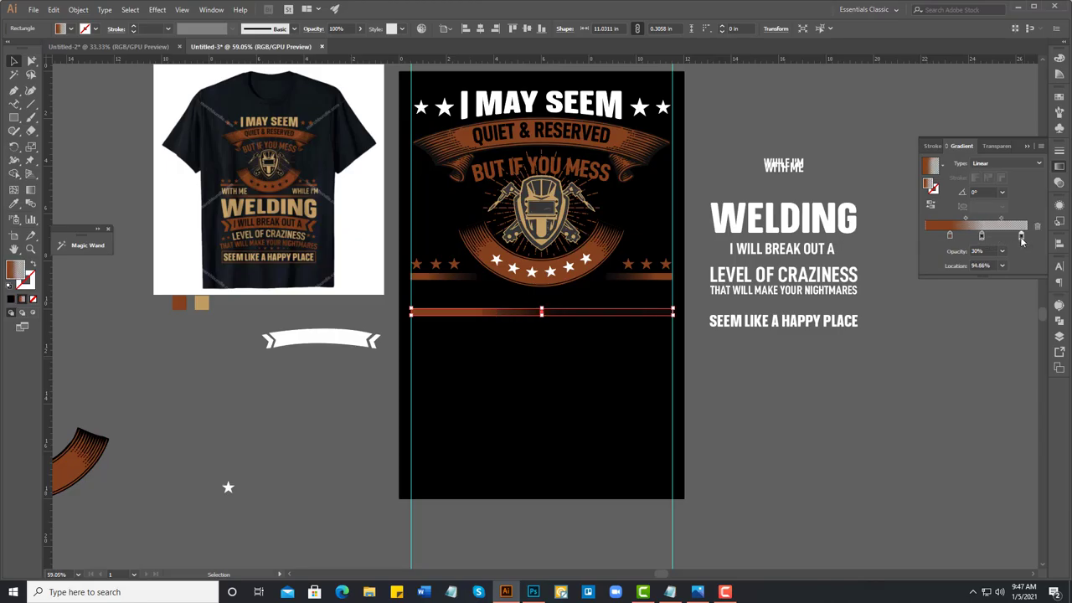
pyautogui.press('i')
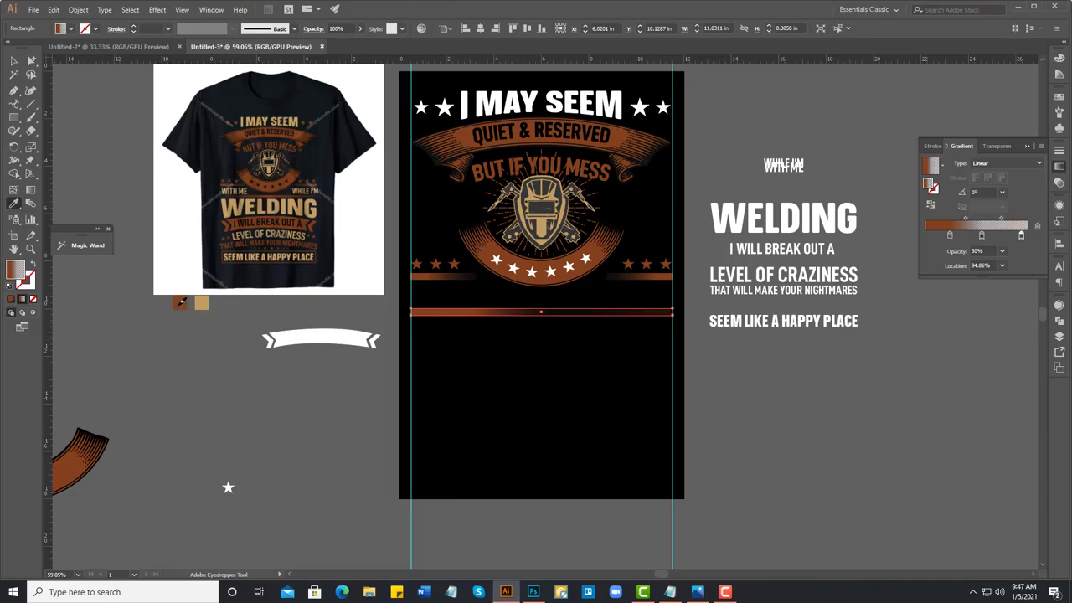
pyautogui.click(14, 62)
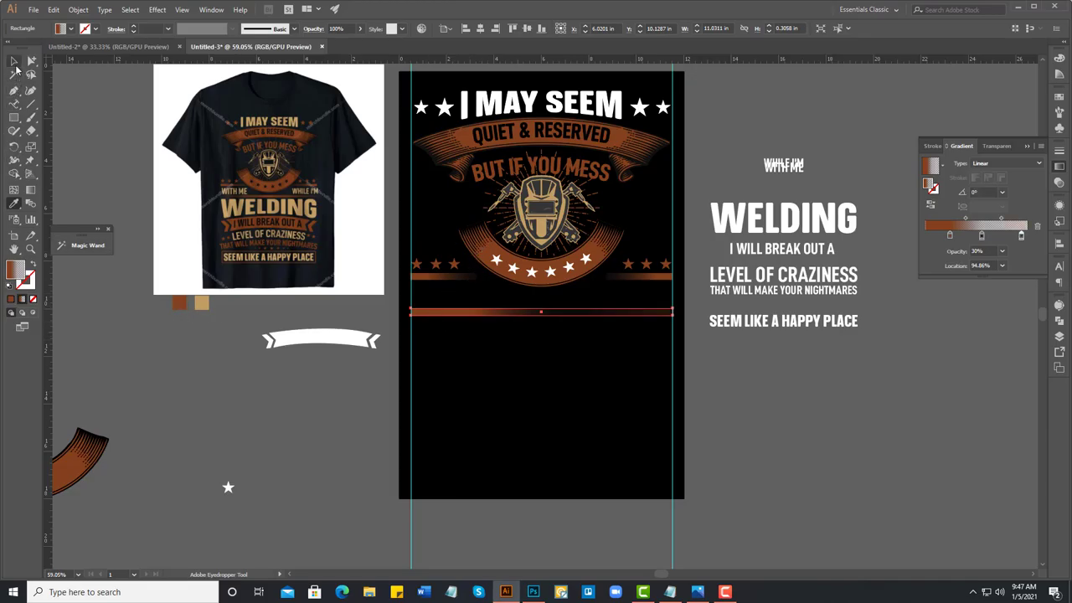
pyautogui.click(1002, 251)
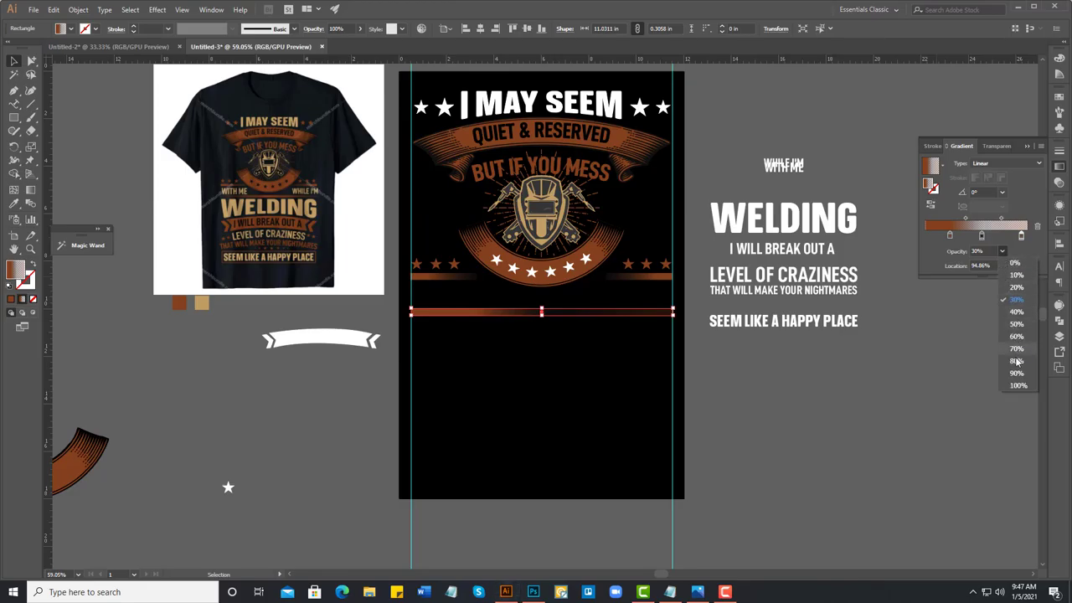
pyautogui.click(1017, 386)
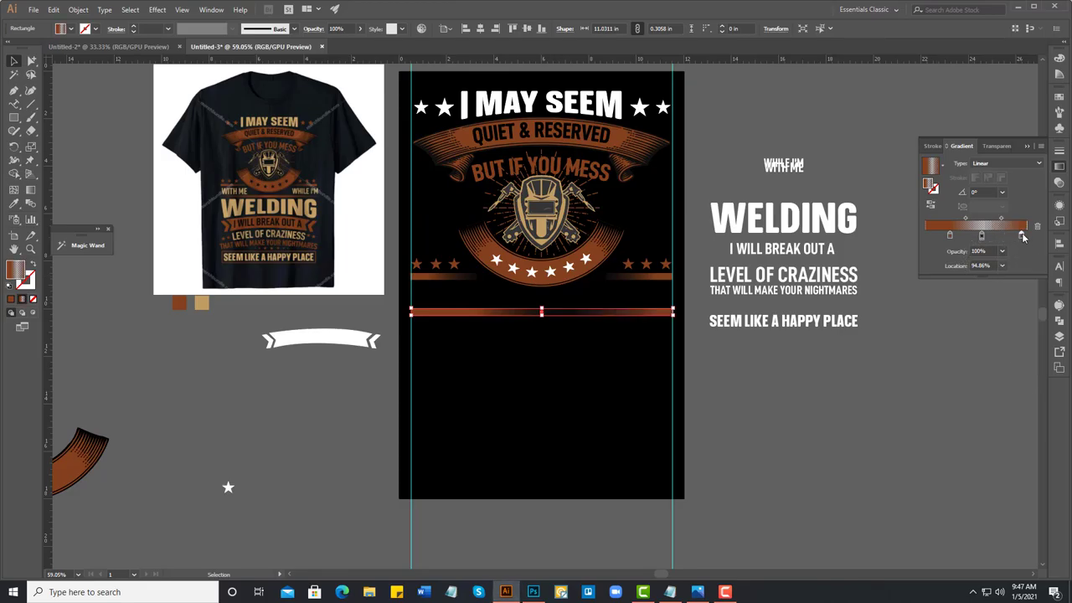
pyautogui.moveTo(1022, 237); pyautogui.dragTo(1016, 238)
pyautogui.moveTo(952, 242); pyautogui.dragTo(949, 241)
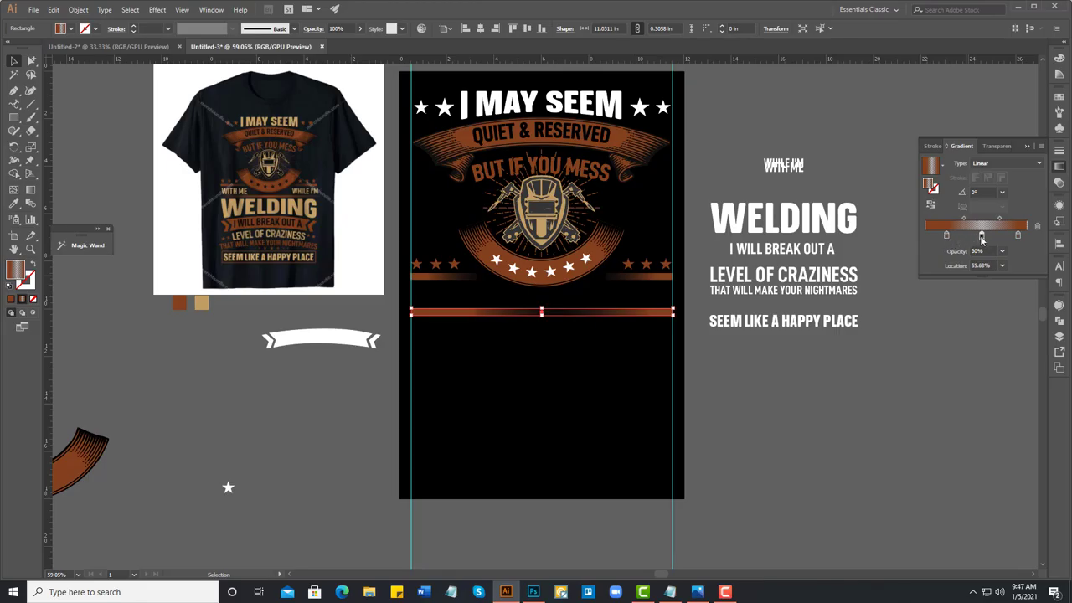
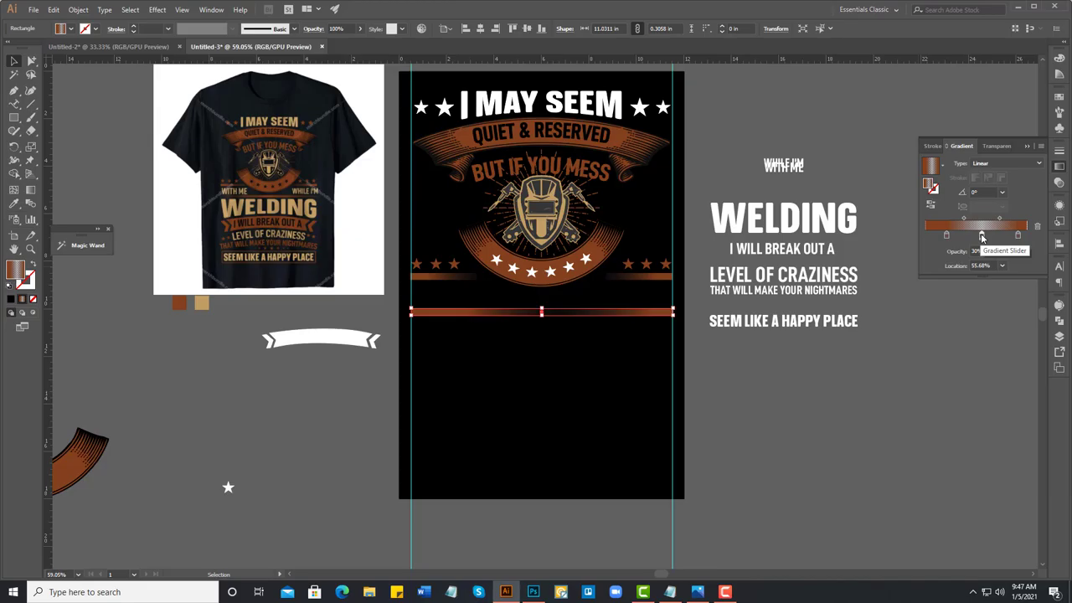
# Step: Rework the bar's gradient stops: transparent right end, fully opaque middle, partly transparent left stop
pyautogui.moveTo(1020, 241)
pyautogui.mouseDown()
pyautogui.moveTo(986, 241)
pyautogui.moveTo(1018, 240)
pyautogui.mouseUp()
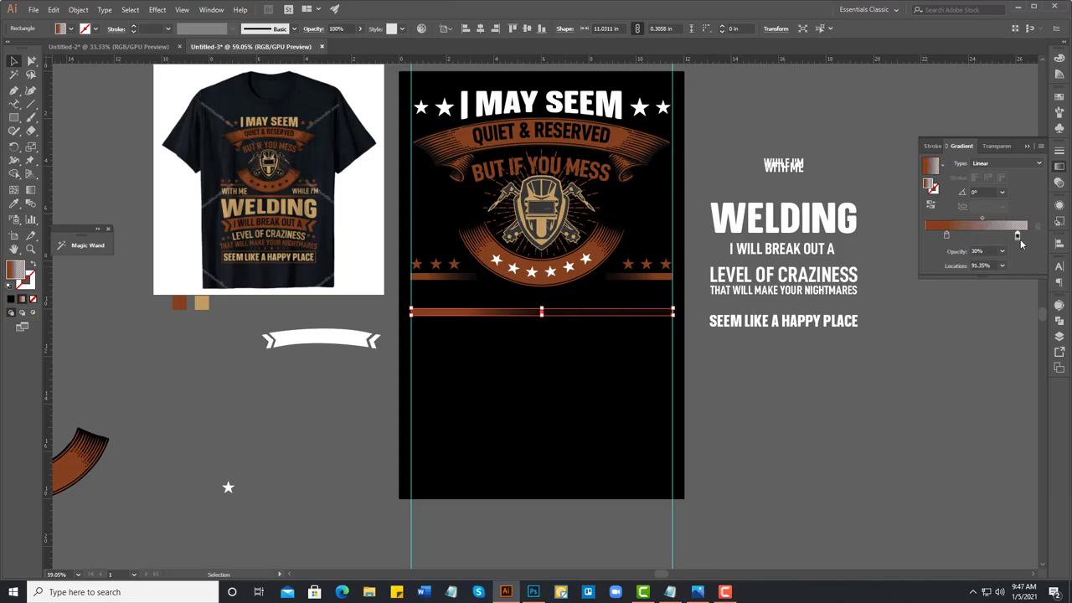
pyautogui.moveTo(947, 238)
pyautogui.mouseDown()
pyautogui.moveTo(990, 241)
pyautogui.moveTo(936, 237)
pyautogui.mouseUp()
pyautogui.click(1017, 237)
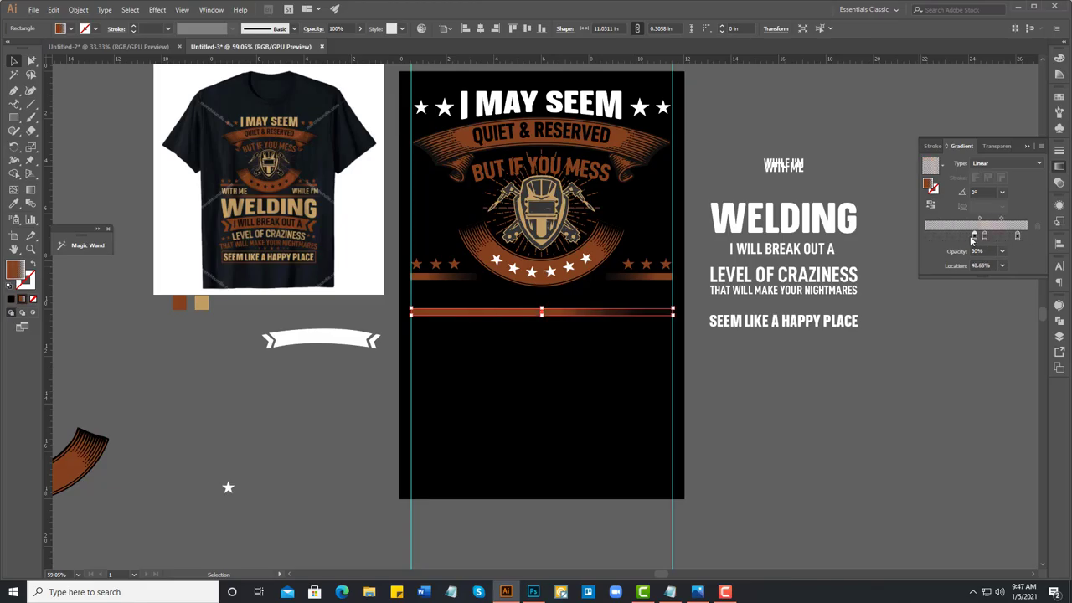
pyautogui.click(984, 238)
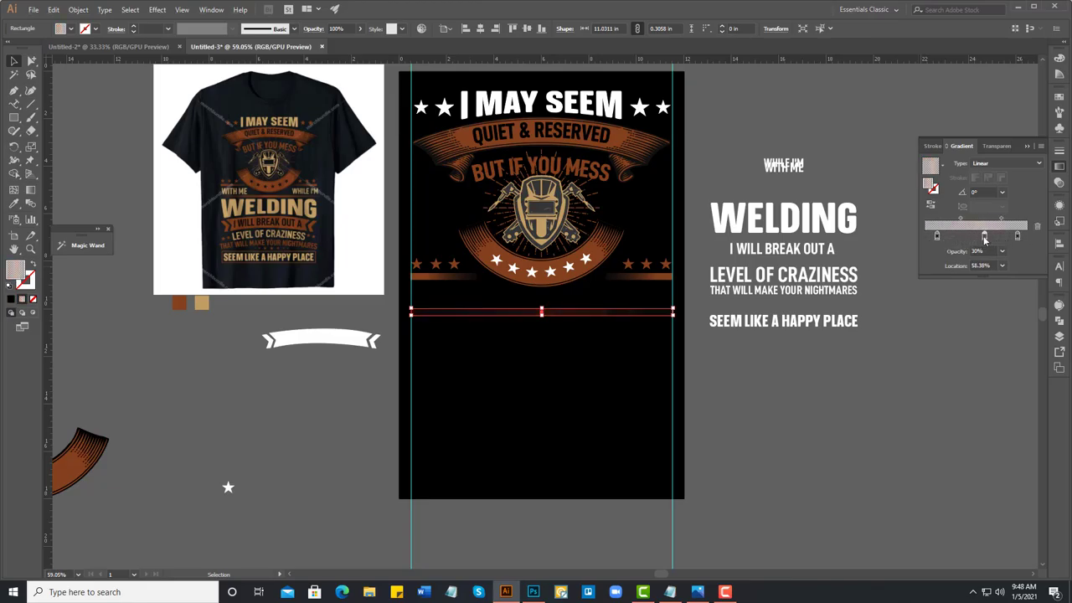
pyautogui.click(1003, 251)
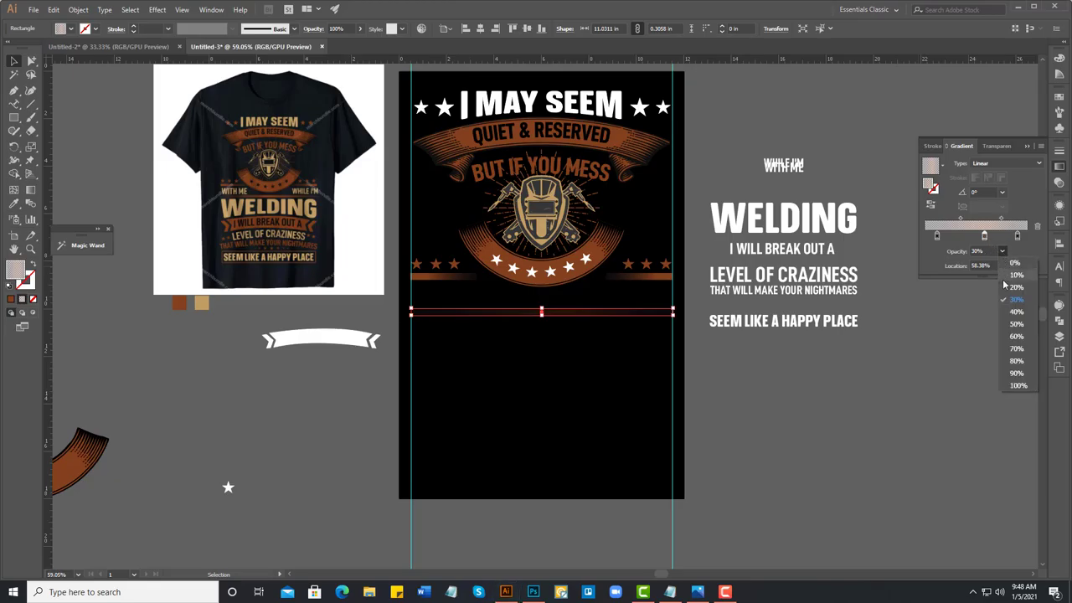
pyautogui.click(1018, 386)
pyautogui.moveTo(936, 237)
pyautogui.mouseDown()
pyautogui.moveTo(928, 238)
pyautogui.moveTo(1027, 238)
pyautogui.moveTo(1014, 219)
pyautogui.moveTo(947, 220)
pyautogui.mouseUp()
pyautogui.click(972, 238)
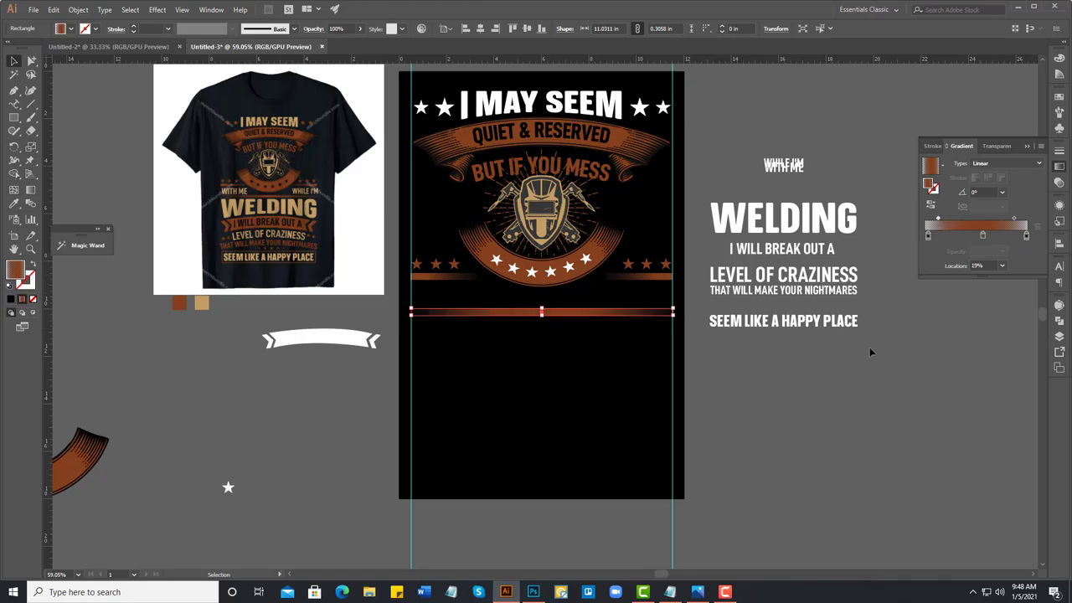
pyautogui.click(770, 403)
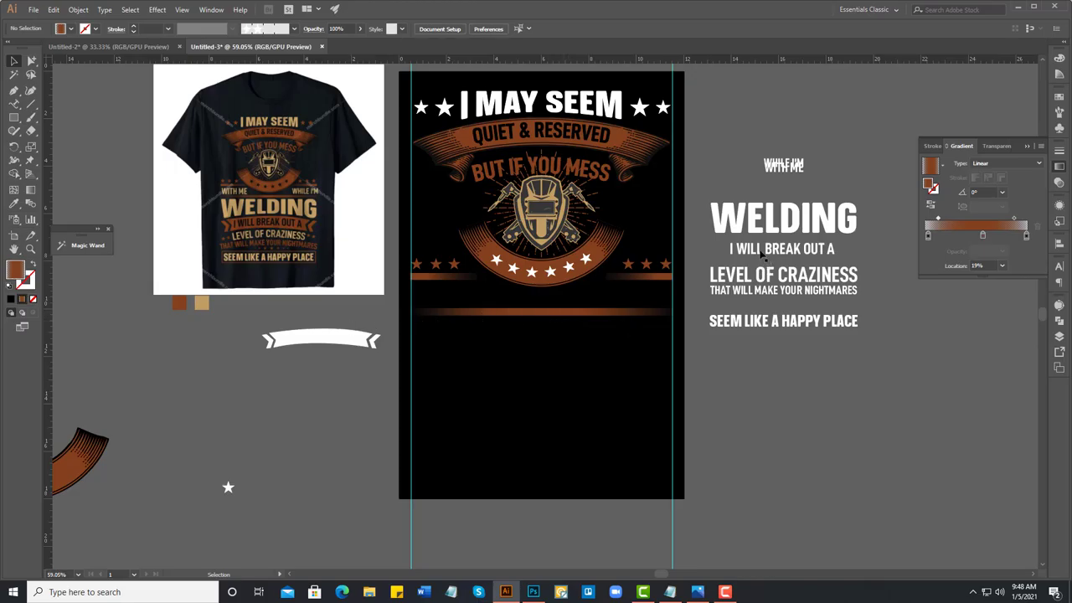
# Step: Separate WHILE I'M from WITH ME and place it under the right-hand stars
pyautogui.moveTo(769, 184); pyautogui.dragTo(429, 291)
pyautogui.click(779, 185)
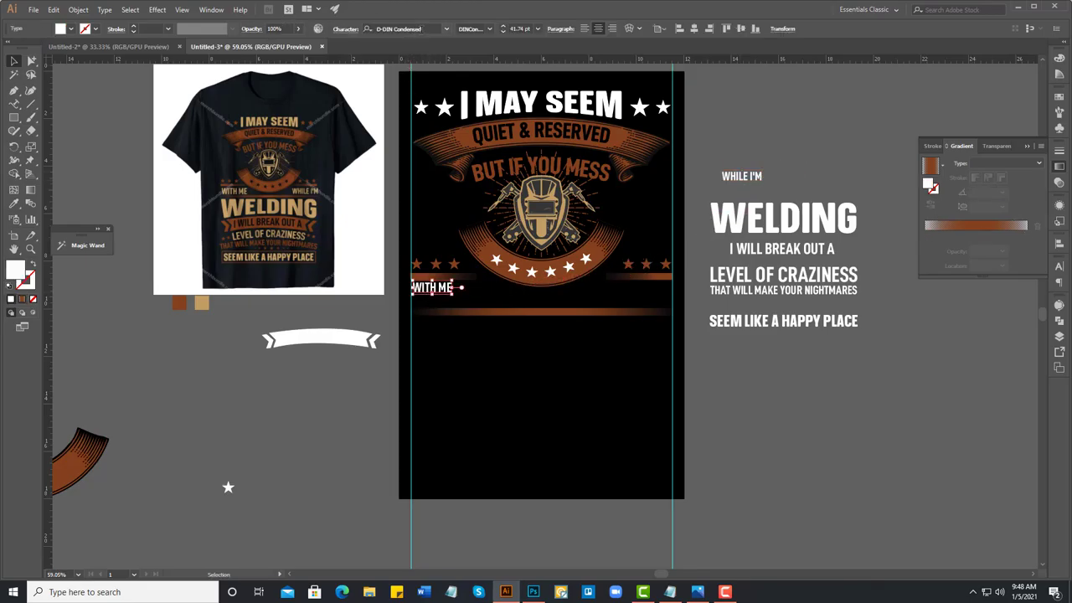
pyautogui.click(427, 28)
pyautogui.click(782, 136)
pyautogui.moveTo(741, 176); pyautogui.dragTo(650, 291)
pyautogui.click(712, 367)
pyautogui.moveTo(490, 304); pyautogui.dragTo(483, 322)
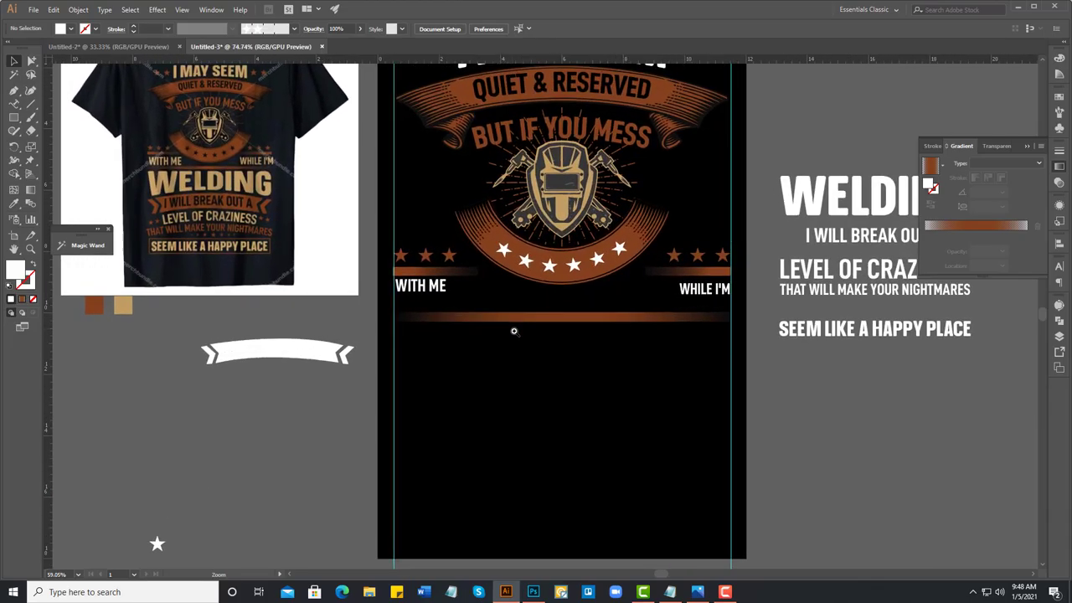
# Step: Enlarge the WITH ME text
pyautogui.click(440, 289)
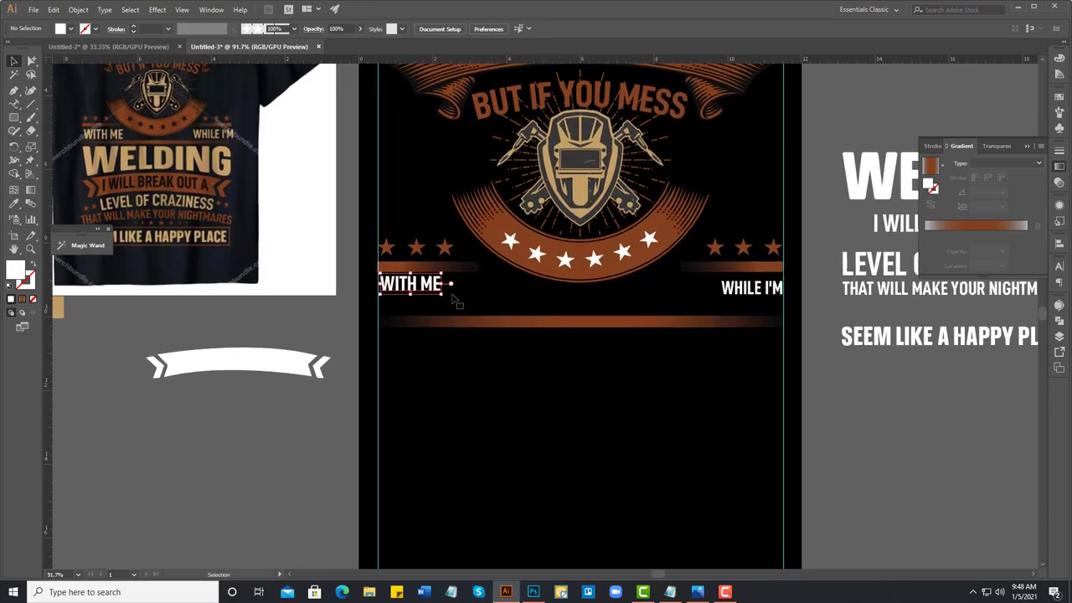
pyautogui.hotkey('ctrl', 'shift', '.')
pyautogui.hotkey('ctrl', 'shift', '.')
pyautogui.hotkey('ctrl', 'shift', '.')
pyautogui.press('Escape')
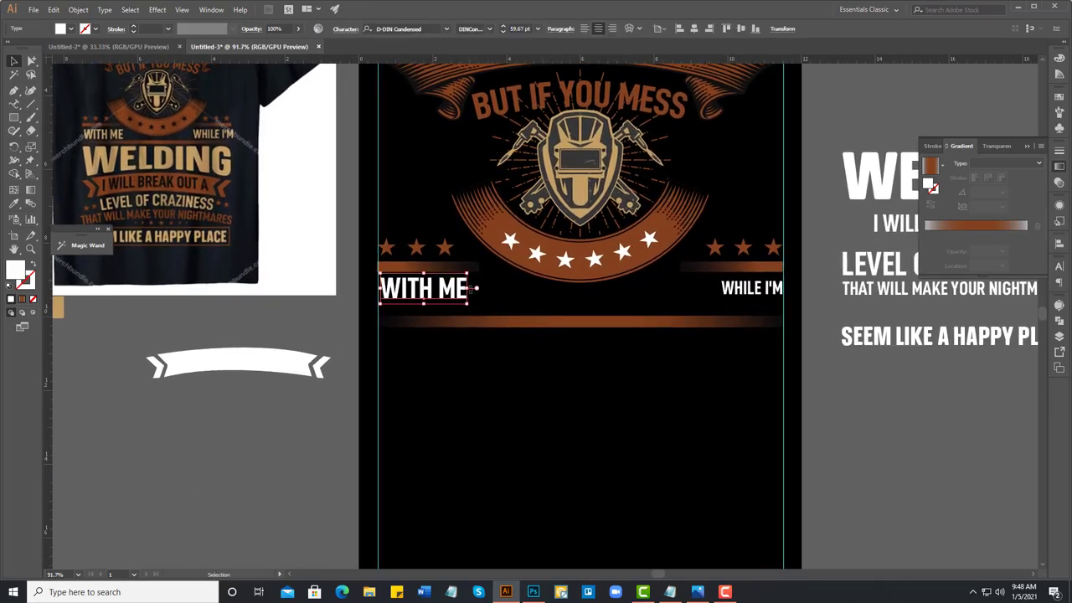
pyautogui.click(425, 223)
# Step: Nudge the left stars, bar and WITH ME group upward a few steps
pyautogui.moveTo(418, 227); pyautogui.dragTo(433, 289)
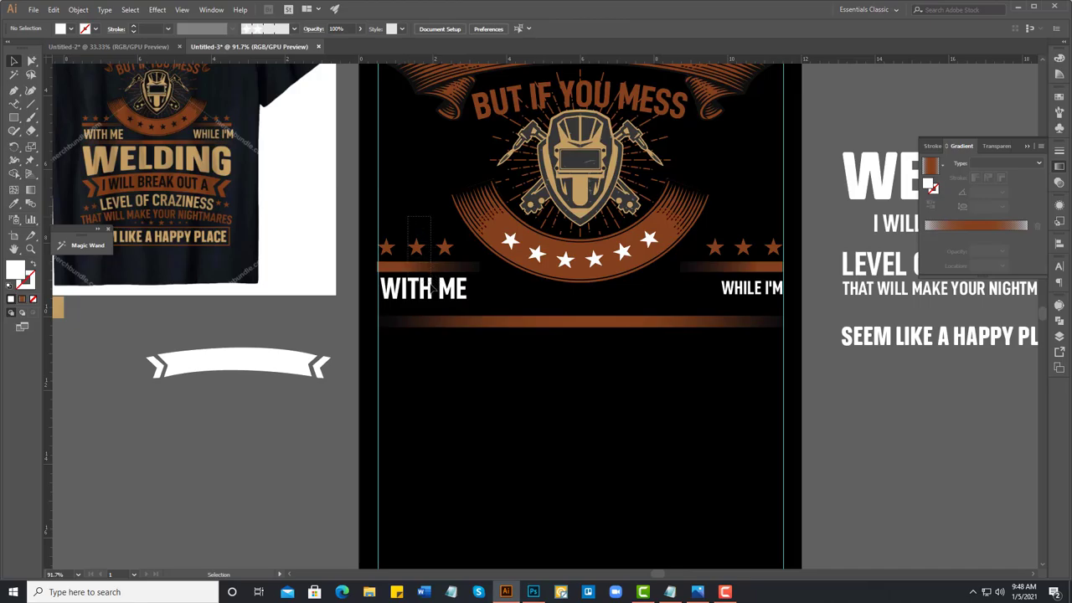
pyautogui.press('Up')
pyautogui.press('Up')
pyautogui.press('Up')
pyautogui.press('Up')
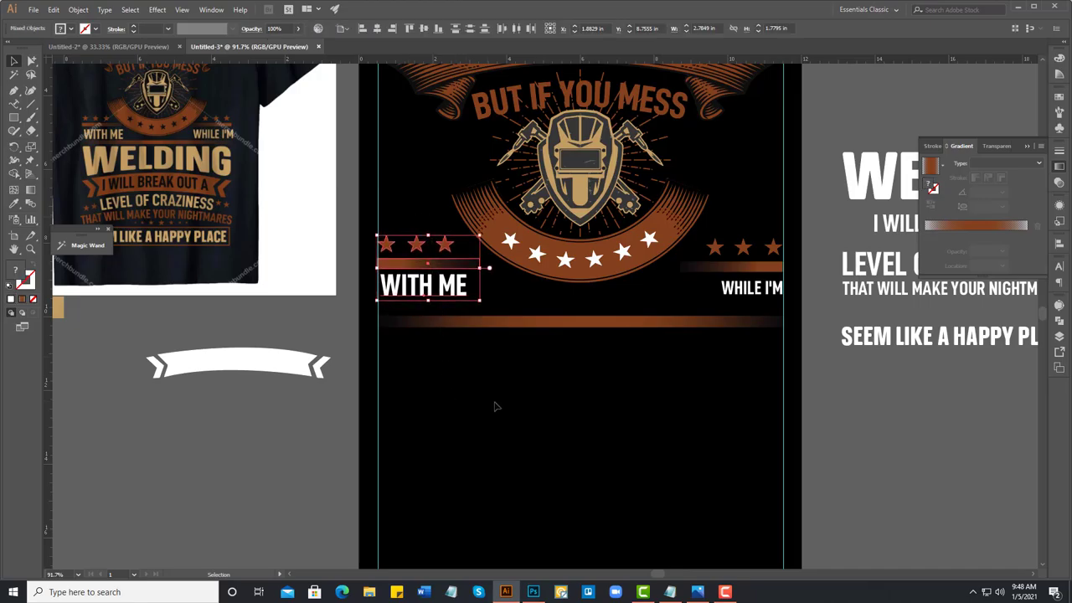
pyautogui.press('Up')
pyautogui.press('Up')
pyautogui.press('Up')
pyautogui.press('Up')
pyautogui.press('Up')
pyautogui.press('Up')
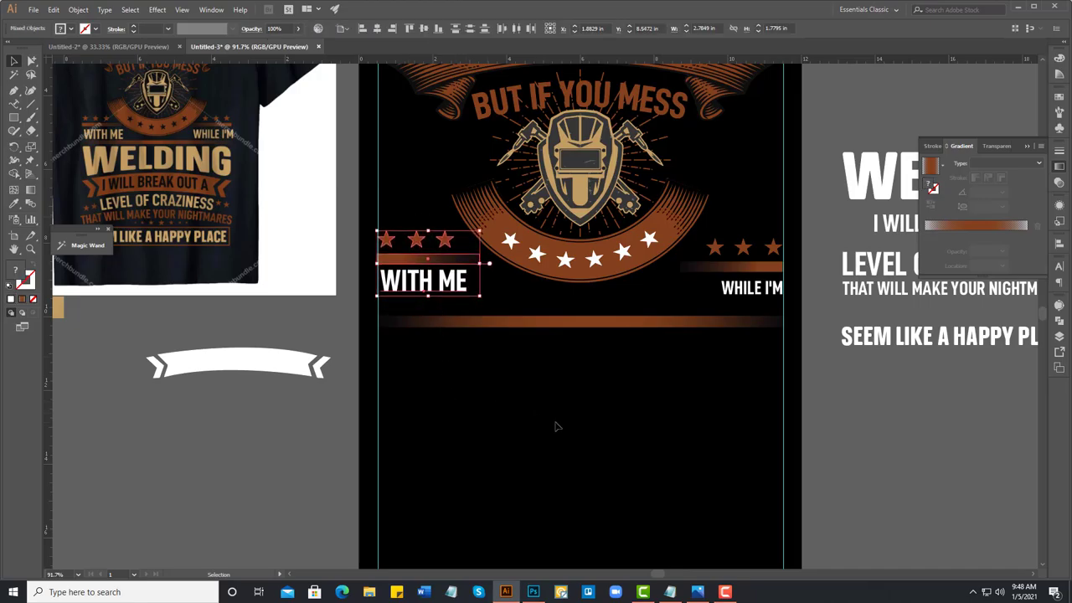
pyautogui.press('Up')
pyautogui.press('Up')
pyautogui.press('Up')
pyautogui.press('Up')
pyautogui.click(555, 427)
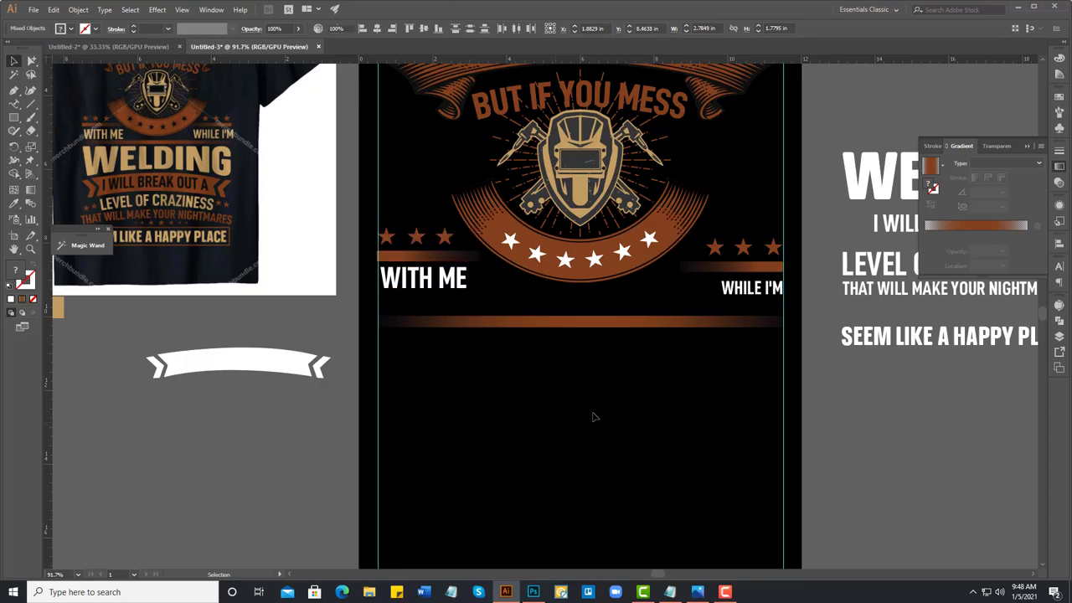
# Step: Align the tops of the left and right star groups
pyautogui.click(752, 261)
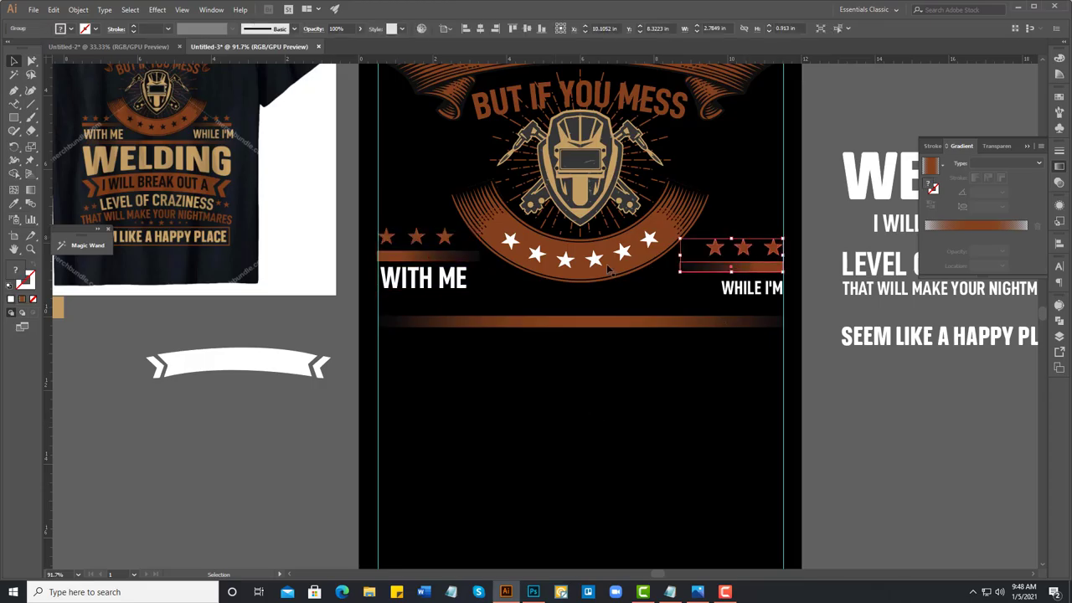
pyautogui.keyDown('shift'); pyautogui.click(441, 255); pyautogui.keyUp('shift')
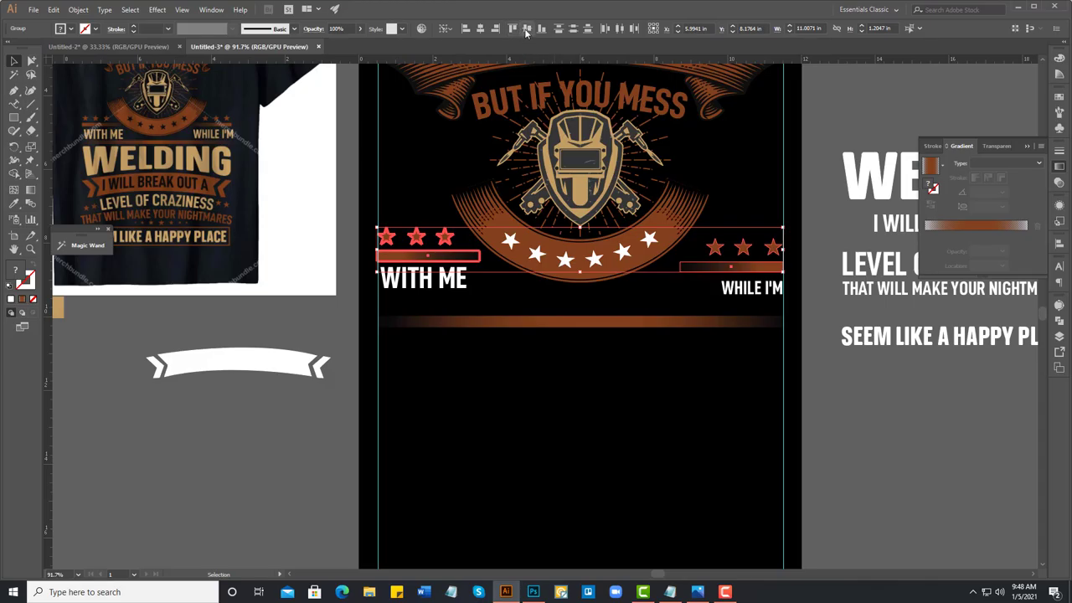
pyautogui.click(526, 29)
pyautogui.click(643, 352)
# Step: Enlarge WITH ME slightly and shift it a little to the right
pyautogui.click(450, 279)
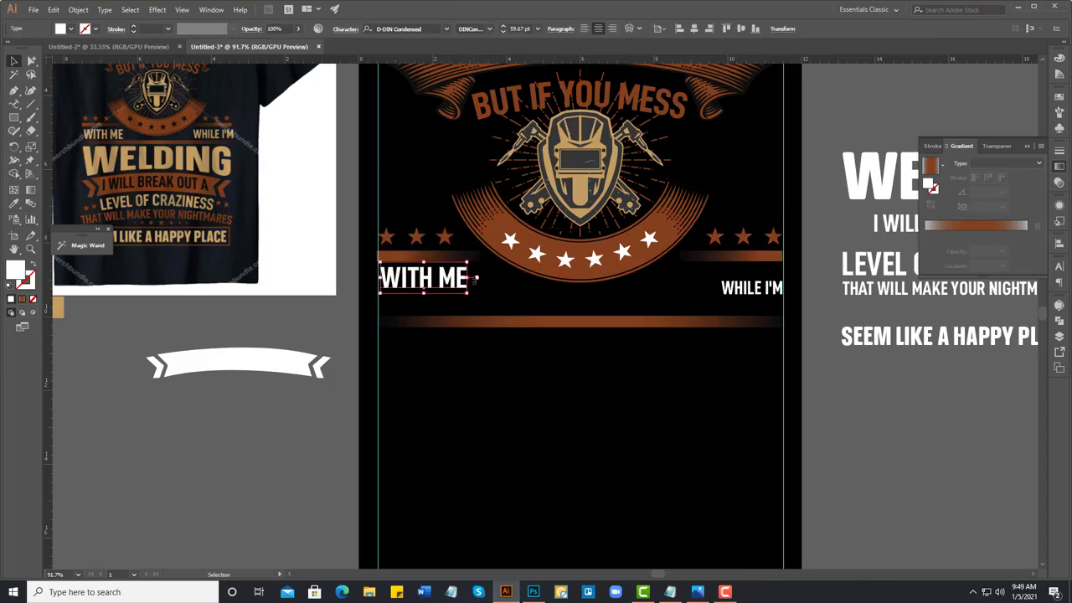
pyautogui.moveTo(477, 277); pyautogui.dragTo(481, 277)
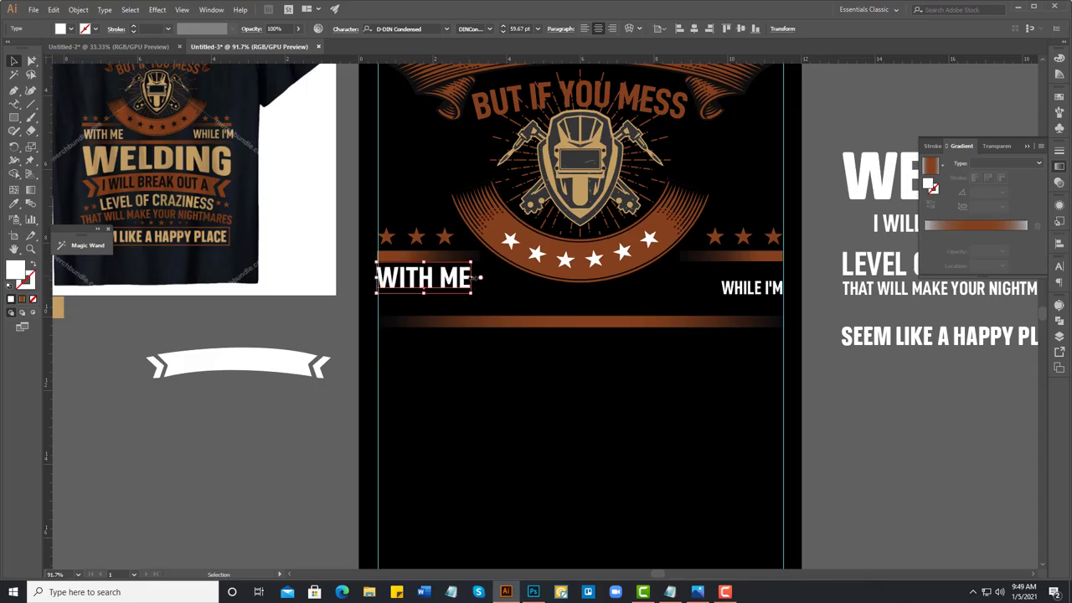
pyautogui.press('Right')
pyautogui.press('Right')
pyautogui.press('Right')
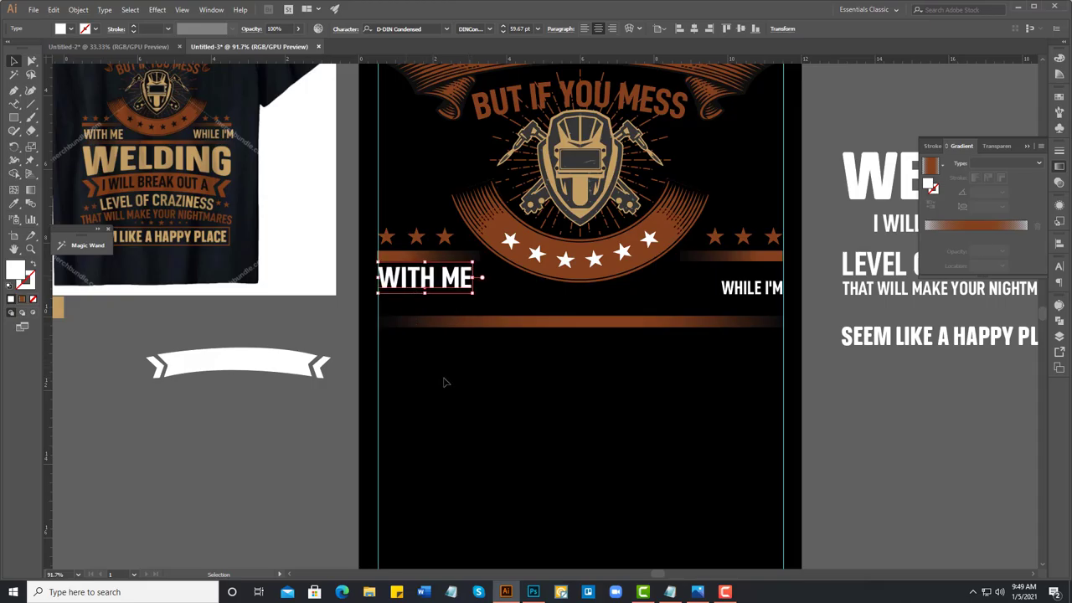
pyautogui.click(464, 390)
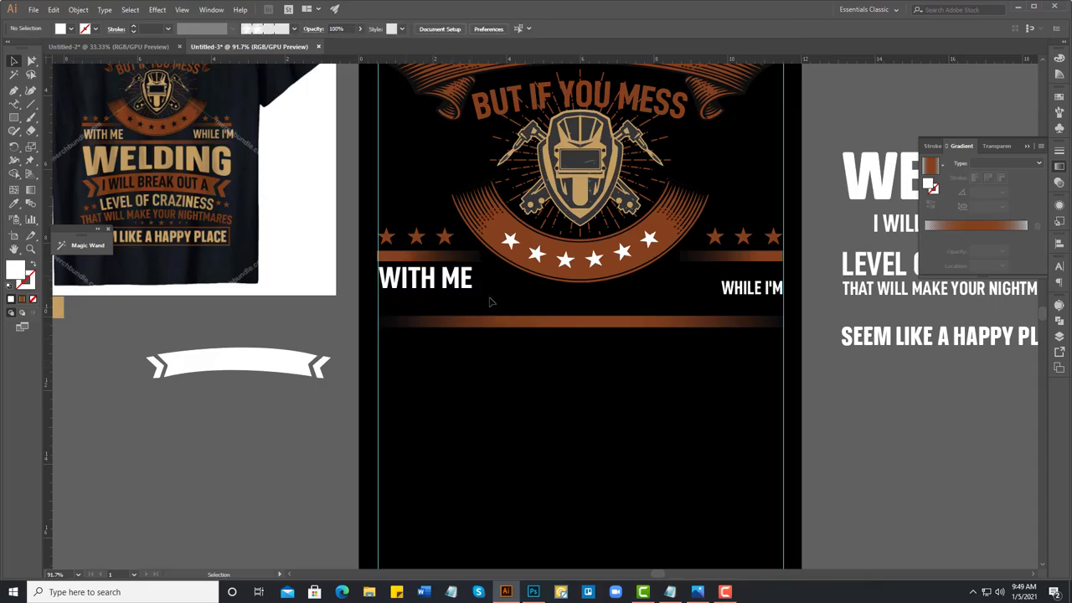
pyautogui.click(752, 289)
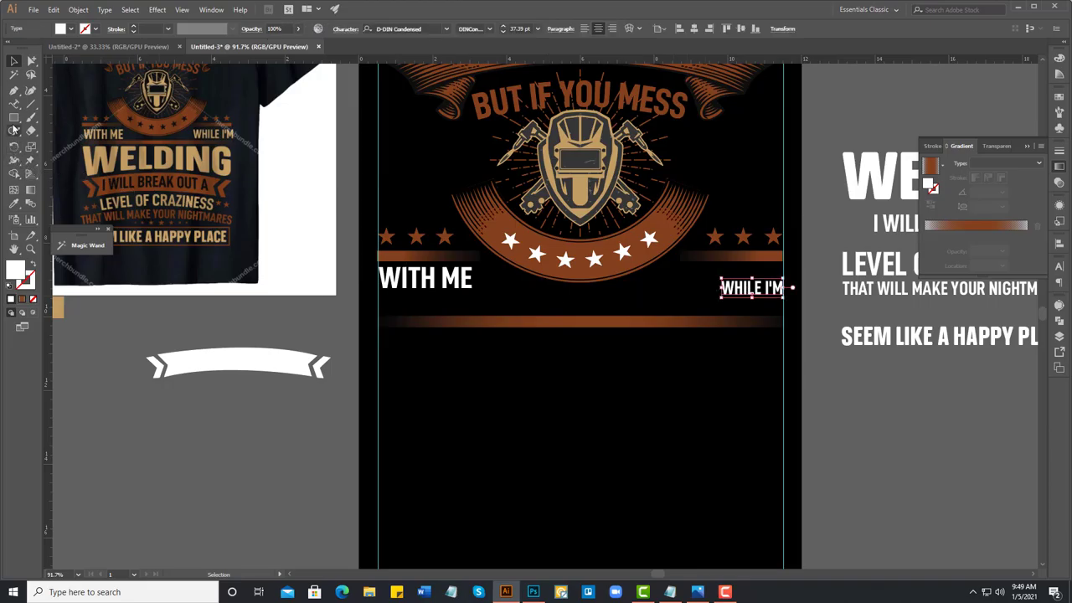
# Step: Eyedropper WITH ME's style onto WHILE I'M and vertically align it to WITH ME as key object
pyautogui.click(14, 204)
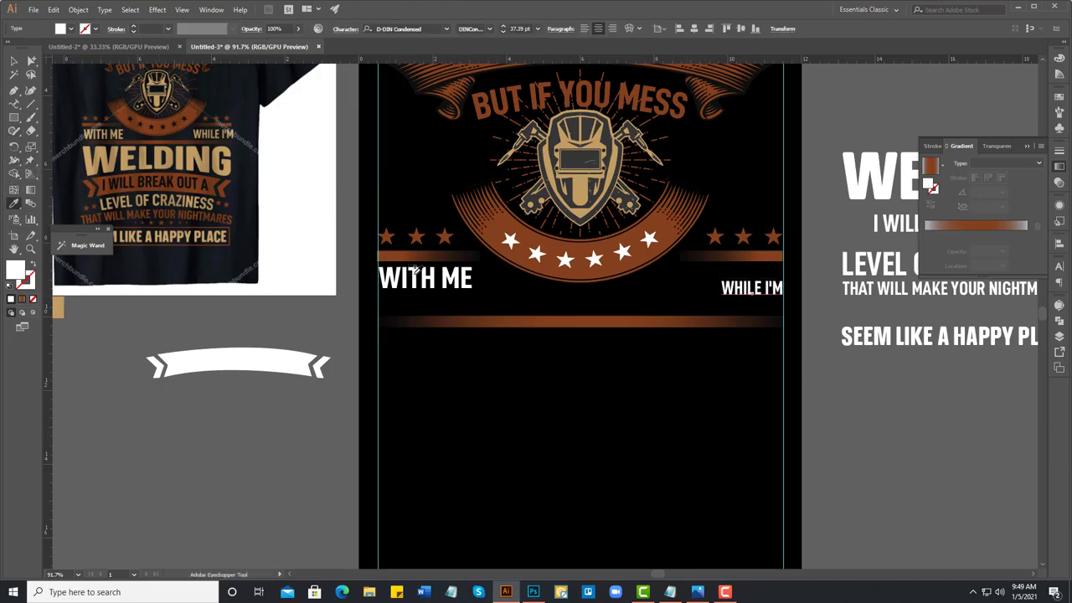
pyautogui.click(414, 270)
pyautogui.click(13, 61)
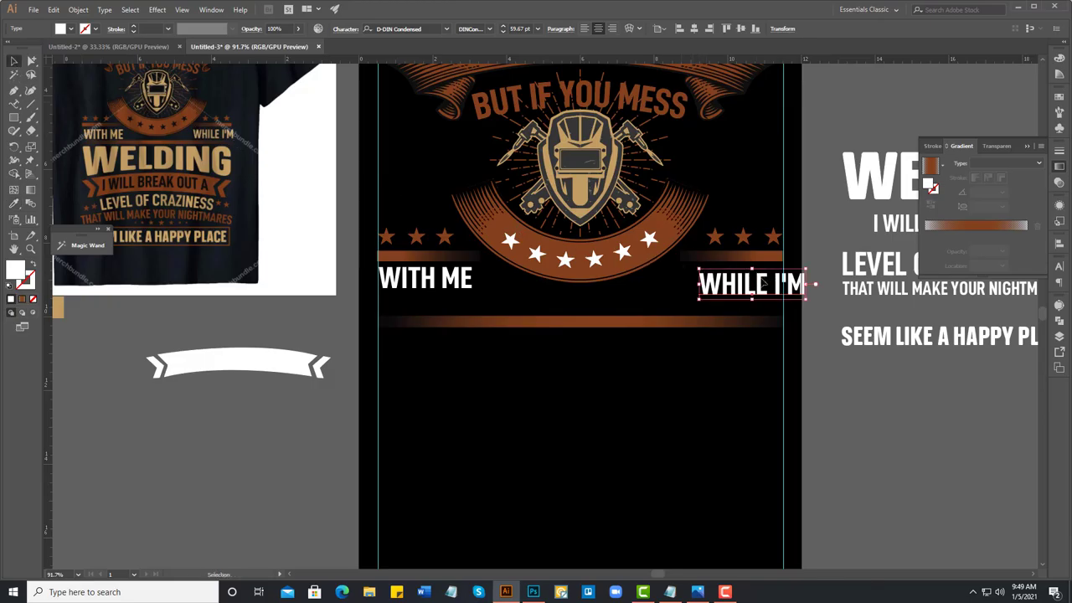
pyautogui.moveTo(763, 285); pyautogui.dragTo(742, 285)
pyautogui.keyDown('shift'); pyautogui.click(473, 284); pyautogui.keyUp('shift')
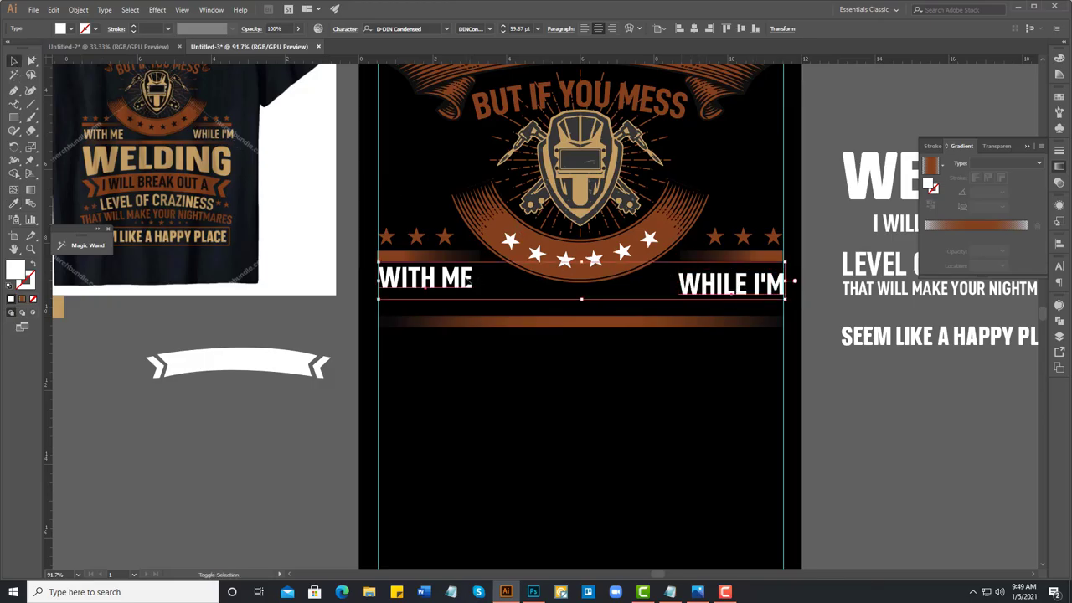
pyautogui.click(469, 280)
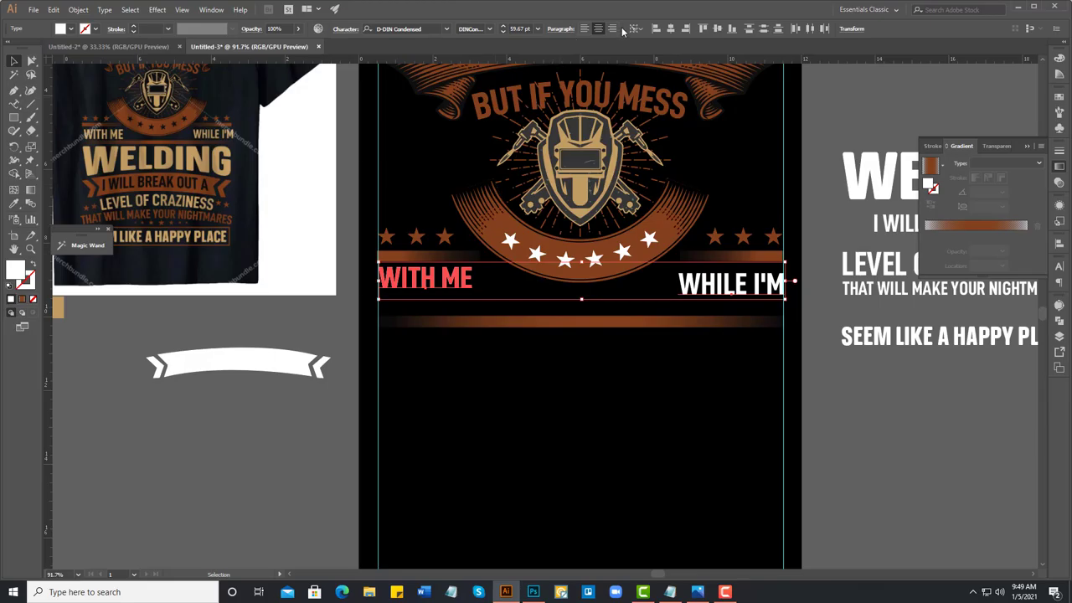
pyautogui.click(703, 29)
pyautogui.click(829, 394)
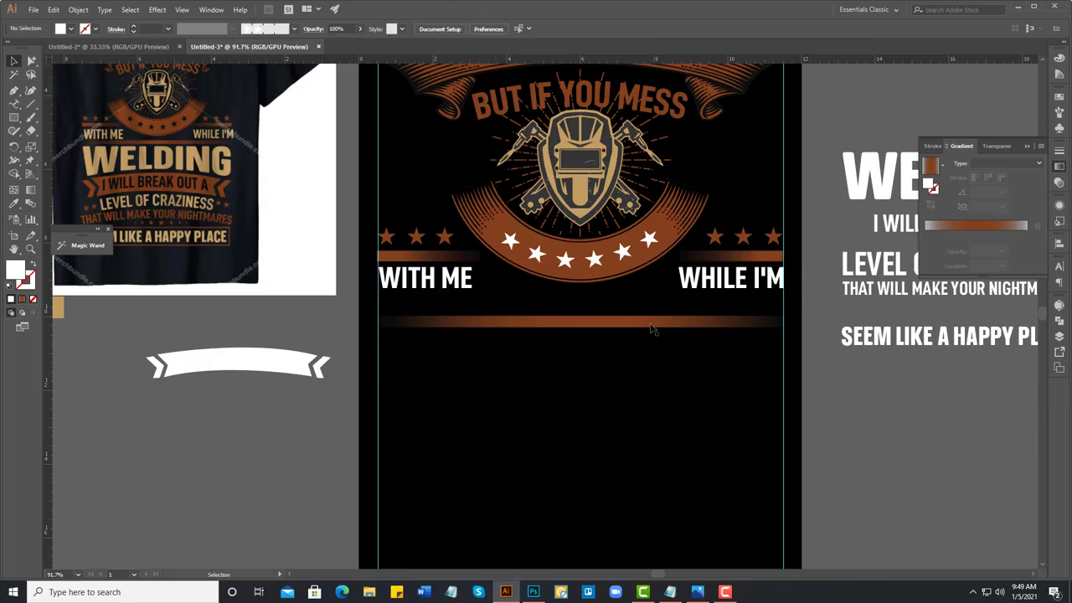
# Step: Raise the orange gradient bar to sit just beneath WITH ME and WHILE I'M
pyautogui.moveTo(653, 329); pyautogui.dragTo(649, 303)
pyautogui.click(658, 371)
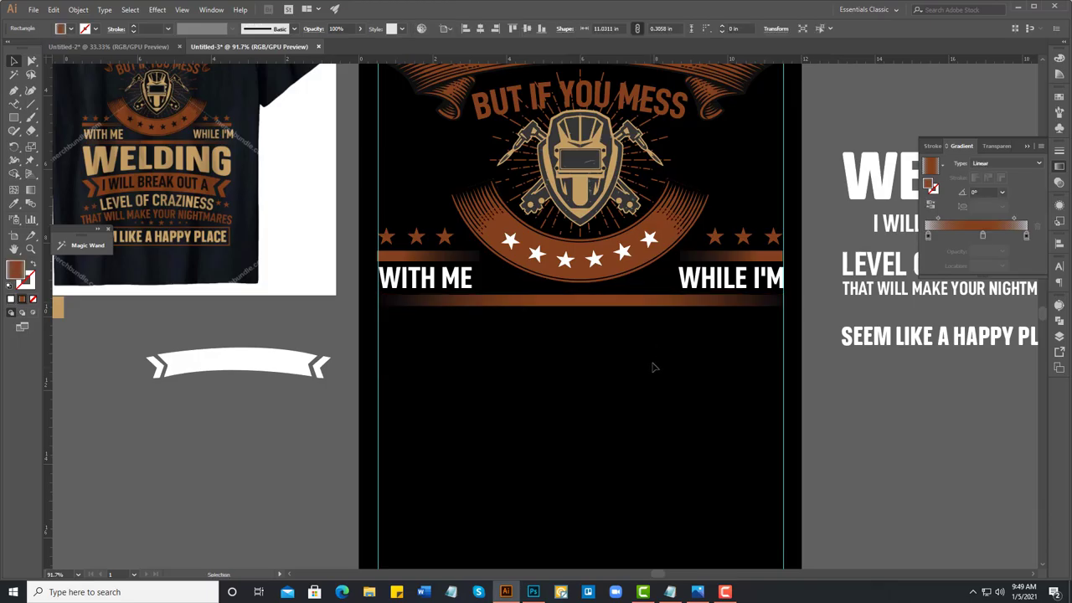
pyautogui.click(628, 302)
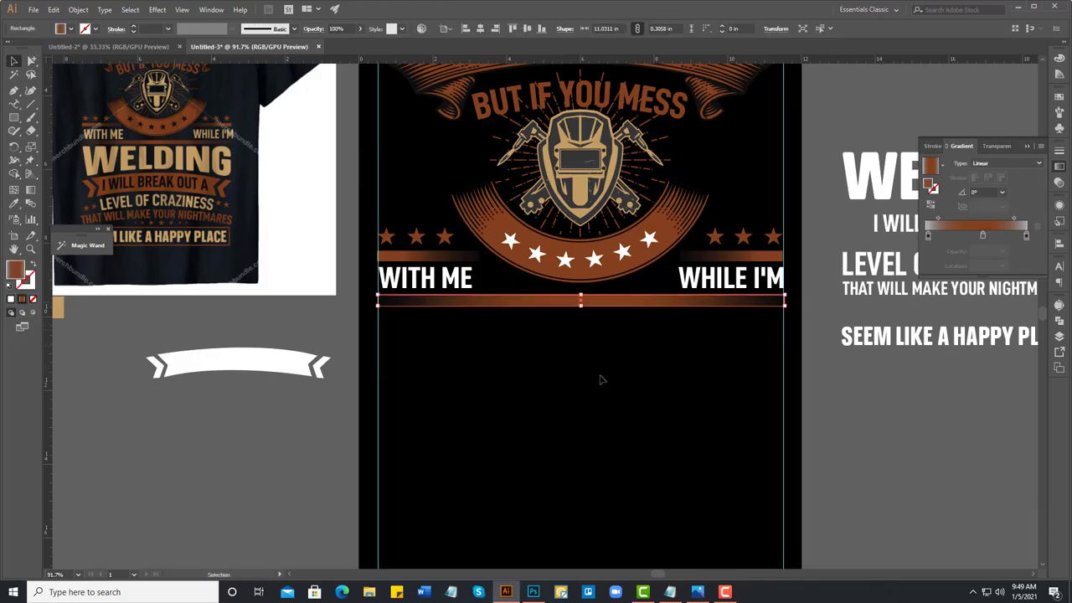
pyautogui.click(317, 324)
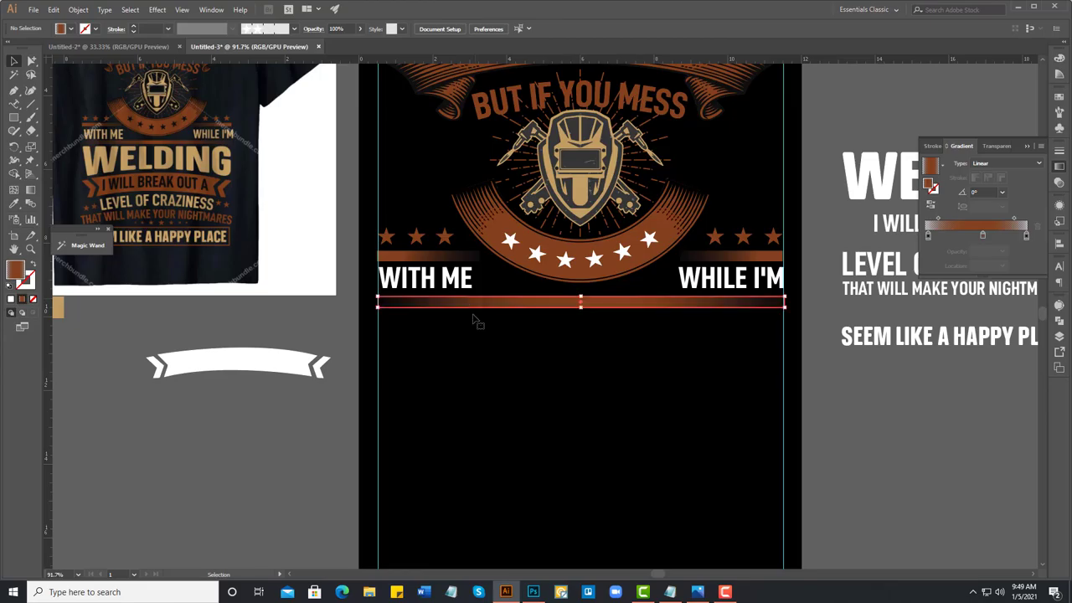
pyautogui.click(474, 321)
pyautogui.click(334, 330)
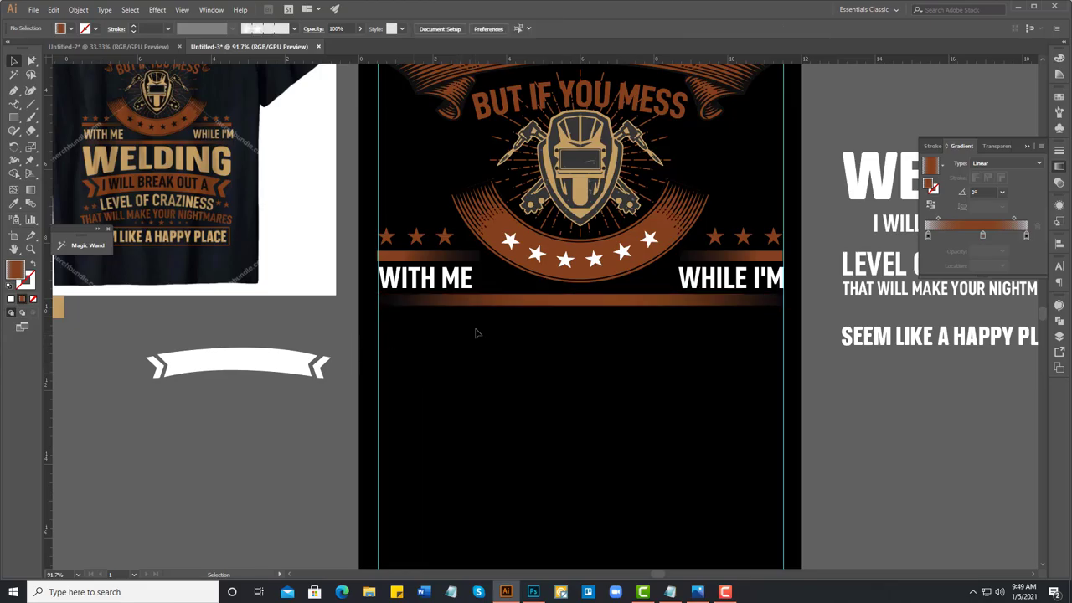
pyautogui.click(558, 302)
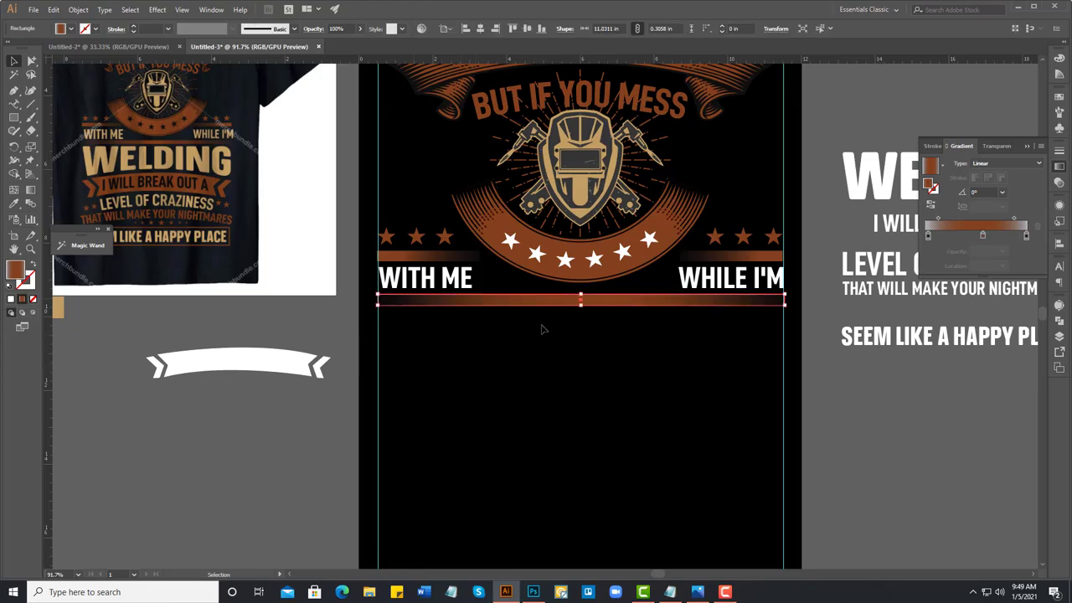
pyautogui.click(306, 315)
pyautogui.keyDown('alt'); pyautogui.click(520, 361); pyautogui.keyUp('alt')
pyautogui.keyDown('alt'); pyautogui.click(520, 361); pyautogui.keyUp('alt')
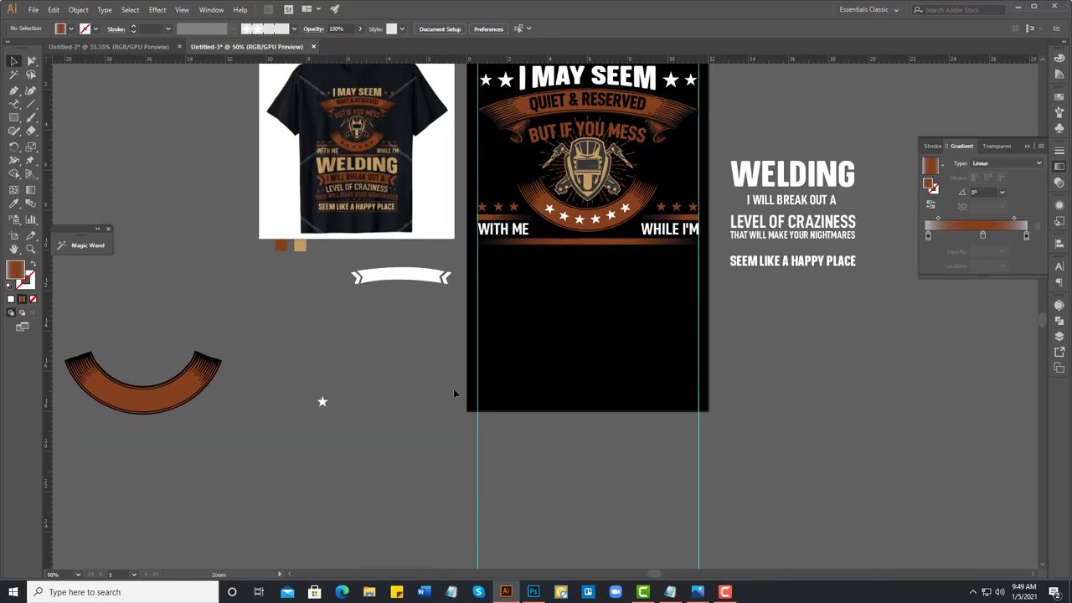
# Step: Copy the white banner onto the artboard, centre it horizontally and widen it slightly
pyautogui.keyDown('alt'); pyautogui.click(584, 341); pyautogui.keyUp('alt')
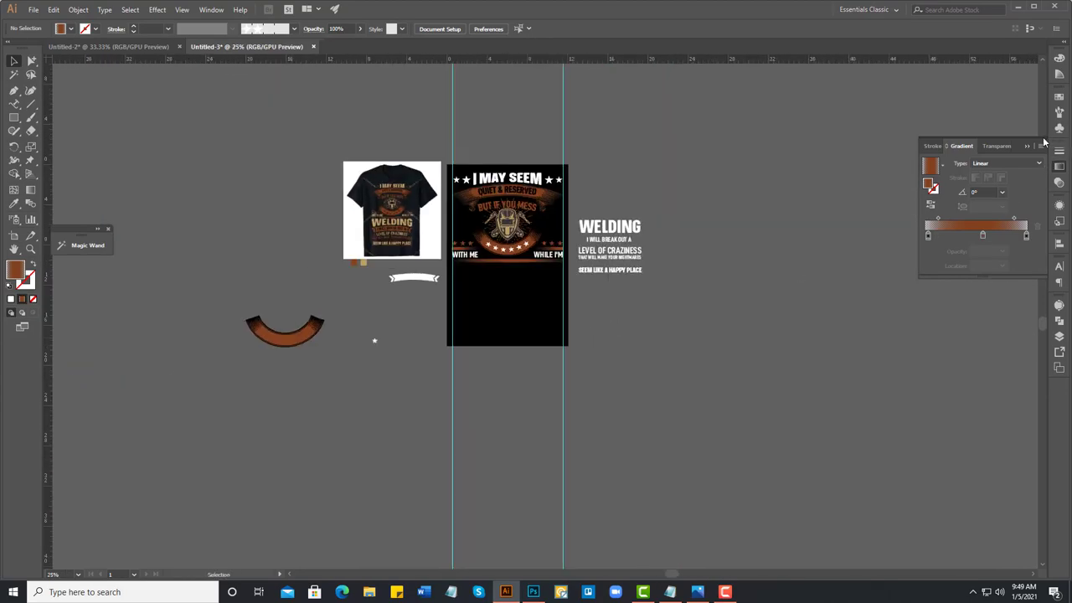
pyautogui.click(1032, 148)
pyautogui.scroll(2, 394, 285)
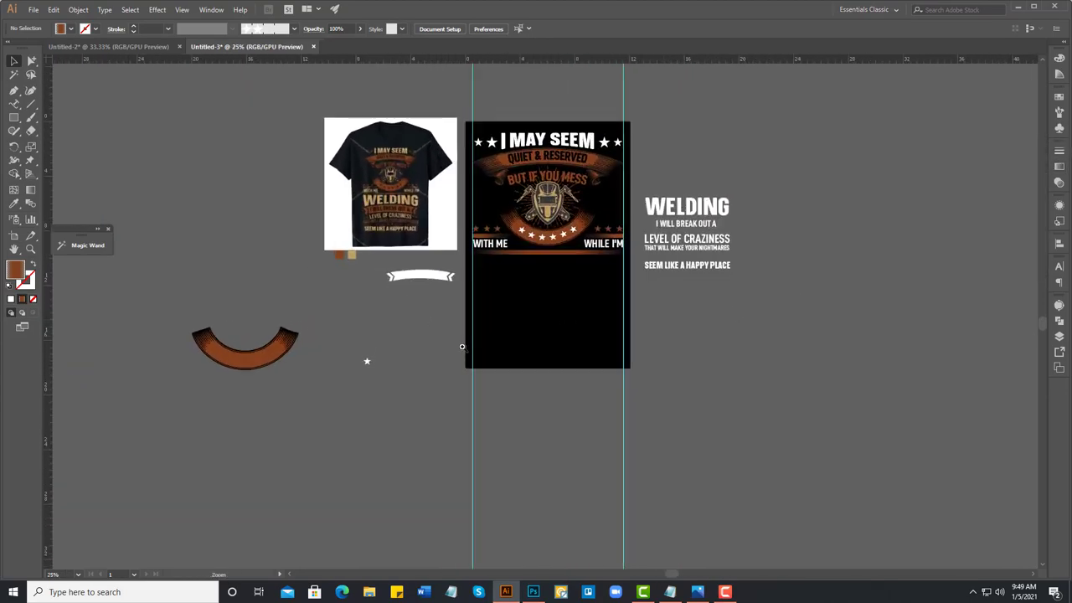
pyautogui.scroll(1, 552, 369)
pyautogui.moveTo(355, 337)
pyautogui.mouseDown()
pyautogui.moveTo(590, 338)
pyautogui.moveTo(694, 395)
pyautogui.moveTo(706, 363)
pyautogui.mouseUp()
pyautogui.click(479, 33)
pyautogui.moveTo(630, 342)
pyautogui.mouseDown()
pyautogui.moveTo(630, 329)
pyautogui.moveTo(630, 395)
pyautogui.mouseUp()
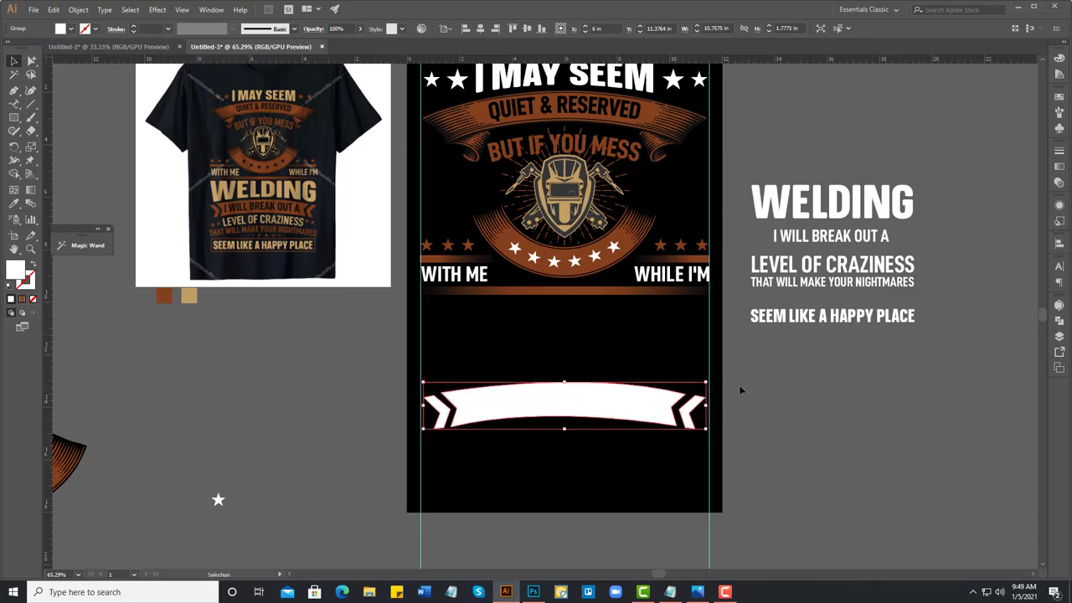
pyautogui.click(824, 381)
# Step: Place WELDING below WITH ME, outline it, centre it and scale it to artboard width
pyautogui.moveTo(826, 209); pyautogui.dragTo(553, 334)
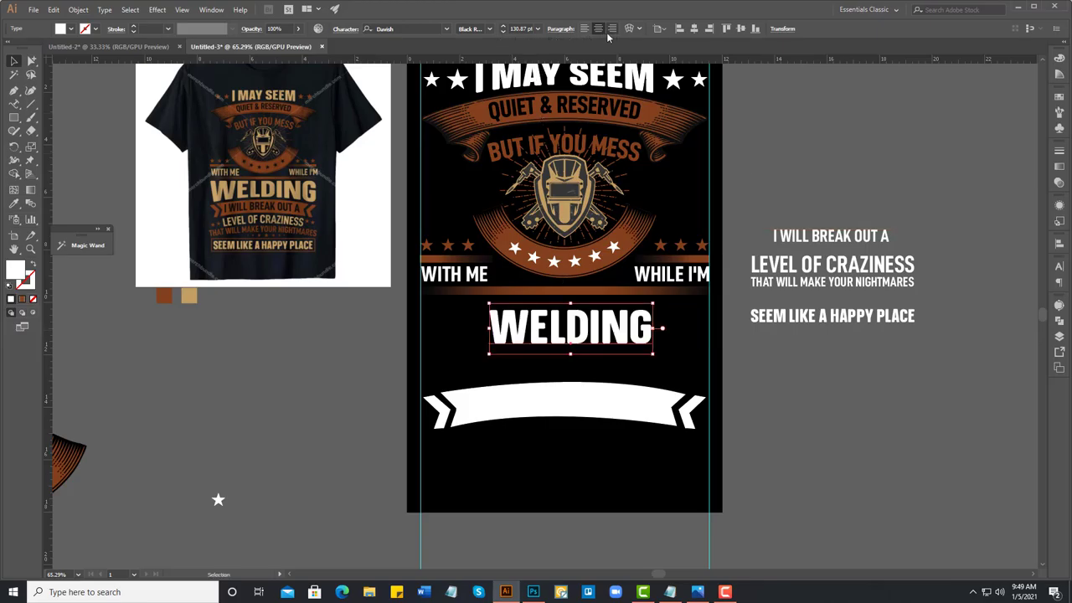
pyautogui.rightClick(554, 335)
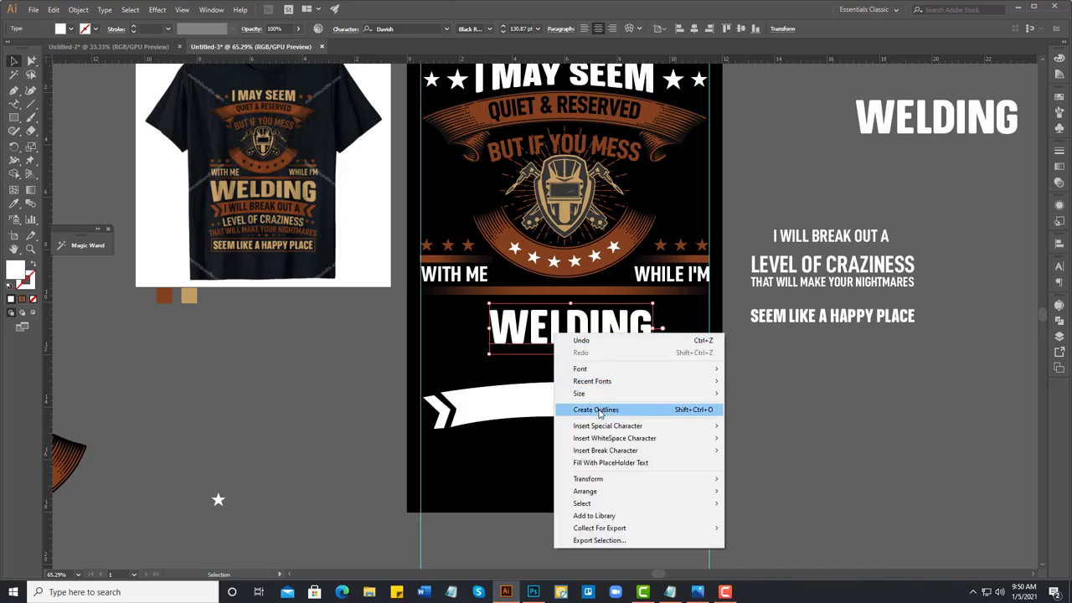
pyautogui.click(596, 409)
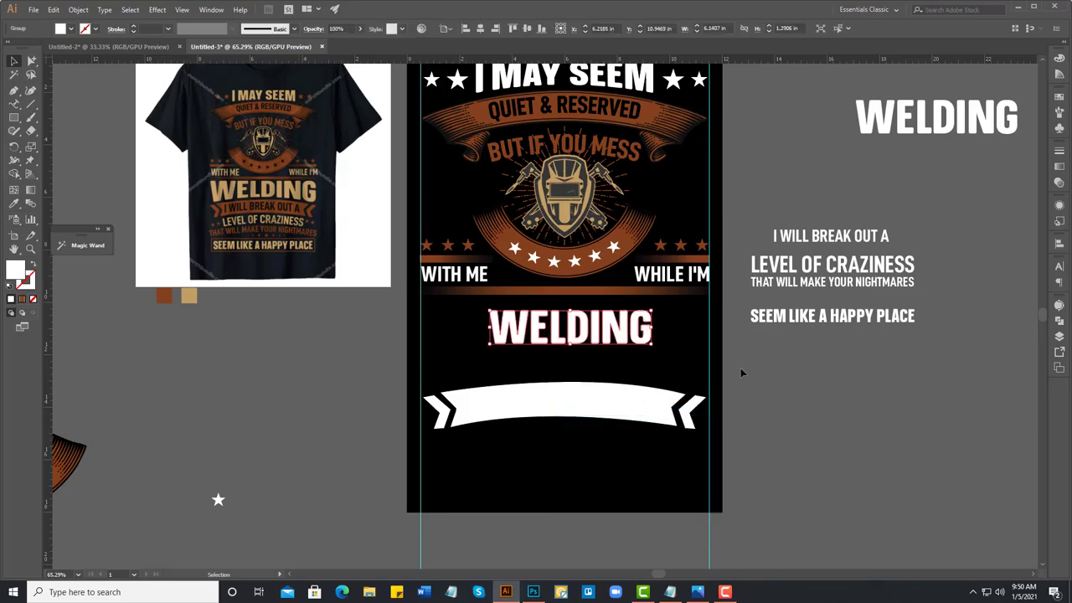
pyautogui.click(481, 32)
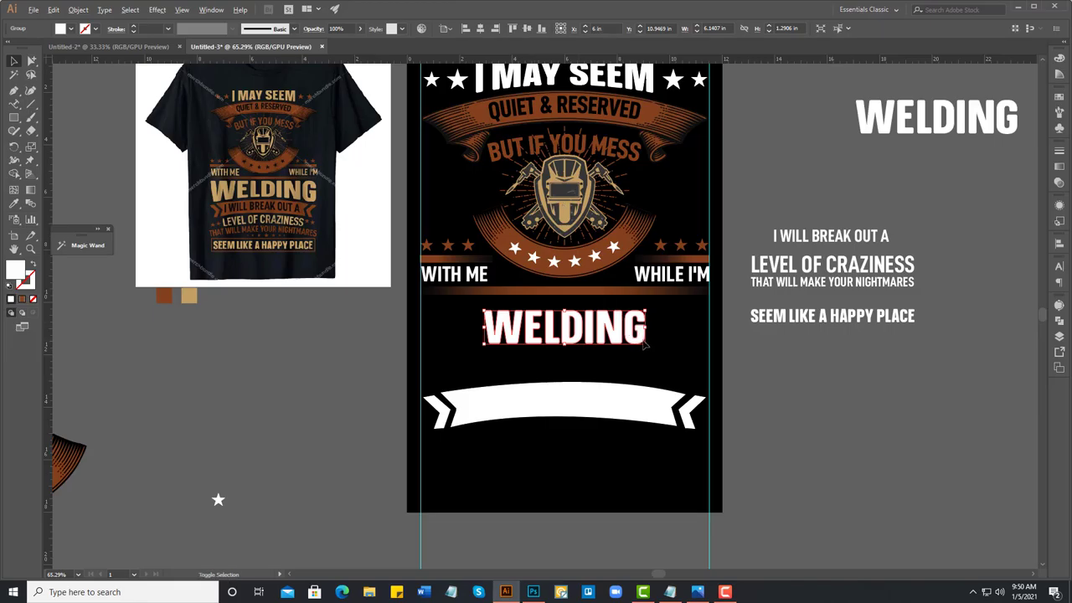
pyautogui.moveTo(645, 346); pyautogui.dragTo(691, 373)
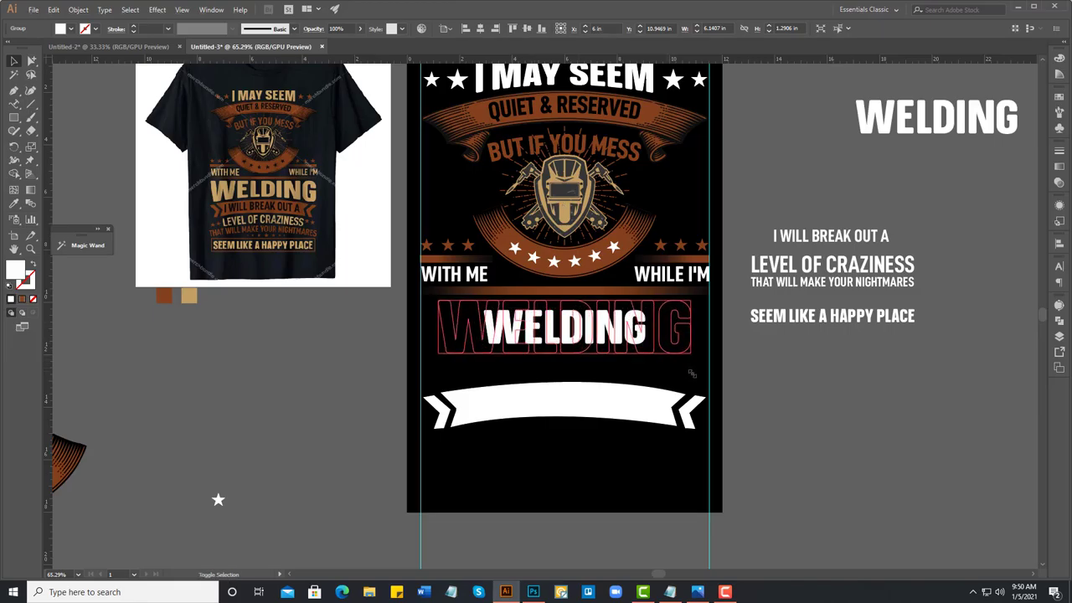
pyautogui.moveTo(691, 374); pyautogui.dragTo(708, 359)
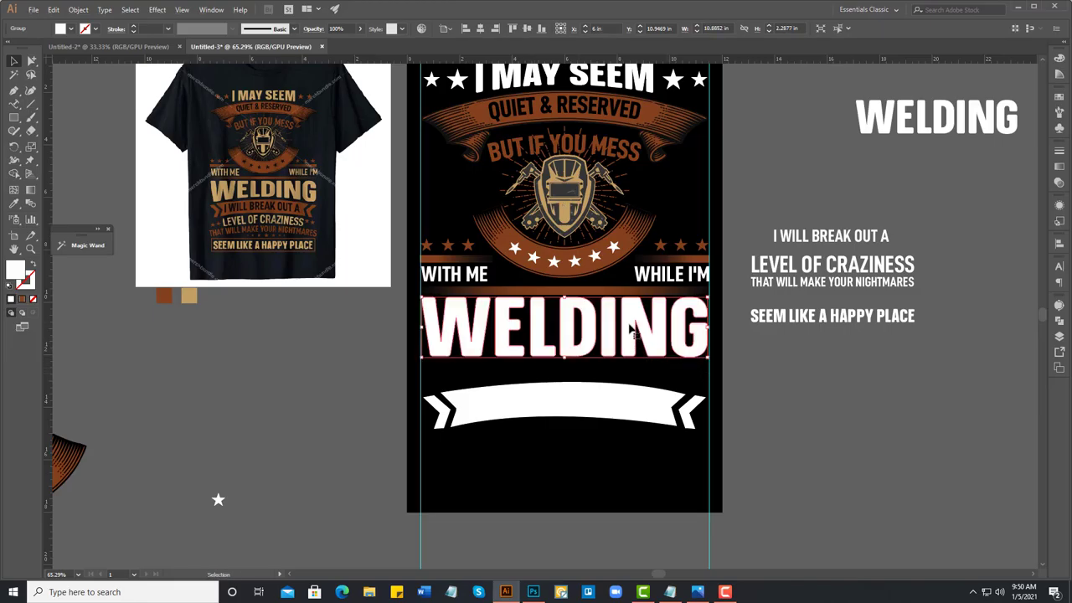
pyautogui.press('Down')
pyautogui.press('Down')
pyautogui.press('Down')
pyautogui.press('Down')
pyautogui.press('Down')
pyautogui.press('Down')
pyautogui.press('Down')
pyautogui.press('Down')
pyautogui.press('Down')
pyautogui.press('Down')
pyautogui.press('Down')
pyautogui.press('Down')
pyautogui.press('Down')
pyautogui.press('Down')
pyautogui.press('Down')
pyautogui.press('Down')
pyautogui.press('Up')
pyautogui.press('Up')
pyautogui.press('Up')
pyautogui.press('Up')
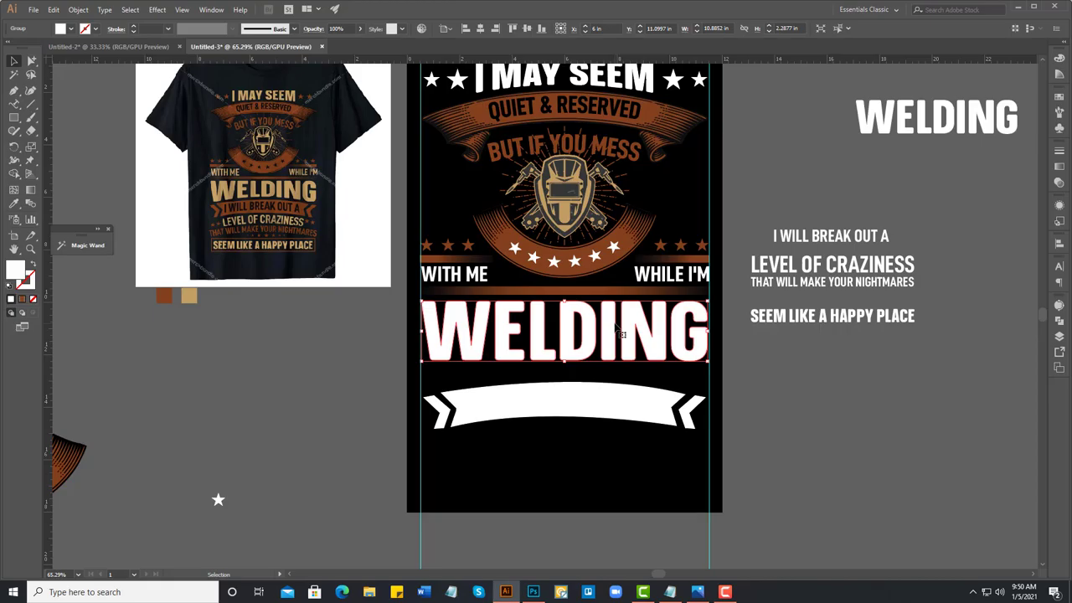
# Step: Apply an Arc Lower warp with a negative bend to WELDING
pyautogui.click(160, 10)
pyautogui.moveTo(210, 154)
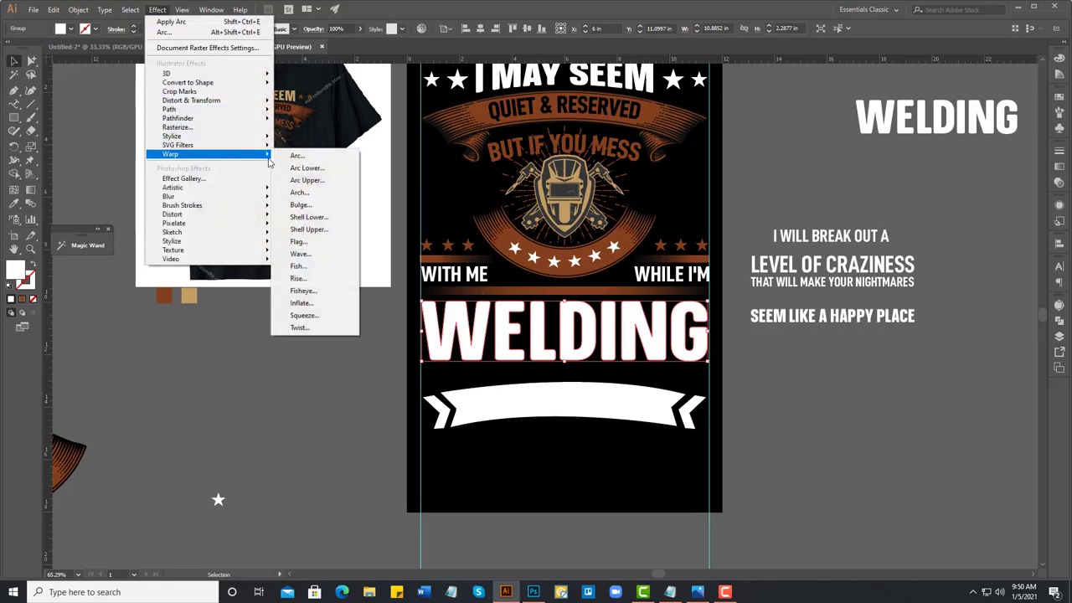
pyautogui.click(299, 170)
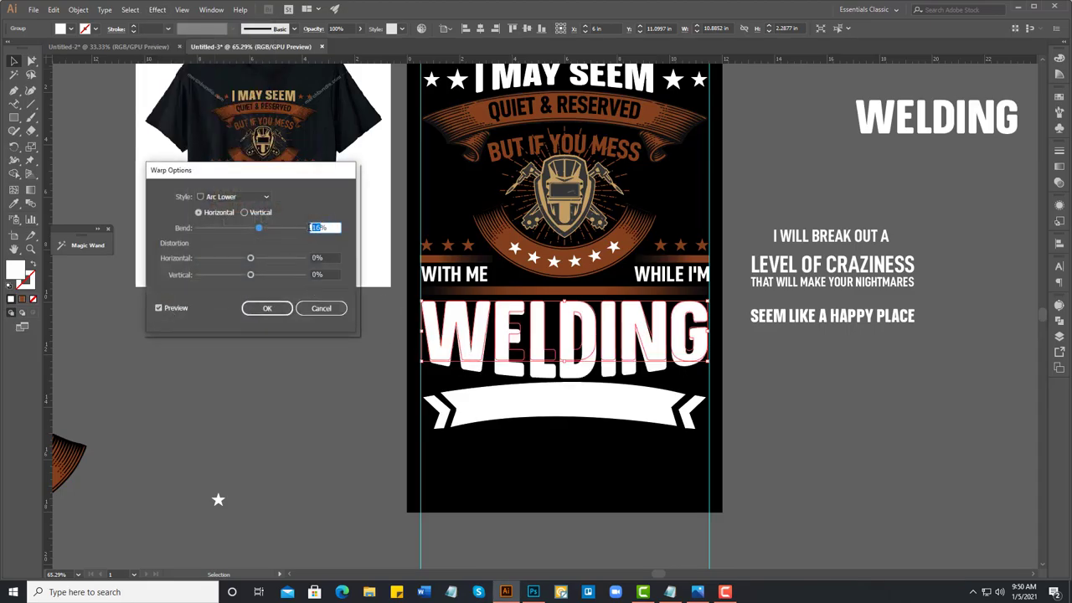
pyautogui.click(315, 227)
pyautogui.write('-15')
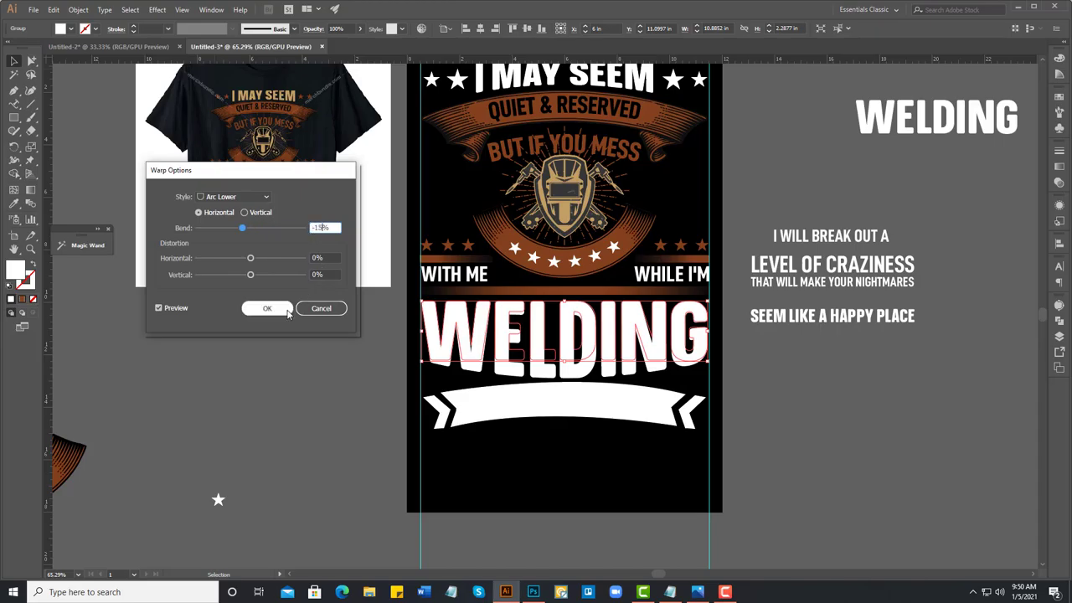
pyautogui.click(293, 309)
pyautogui.click(295, 373)
# Step: Move the white banner up beneath WELDING and sample the brown swatch for it
pyautogui.moveTo(567, 412); pyautogui.dragTo(584, 381)
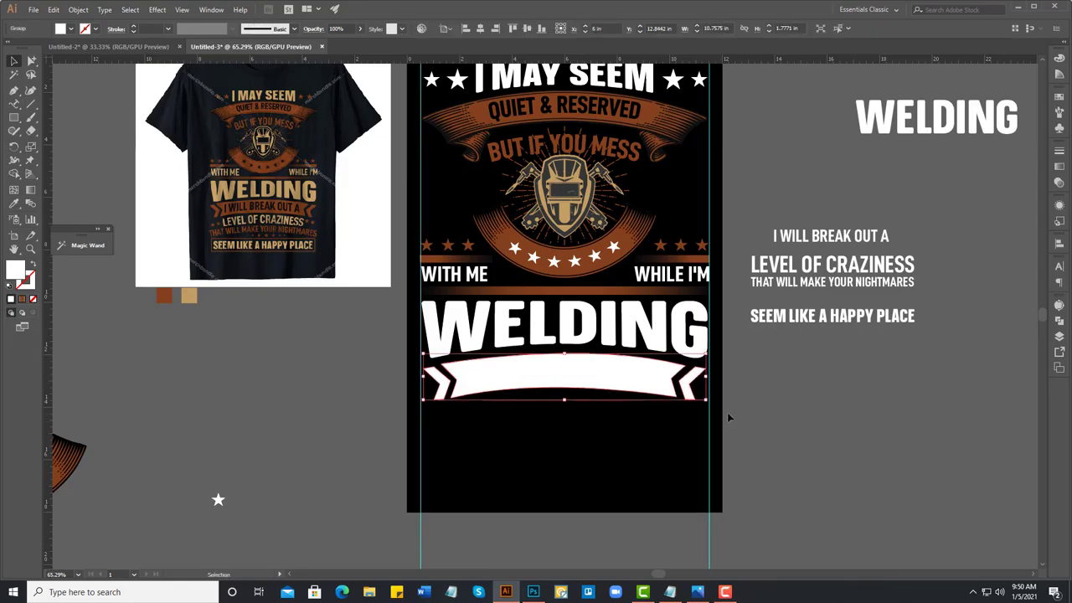
pyautogui.click(767, 408)
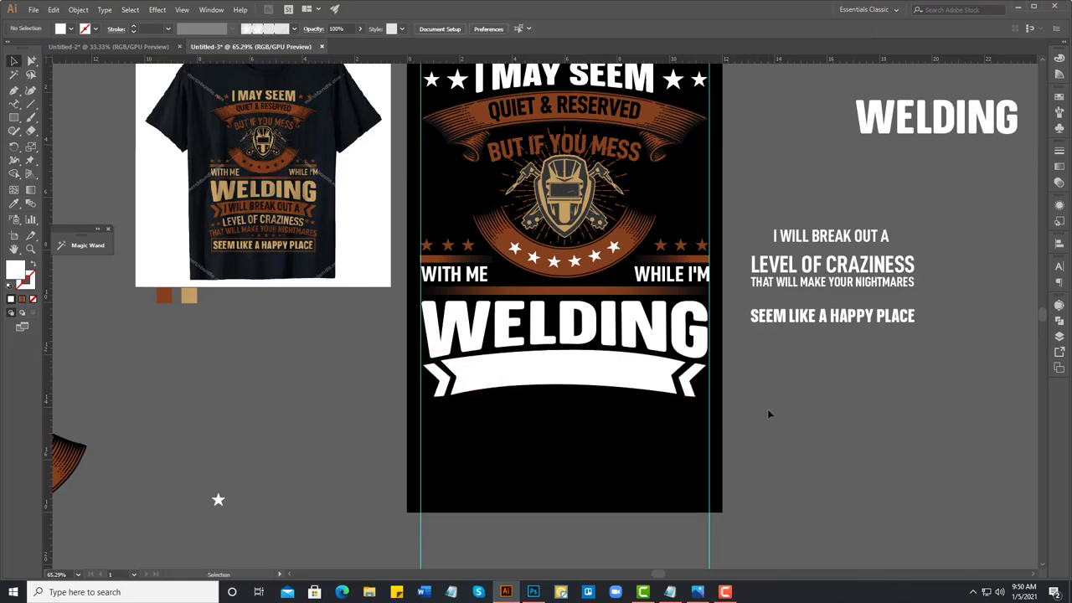
pyautogui.click(560, 381)
pyautogui.click(13, 202)
pyautogui.click(165, 293)
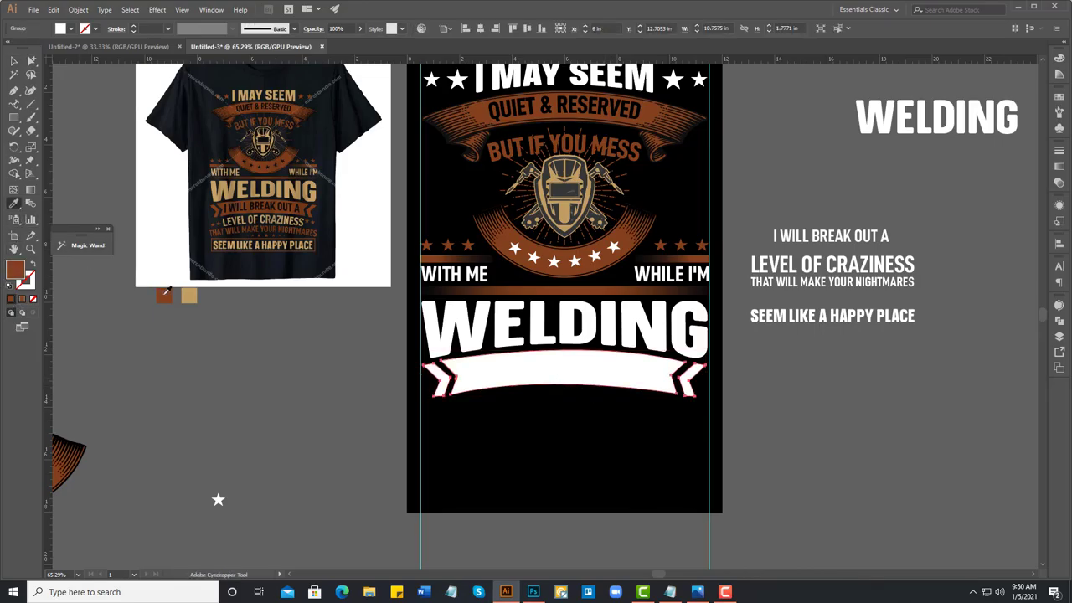
# Step: Colour the banner brown and place I WILL BREAK OUT A, enlarged and black, over it
pyautogui.click(13, 61)
pyautogui.click(250, 384)
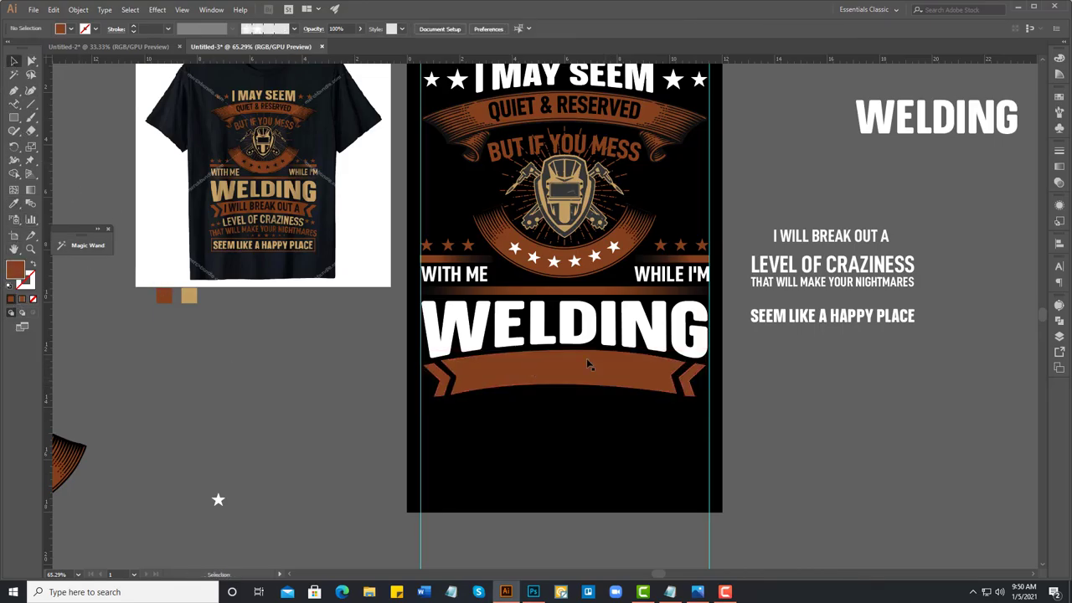
pyautogui.moveTo(801, 249); pyautogui.dragTo(539, 378)
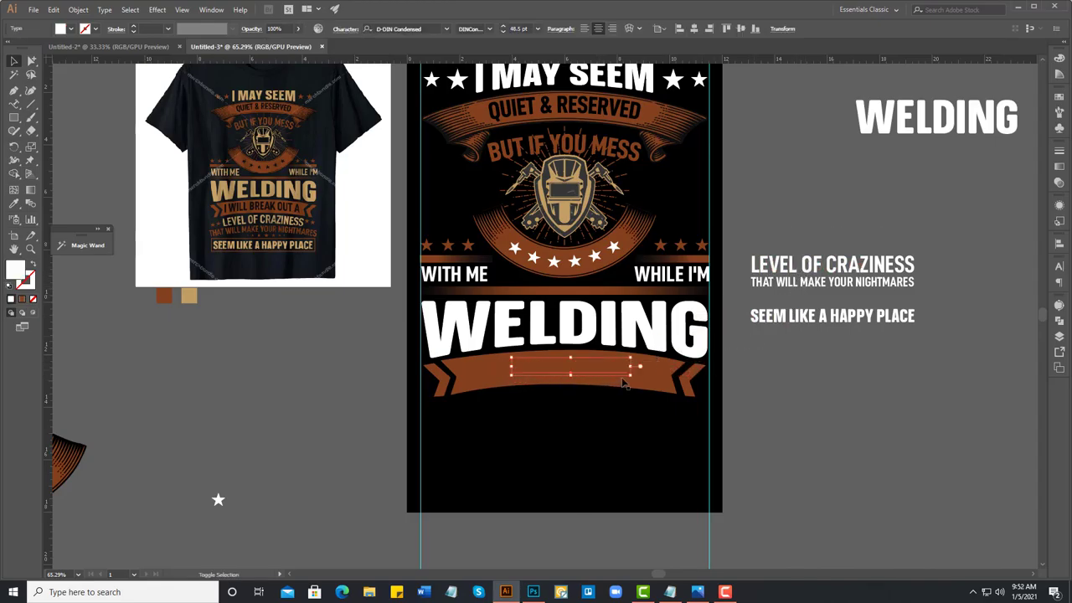
pyautogui.moveTo(634, 377); pyautogui.dragTo(670, 382)
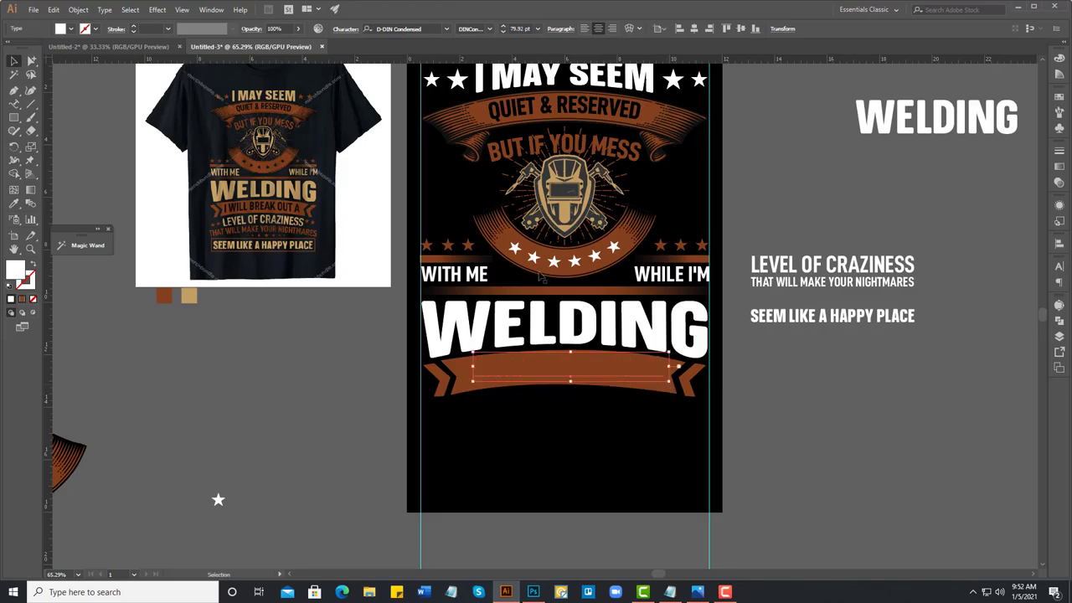
pyautogui.click(71, 29)
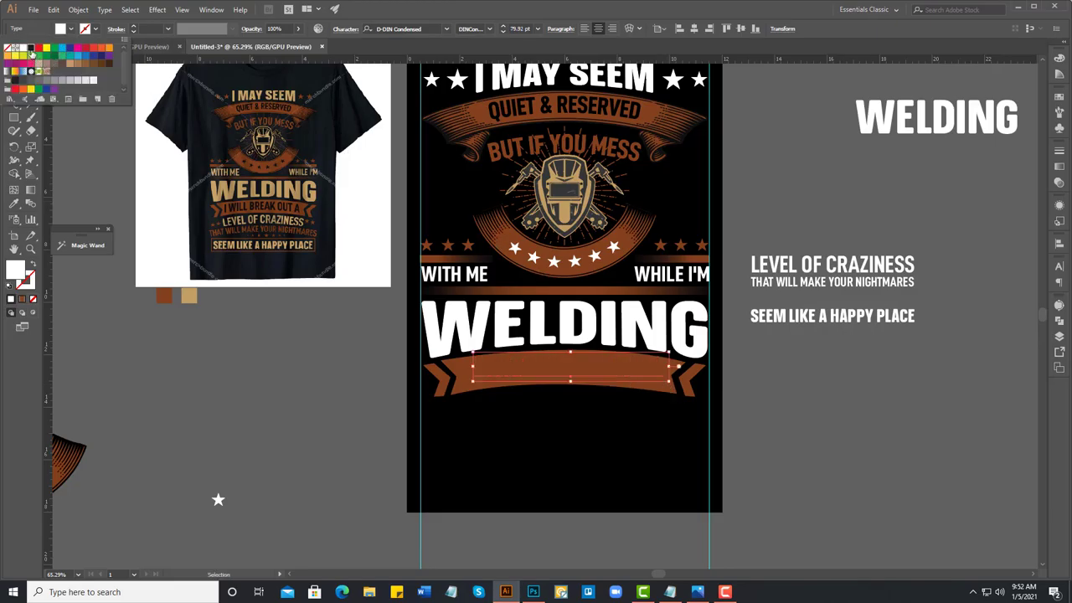
pyautogui.click(30, 49)
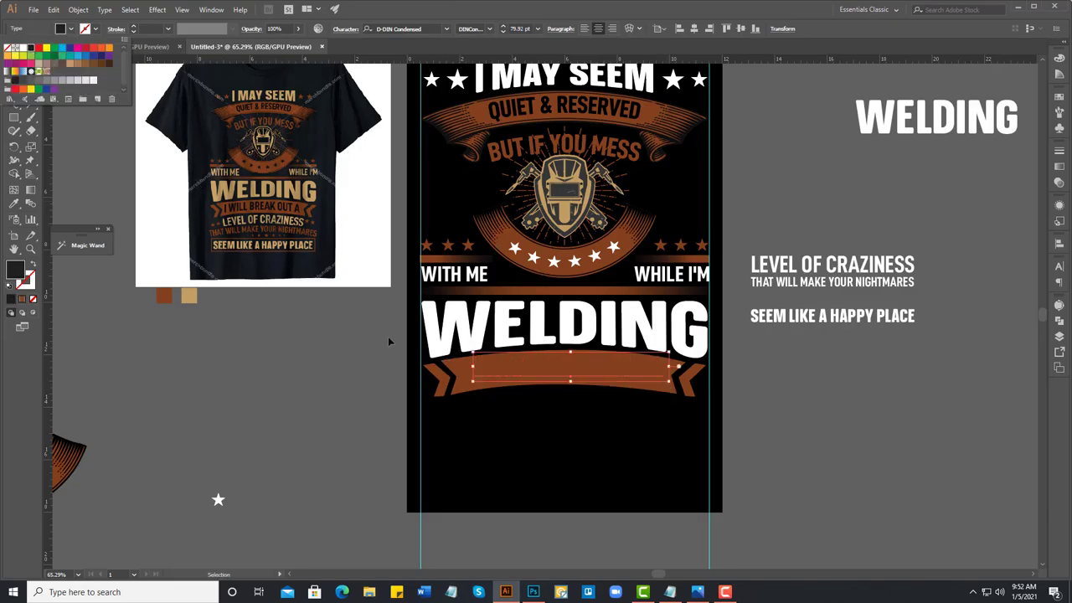
# Step: Bring the text in front of the banner, fill it black and nudge it slightly lower
pyautogui.rightClick(549, 369)
pyautogui.moveTo(580, 308)
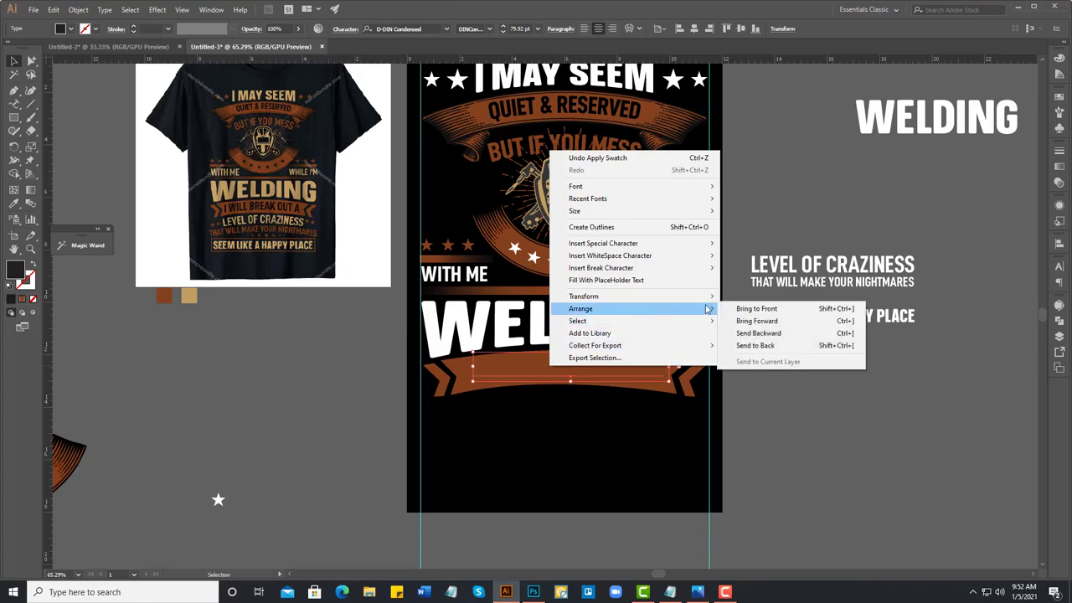
pyautogui.click(730, 309)
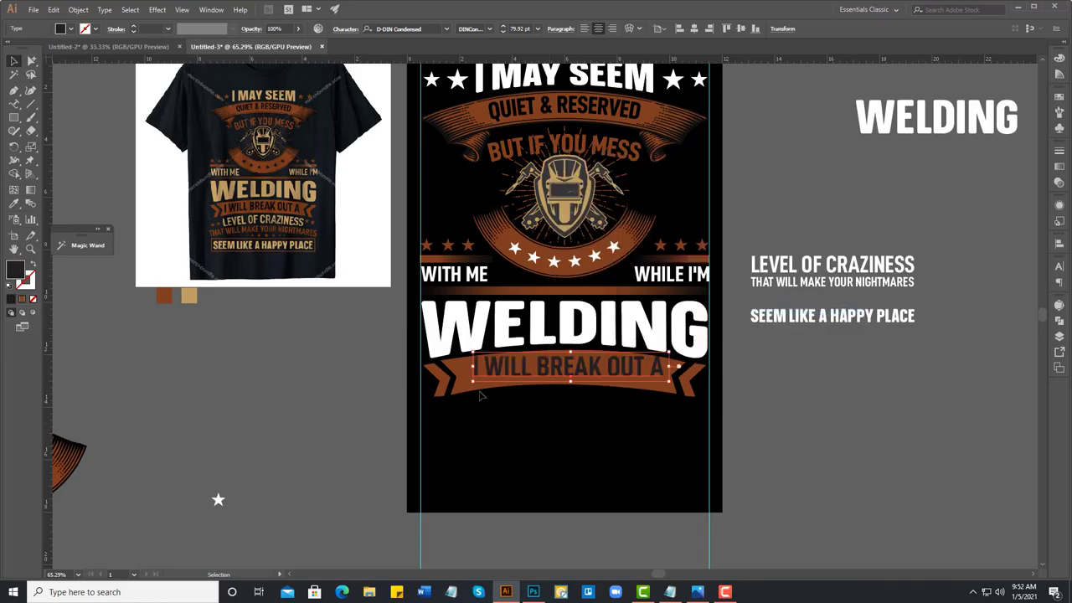
pyautogui.click(13, 203)
pyautogui.click(460, 426)
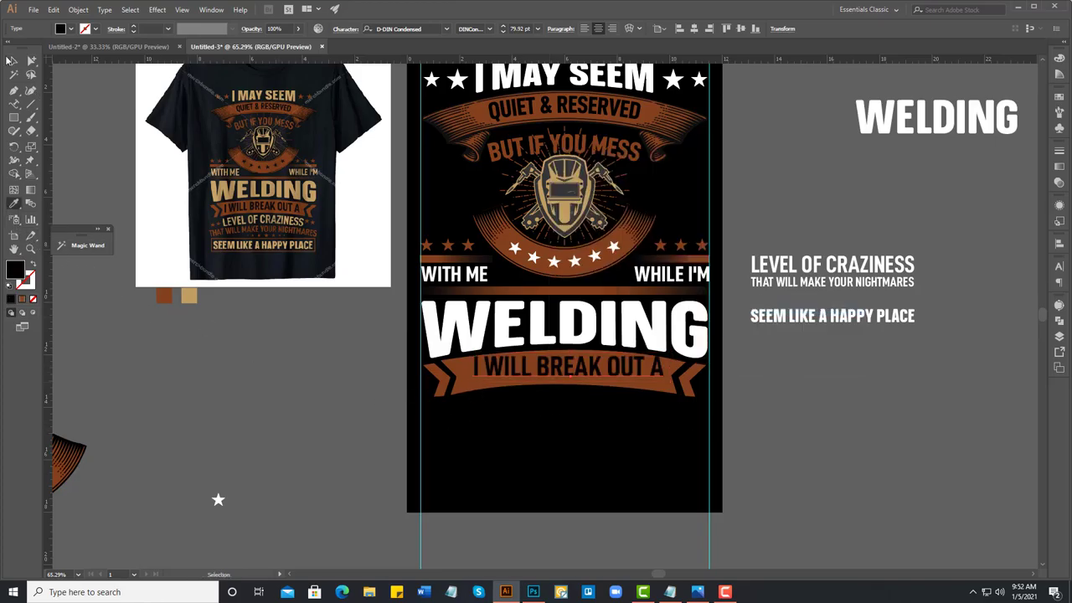
pyautogui.click(12, 62)
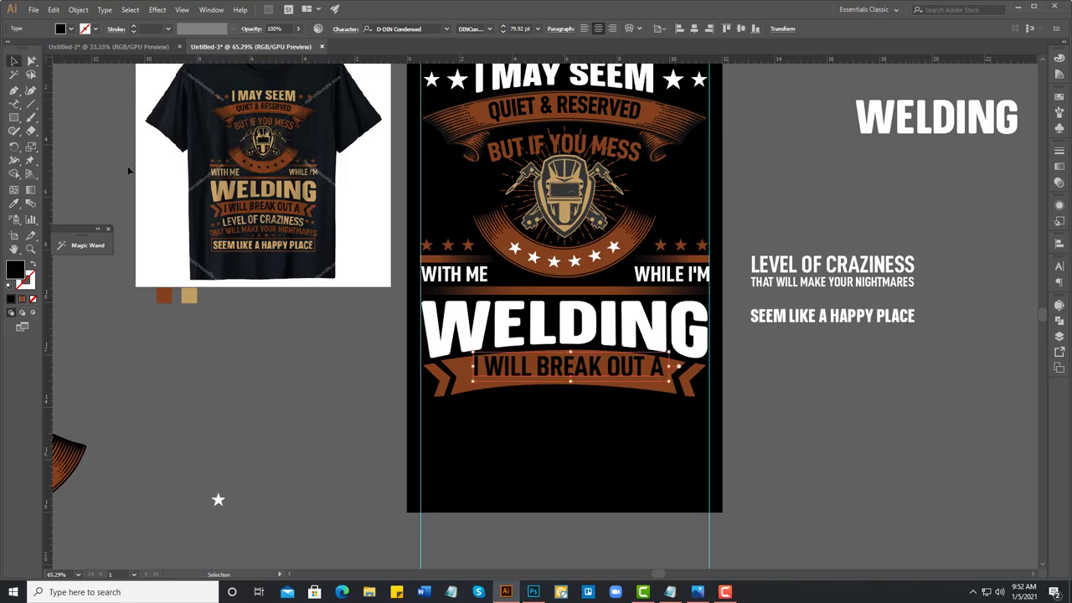
pyautogui.click(621, 432)
pyautogui.moveTo(632, 377); pyautogui.dragTo(632, 384)
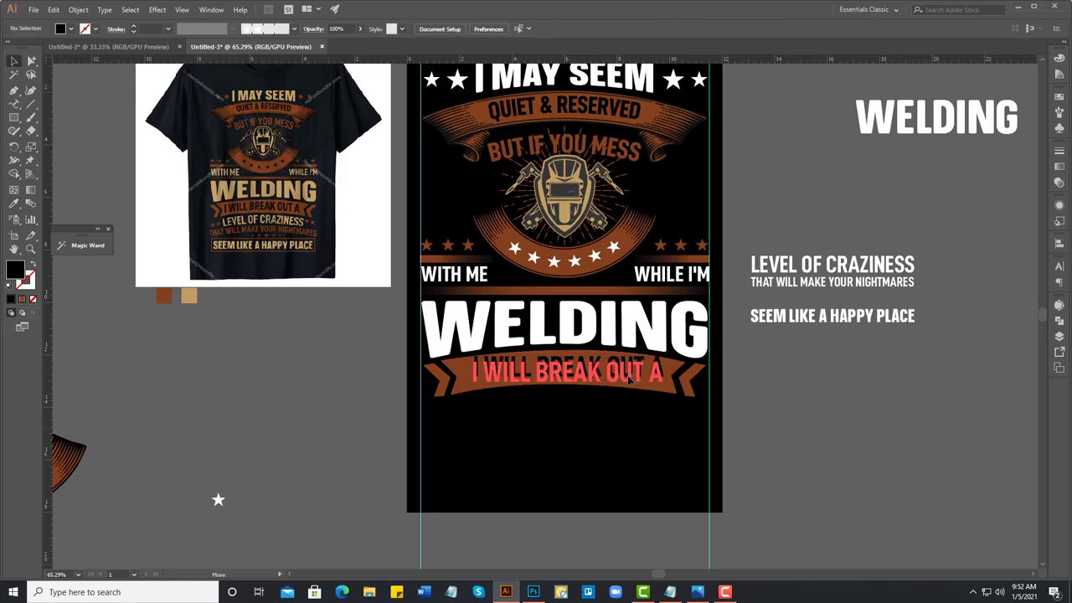
# Step: Warp I WILL BREAK OUT A, adding an Arc Upper warp then an Arc Lower warp with bend -9
pyautogui.click(154, 10)
pyautogui.moveTo(207, 155)
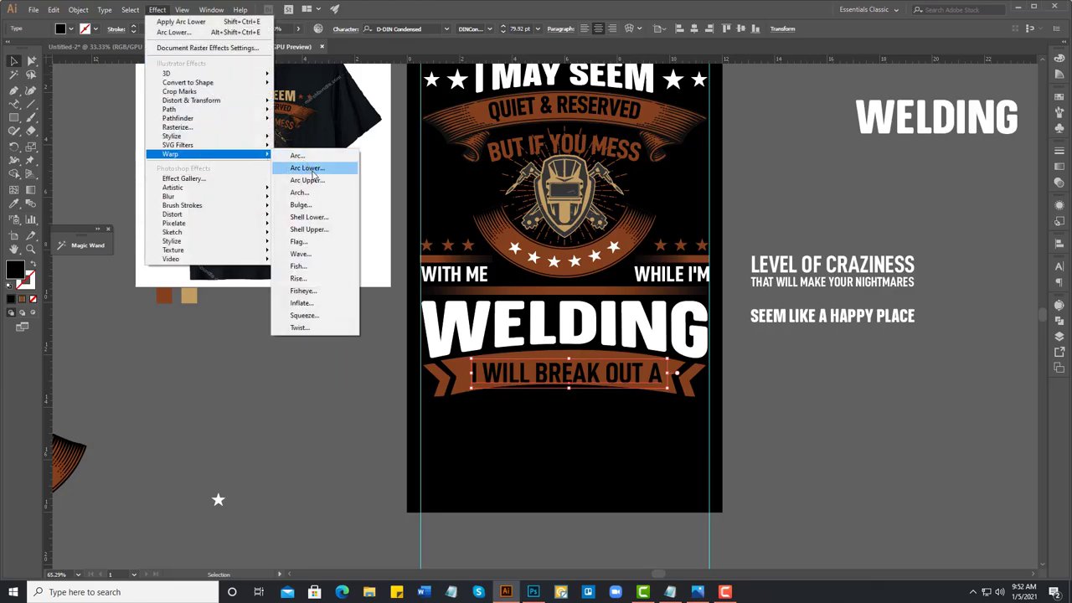
pyautogui.click(304, 181)
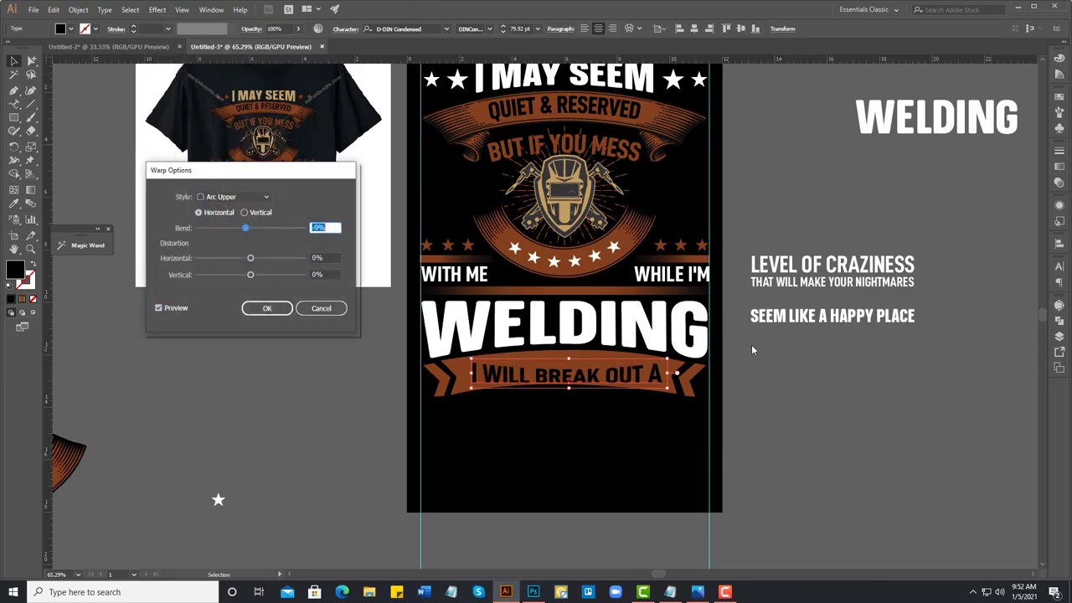
pyautogui.click(315, 228)
pyautogui.click(267, 310)
pyautogui.click(159, 10)
pyautogui.moveTo(171, 154)
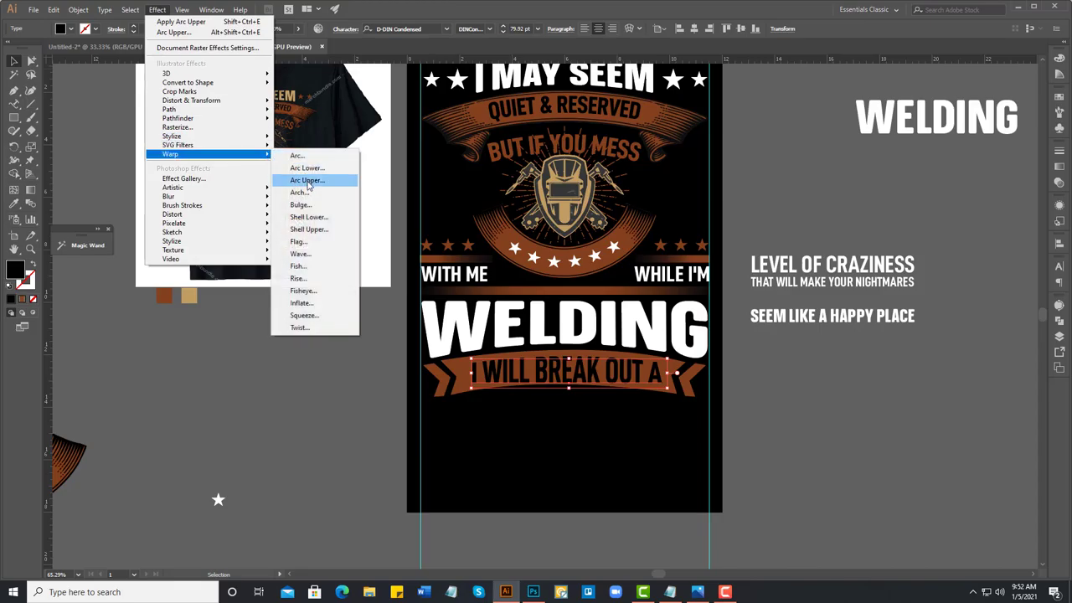
pyautogui.click(309, 168)
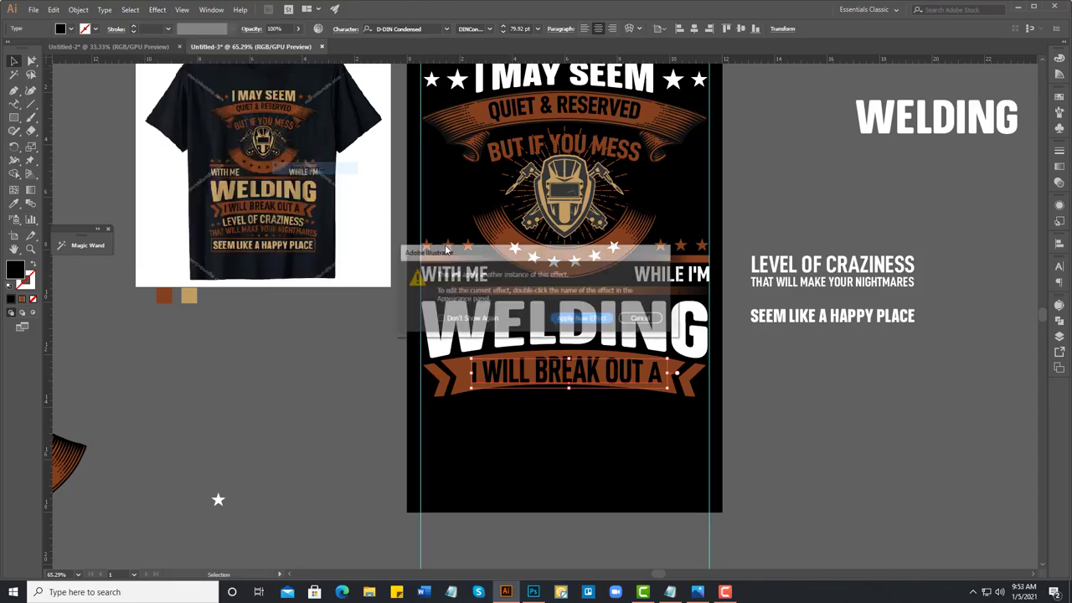
pyautogui.click(568, 319)
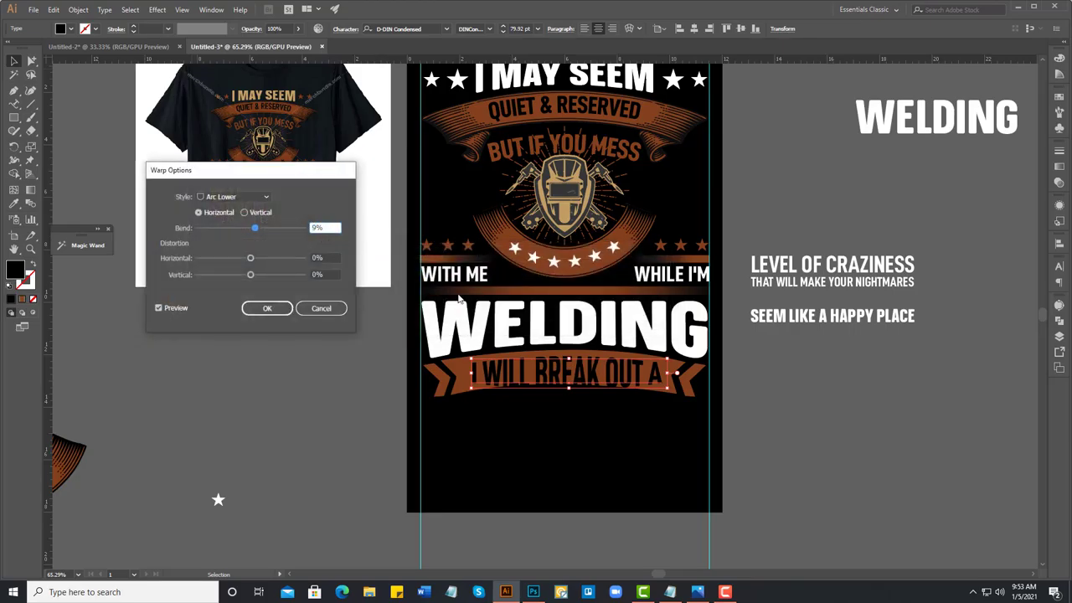
pyautogui.write('-9')
pyautogui.click(269, 309)
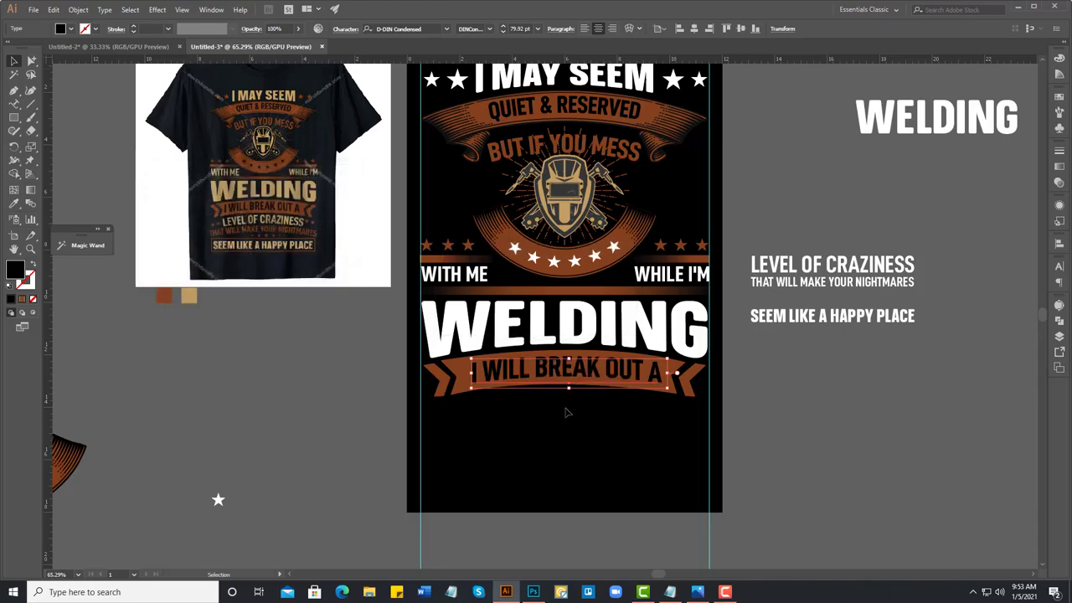
pyautogui.click(594, 424)
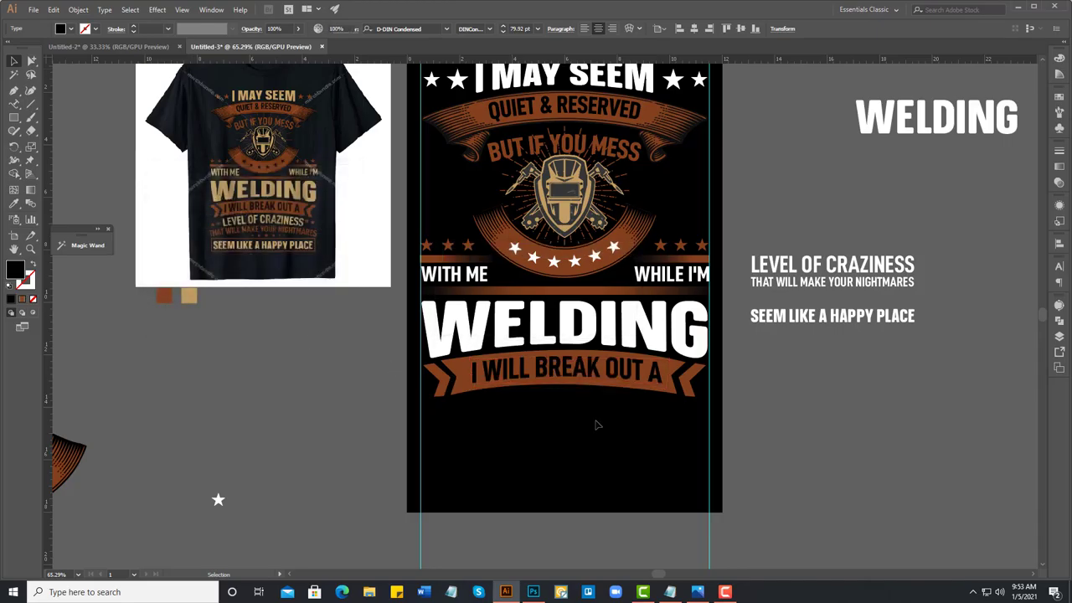
# Step: Select the I WILL BREAK OUT A text together with the brown banner
pyautogui.click(657, 379)
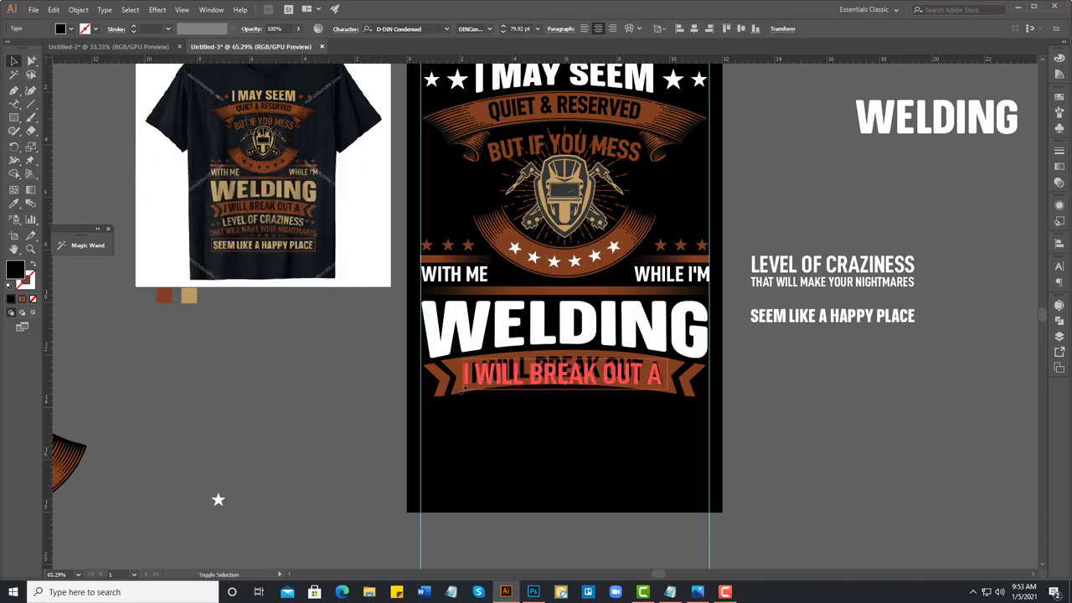
pyautogui.press('Escape')
pyautogui.keyDown('shift'); pyautogui.click(695, 378); pyautogui.keyUp('shift')
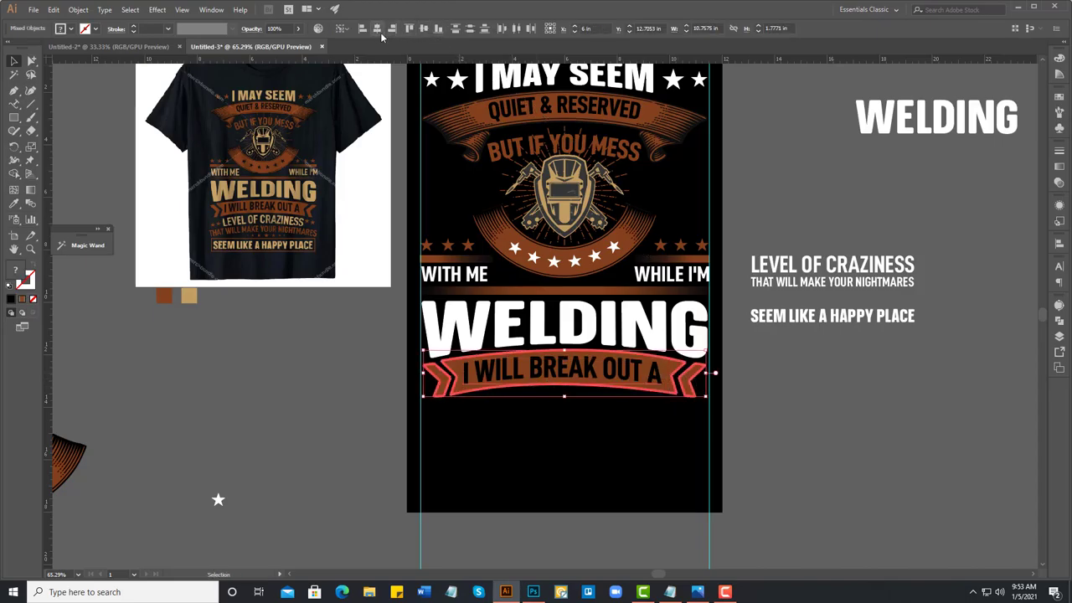
pyautogui.click(380, 346)
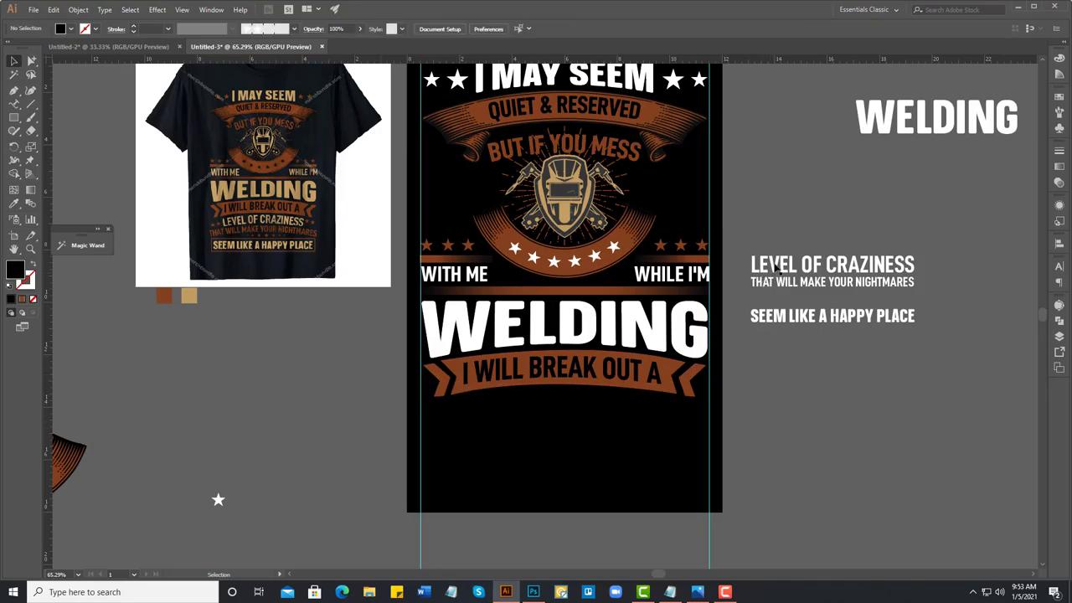
# Step: Place LEVEL OF CRAZINESS below the banner and enlarge it
pyautogui.moveTo(775, 267); pyautogui.dragTo(507, 416)
pyautogui.moveTo(650, 428); pyautogui.dragTo(664, 435)
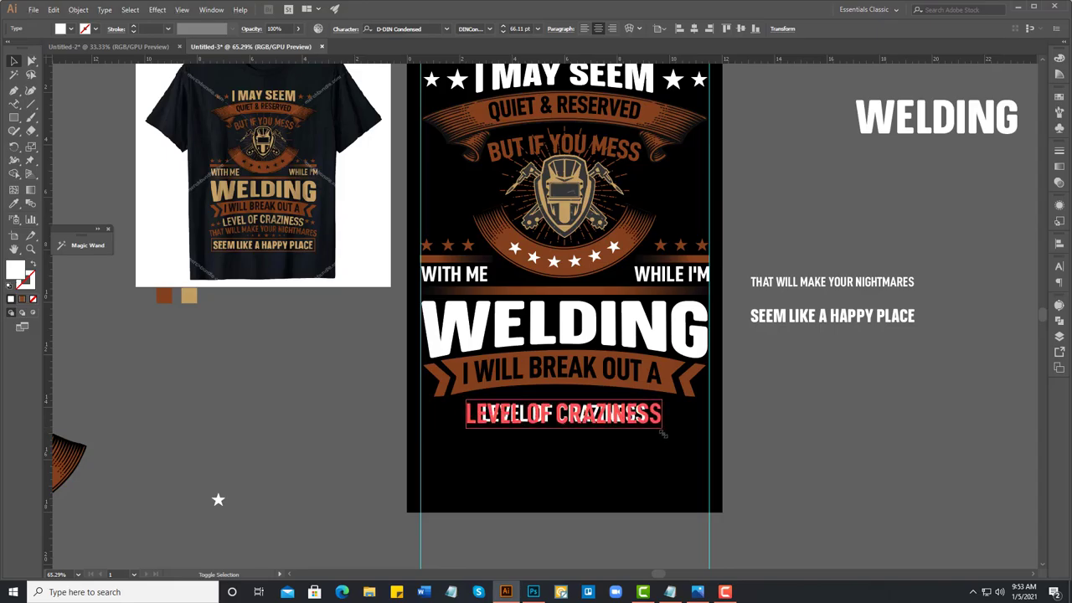
pyautogui.click(626, 458)
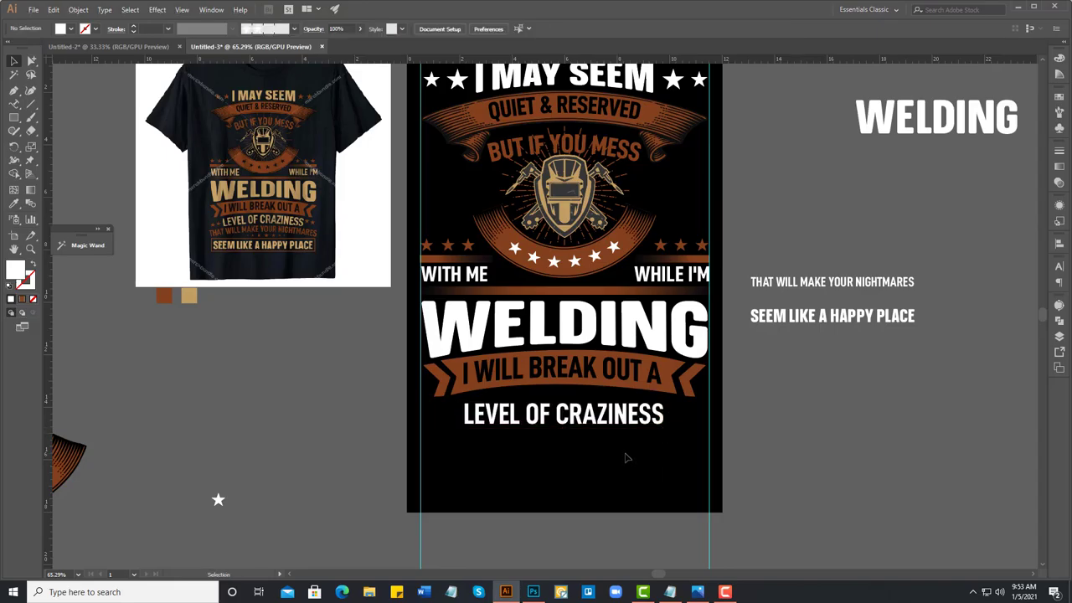
pyautogui.click(589, 419)
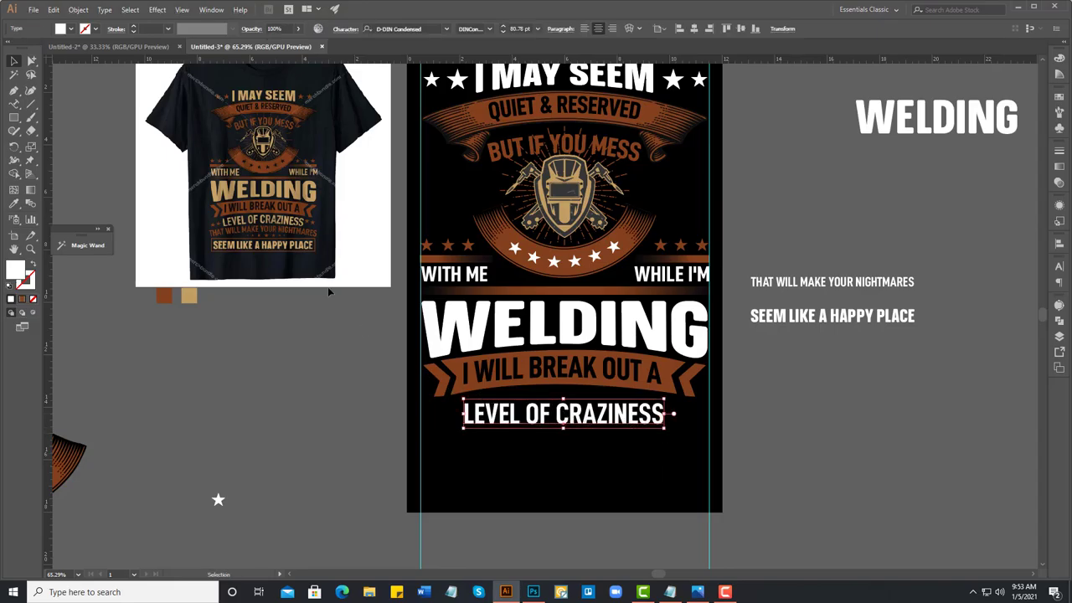
# Step: Apply a gentle 9% Arc warp to LEVEL OF CRAZINESS
pyautogui.click(156, 9)
pyautogui.moveTo(209, 154)
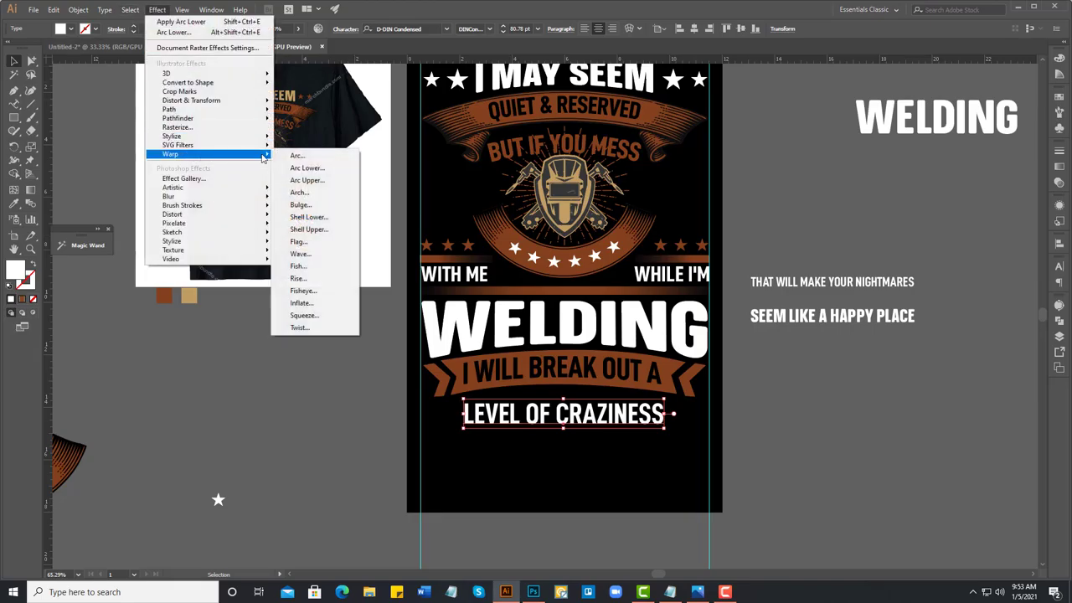
pyautogui.click(298, 155)
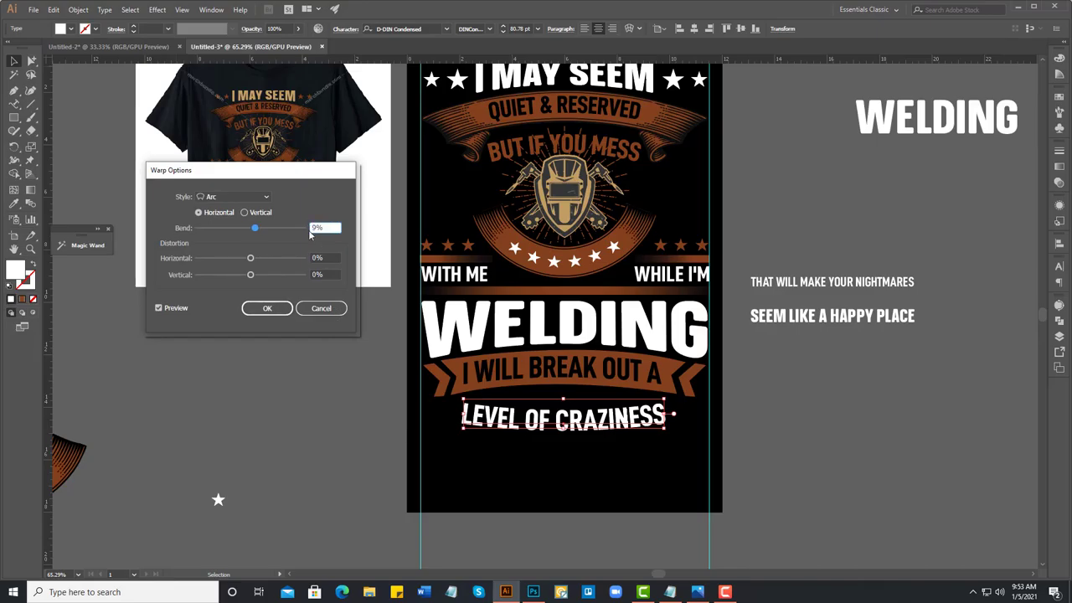
pyautogui.click(268, 309)
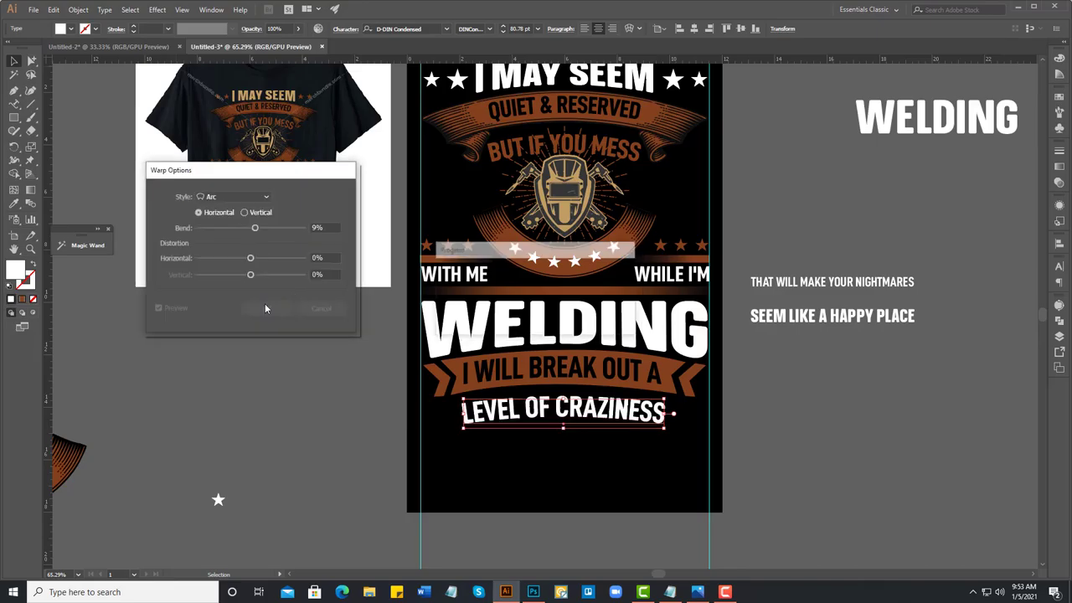
pyautogui.click(293, 459)
# Step: Enlarge the arched LEVEL OF CRAZINESS further and nudge it slightly upward
pyautogui.click(661, 425)
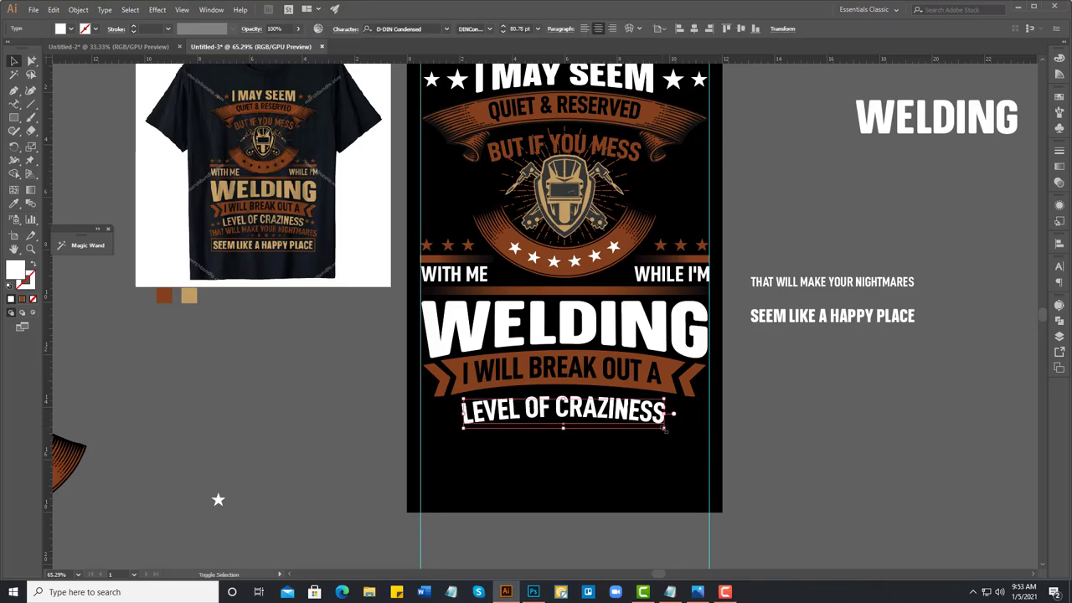
pyautogui.moveTo(665, 429); pyautogui.dragTo(678, 438)
pyautogui.click(632, 477)
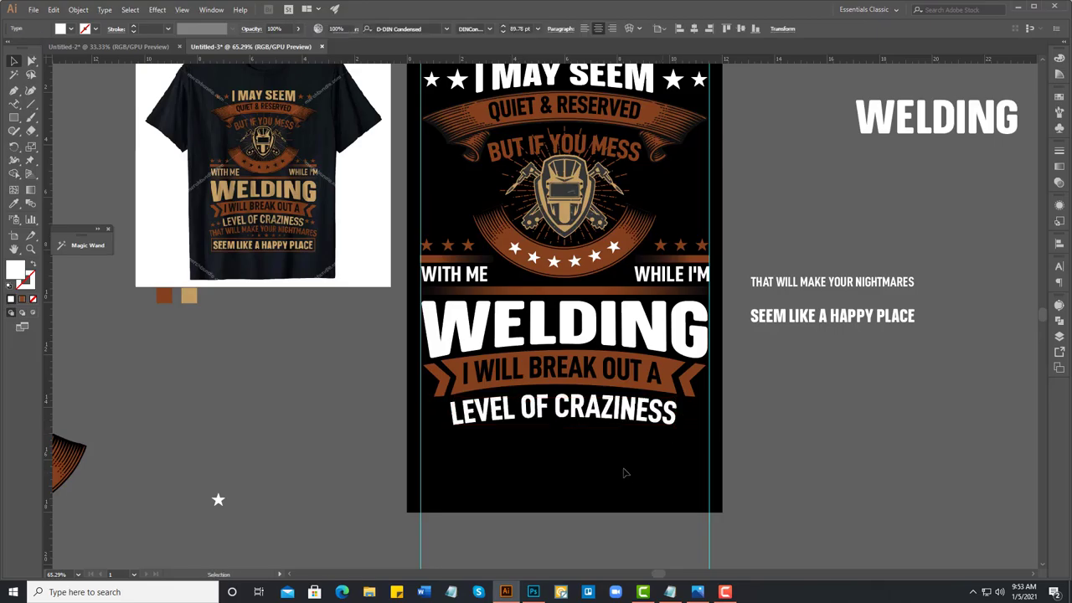
pyautogui.click(598, 423)
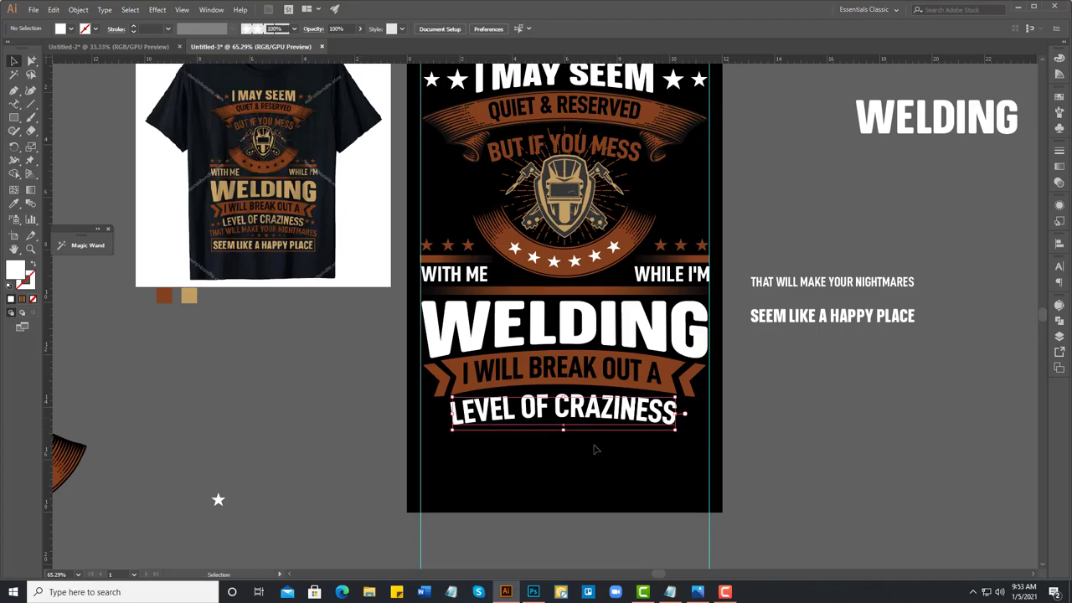
pyautogui.hotkey('alt', 'shift', 'Up')
pyautogui.hotkey('alt', 'shift', 'Up')
pyautogui.hotkey('alt', 'shift', 'Up')
pyautogui.hotkey('alt', 'shift', 'Up')
pyautogui.click(743, 432)
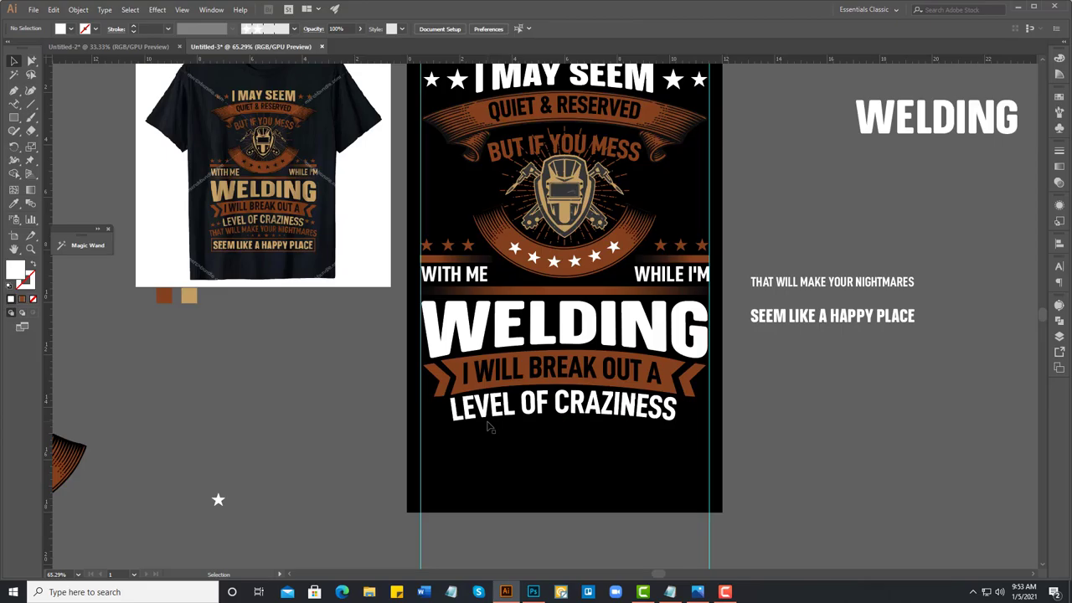
# Step: Draw a small white star on the pasteboard with the Star tool
pyautogui.click(14, 119)
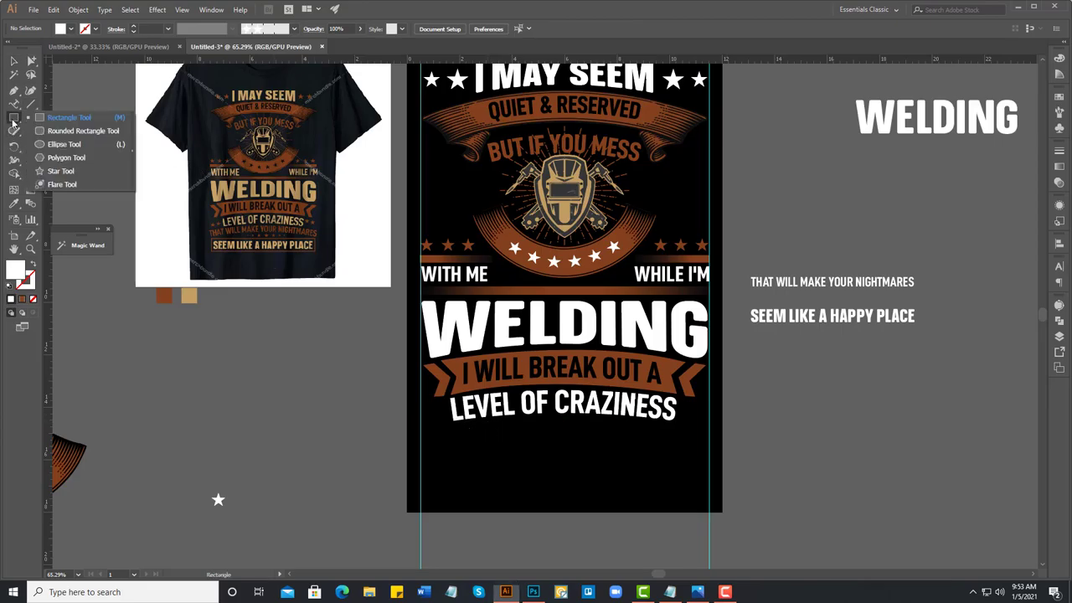
pyautogui.click(61, 171)
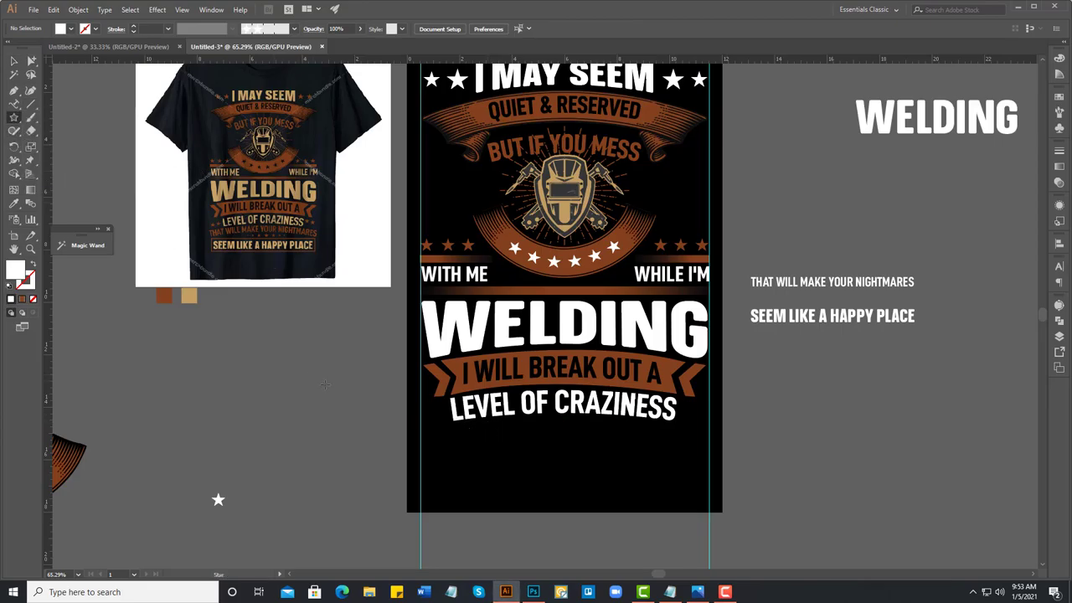
pyautogui.moveTo(330, 385); pyautogui.dragTo(335, 389)
pyautogui.click(13, 62)
pyautogui.click(293, 387)
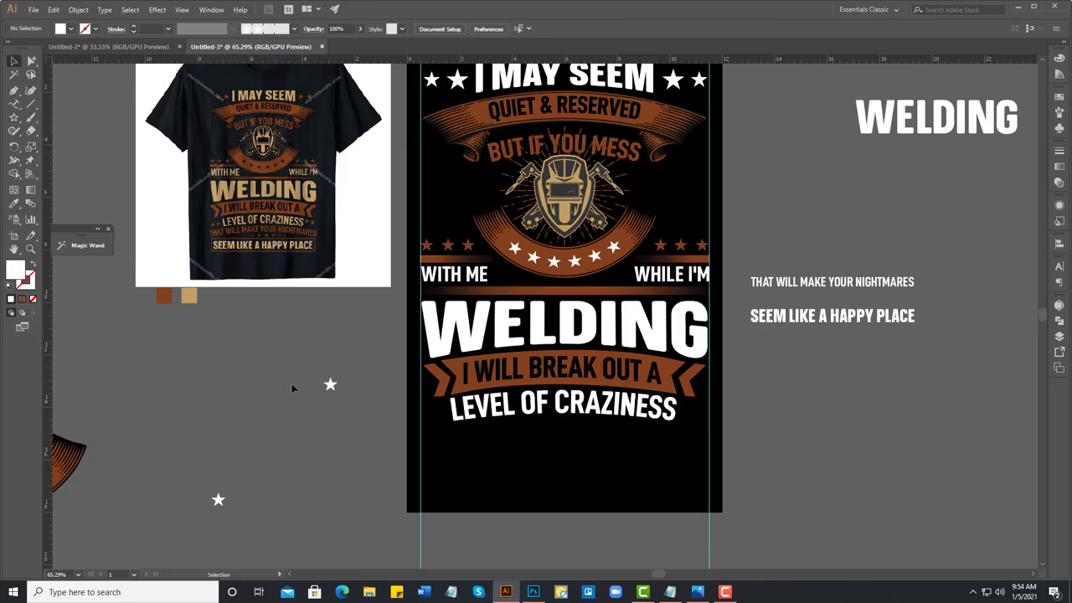
# Step: Move the star beside LEVEL OF CRAZINESS, nudging it up and right
pyautogui.moveTo(330, 384); pyautogui.dragTo(441, 415)
pyautogui.scroll(5, 437, 423)
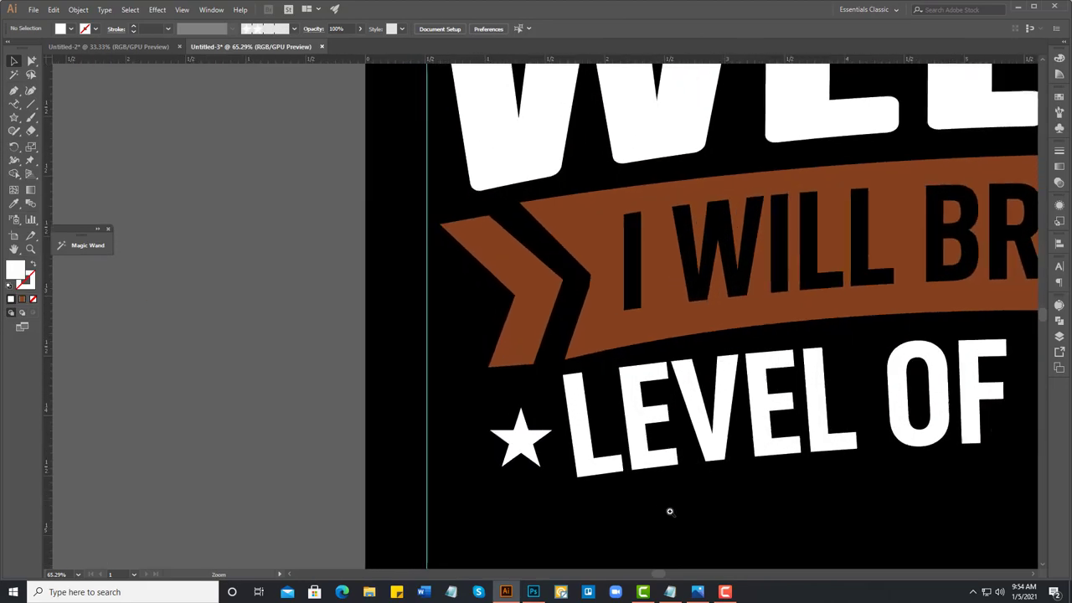
pyautogui.click(551, 450)
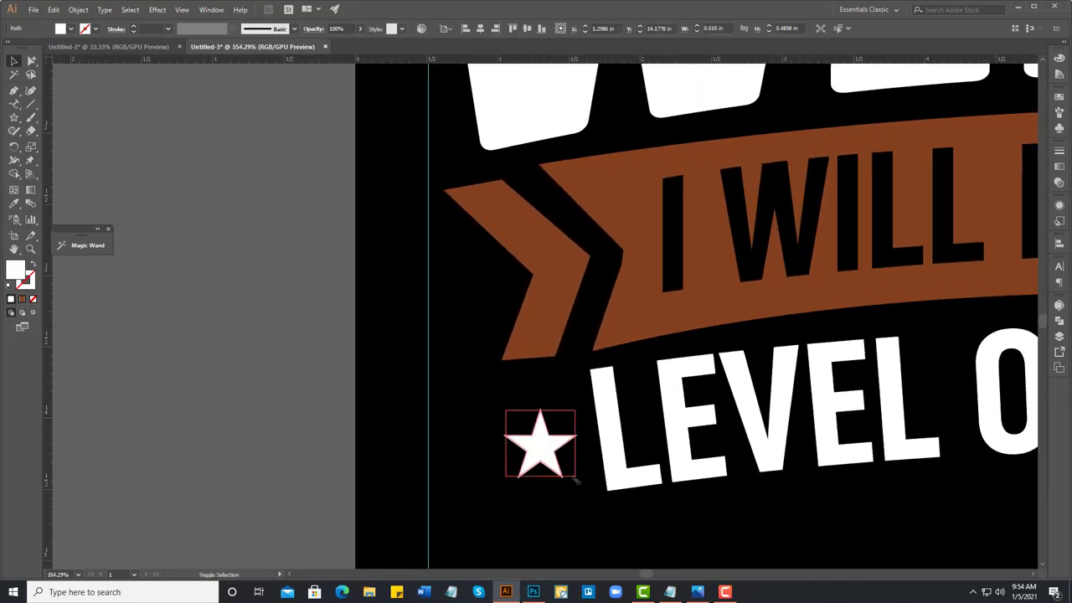
pyautogui.press('Up')
pyautogui.press('Up')
pyautogui.press('Right')
pyautogui.press('Right')
pyautogui.press('Right')
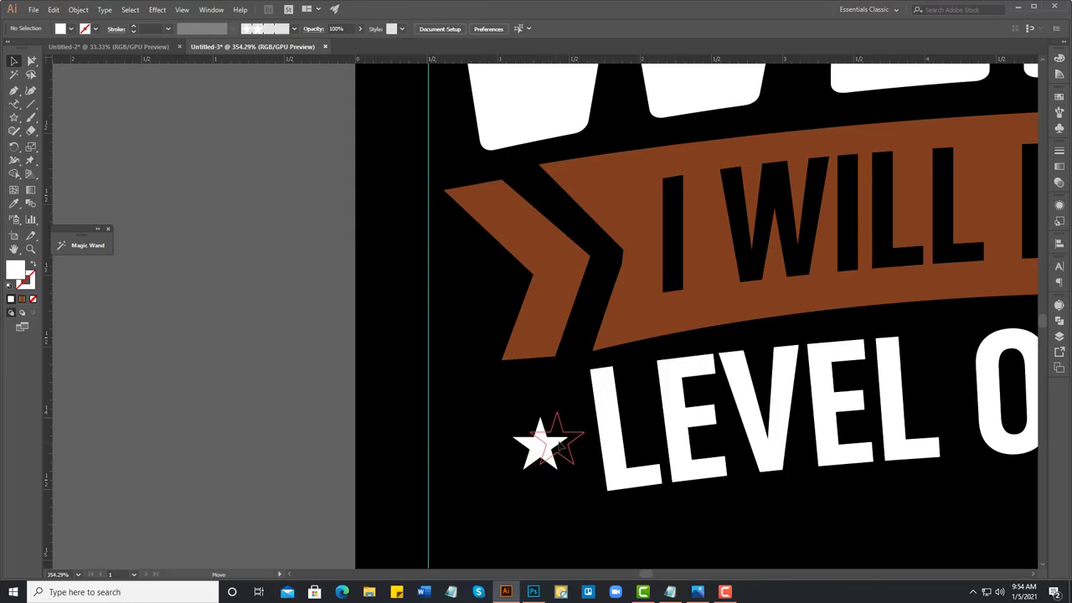
# Step: Duplicate the star to its left, tighten their spacing, and zoom out to the whole design
pyautogui.moveTo(562, 459); pyautogui.dragTo(465, 472)
pyautogui.click(516, 492)
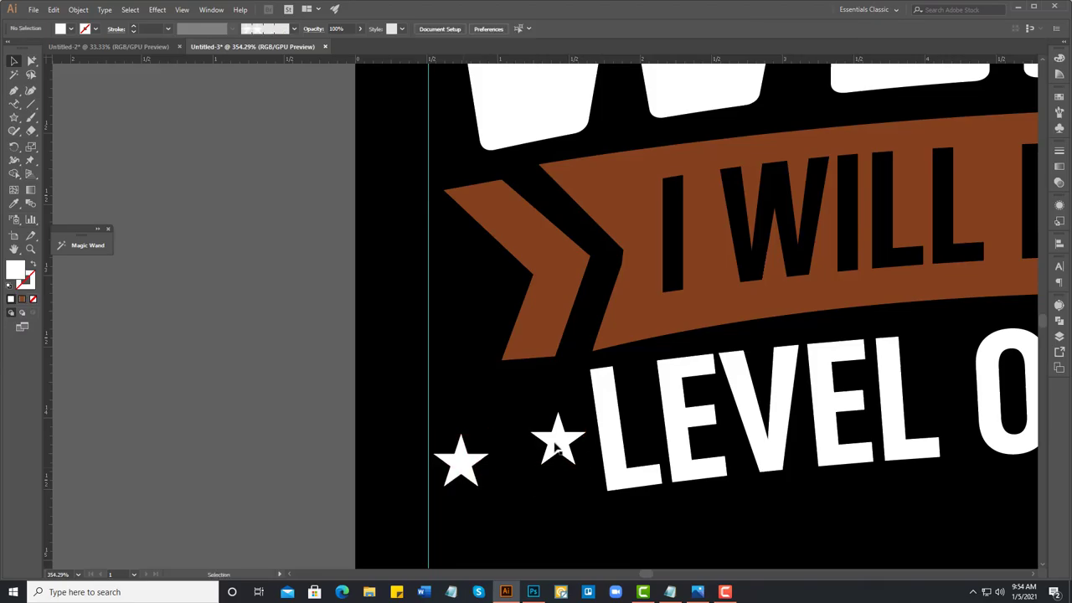
pyautogui.moveTo(552, 446); pyautogui.dragTo(538, 452)
pyautogui.click(546, 503)
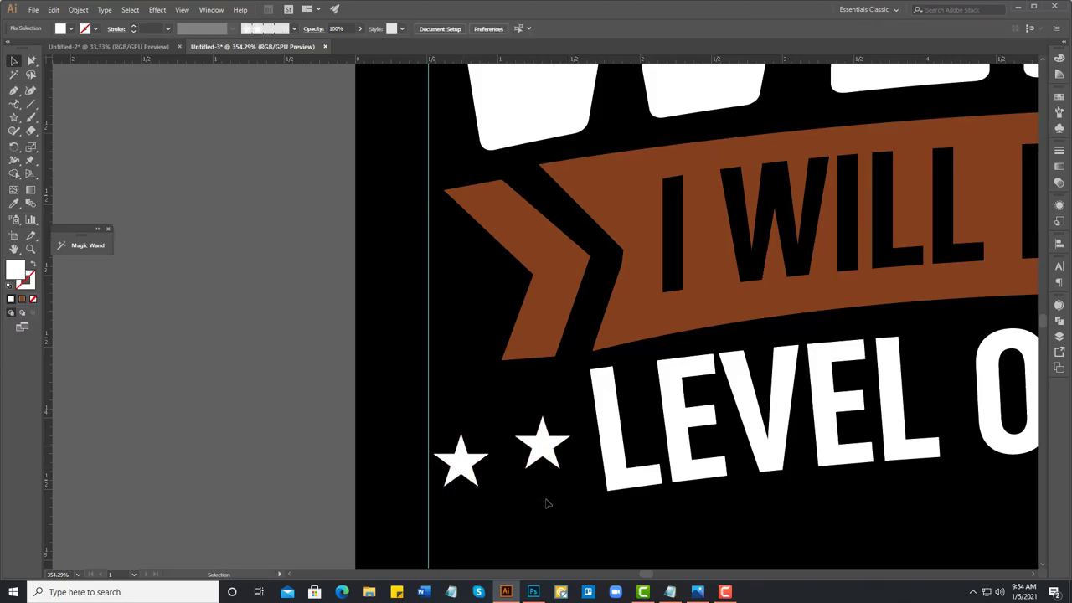
pyautogui.hotkey('ctrl', '1')
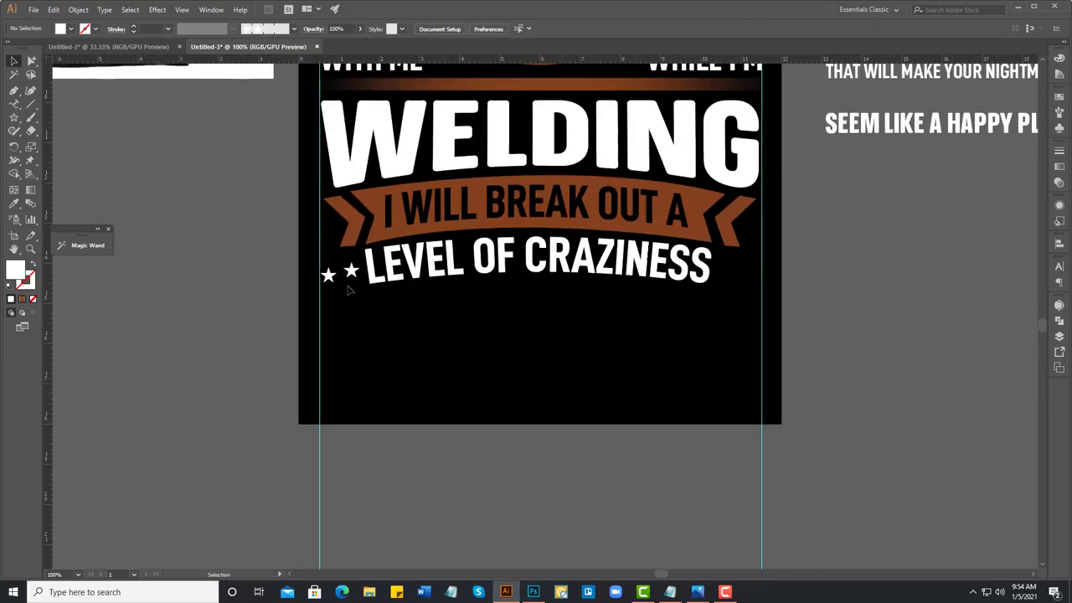
# Step: Group the two small stars and place a reflected copy right of LEVEL OF CRAZINESS
pyautogui.click(352, 273)
pyautogui.rightClick(329, 281)
pyautogui.click(357, 347)
pyautogui.rightClick(353, 270)
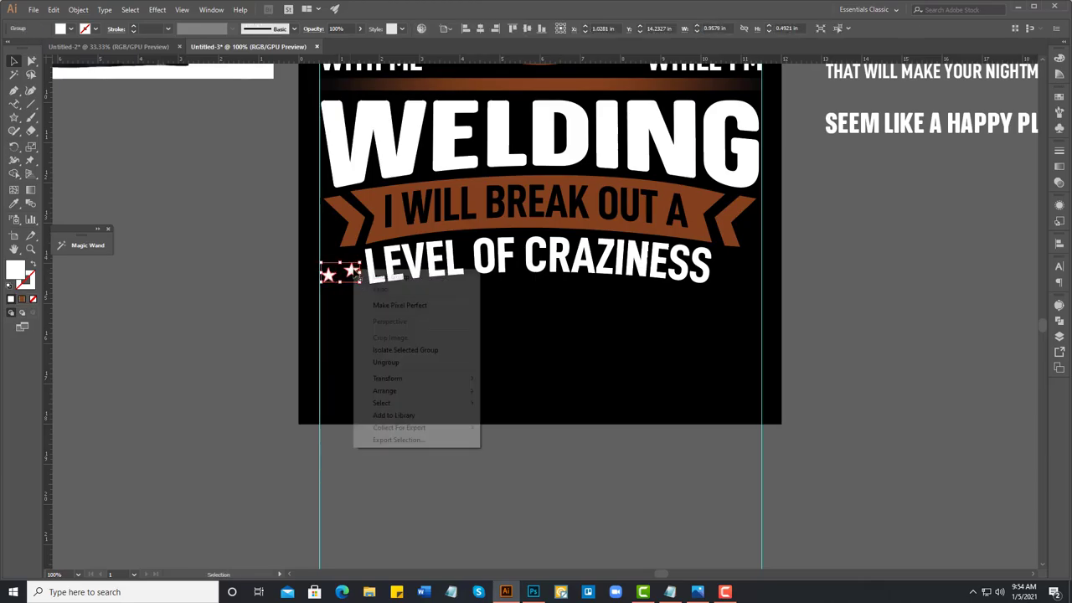
pyautogui.moveTo(388, 379)
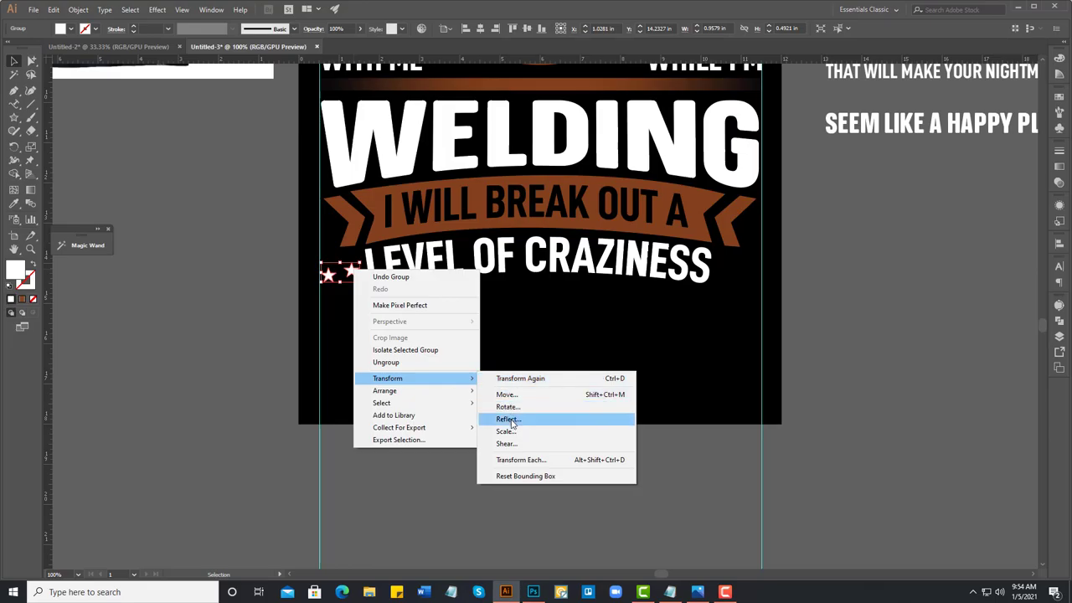
pyautogui.click(509, 415)
pyautogui.click(479, 364)
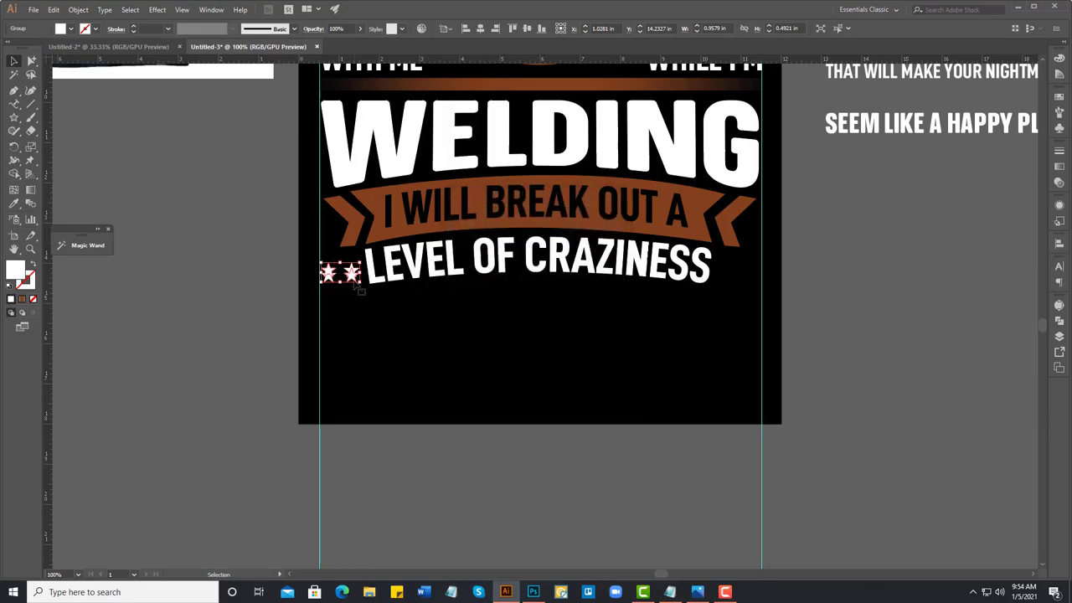
pyautogui.moveTo(357, 283); pyautogui.dragTo(750, 278)
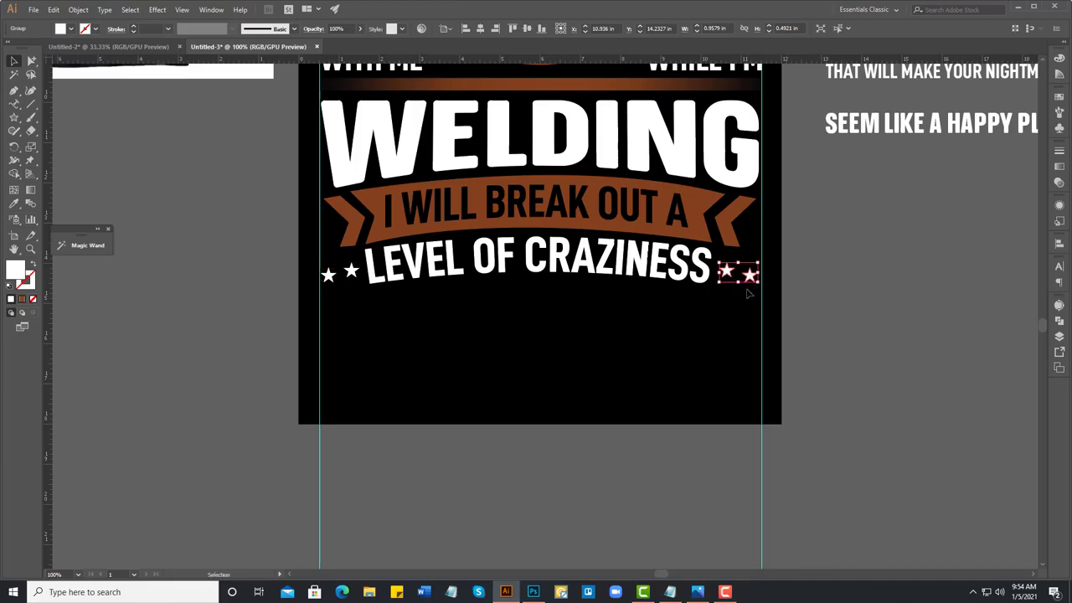
pyautogui.click(841, 312)
# Step: Colour the stars flanking LEVEL OF CRAZINESS with the reference's brown
pyautogui.hotkey('ctrl', '-')
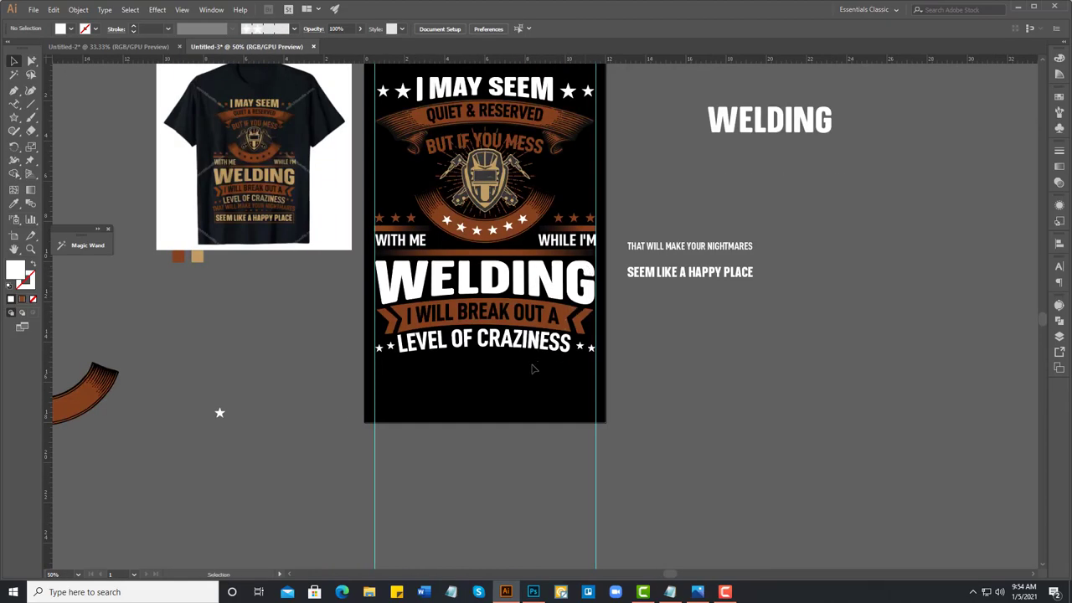
pyautogui.moveTo(531, 371); pyautogui.dragTo(551, 360)
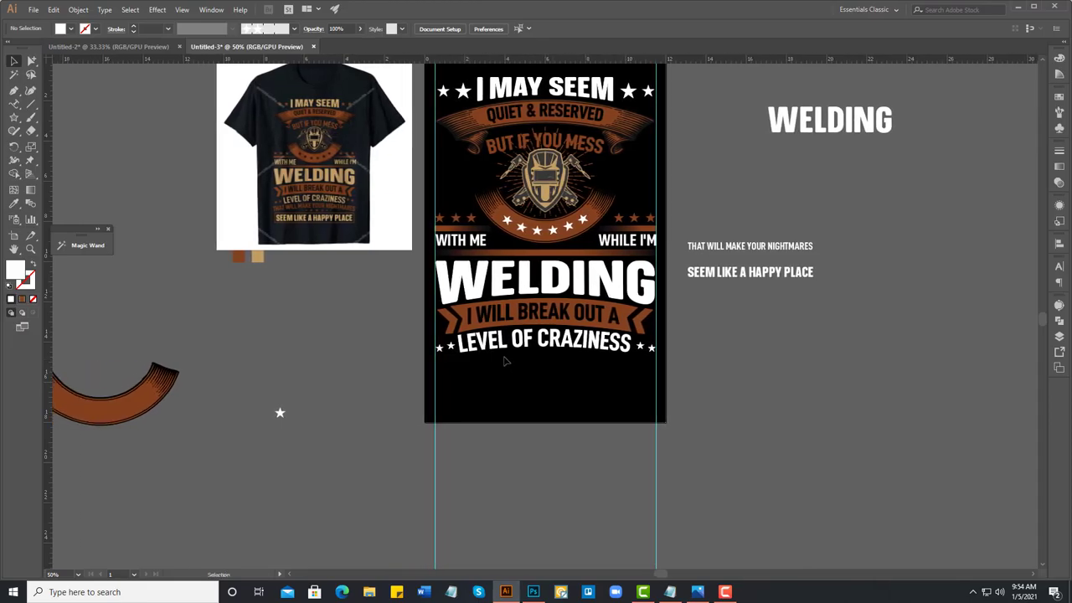
pyautogui.click(450, 348)
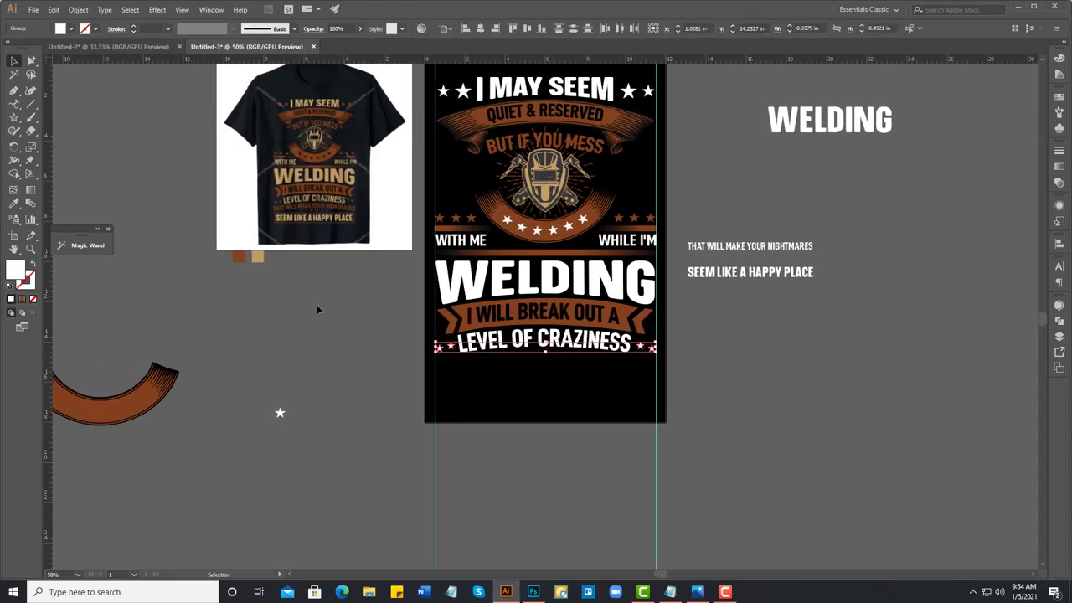
pyautogui.click(13, 204)
pyautogui.click(239, 256)
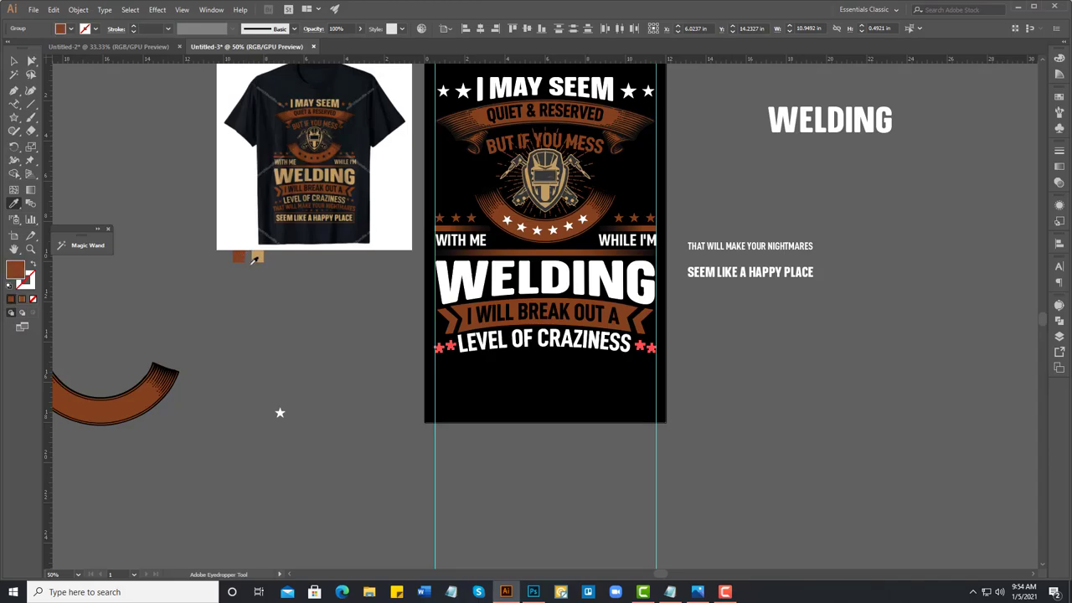
pyautogui.click(13, 62)
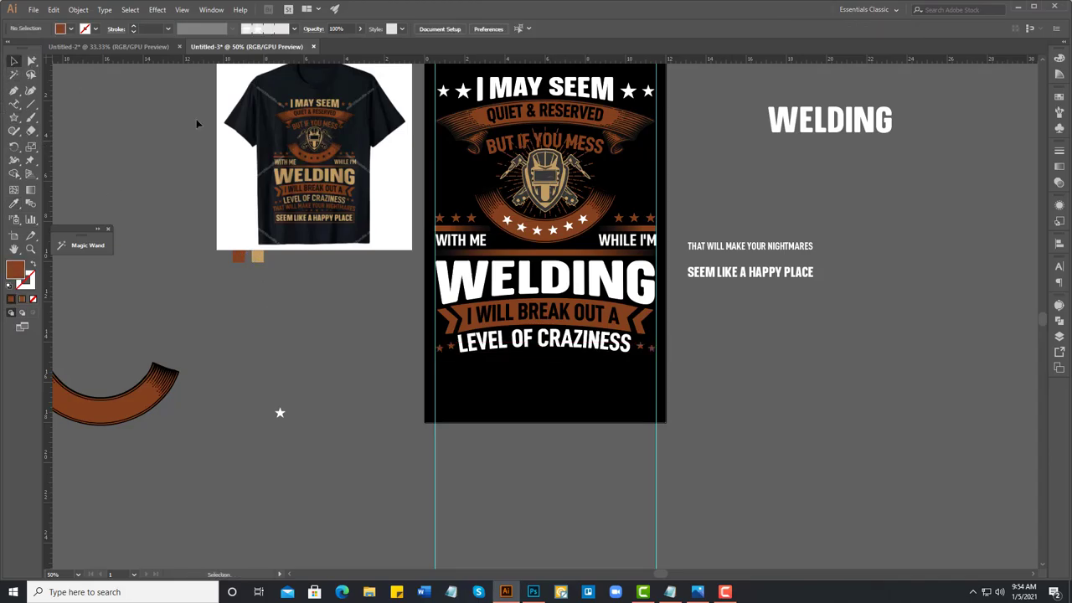
# Step: Move THAT WILL MAKE YOUR NIGHTMARES below LEVEL OF CRAZINESS, enlarged and centred
pyautogui.moveTo(720, 249); pyautogui.dragTo(513, 373)
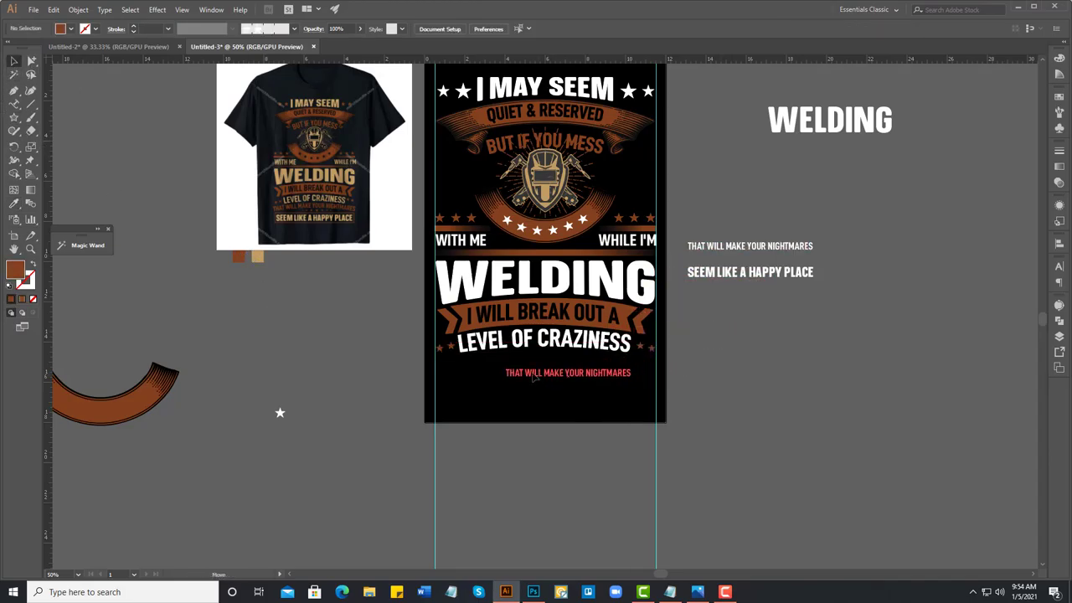
pyautogui.moveTo(610, 380); pyautogui.dragTo(650, 390)
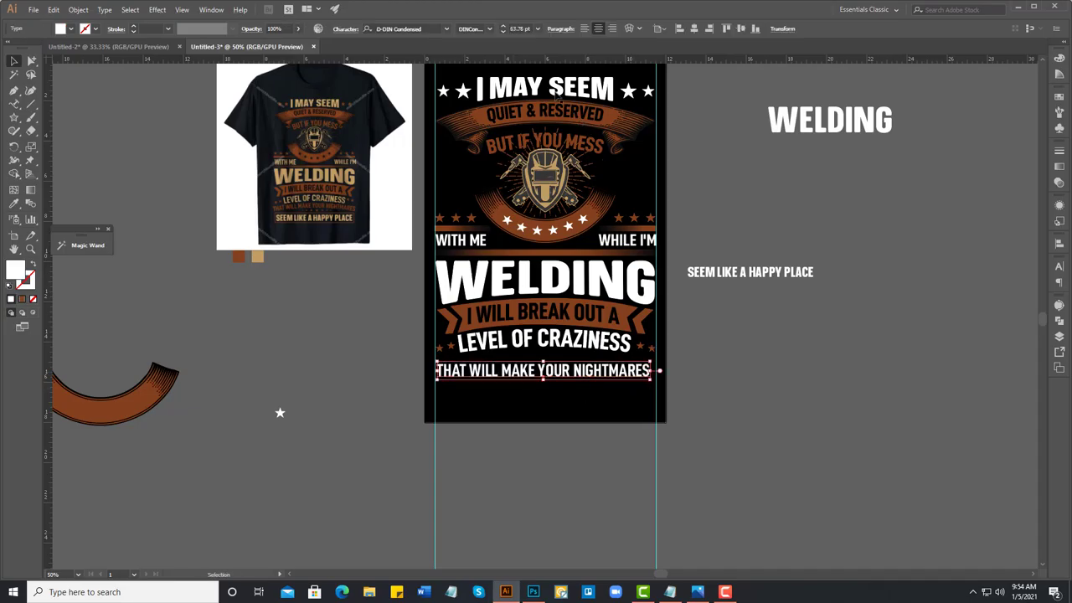
pyautogui.click(1058, 244)
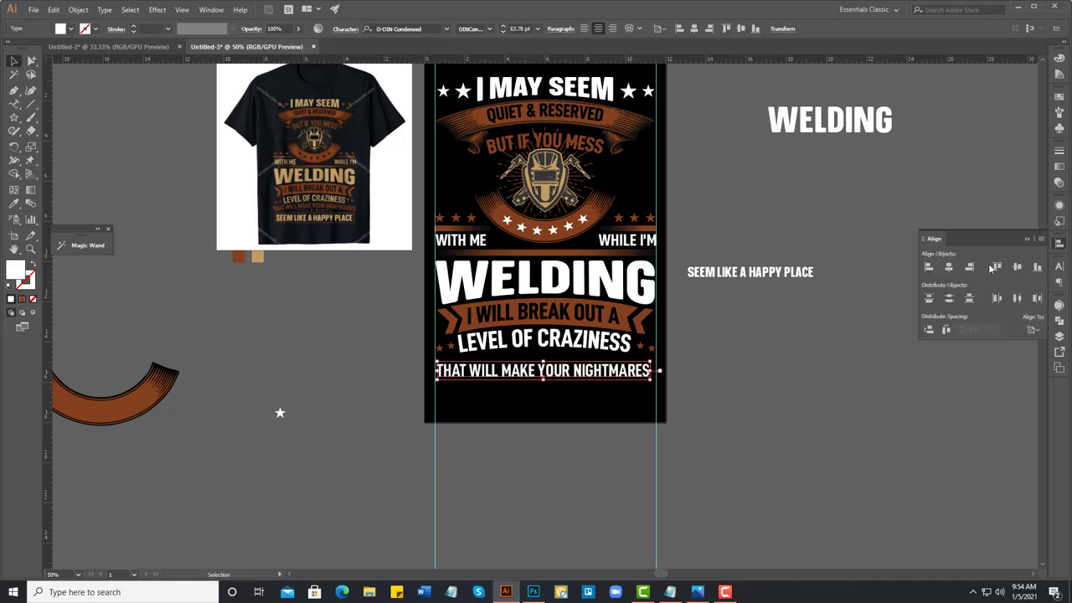
# Step: Stretch the NIGHTMARES line to the artboard guides and centre it horizontally
pyautogui.click(949, 267)
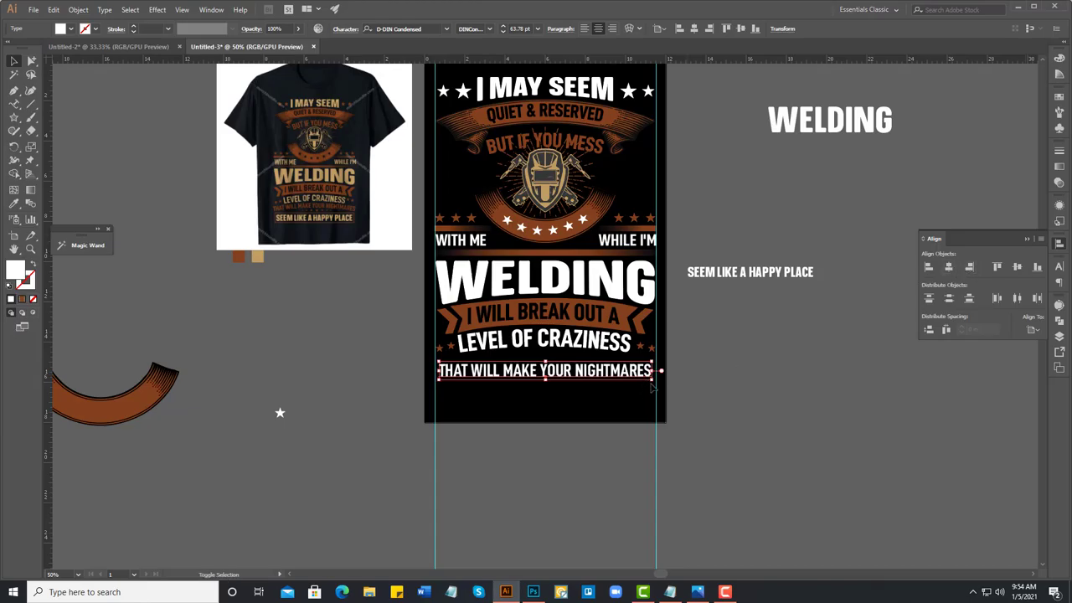
pyautogui.moveTo(653, 381); pyautogui.dragTo(657, 382)
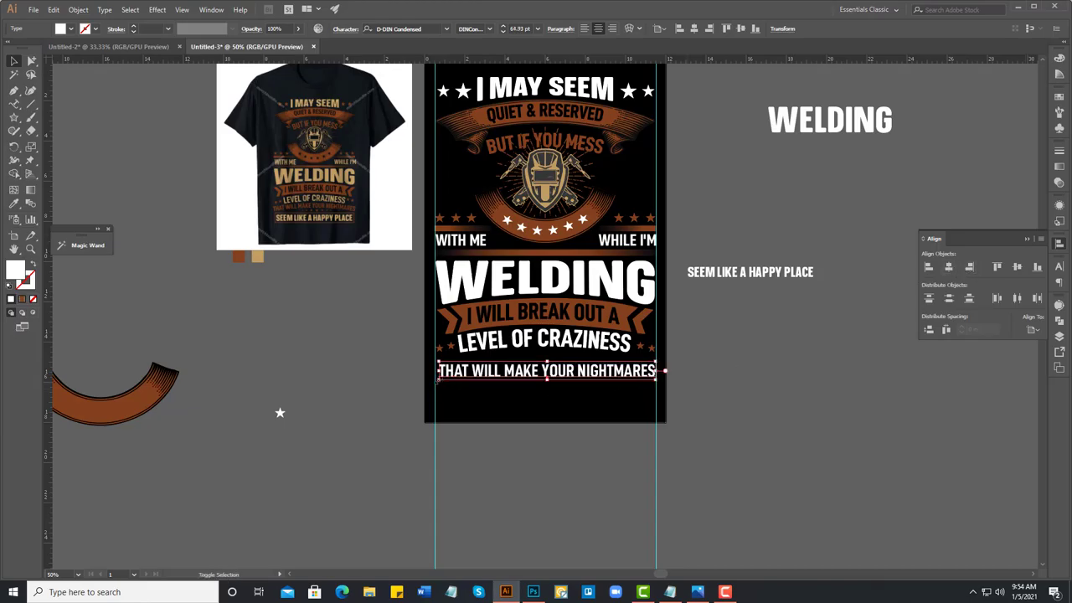
pyautogui.moveTo(436, 378); pyautogui.dragTo(437, 381)
pyautogui.scroll(5, 436, 381)
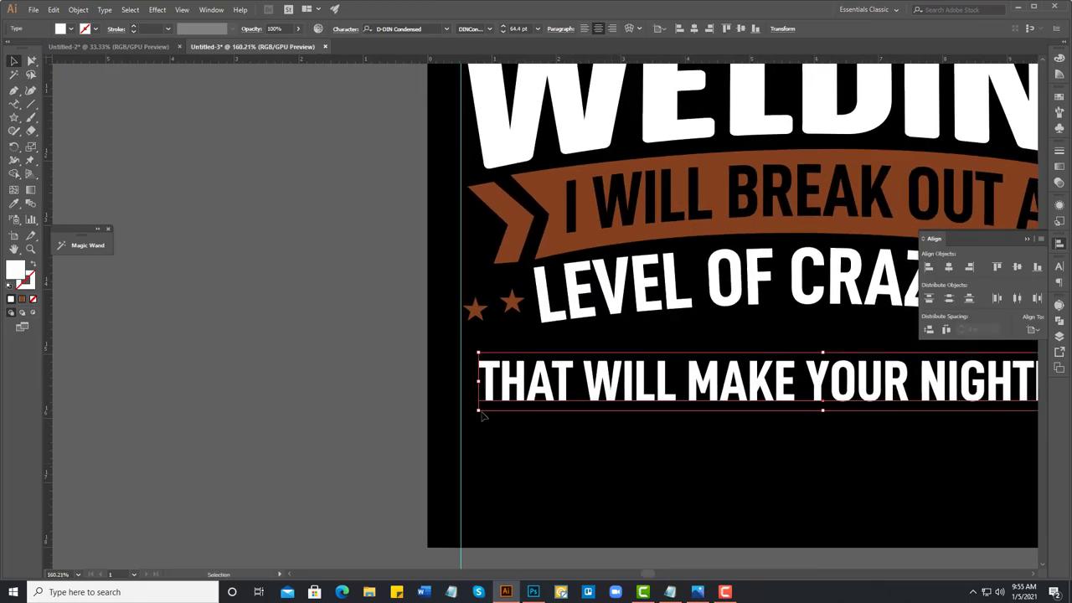
pyautogui.moveTo(481, 412); pyautogui.dragTo(468, 414)
pyautogui.scroll(-1, 691, 372)
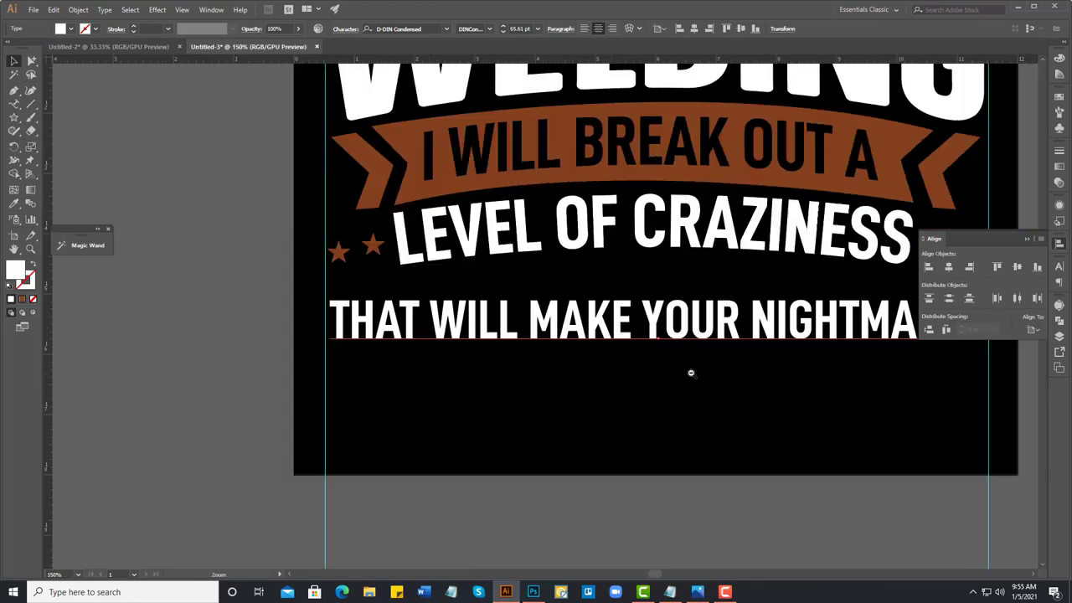
pyautogui.scroll(-1, 692, 373)
pyautogui.scroll(-1, 691, 373)
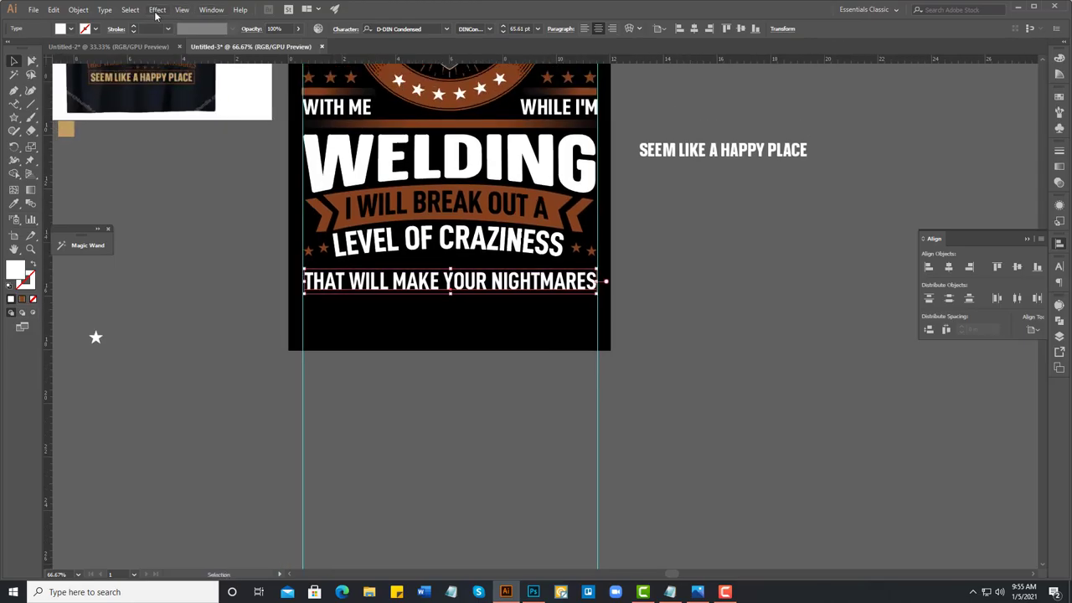
# Step: Bend the NIGHTMARES line into a gentle Arc warp
pyautogui.click(156, 13)
pyautogui.moveTo(171, 154)
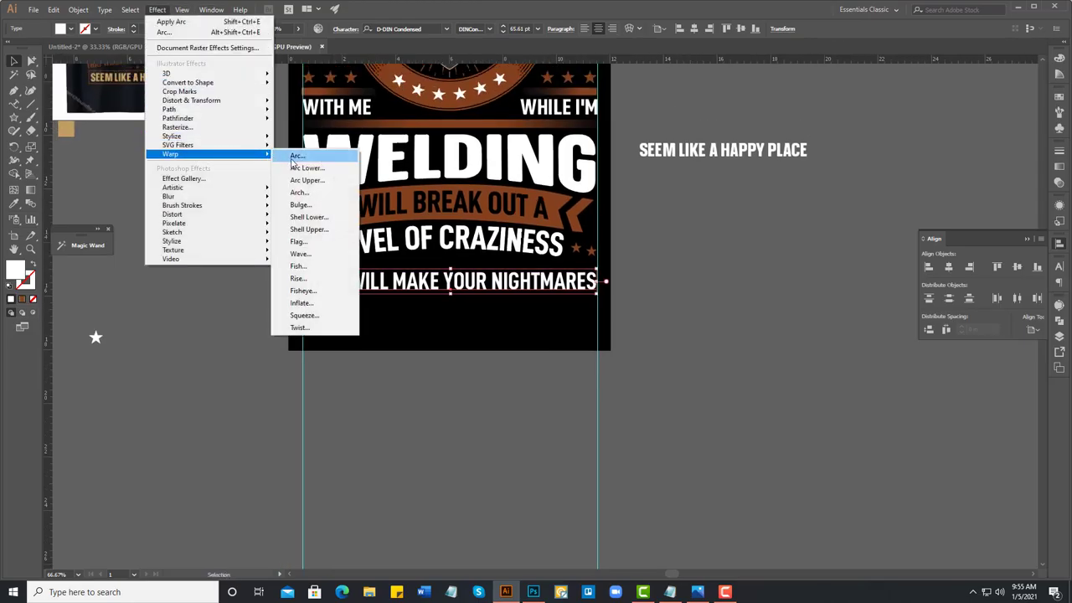
pyautogui.click(297, 156)
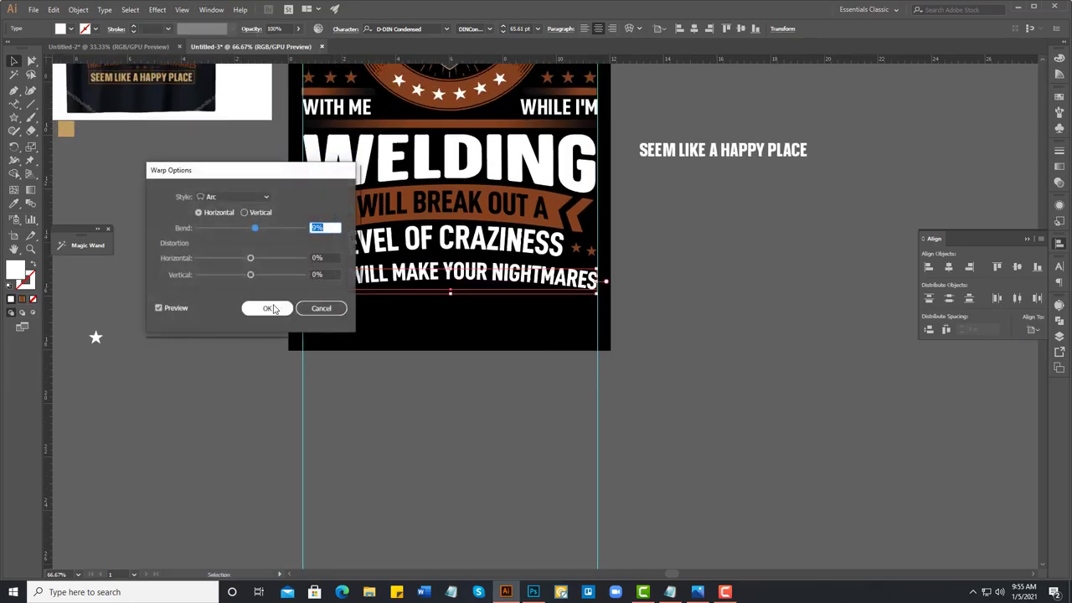
pyautogui.click(268, 308)
pyautogui.click(506, 411)
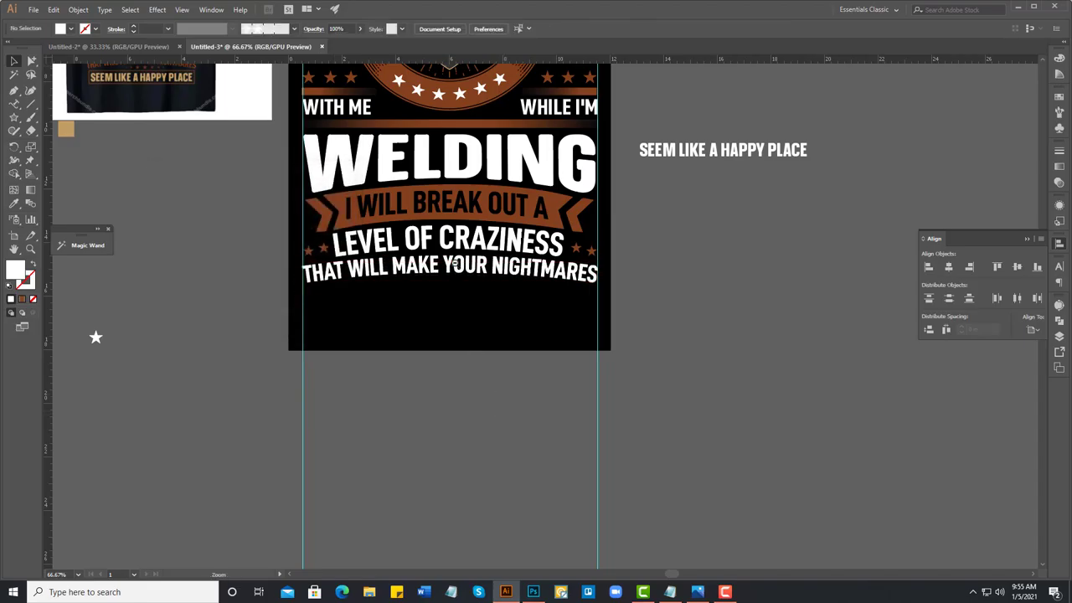
pyautogui.hotkey('ctrl', '-')
pyautogui.hotkey('ctrl', '-')
pyautogui.moveTo(419, 244)
pyautogui.mouseDown()
pyautogui.moveTo(442, 275)
pyautogui.moveTo(433, 287)
pyautogui.mouseUp()
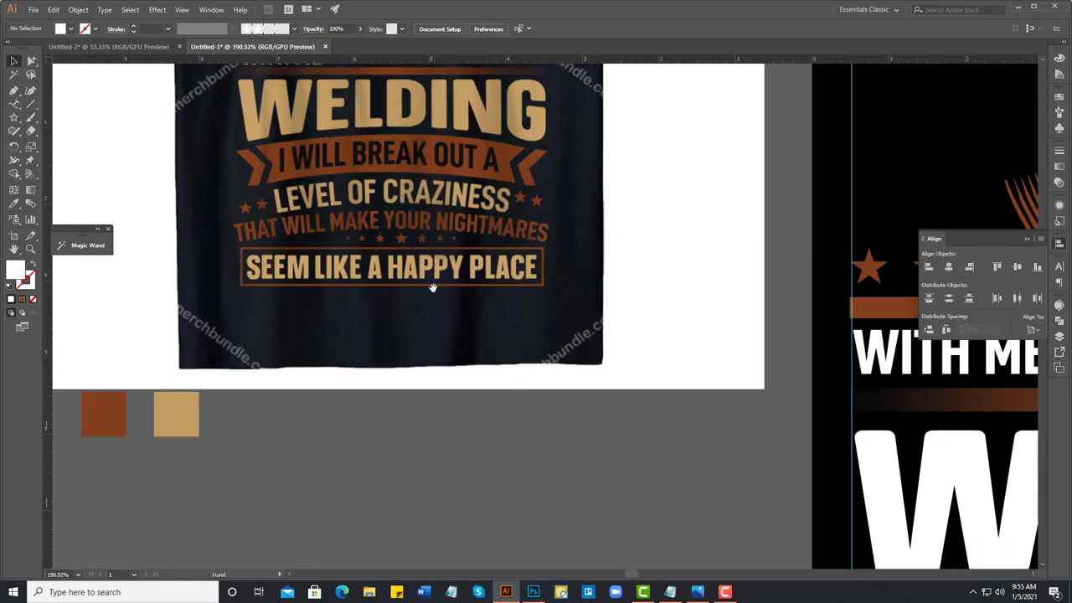
# Step: Duplicate the lone white star to its right
pyautogui.scroll(-1, 385, 254)
pyautogui.scroll(-1, 444, 295)
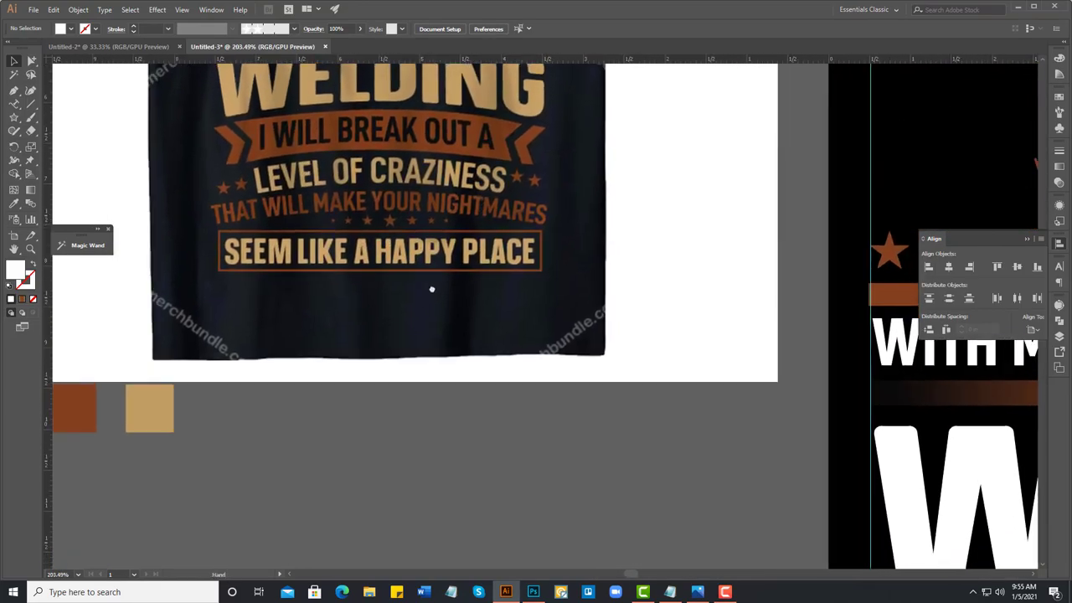
pyautogui.scroll(-1, 430, 289)
pyautogui.scroll(-1, 416, 282)
pyautogui.moveTo(498, 298); pyautogui.dragTo(452, 283)
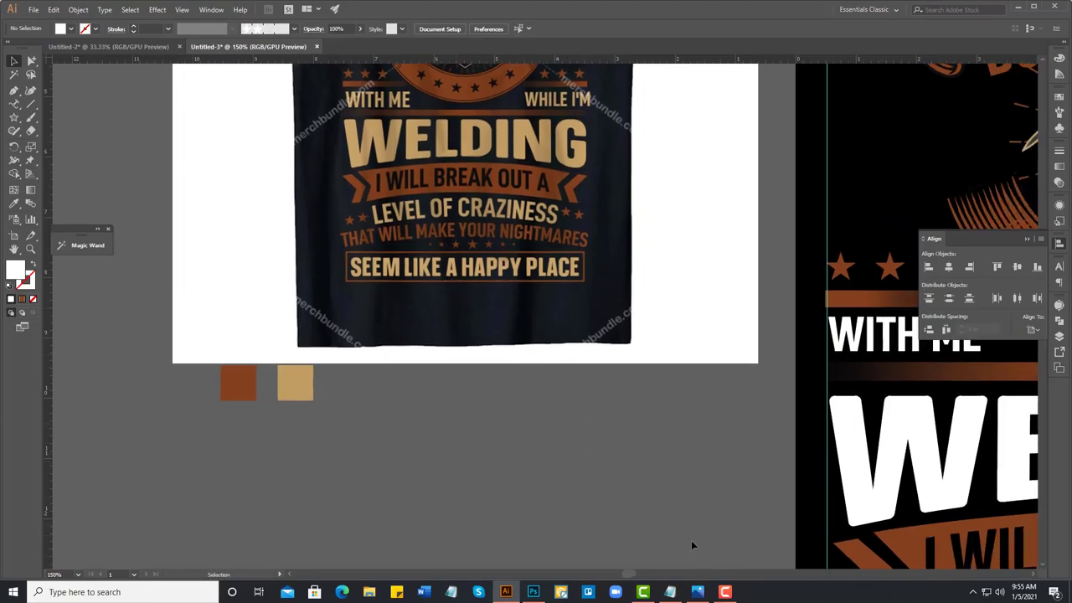
pyautogui.scroll(-3, 667, 488)
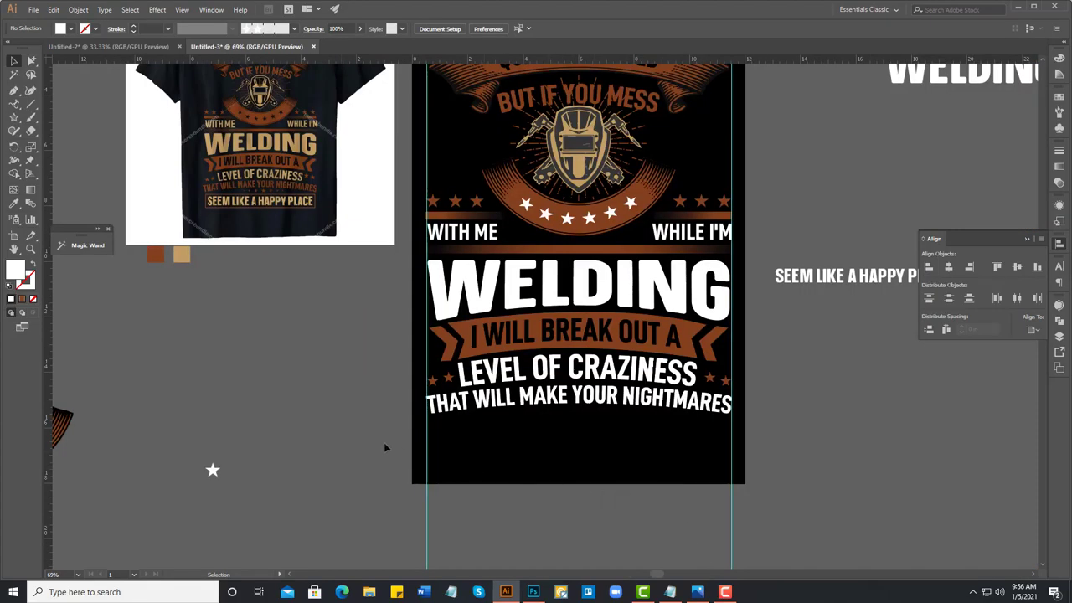
pyautogui.scroll(2, 275, 488)
pyautogui.scroll(1, 265, 500)
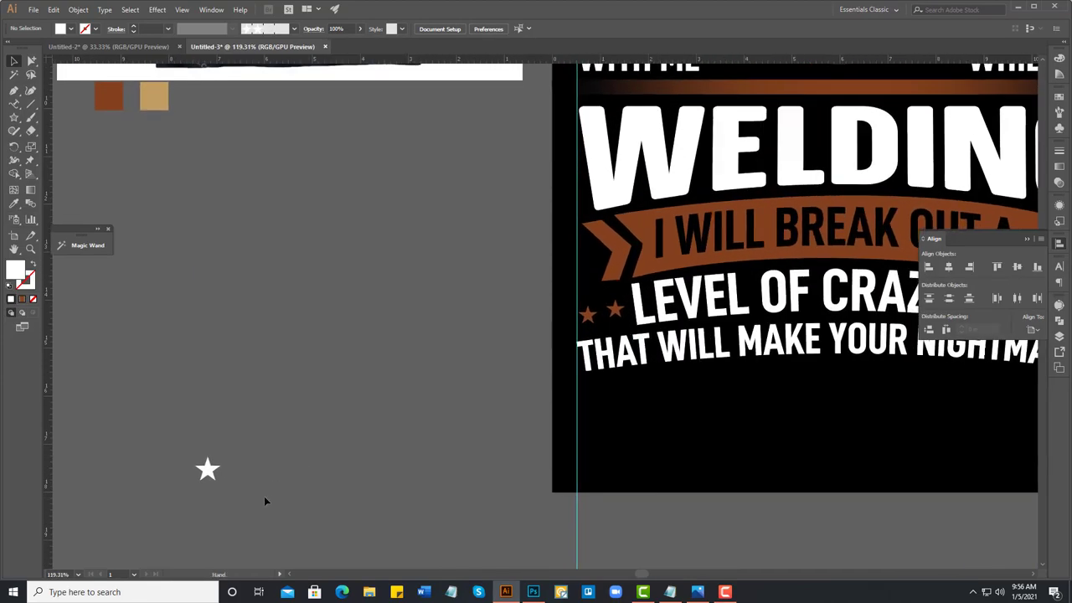
pyautogui.scroll(1, 282, 435)
pyautogui.scroll(1, 282, 435)
pyautogui.scroll(1, 282, 435)
pyautogui.click(265, 388)
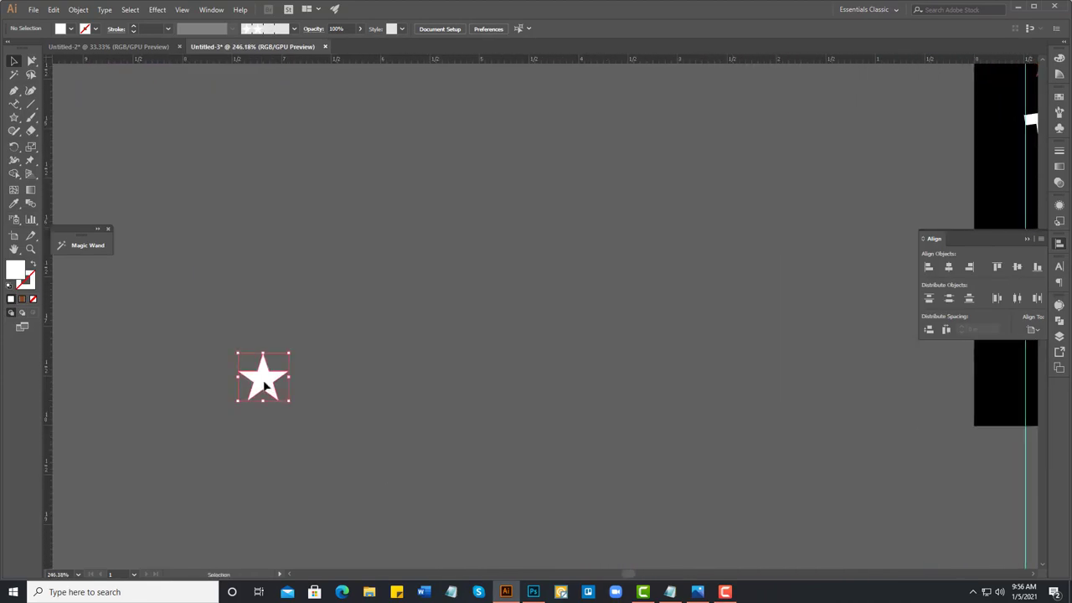
pyautogui.moveTo(265, 381); pyautogui.dragTo(425, 380)
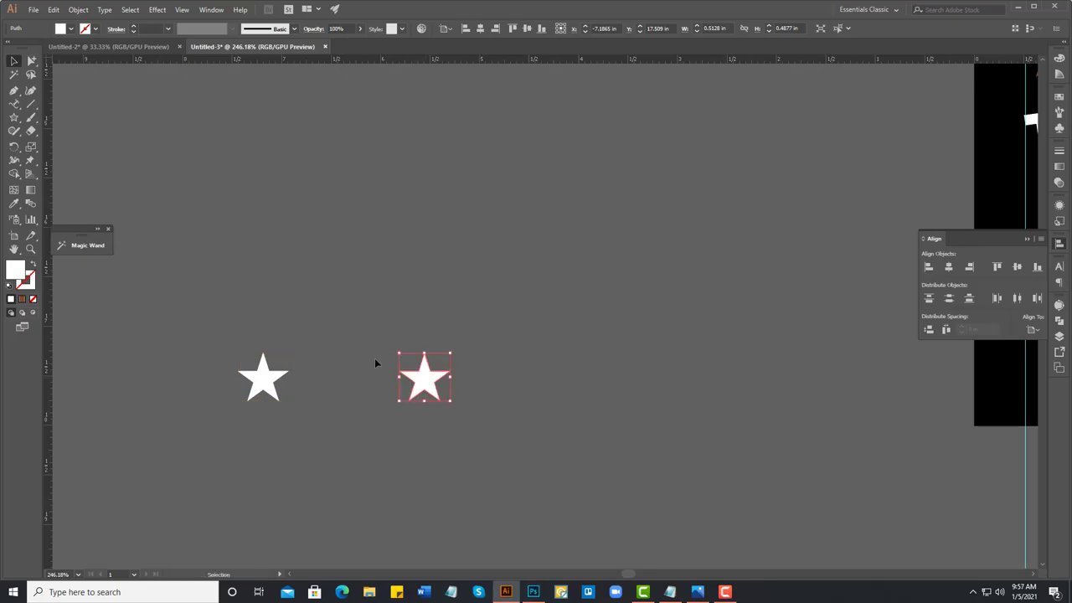
# Step: Blend the two stars into a row of four using 2 blend steps
pyautogui.keyDown('shift'); pyautogui.click(266, 378); pyautogui.keyUp('shift')
pyautogui.click(79, 10)
pyautogui.moveTo(92, 300)
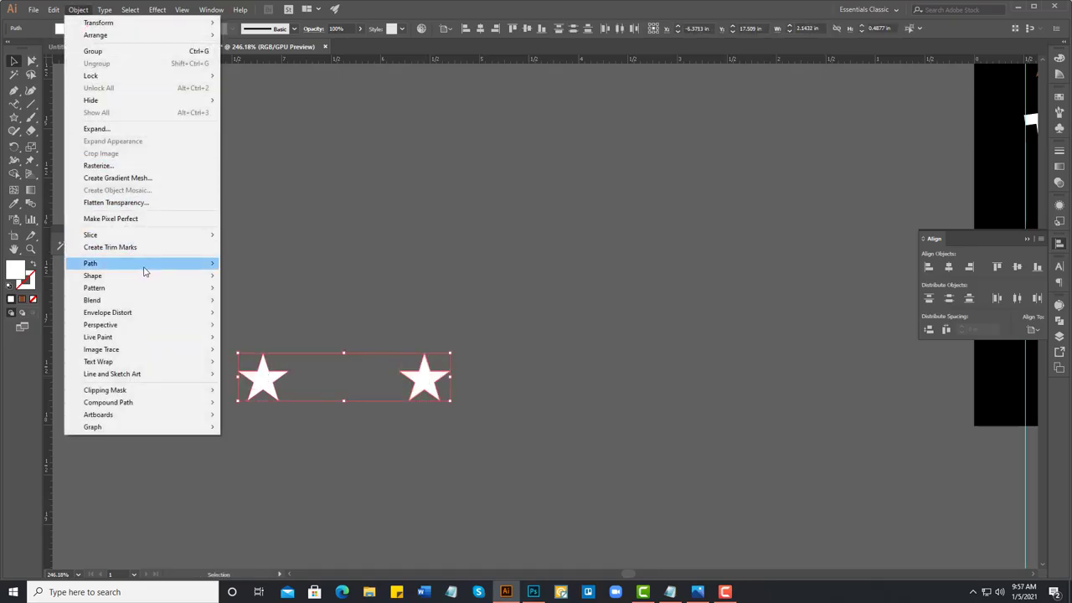
pyautogui.click(337, 300)
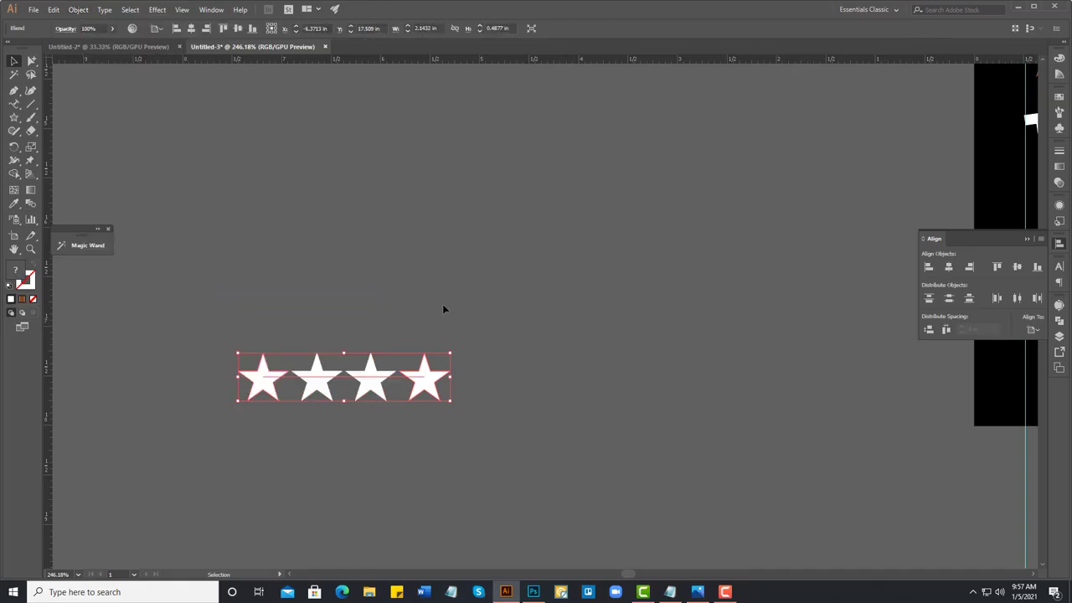
pyautogui.doubleClick(30, 204)
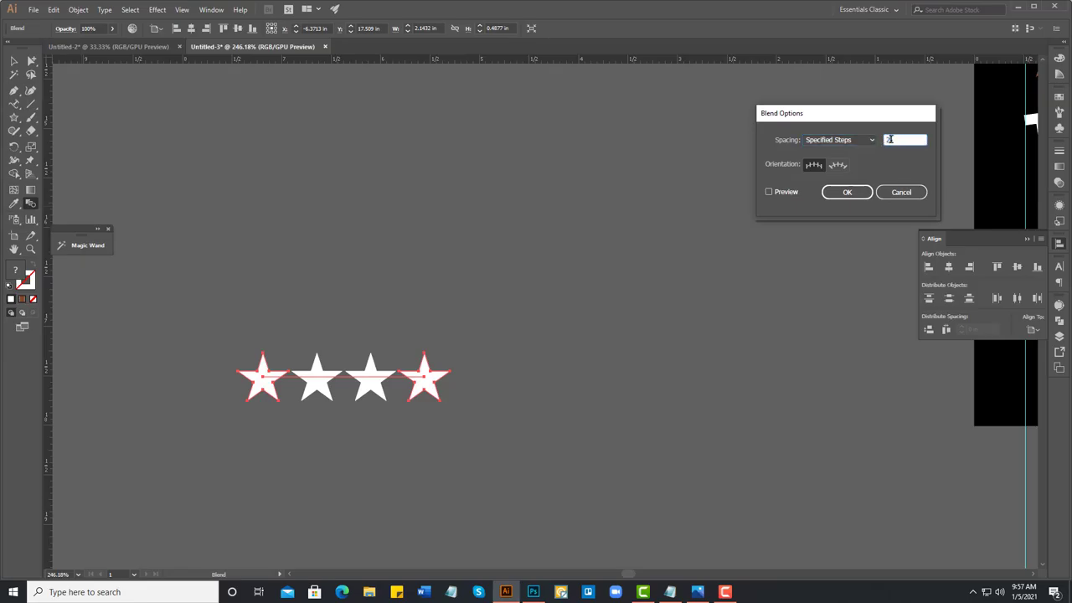
pyautogui.click(847, 192)
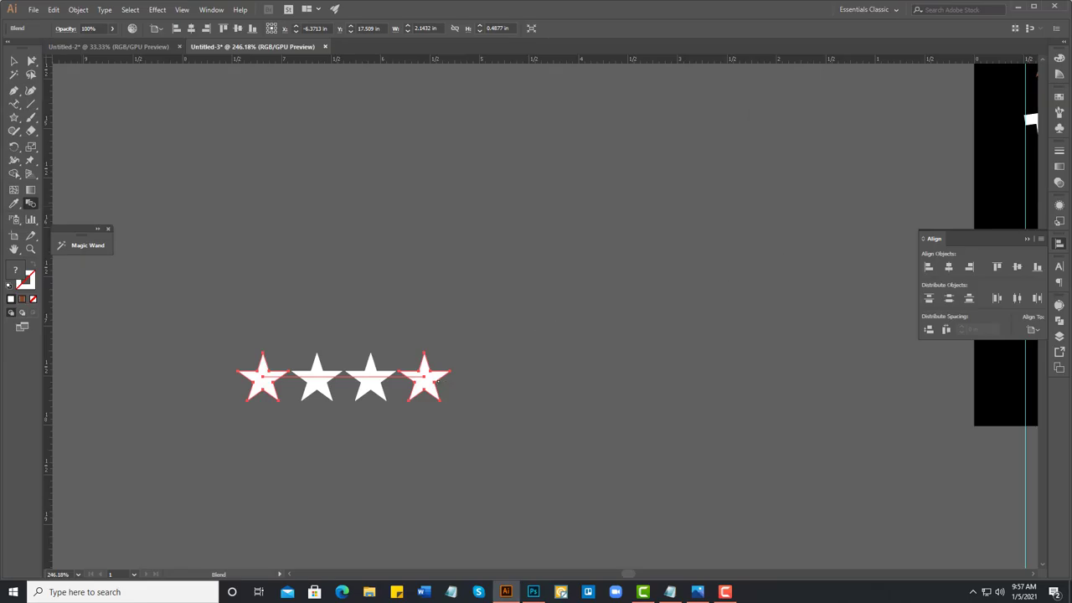
# Step: Shrink the rightmost star inside the blend so the row tapers
pyautogui.press('v')
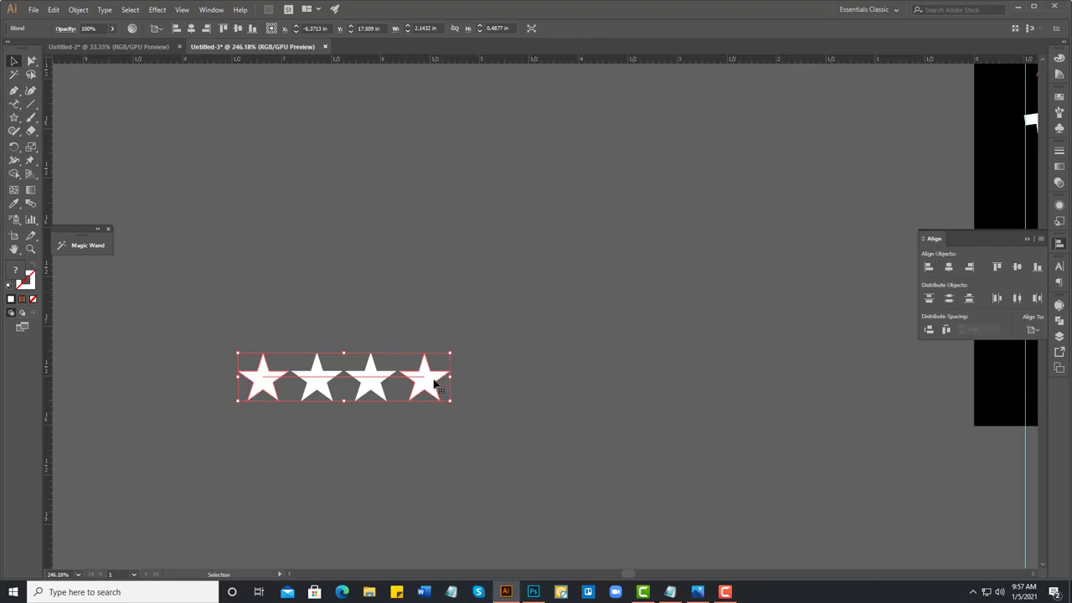
pyautogui.doubleClick(435, 383)
pyautogui.click(432, 381)
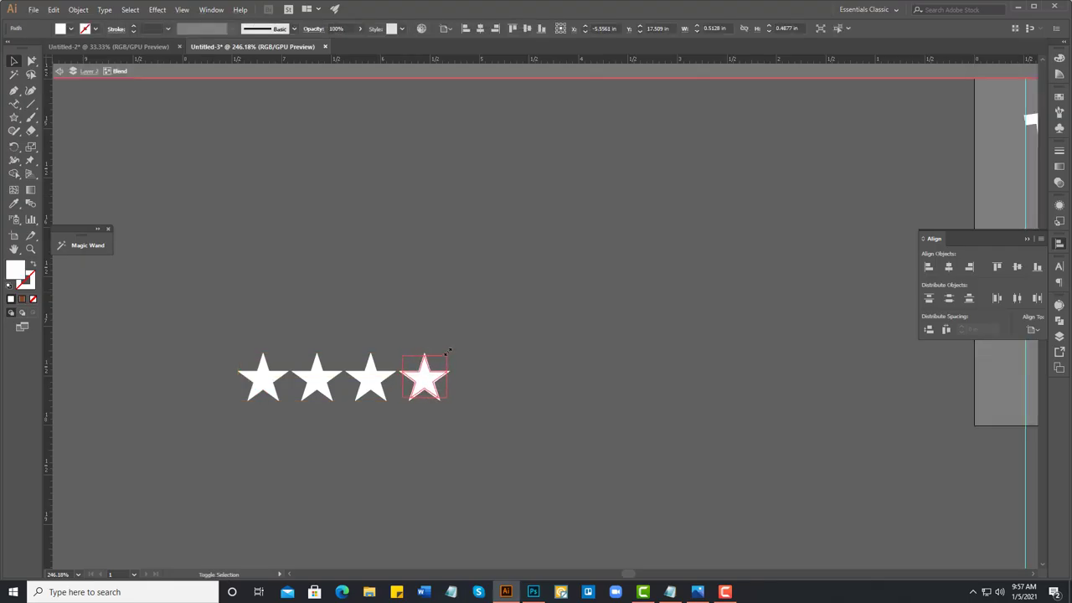
pyautogui.moveTo(445, 353); pyautogui.dragTo(440, 360)
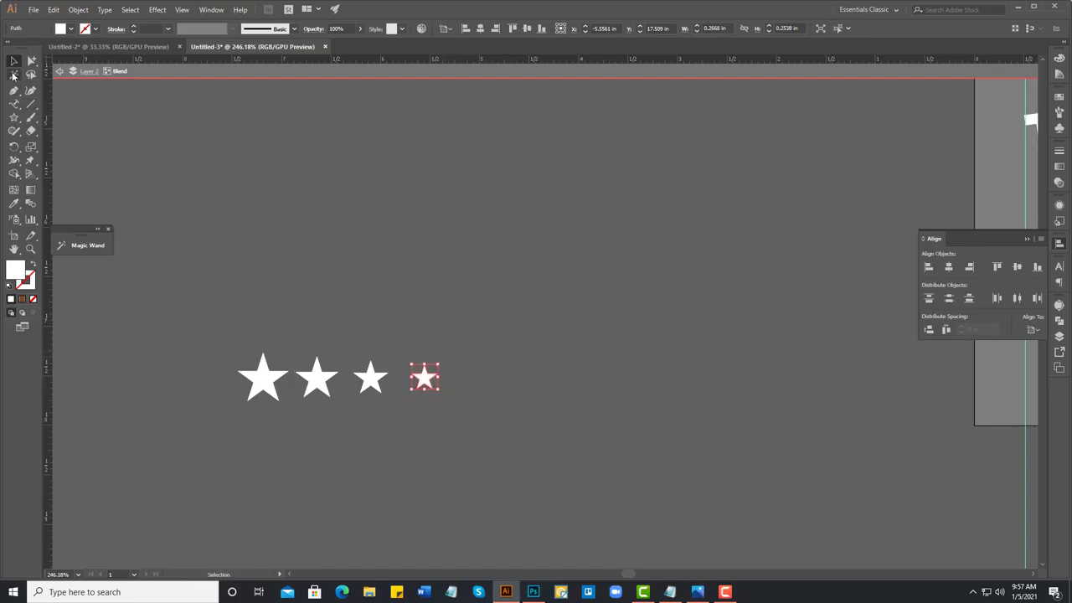
pyautogui.doubleClick(356, 268)
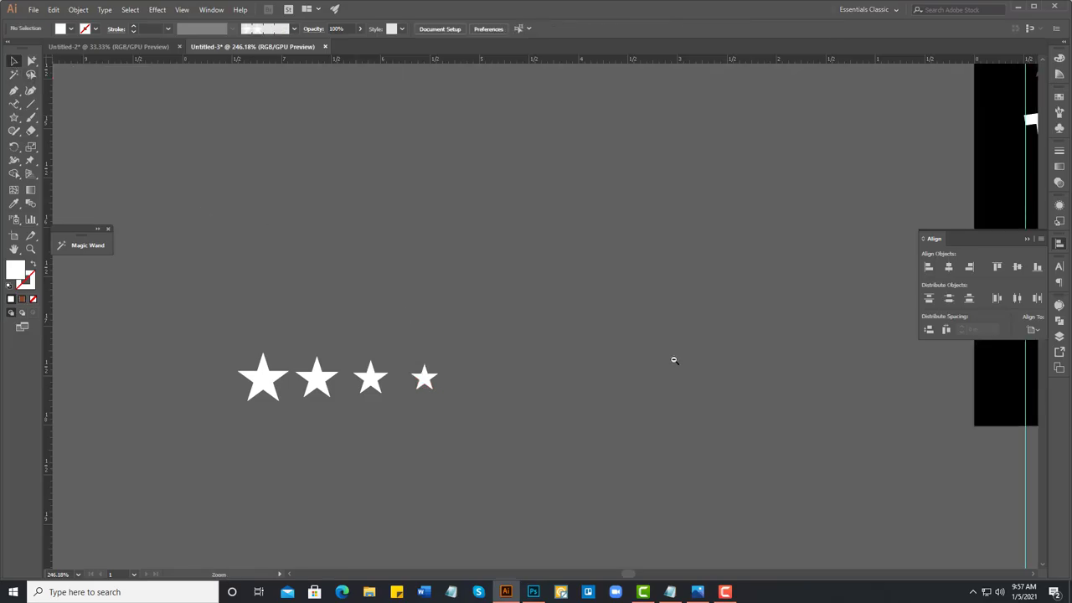
pyautogui.keyDown('alt'); pyautogui.click(673, 360); pyautogui.keyUp('alt')
pyautogui.keyDown('alt'); pyautogui.click(472, 309); pyautogui.keyUp('alt')
pyautogui.moveTo(204, 294); pyautogui.dragTo(326, 347)
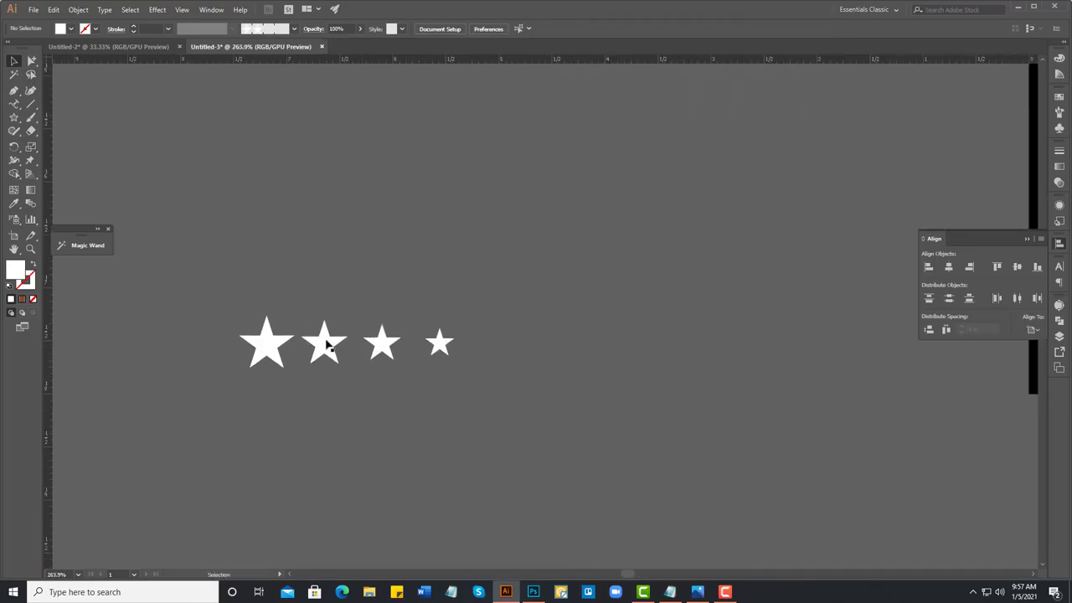
# Step: Expand the star blend and ungroup it into separate shapes
pyautogui.click(327, 346)
pyautogui.click(78, 10)
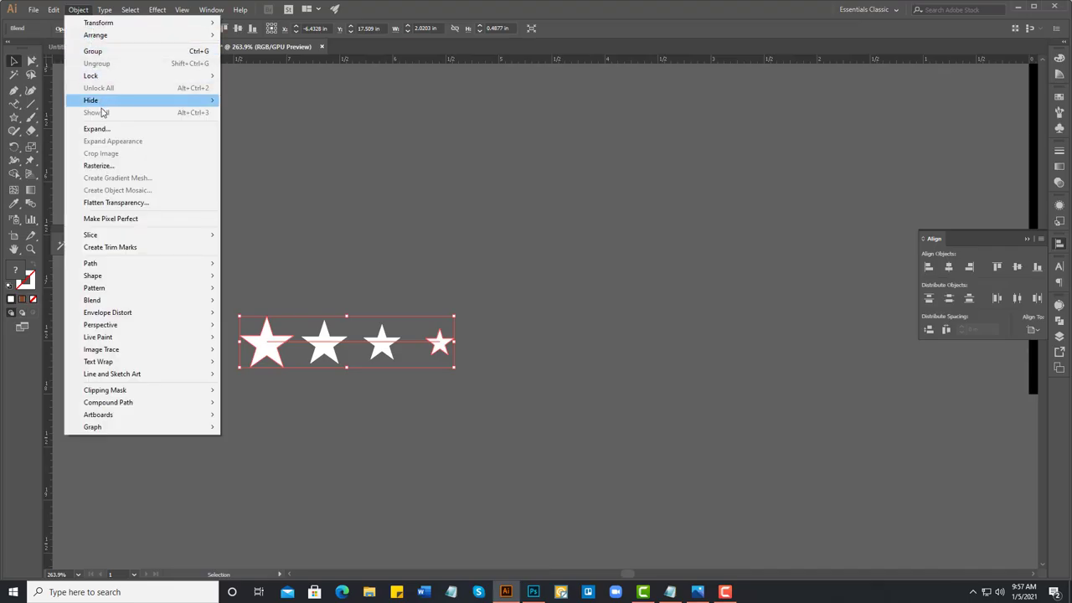
pyautogui.click(103, 128)
pyautogui.click(508, 357)
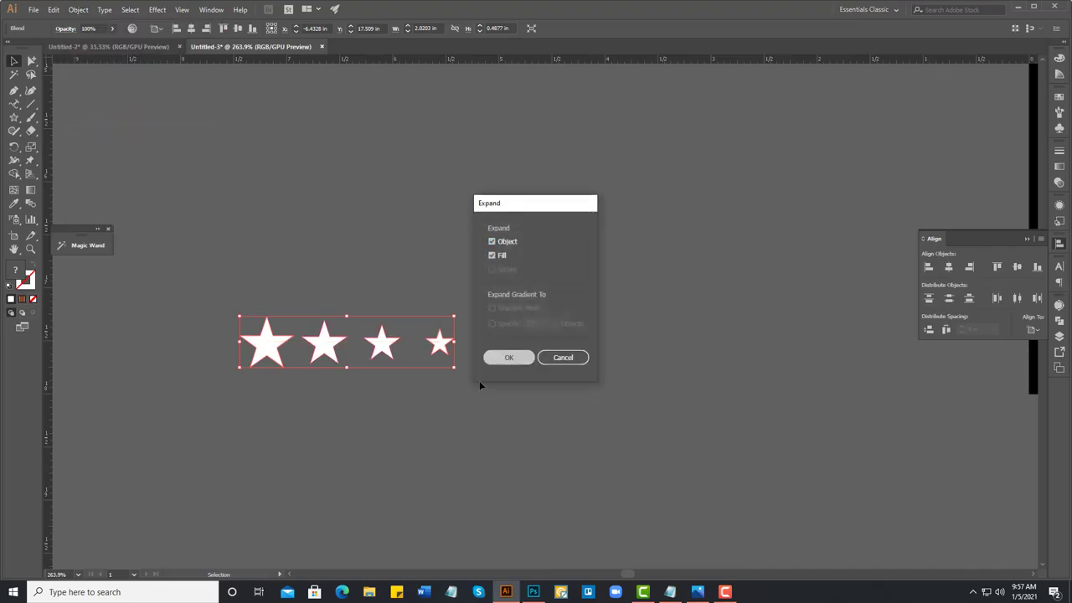
pyautogui.rightClick(388, 339)
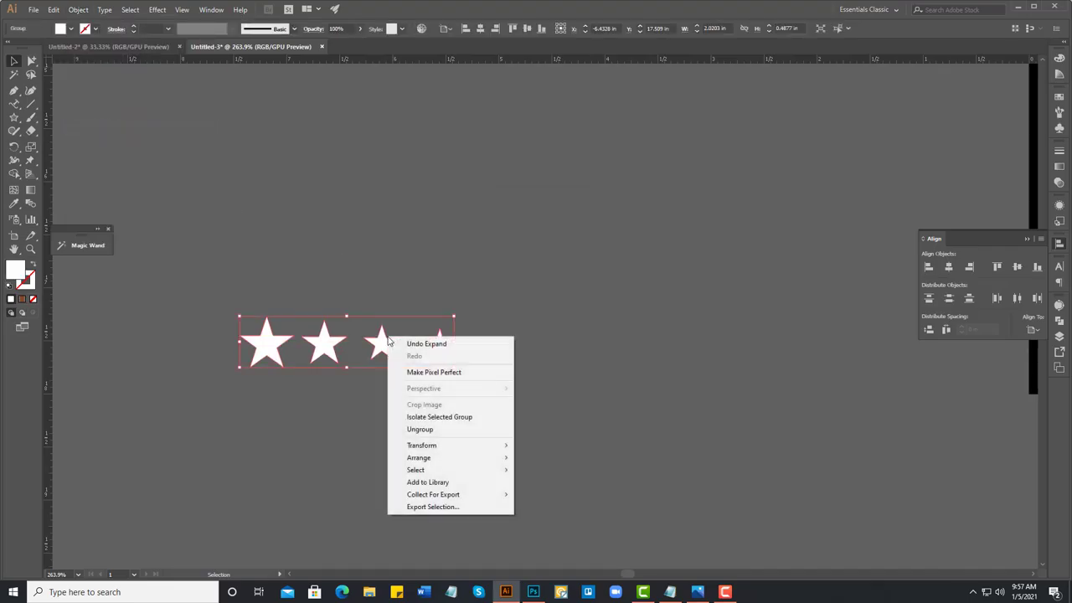
pyautogui.click(419, 429)
pyautogui.click(354, 428)
# Step: Nudge the second and third stars slightly right to even the spacing
pyautogui.click(385, 338)
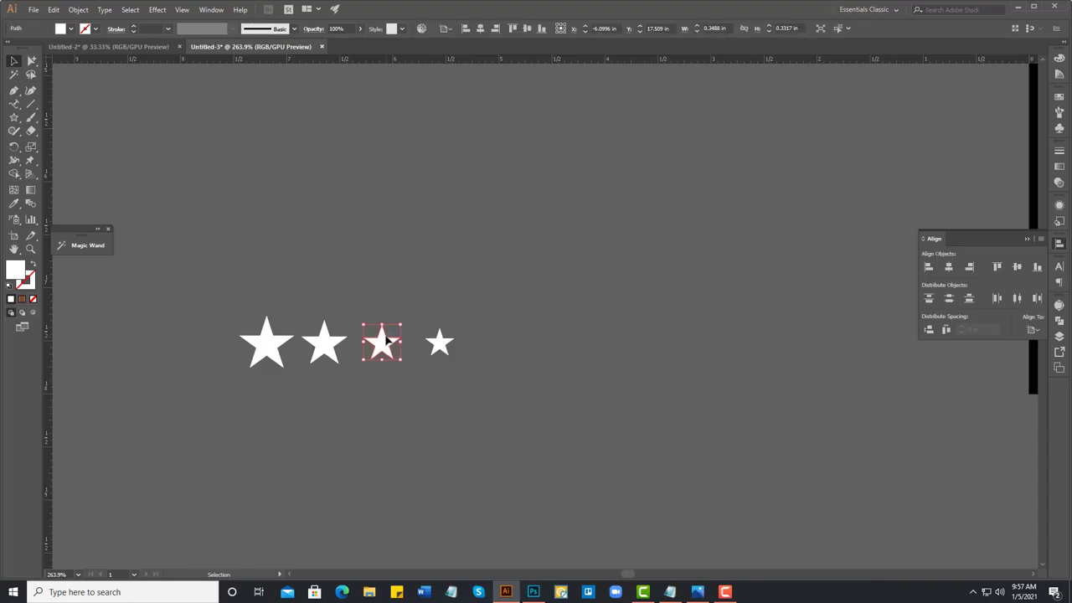
pyautogui.press('Right')
pyautogui.press('Right')
pyautogui.press('Right')
pyautogui.click(327, 343)
pyautogui.press('Right')
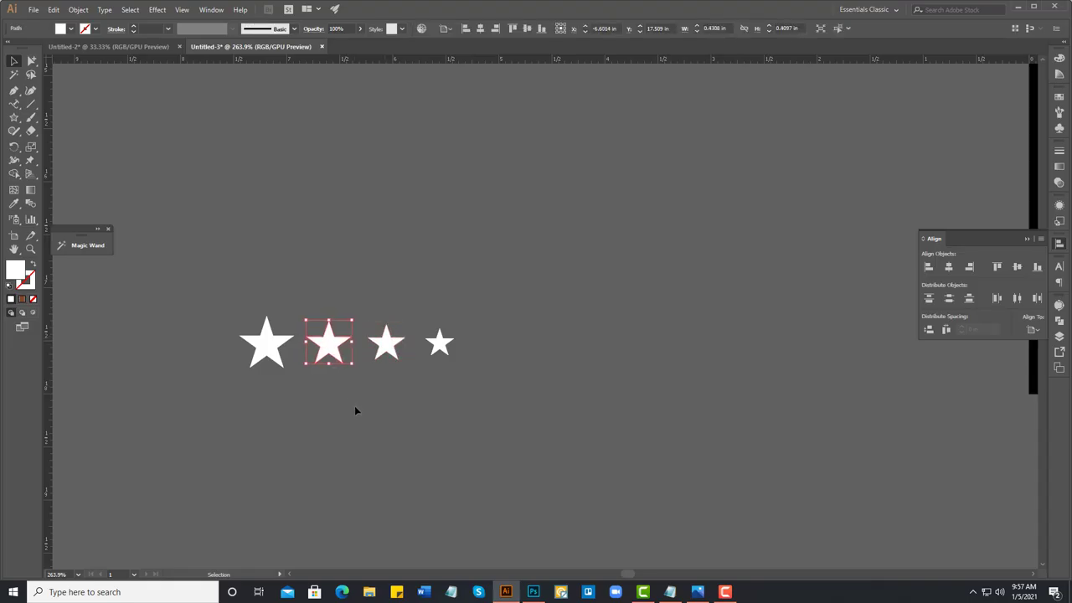
pyautogui.click(354, 406)
pyautogui.hscroll(-3, 381, 402)
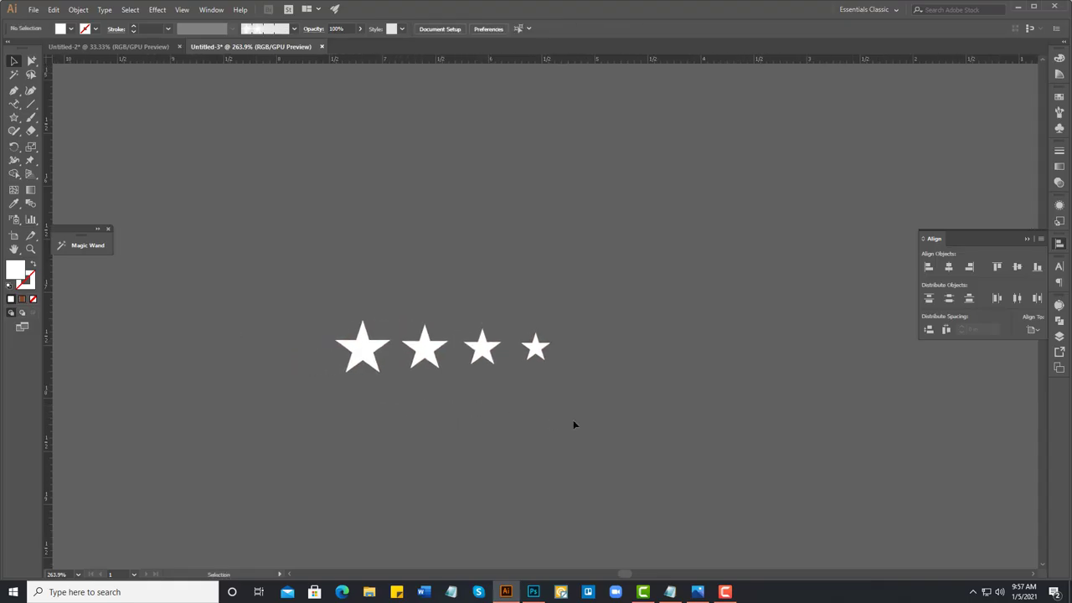
# Step: Copy the small white stars to below the NIGHTMARES line
pyautogui.scroll(-2, 578, 369)
pyautogui.scroll(-3, 560, 335)
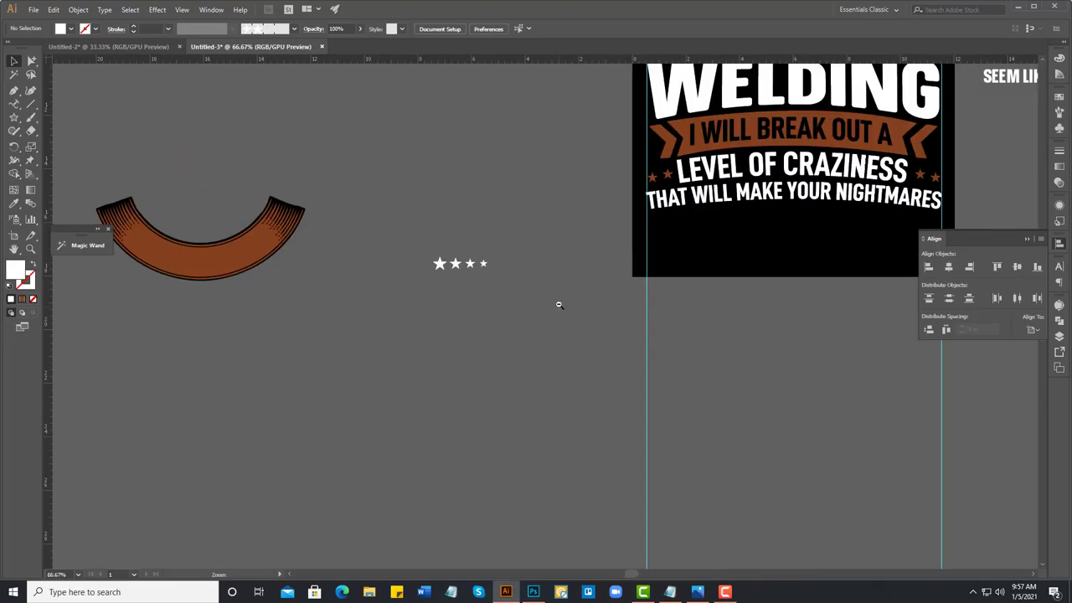
pyautogui.scroll(-1, 557, 318)
pyautogui.moveTo(555, 332)
pyautogui.mouseDown()
pyautogui.moveTo(414, 419)
pyautogui.moveTo(407, 437)
pyautogui.mouseUp()
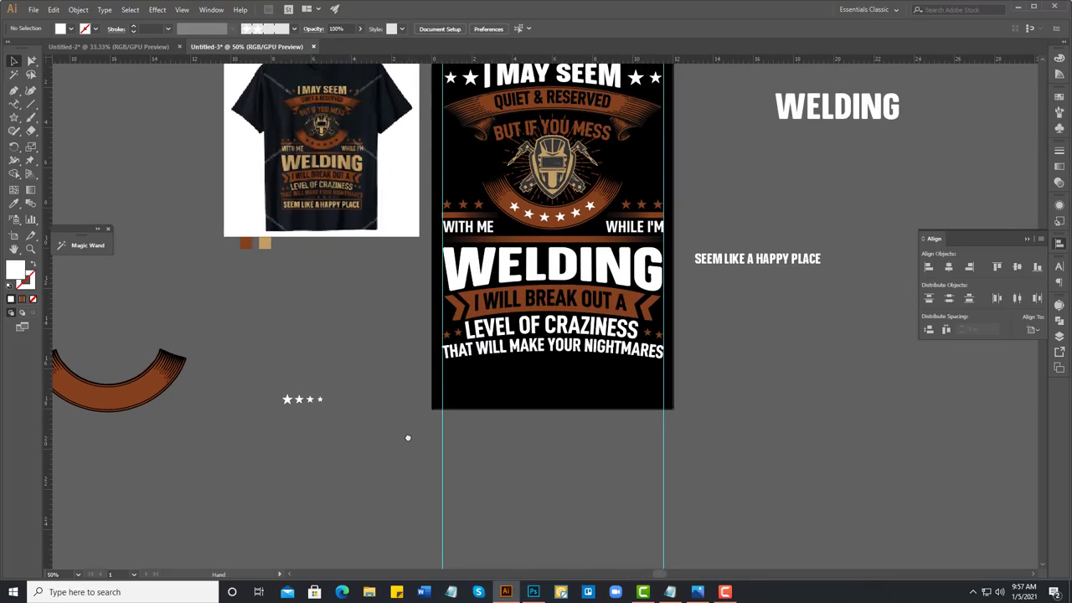
pyautogui.click(310, 400)
pyautogui.rightClick(285, 402)
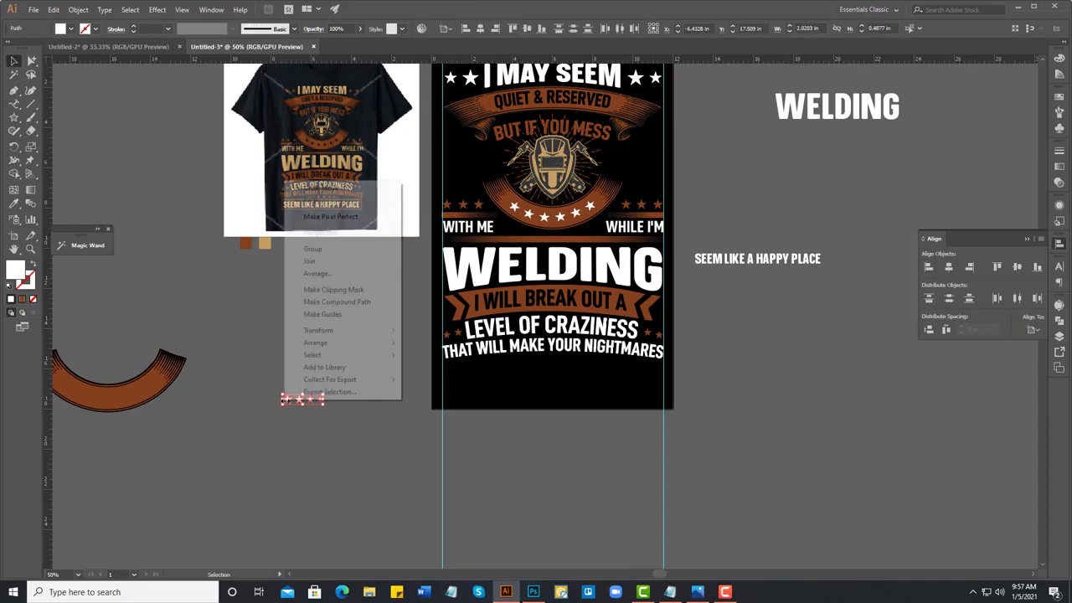
pyautogui.click(285, 423)
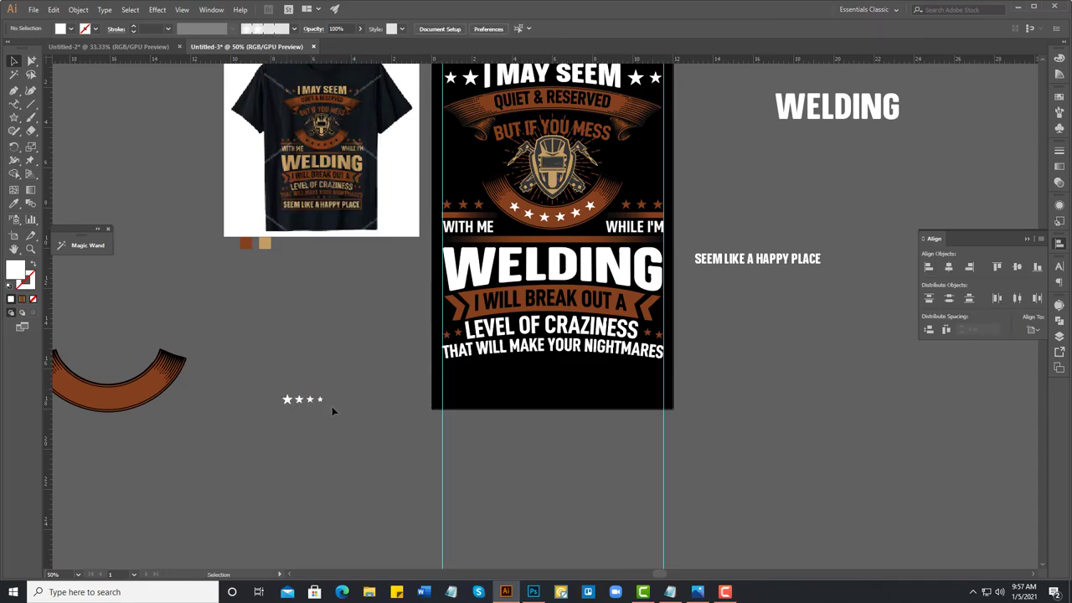
pyautogui.click(302, 400)
pyautogui.moveTo(313, 398); pyautogui.dragTo(562, 368)
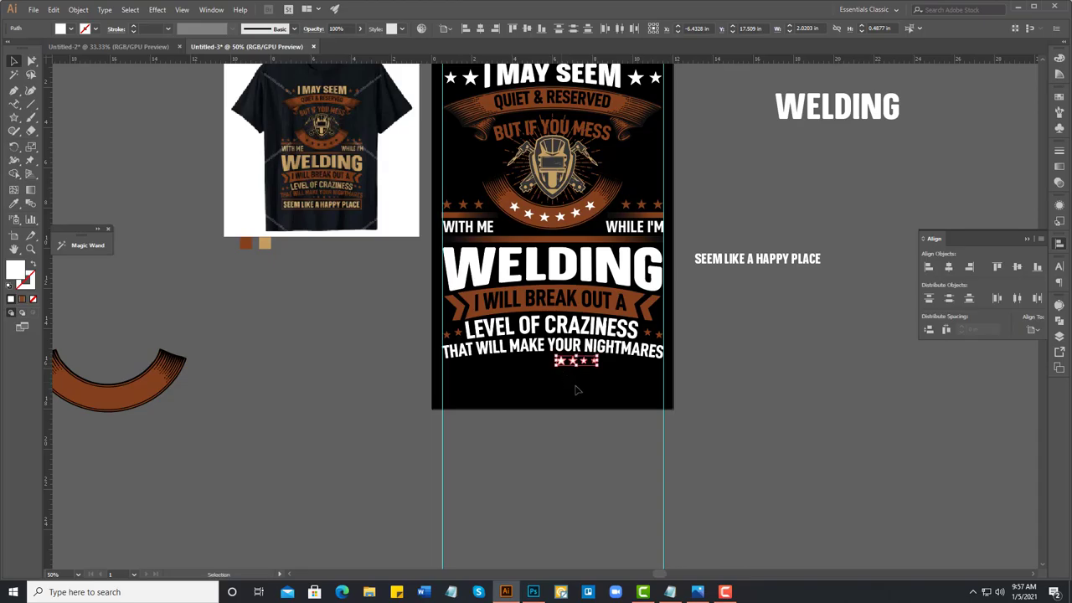
pyautogui.scroll(3, 539, 375)
pyautogui.click(645, 472)
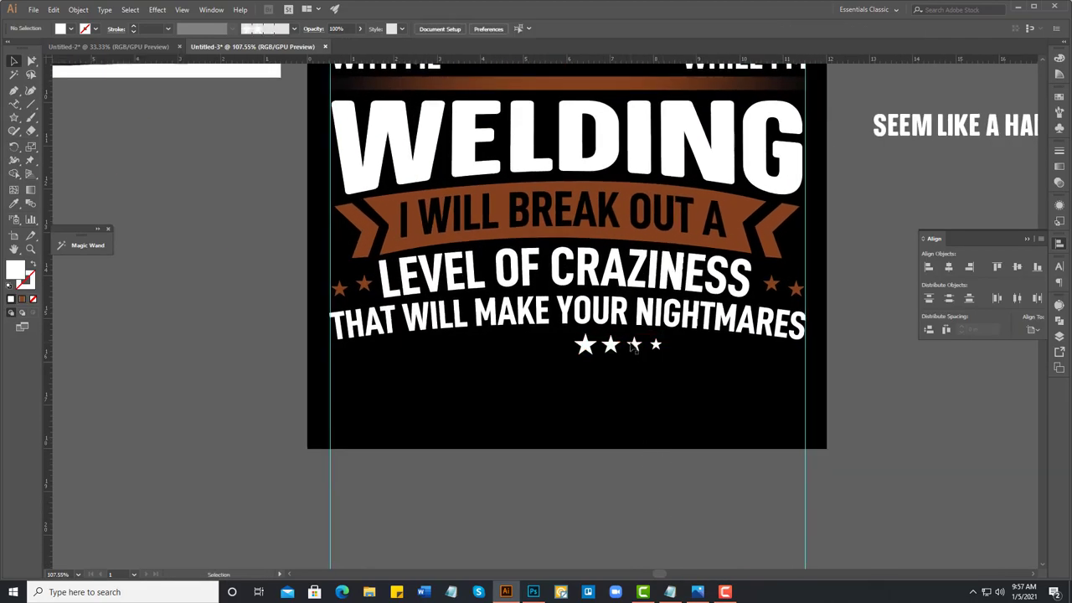
# Step: Group three stars, reflect them, and place a mirrored copy left of centre
pyautogui.click(635, 352)
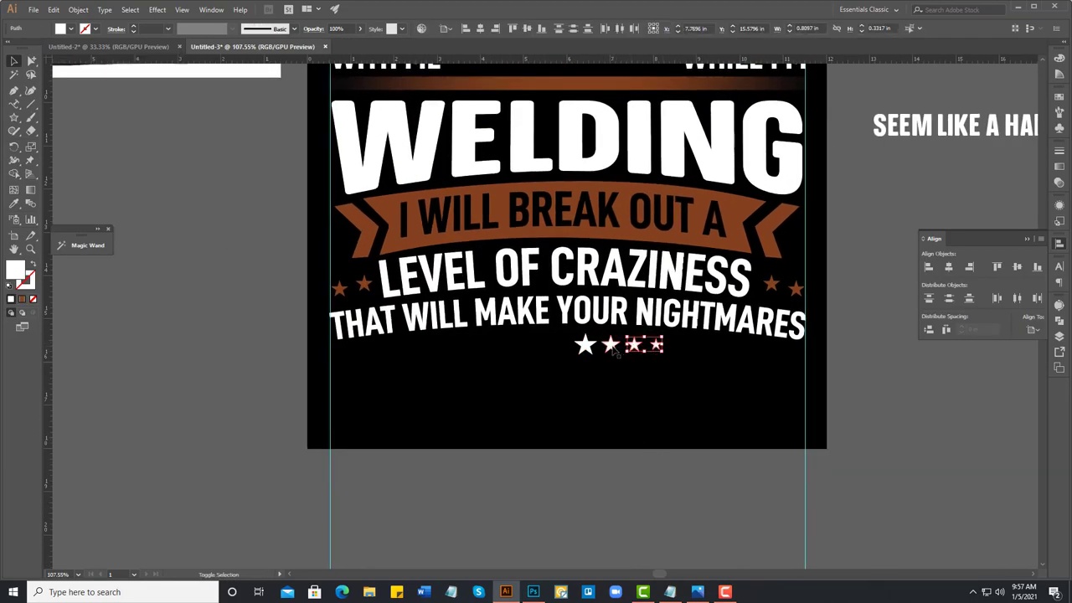
pyautogui.keyDown('shift'); pyautogui.click(614, 352); pyautogui.keyUp('shift')
pyautogui.rightClick(614, 352)
pyautogui.click(640, 411)
pyautogui.rightClick(615, 352)
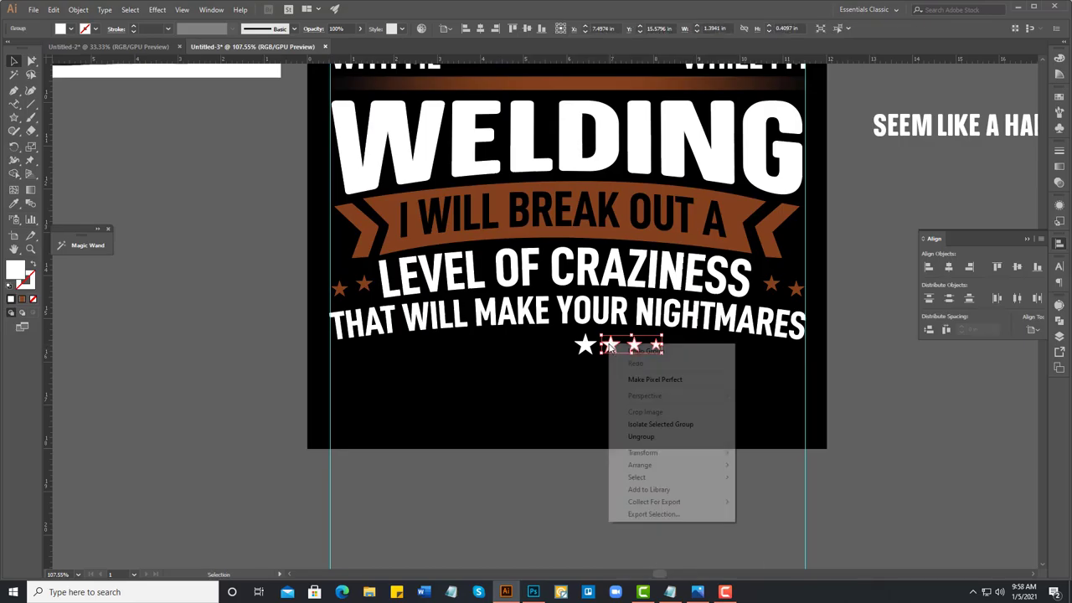
pyautogui.moveTo(642, 452)
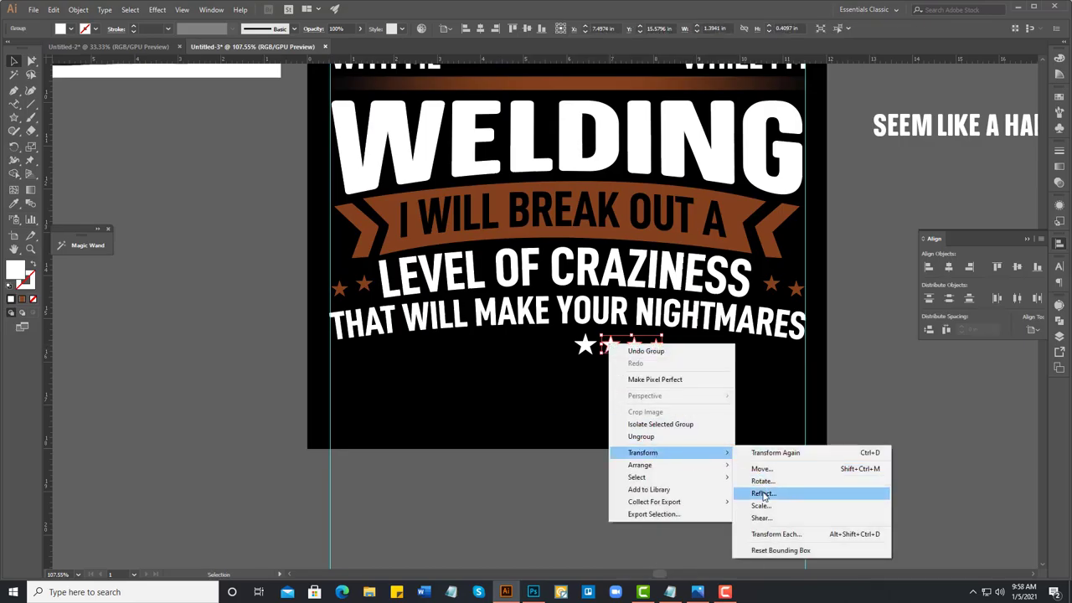
pyautogui.click(763, 494)
pyautogui.click(553, 362)
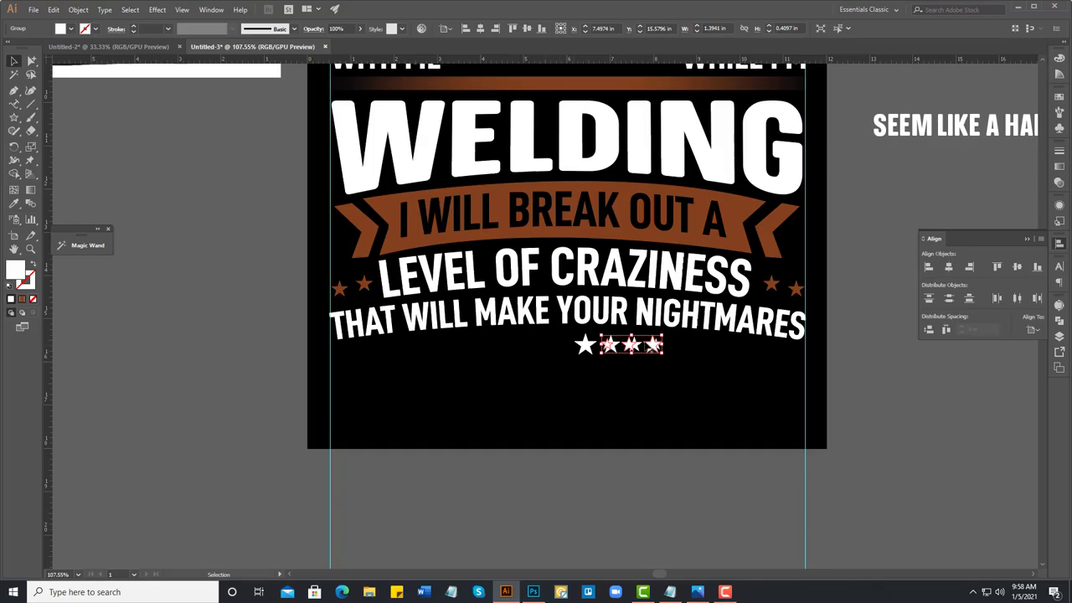
pyautogui.moveTo(655, 346); pyautogui.dragTo(559, 345)
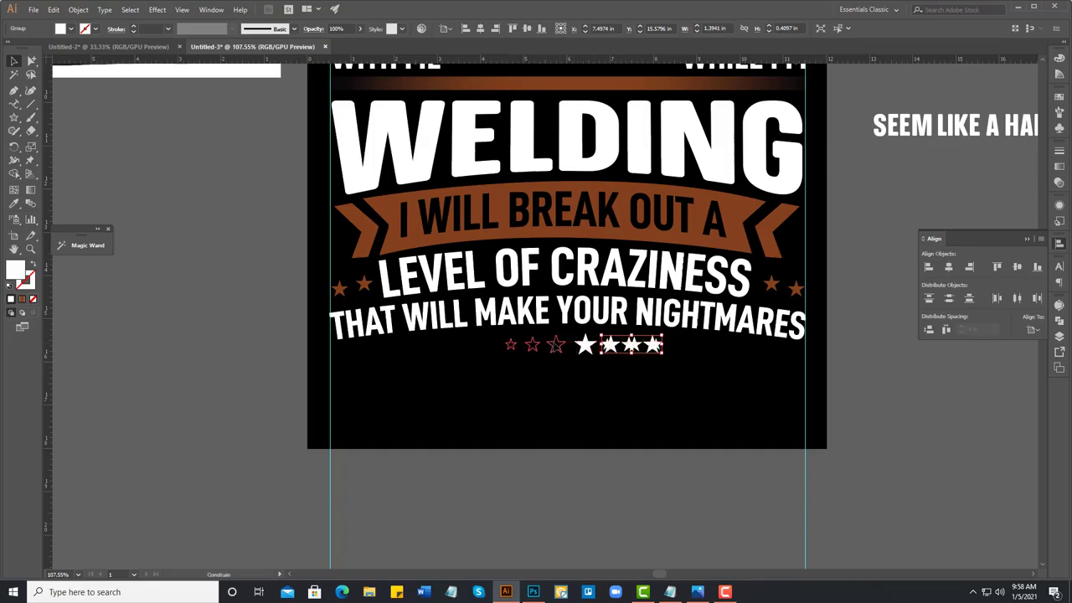
# Step: Group the seven-star row and centre it horizontally on the artboard
pyautogui.click(584, 380)
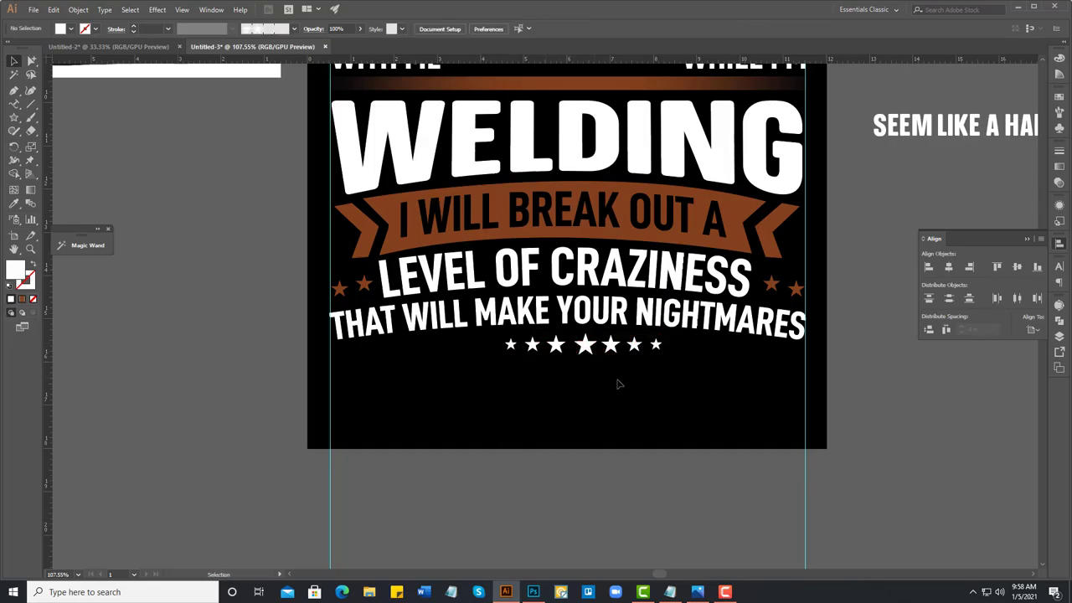
pyautogui.moveTo(506, 350); pyautogui.dragTo(505, 352)
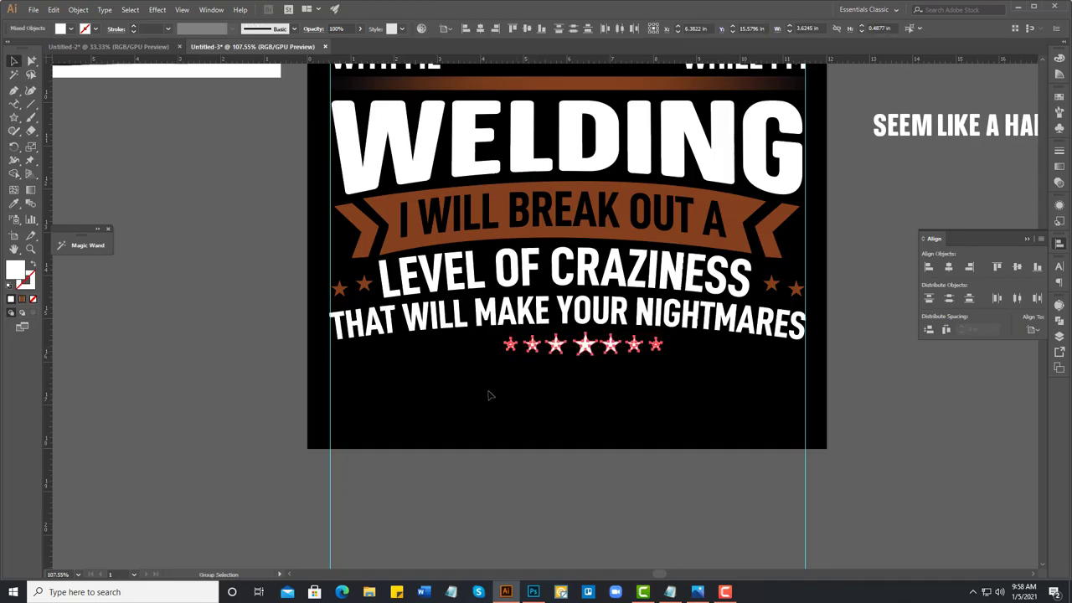
pyautogui.hotkey('ctrl', 'g')
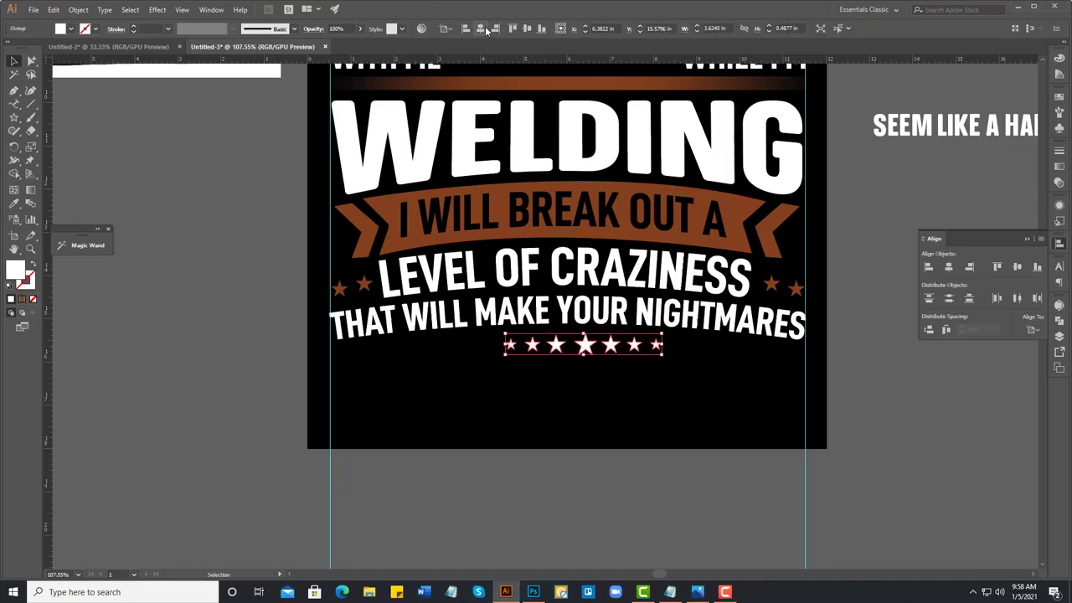
pyautogui.click(485, 31)
pyautogui.click(636, 416)
pyautogui.scroll(-3, 529, 388)
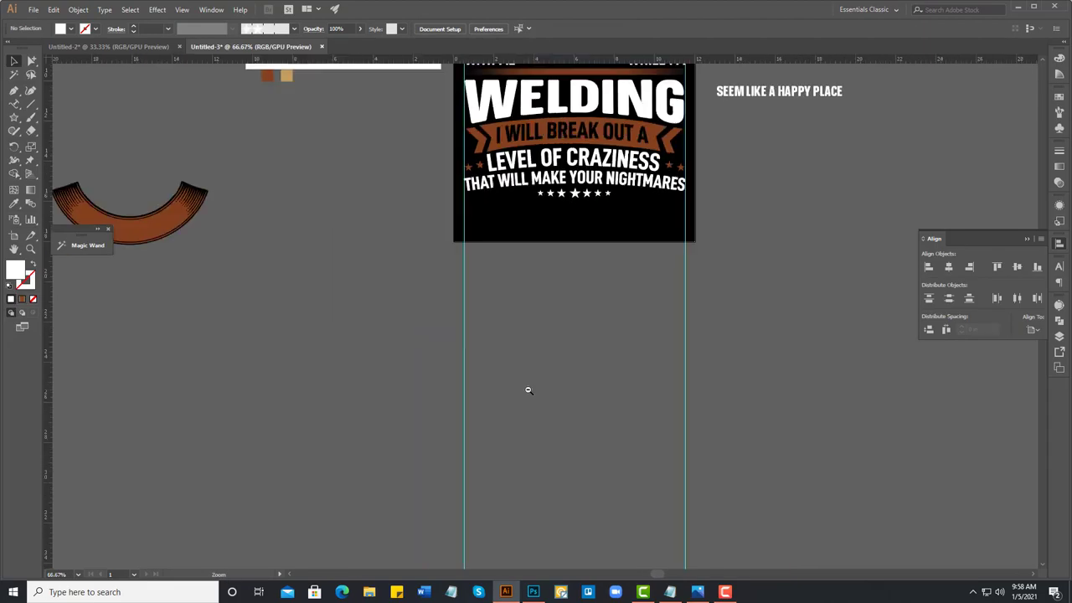
pyautogui.scroll(2, 567, 349)
pyautogui.scroll(2, 546, 410)
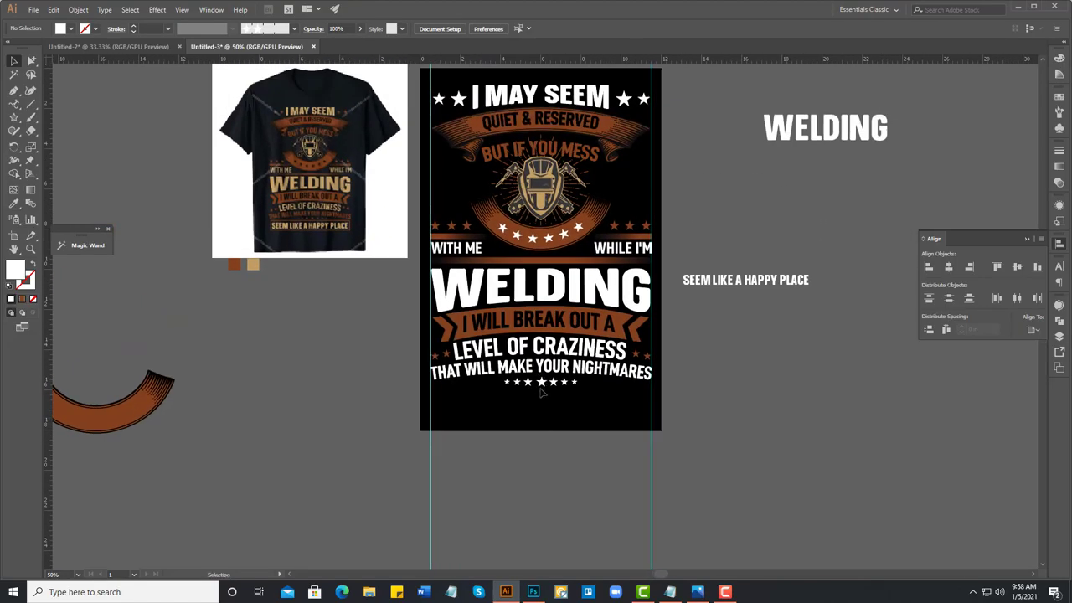
# Step: Draw a wide rectangle across the artboard bottom with a brown outline and no fill
pyautogui.click(14, 118)
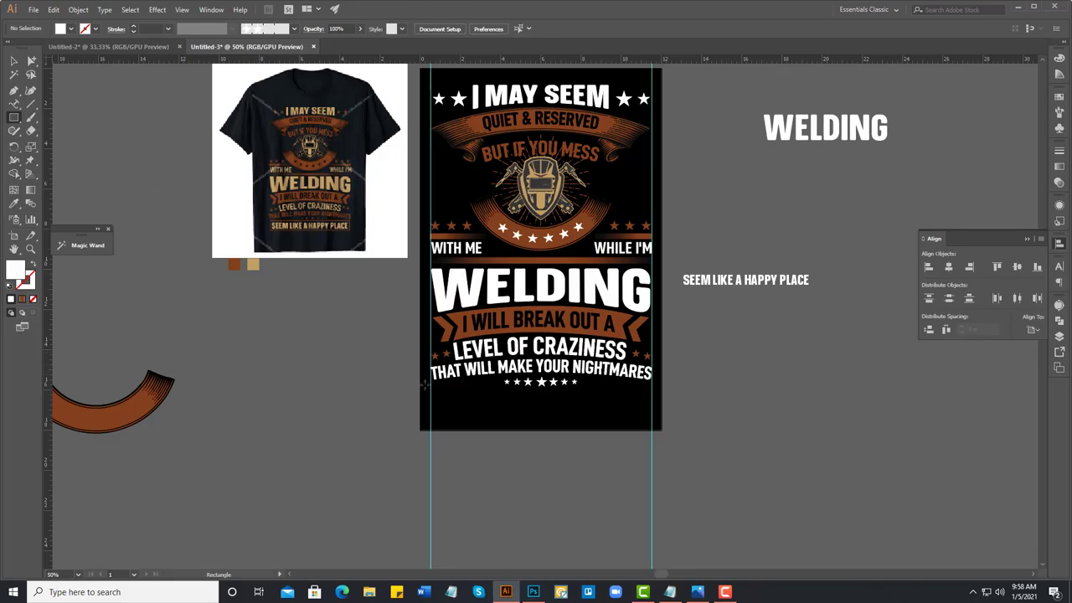
pyautogui.moveTo(443, 408); pyautogui.dragTo(650, 422)
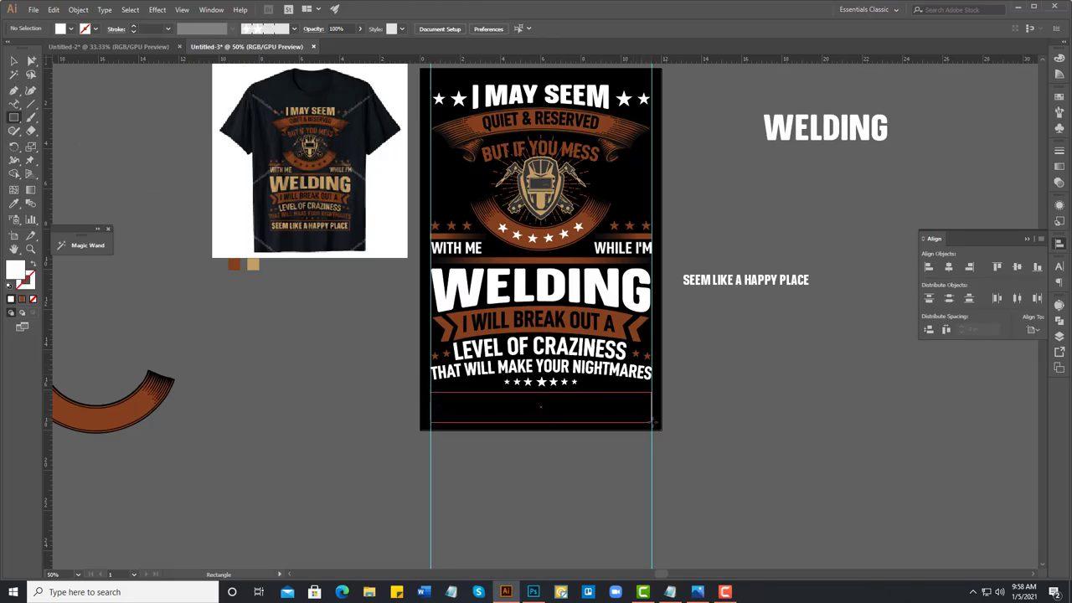
pyautogui.click(13, 60)
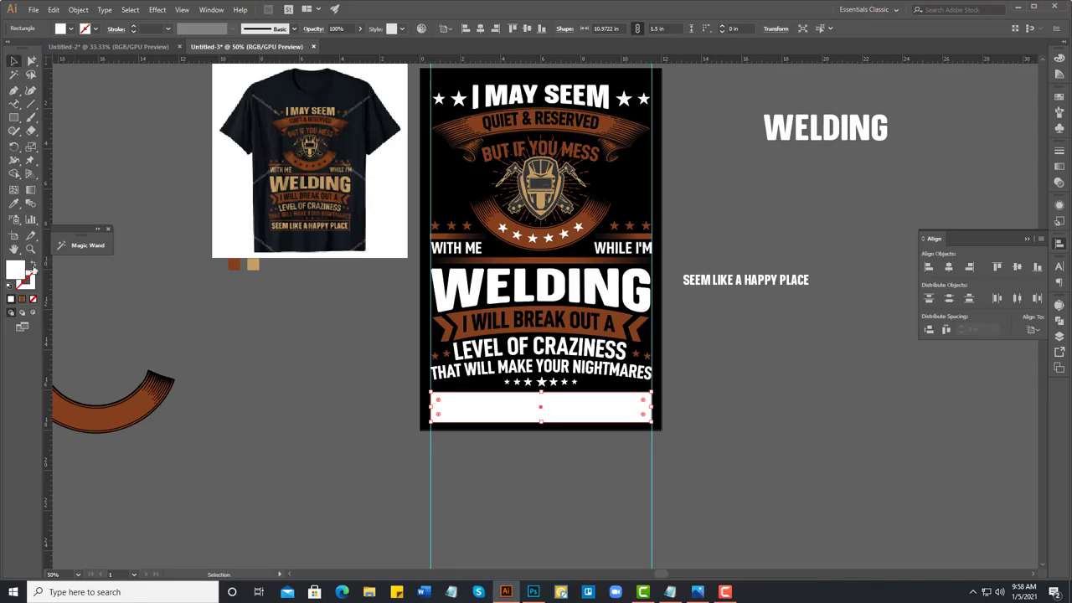
pyautogui.click(33, 266)
pyautogui.click(13, 205)
pyautogui.click(234, 263)
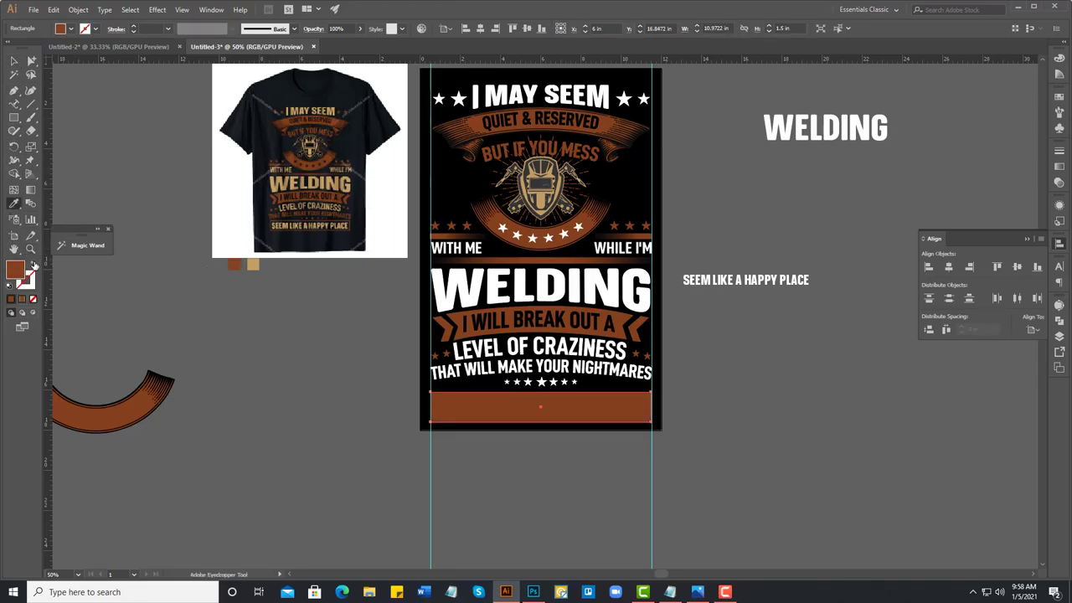
pyautogui.click(33, 265)
pyautogui.click(14, 61)
# Step: Set the rectangle's stroke to 6 pt and copy SEEM LIKE A HAPPY PLACE into it
pyautogui.click(133, 26)
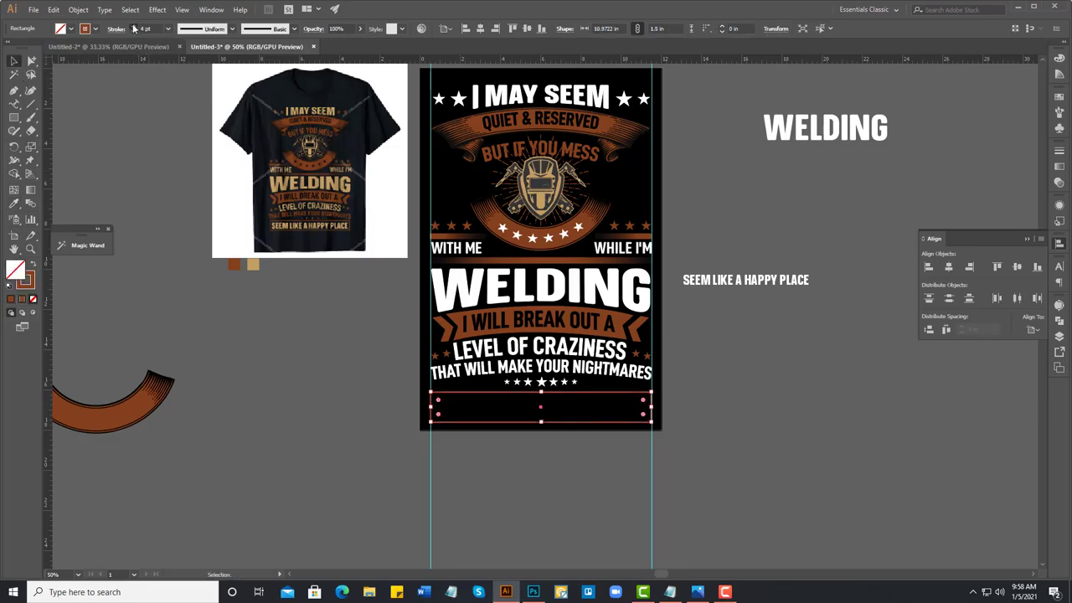
pyautogui.click(285, 373)
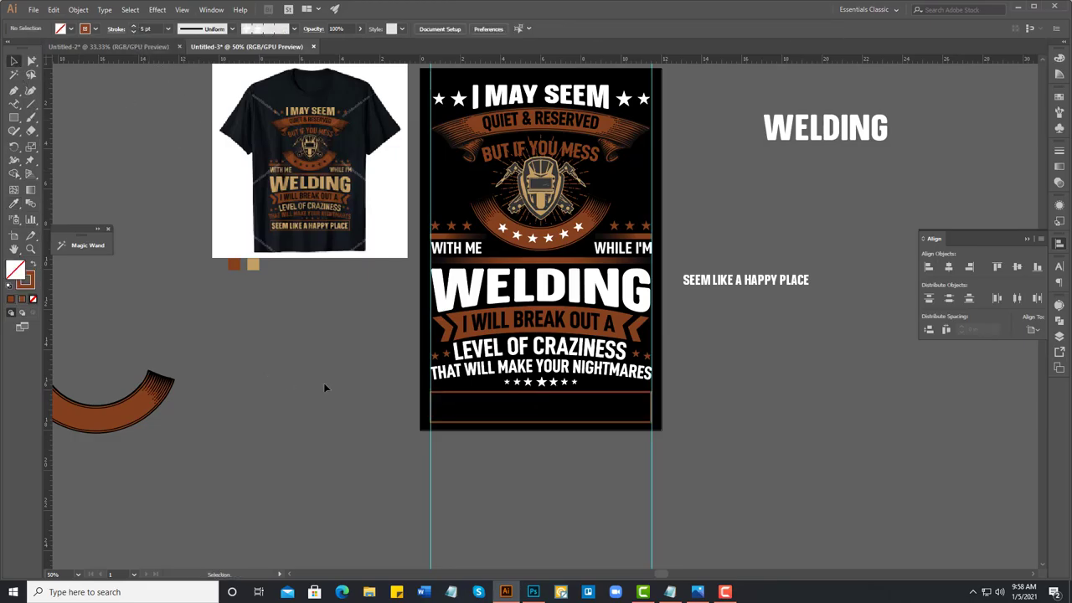
pyautogui.click(444, 399)
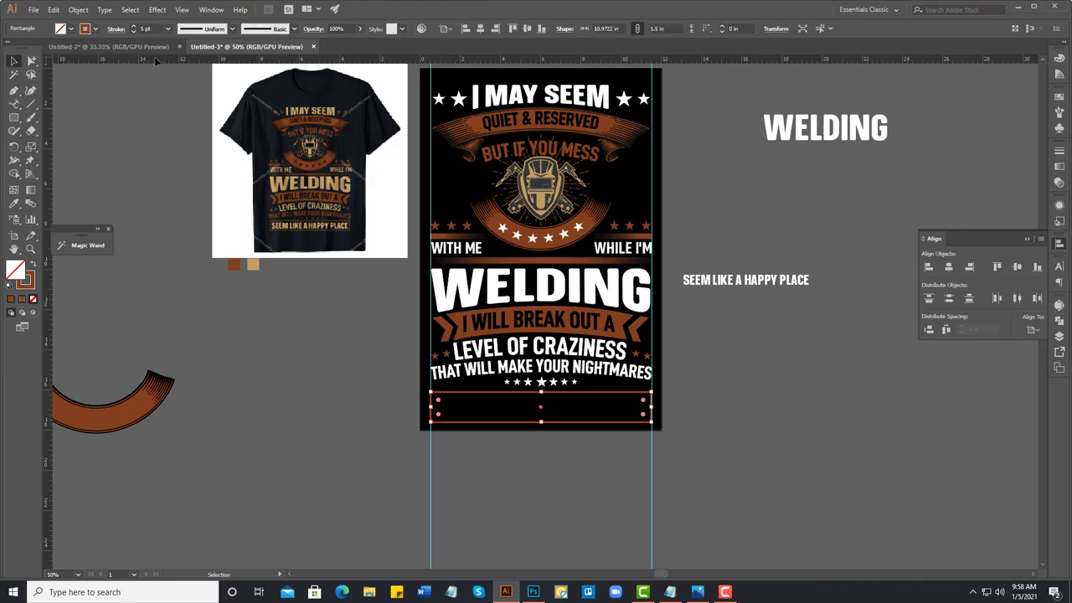
pyautogui.click(134, 26)
pyautogui.click(670, 276)
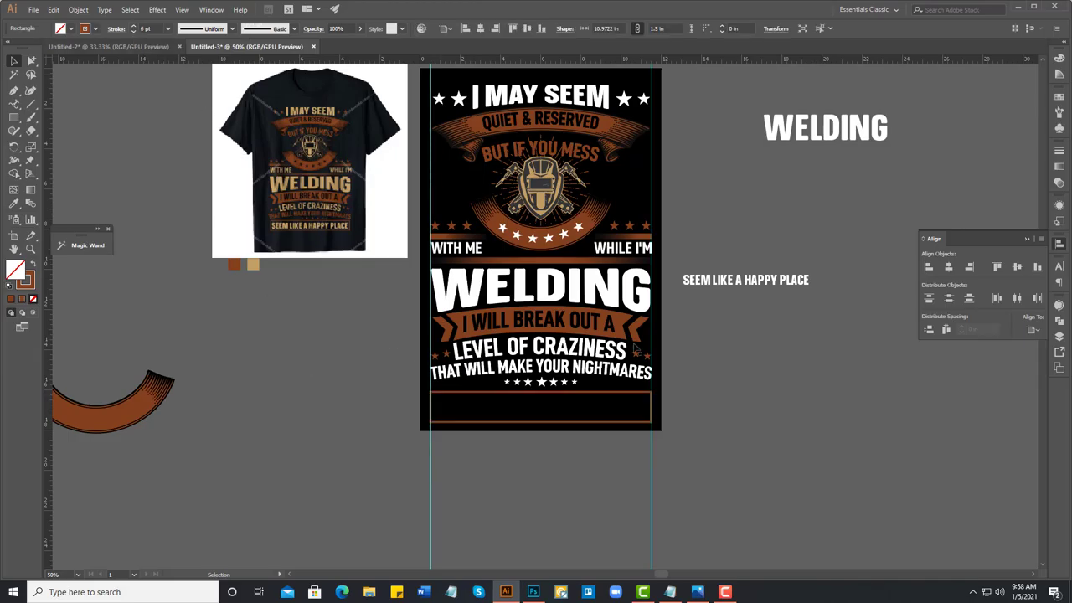
pyautogui.moveTo(712, 287); pyautogui.dragTo(467, 404)
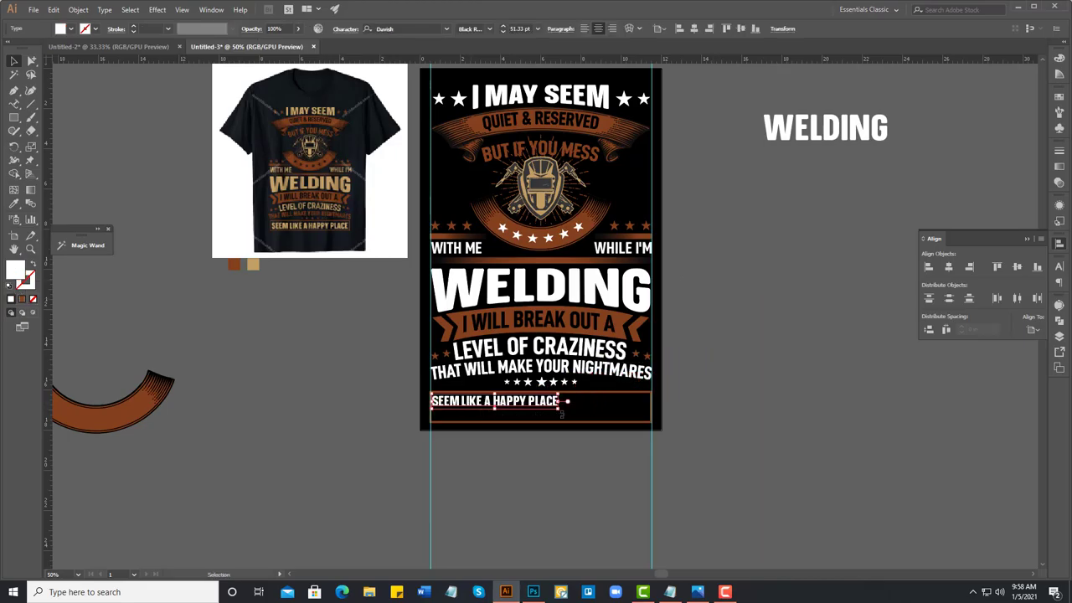
# Step: Enlarge SEEM LIKE A HAPPY PLACE to fill the frame and lower the frame's top edge
pyautogui.moveTo(559, 412); pyautogui.dragTo(650, 429)
pyautogui.click(704, 463)
pyautogui.scroll(1, 583, 436)
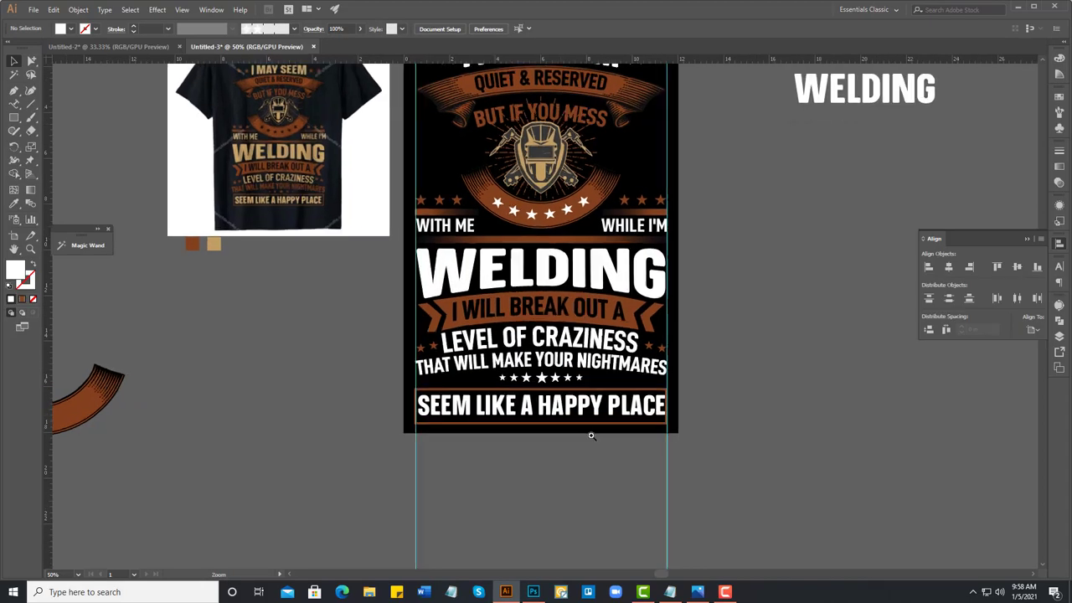
pyautogui.scroll(4, 603, 385)
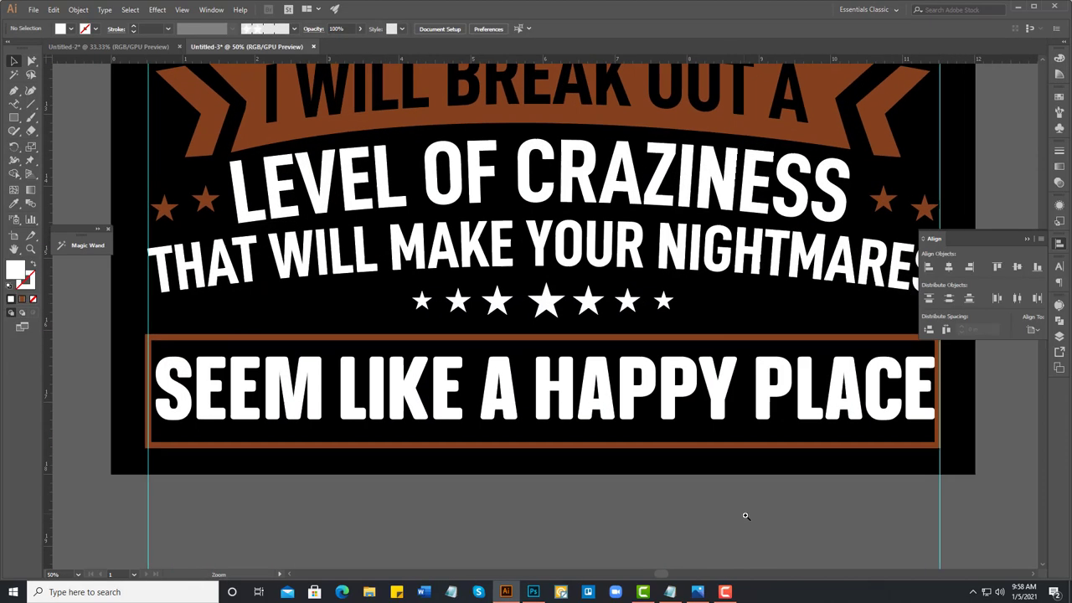
pyautogui.click(614, 338)
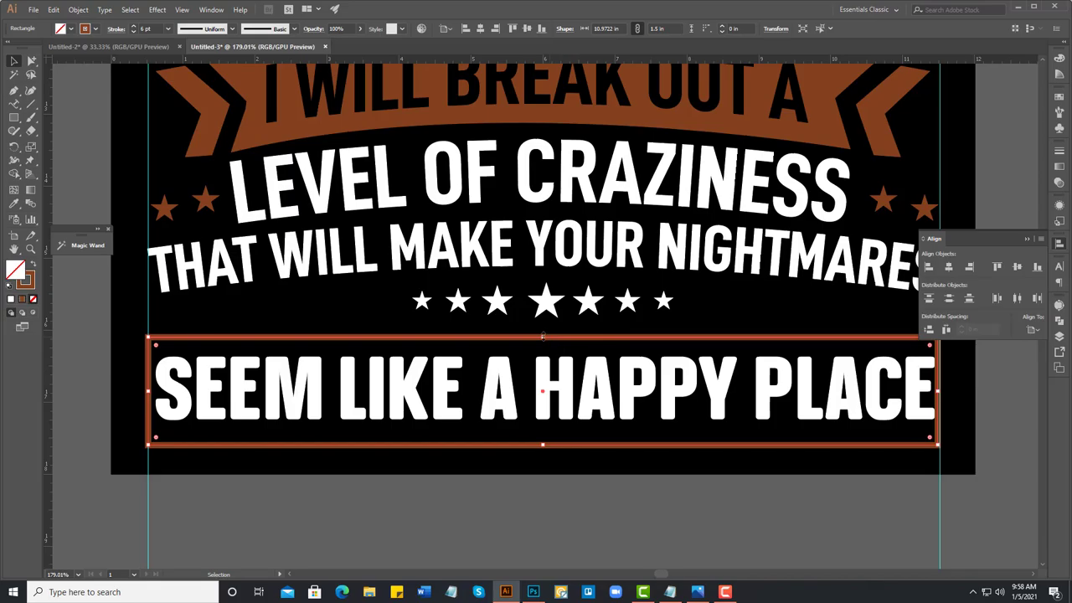
pyautogui.moveTo(544, 336); pyautogui.dragTo(543, 340)
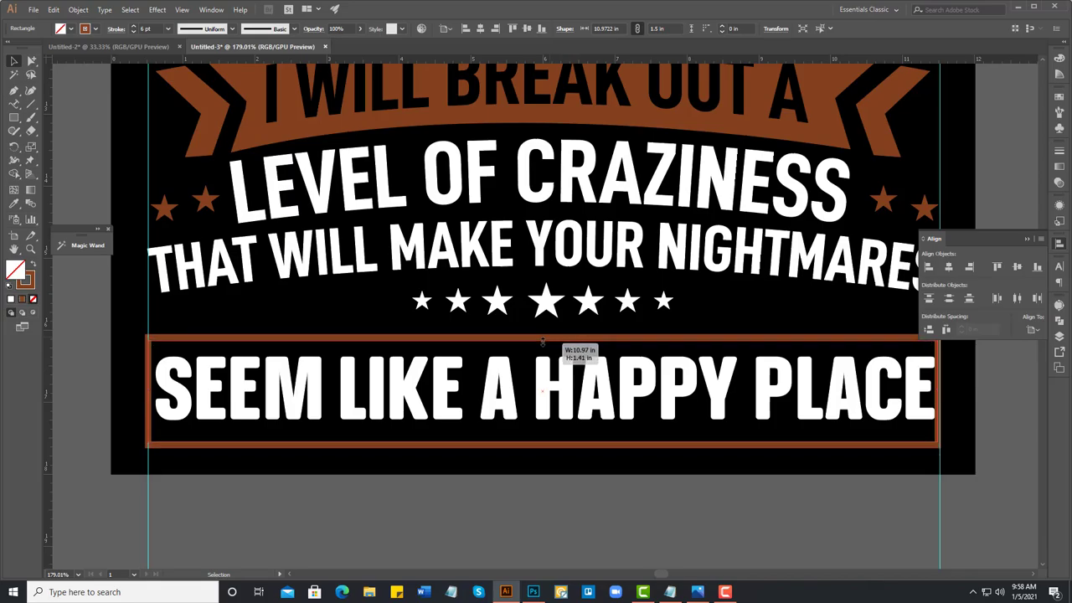
# Step: Shrink the text slightly, raise the frame's bottom edge, and restore its 6 pt stroke
pyautogui.click(918, 381)
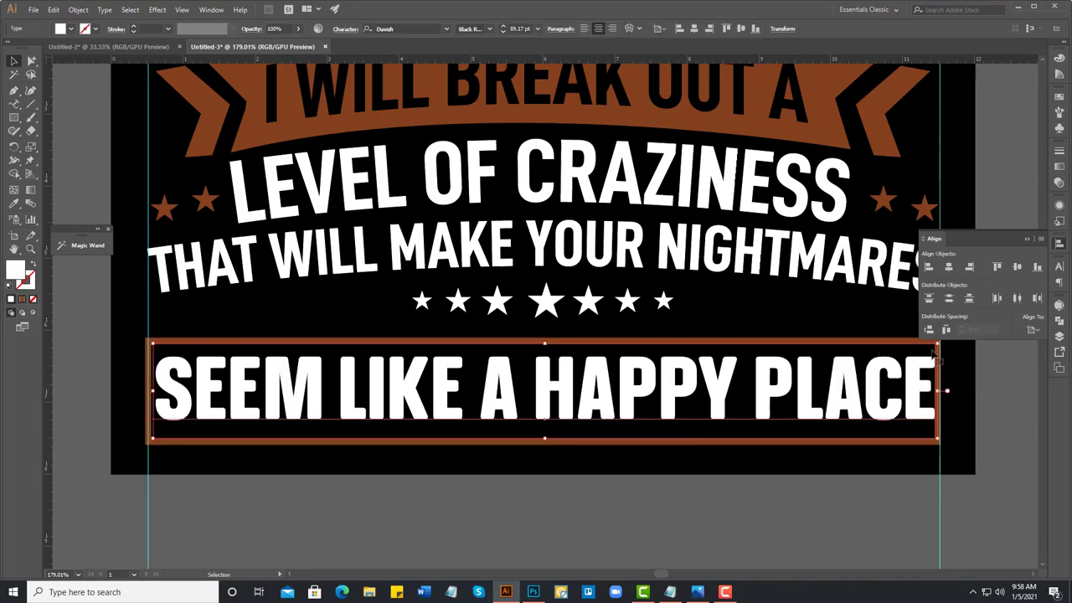
pyautogui.moveTo(938, 344); pyautogui.dragTo(919, 388)
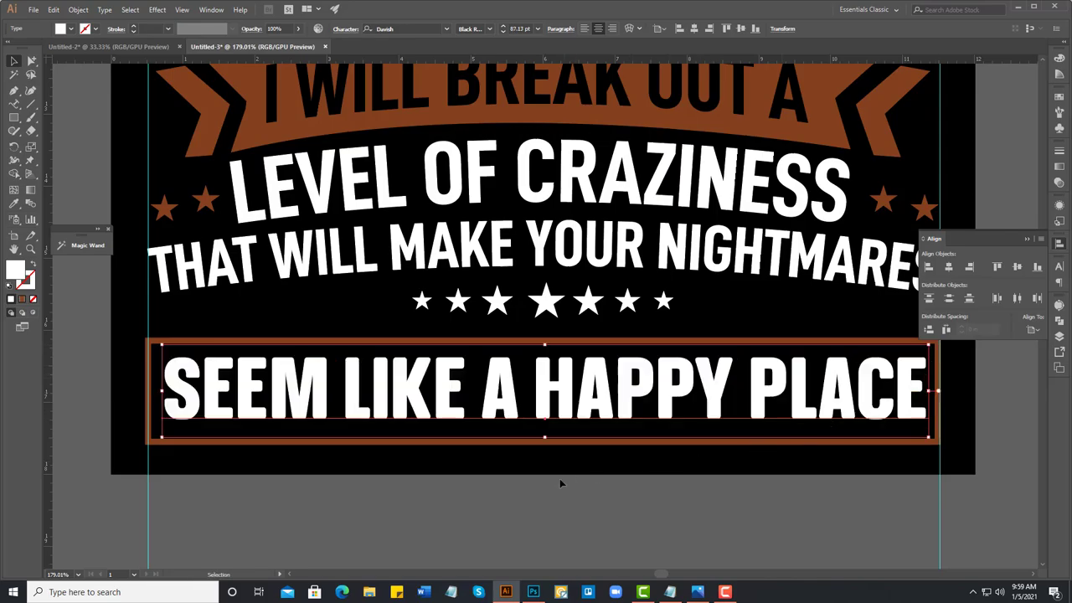
pyautogui.click(513, 507)
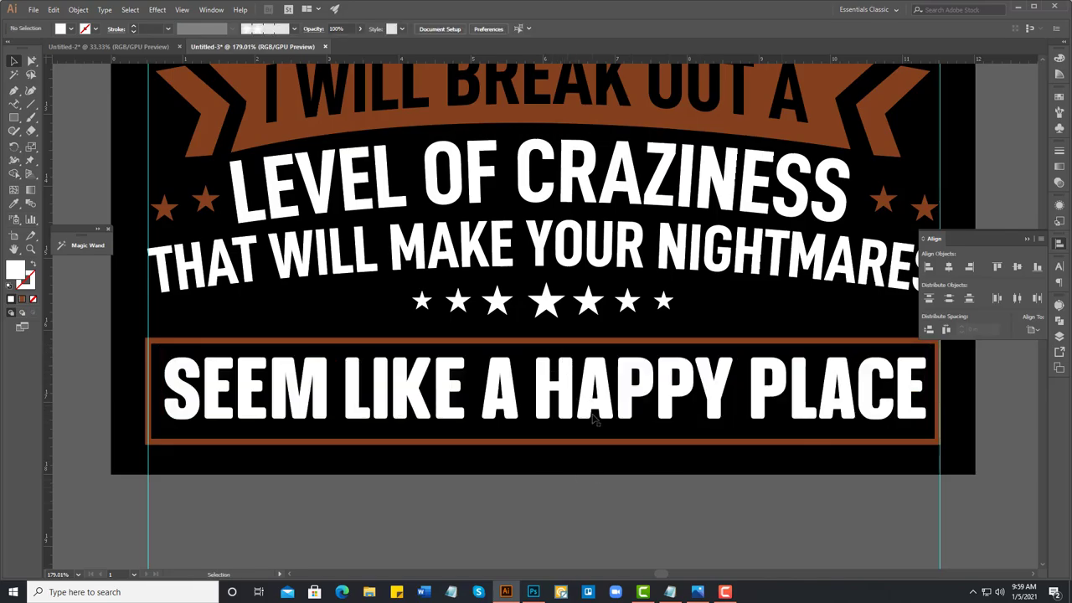
pyautogui.click(582, 441)
pyautogui.moveTo(545, 445); pyautogui.dragTo(545, 438)
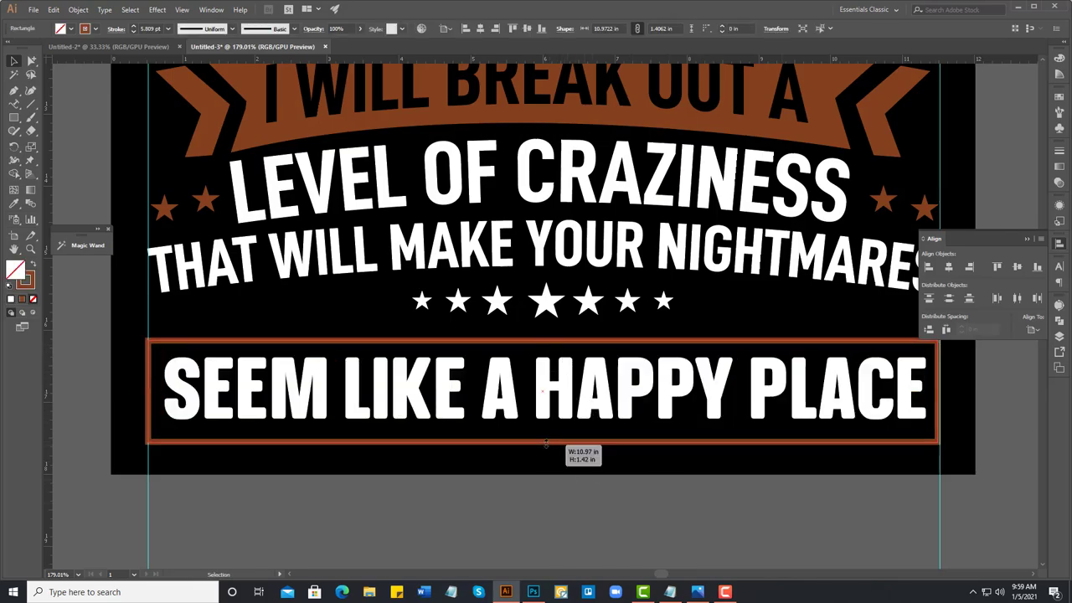
pyautogui.click(133, 26)
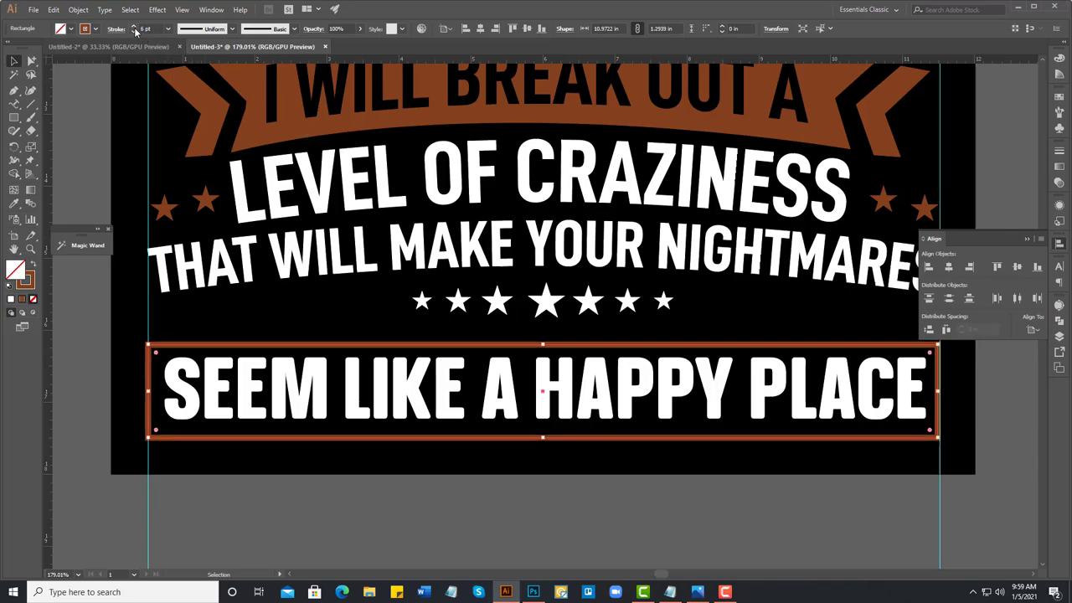
pyautogui.click(595, 469)
pyautogui.click(601, 408)
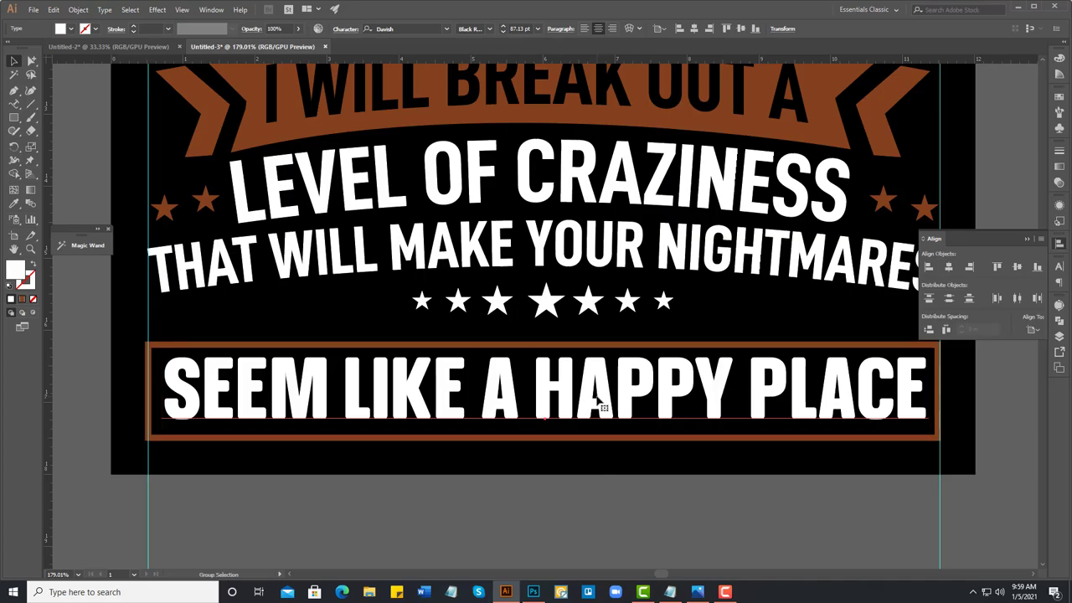
# Step: Convert SEEM LIKE A HAPPY PLACE to outlines
pyautogui.press('v')
pyautogui.rightClick(599, 404)
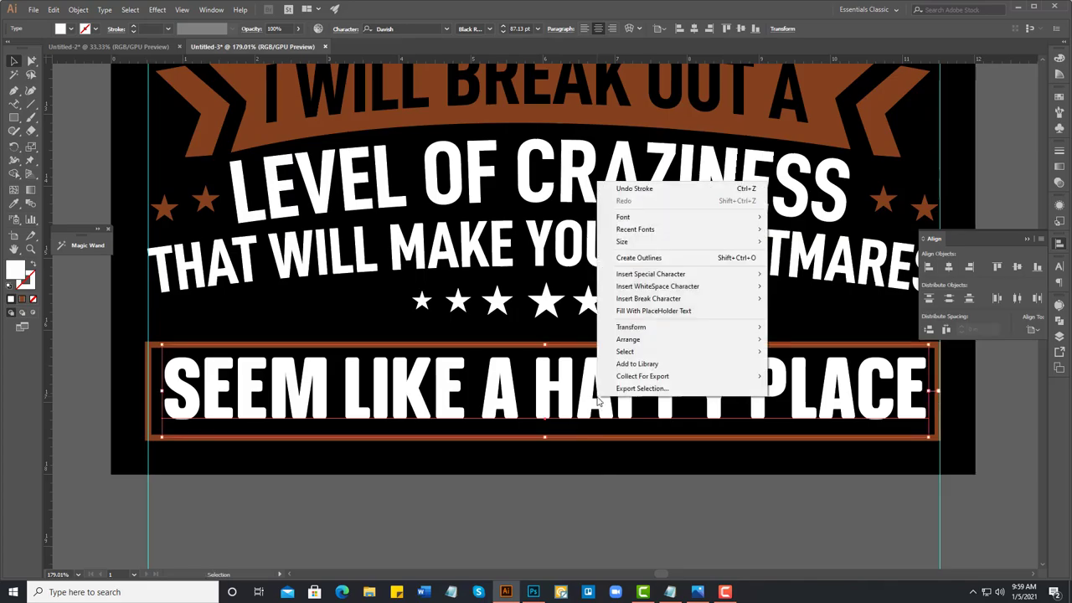
pyautogui.click(1060, 267)
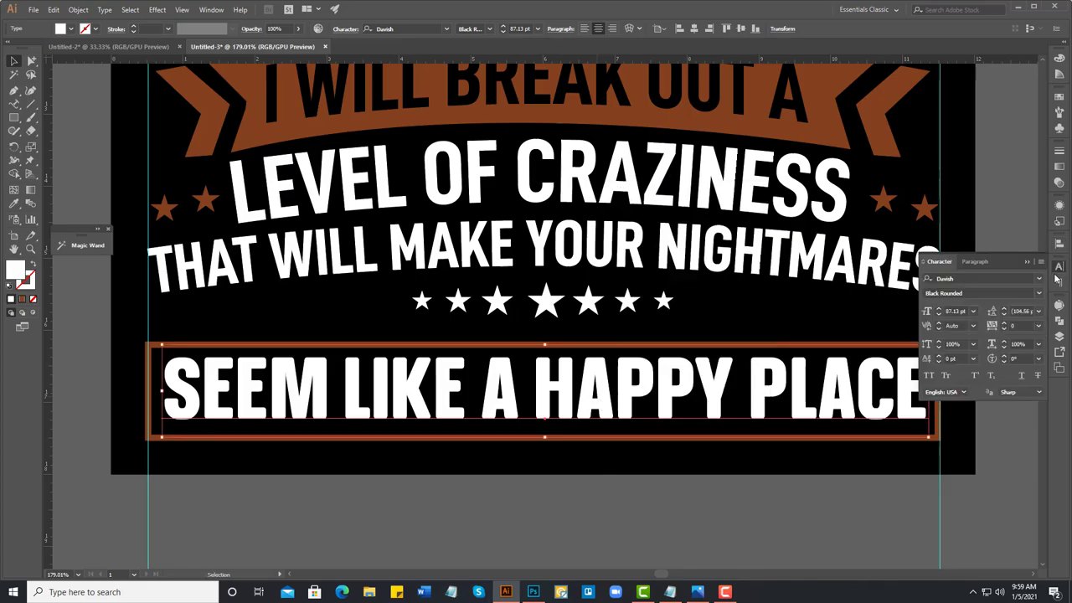
pyautogui.click(769, 489)
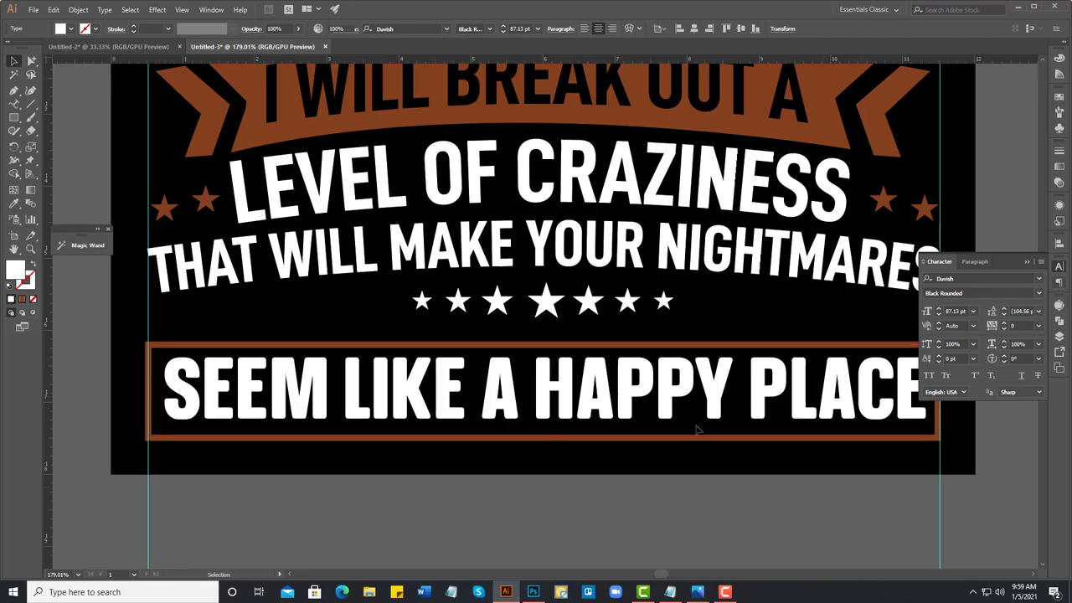
pyautogui.rightClick(623, 377)
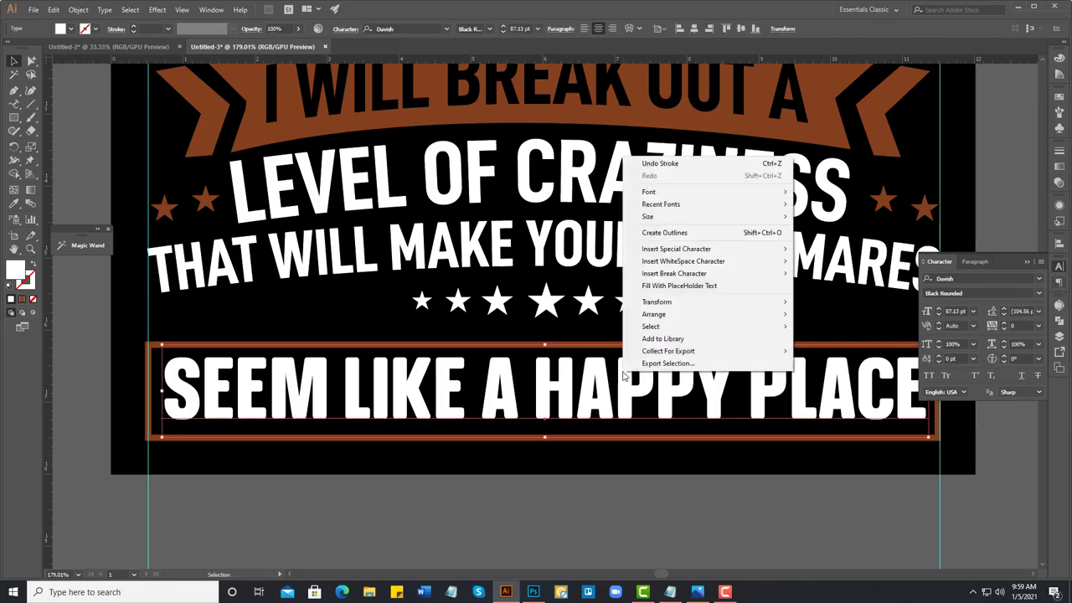
pyautogui.click(665, 240)
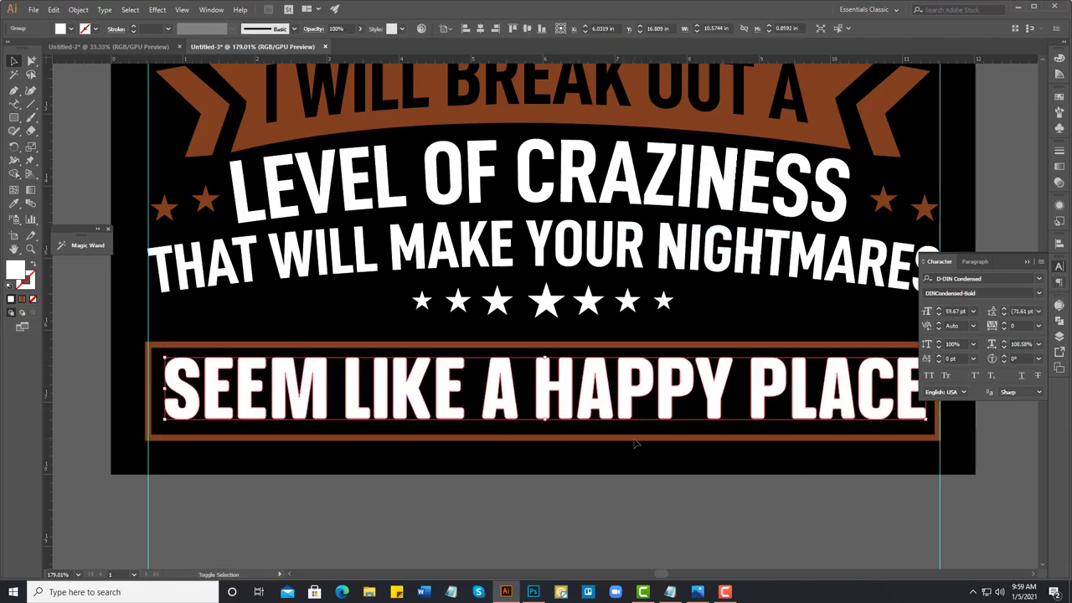
# Step: Centre the outlined text horizontally and vertically inside the brown frame
pyautogui.keyDown('shift'); pyautogui.click(637, 438); pyautogui.keyUp('shift')
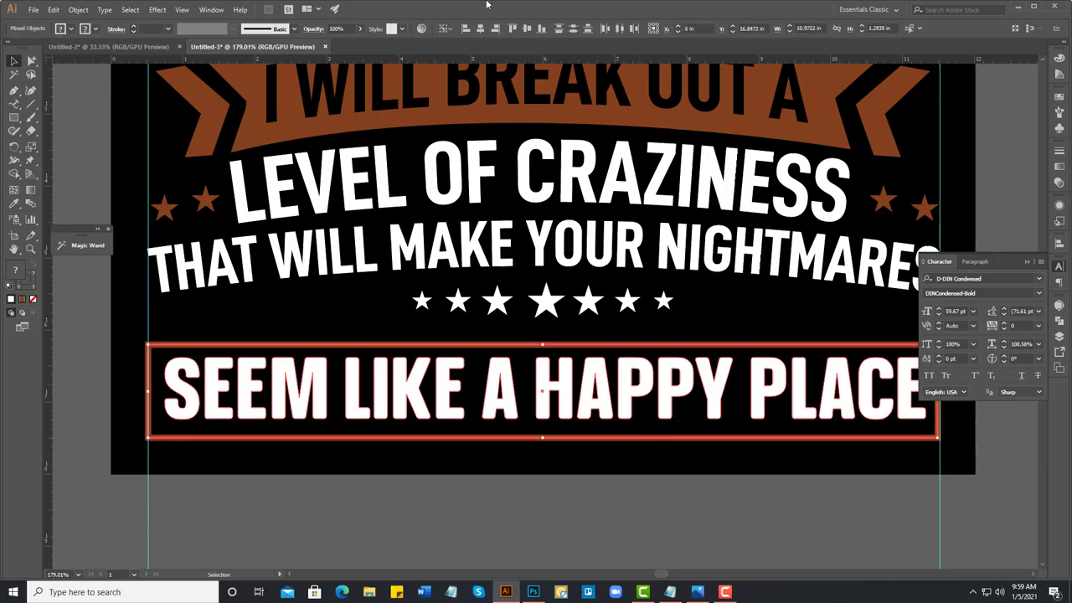
pyautogui.click(484, 29)
pyautogui.click(529, 29)
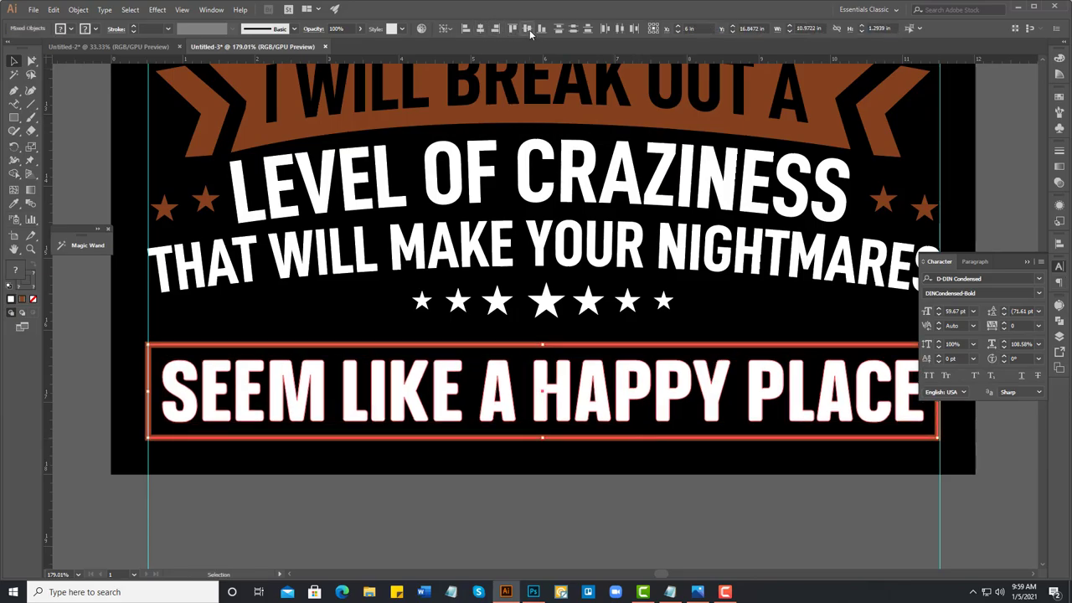
pyautogui.click(556, 482)
# Step: Fit the artboard in view, select all the artwork and check its context options
pyautogui.hotkey('ctrl', '0')
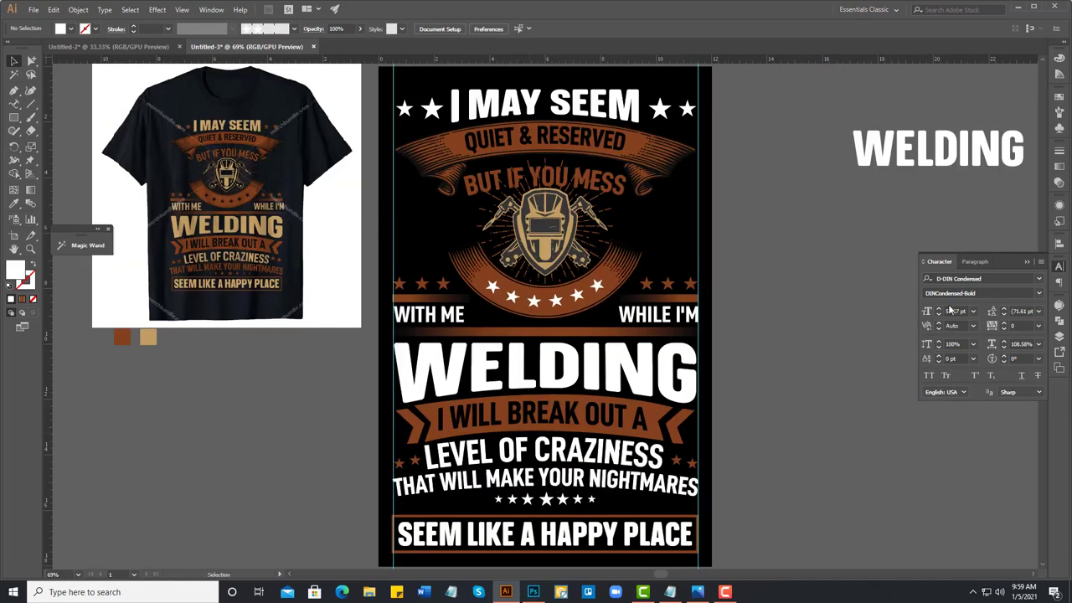
pyautogui.click(1028, 263)
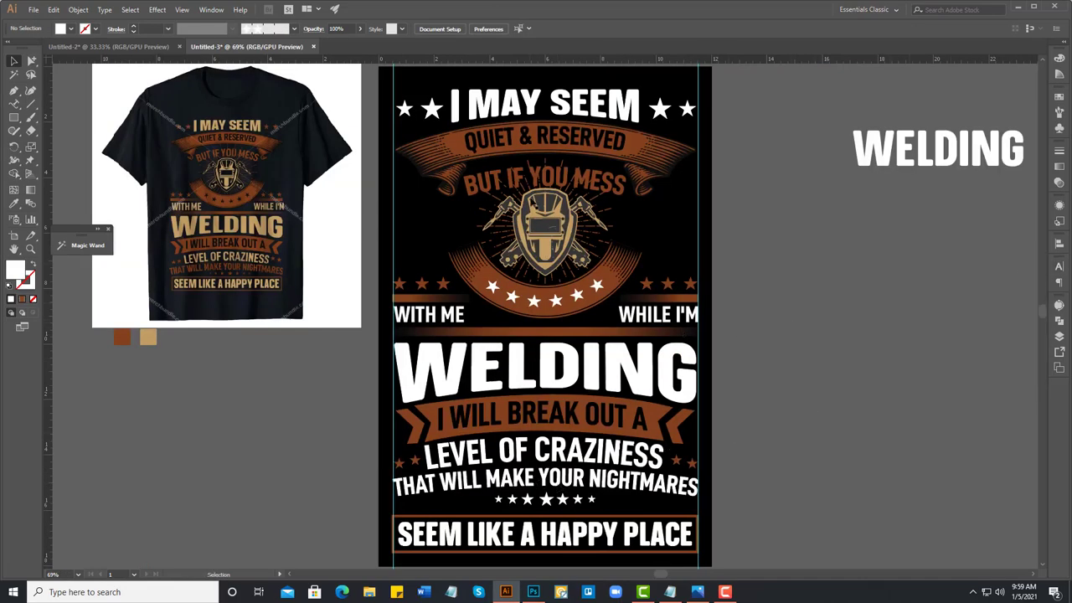
pyautogui.click(530, 111)
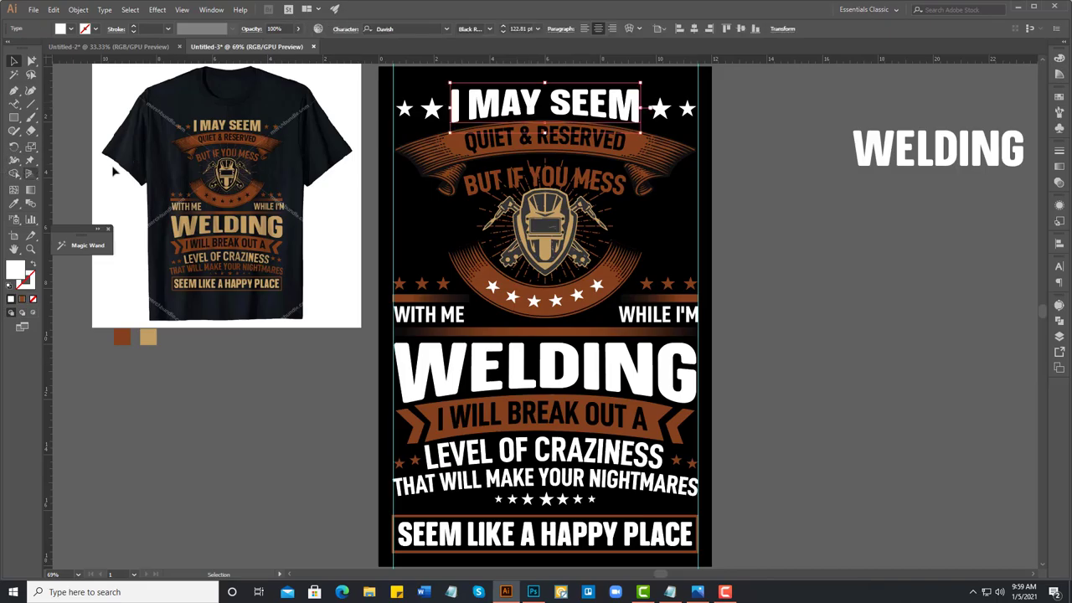
pyautogui.hotkey('ctrl', '-')
pyautogui.click(640, 441)
pyautogui.moveTo(639, 441); pyautogui.dragTo(739, 424)
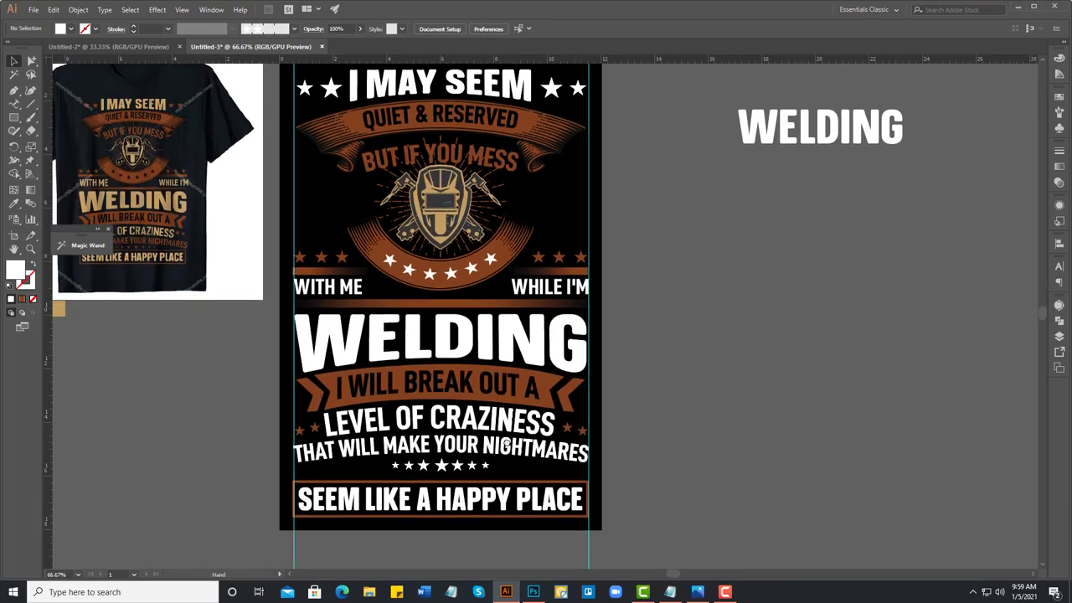
pyautogui.hotkey('ctrl', 'a')
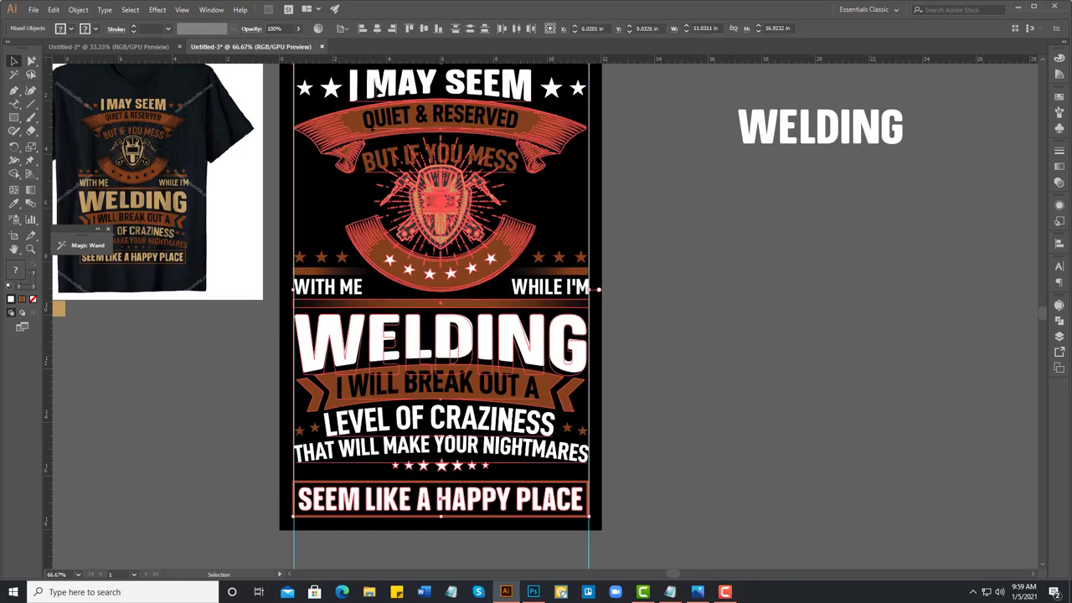
pyautogui.rightClick(376, 88)
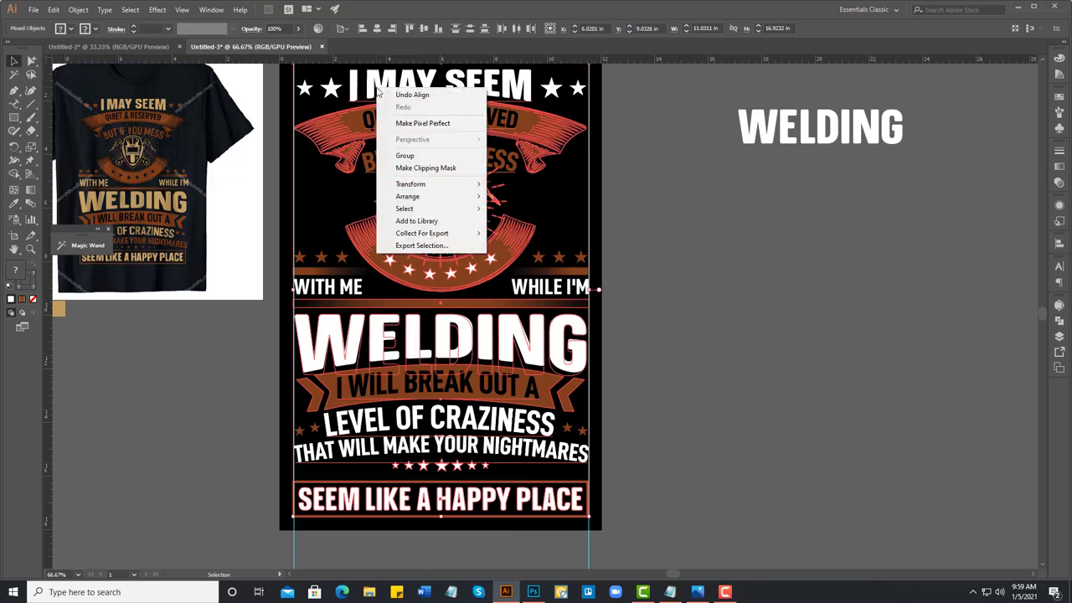
pyautogui.click(663, 225)
# Step: Select the top text, WELDING, the lines below it and the stars row, then deselect
pyautogui.click(528, 84)
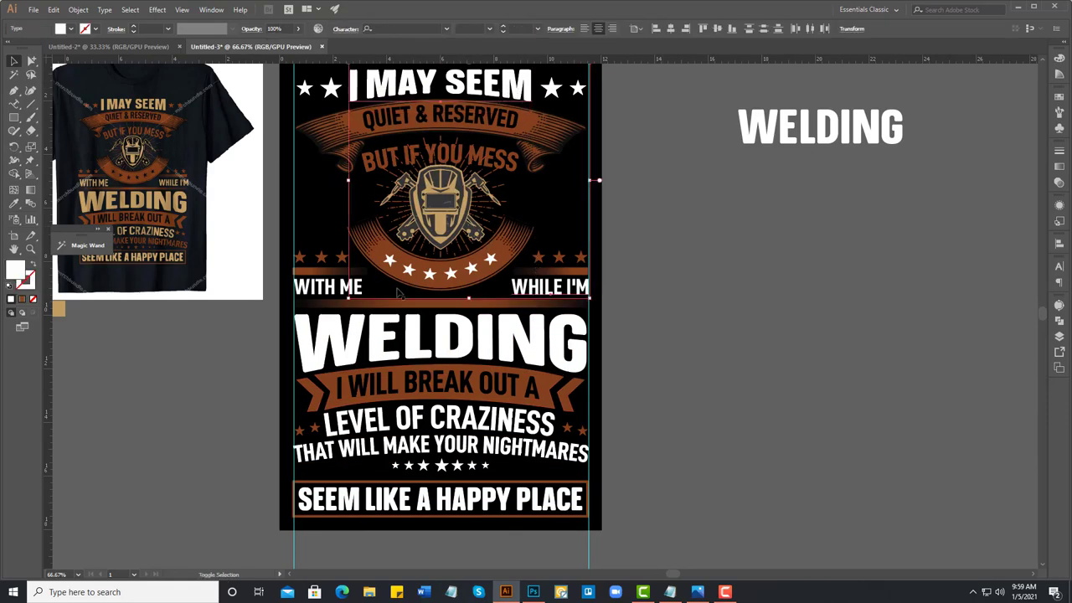
pyautogui.click(346, 343)
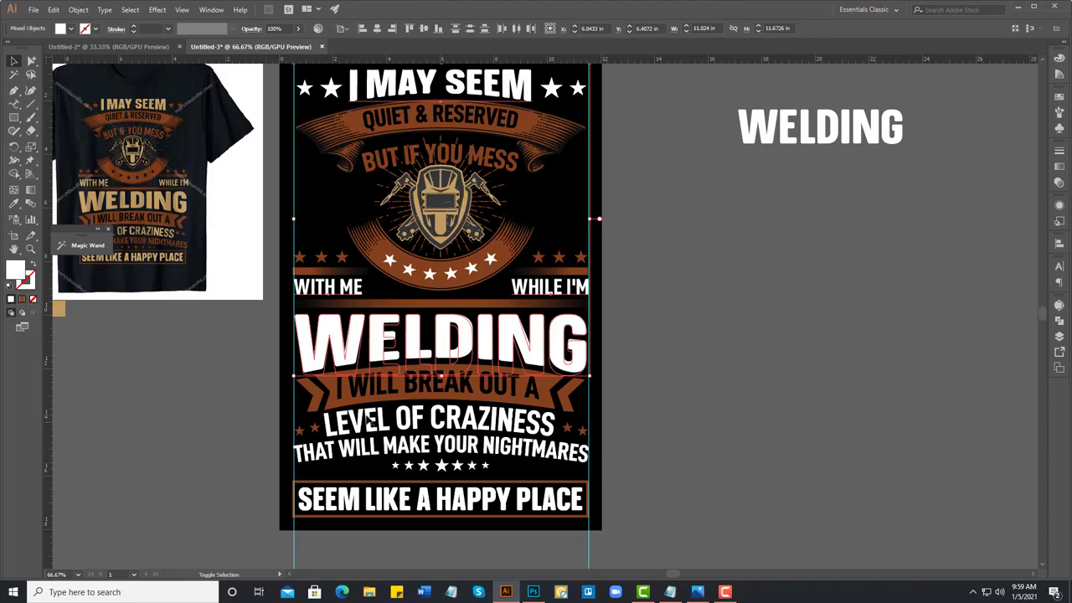
pyautogui.keyDown('shift'); pyautogui.click(370, 421); pyautogui.keyUp('shift')
pyautogui.keyDown('shift'); pyautogui.click(377, 454); pyautogui.keyUp('shift')
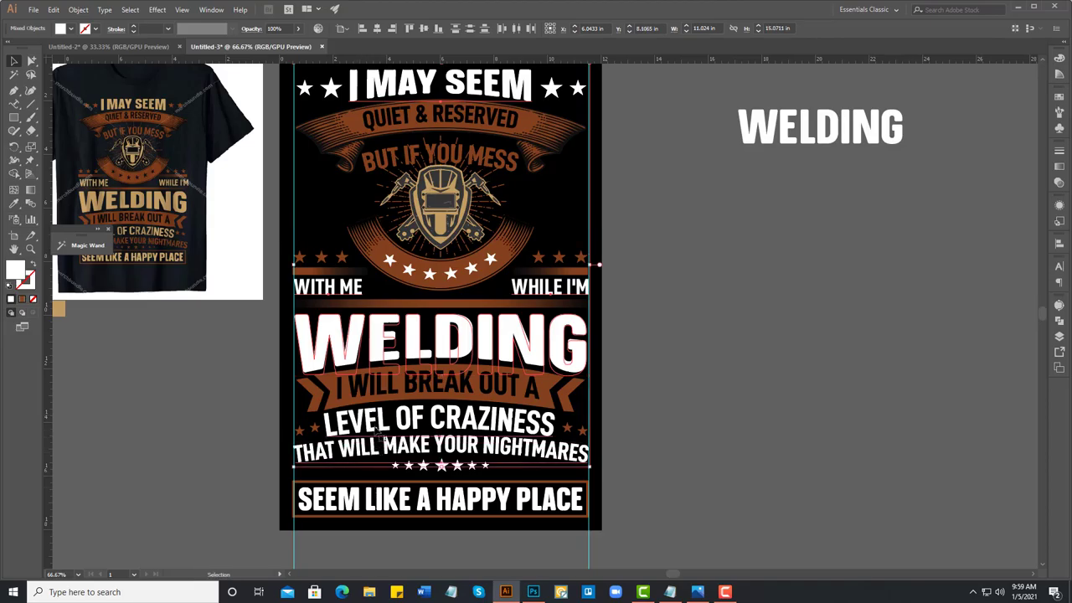
pyautogui.rightClick(377, 431)
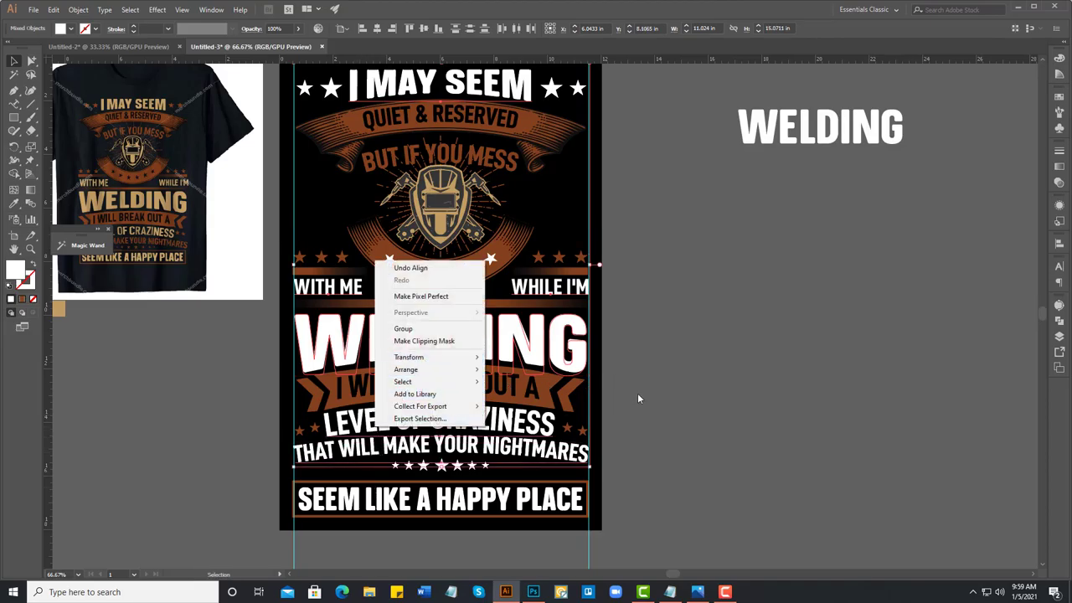
pyautogui.click(668, 385)
# Step: At 50% zoom, select all the poster artwork and apply Object > Expand Appearance
pyautogui.scroll(-2, 645, 402)
pyautogui.hscroll(-3, 645, 402)
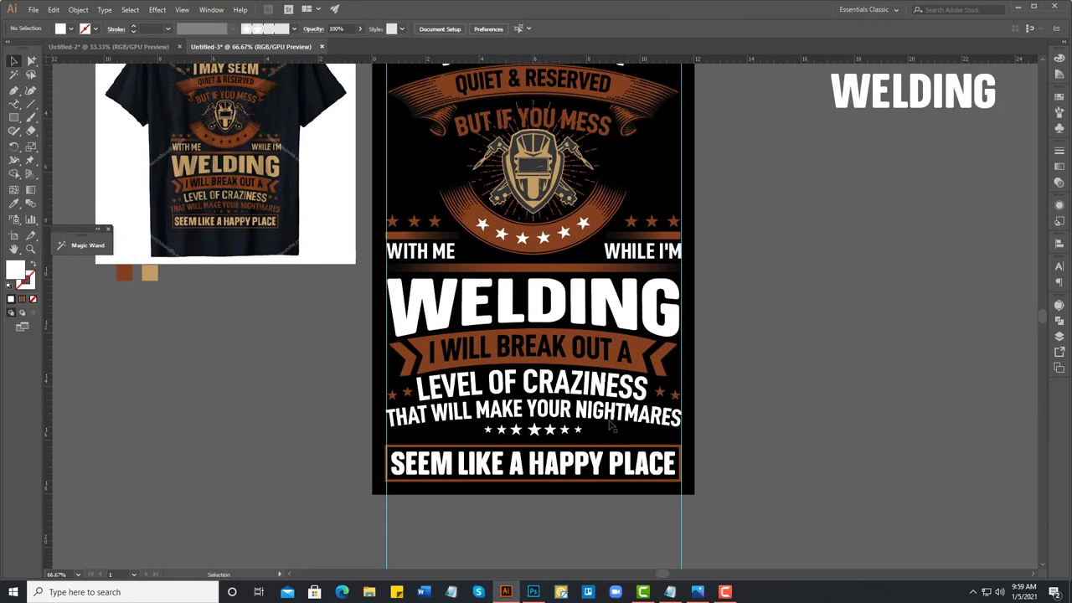
pyautogui.hotkey('ctrl', '-')
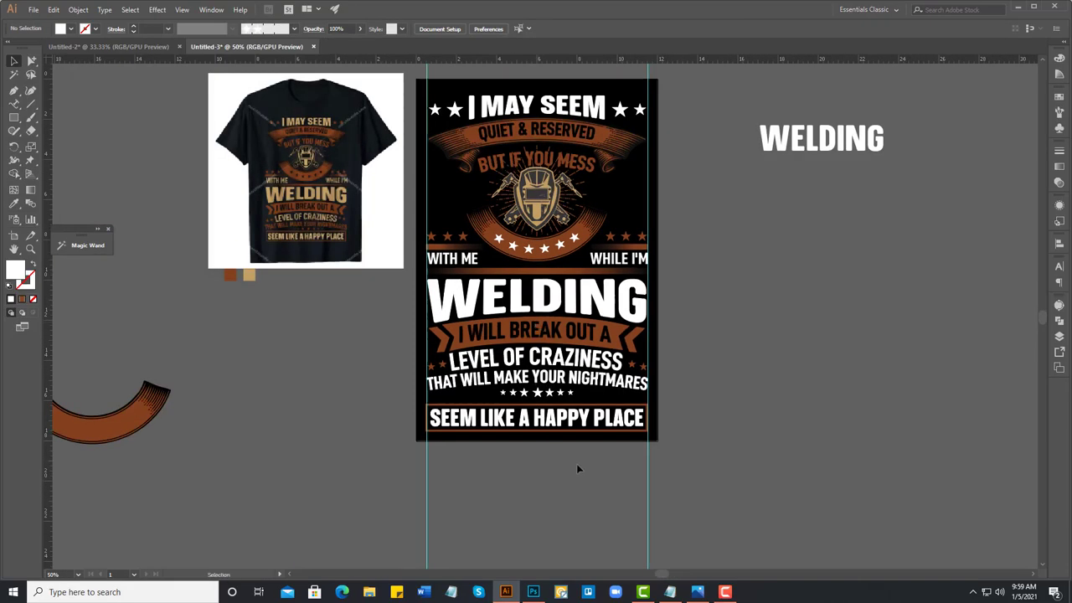
pyautogui.click(506, 106)
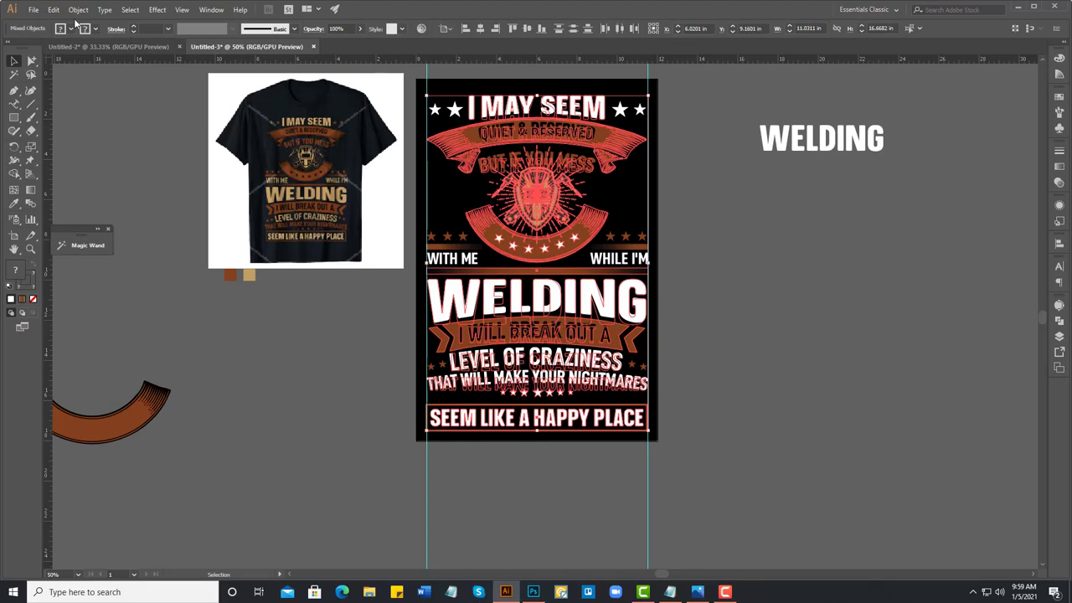
pyautogui.click(78, 10)
pyautogui.click(126, 138)
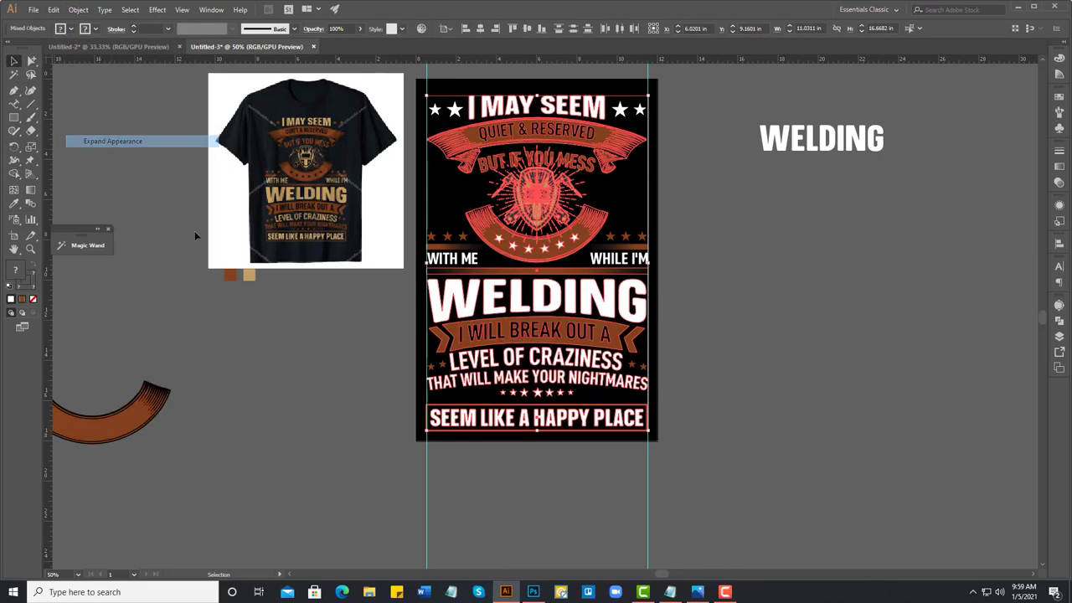
pyautogui.click(326, 405)
# Step: Convert the WITH ME / WHILE I'M text line to outlines
pyautogui.press('z')
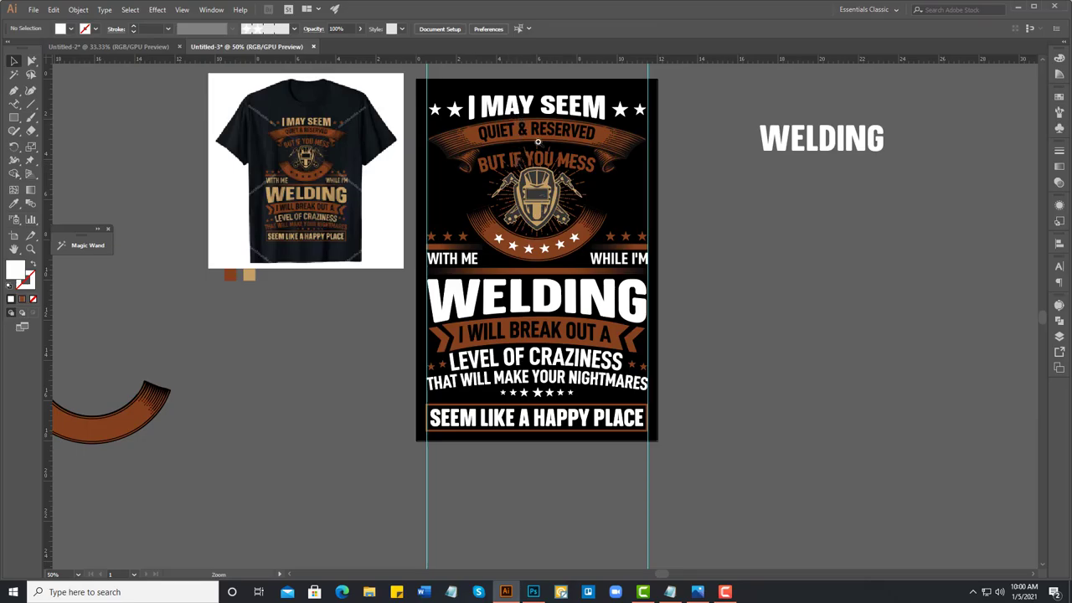
pyautogui.moveTo(538, 143); pyautogui.dragTo(510, 201)
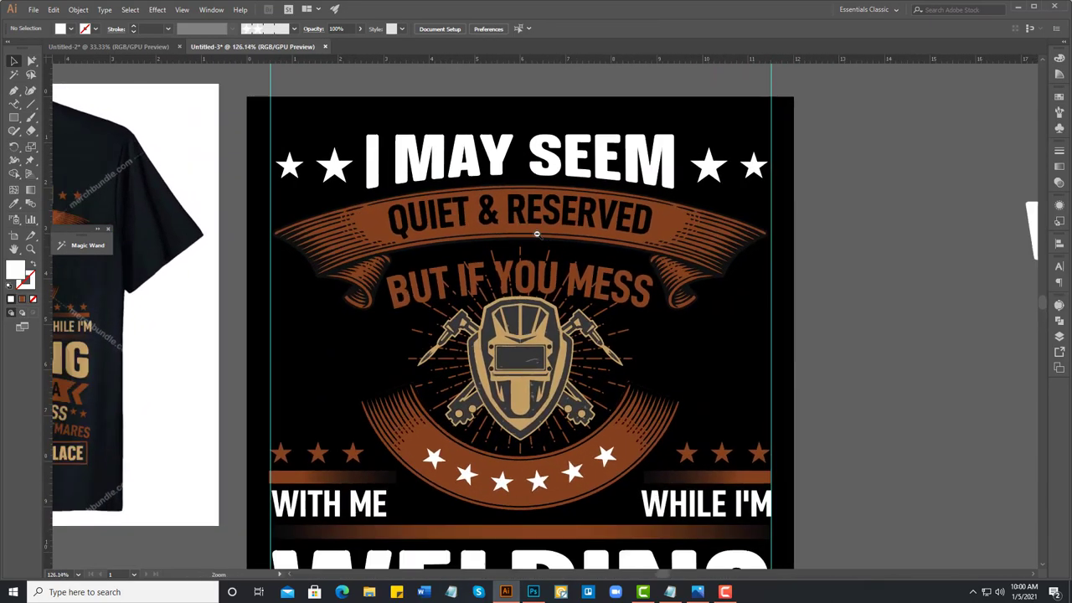
pyautogui.moveTo(510, 202); pyautogui.dragTo(459, 176)
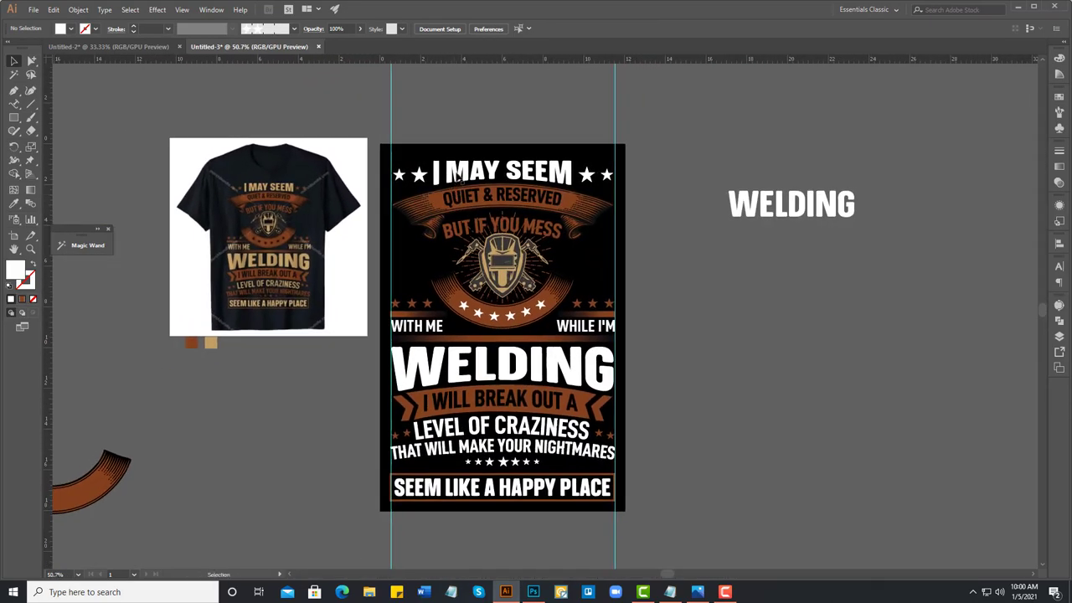
pyautogui.click(459, 174)
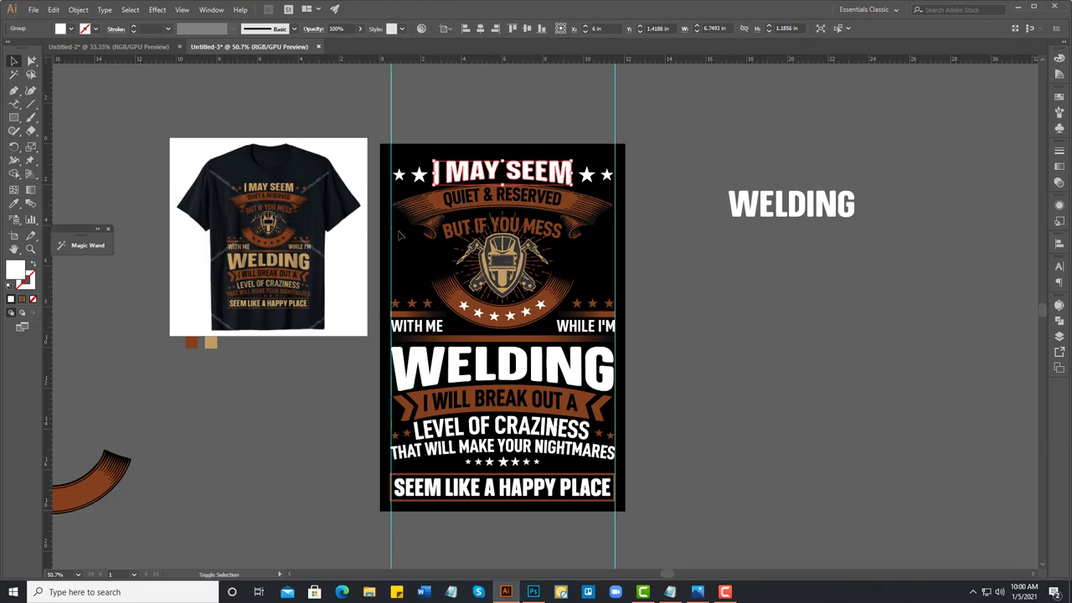
pyautogui.keyDown('shift'); pyautogui.click(425, 330); pyautogui.keyUp('shift')
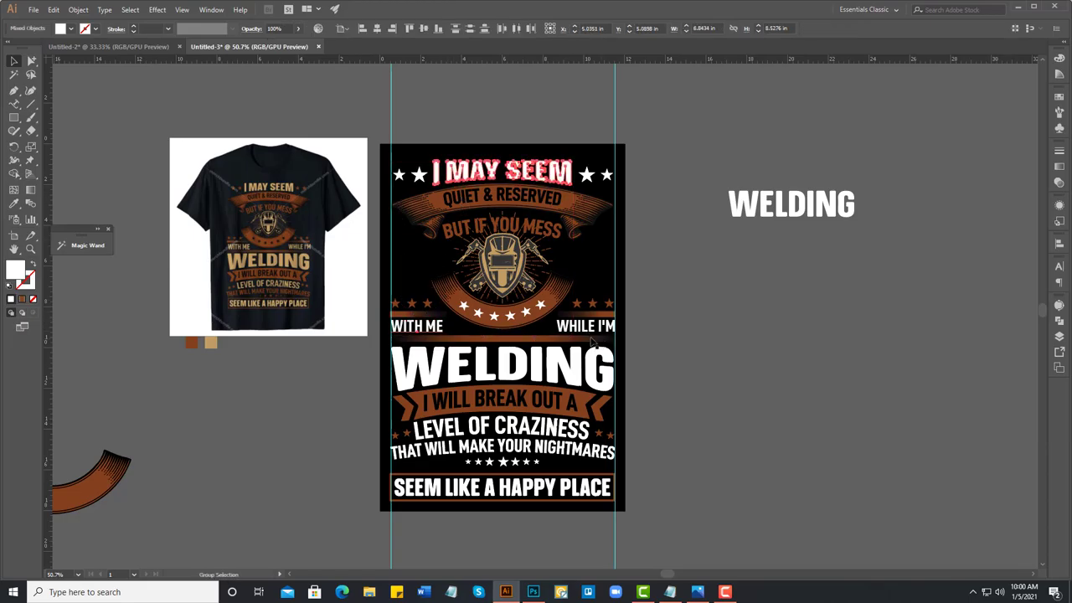
pyautogui.click(583, 327)
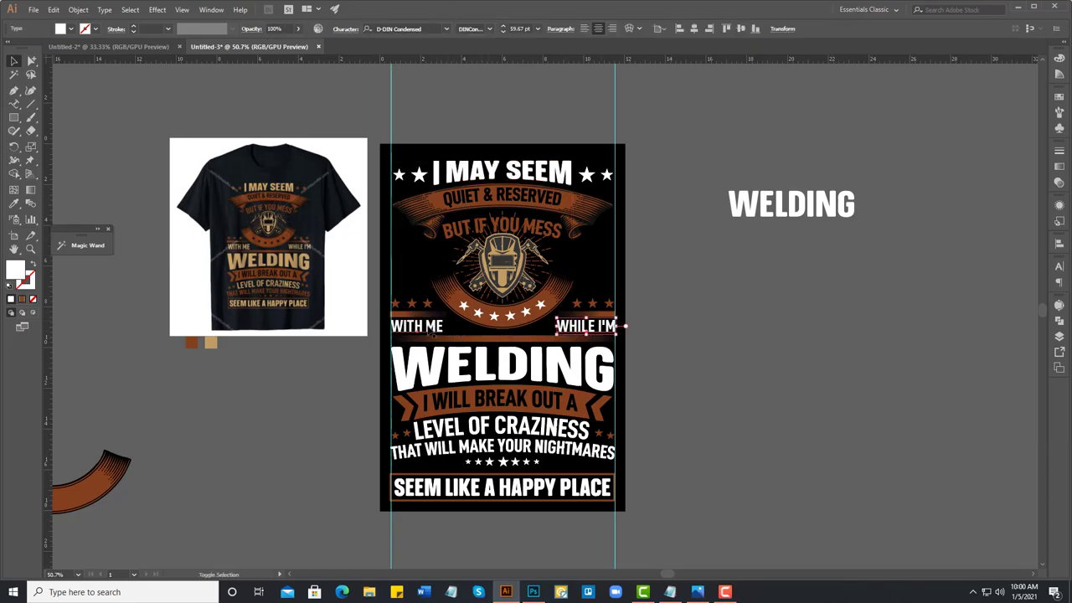
pyautogui.rightClick(428, 330)
pyautogui.click(452, 402)
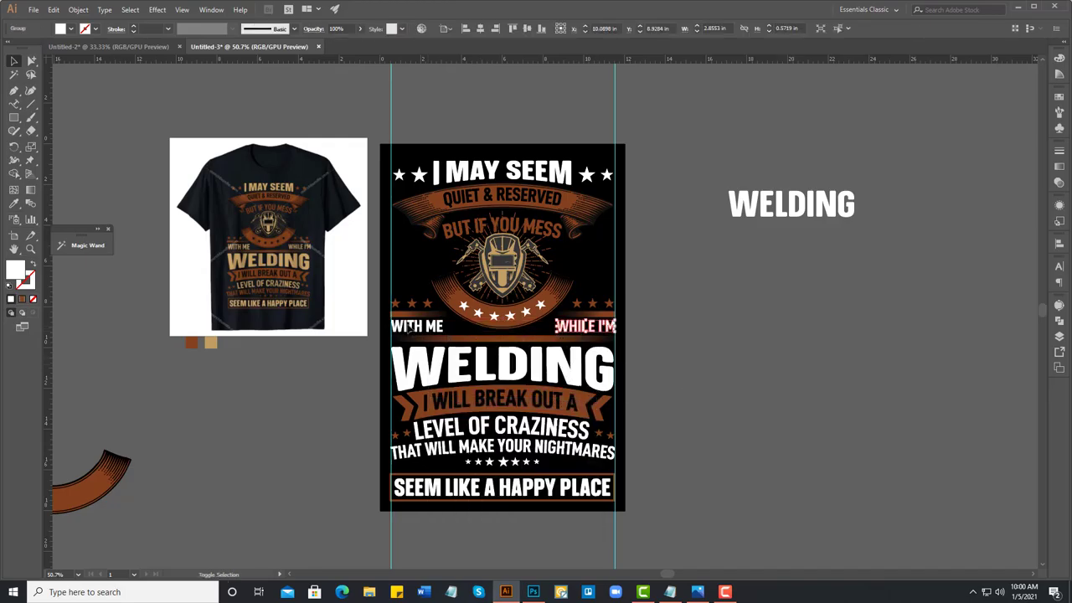
# Step: Recolour the headline text lines tan by sampling the swatch with the Eyedropper
pyautogui.keyDown('shift'); pyautogui.click(458, 181); pyautogui.keyUp('shift')
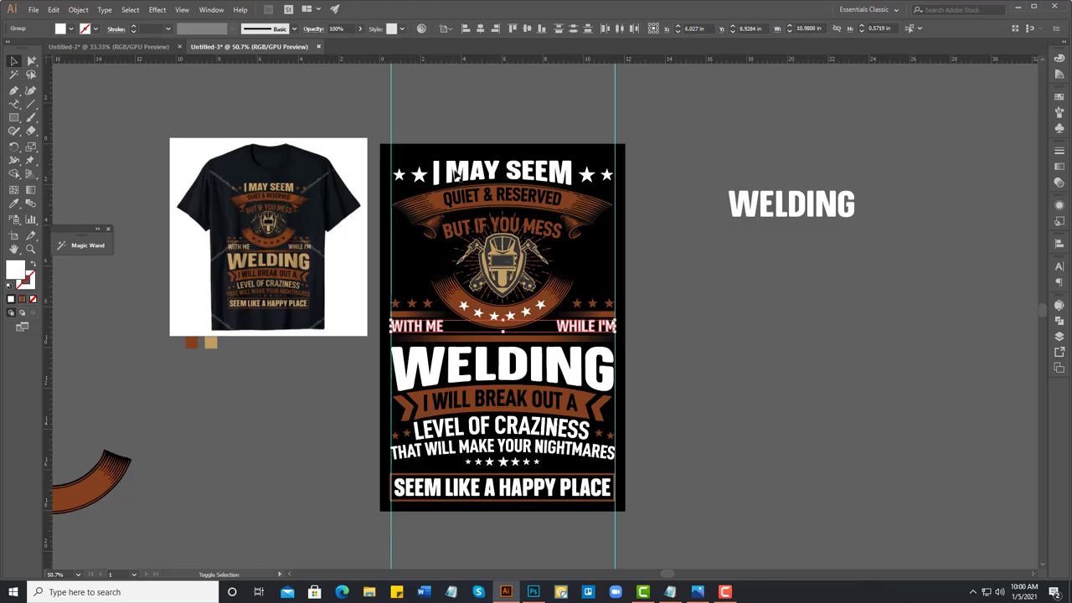
pyautogui.keyDown('shift'); pyautogui.click(450, 451); pyautogui.keyUp('shift')
pyautogui.keyDown('shift'); pyautogui.click(460, 488); pyautogui.keyUp('shift')
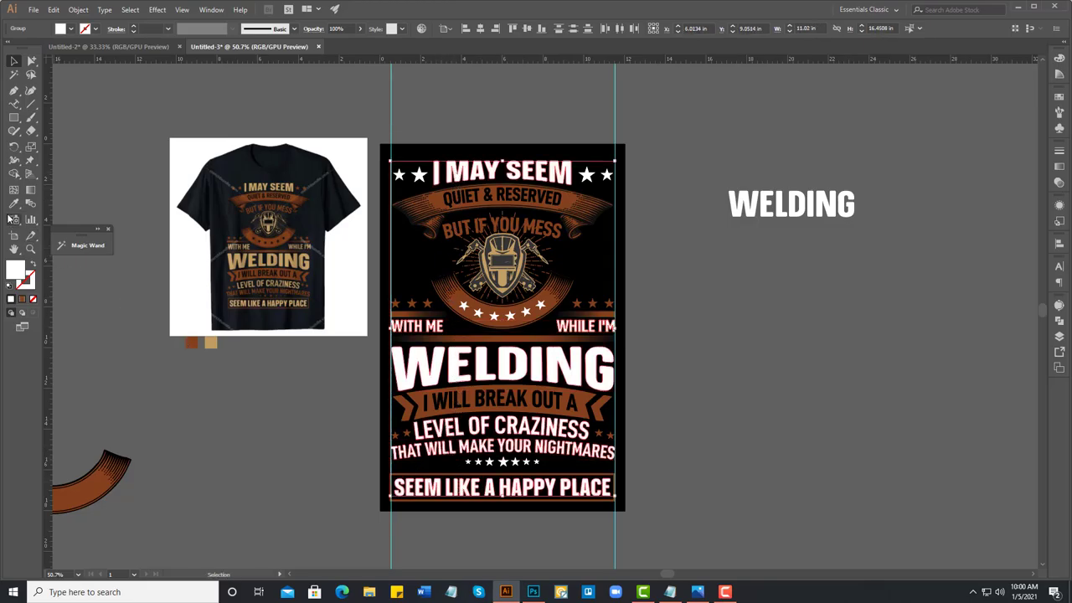
pyautogui.click(14, 203)
pyautogui.click(211, 341)
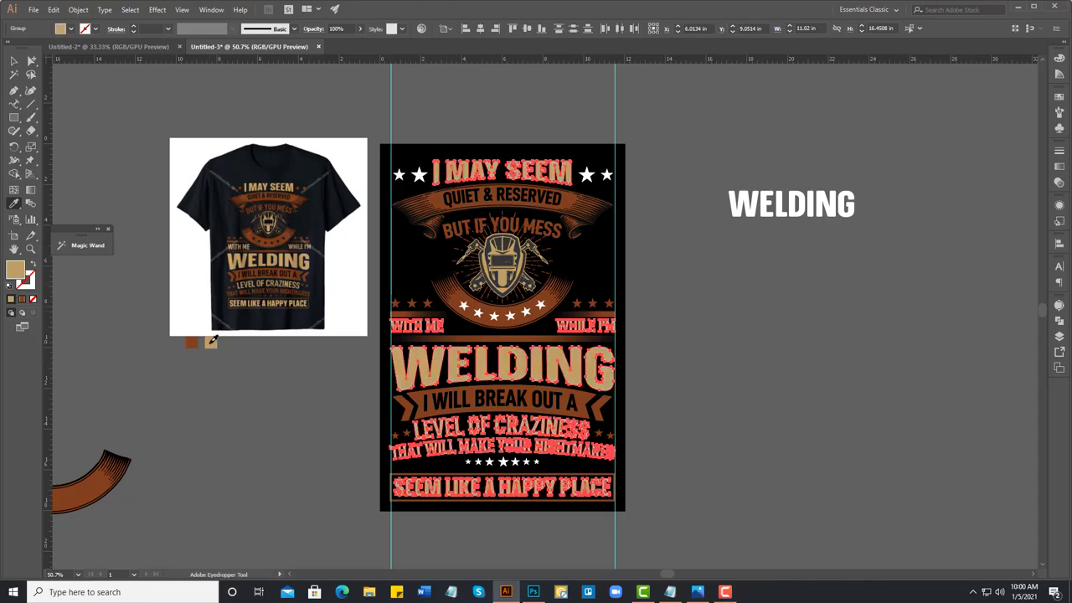
pyautogui.hotkey('ctrl', 'shift', 'a')
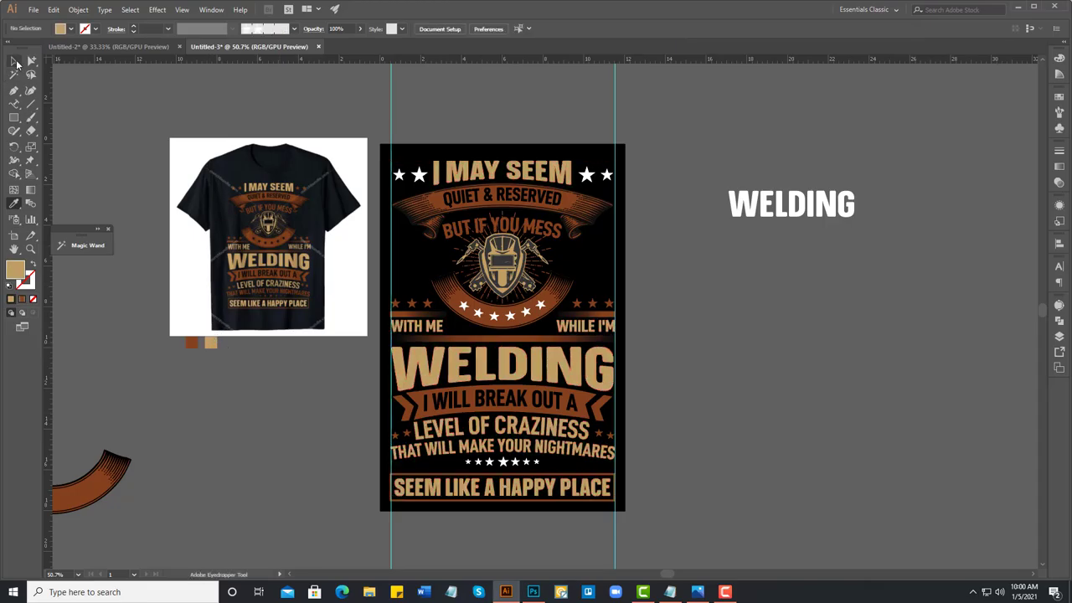
pyautogui.click(14, 61)
# Step: Recolour the stars on both sides of I MAY SEEM to the design's brown
pyautogui.click(419, 175)
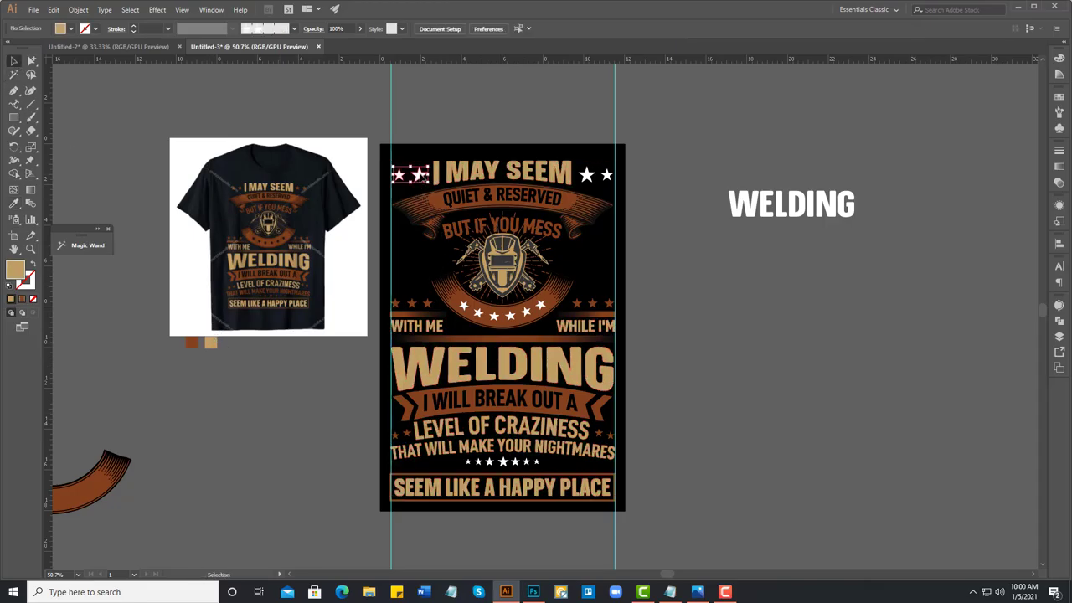
pyautogui.keyDown('shift'); pyautogui.click(586, 175); pyautogui.keyUp('shift')
pyautogui.click(13, 205)
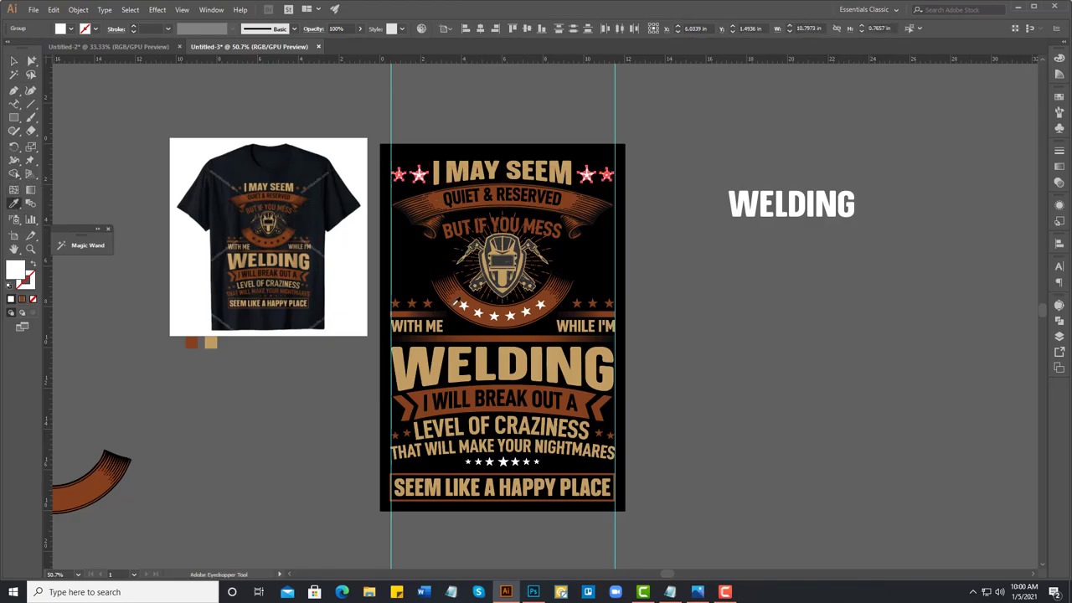
pyautogui.click(458, 300)
pyautogui.press('v')
pyautogui.click(180, 417)
# Step: Nudge QUIET & RESERVED down slightly and cut it to the clipboard
pyautogui.scroll(2, 453, 335)
pyautogui.scroll(2, 486, 285)
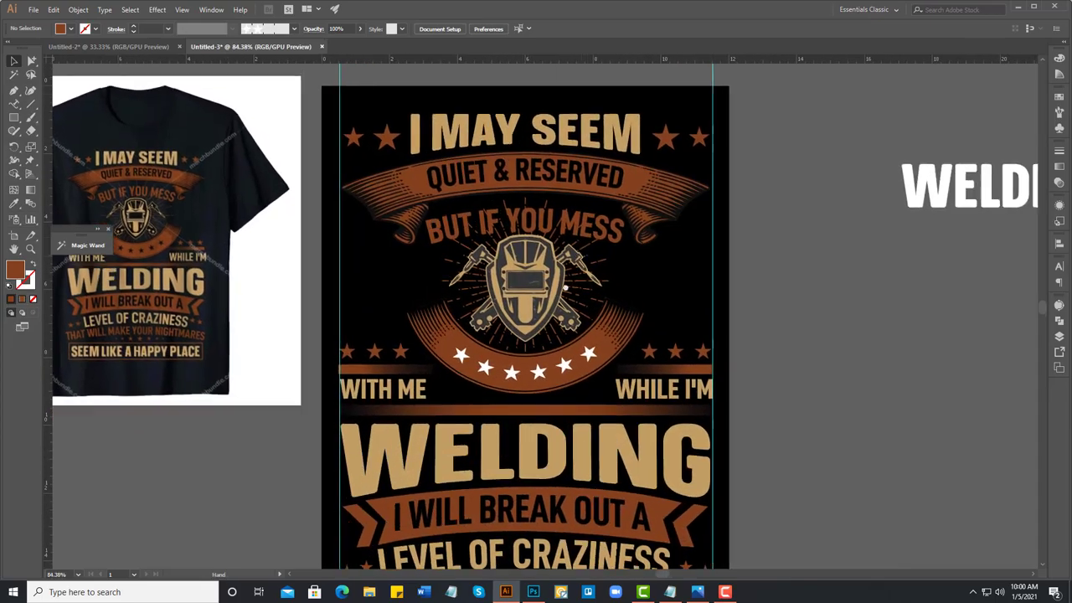
pyautogui.scroll(2, 528, 268)
pyautogui.scroll(1, 553, 265)
pyautogui.click(553, 263)
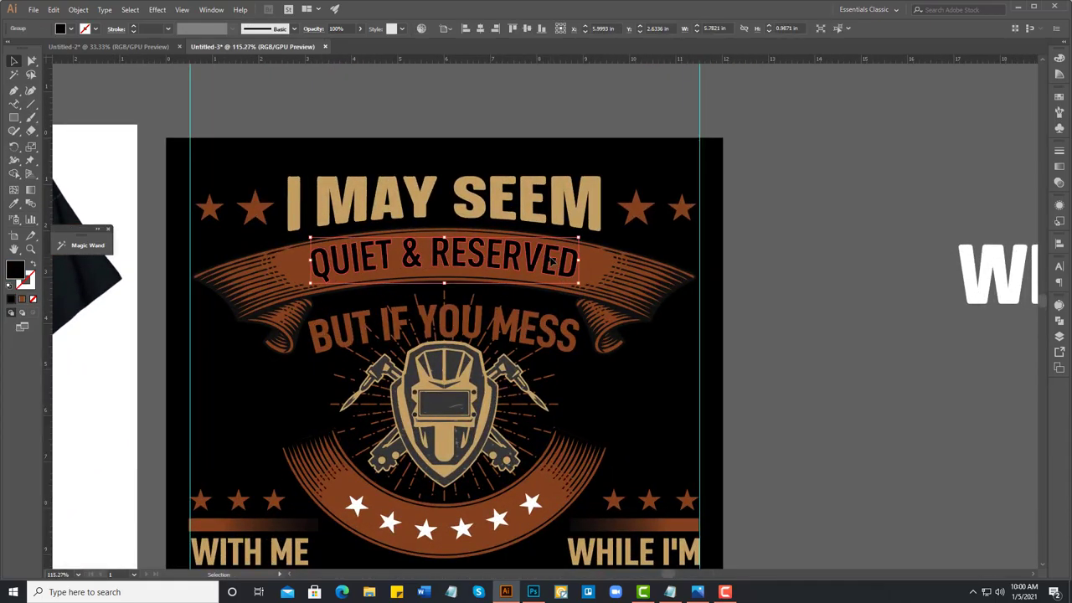
pyautogui.press('Down')
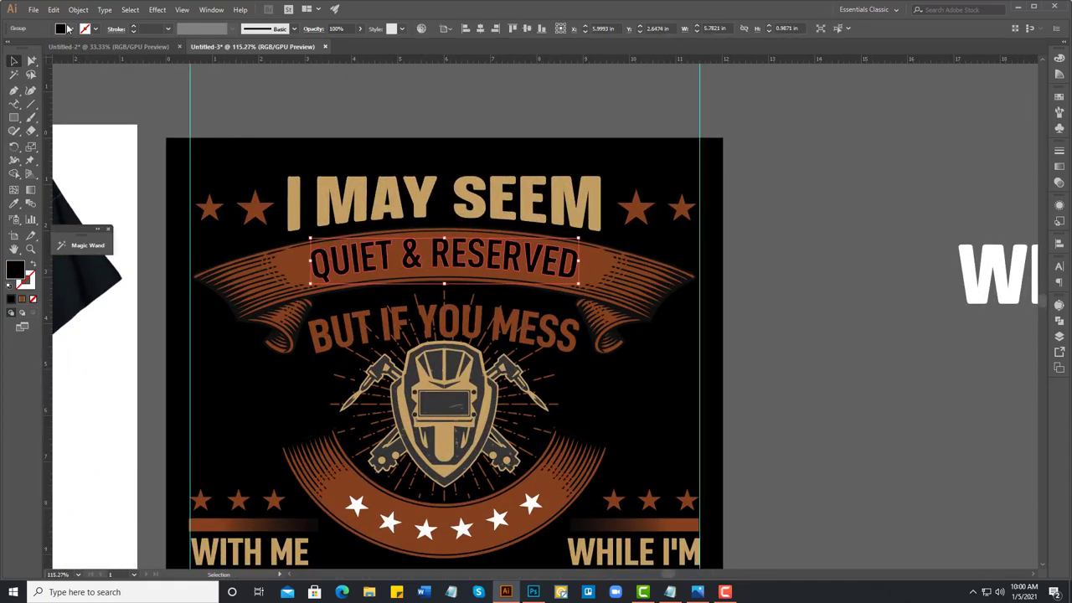
pyautogui.click(53, 10)
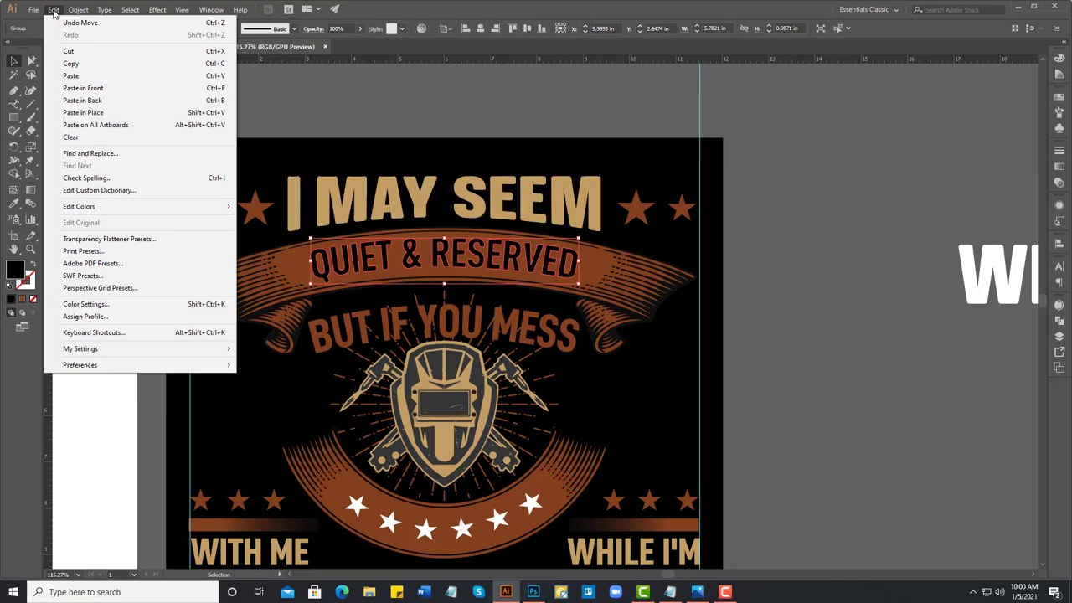
pyautogui.click(68, 51)
# Step: Give the ribbon an unclipped opacity mask containing QUIET & RESERVED filled black
pyautogui.click(646, 289)
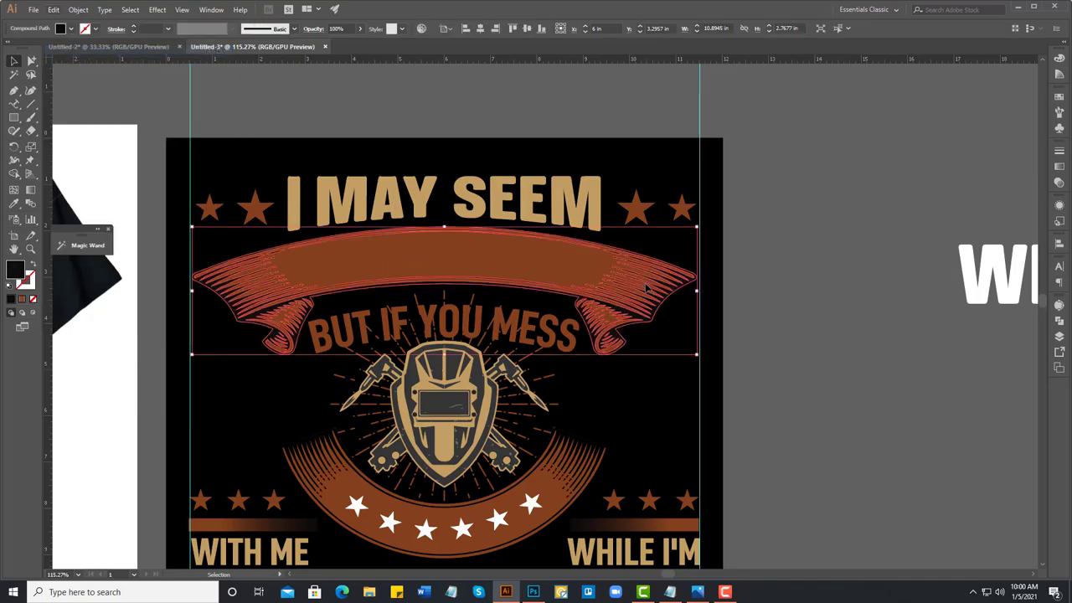
pyautogui.click(1058, 182)
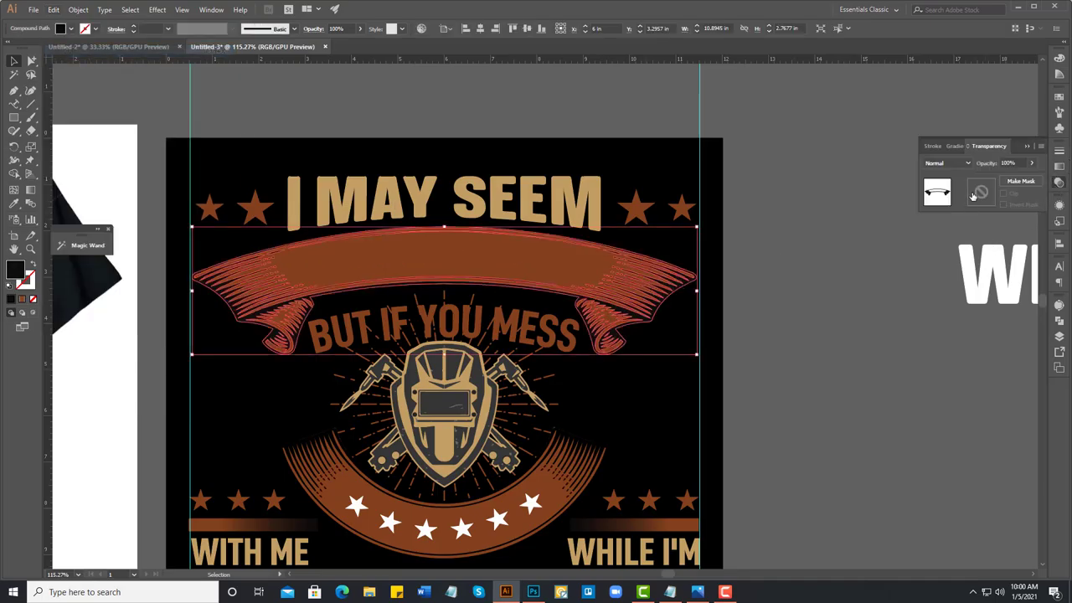
pyautogui.click(980, 193)
pyautogui.click(1003, 196)
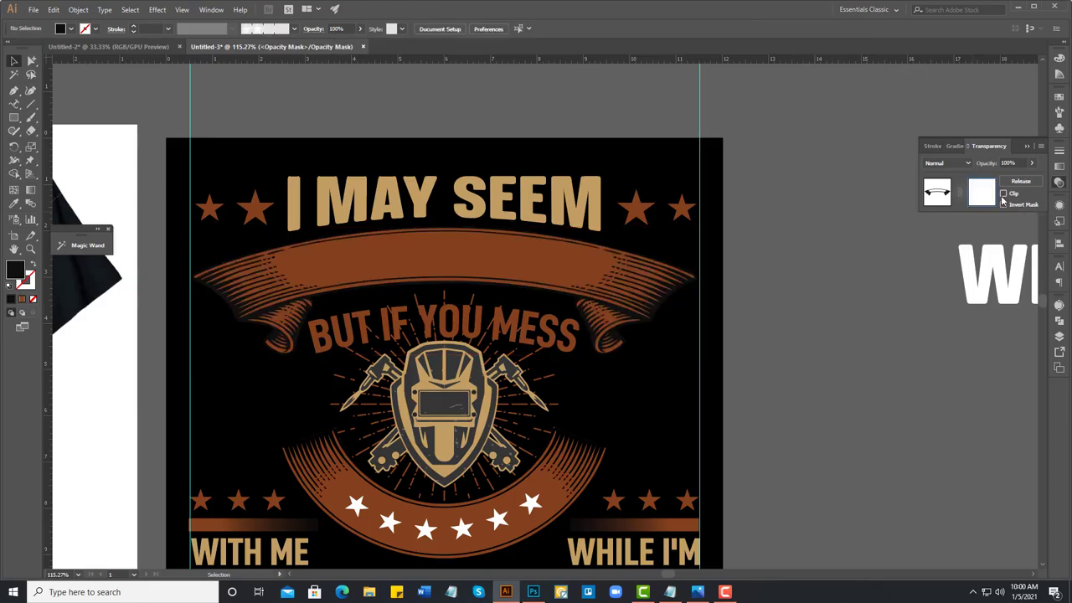
pyautogui.click(53, 10)
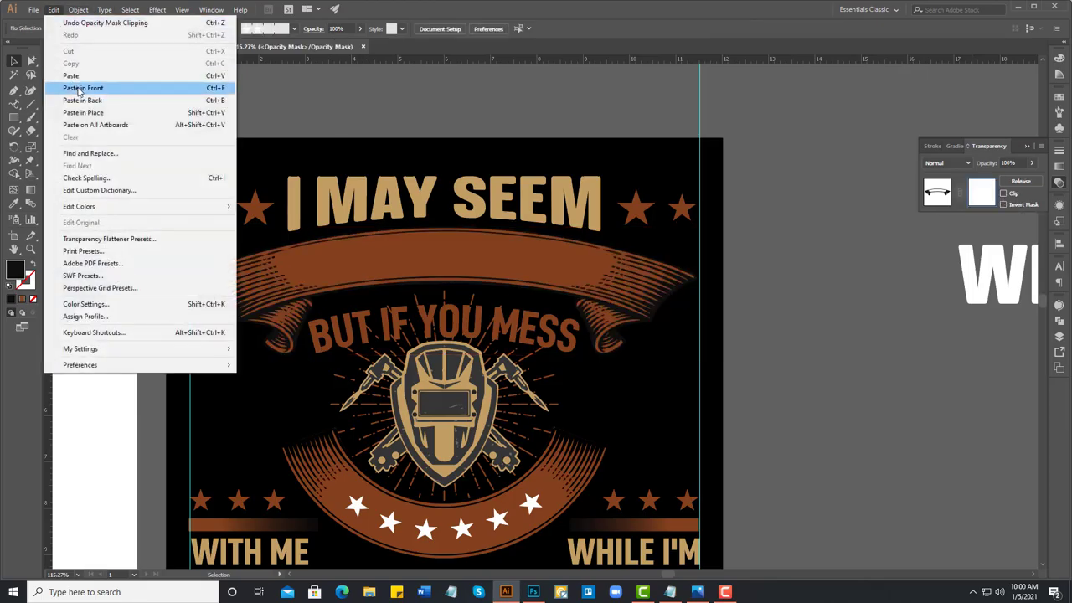
pyautogui.click(67, 86)
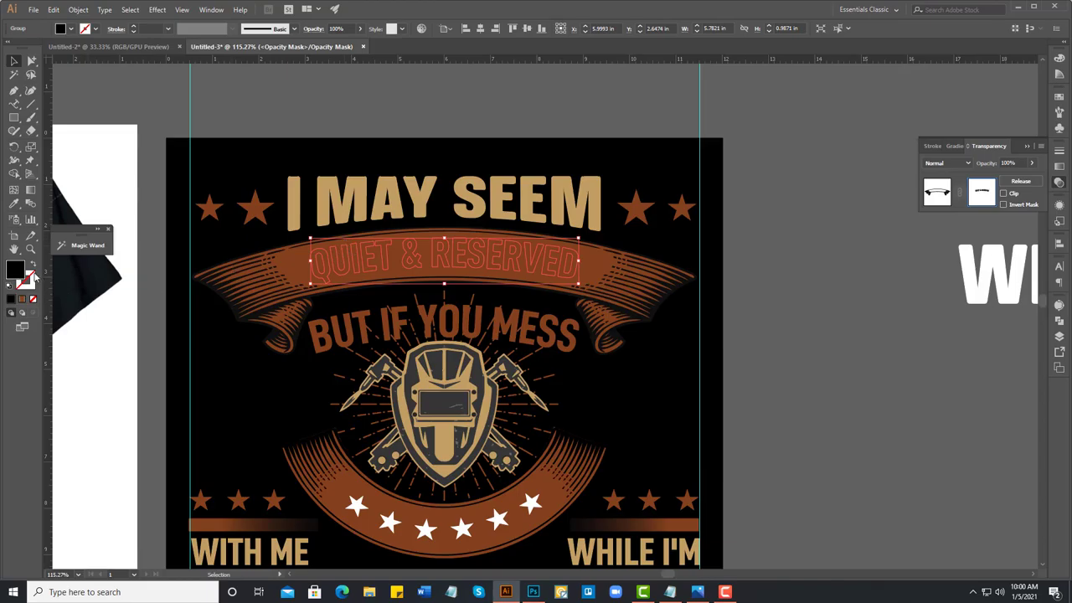
pyautogui.doubleClick(14, 270)
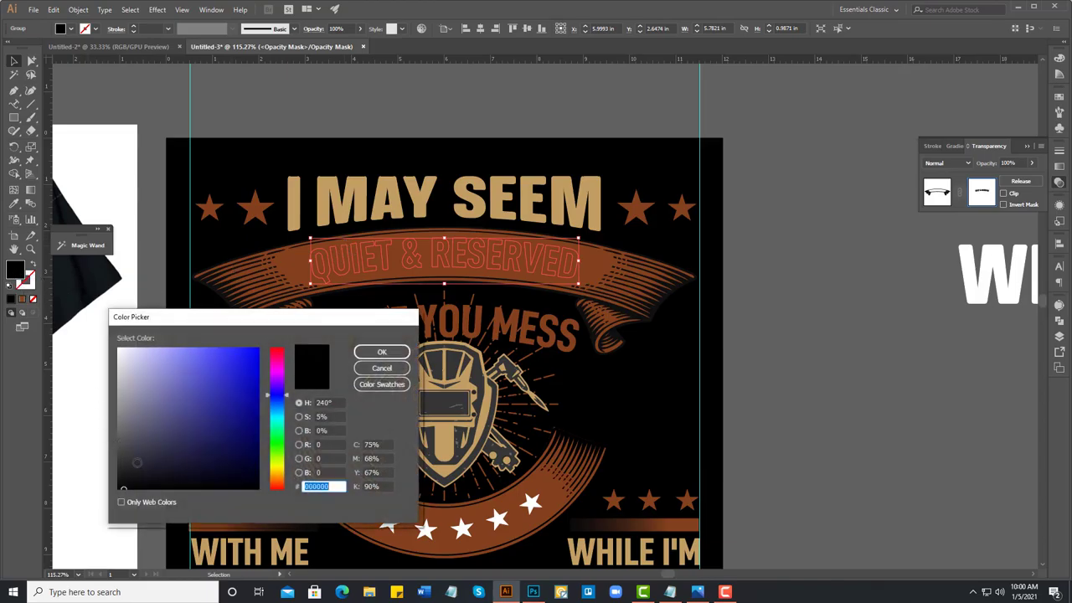
pyautogui.moveTo(123, 488); pyautogui.dragTo(112, 501)
pyautogui.click(379, 355)
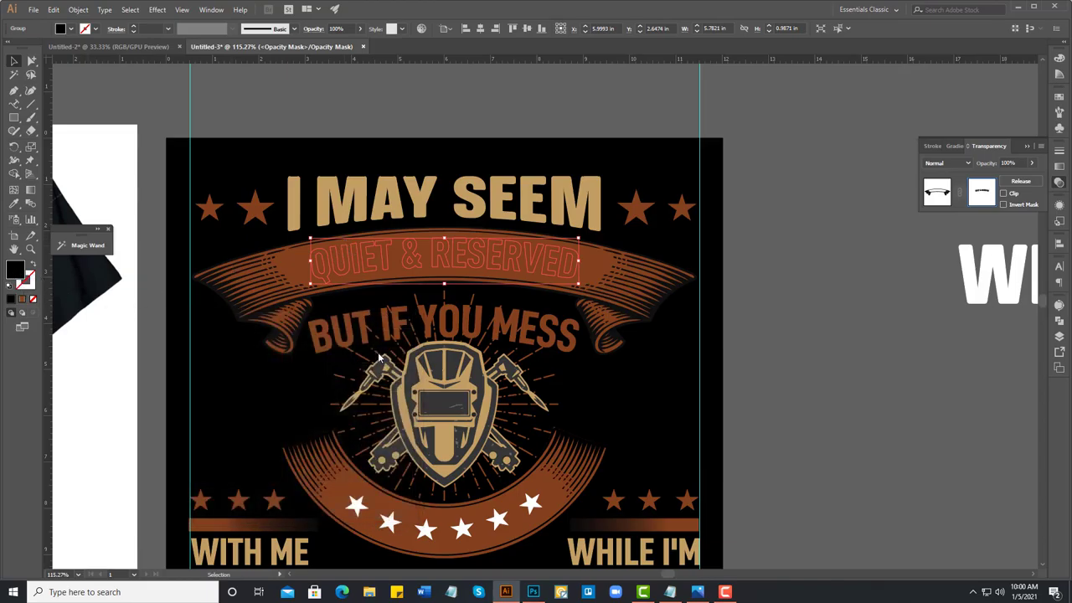
# Step: Undo back to the unmasked ribbon and reselect the QUIET & RESERVED group
pyautogui.press('Delete')
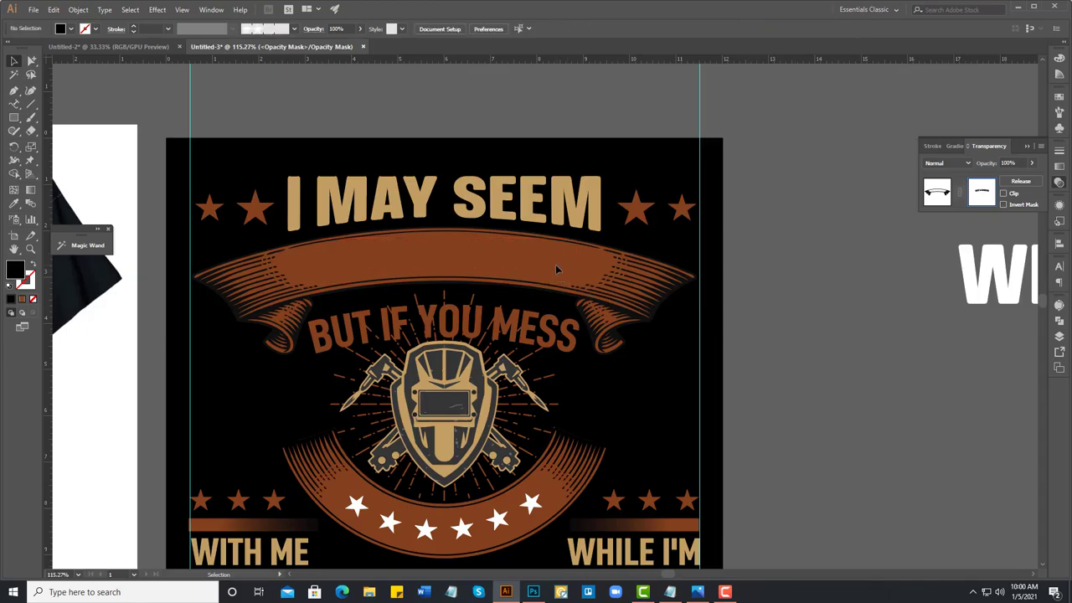
pyautogui.hotkey('ctrl', 'z')
pyautogui.hotkey('ctrl', 'z')
pyautogui.hotkey('ctrl', 'z')
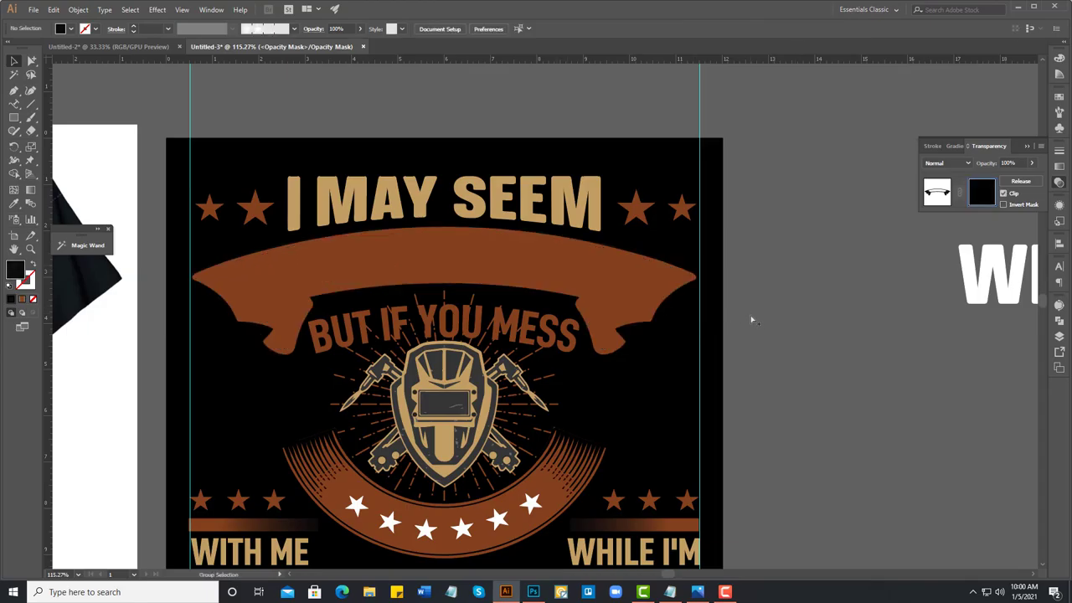
pyautogui.hotkey('ctrl', 'z')
pyautogui.hotkey('ctrl', 'z')
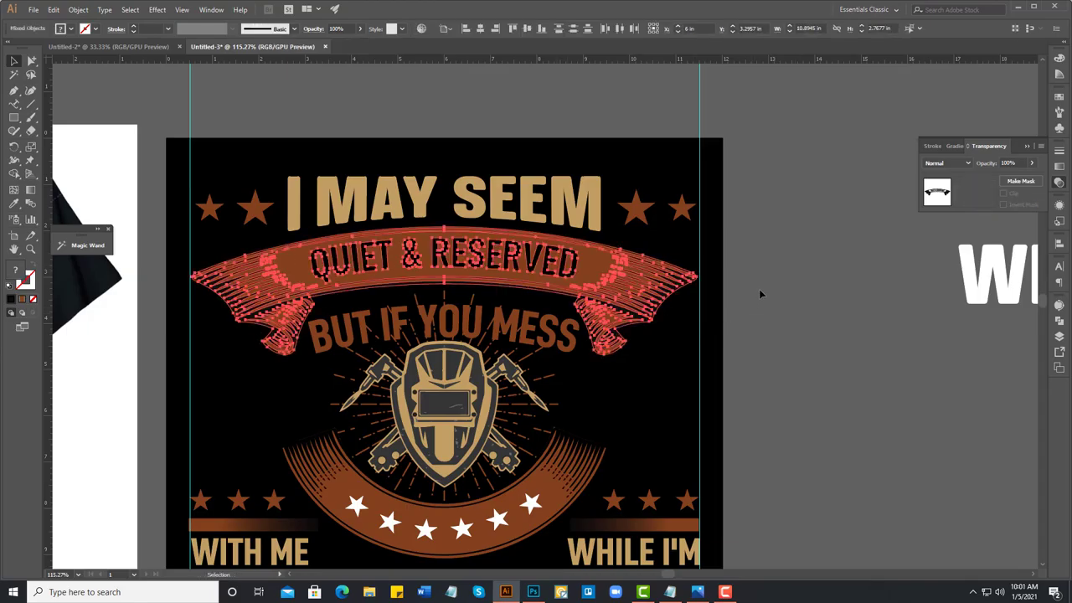
pyautogui.hotkey('ctrl', 'z')
pyautogui.click(557, 266)
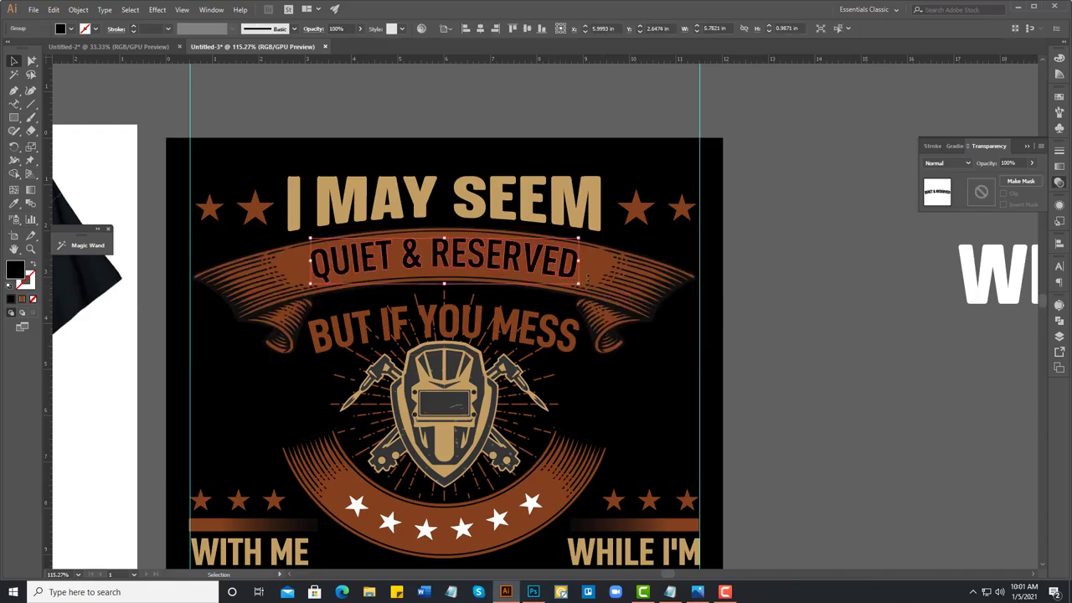
pyautogui.click(755, 311)
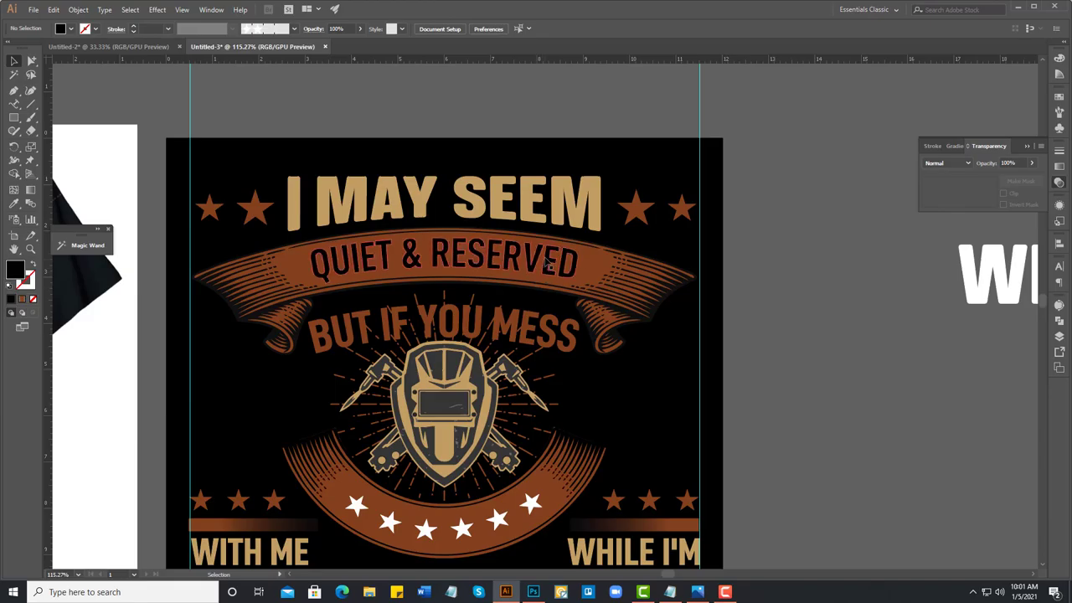
pyautogui.click(546, 264)
# Step: Cut QUIET & RESERVED out of the group and select the brown ribbon path
pyautogui.press('a')
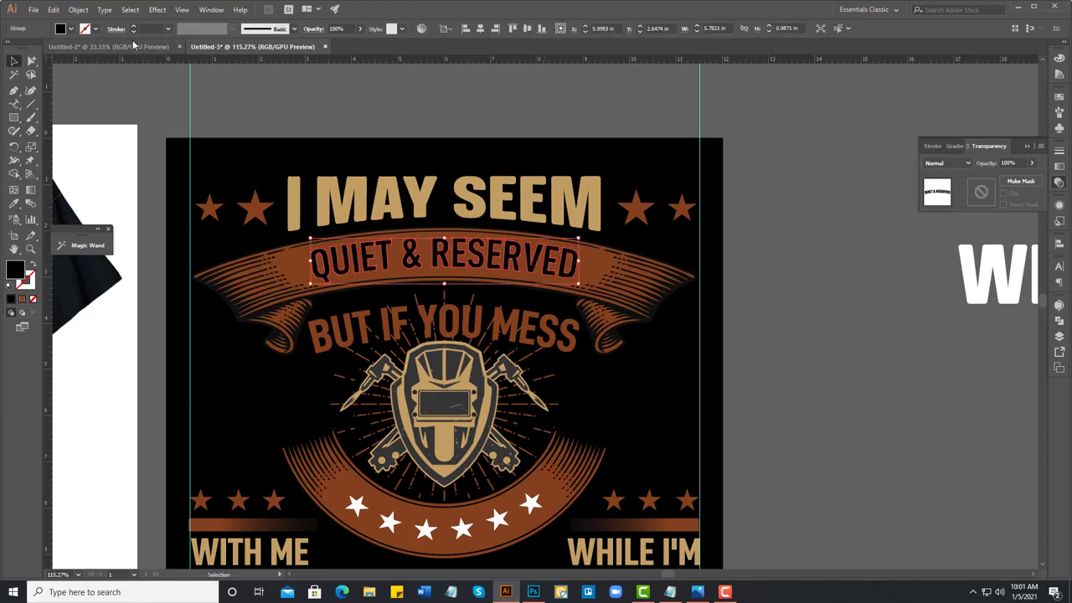
pyautogui.click(53, 10)
pyautogui.click(67, 51)
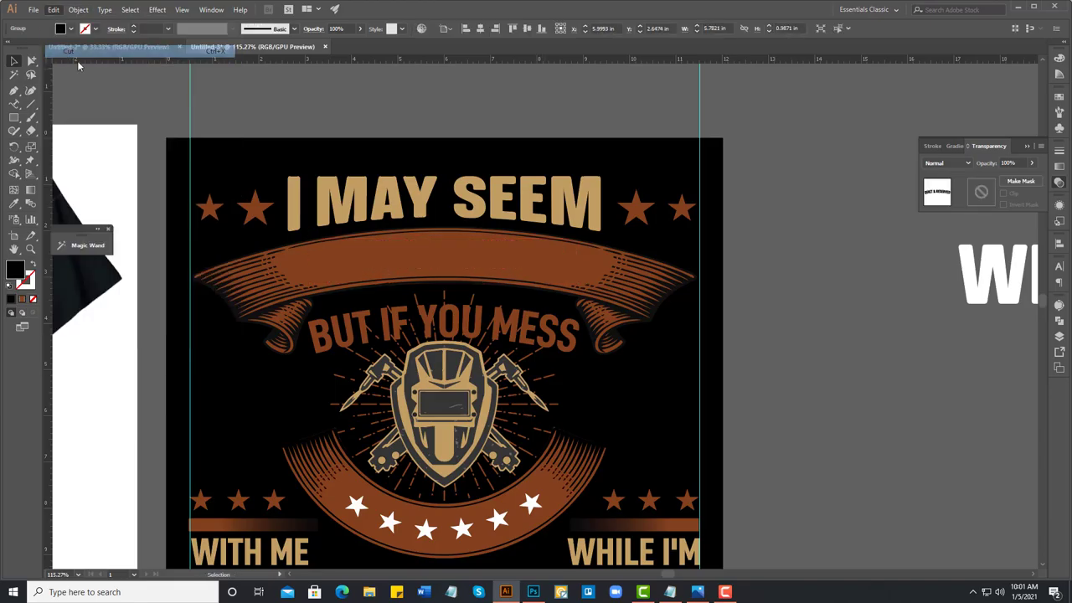
pyautogui.click(616, 295)
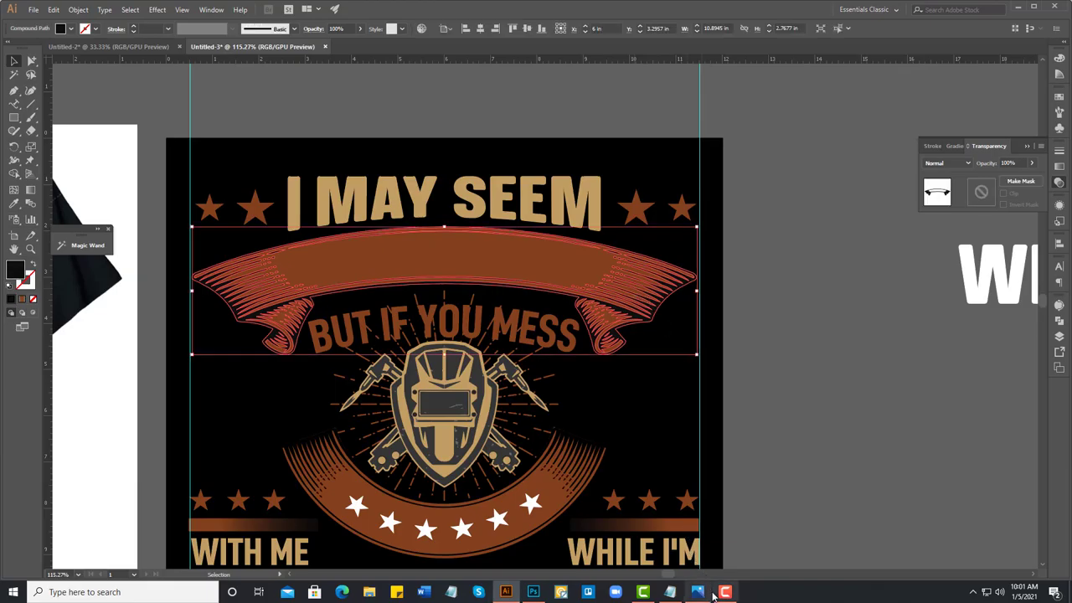
pyautogui.click(739, 309)
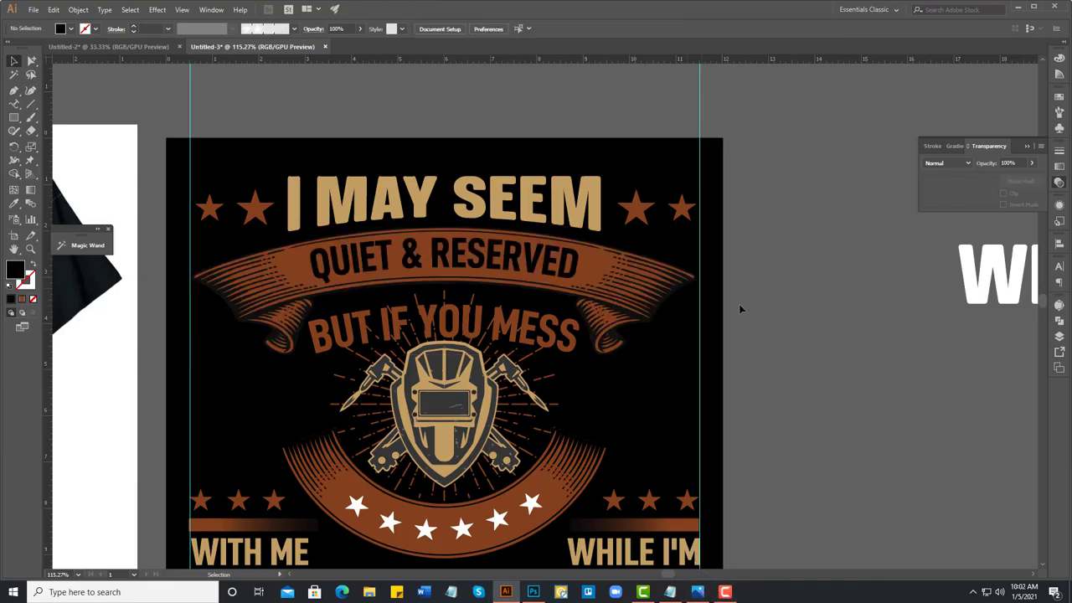
pyautogui.click(530, 268)
pyautogui.click(56, 10)
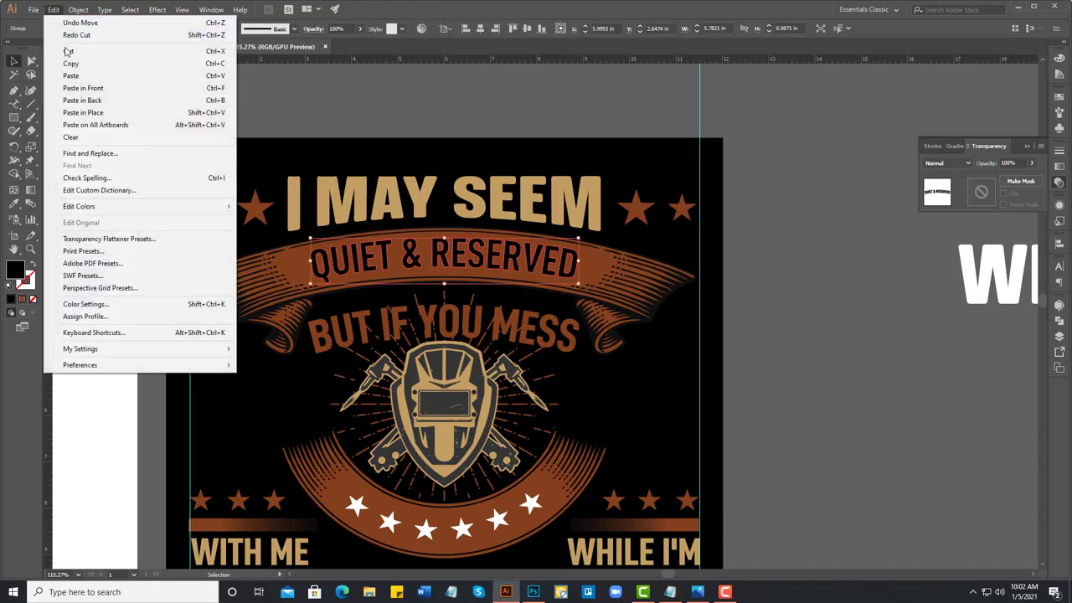
pyautogui.click(68, 53)
pyautogui.click(555, 259)
# Step: Paste QUIET & RESERVED in front inside the ribbon's opacity mask with black #000000 fill
pyautogui.doubleClick(980, 194)
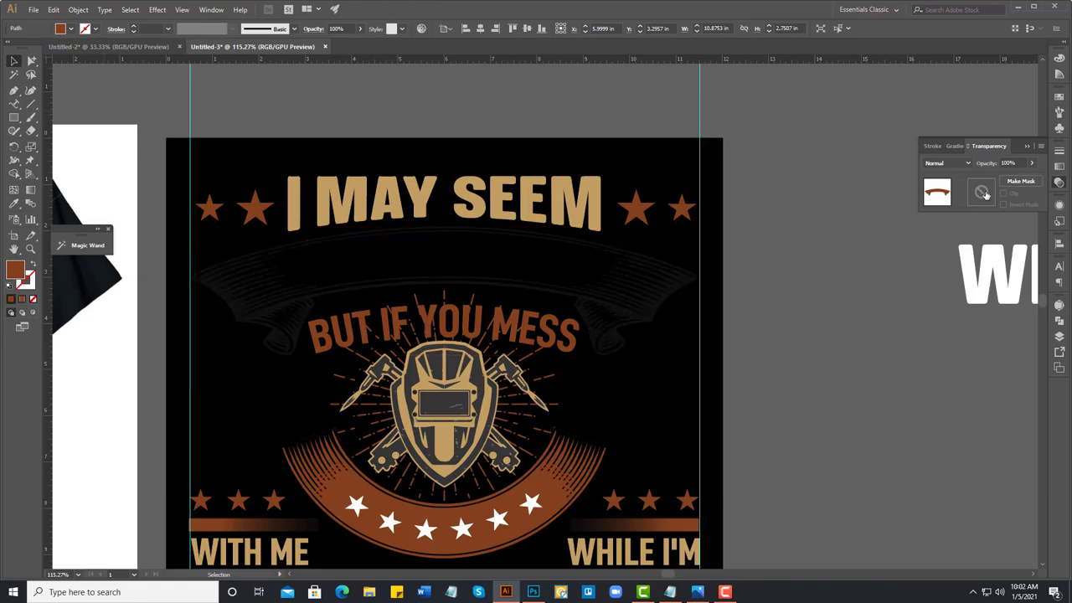
pyautogui.click(53, 10)
pyautogui.click(78, 87)
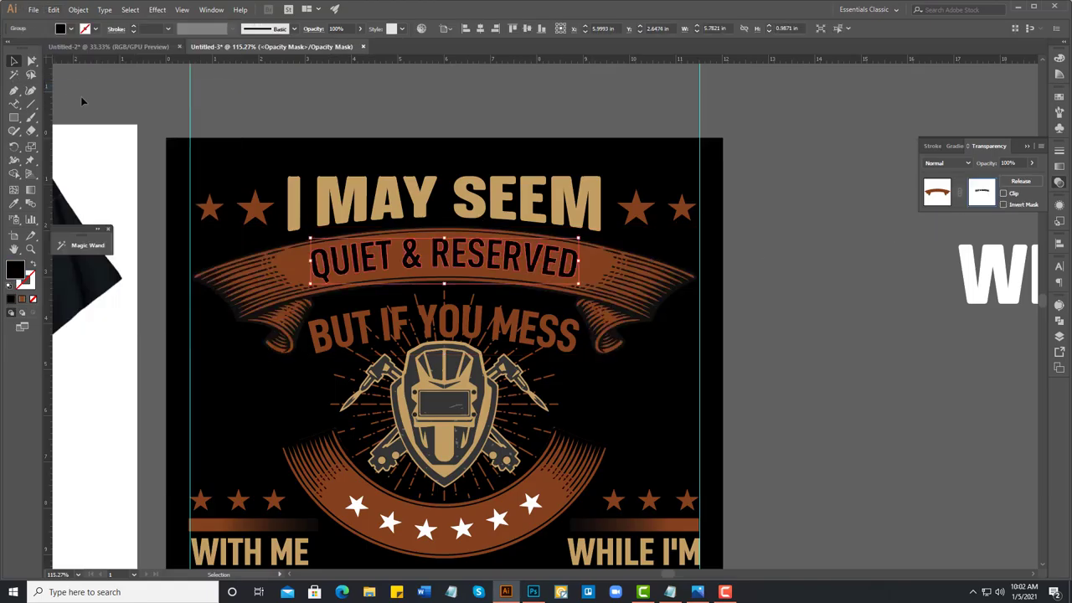
pyautogui.doubleClick(12, 270)
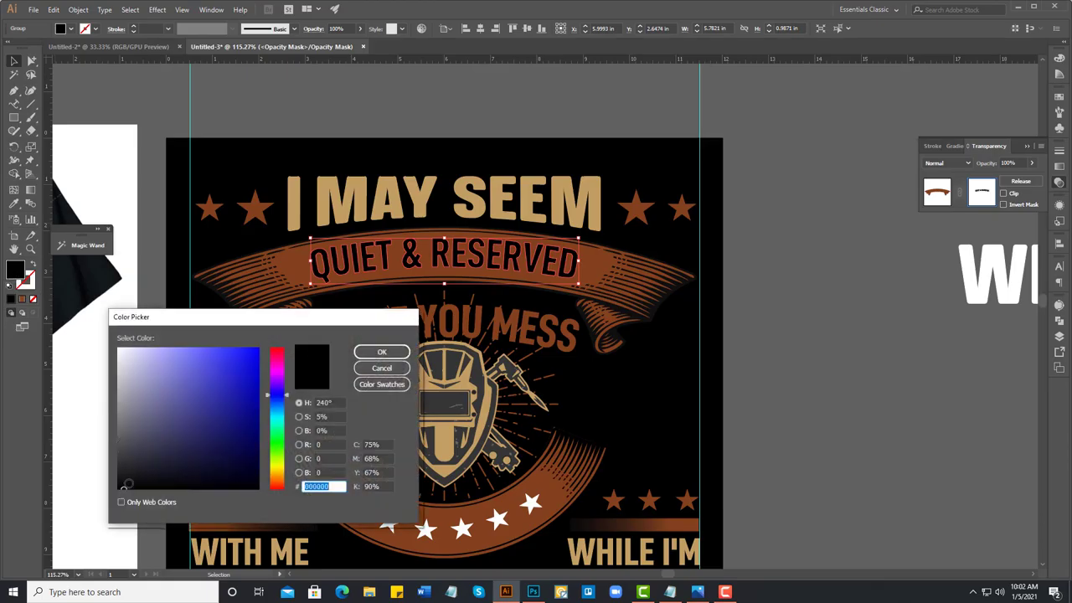
pyautogui.moveTo(125, 484); pyautogui.dragTo(106, 502)
pyautogui.click(382, 351)
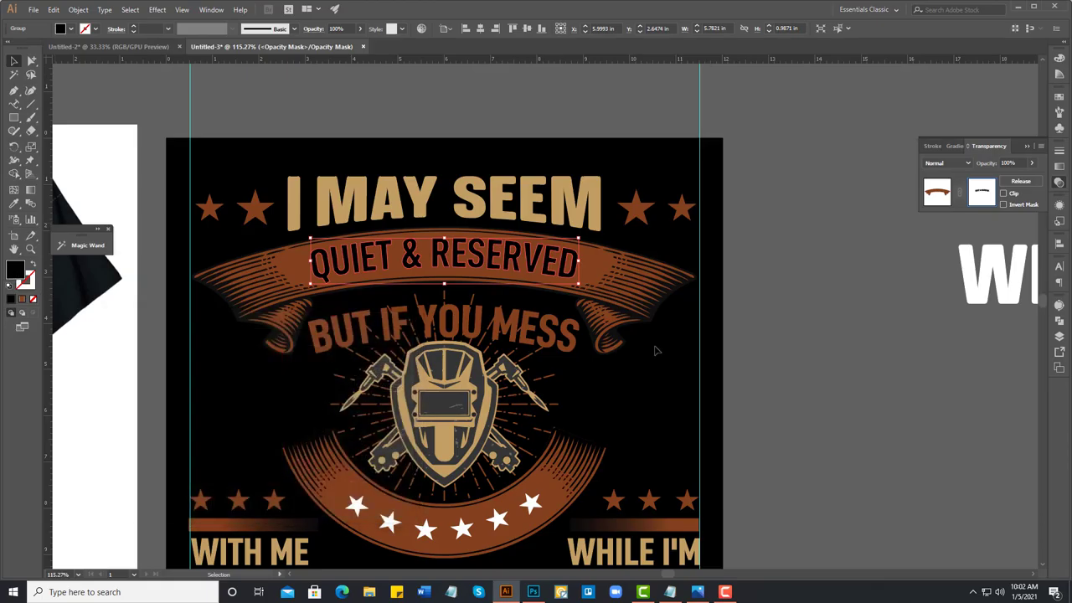
pyautogui.click(727, 375)
pyautogui.scroll(-4, 591, 258)
pyautogui.scroll(-1, 590, 257)
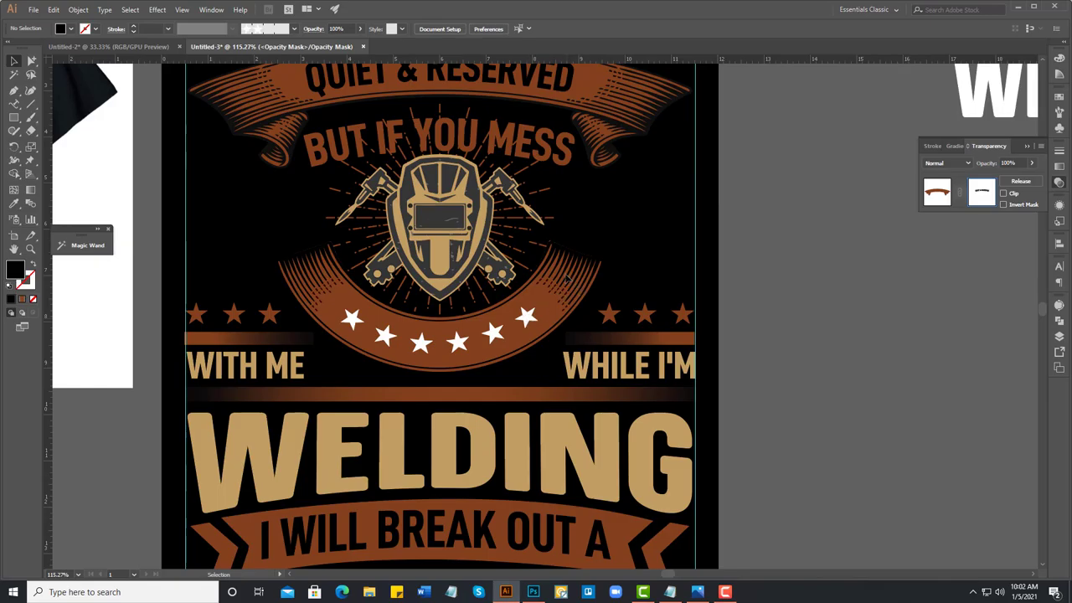
# Step: Exit mask editing, ungroup the lower arc banner and cut its row of stars
pyautogui.click(938, 192)
pyautogui.click(749, 294)
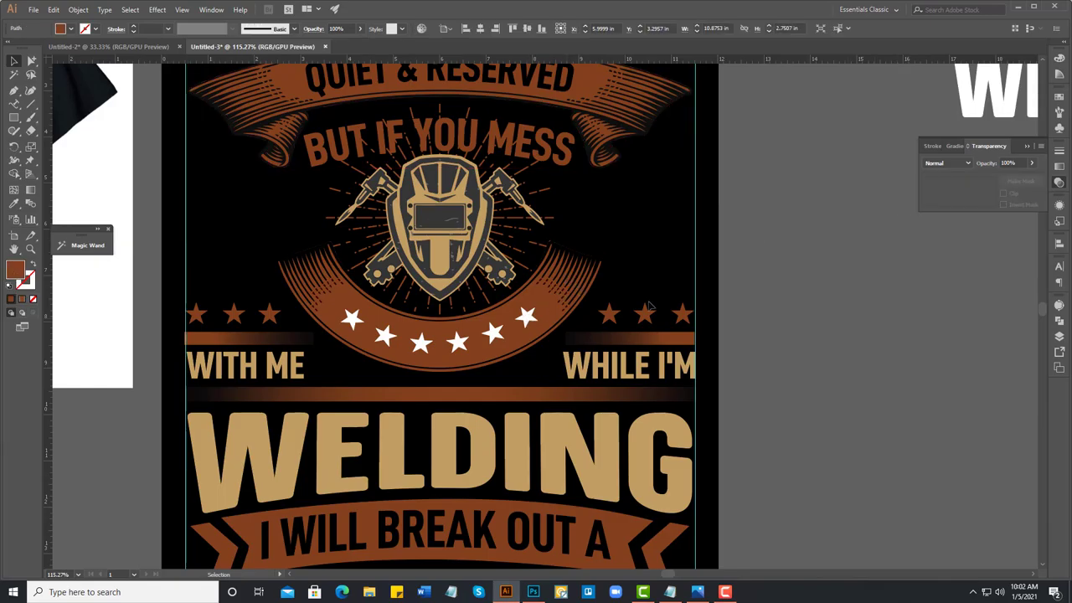
pyautogui.click(528, 321)
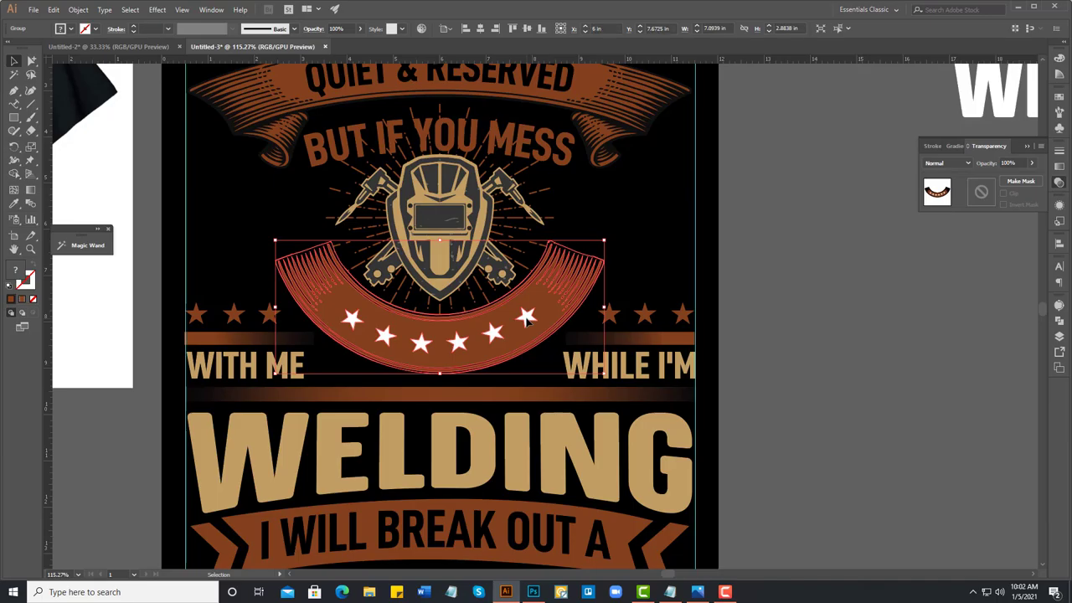
pyautogui.rightClick(528, 321)
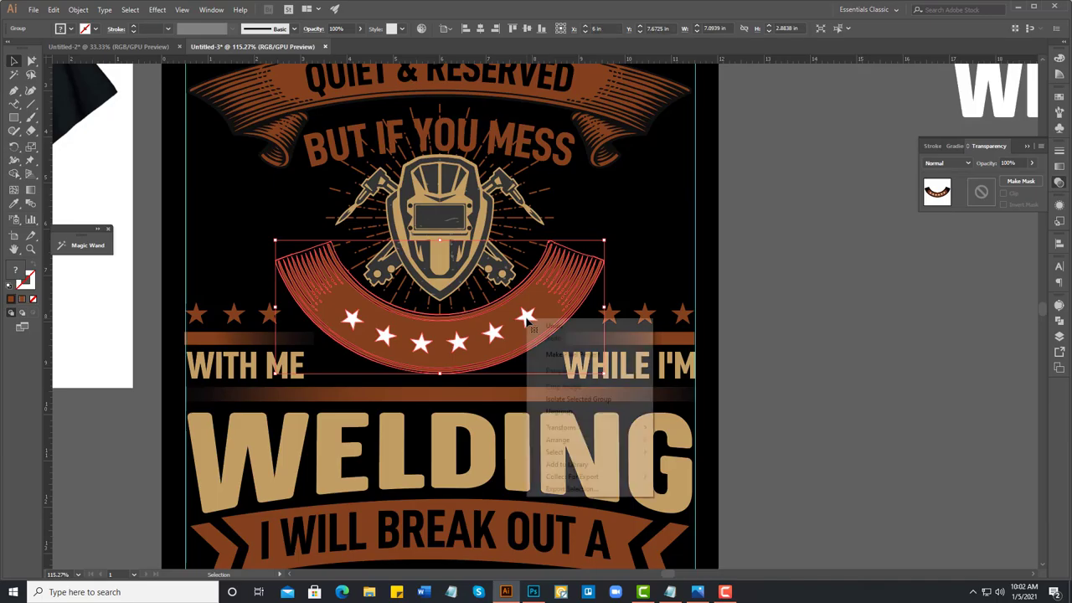
pyautogui.click(557, 410)
pyautogui.click(741, 364)
pyautogui.click(528, 316)
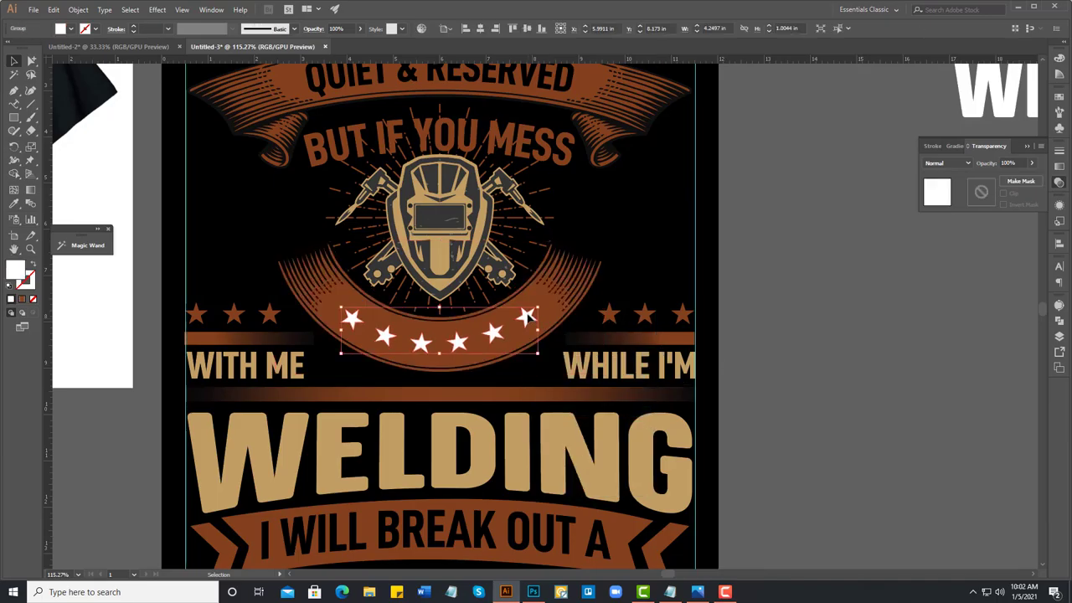
pyautogui.click(53, 9)
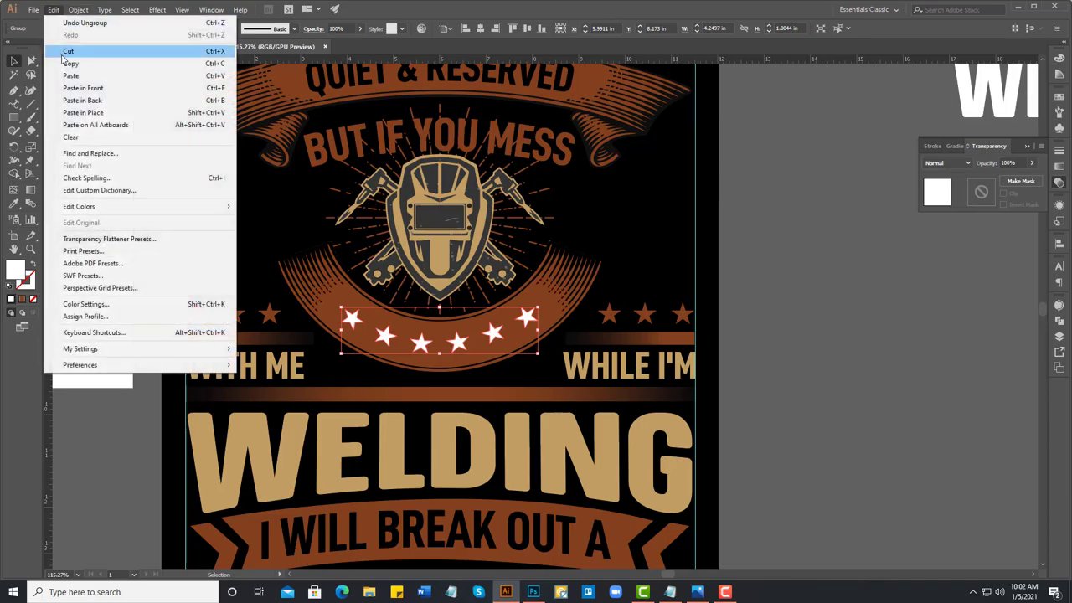
pyautogui.click(62, 54)
# Step: Paste the stars in front inside the arc banner's opacity mask, filled 000000
pyautogui.click(524, 313)
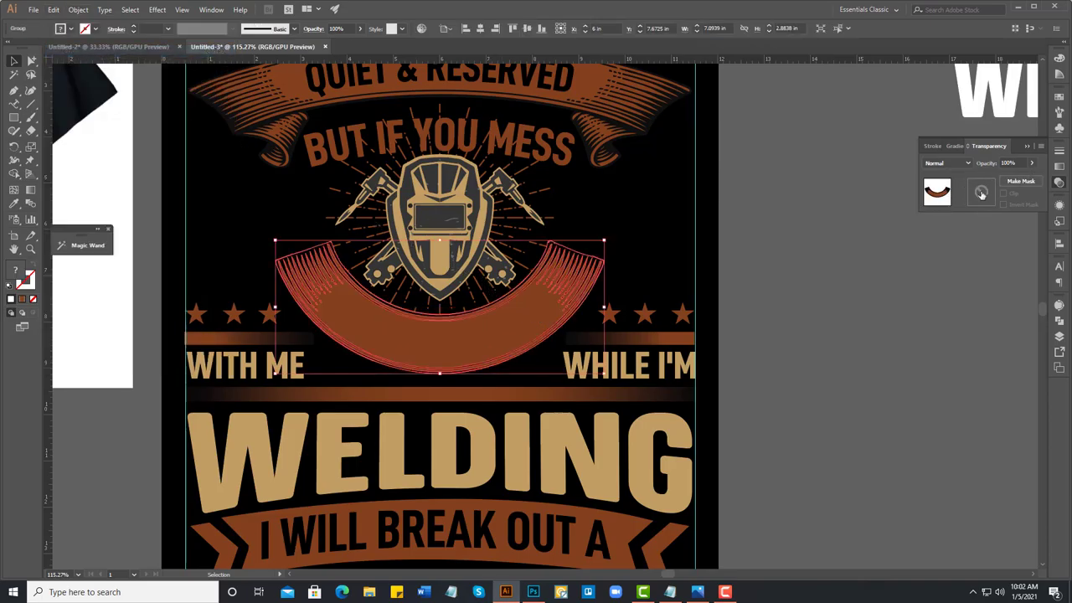
pyautogui.click(982, 193)
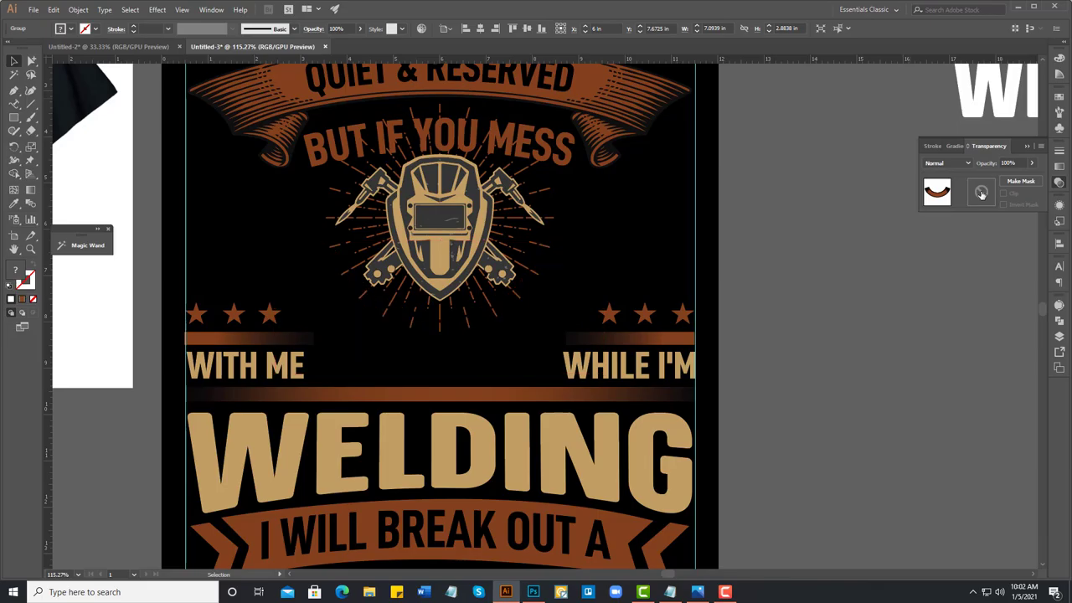
pyautogui.click(53, 10)
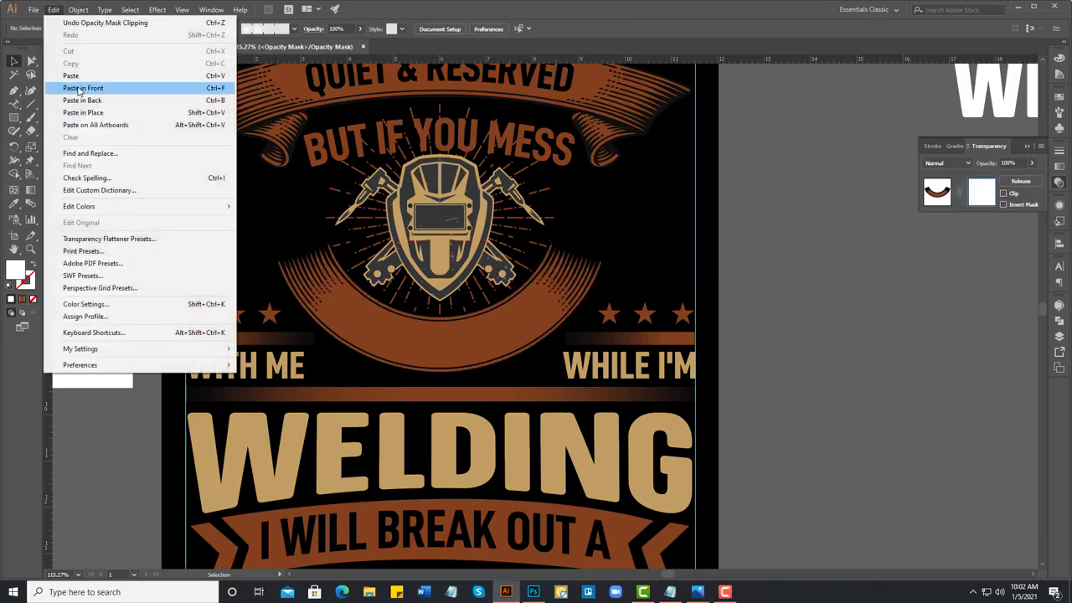
pyautogui.click(81, 90)
pyautogui.doubleClick(16, 269)
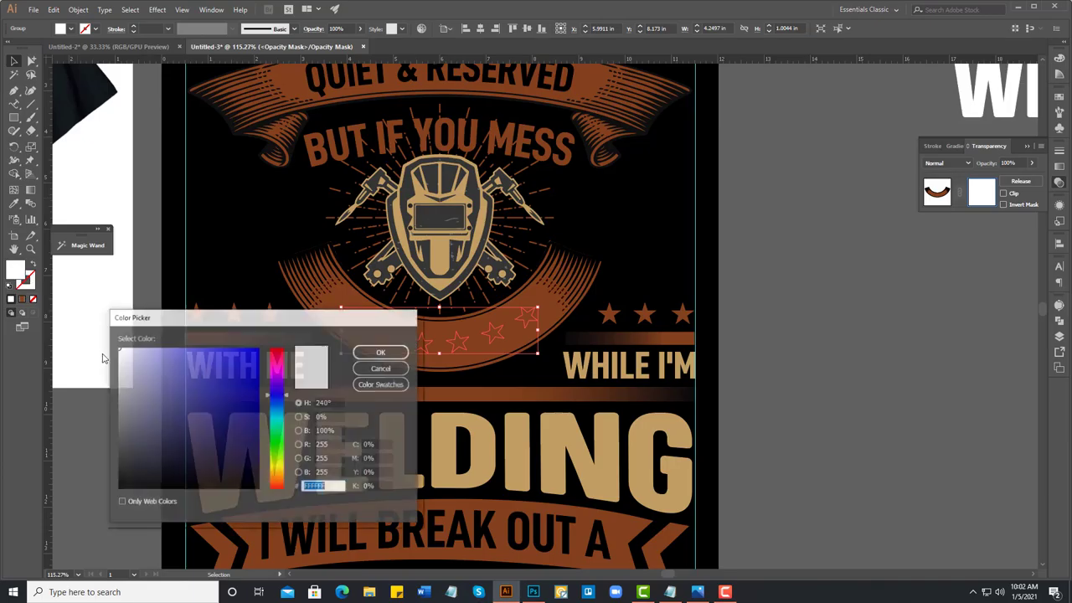
pyautogui.write('000000')
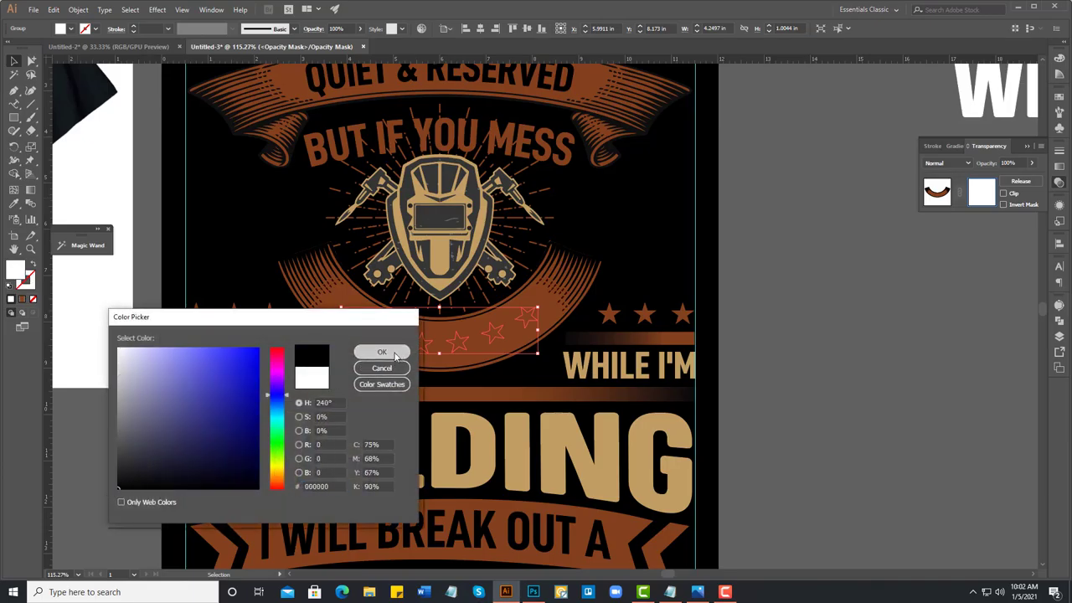
pyautogui.click(381, 352)
pyautogui.click(758, 394)
pyautogui.scroll(-5, 767, 377)
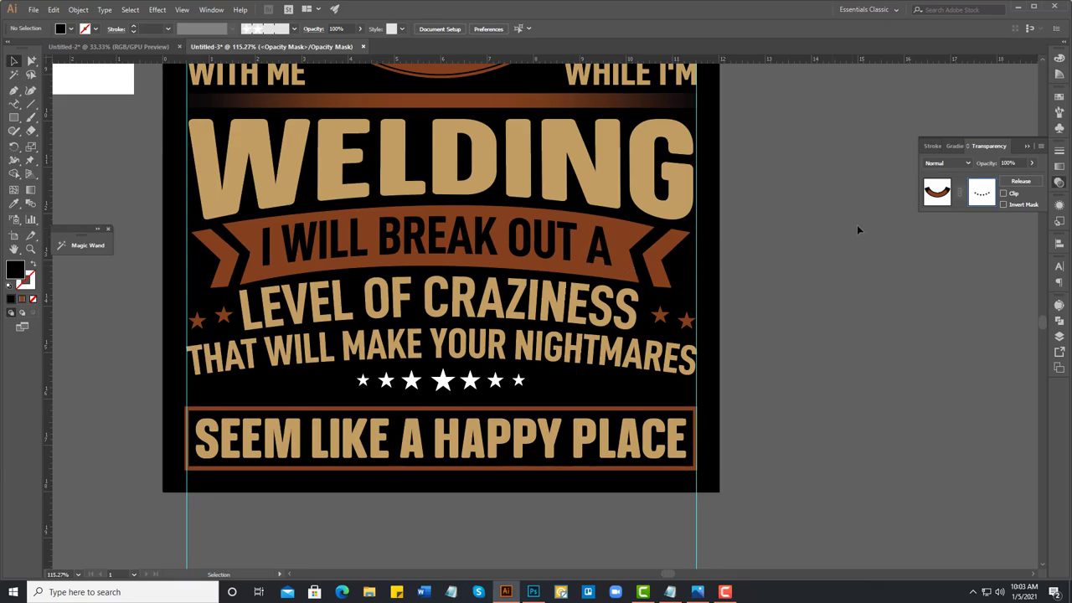
# Step: Exit mask editing and cut the I WILL BREAK OUT A text
pyautogui.click(938, 192)
pyautogui.click(850, 315)
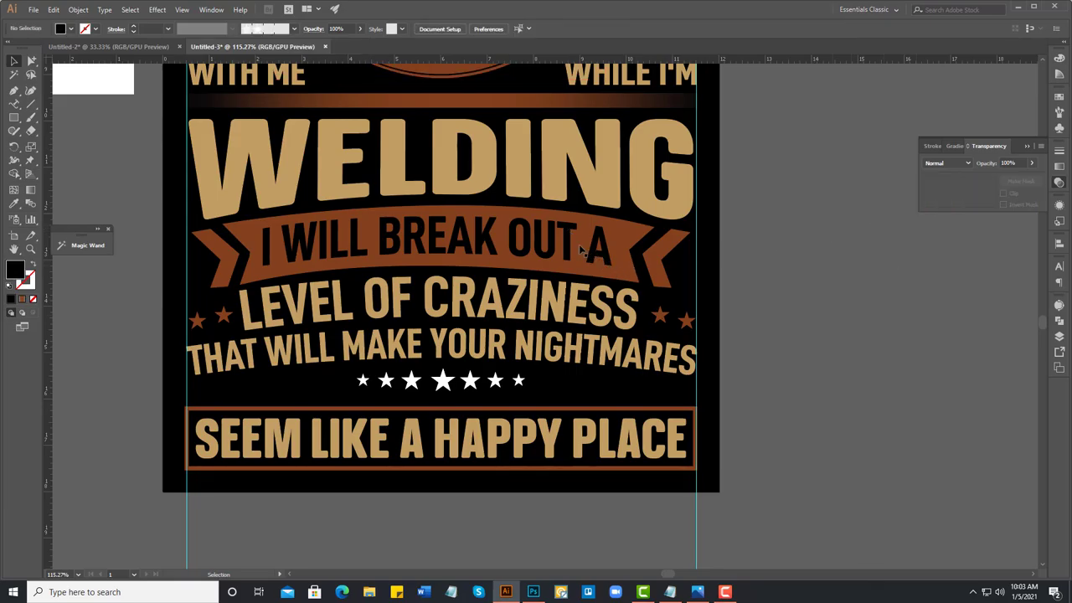
pyautogui.click(567, 230)
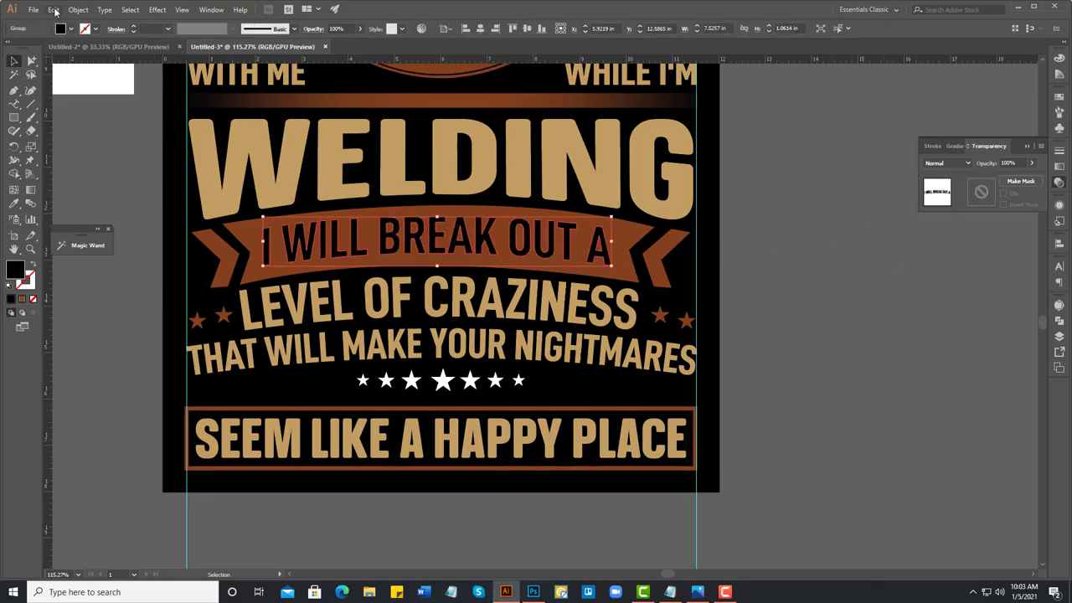
pyautogui.click(55, 11)
pyautogui.click(63, 52)
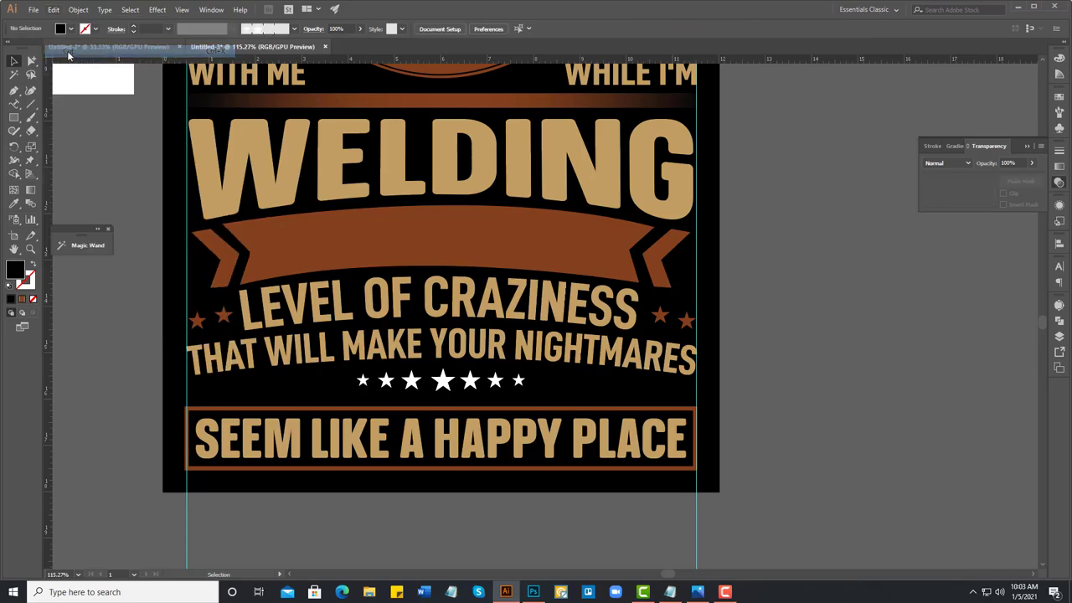
# Step: Mask the brown banner with I WILL BREAK OUT A pasted in front in black
pyautogui.click(605, 253)
pyautogui.click(984, 195)
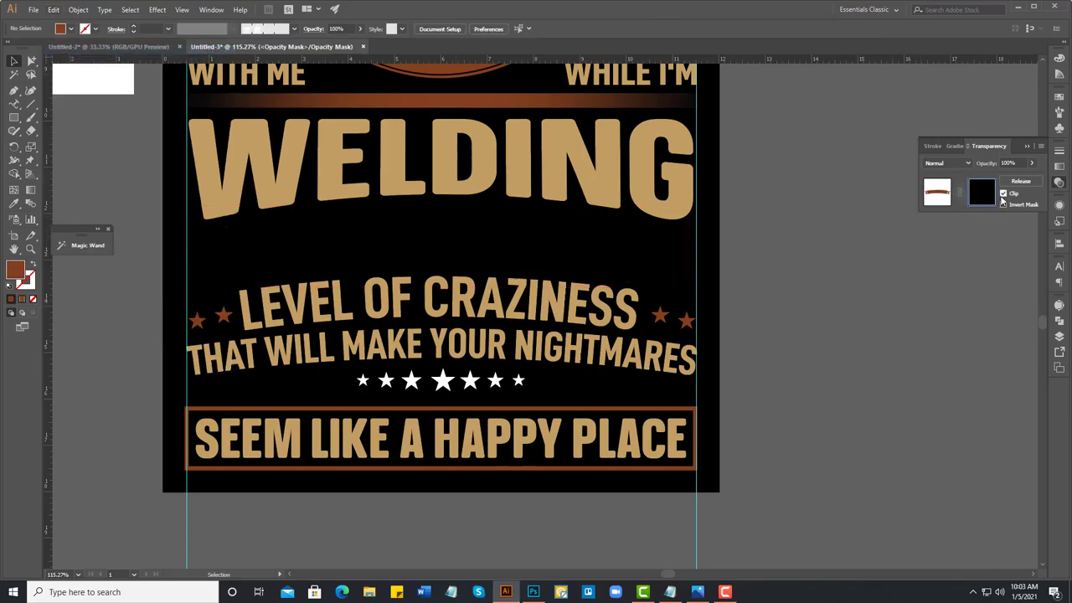
pyautogui.click(53, 9)
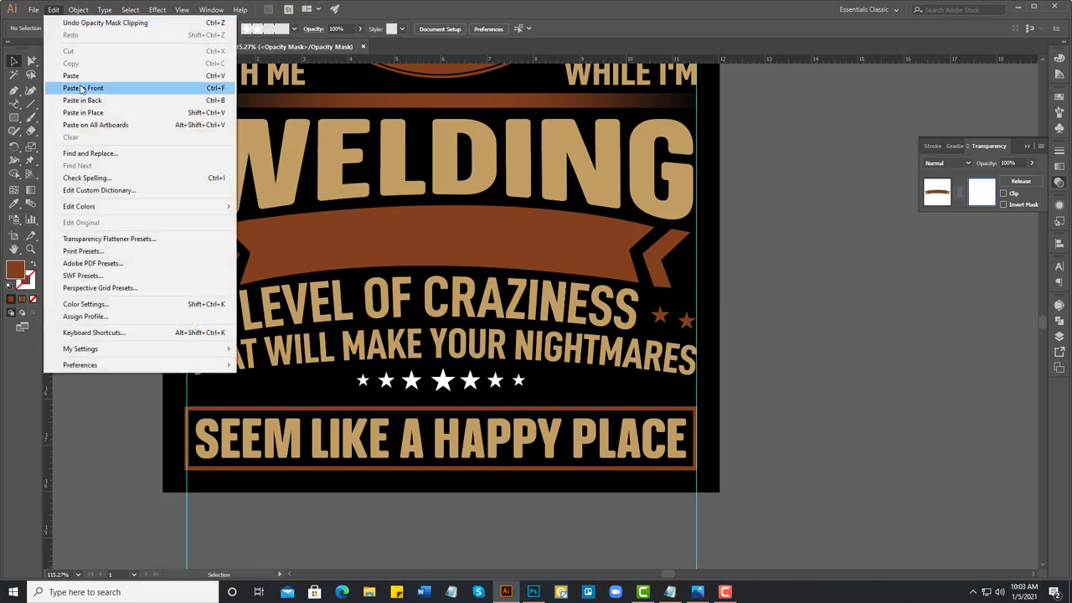
pyautogui.click(83, 87)
pyautogui.doubleClick(16, 269)
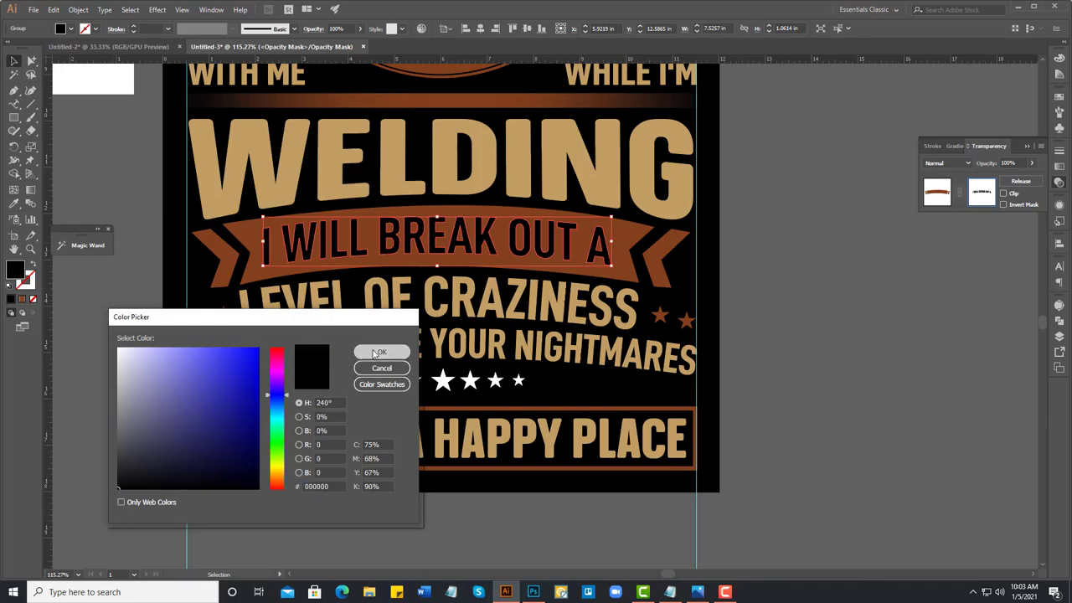
pyautogui.click(381, 352)
pyautogui.click(643, 516)
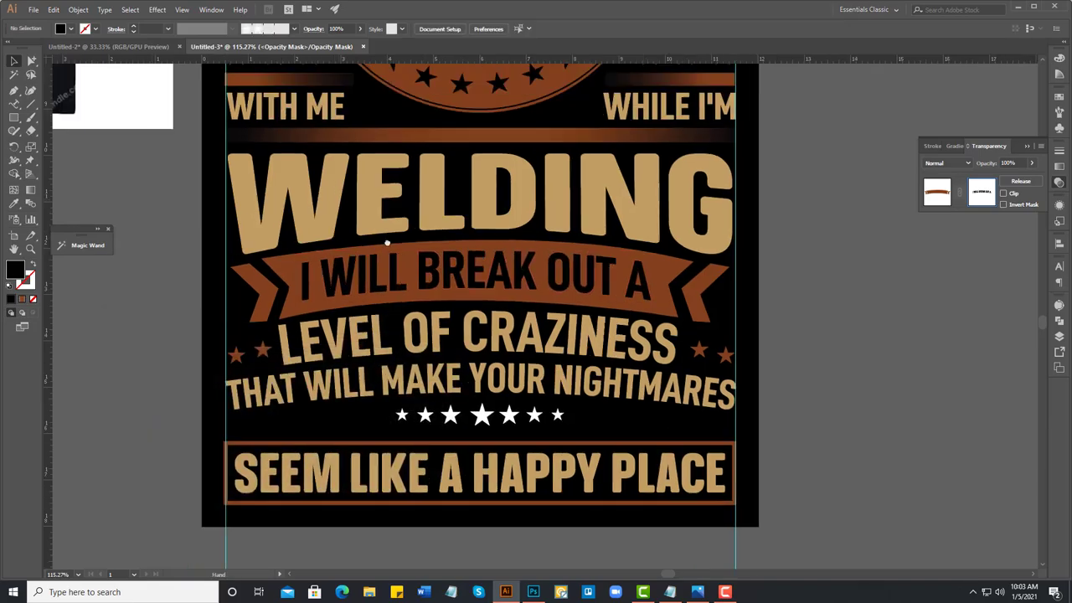
pyautogui.moveTo(297, 154)
pyautogui.mouseDown()
pyautogui.moveTo(491, 338)
pyautogui.moveTo(405, 210)
pyautogui.mouseUp()
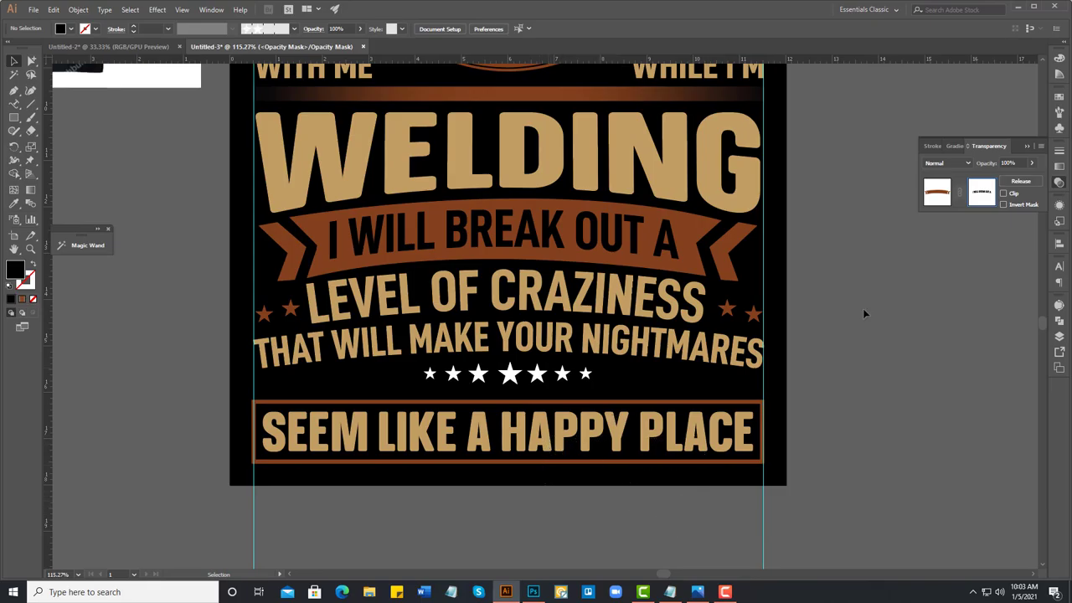
pyautogui.click(938, 195)
pyautogui.click(857, 345)
# Step: Nudge the SEEM LIKE A HAPPY PLACE box up slightly
pyautogui.moveTo(711, 481); pyautogui.dragTo(580, 445)
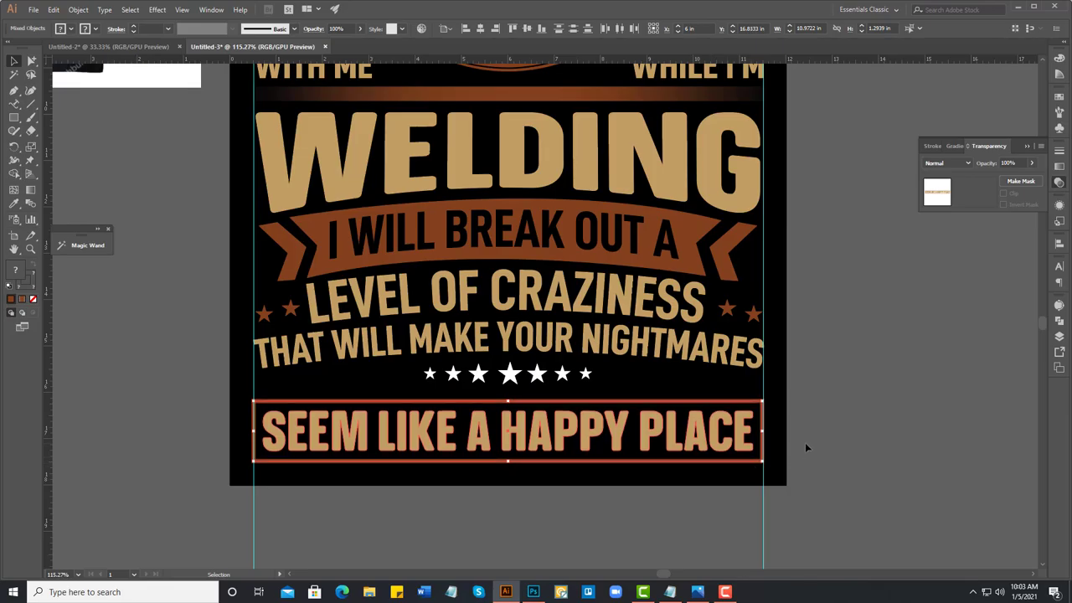
pyautogui.press('Up')
pyautogui.press('Up')
pyautogui.press('Up')
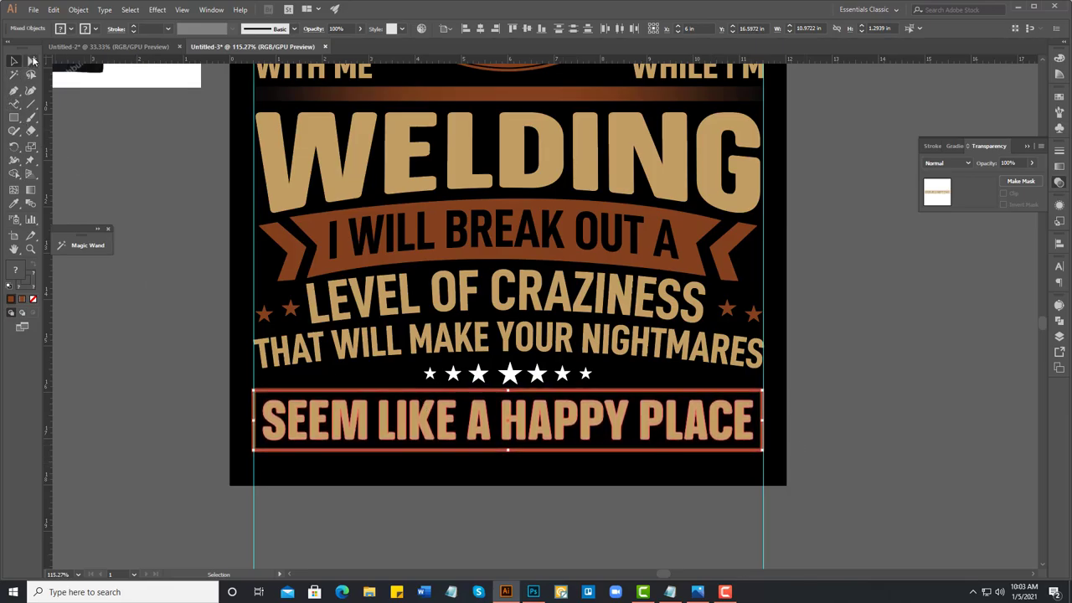
pyautogui.hotkey('ctrl', 'shift', 'a')
pyautogui.click(507, 373)
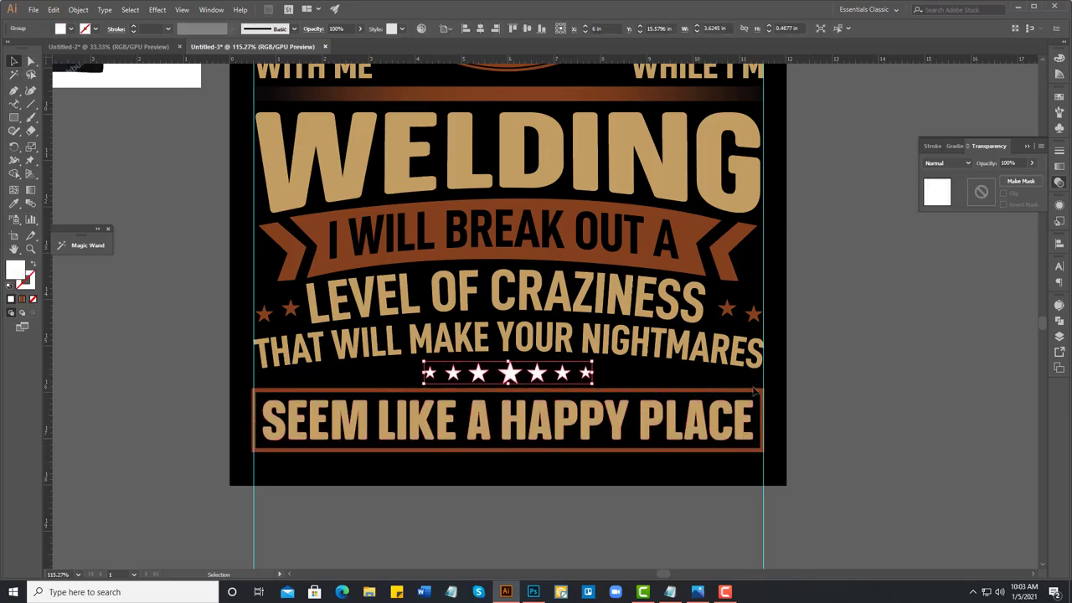
pyautogui.click(821, 368)
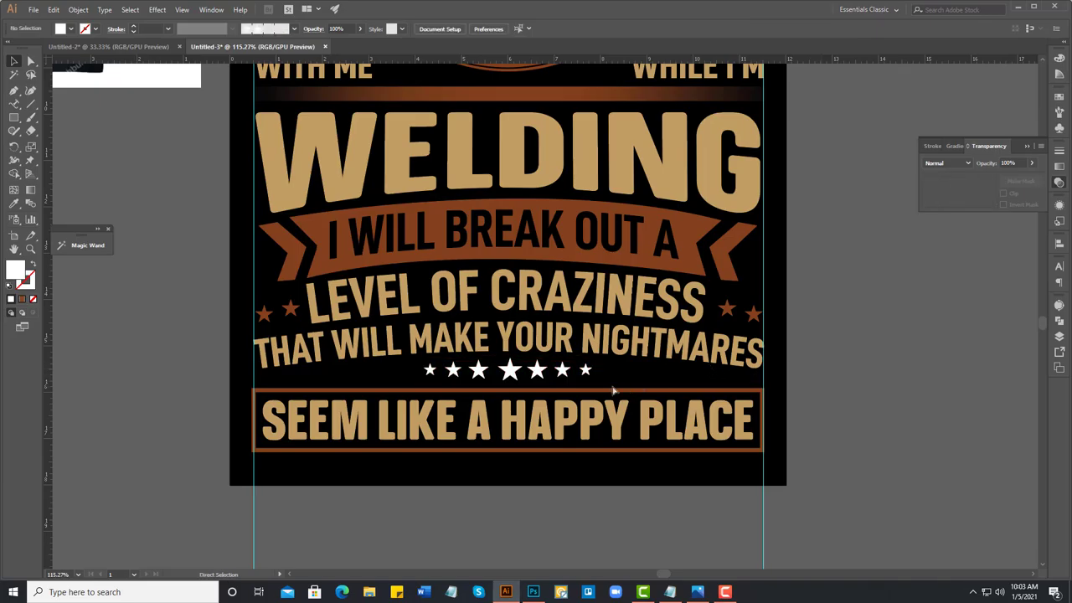
pyautogui.scroll(-1, 562, 367)
pyautogui.scroll(-3, 536, 303)
# Step: Eyedropper the brown swatch onto the star row above the bottom slogan
pyautogui.scroll(1, 577, 466)
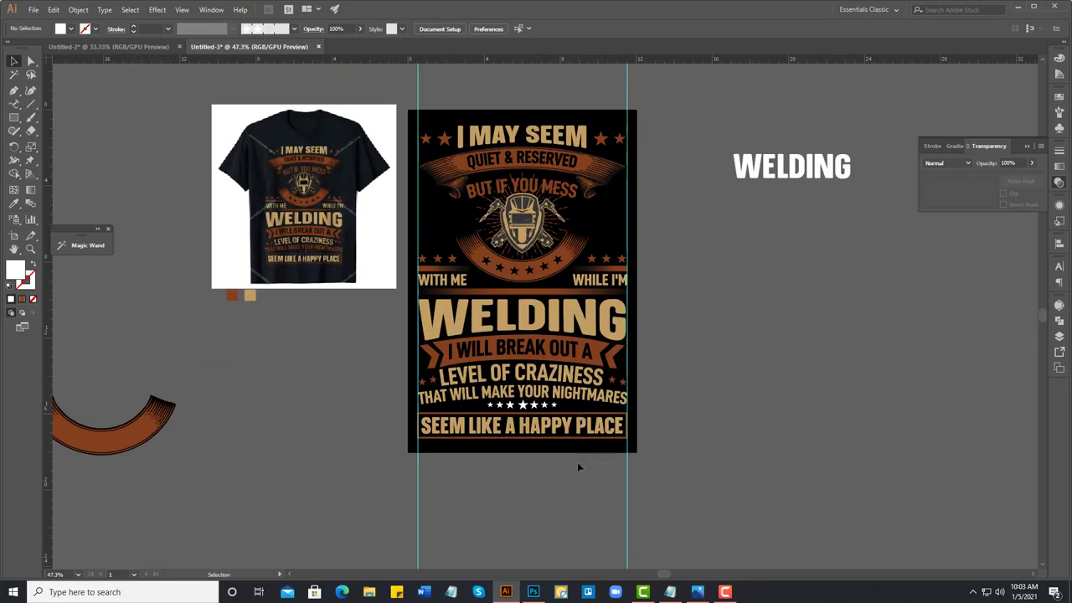
pyautogui.click(524, 409)
pyautogui.press('i')
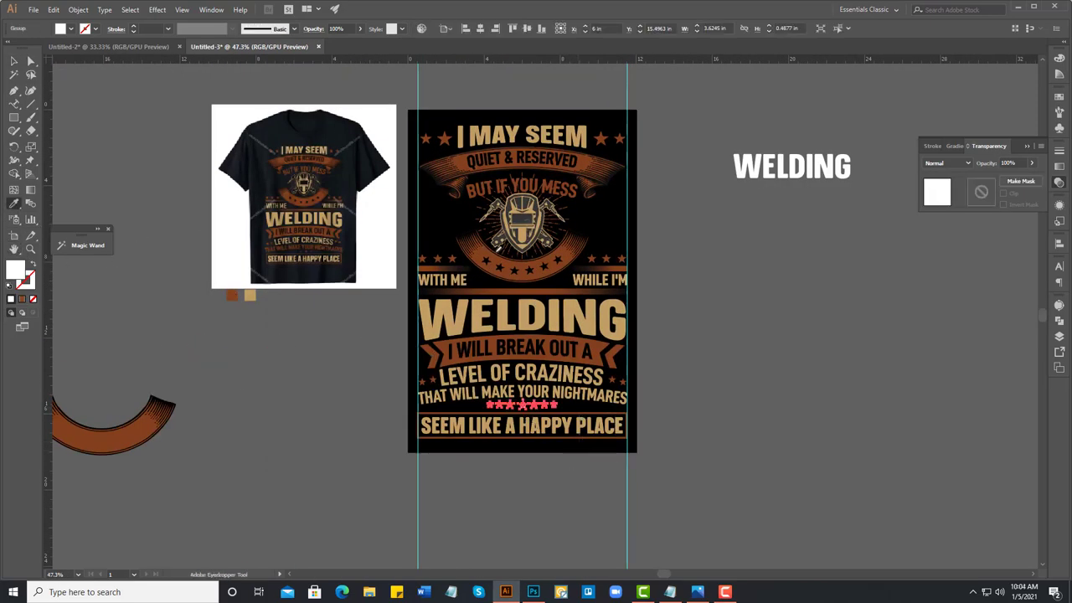
pyautogui.click(543, 268)
pyautogui.keyDown('ctrl'); pyautogui.click(631, 467); pyautogui.keyUp('ctrl')
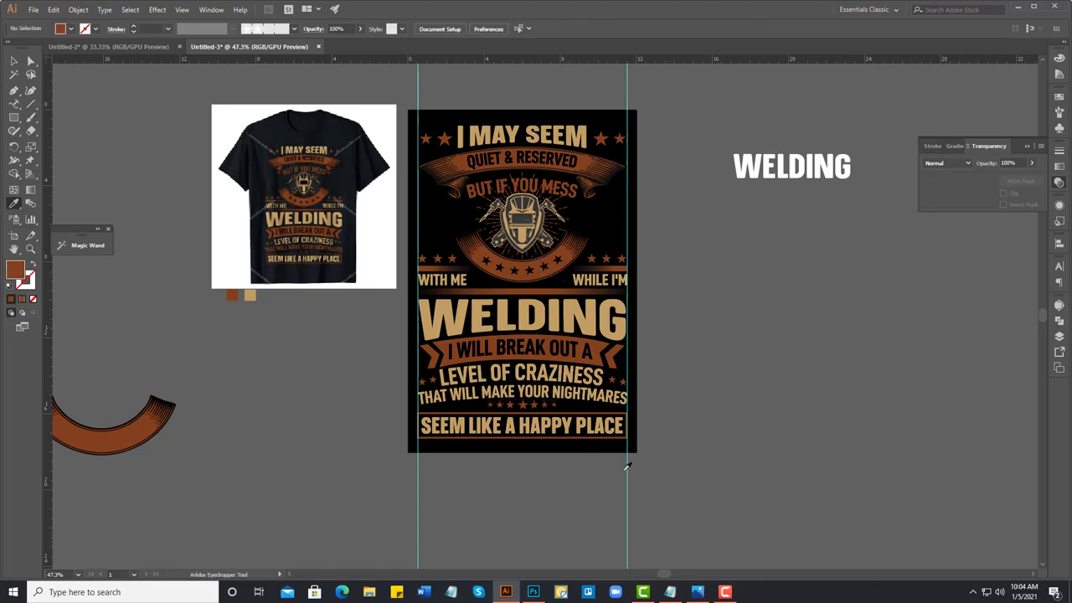
pyautogui.click(14, 62)
pyautogui.click(13, 61)
# Step: Zoom in on the helmet emblem and select the BUT IF YOU MESS text
pyautogui.keyDown('ctrl'); pyautogui.click(529, 256); pyautogui.keyUp('ctrl')
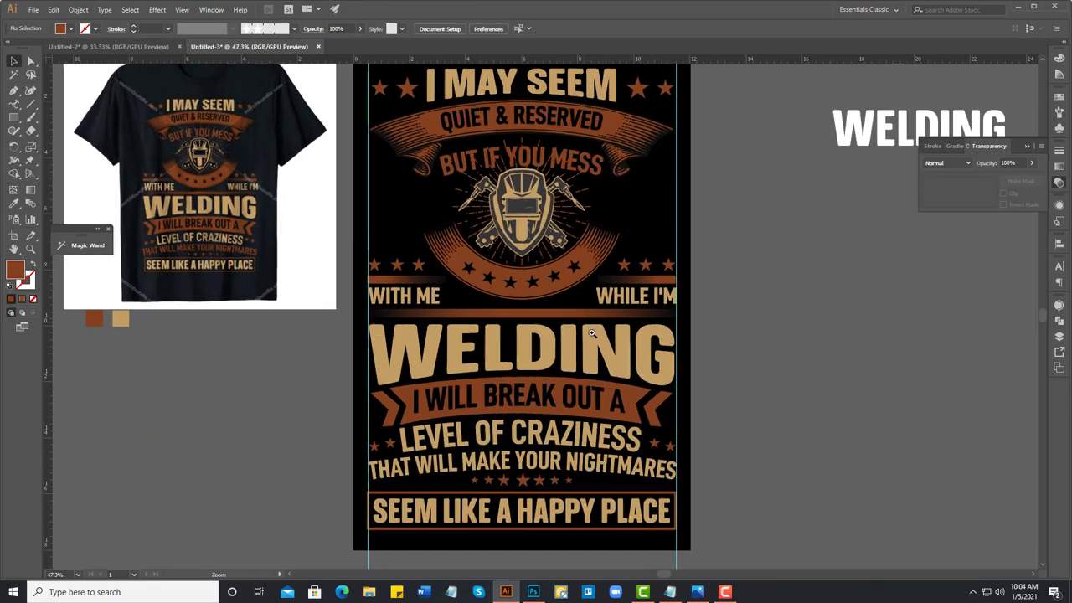
pyautogui.keyDown('ctrl'); pyautogui.click(416, 195); pyautogui.keyUp('ctrl')
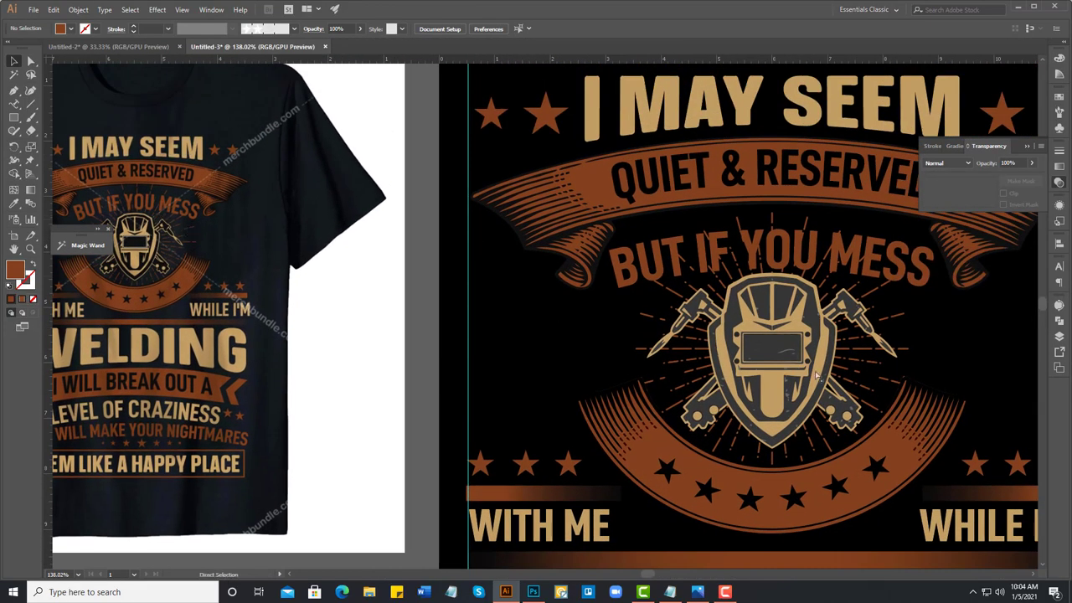
pyautogui.moveTo(819, 377); pyautogui.dragTo(508, 344)
pyautogui.moveTo(511, 260); pyautogui.dragTo(600, 191)
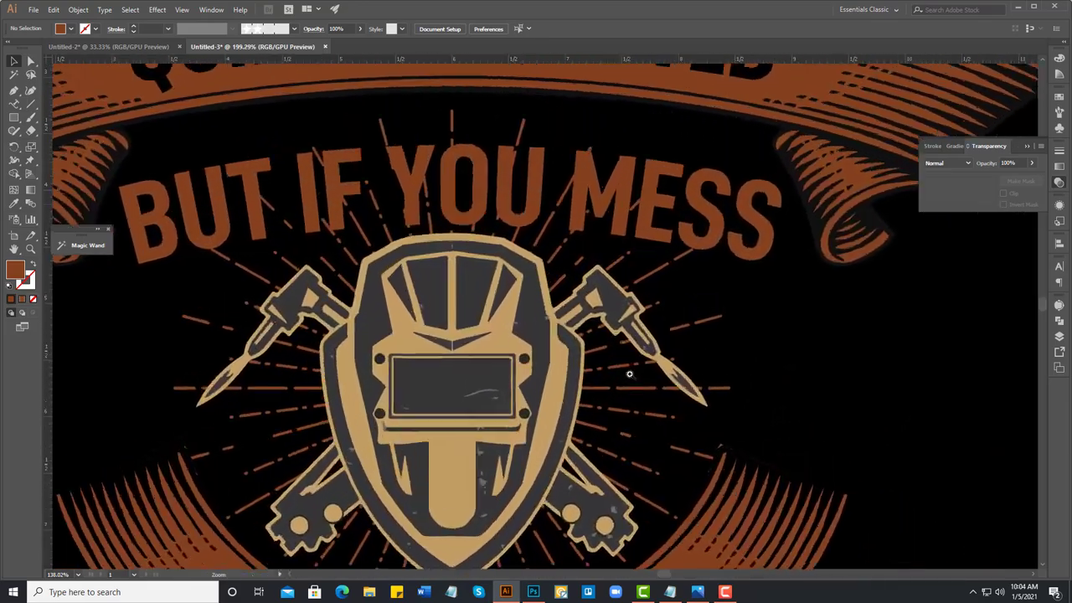
pyautogui.click(594, 184)
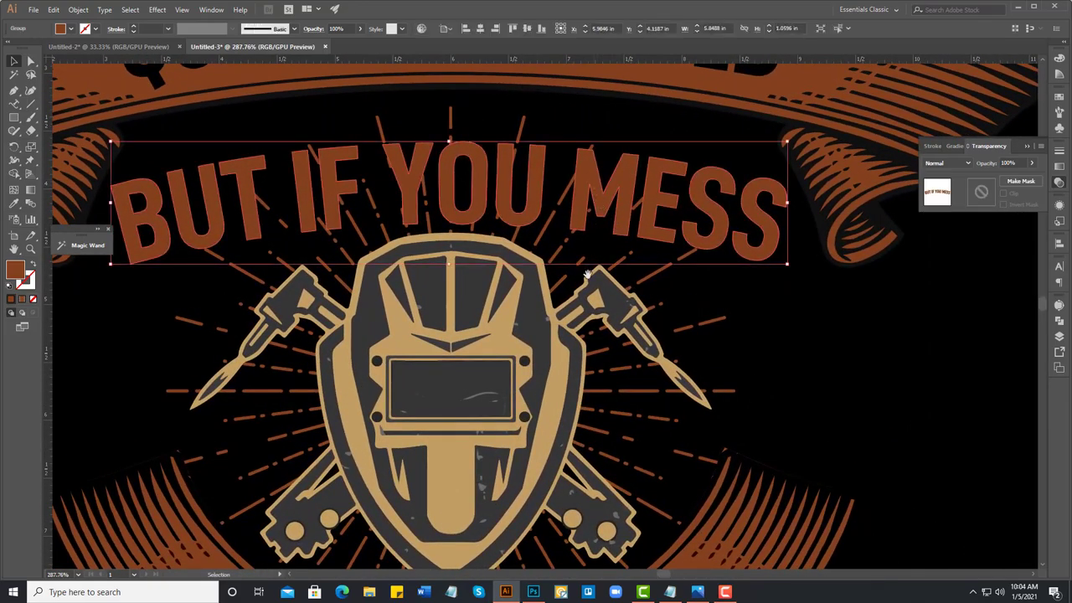
# Step: Give the BUT IF YOU MESS text a 3 px offset path and unite it into one shape
pyautogui.scroll(-2, 545, 304)
pyautogui.hotkey('ctrl', '-')
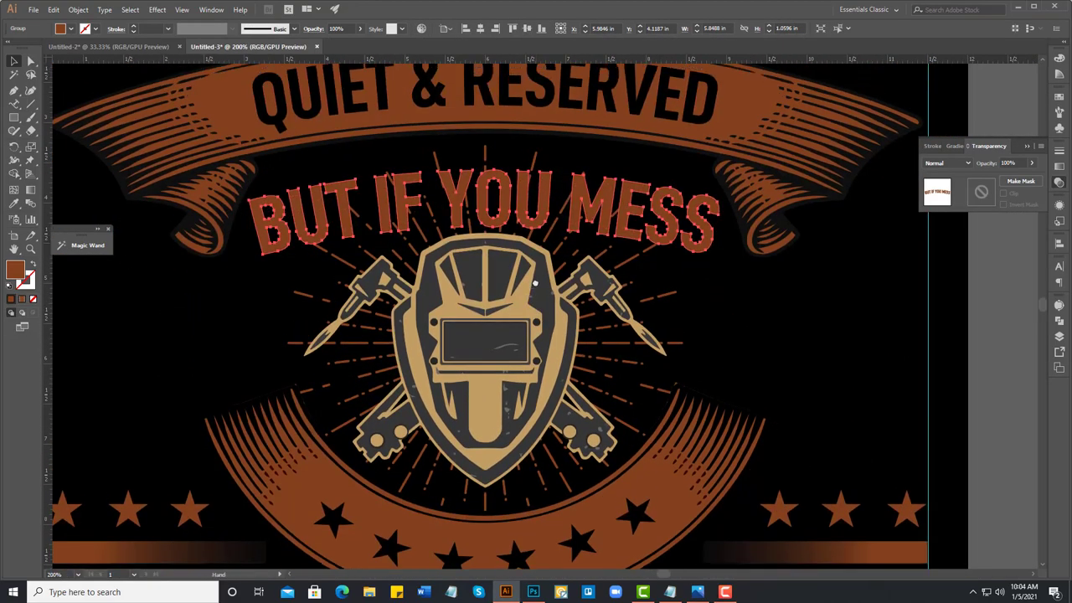
pyautogui.press('a')
pyautogui.press('v')
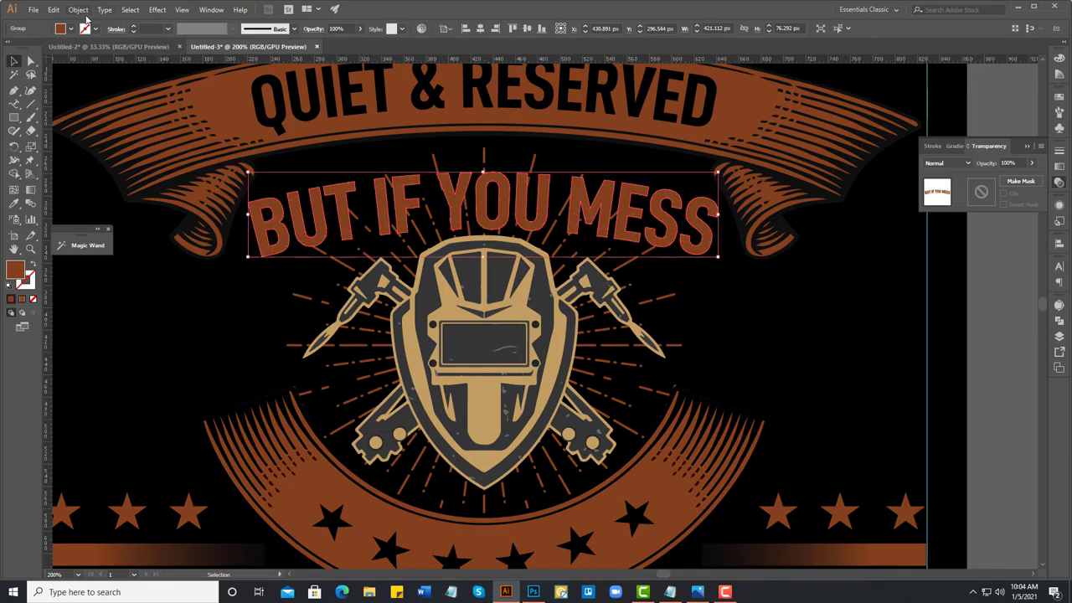
pyautogui.click(78, 9)
pyautogui.moveTo(142, 263)
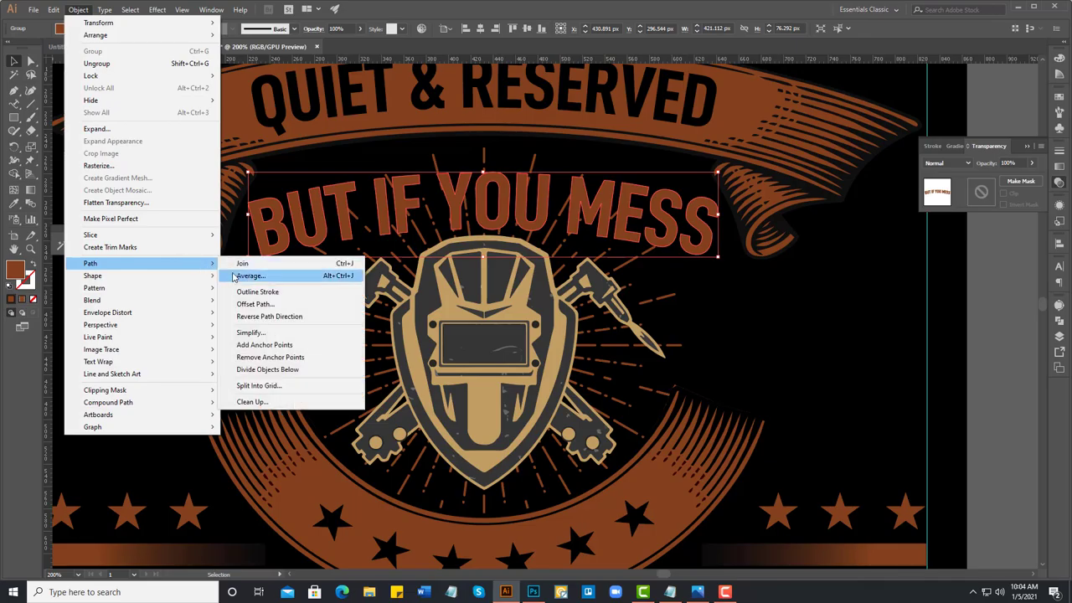
pyautogui.click(276, 300)
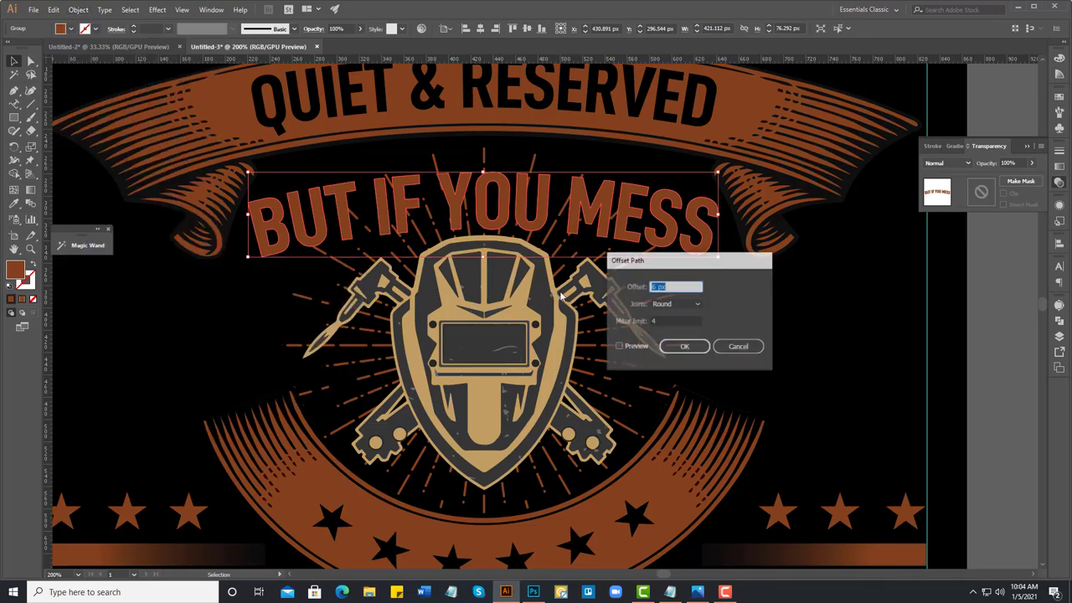
pyautogui.click(619, 347)
pyautogui.click(657, 286)
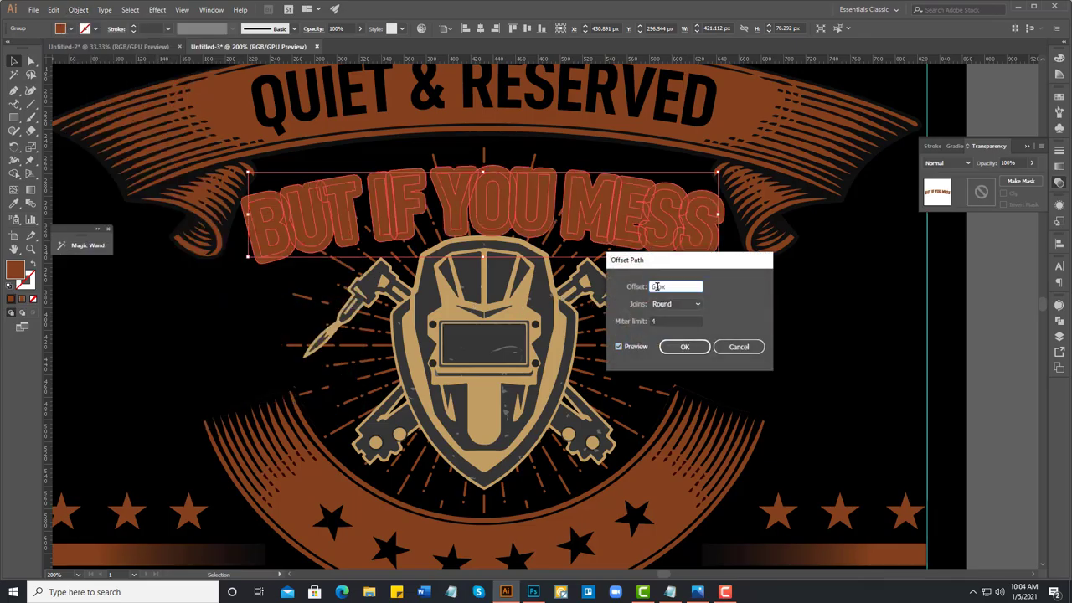
pyautogui.write('3')
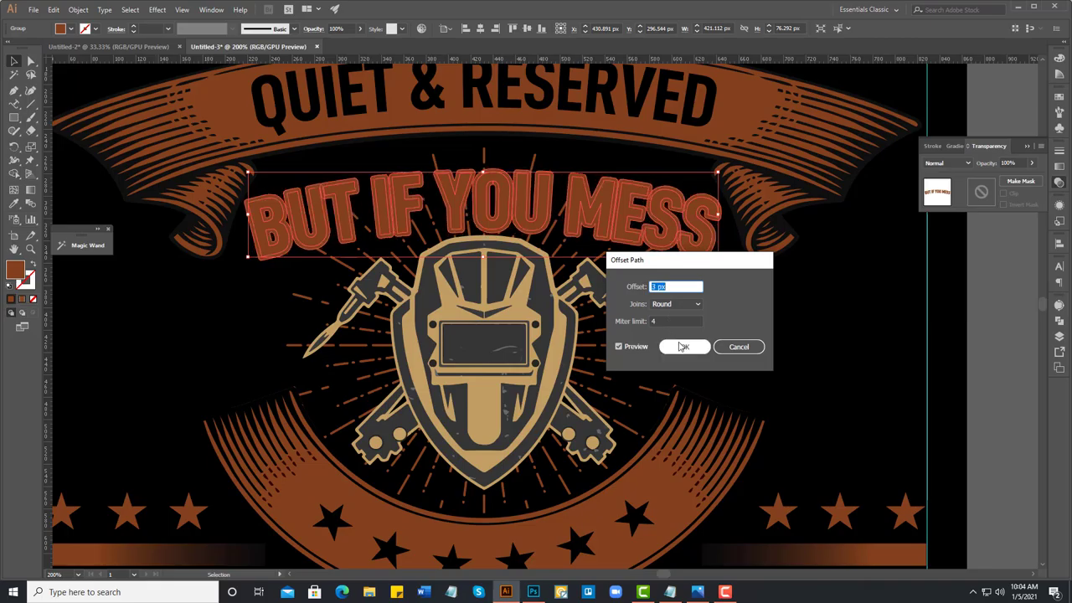
pyautogui.click(684, 346)
pyautogui.click(1059, 321)
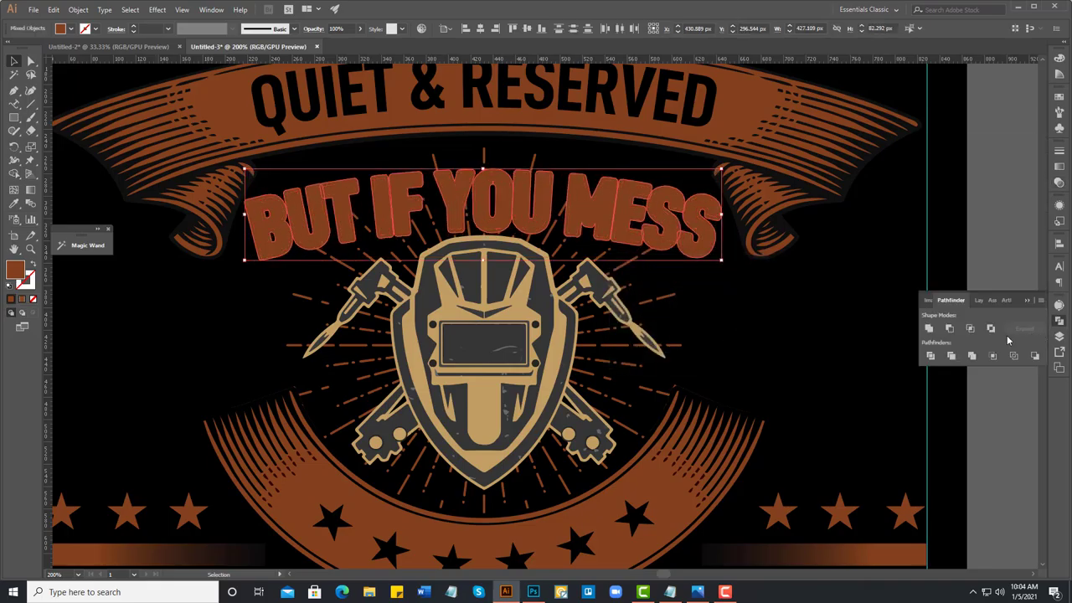
pyautogui.click(929, 328)
# Step: Make an opacity mask on the sunburst rays with Clip unchecked
pyautogui.click(792, 325)
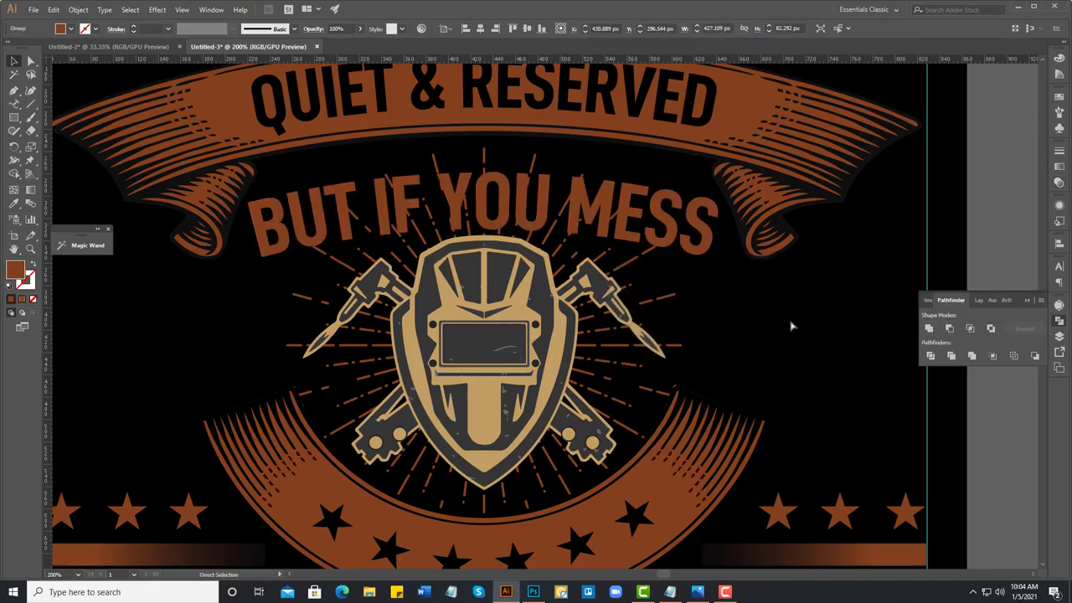
pyautogui.click(633, 266)
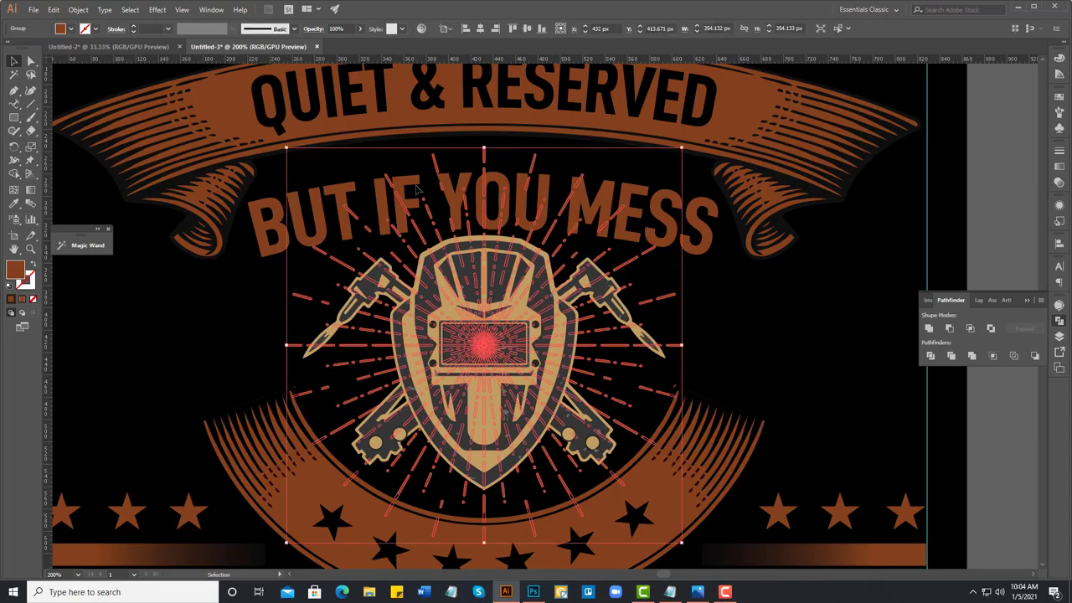
pyautogui.click(1060, 182)
pyautogui.click(981, 194)
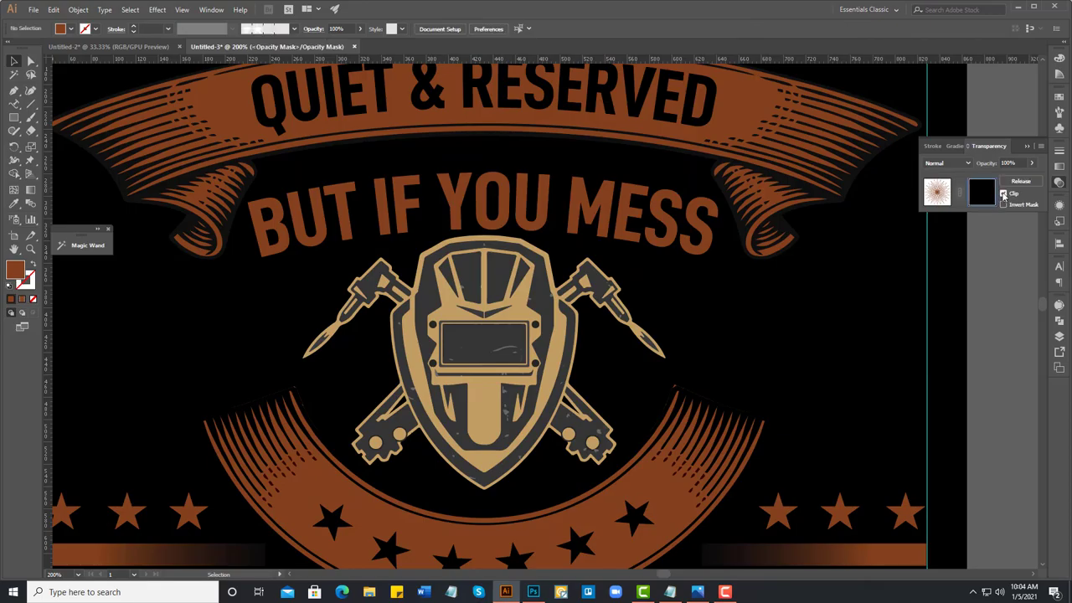
# Step: Paste the text shape in front inside the mask and fill it pure black
pyautogui.click(53, 10)
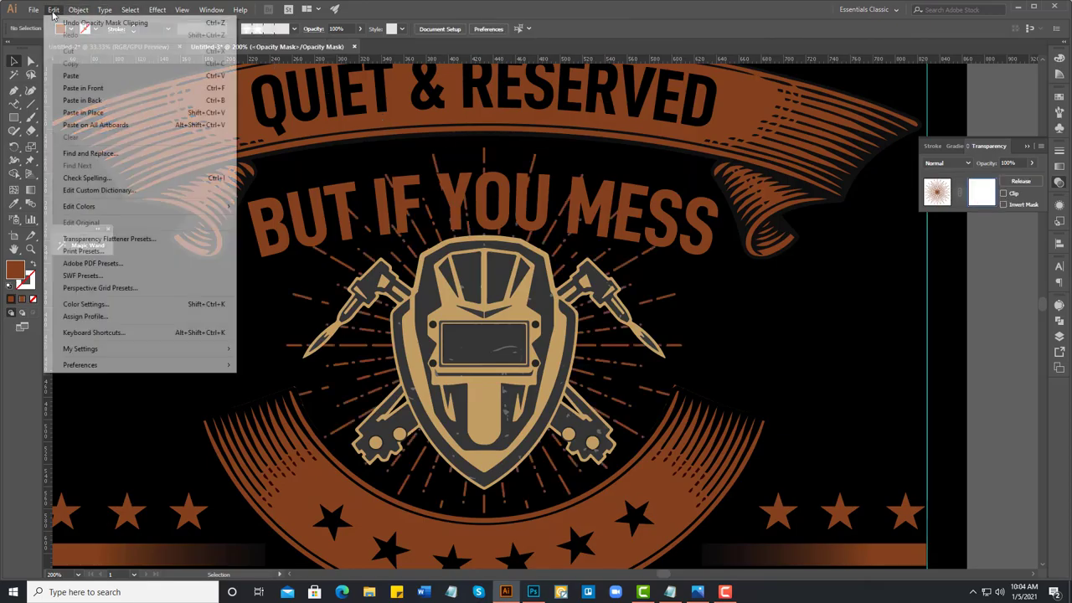
pyautogui.click(75, 92)
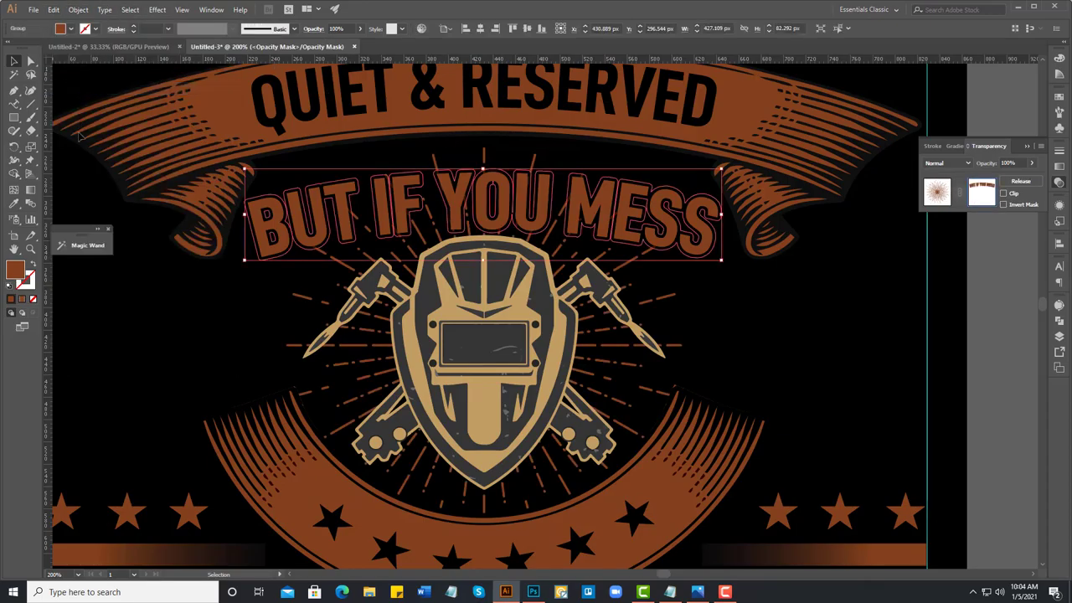
pyautogui.doubleClick(15, 270)
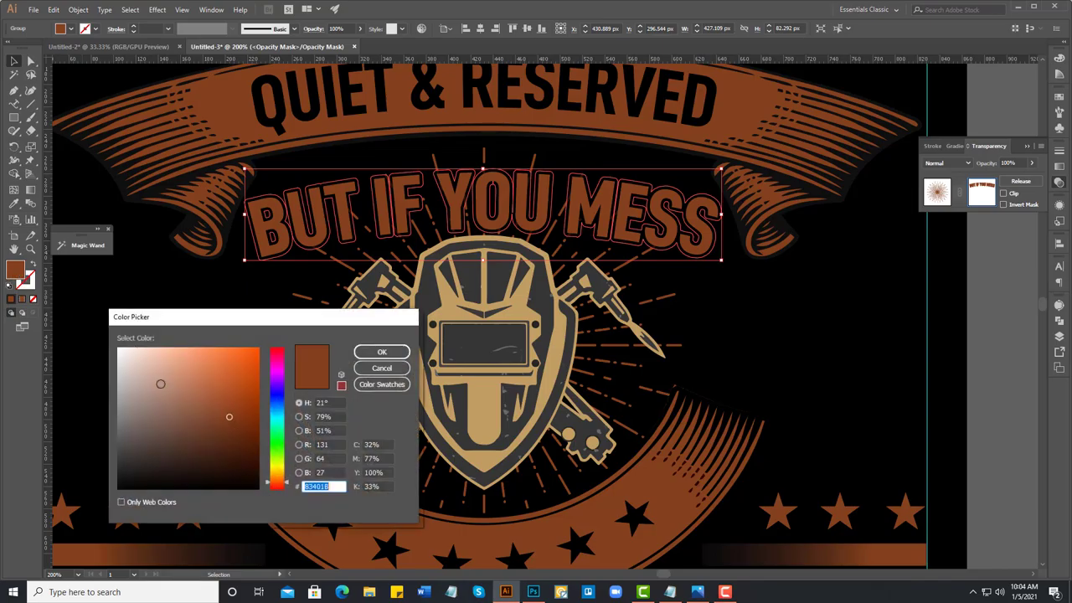
pyautogui.moveTo(164, 411); pyautogui.dragTo(118, 490)
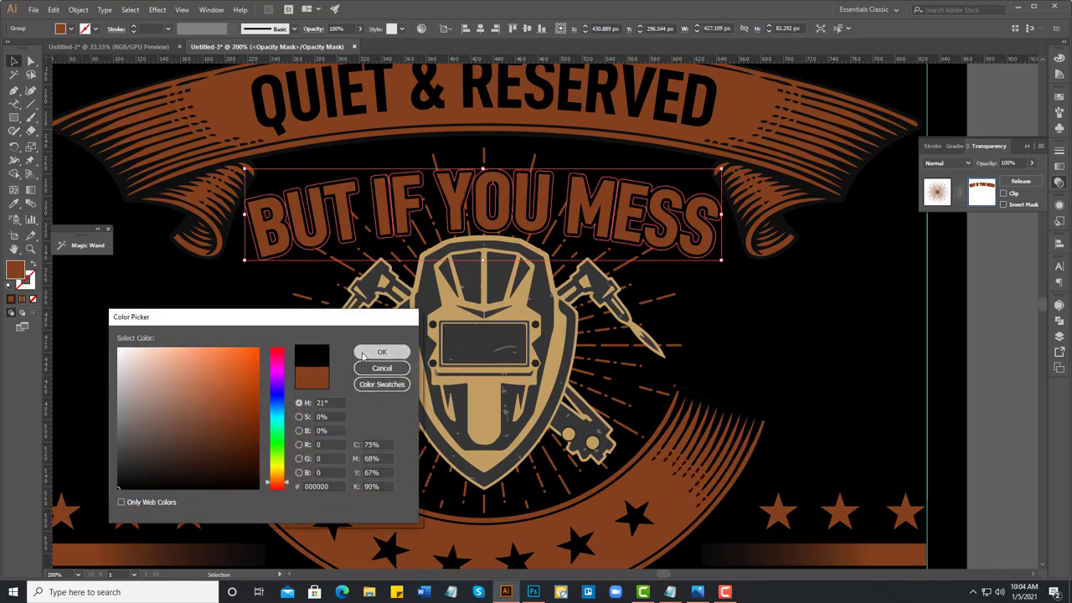
pyautogui.click(381, 352)
pyautogui.click(309, 265)
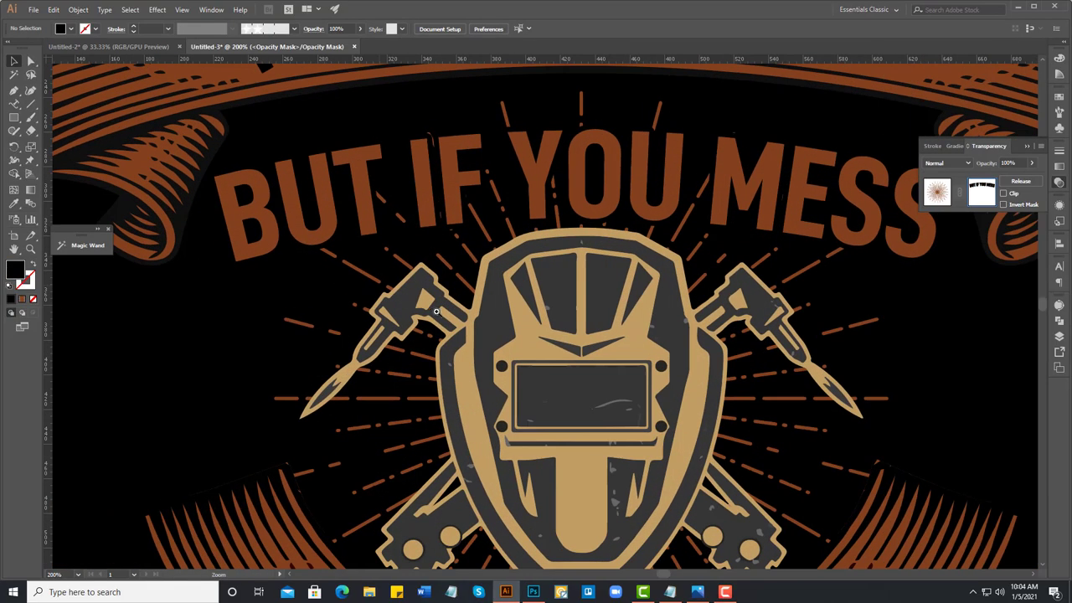
pyautogui.moveTo(308, 264); pyautogui.dragTo(511, 346)
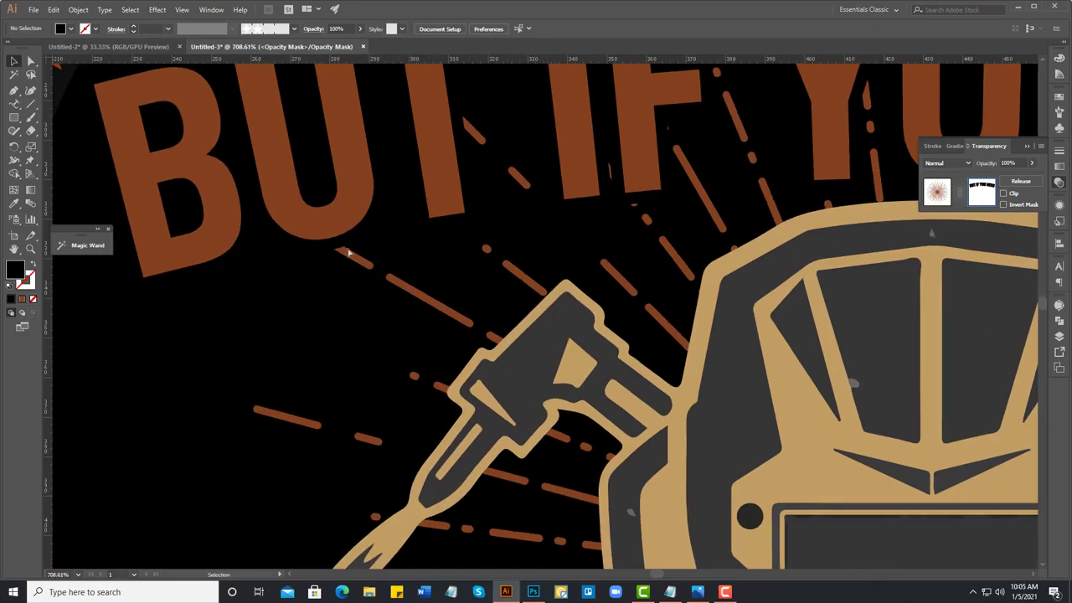
pyautogui.hotkey('ctrl', '-')
pyautogui.hotkey('ctrl', '-')
pyautogui.hotkey('ctrl', '-')
pyautogui.hotkey('ctrl', '-')
pyautogui.hotkey('ctrl', '-')
pyautogui.scroll(-5, 467, 243)
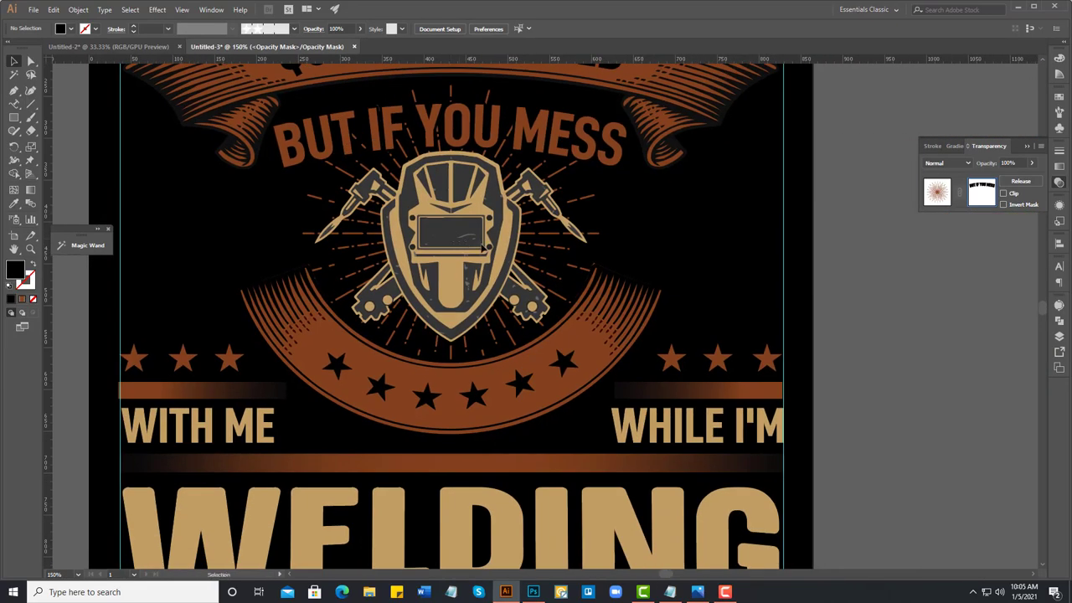
pyautogui.scroll(2, 517, 201)
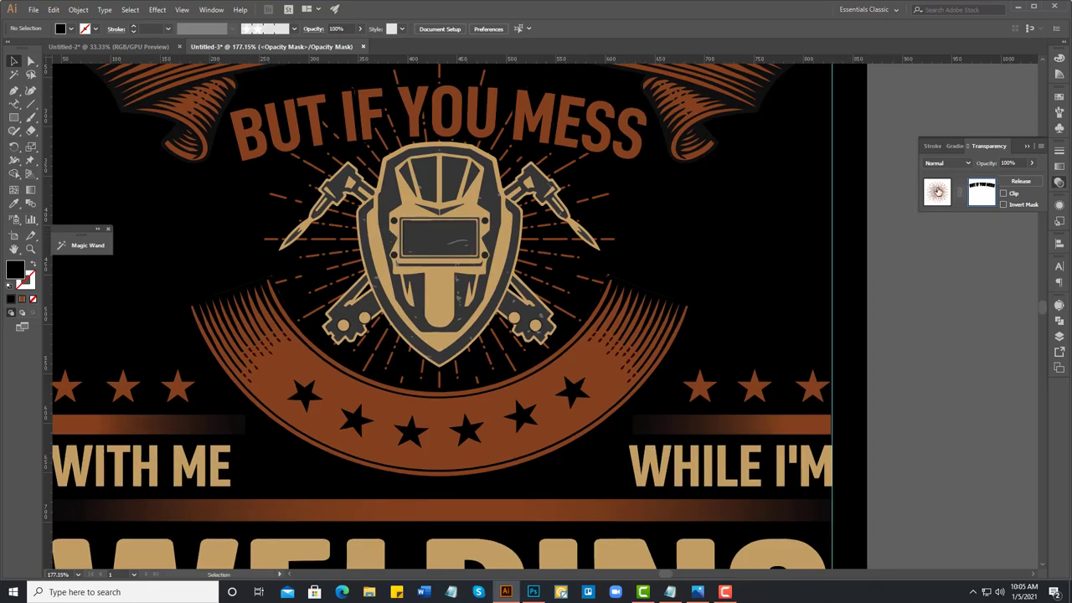
# Step: Give the welding helmet emblem a 4 px offset path and unite it into one silhouette
pyautogui.click(938, 192)
pyautogui.click(938, 290)
pyautogui.click(517, 225)
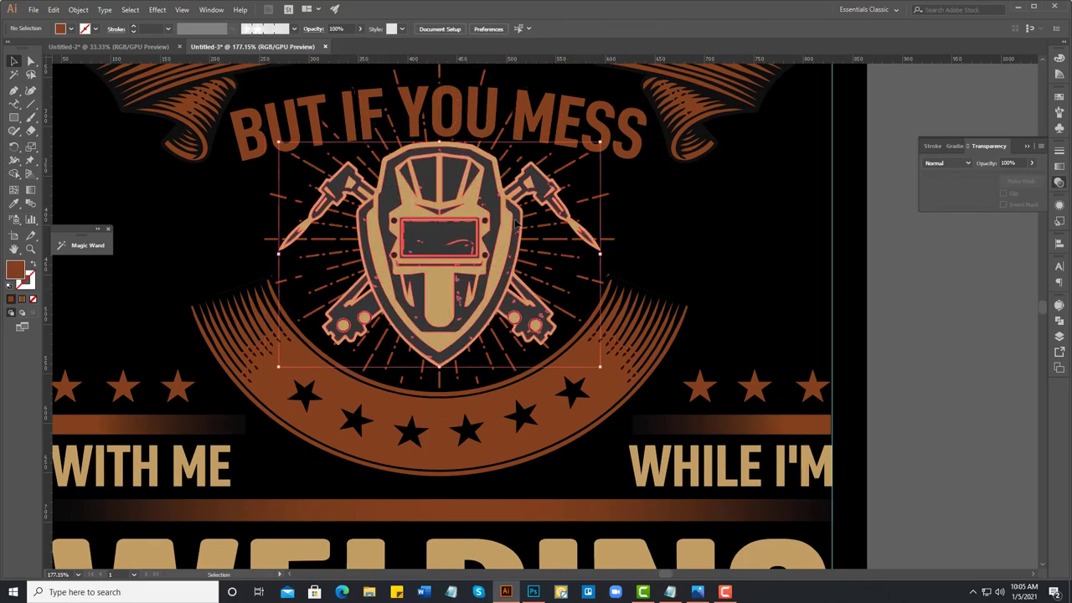
pyautogui.click(78, 9)
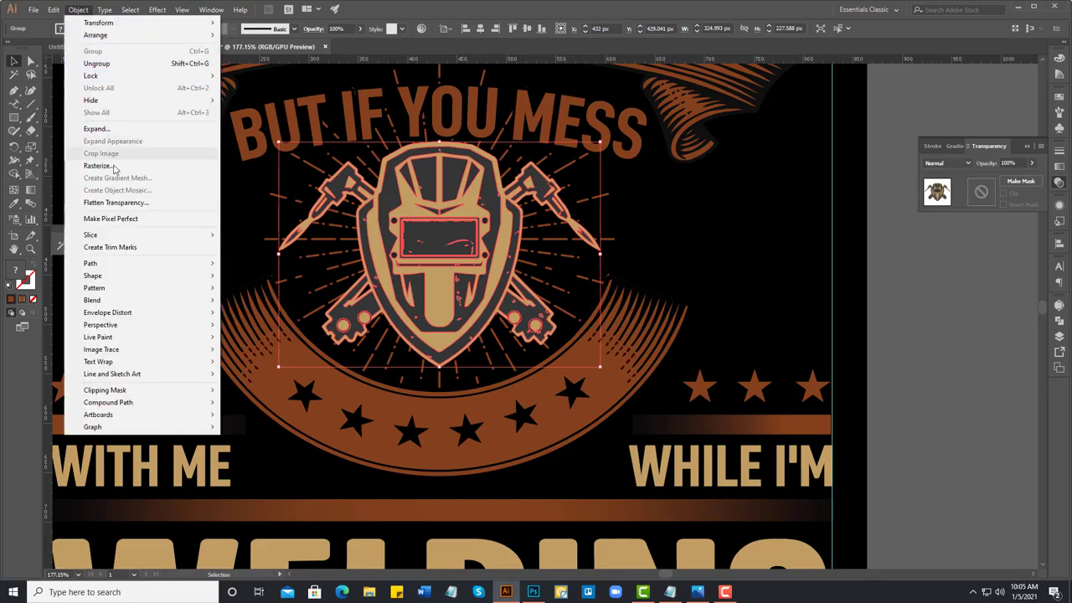
pyautogui.moveTo(91, 263)
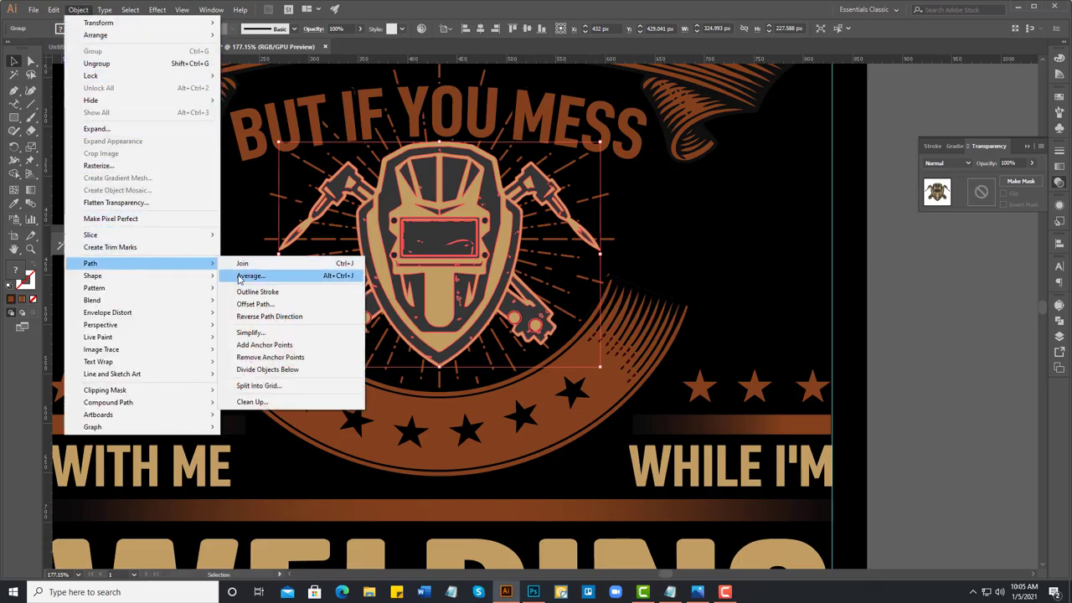
pyautogui.click(254, 304)
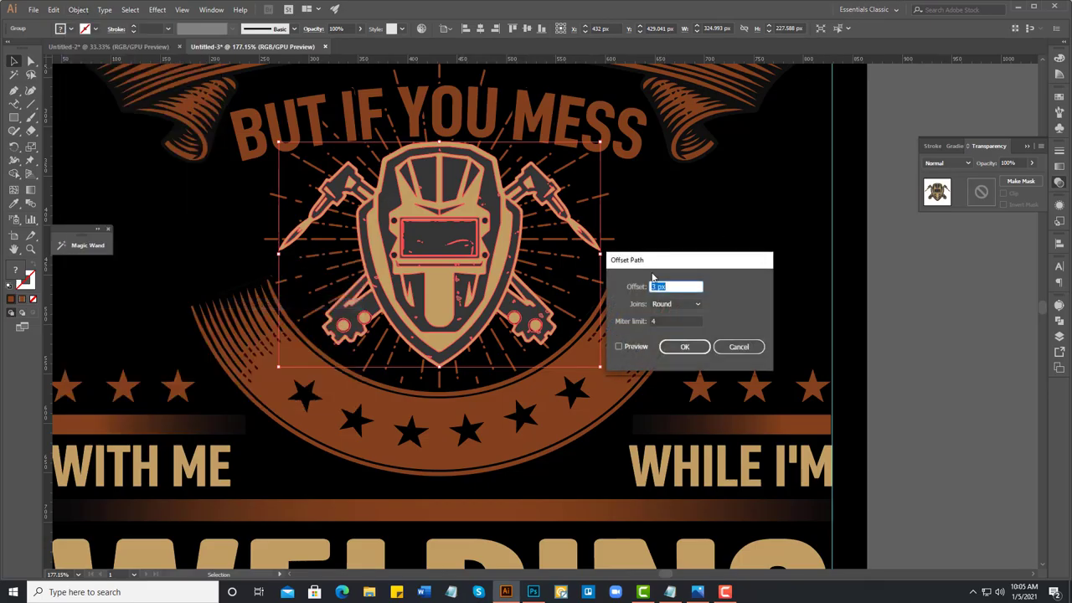
pyautogui.click(619, 346)
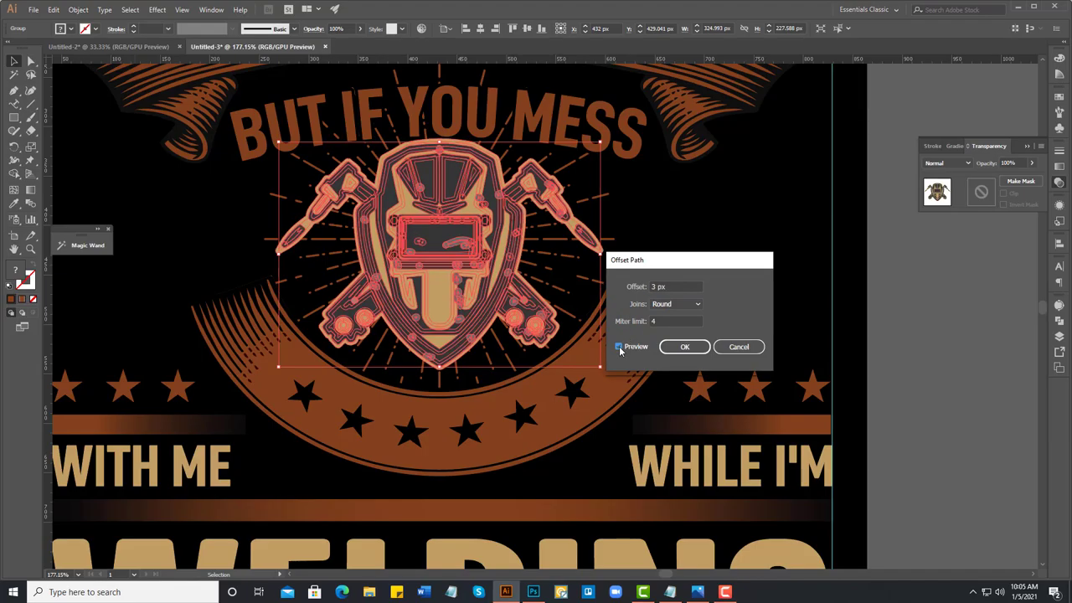
pyautogui.click(675, 287)
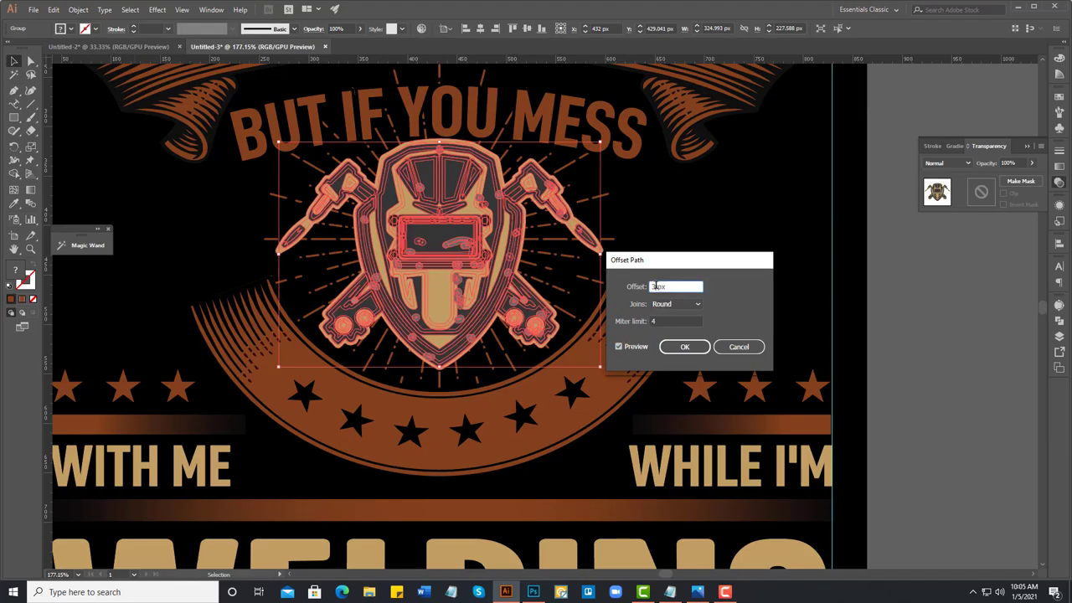
pyautogui.press('Up')
pyautogui.press('Up')
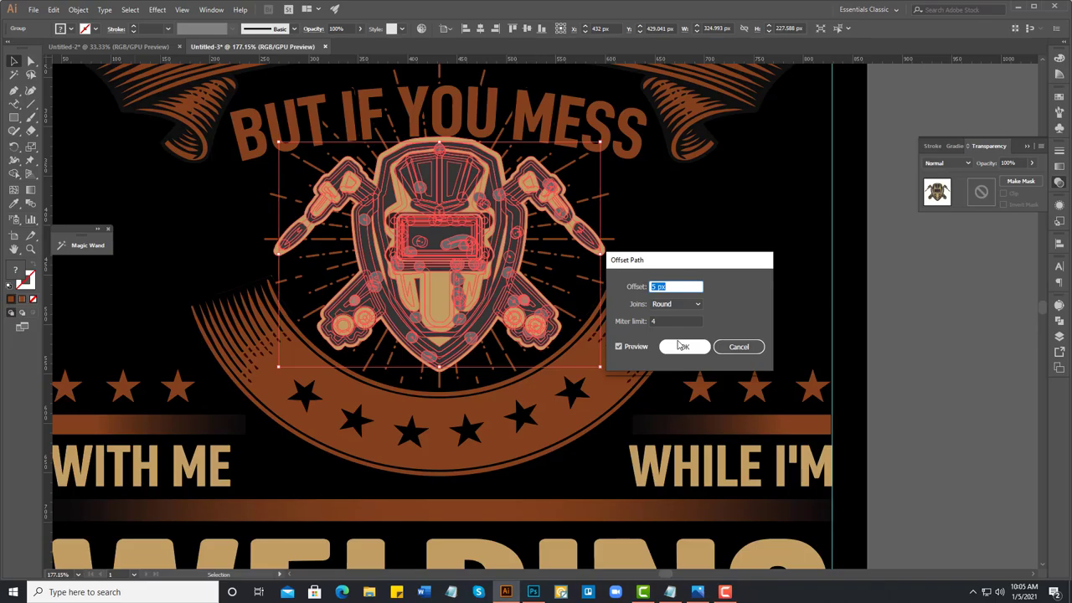
pyautogui.press('Down')
pyautogui.click(684, 348)
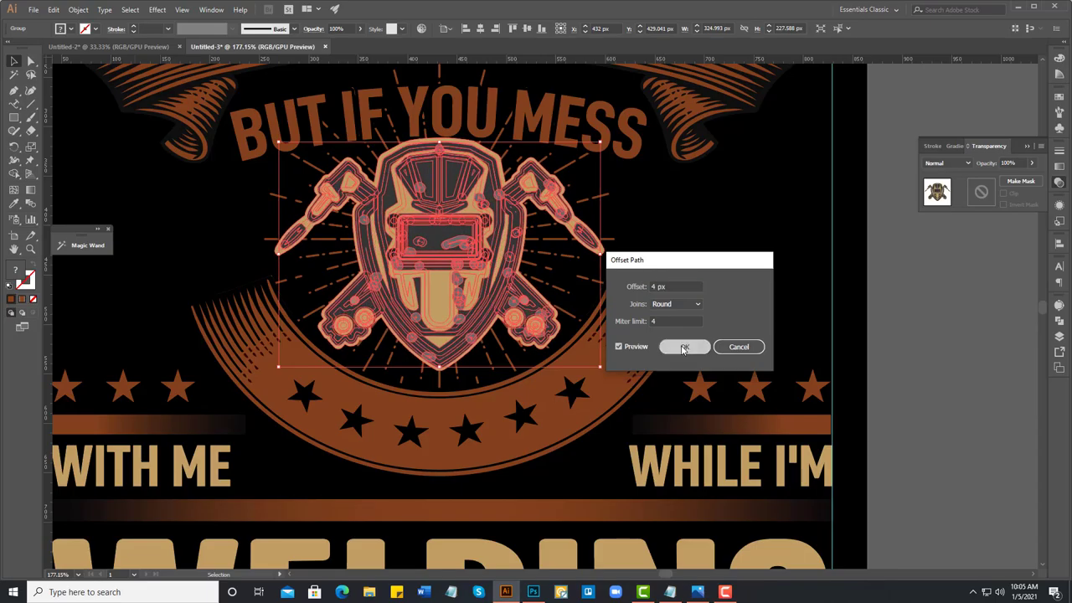
pyautogui.click(1059, 321)
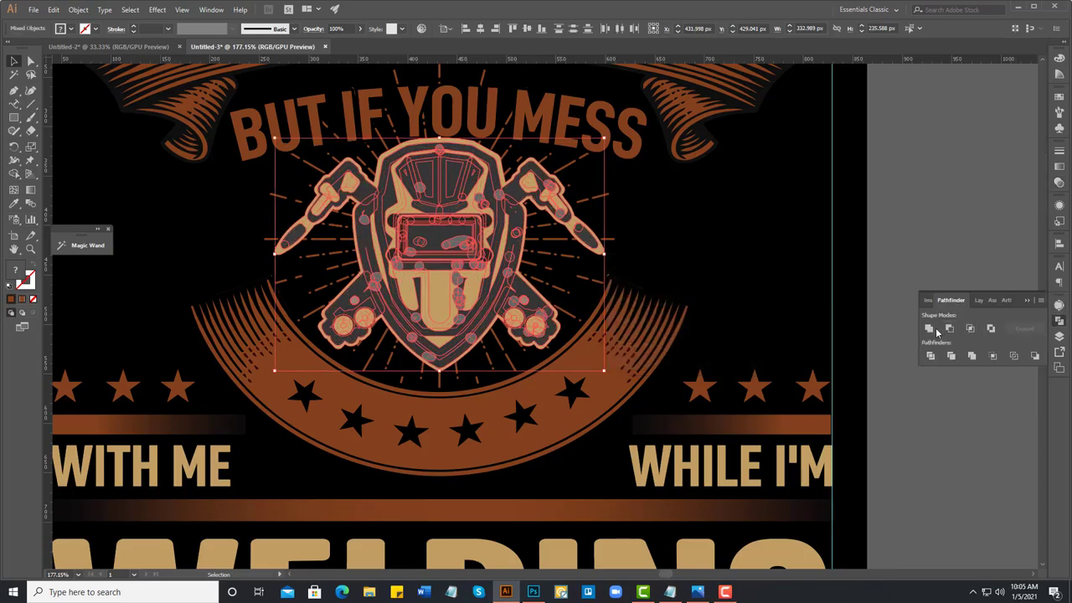
pyautogui.click(935, 331)
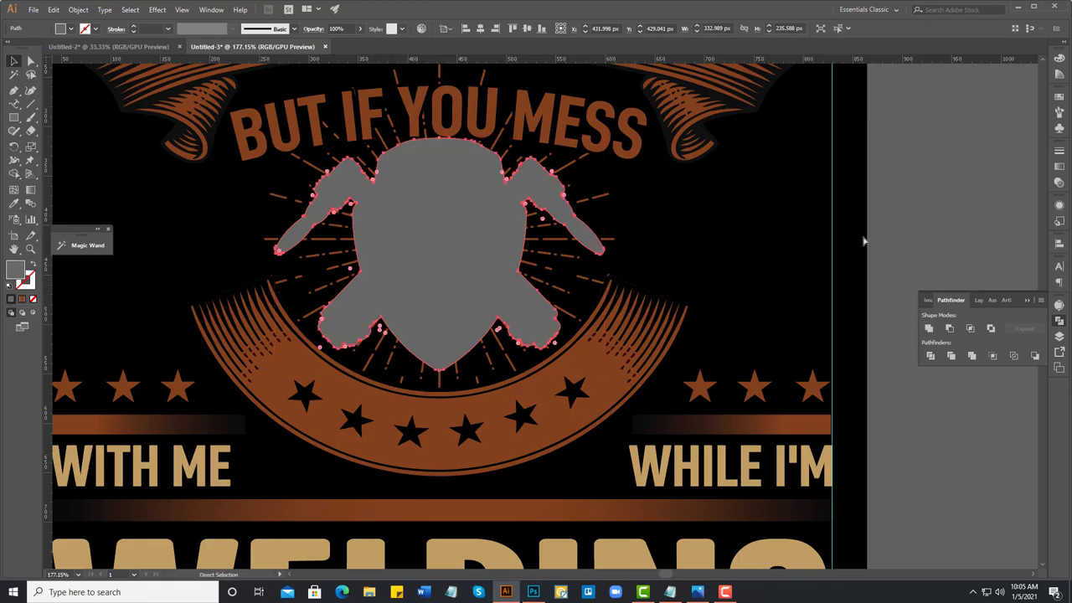
# Step: Cut the helmet silhouette and start editing the sunburst rays' opacity mask
pyautogui.press('v')
pyautogui.click(53, 9)
pyautogui.click(62, 52)
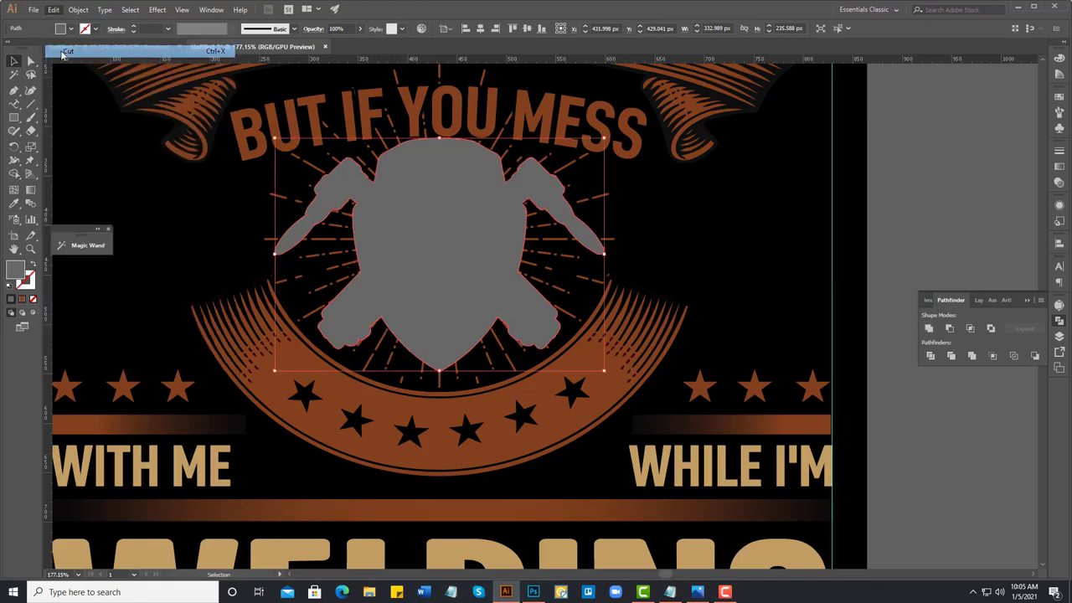
pyautogui.click(440, 239)
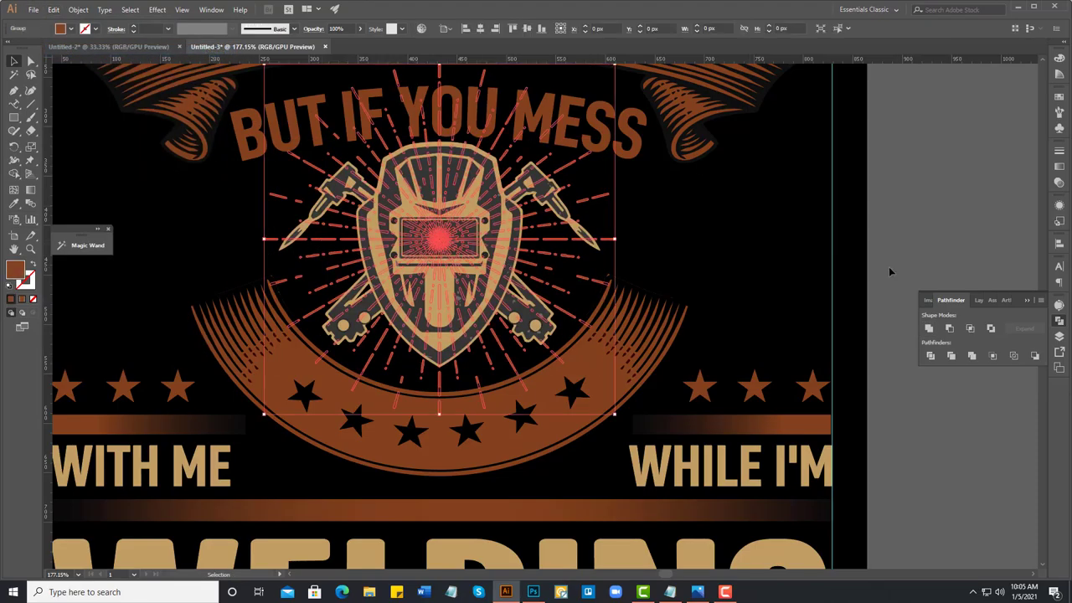
pyautogui.click(1060, 185)
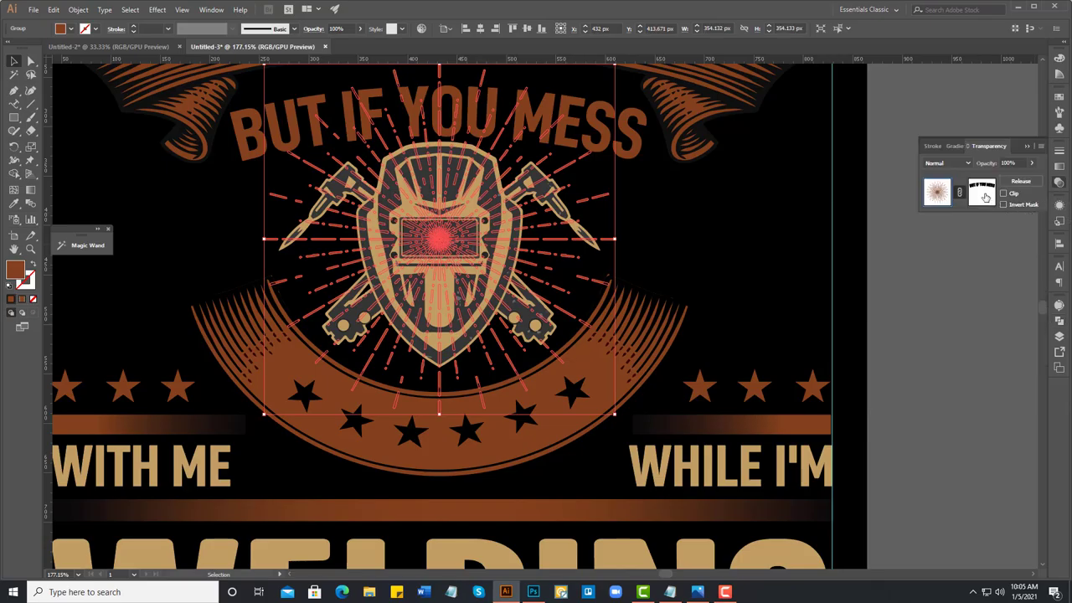
pyautogui.click(986, 197)
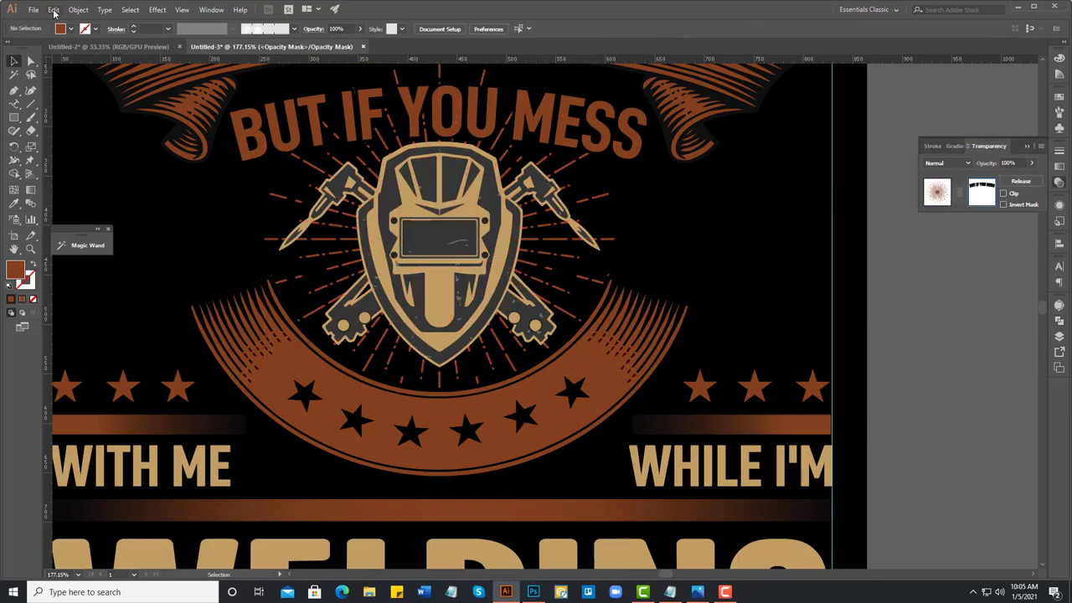
# Step: Paste the helmet silhouette in front inside the mask and fill it black (000000)
pyautogui.click(54, 10)
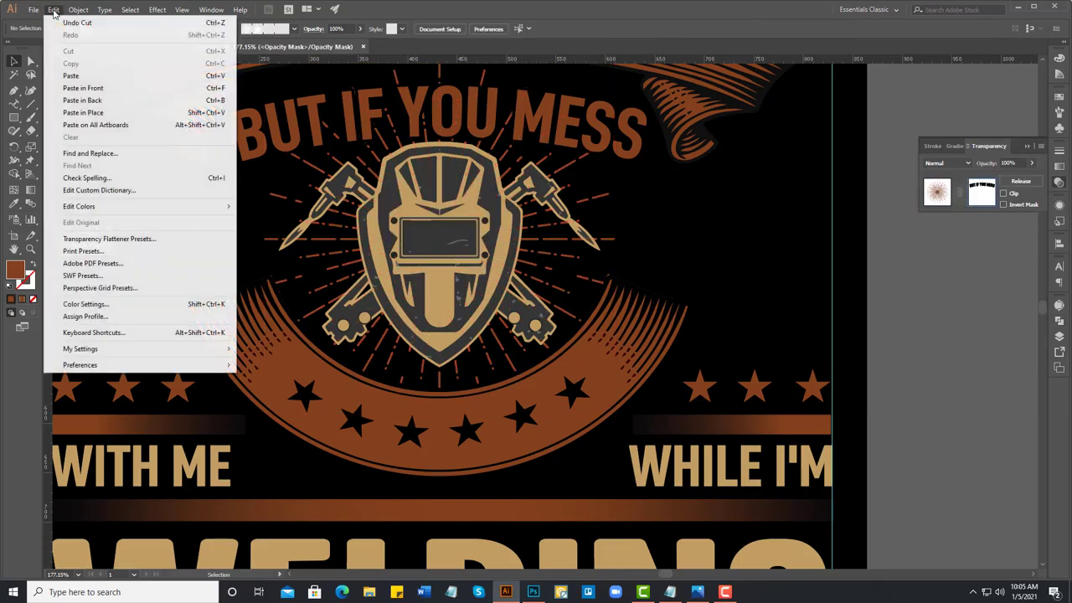
pyautogui.click(74, 89)
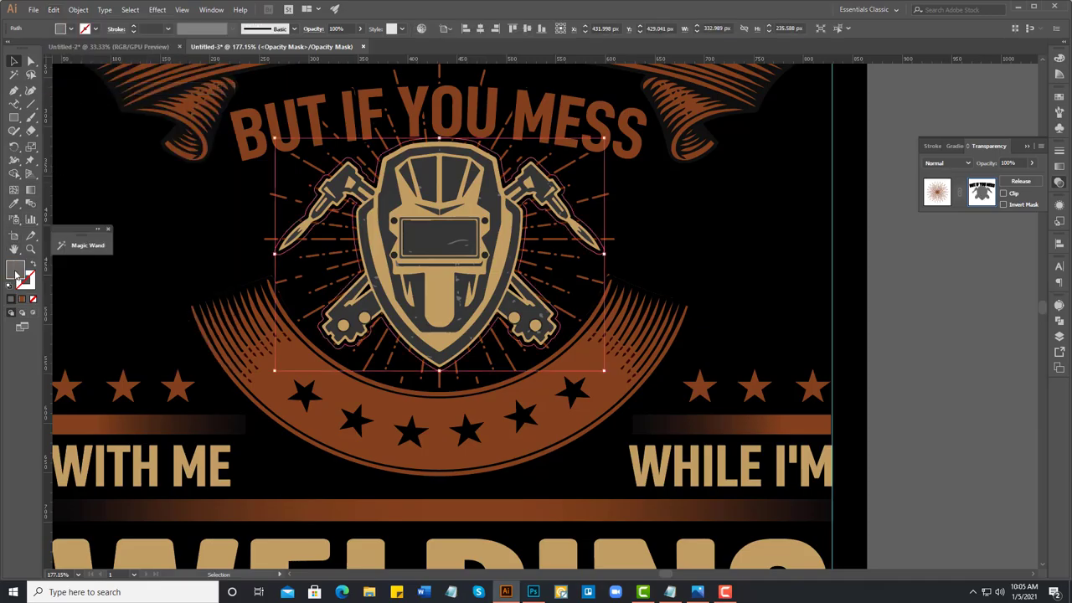
pyautogui.doubleClick(18, 276)
pyautogui.write('000000')
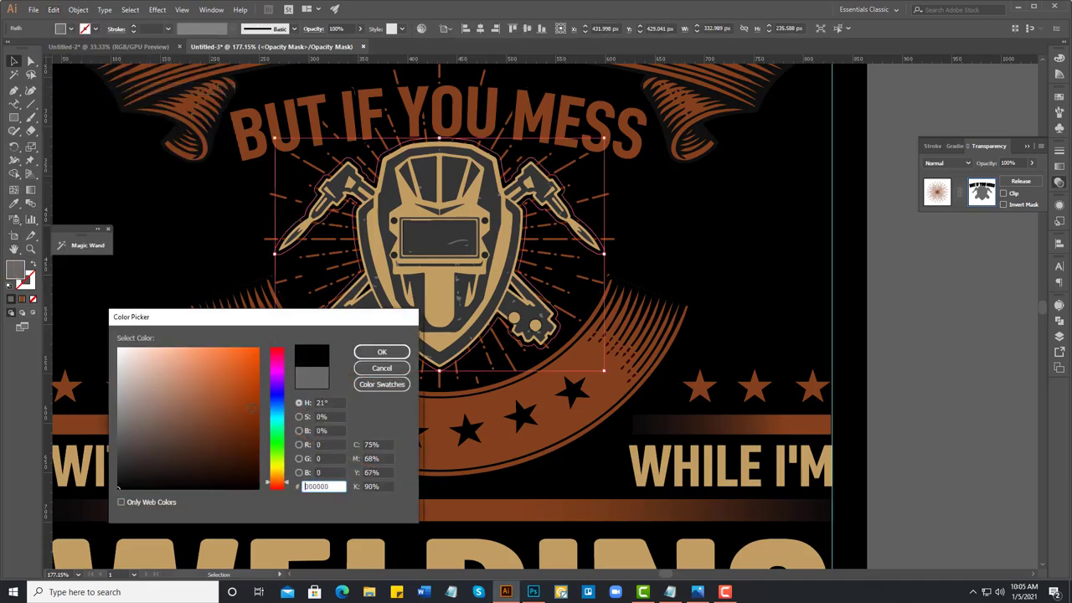
pyautogui.click(382, 351)
pyautogui.click(231, 236)
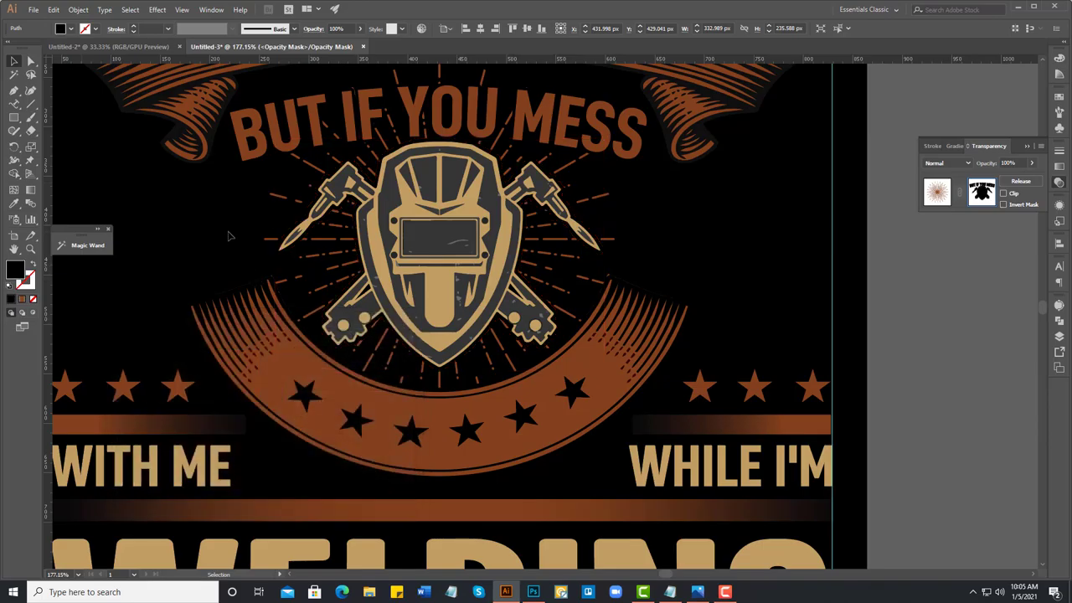
pyautogui.moveTo(320, 219); pyautogui.dragTo(485, 288)
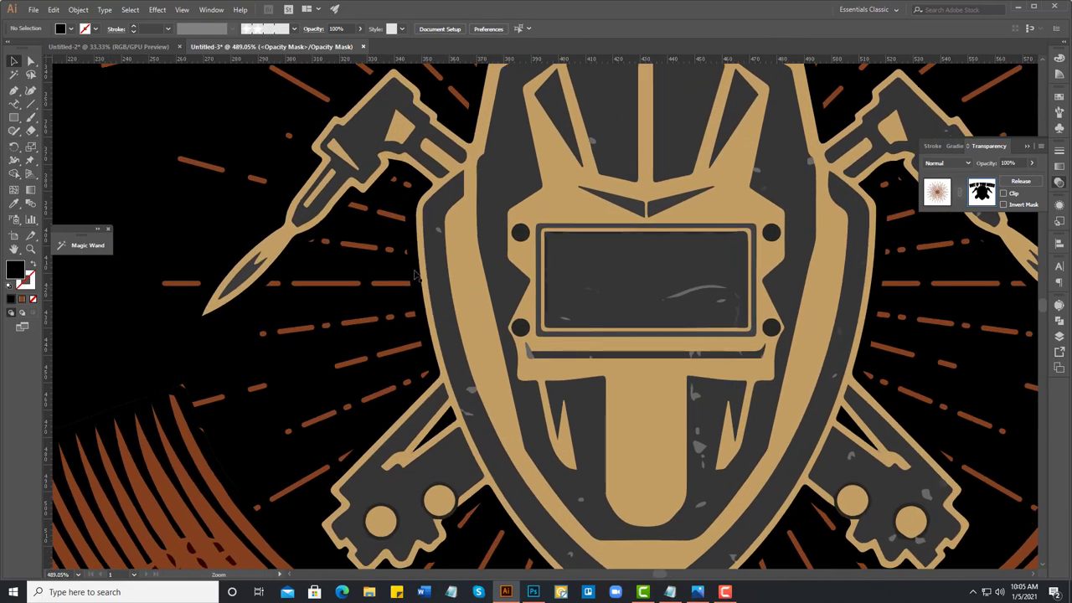
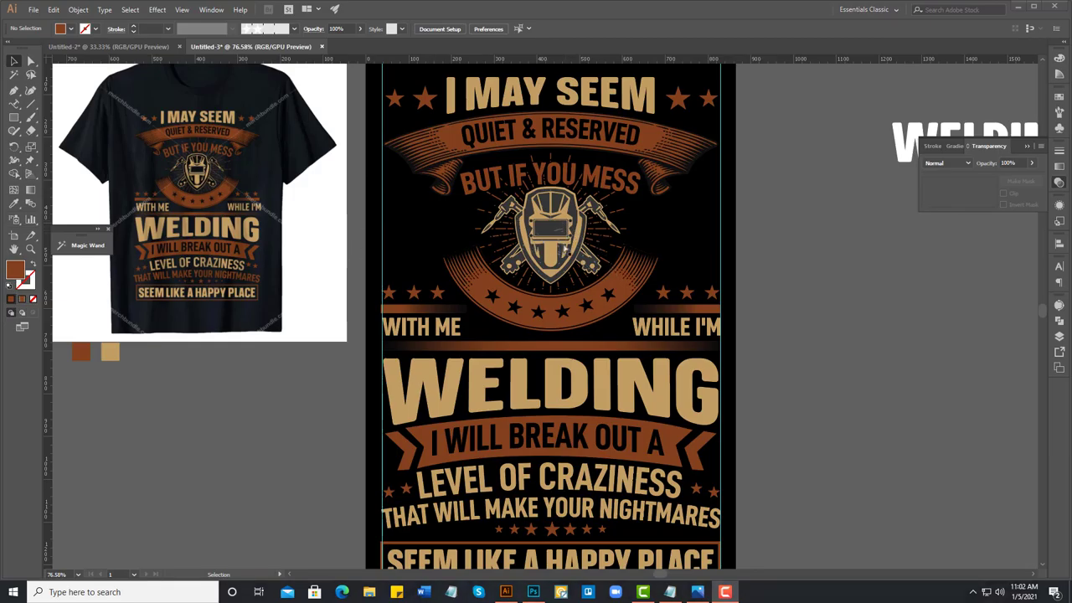
# Step: Zoom into the welding helmet and try colour-selecting its tan helmet and torch shapes, then fit the artboard
pyautogui.press('z')
pyautogui.click(572, 253)
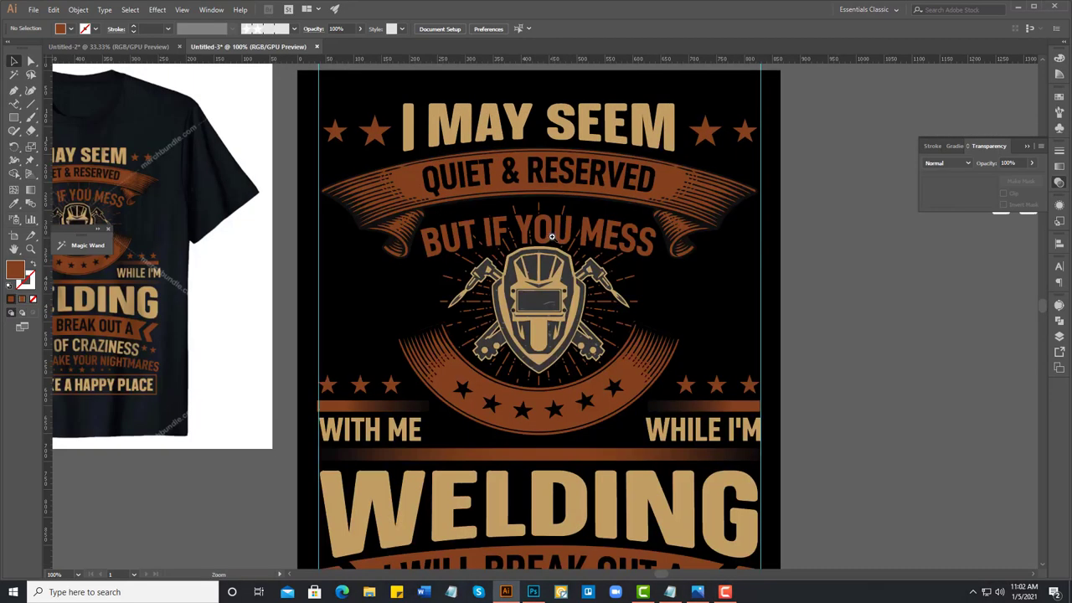
pyautogui.click(543, 281)
pyautogui.click(15, 73)
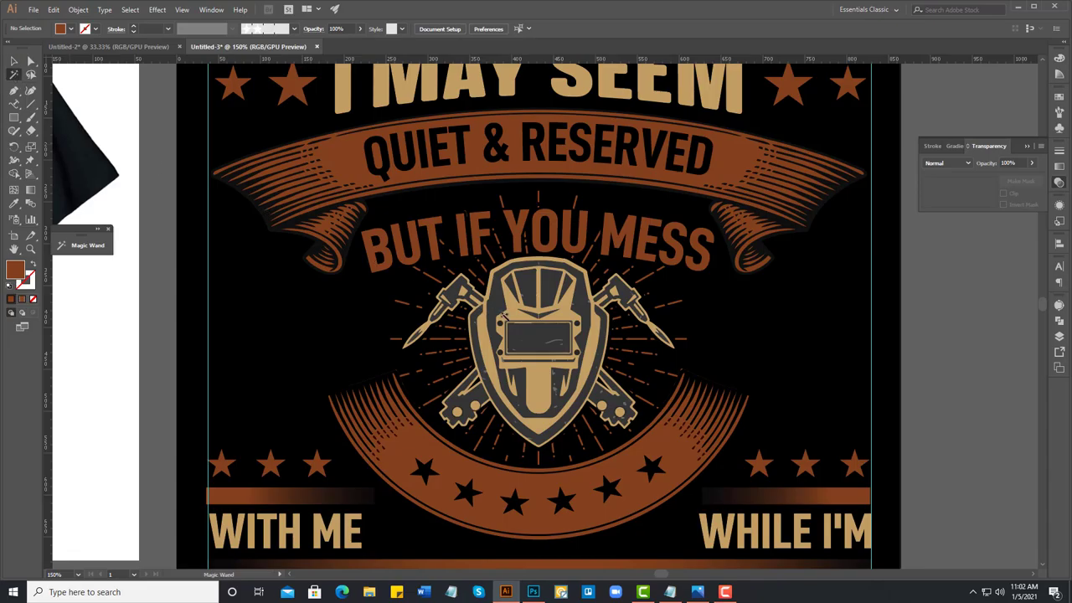
pyautogui.click(534, 336)
pyautogui.hotkey('ctrl', 'shift', 'a')
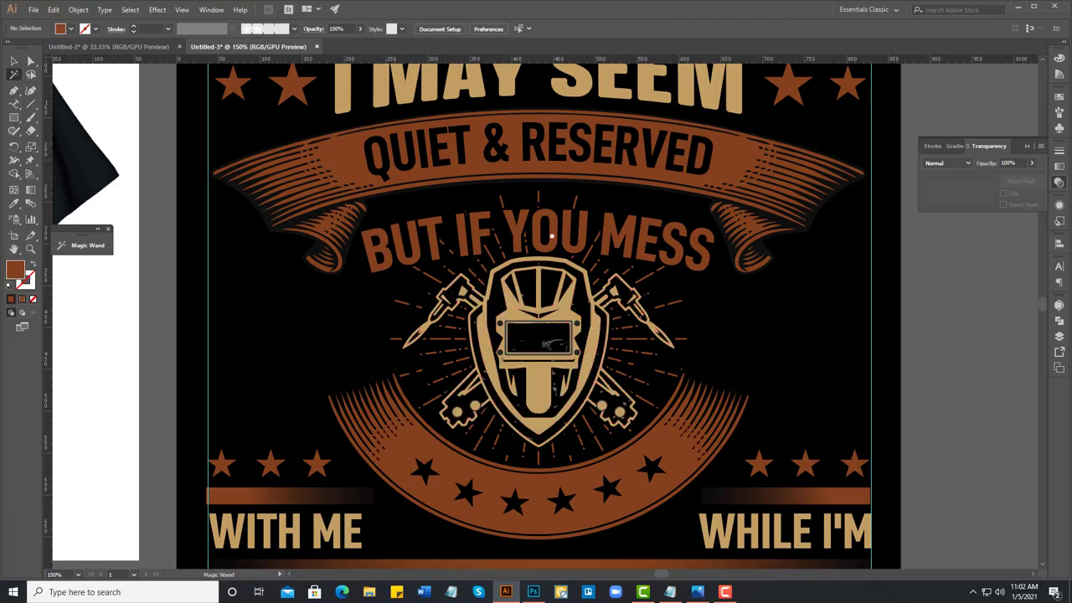
pyautogui.click(544, 340)
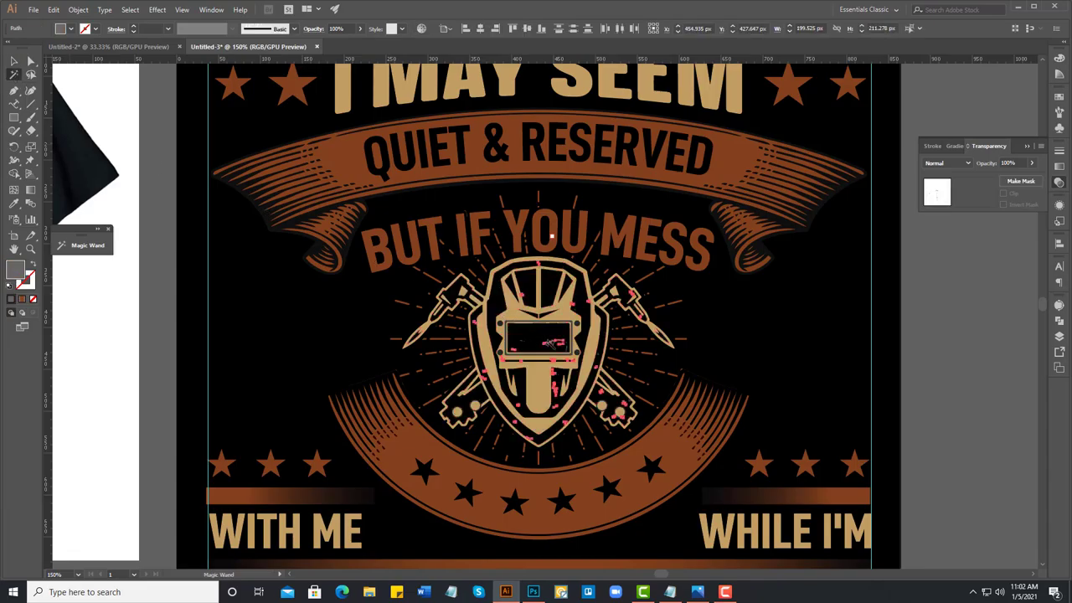
pyautogui.hotkey('ctrl', 'shift', 'a')
pyautogui.hotkey('ctrl', '0')
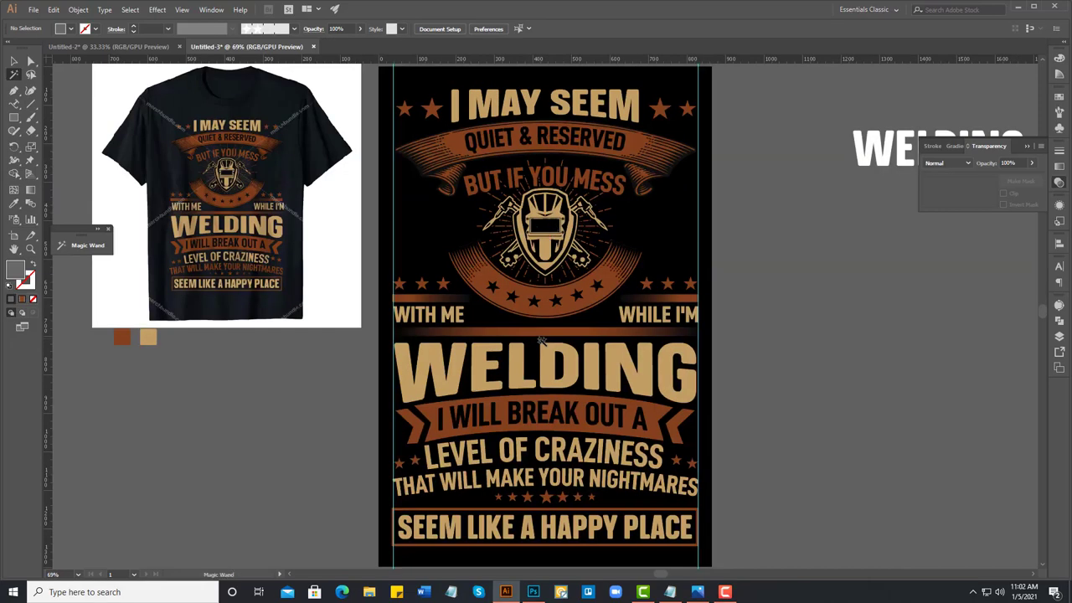
# Step: Marquee-select all the poster artwork, group it, and copy the group
pyautogui.click(13, 61)
pyautogui.moveTo(483, 176); pyautogui.dragTo(692, 554)
pyautogui.rightClick(588, 411)
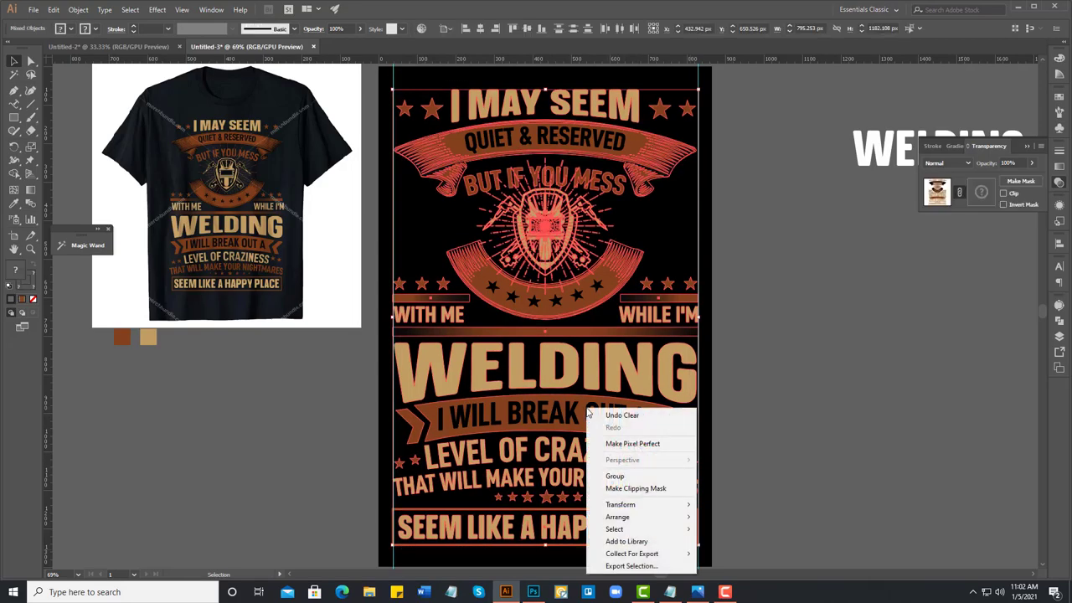
pyautogui.click(615, 475)
pyautogui.click(760, 404)
pyautogui.moveTo(666, 367); pyautogui.dragTo(733, 379)
pyautogui.hotkey('ctrl', 'z')
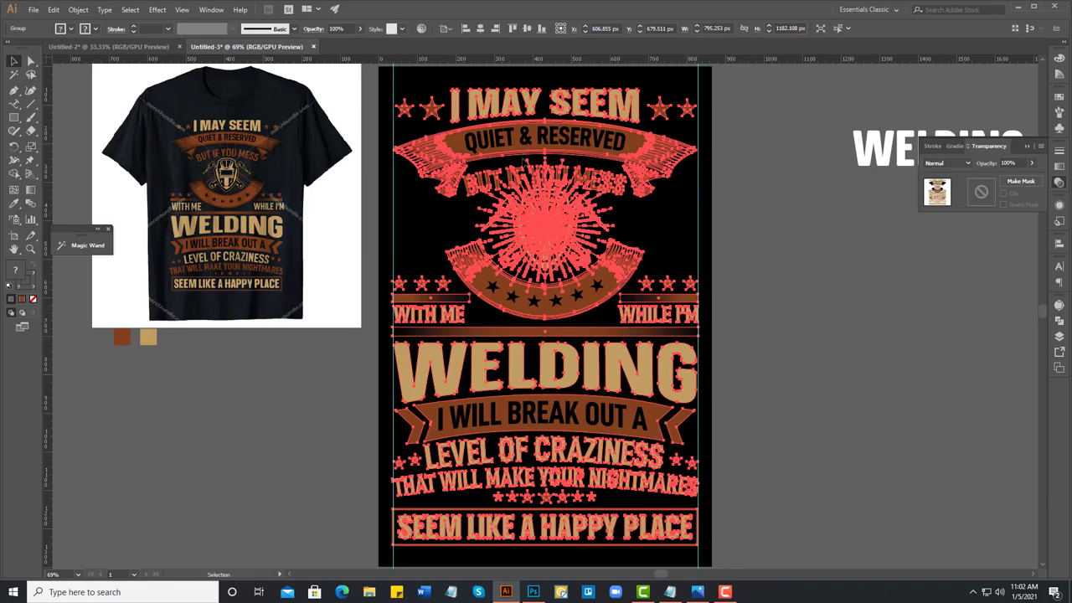
# Step: Scale the pasted welding design to 13% and position it on the black T-shirt's chest
pyautogui.click(532, 592)
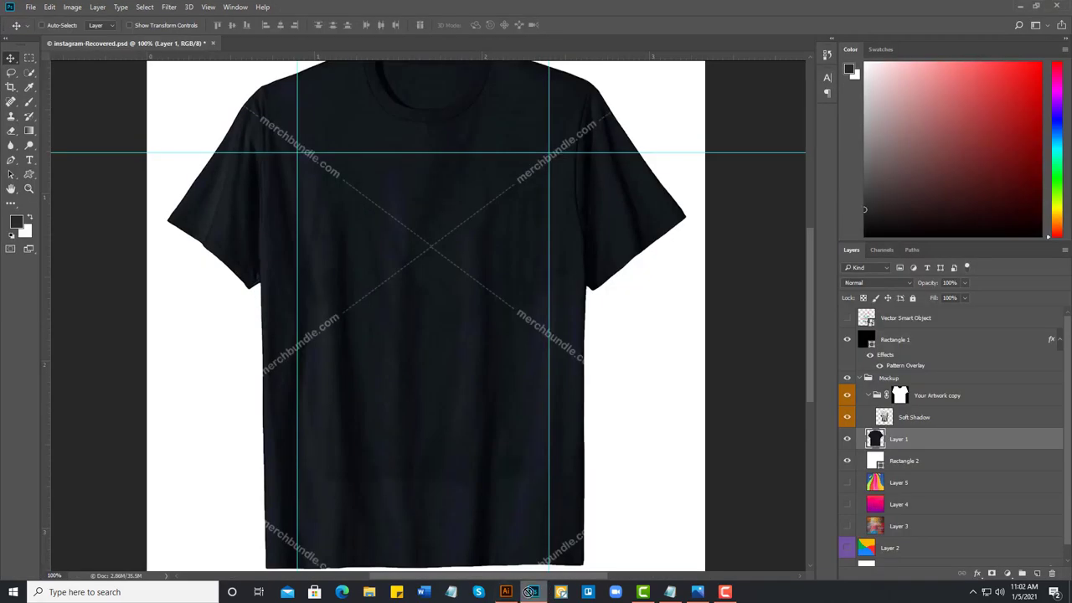
pyautogui.moveTo(409, 312); pyautogui.dragTo(410, 312)
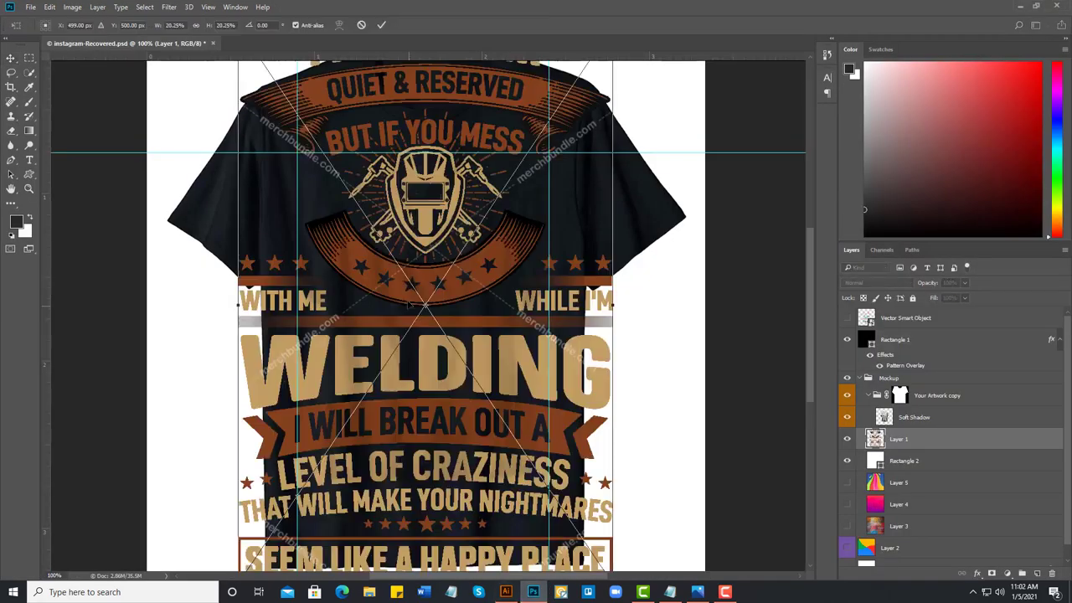
pyautogui.moveTo(385, 134)
pyautogui.mouseDown()
pyautogui.moveTo(427, 327)
pyautogui.moveTo(443, 330)
pyautogui.mouseUp()
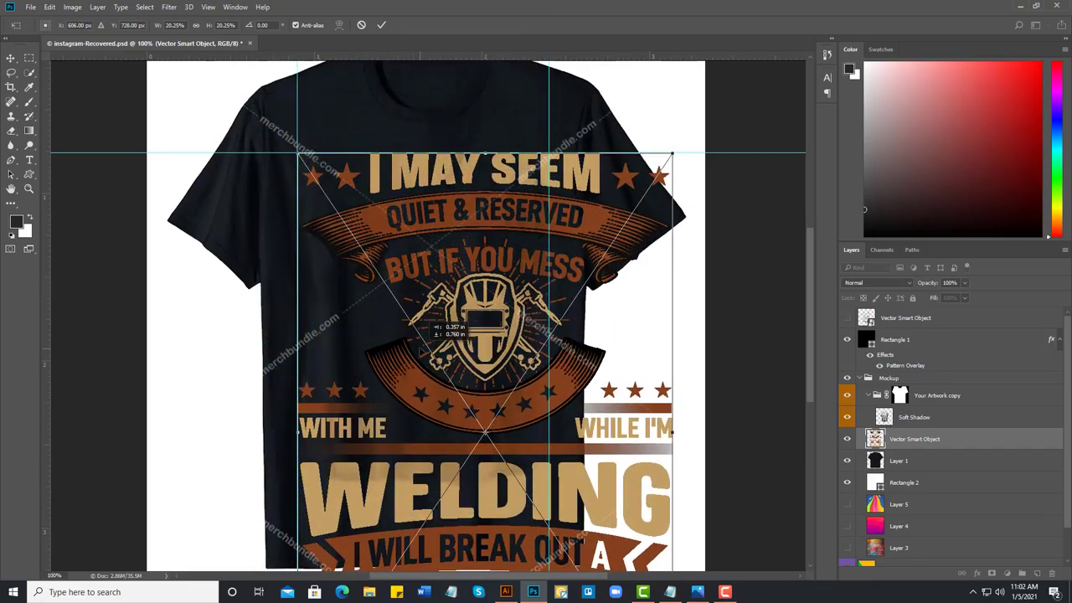
pyautogui.moveTo(672, 158)
pyautogui.mouseDown()
pyautogui.moveTo(596, 269)
pyautogui.moveTo(583, 318)
pyautogui.mouseUp()
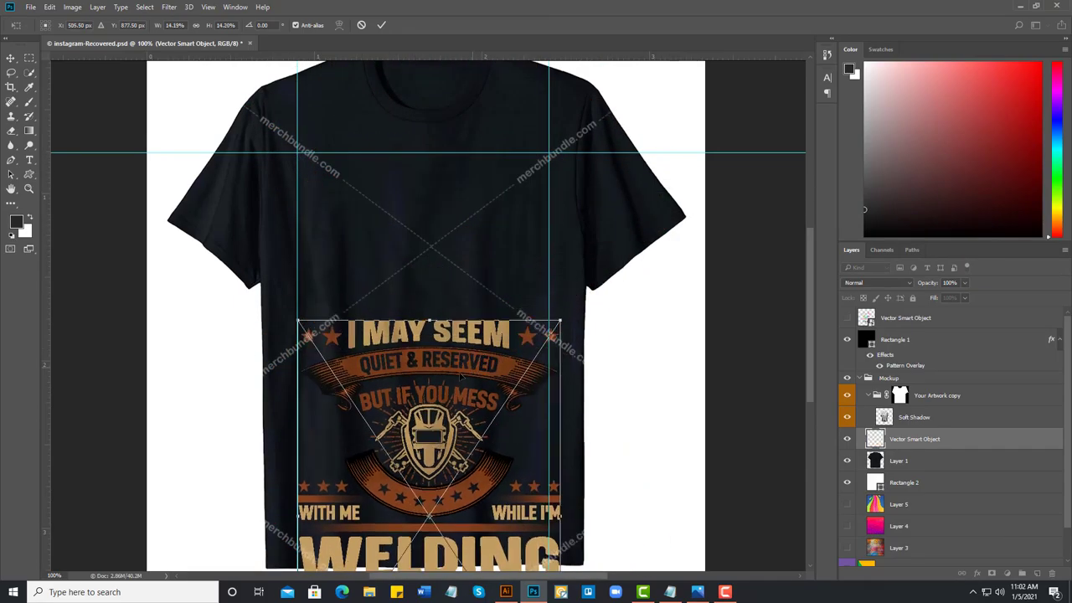
pyautogui.moveTo(428, 339); pyautogui.dragTo(428, 179)
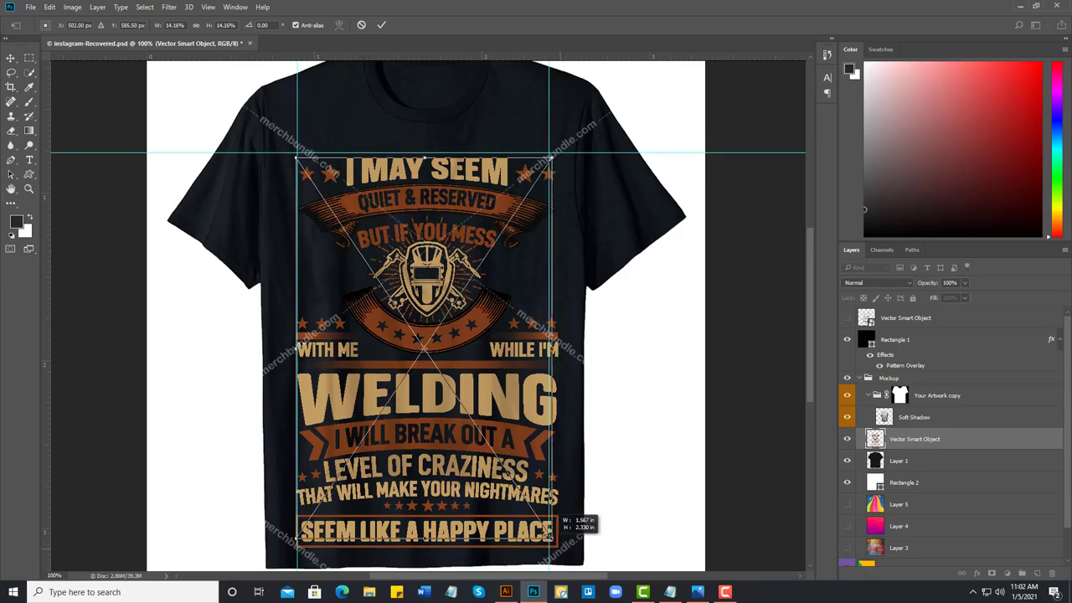
pyautogui.moveTo(558, 546); pyautogui.dragTo(540, 518)
pyautogui.moveTo(457, 388); pyautogui.dragTo(465, 379)
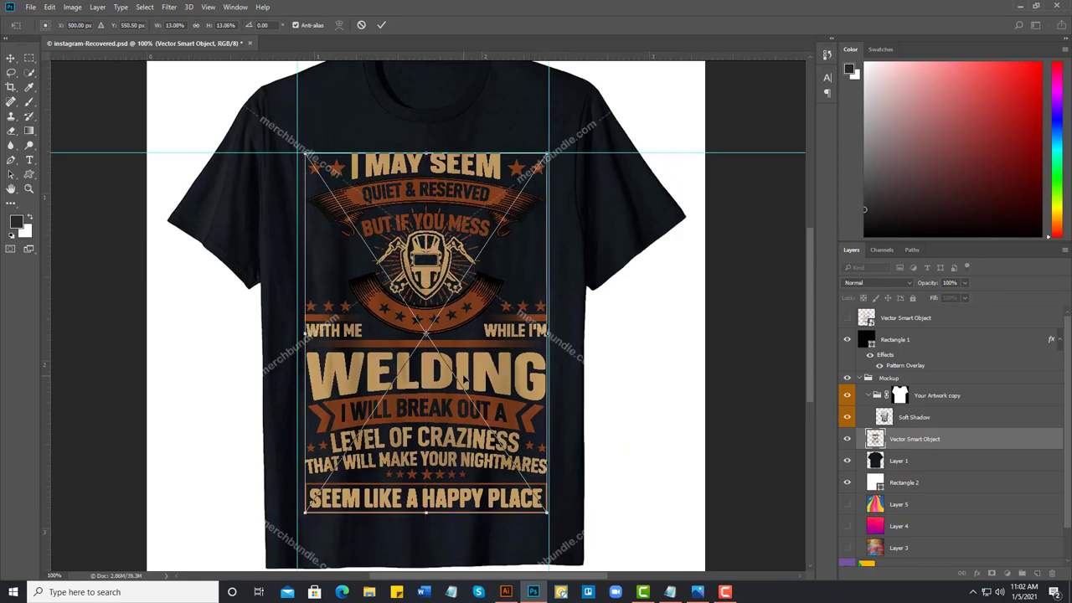
pyautogui.press('Return')
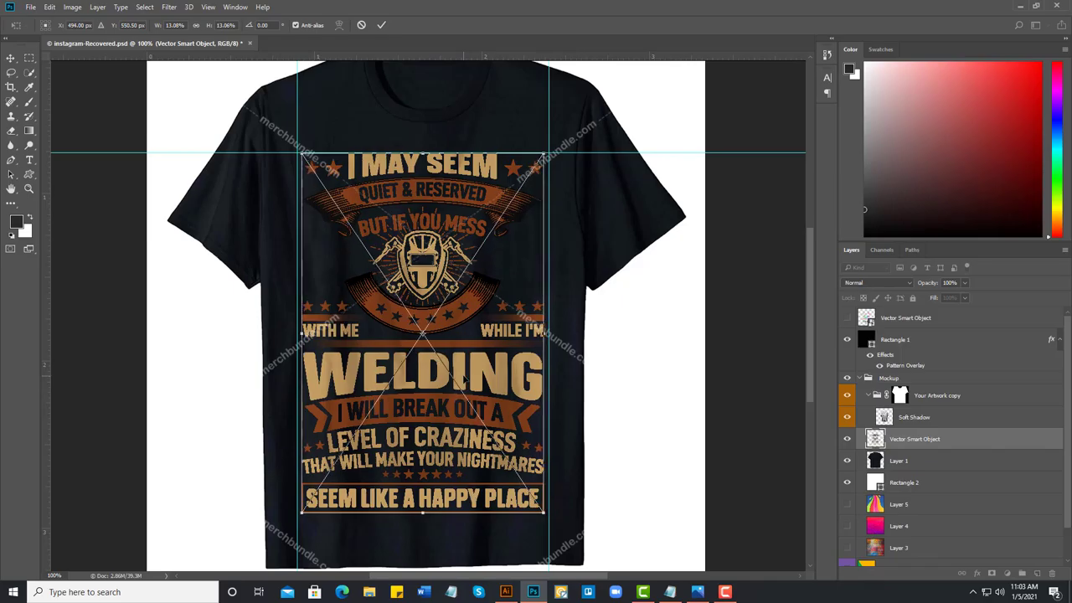